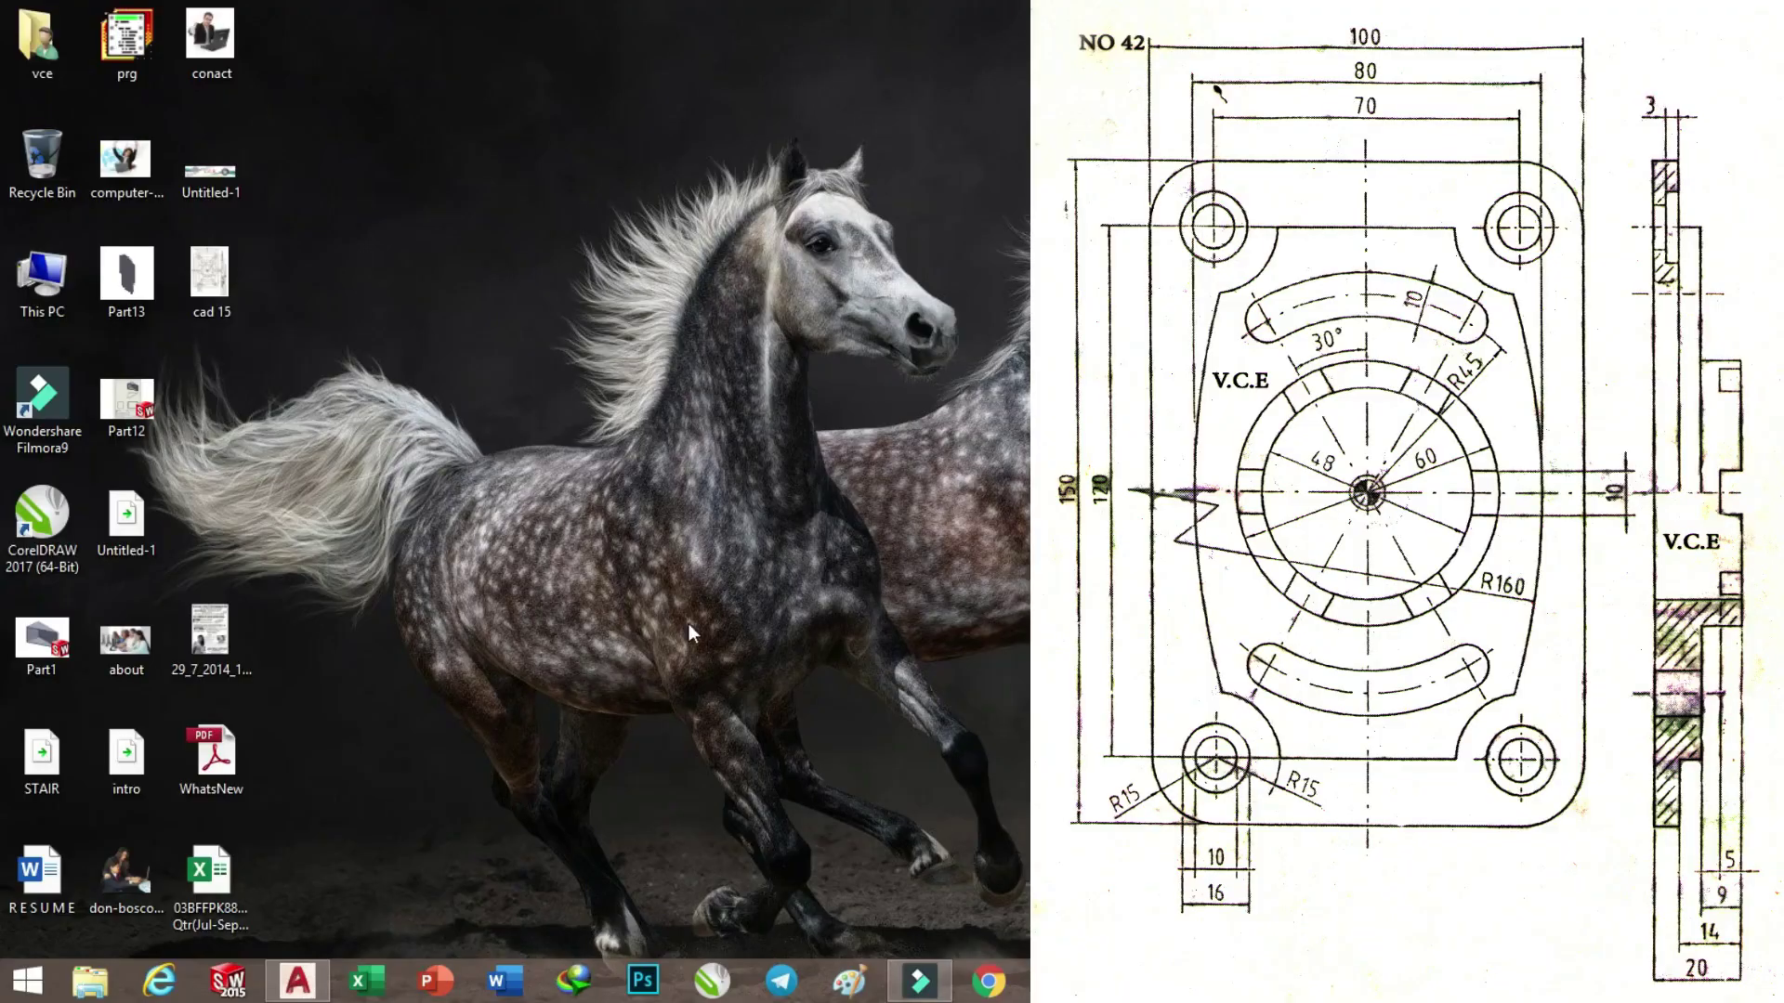
Bring up AutoCAD, start a new blank drawing and turn the grid off with F7
{"action": "left_click", "coordinate": [299, 979]}
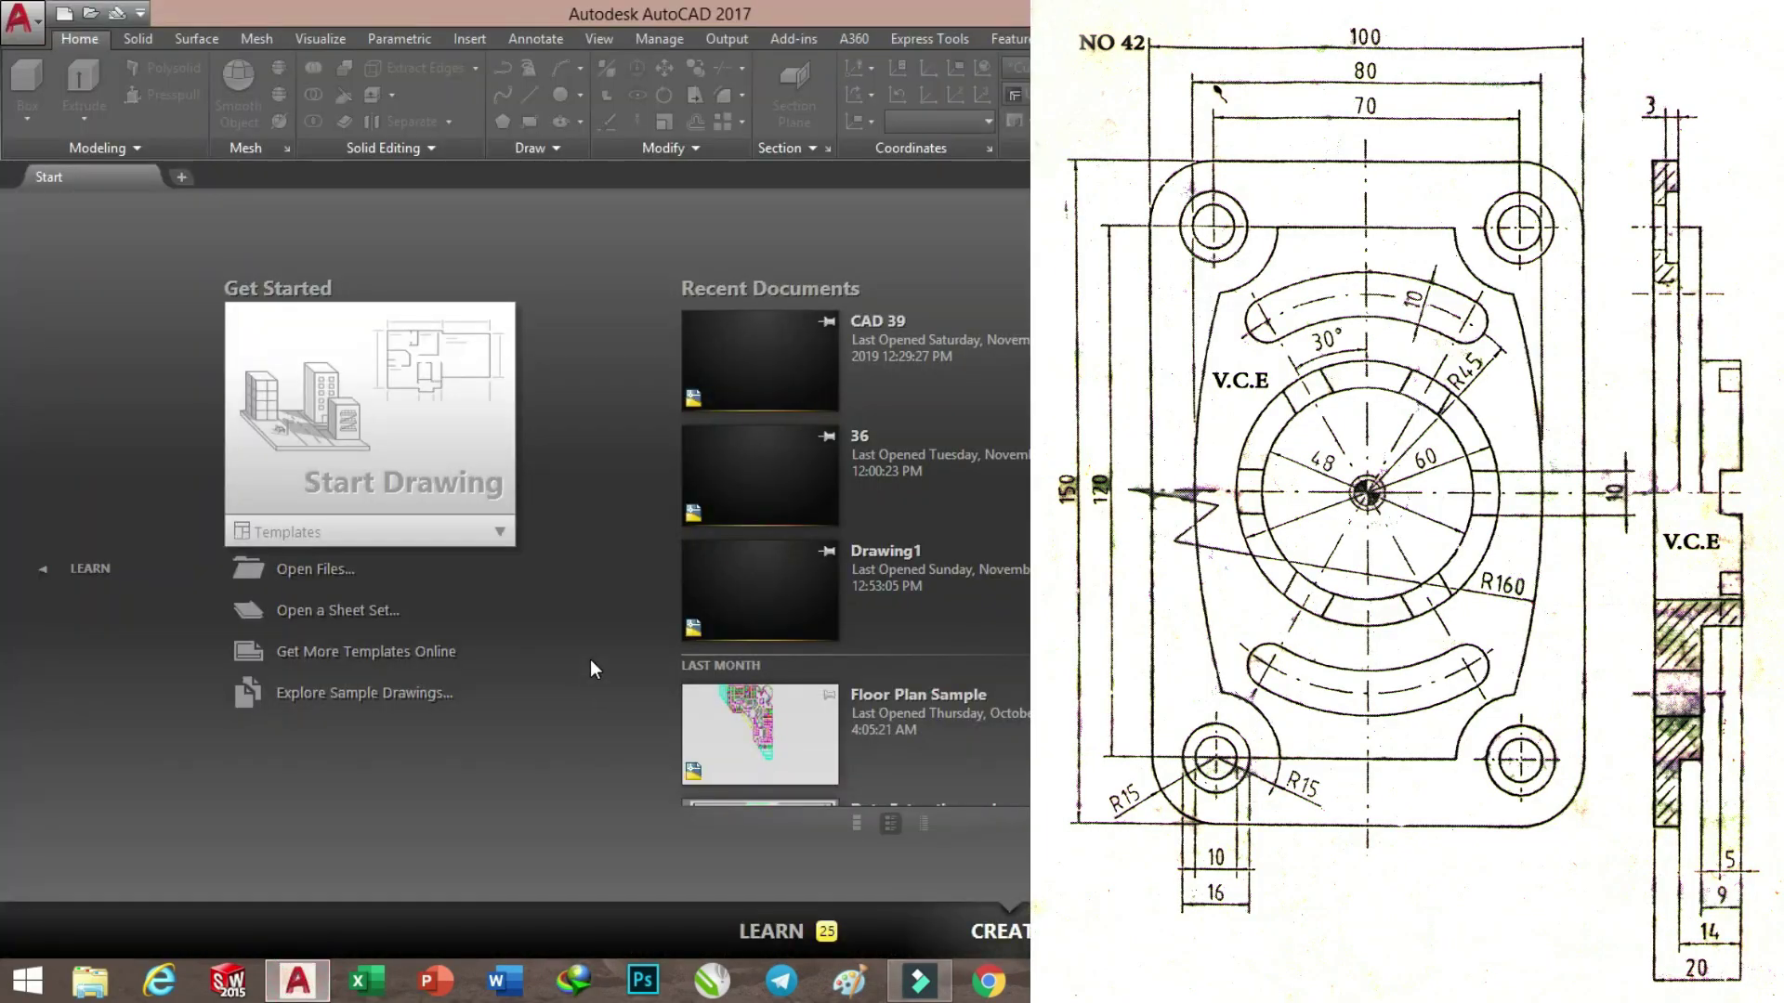
{"action": "left_click", "coordinate": [447, 453]}
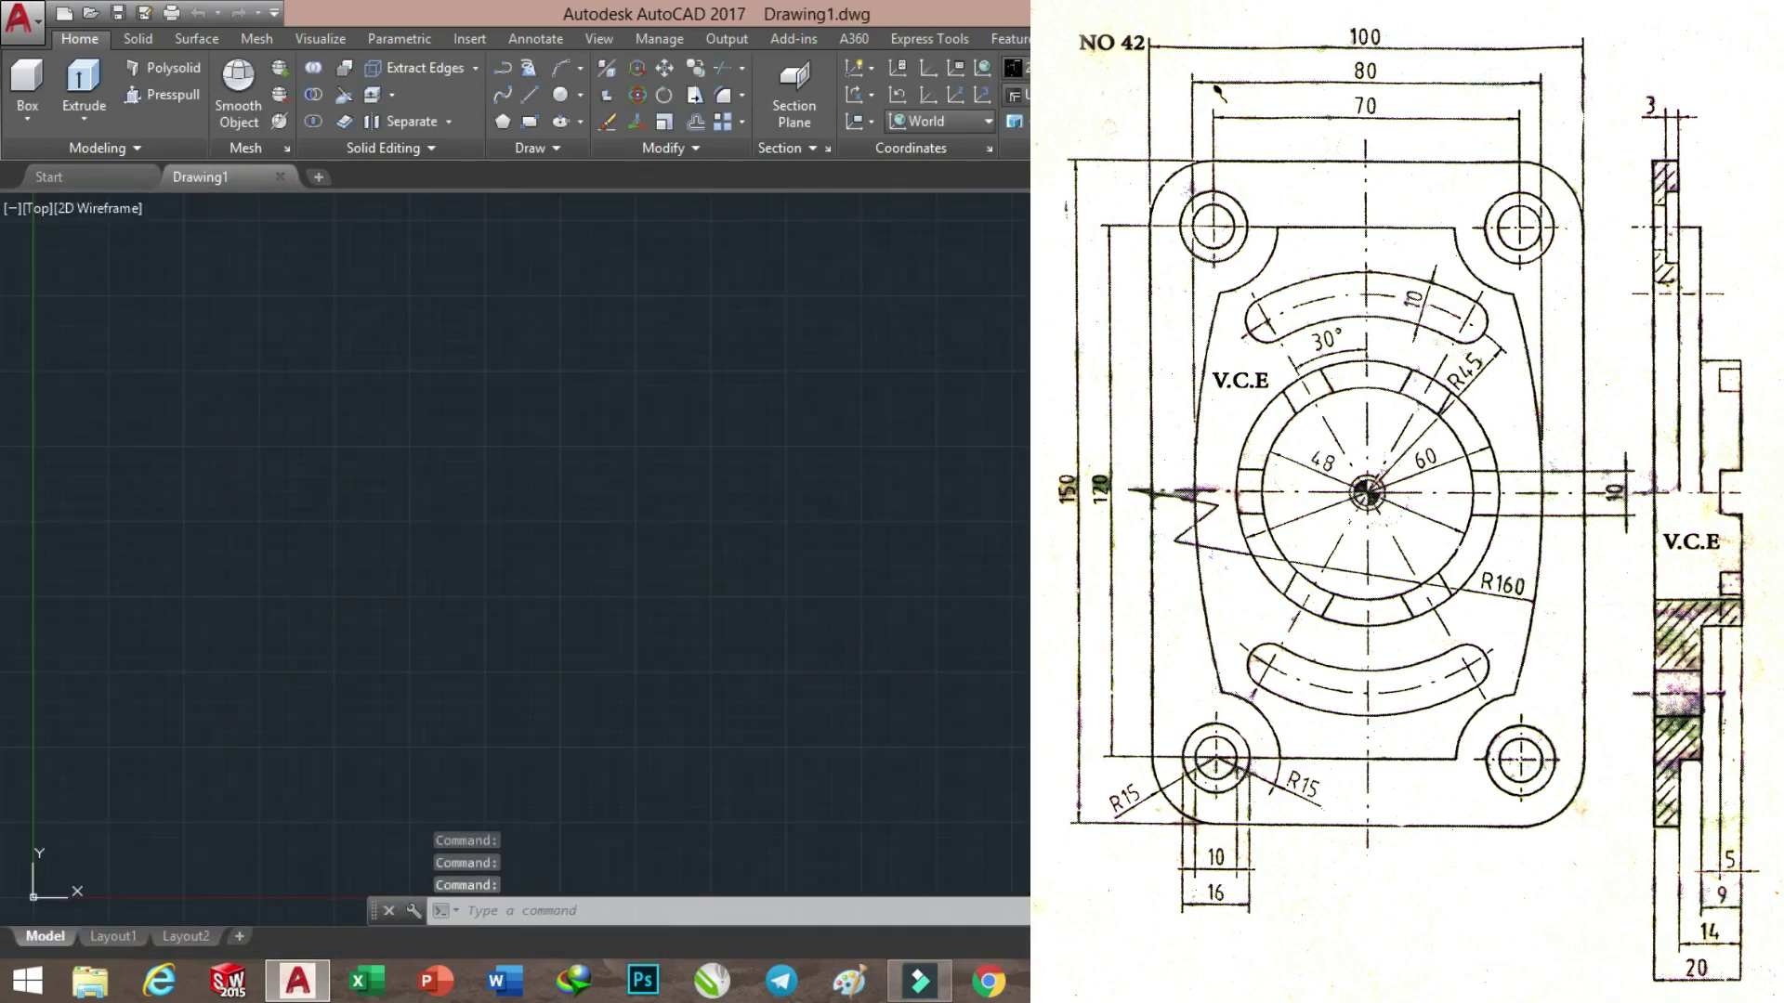
{"action": "key", "text": "F7"}
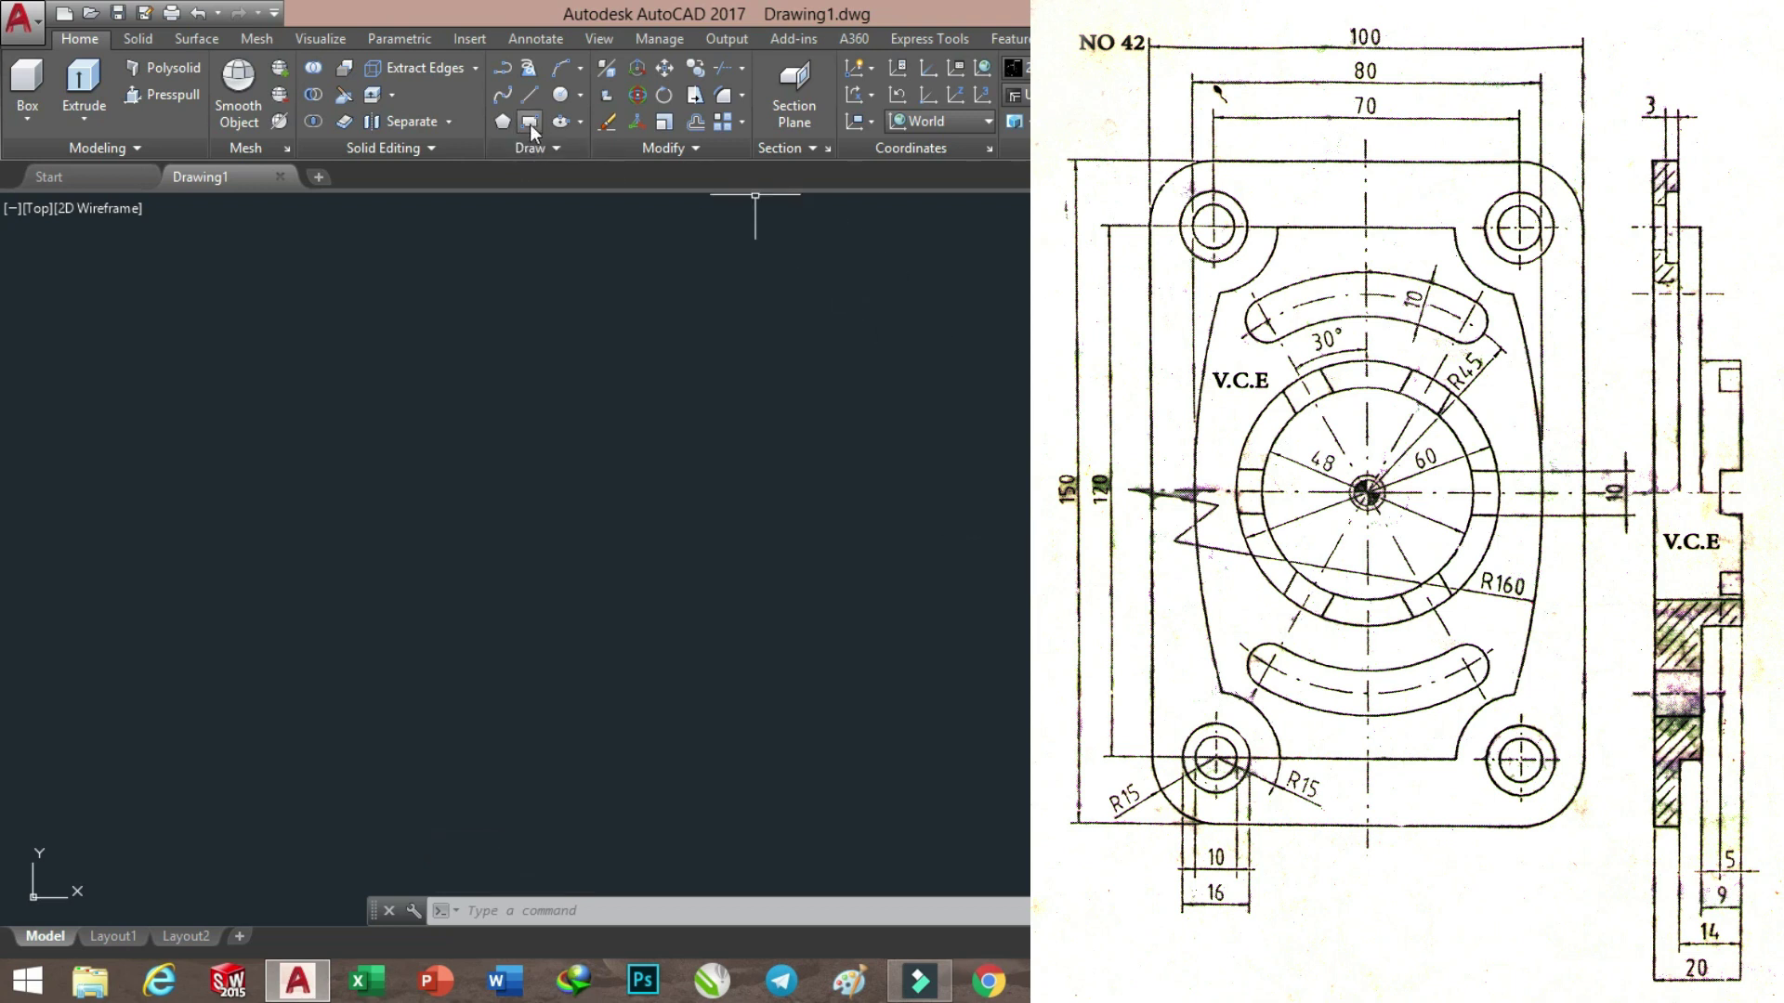
Draw a 100 by 150 rectangle from a picked first corner
{"action": "left_click", "coordinate": [534, 750]}
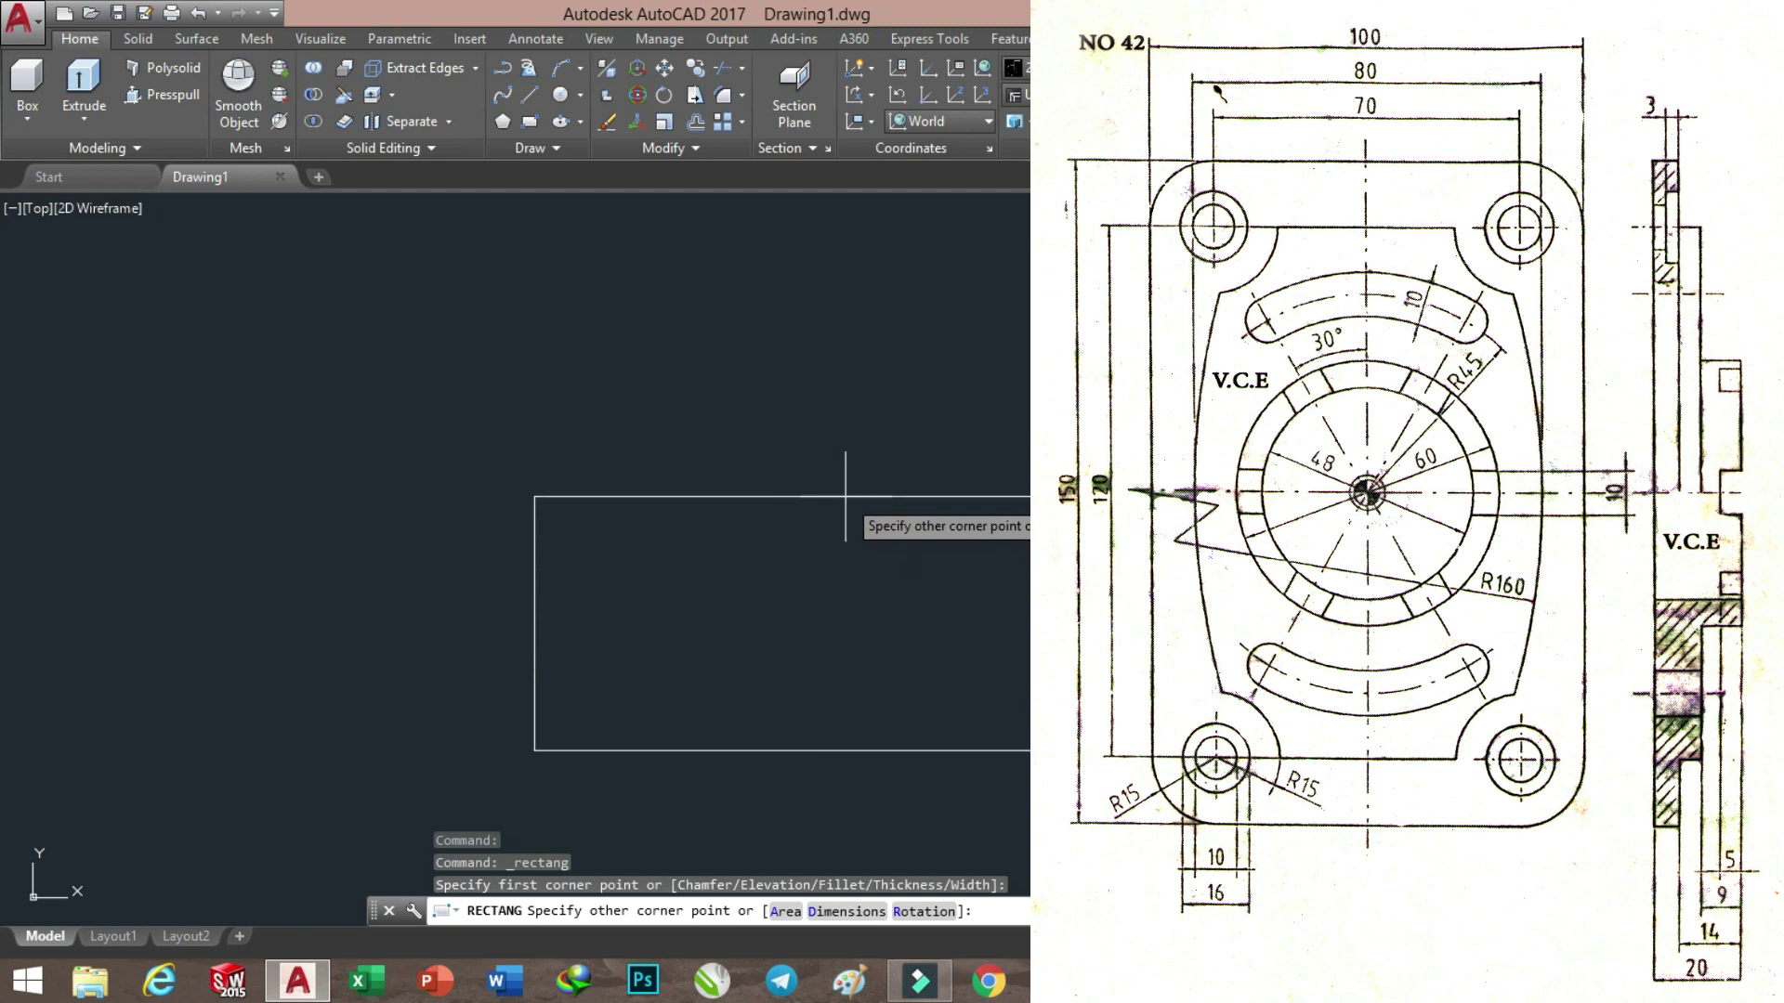
{"action": "type", "text": "@100,150"}
{"action": "key", "text": "Return"}
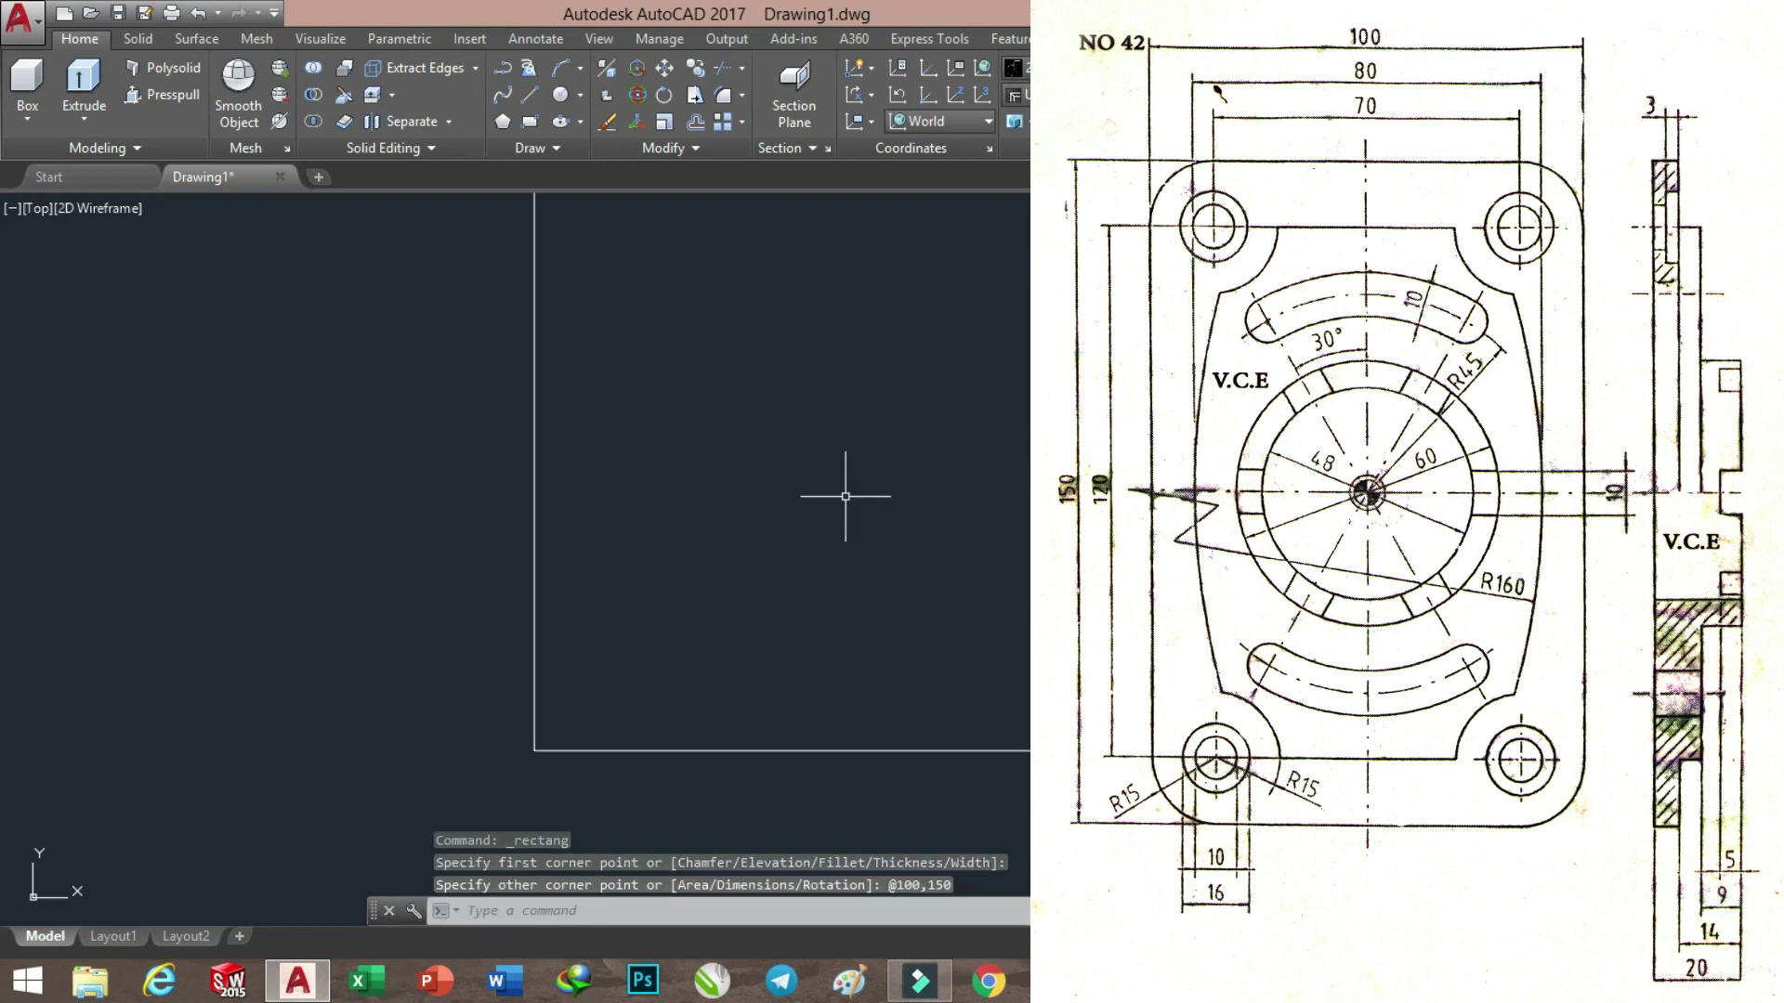
Switch to the Top view and adjust the zoom on the rectangle
{"action": "left_click", "coordinate": [1015, 95]}
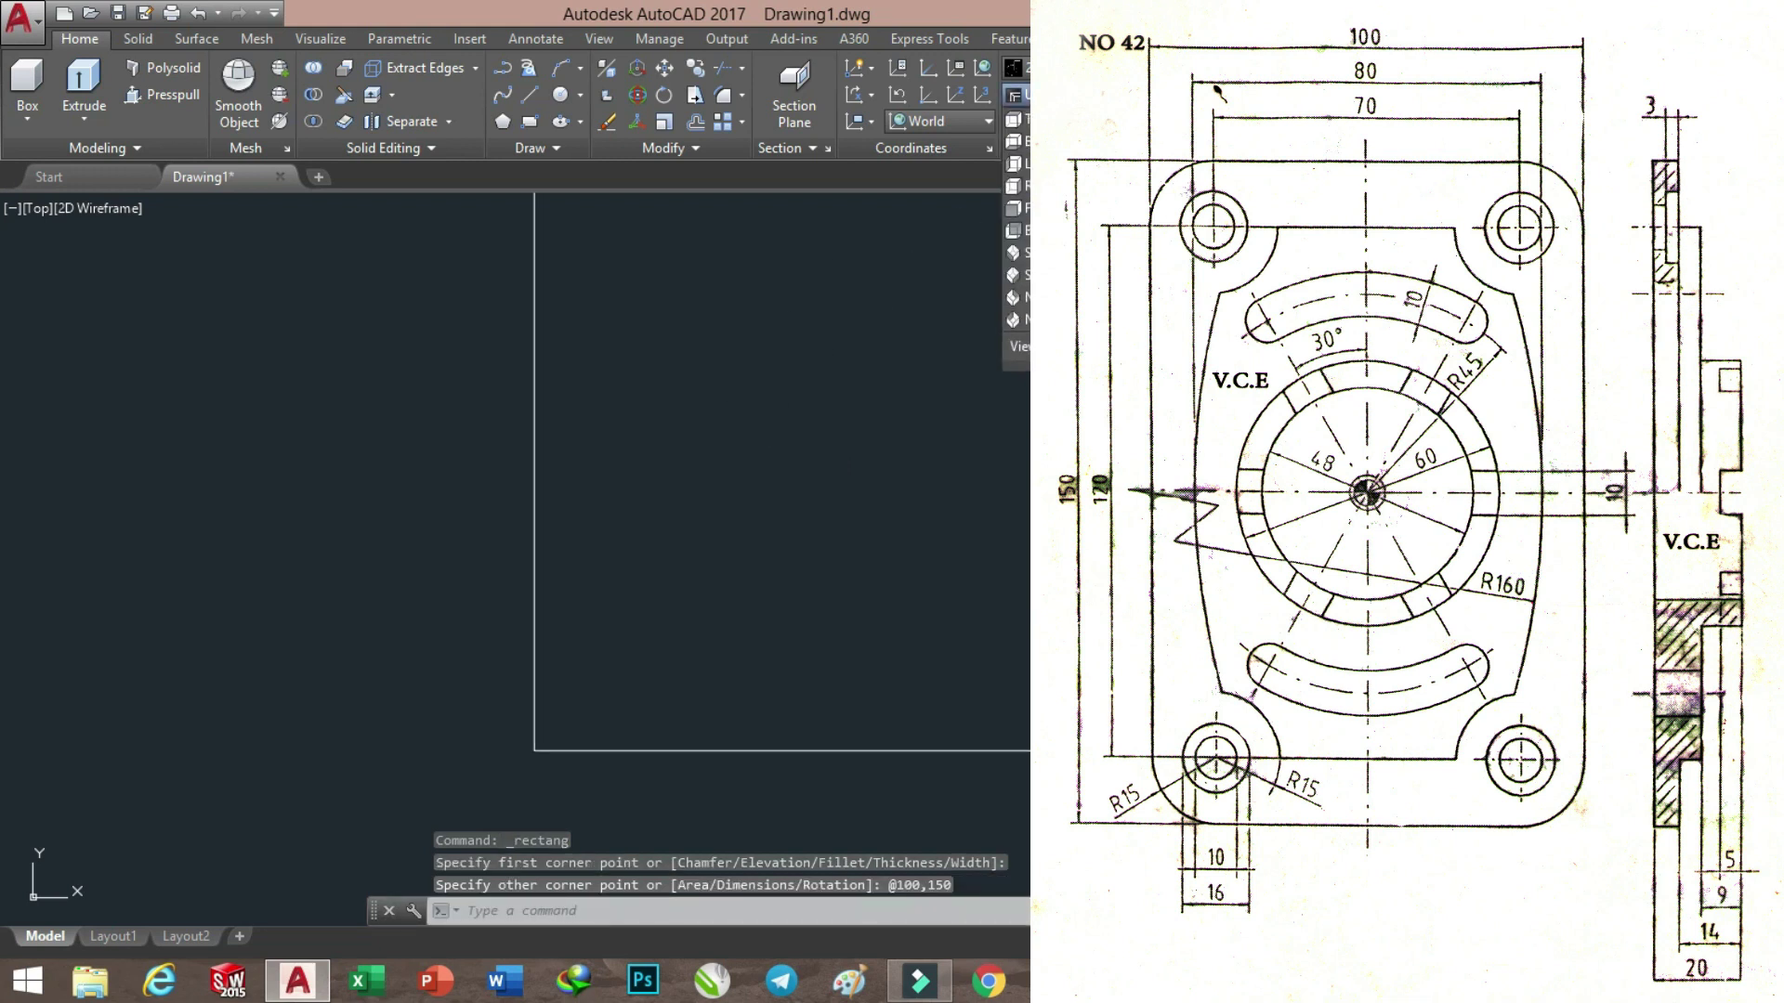
{"action": "left_click", "coordinate": [1016, 119]}
{"action": "scroll", "coordinate": [929, 428], "scroll_direction": "up", "scroll_amount": 2}
{"action": "scroll", "coordinate": [796, 430], "scroll_direction": "up", "scroll_amount": 1}
{"action": "scroll", "coordinate": [796, 431], "scroll_direction": "down", "scroll_amount": 1}
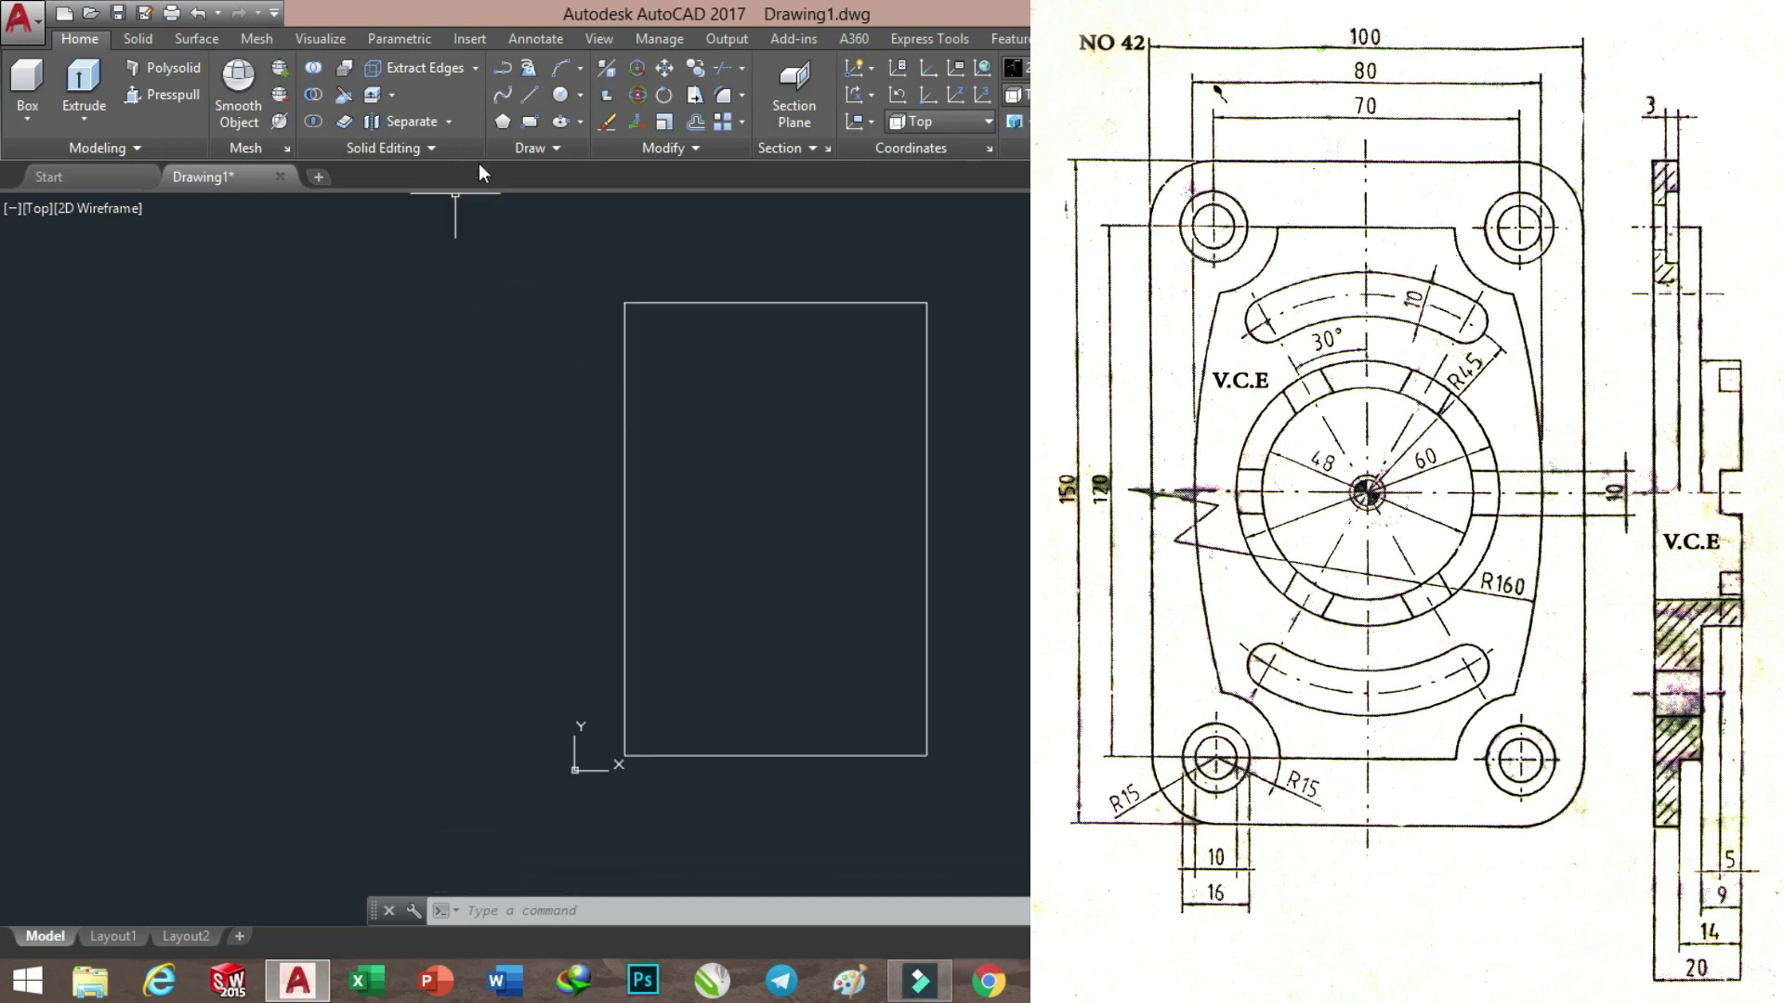
Draw a vertical centre line between edge midpoints and a horizontal one to the left edge
{"action": "left_click", "coordinate": [534, 94]}
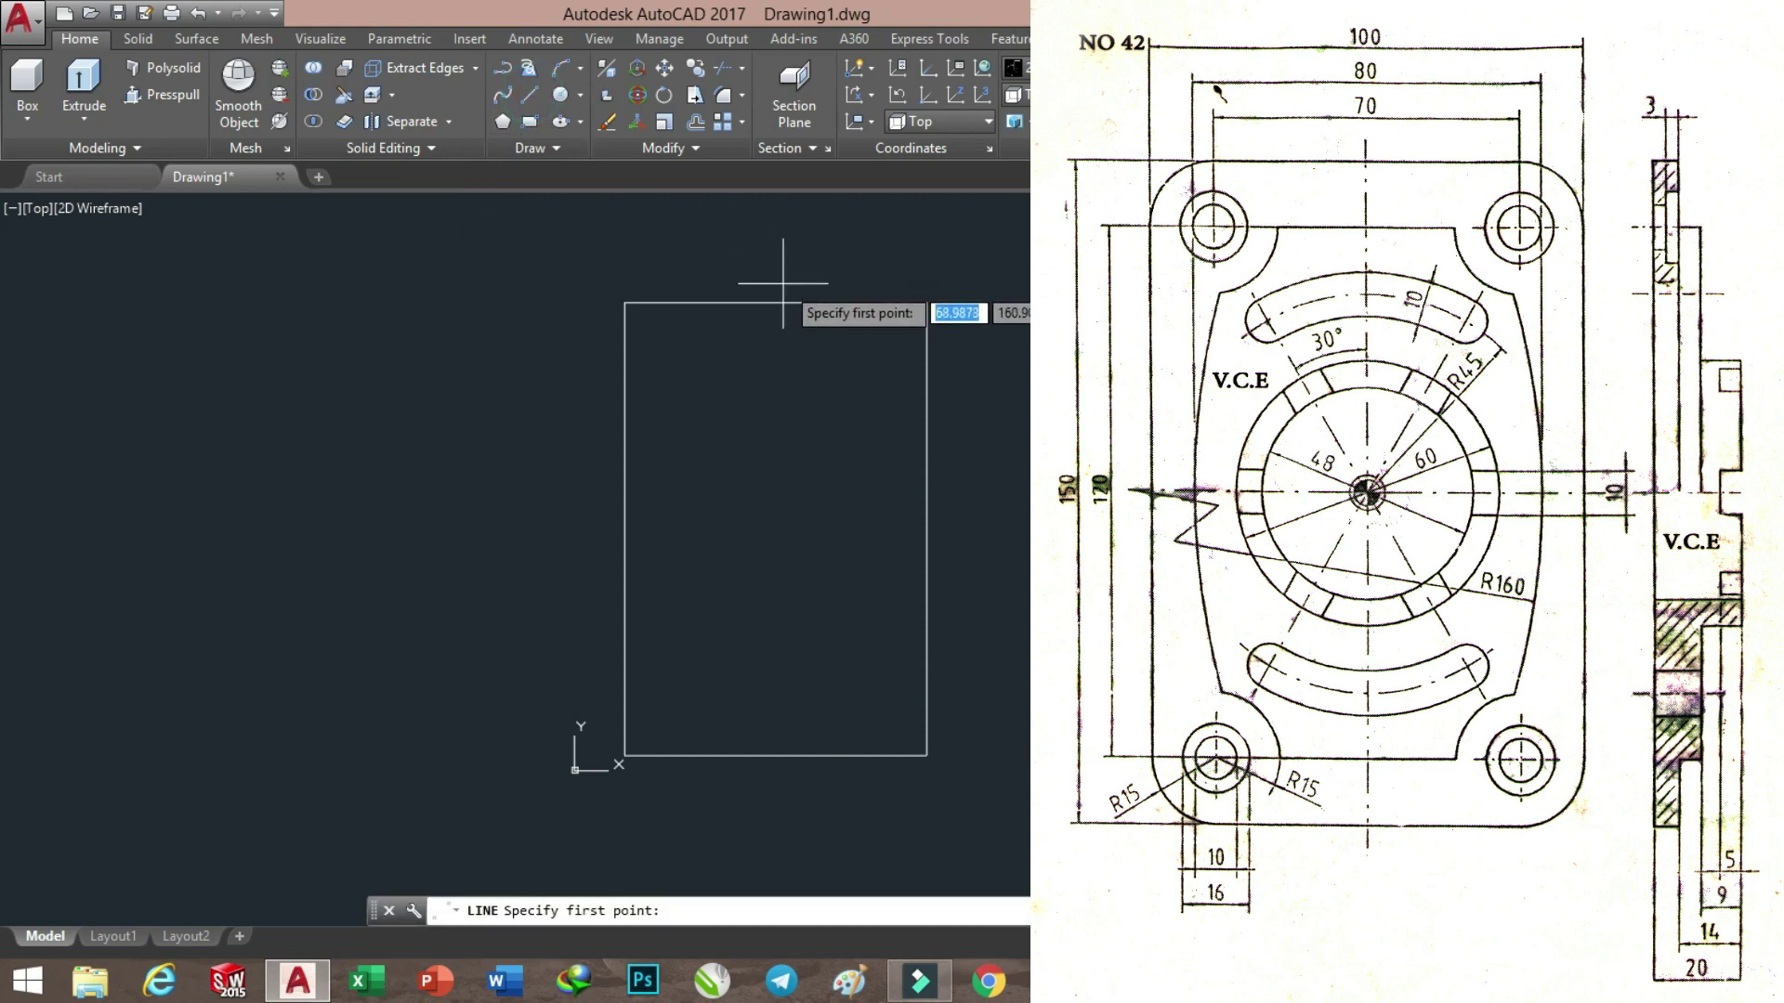
{"action": "left_click", "coordinate": [774, 302]}
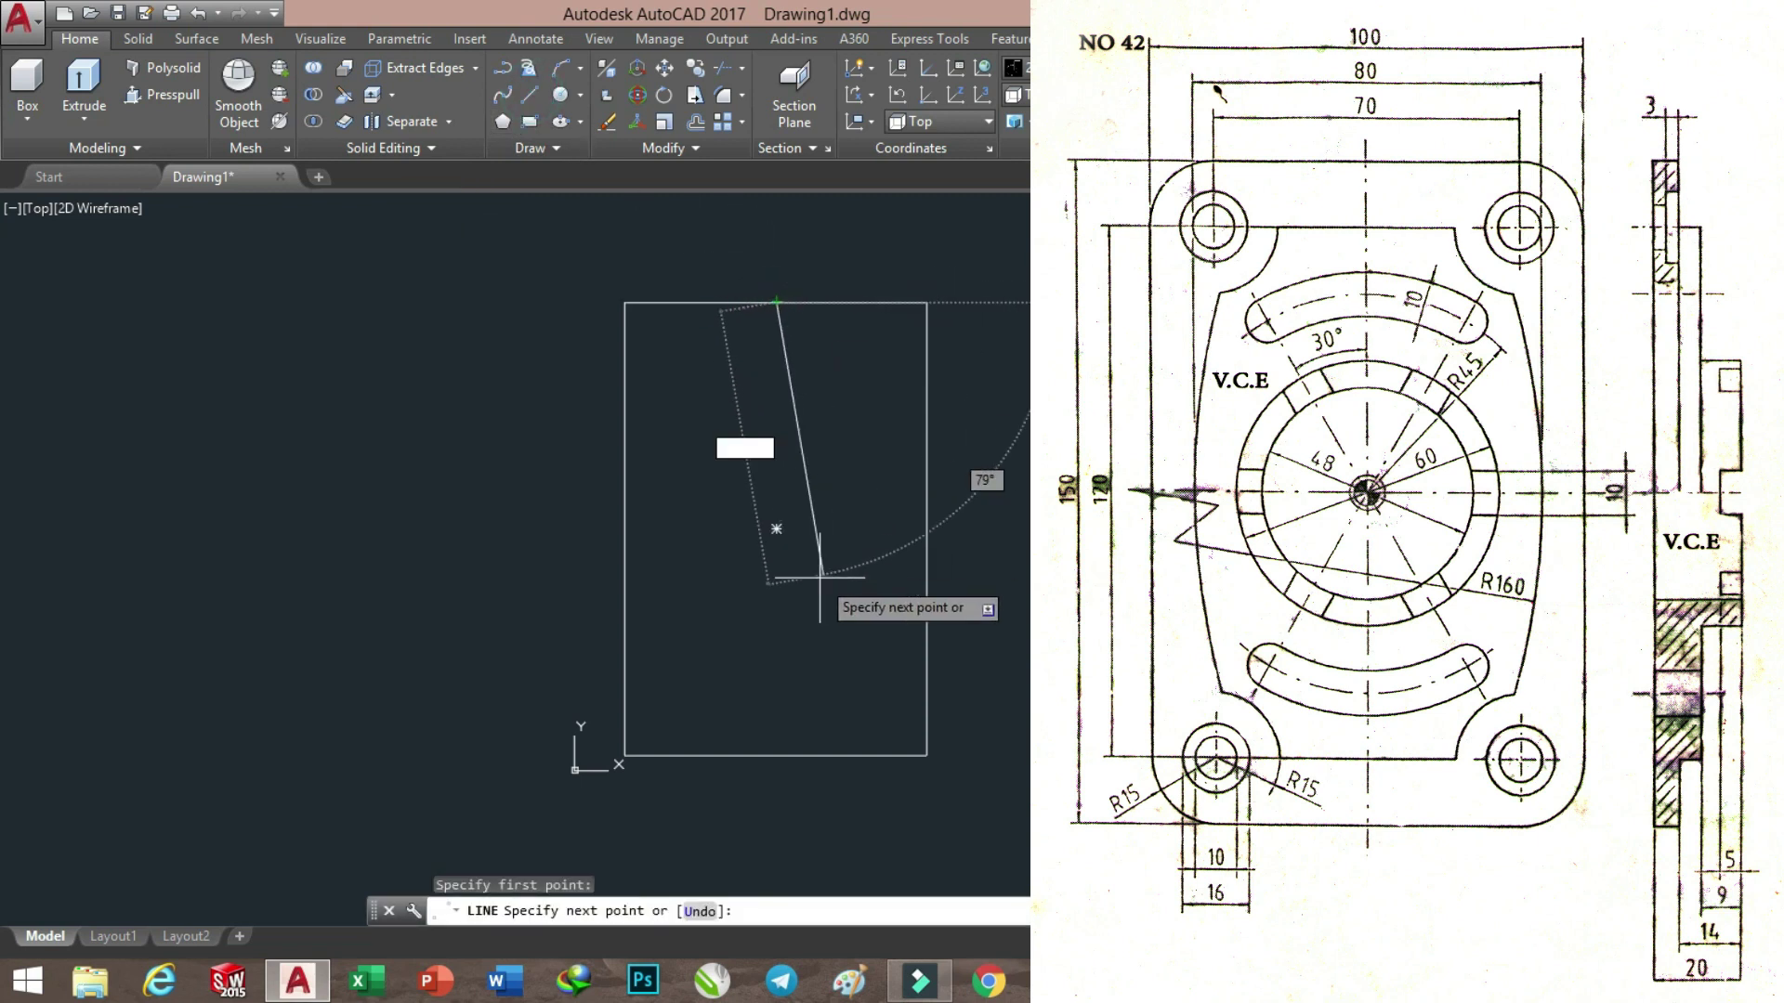
{"action": "left_click", "coordinate": [776, 756]}
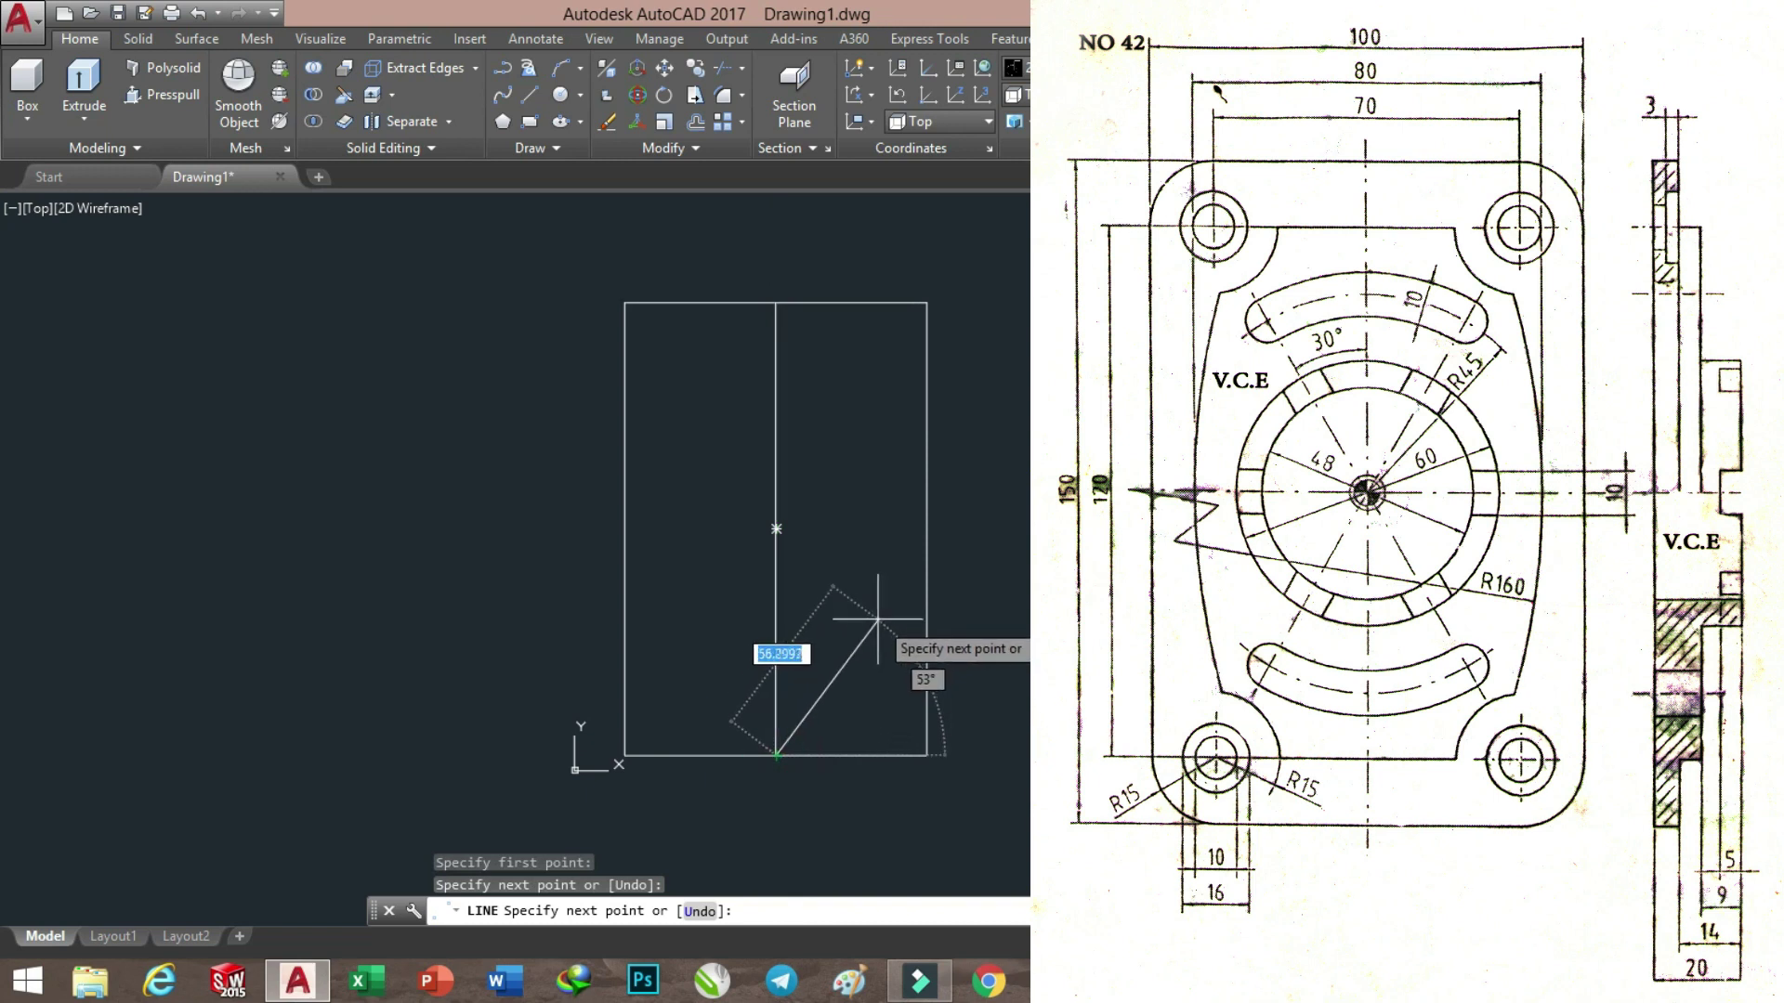
{"action": "key", "text": "Return"}
{"action": "key", "text": "Return"}
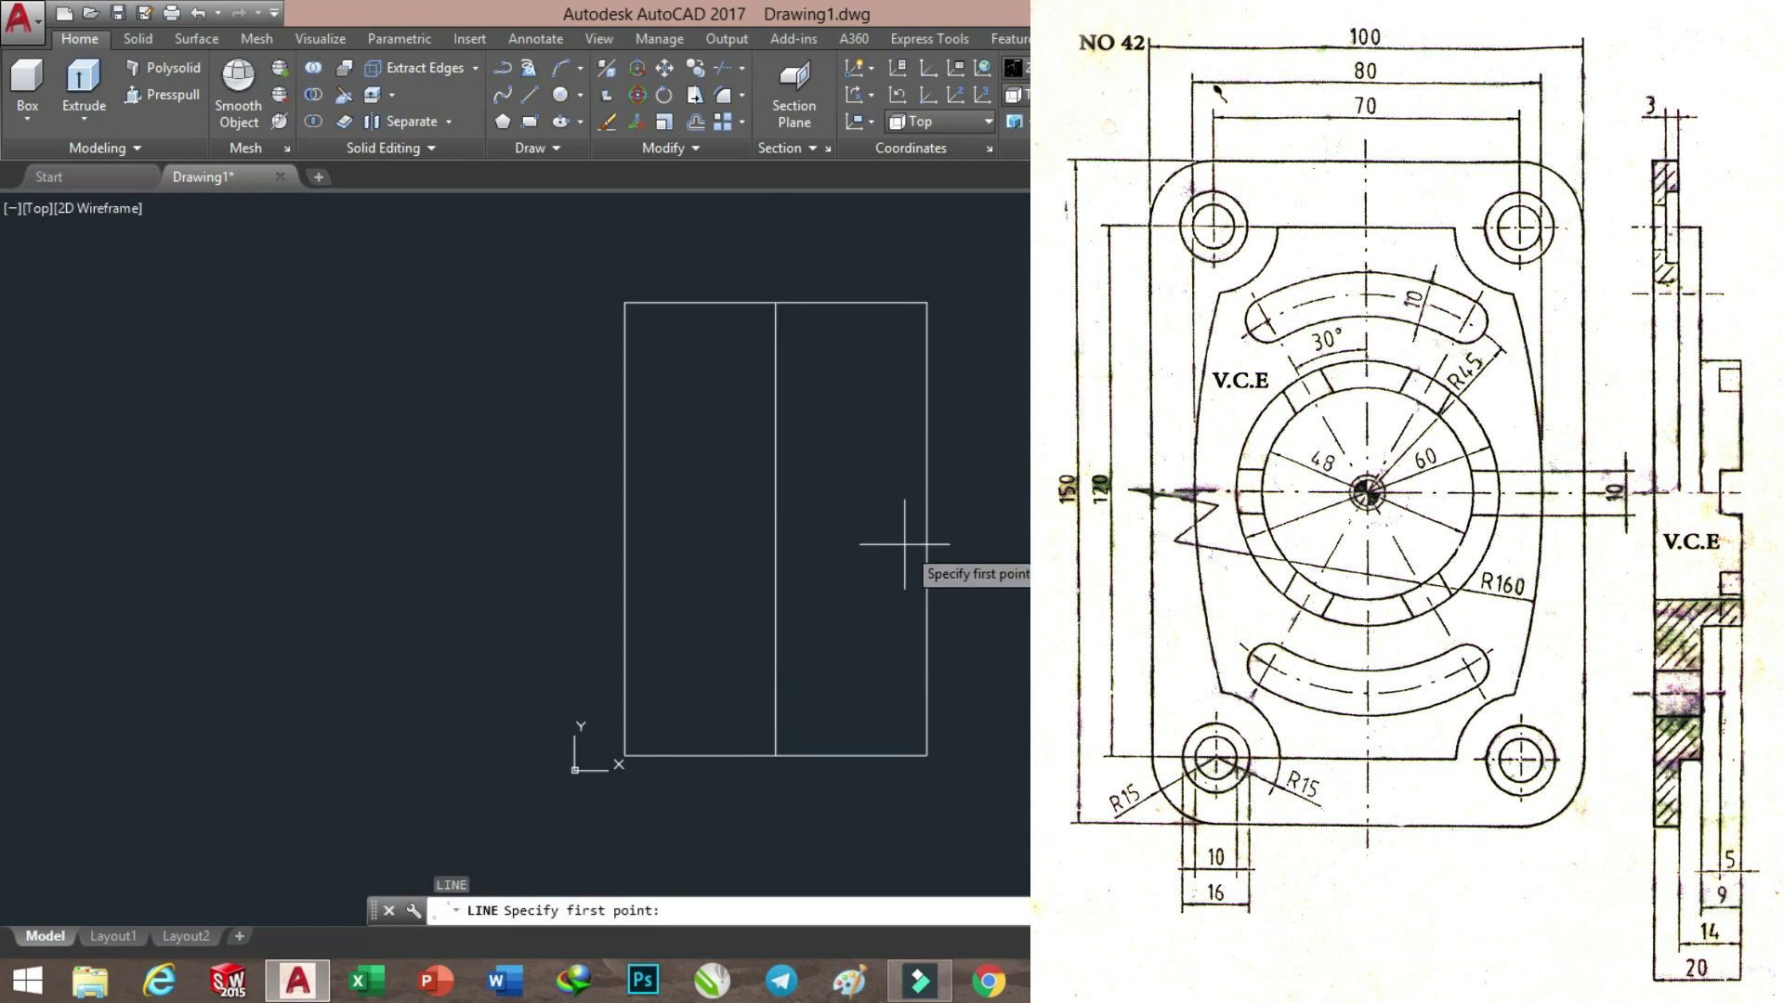
{"action": "left_click", "coordinate": [927, 529]}
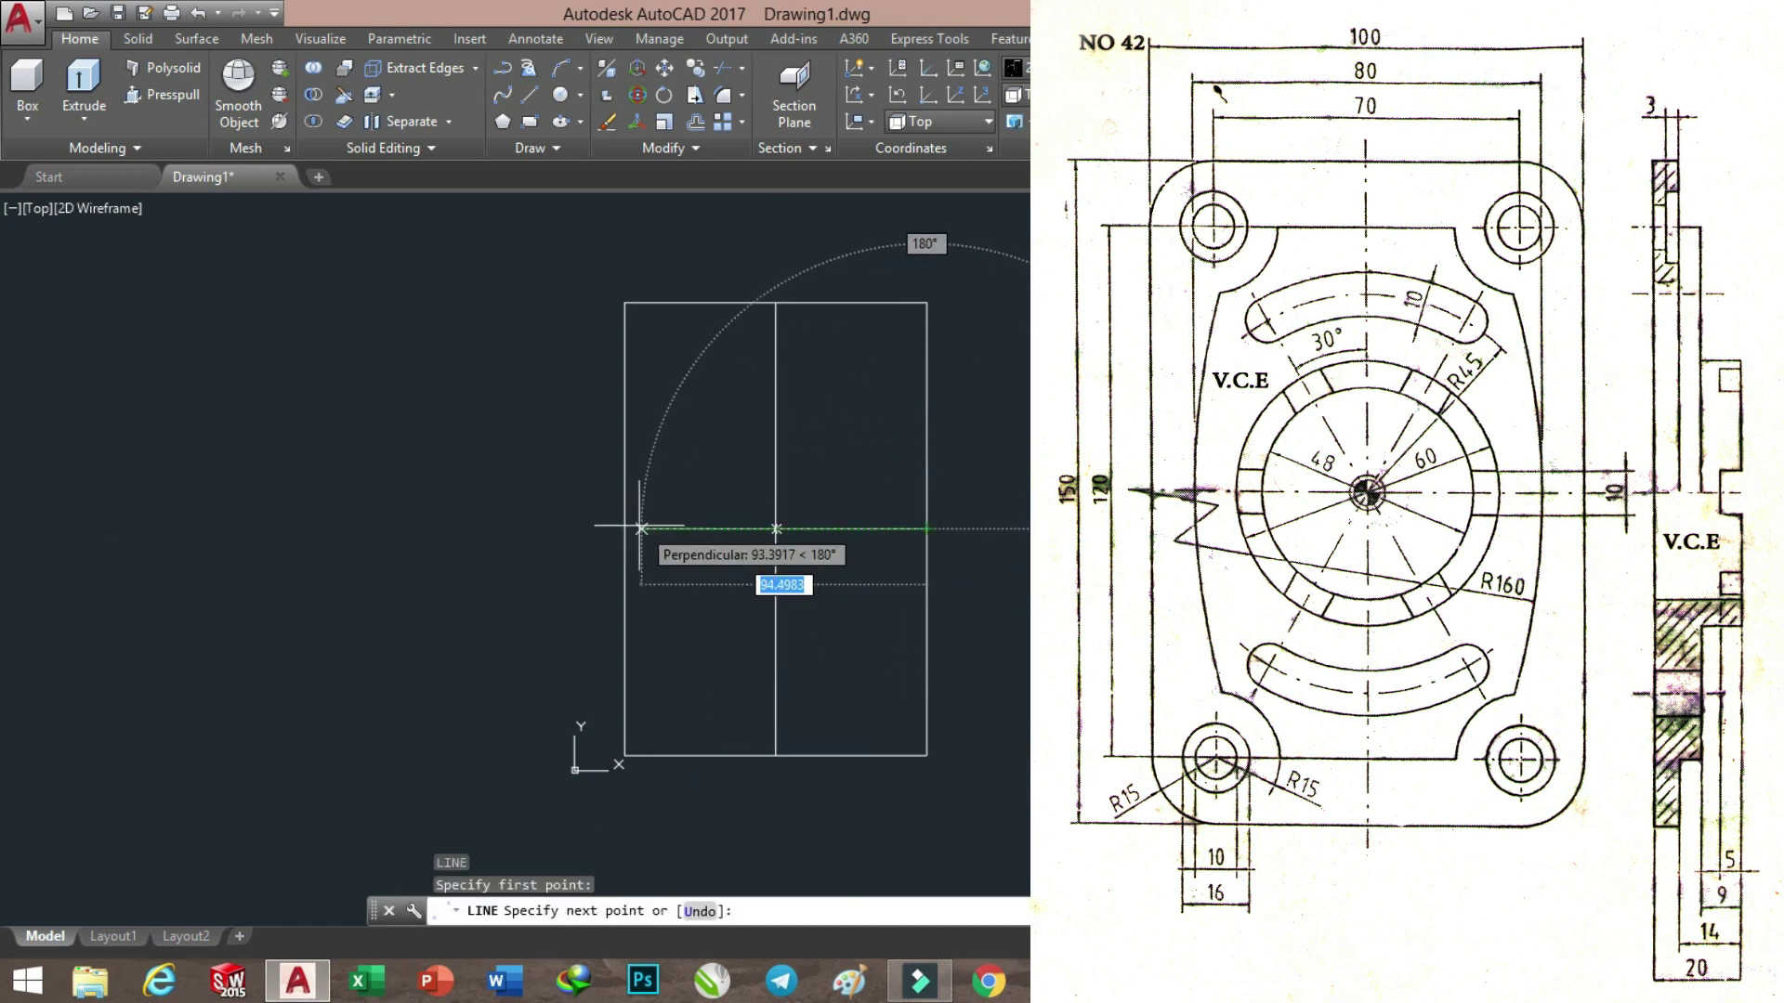
{"action": "left_click", "coordinate": [624, 529]}
{"action": "key", "text": "Return"}
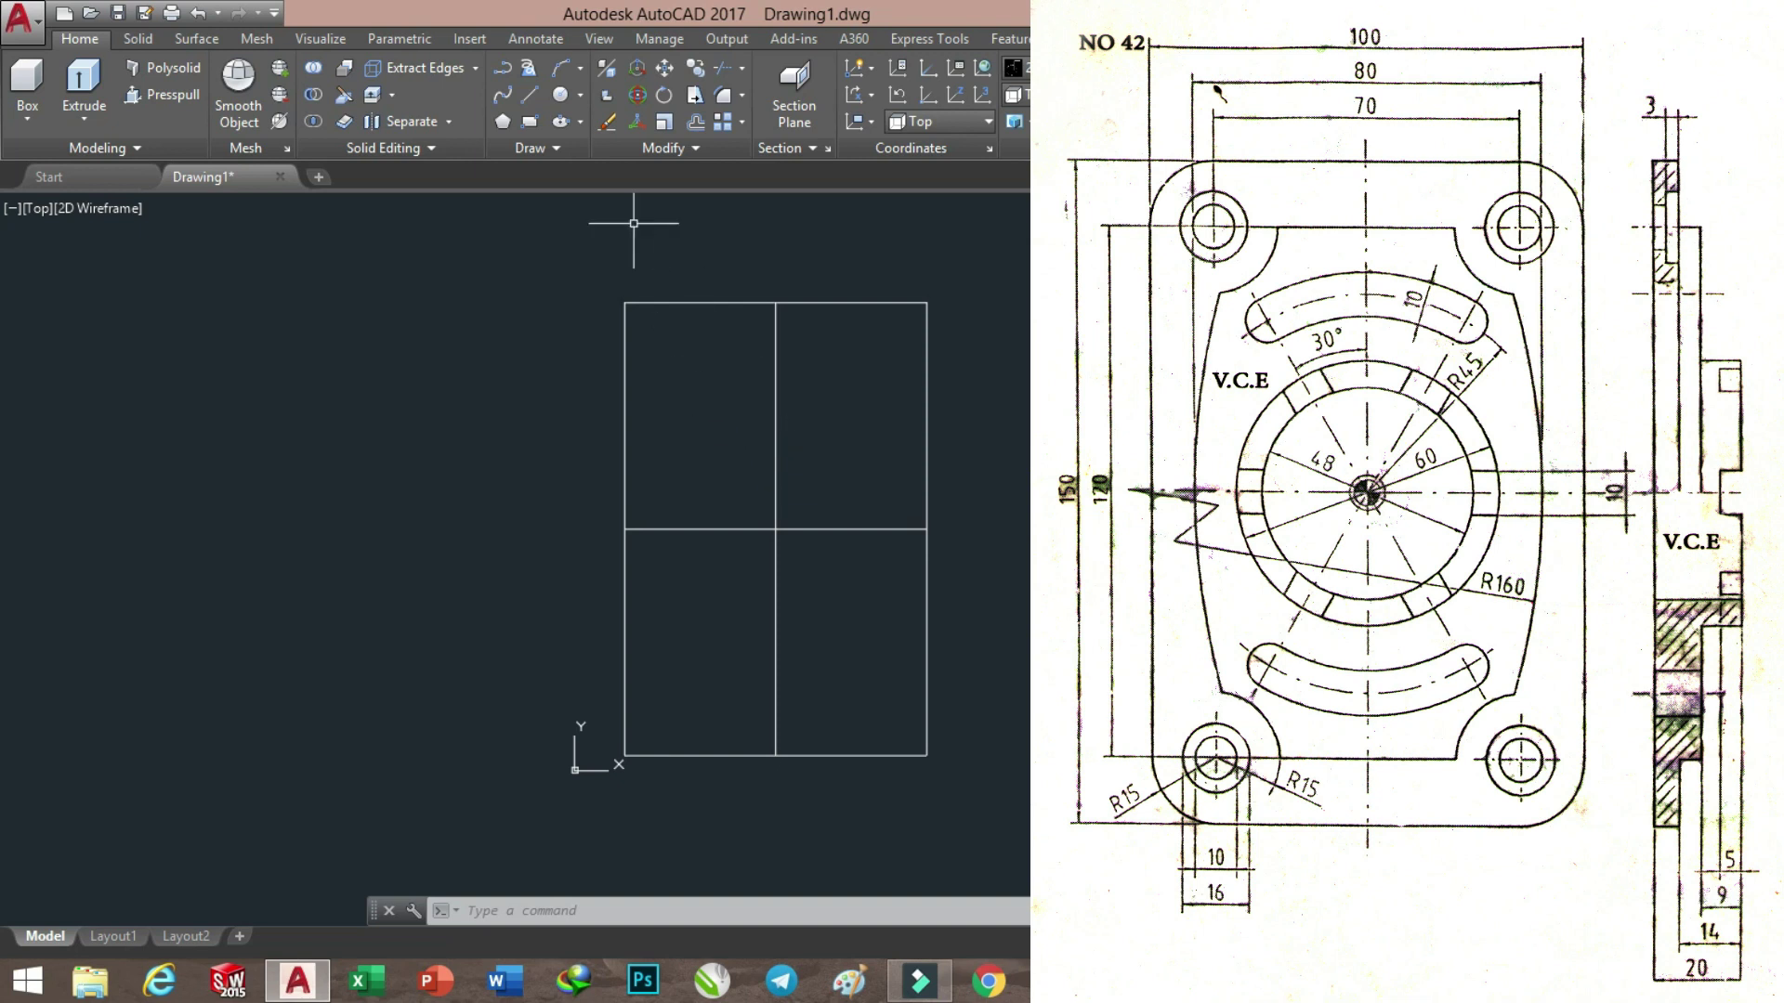
{"action": "left_click", "coordinate": [724, 96]}
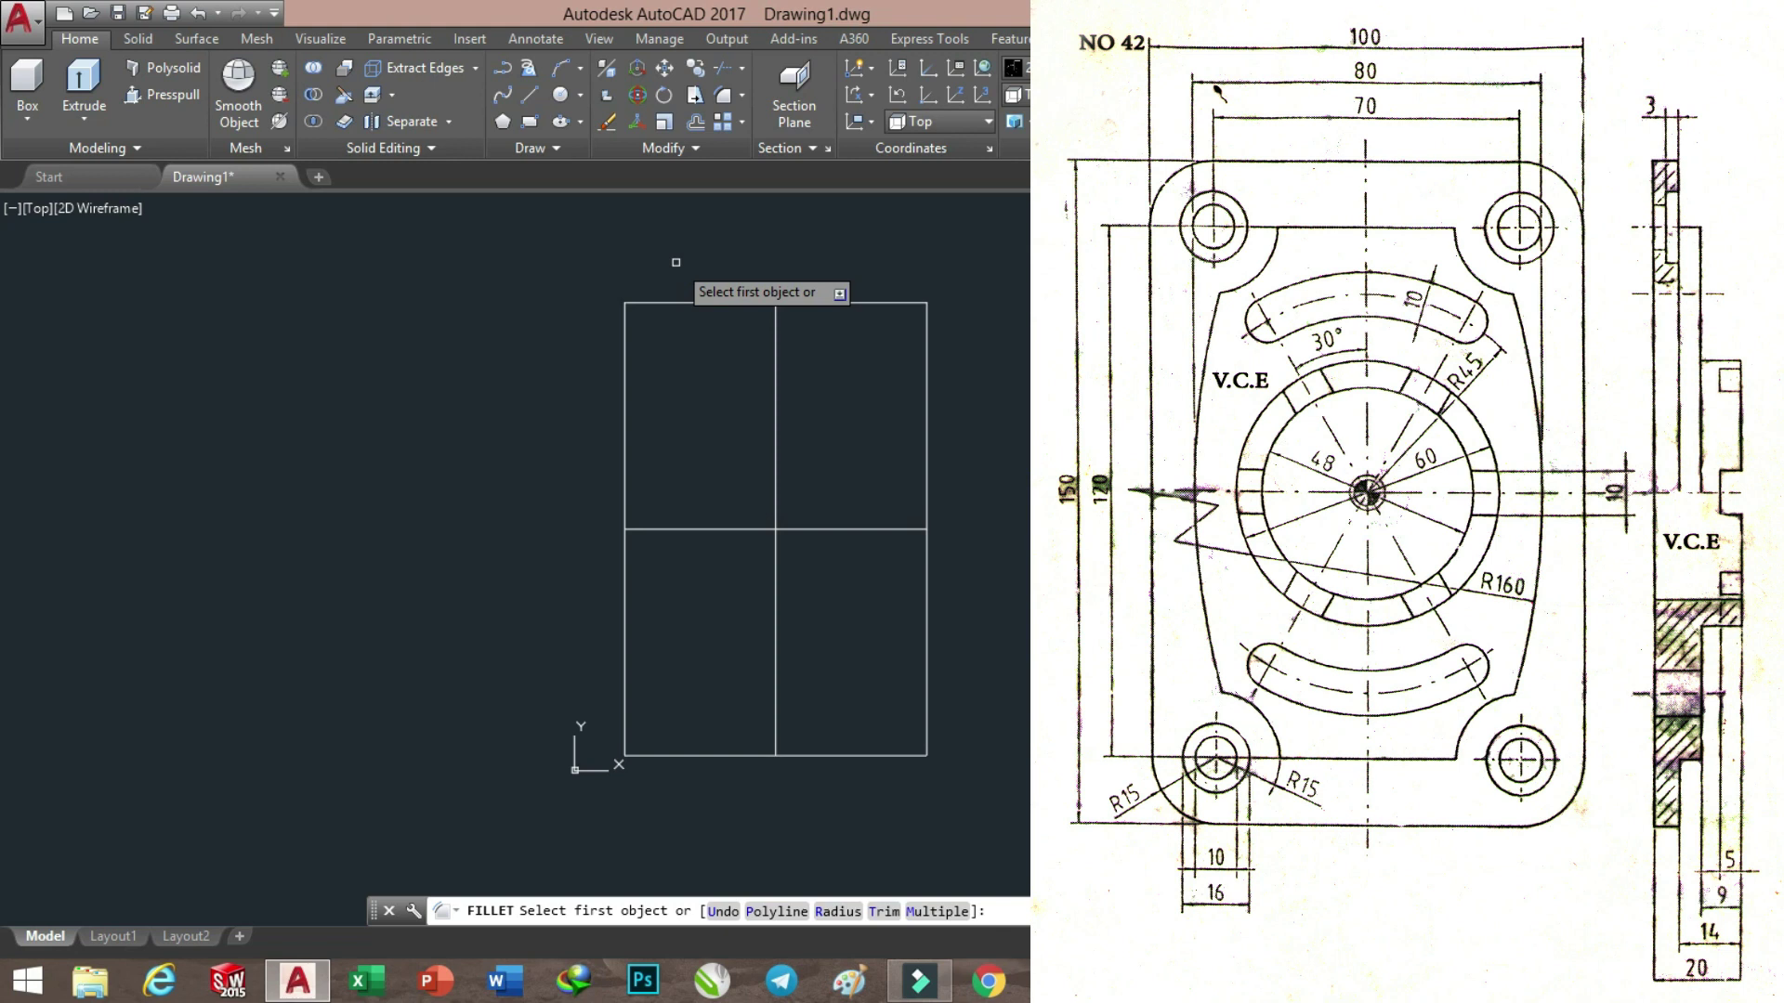
{"action": "type", "text": "r"}
Fillet the rectangle as a polyline with radius 15, rounding all four corners
{"action": "key", "text": "Return"}
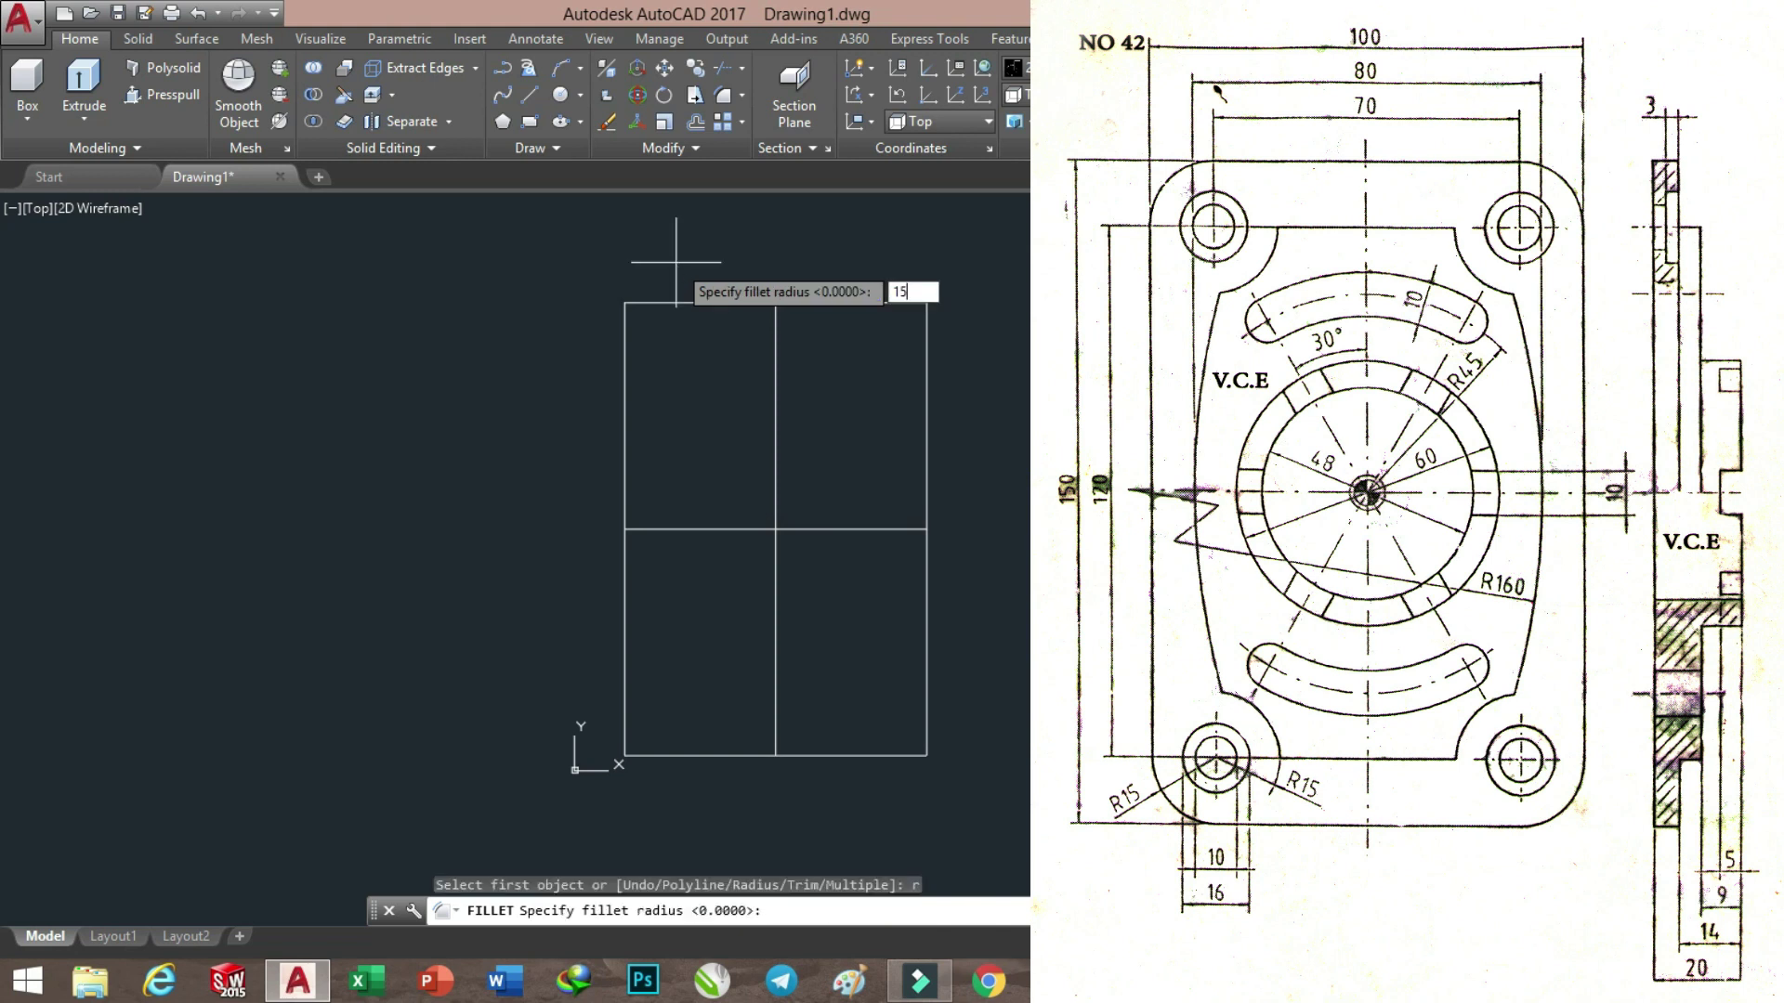
{"action": "key", "text": "Return"}
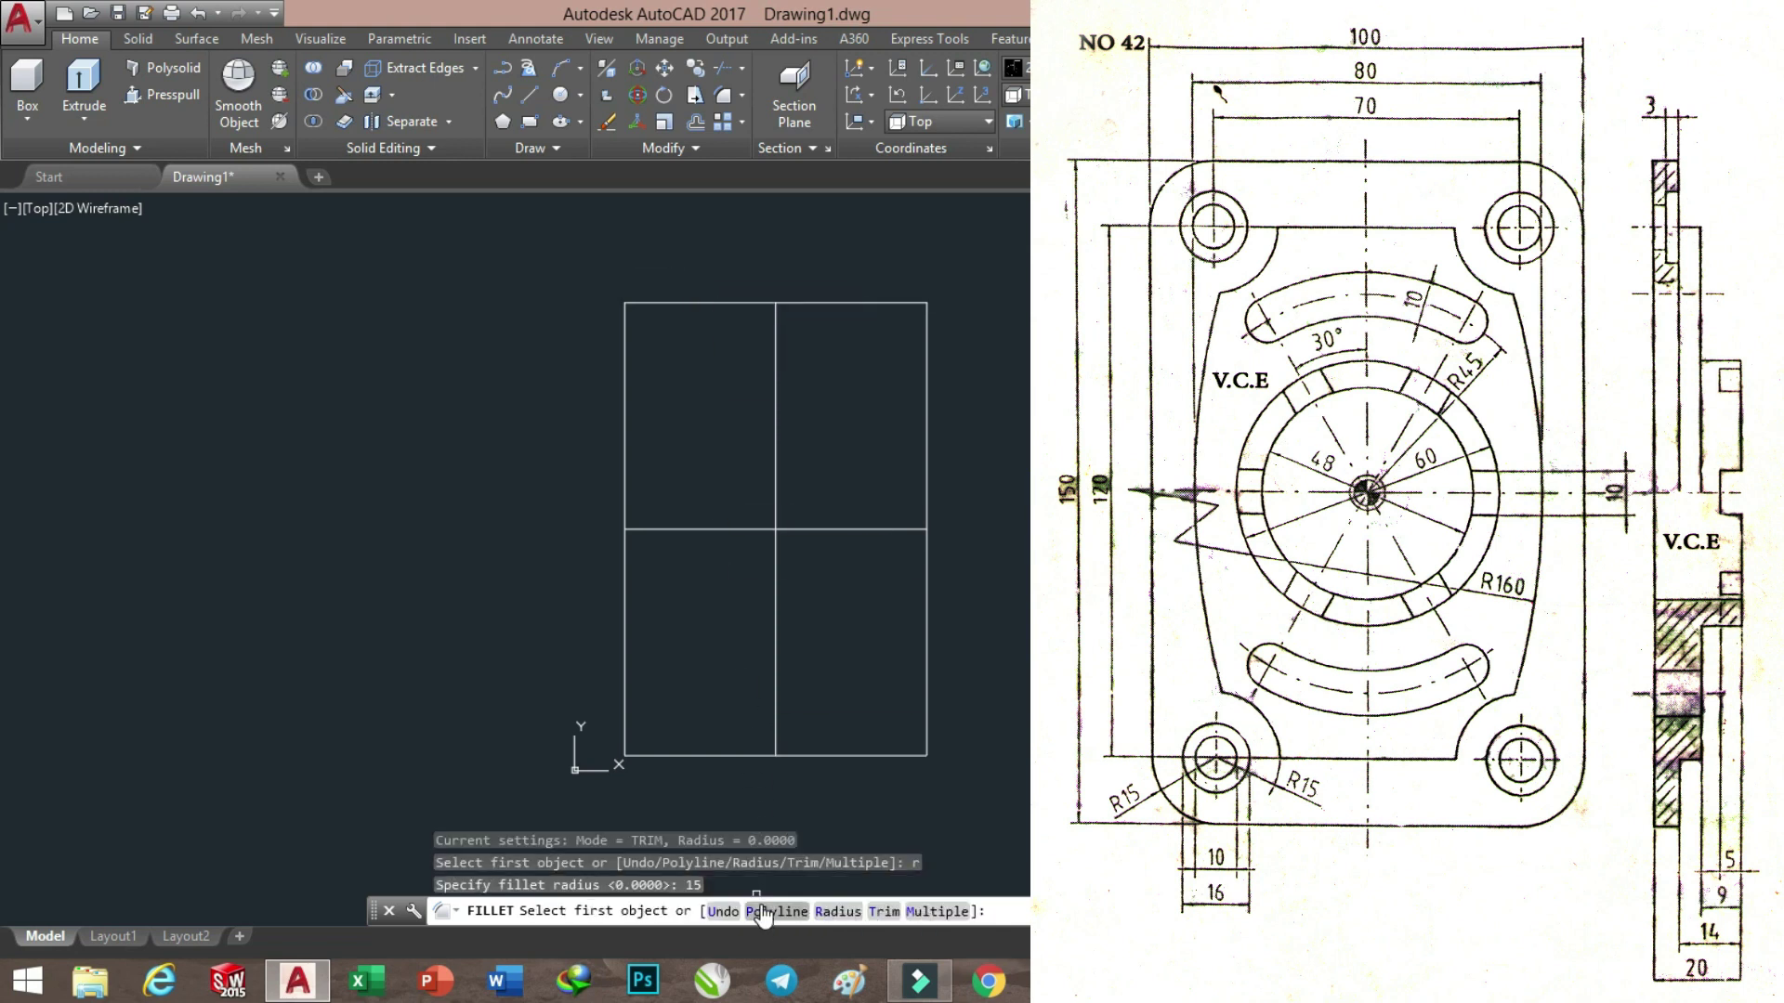
{"action": "type", "text": "p"}
{"action": "key", "text": "Return"}
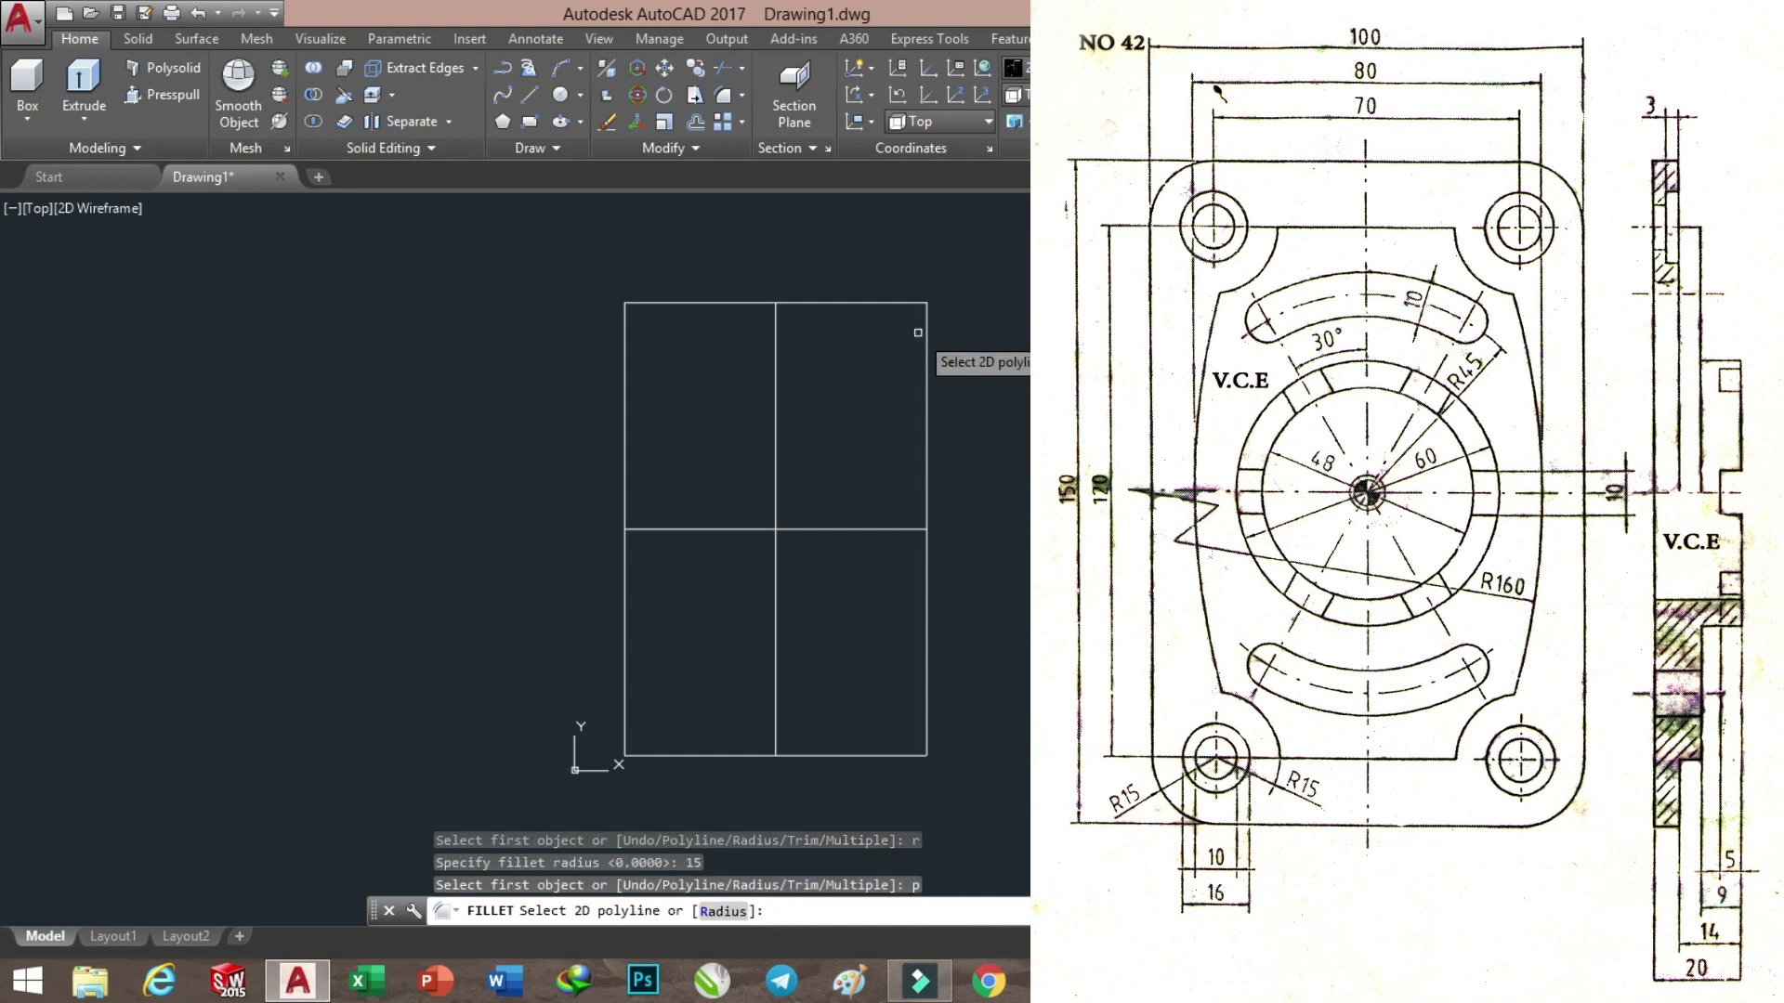
{"action": "left_click", "coordinate": [925, 331]}
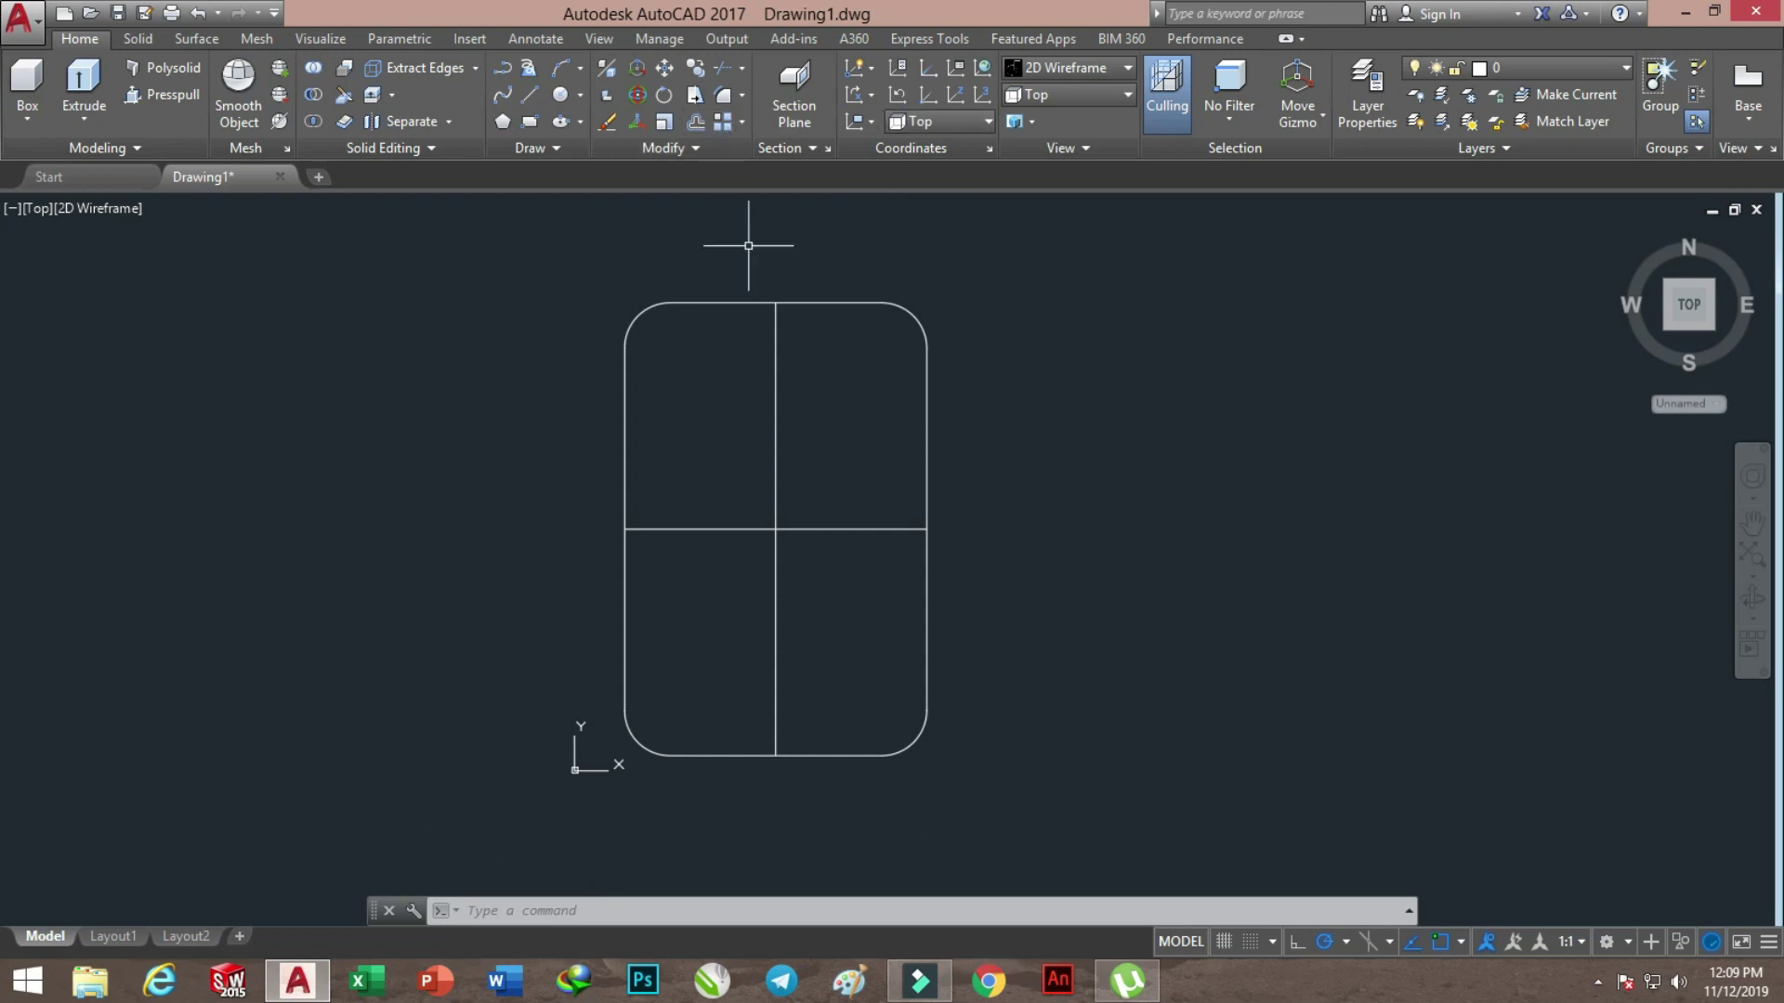
Explode the rounded rectangle into separate segments
{"action": "left_click", "coordinate": [730, 303]}
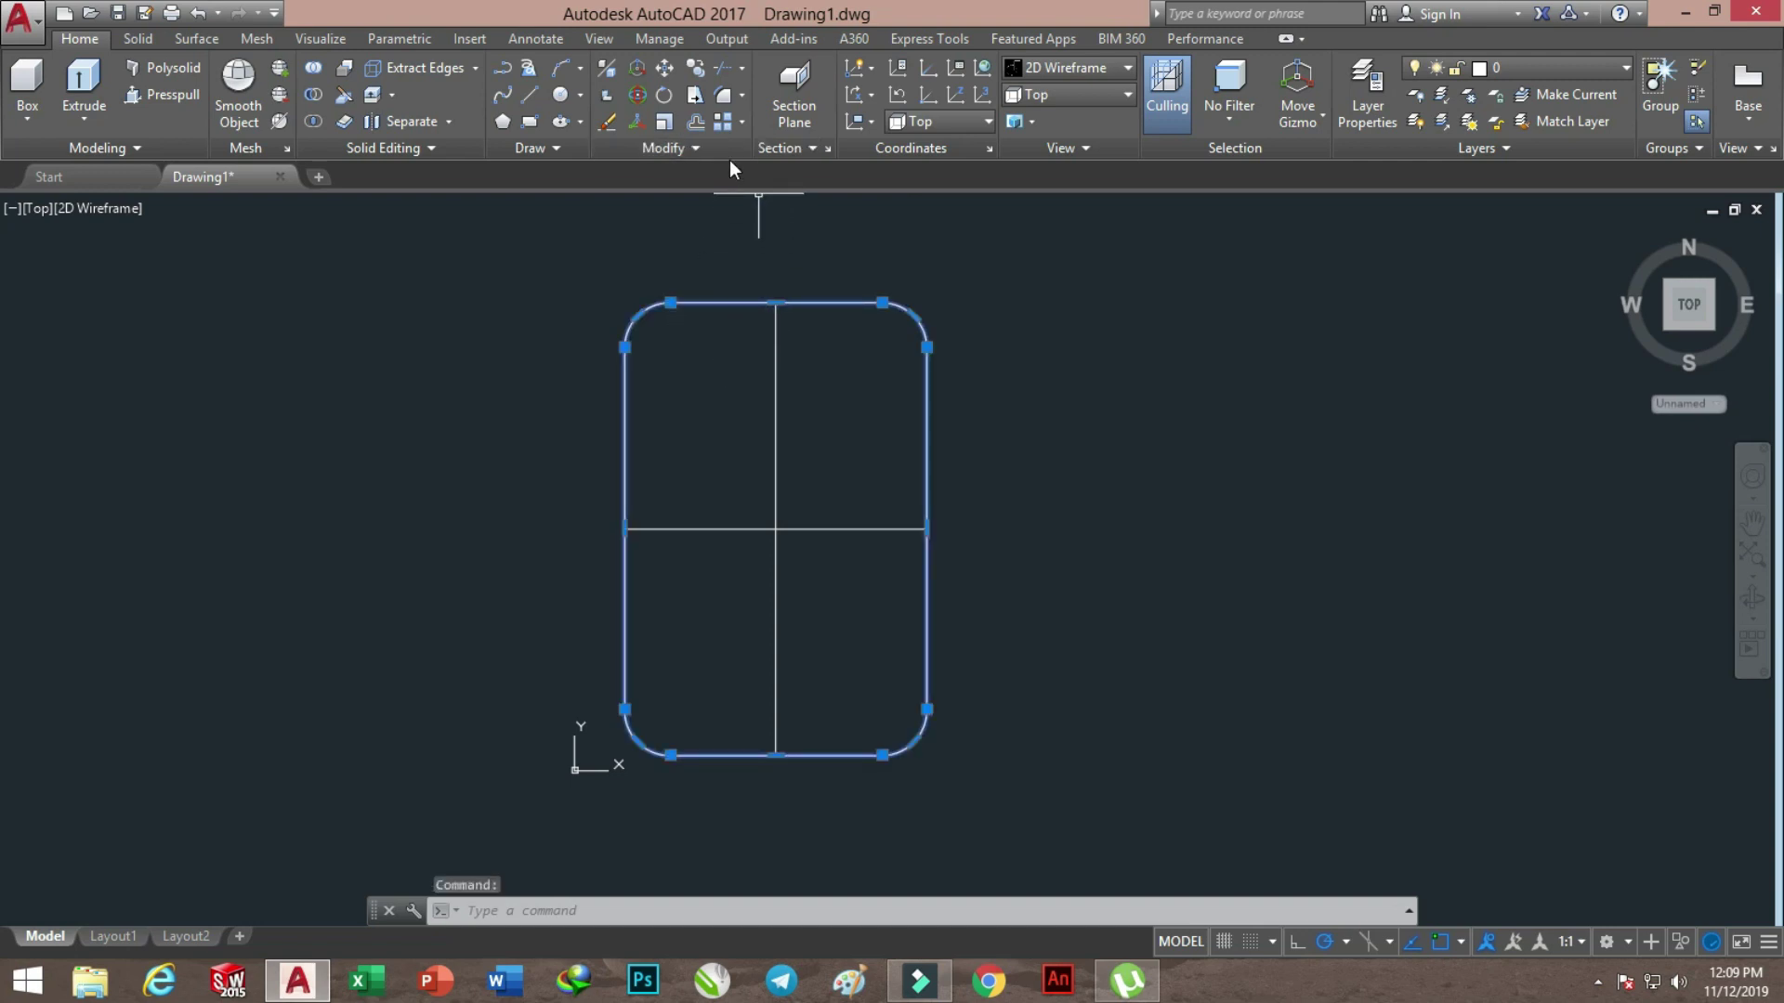
{"action": "left_click", "coordinate": [665, 149]}
{"action": "left_click", "coordinate": [663, 177]}
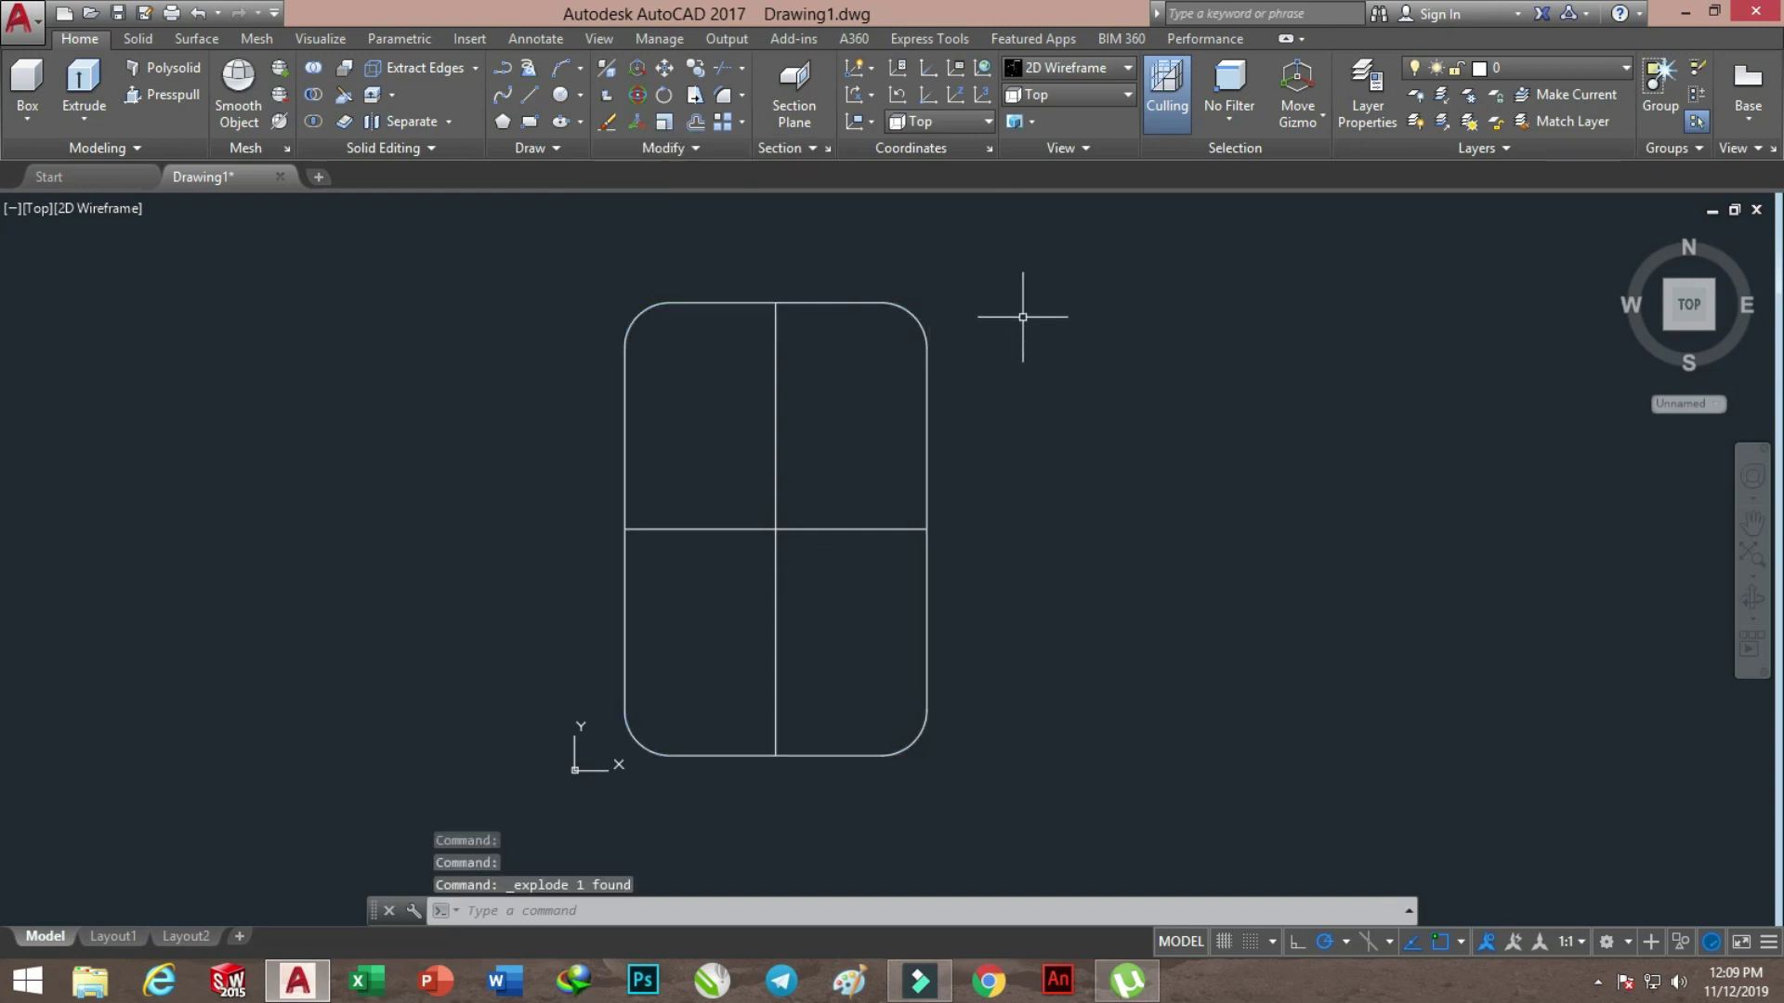
{"action": "key", "text": "Escape"}
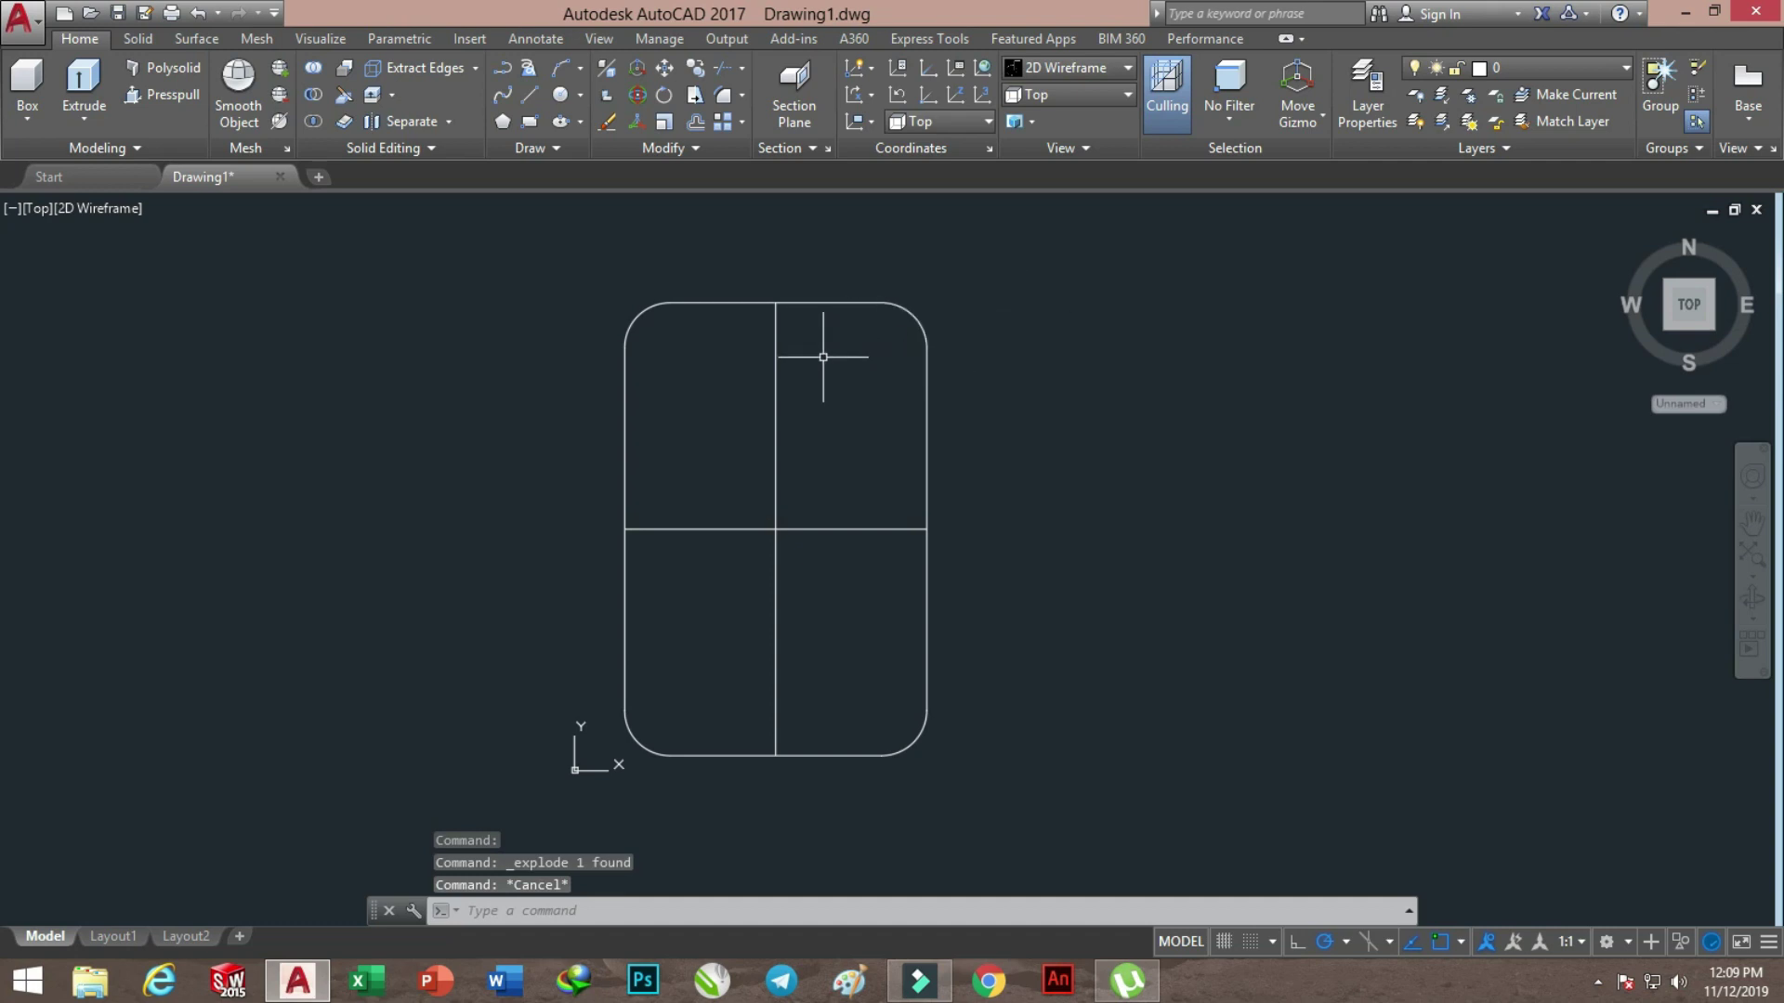
Offset the horizontal centre line 60 above and 60 below
{"action": "left_click", "coordinate": [692, 127]}
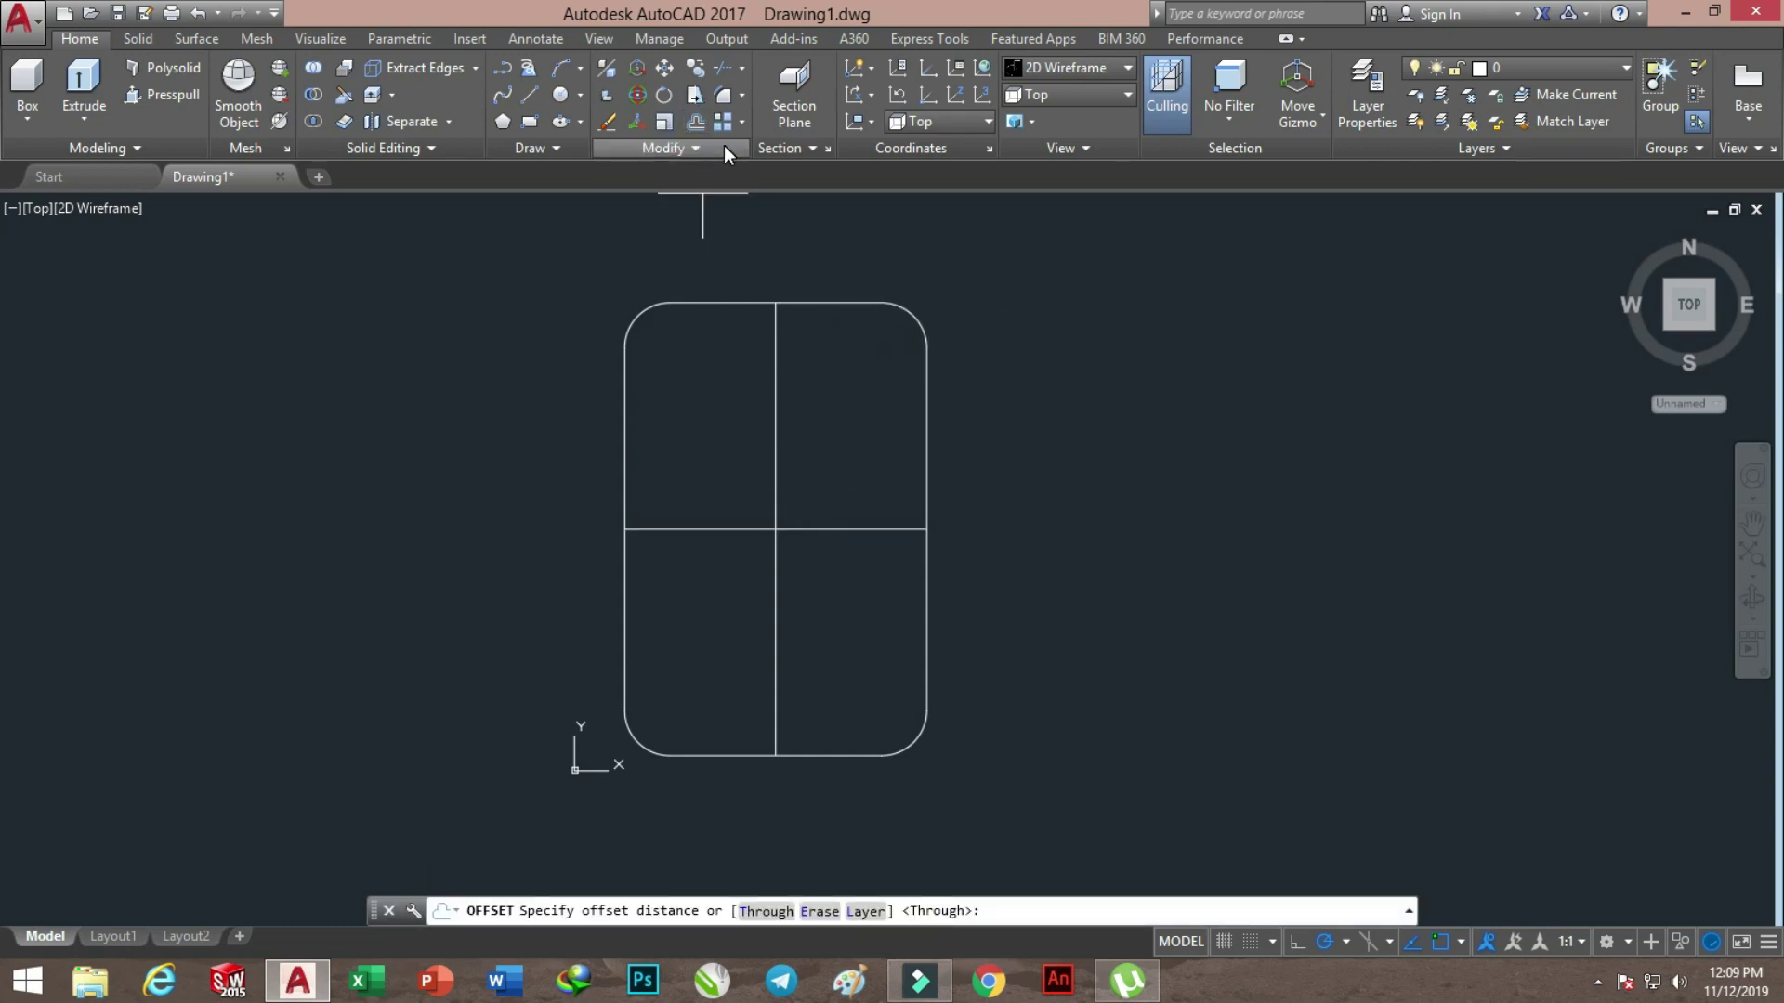
{"action": "type", "text": "60"}
{"action": "key", "text": "Return"}
{"action": "left_click", "coordinate": [835, 529]}
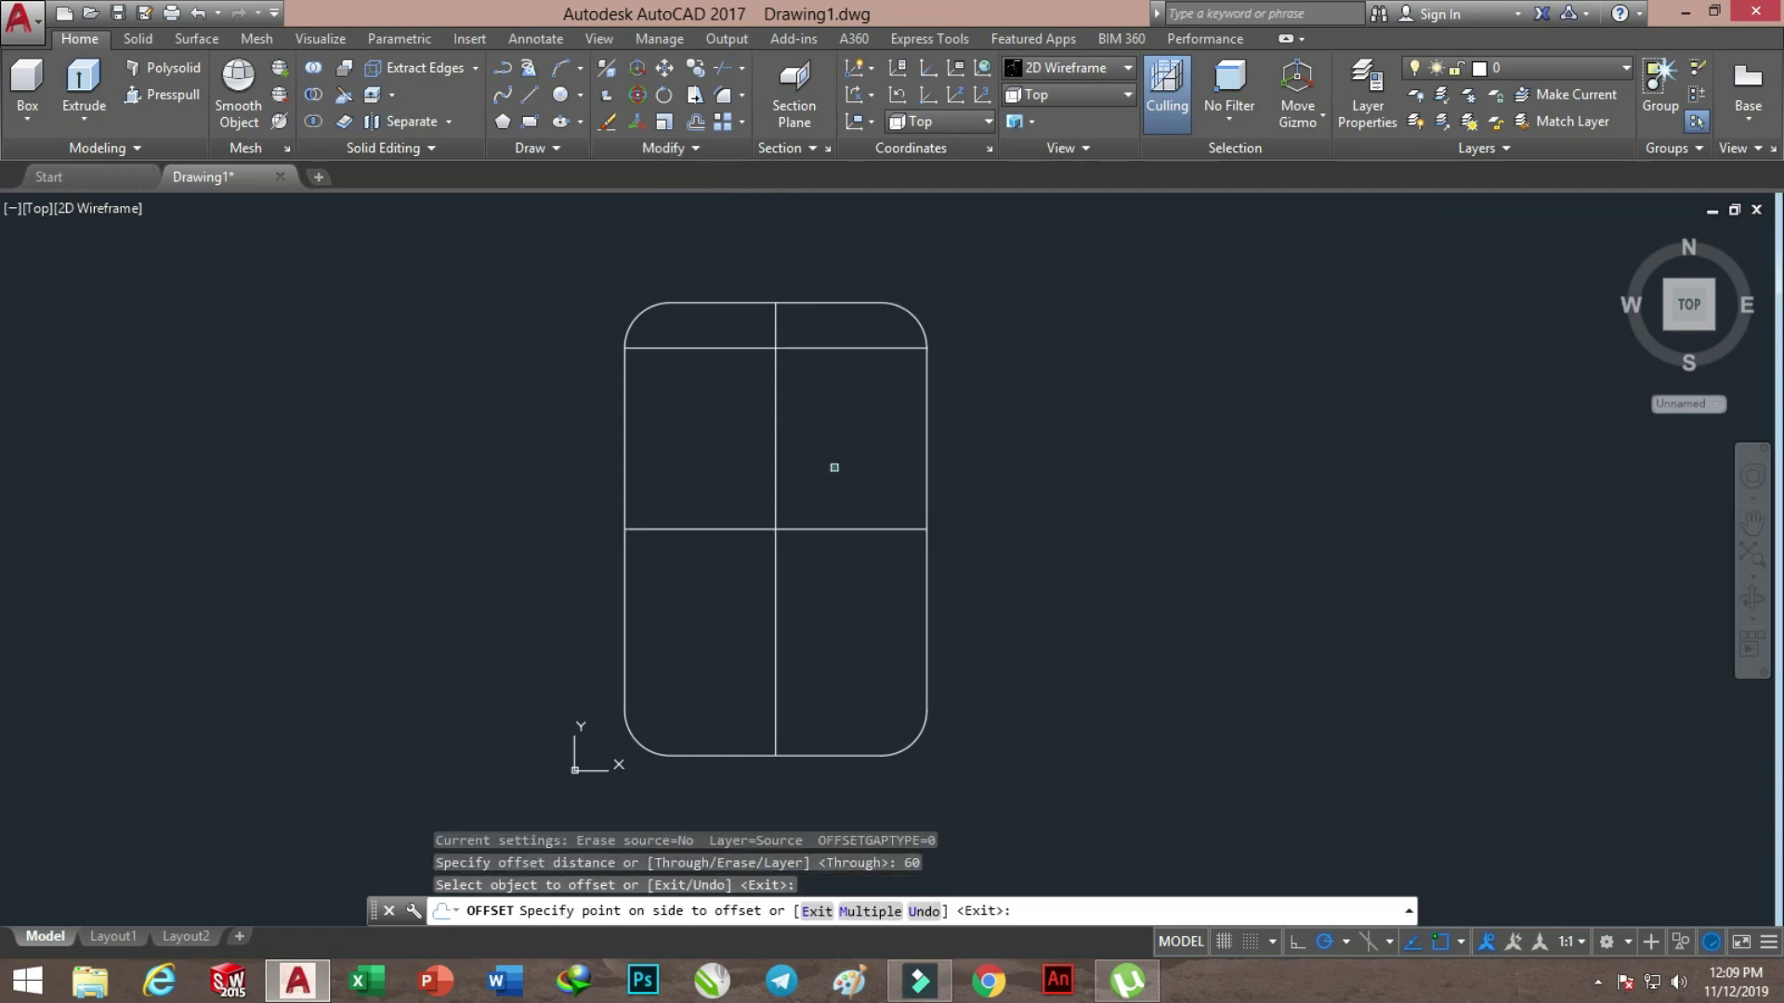
{"action": "left_click", "coordinate": [833, 478]}
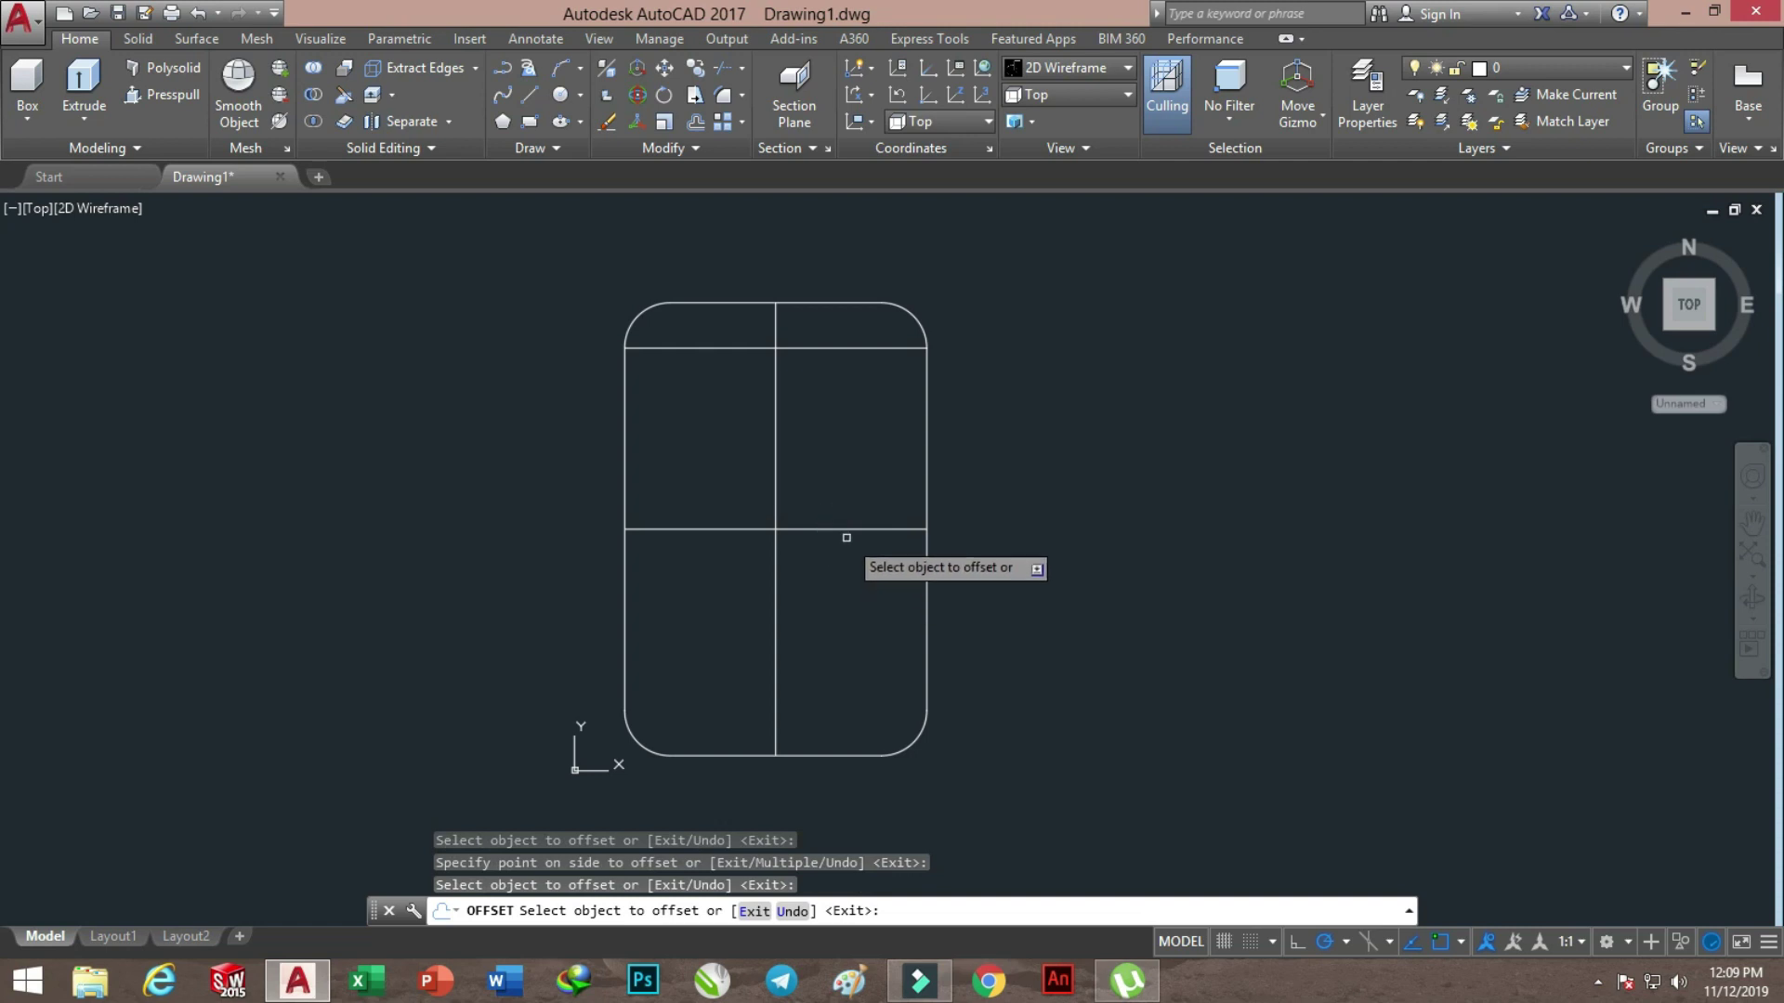
{"action": "left_click", "coordinate": [847, 531]}
{"action": "left_click", "coordinate": [844, 595]}
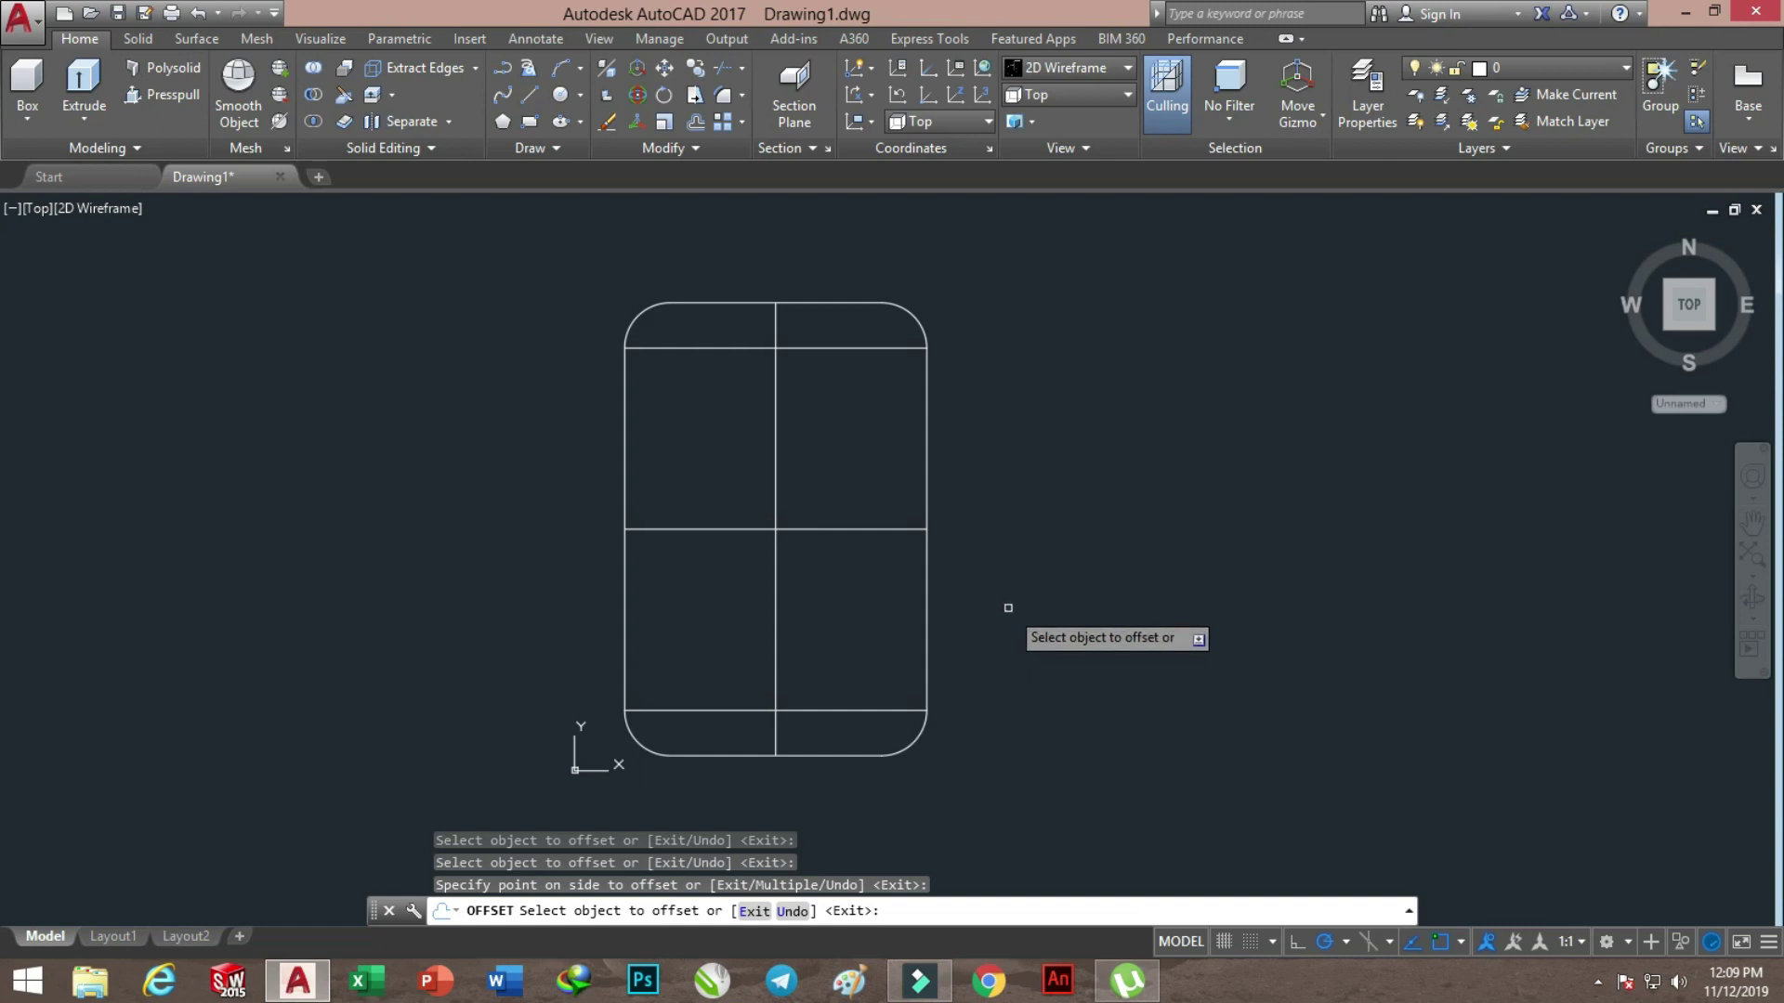
Offset the vertical centre line 35 to the left and 35 to the right
{"action": "left_click", "coordinate": [697, 122]}
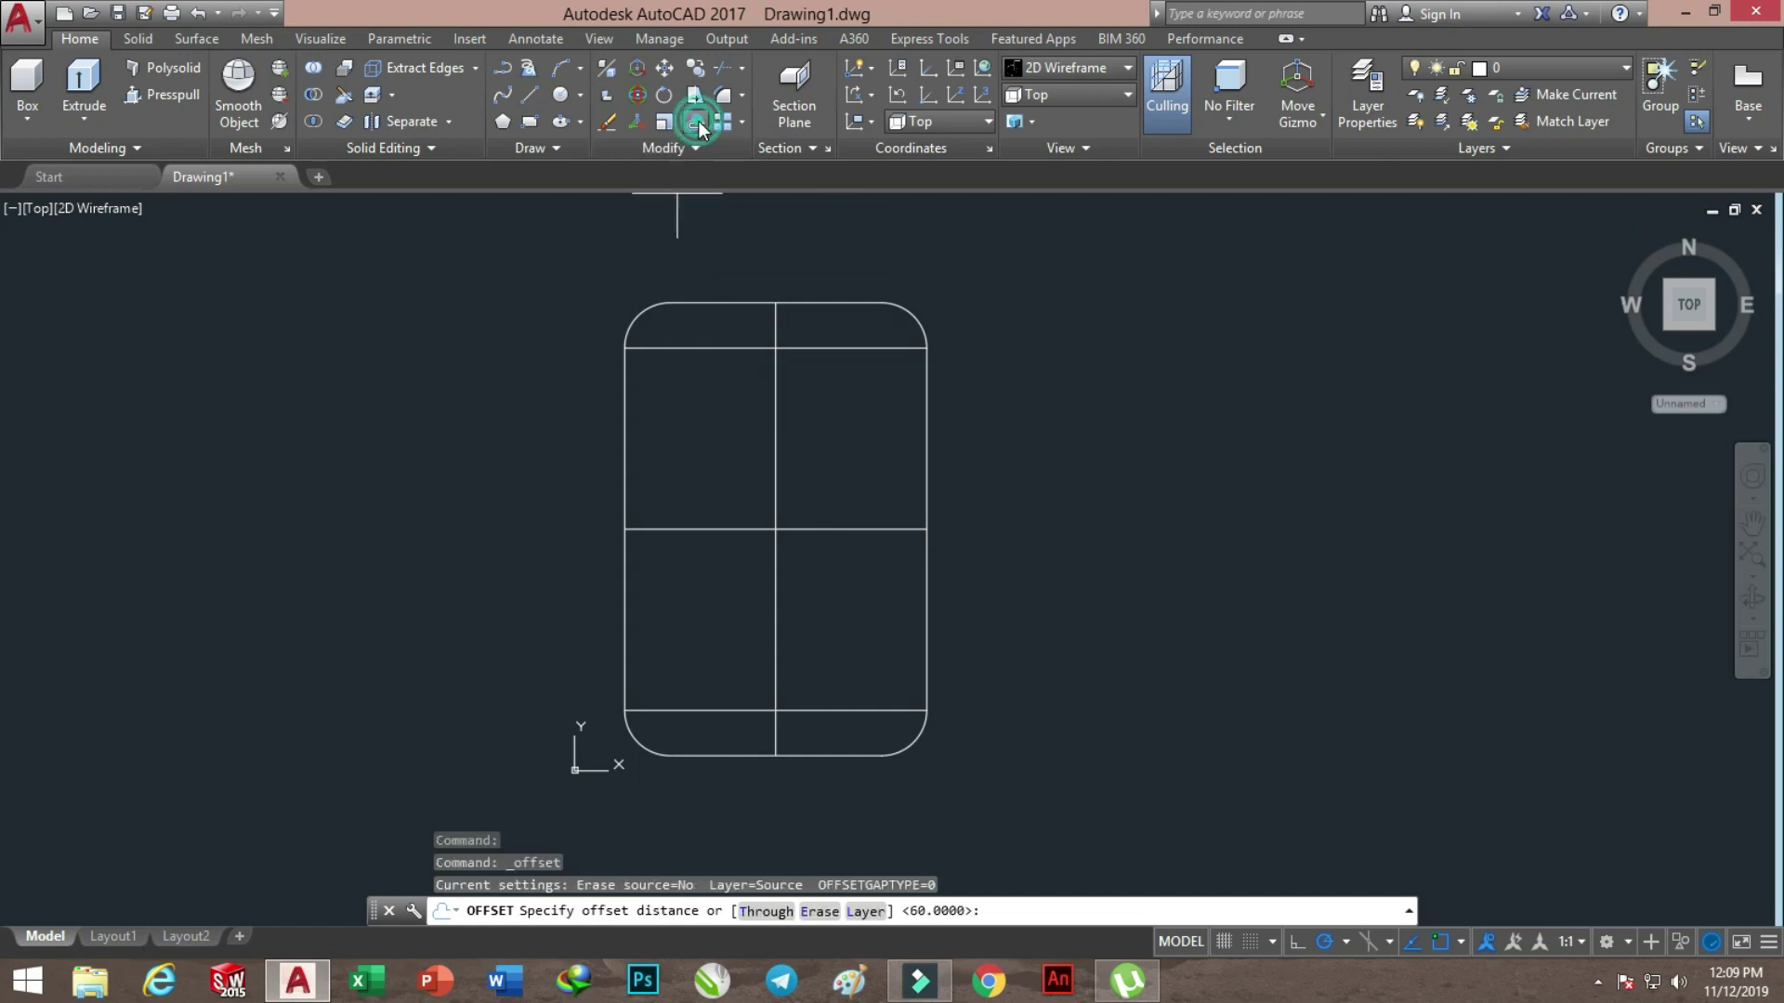
{"action": "type", "text": "35"}
{"action": "key", "text": "Return"}
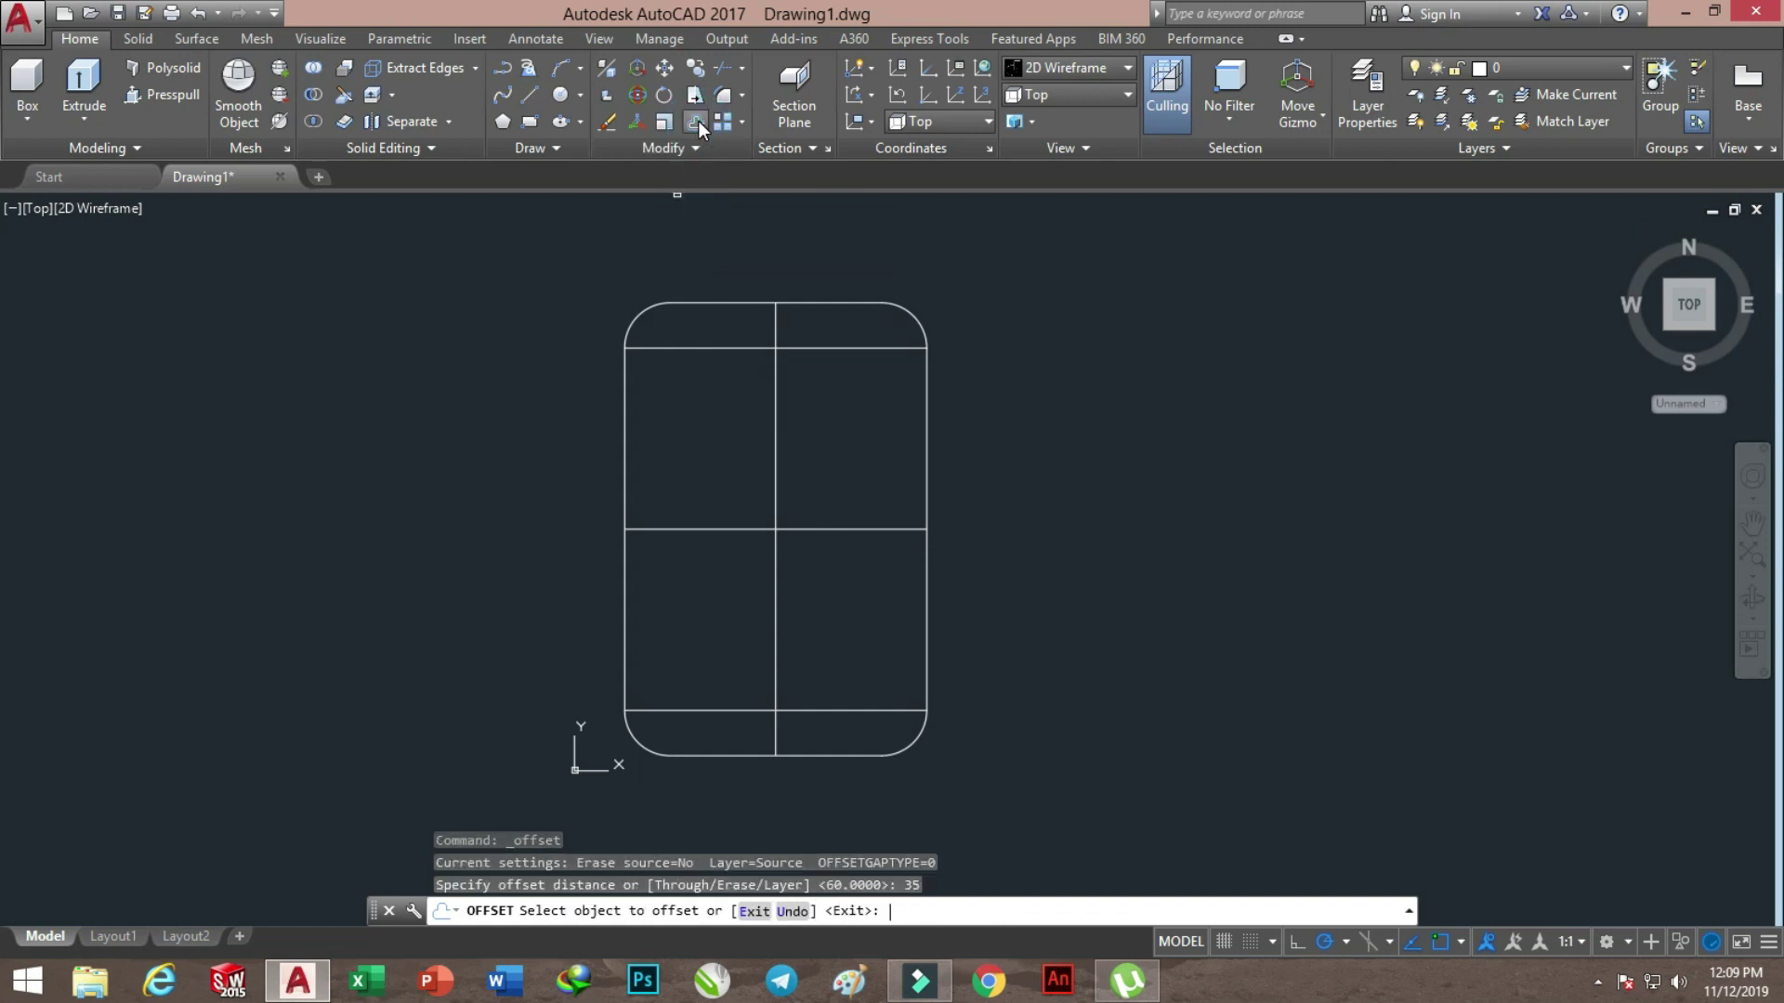
{"action": "left_click", "coordinate": [777, 406]}
{"action": "left_click", "coordinate": [713, 426]}
{"action": "left_click", "coordinate": [777, 427]}
{"action": "left_click", "coordinate": [840, 426]}
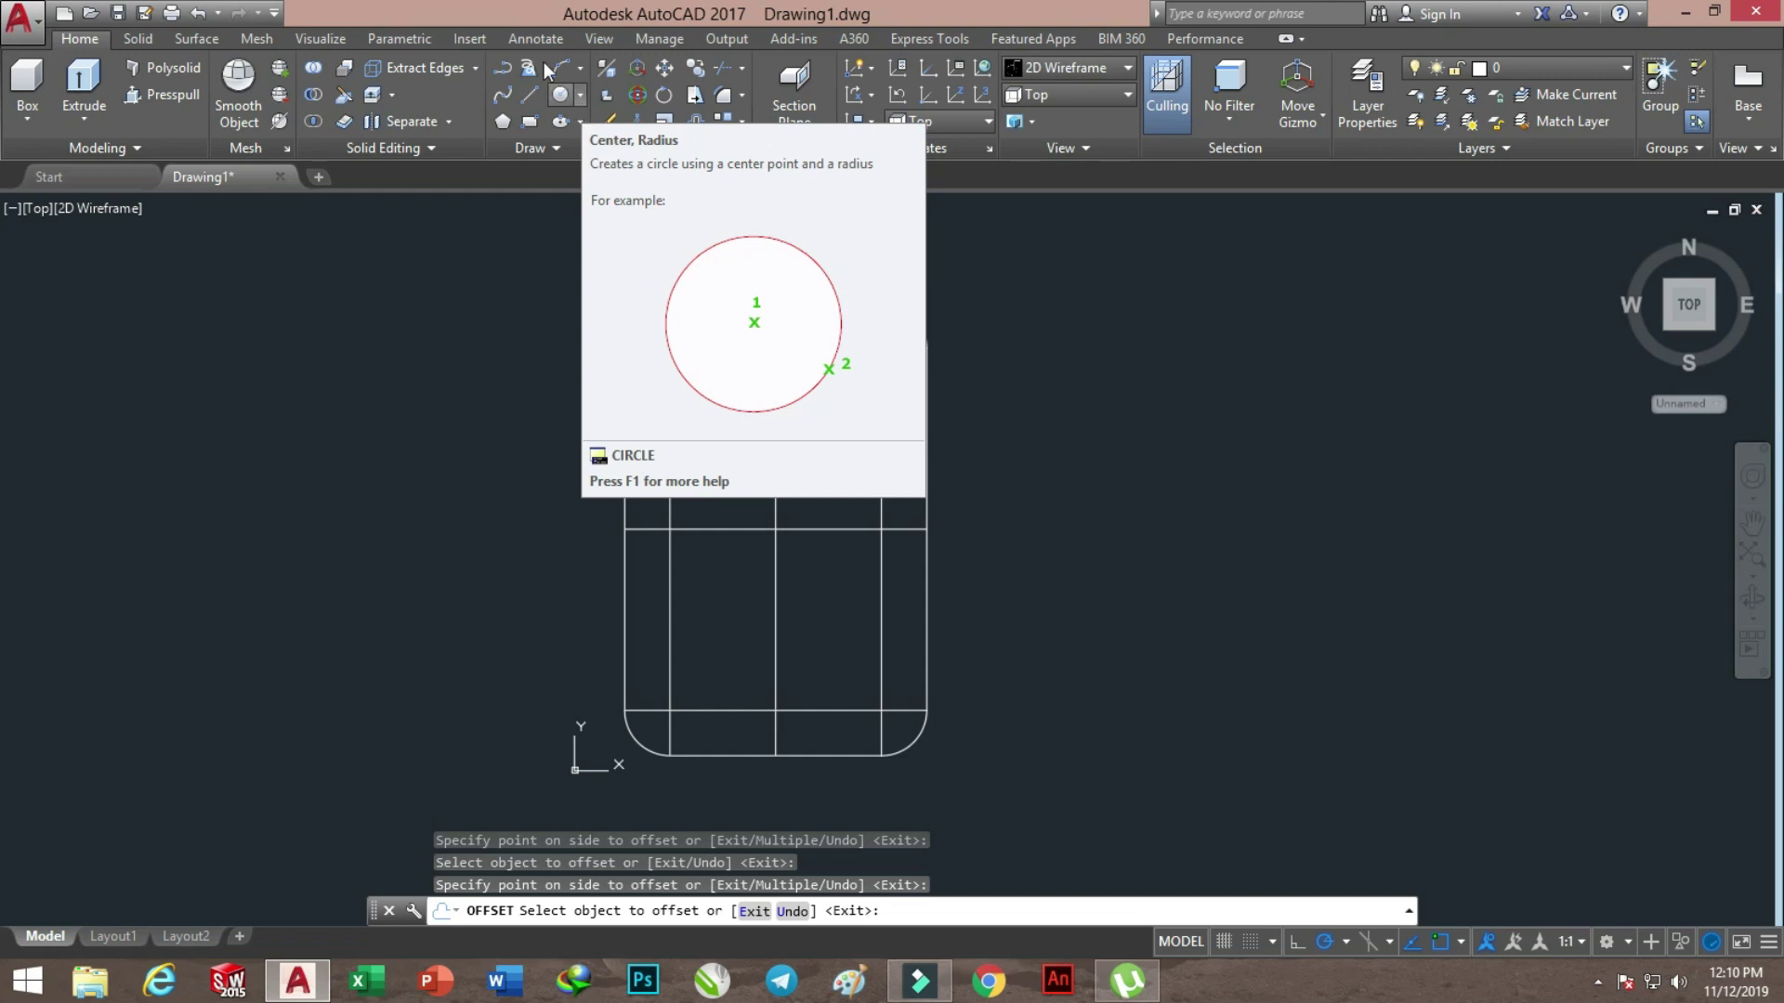
Draw 10 and 16 diameter concentric circles at the lower-left guide intersection
{"action": "left_click", "coordinate": [580, 94]}
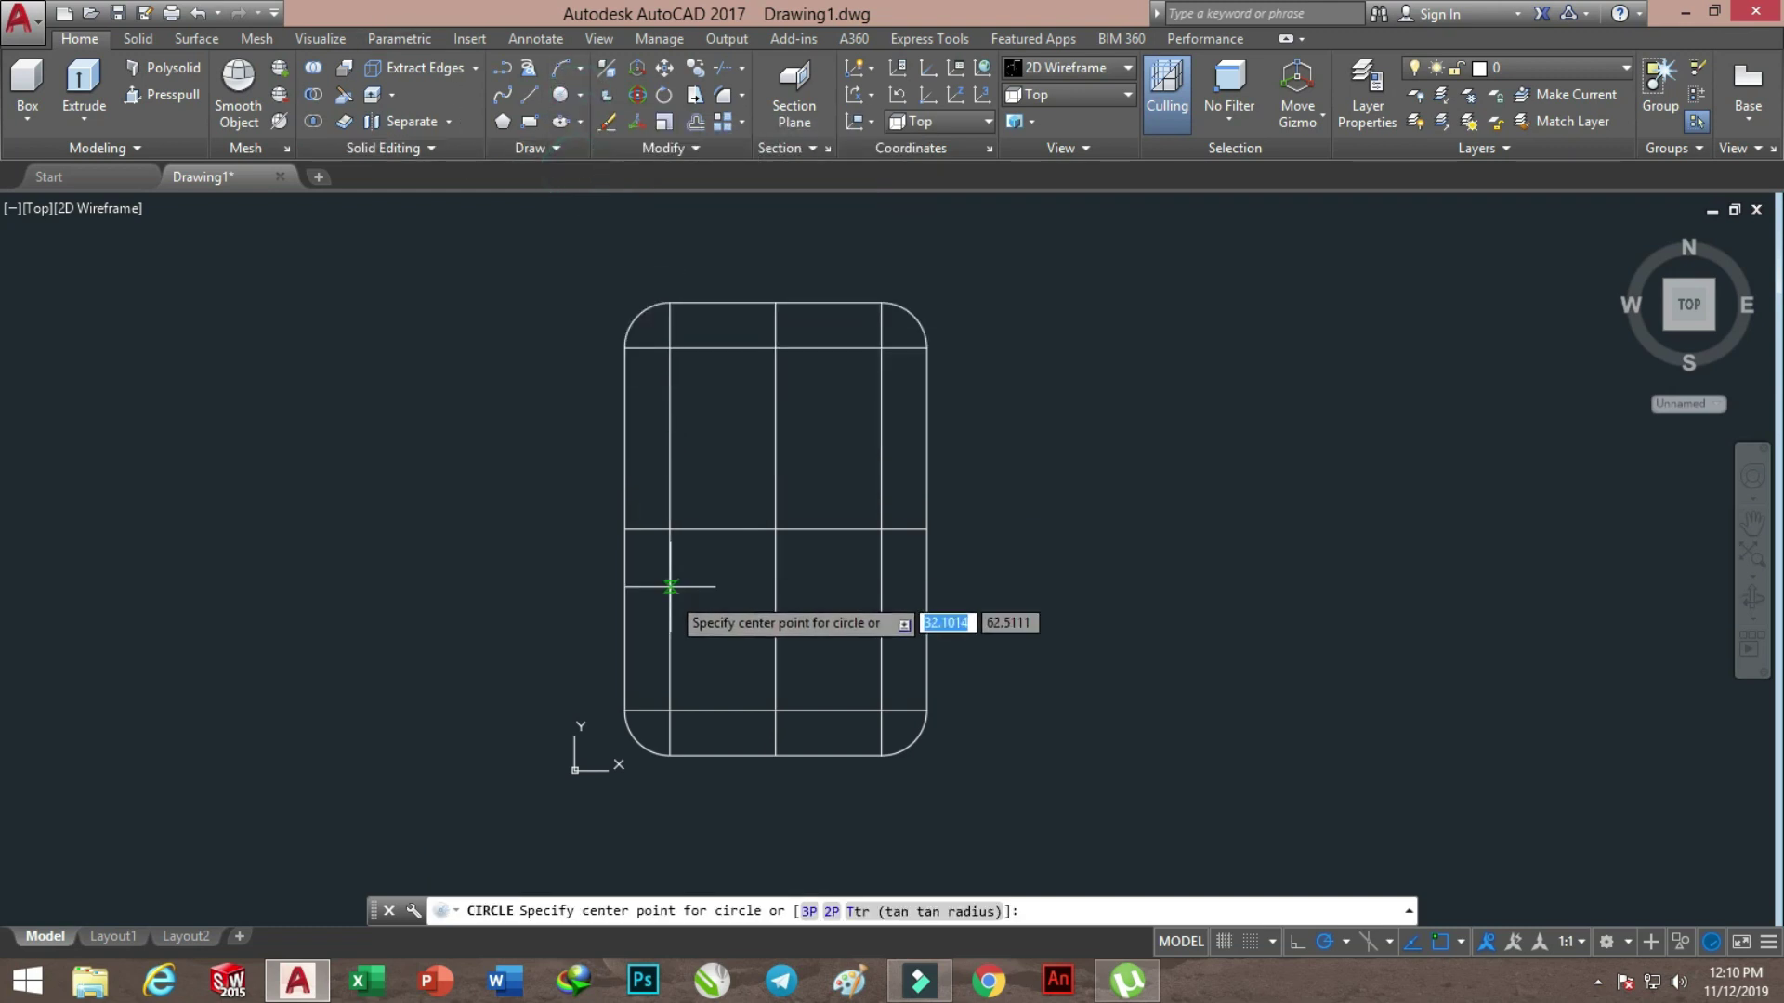
{"action": "left_click", "coordinate": [670, 711]}
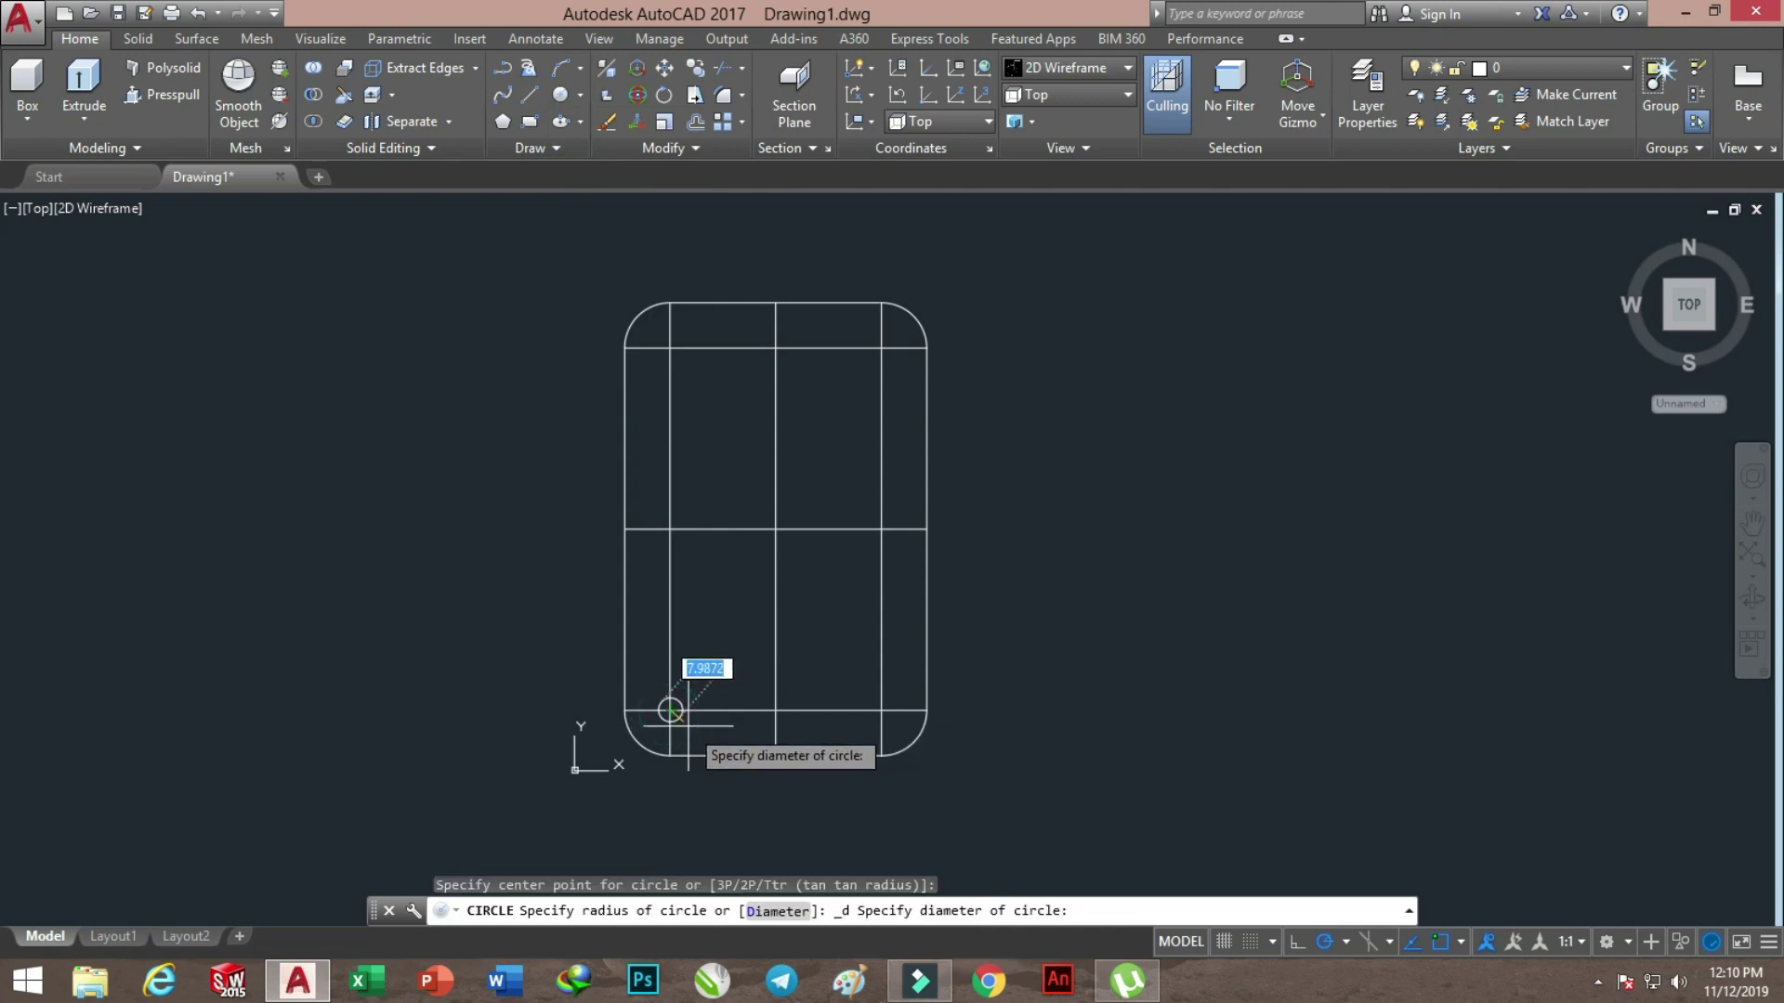
{"action": "type", "text": "0"}
{"action": "key", "text": "Return"}
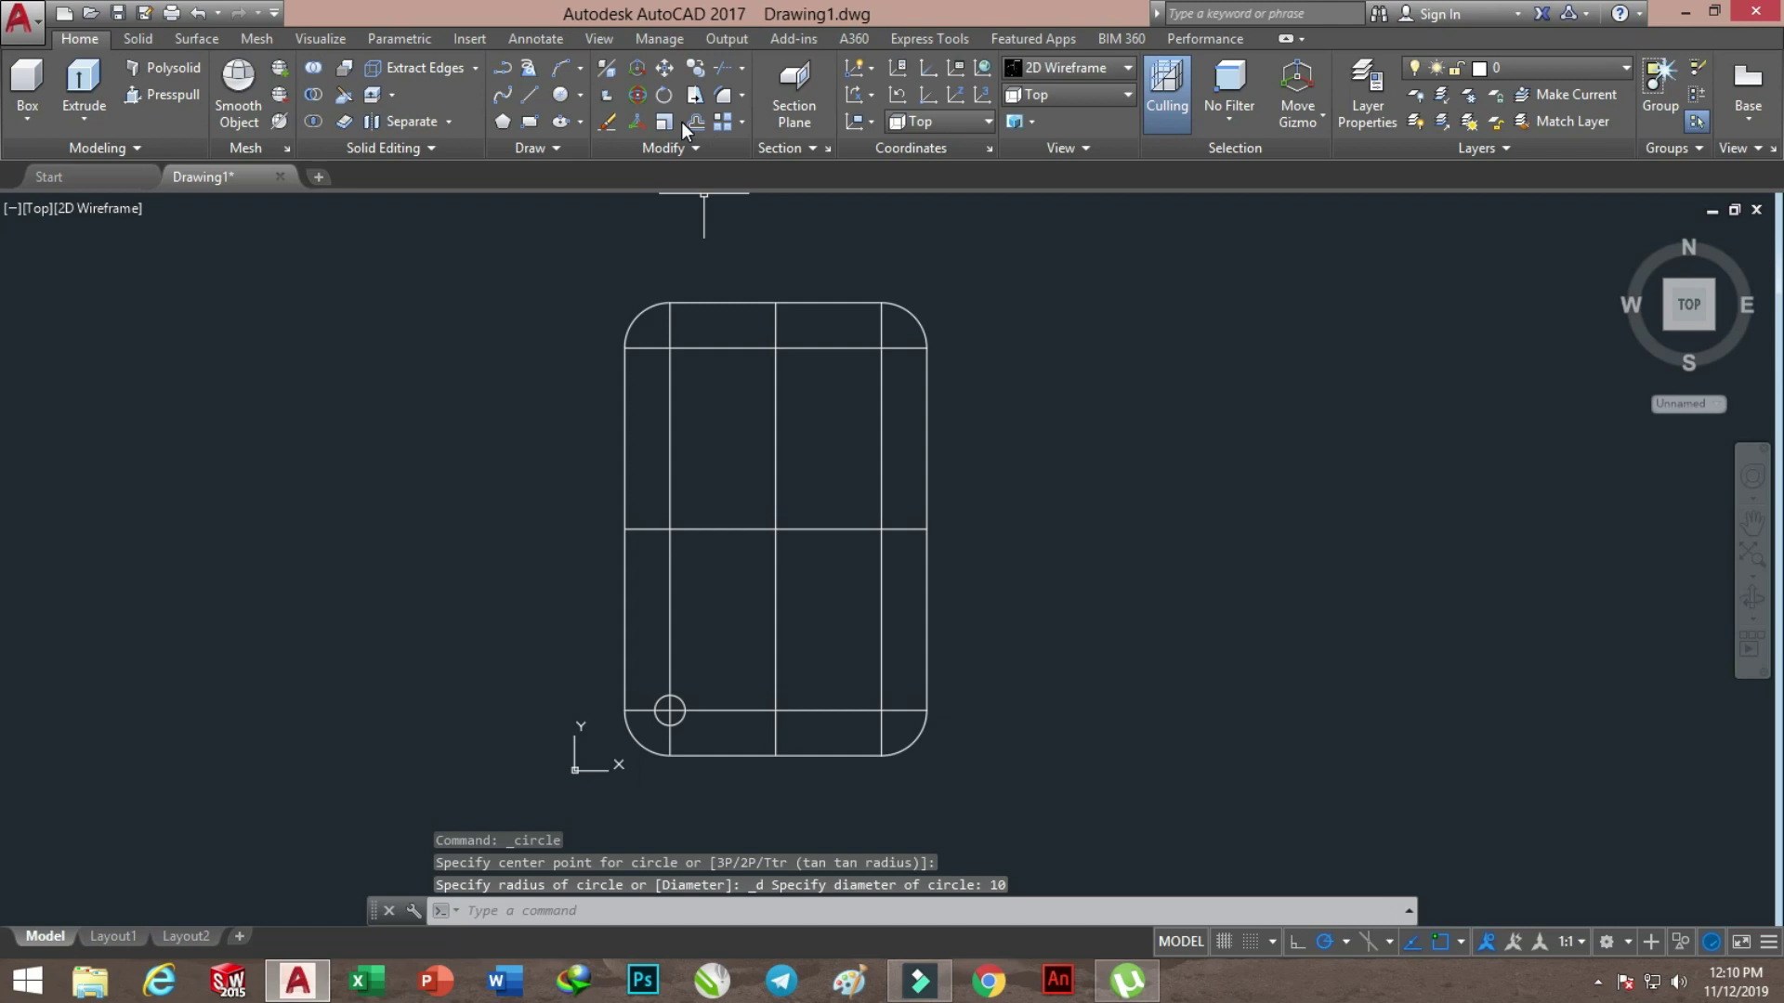
{"action": "left_click", "coordinate": [560, 94]}
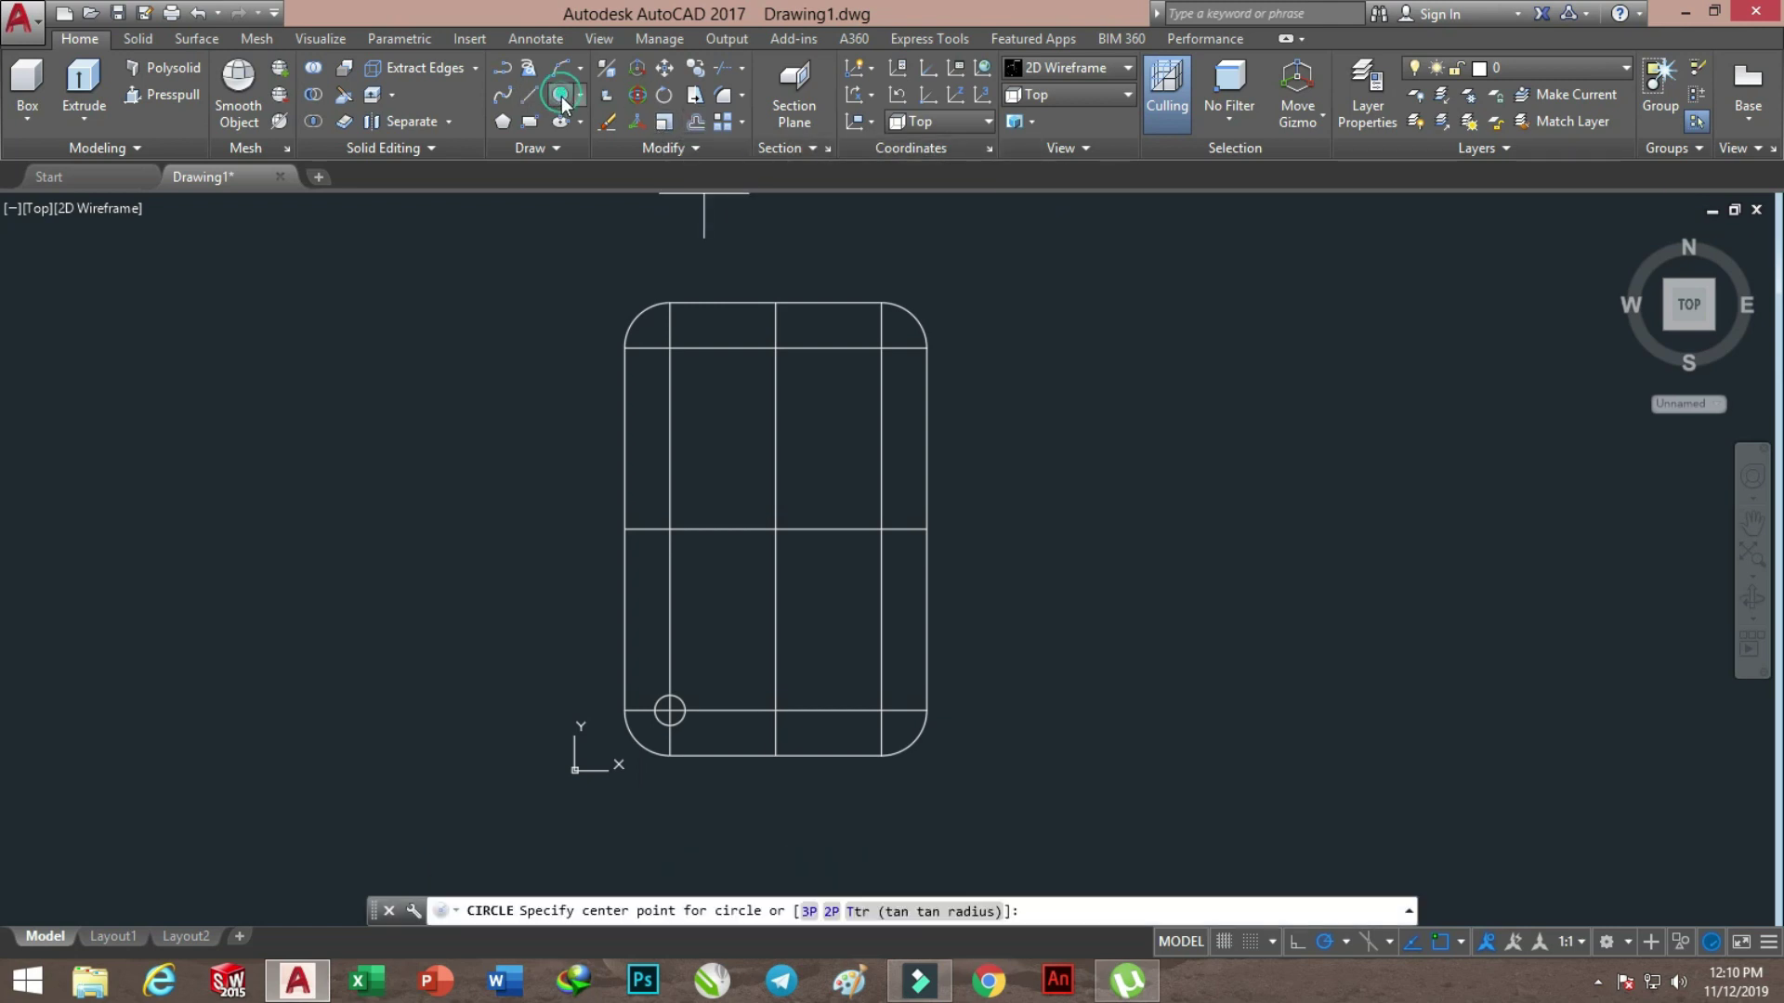
{"action": "left_click", "coordinate": [669, 712]}
{"action": "type", "text": "6"}
{"action": "key", "text": "Return"}
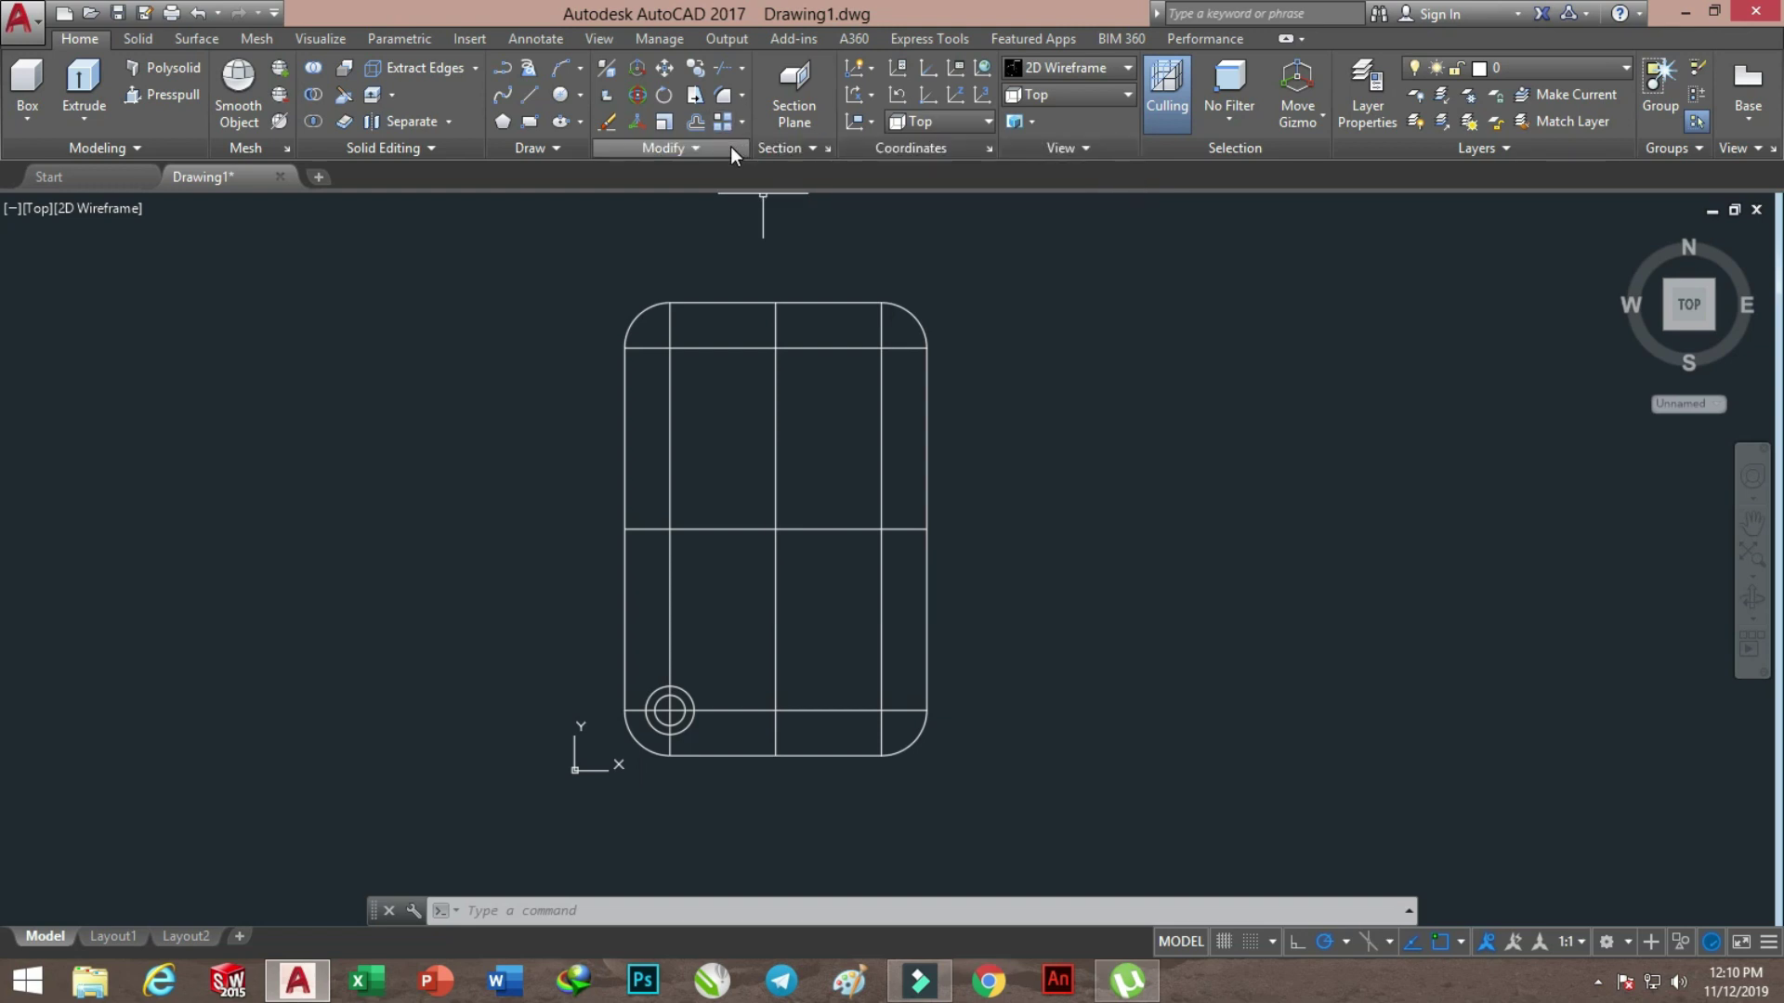
Mirror the lower-left hole circles across the vertical centre line, keeping the originals
{"action": "left_click", "coordinate": [697, 149]}
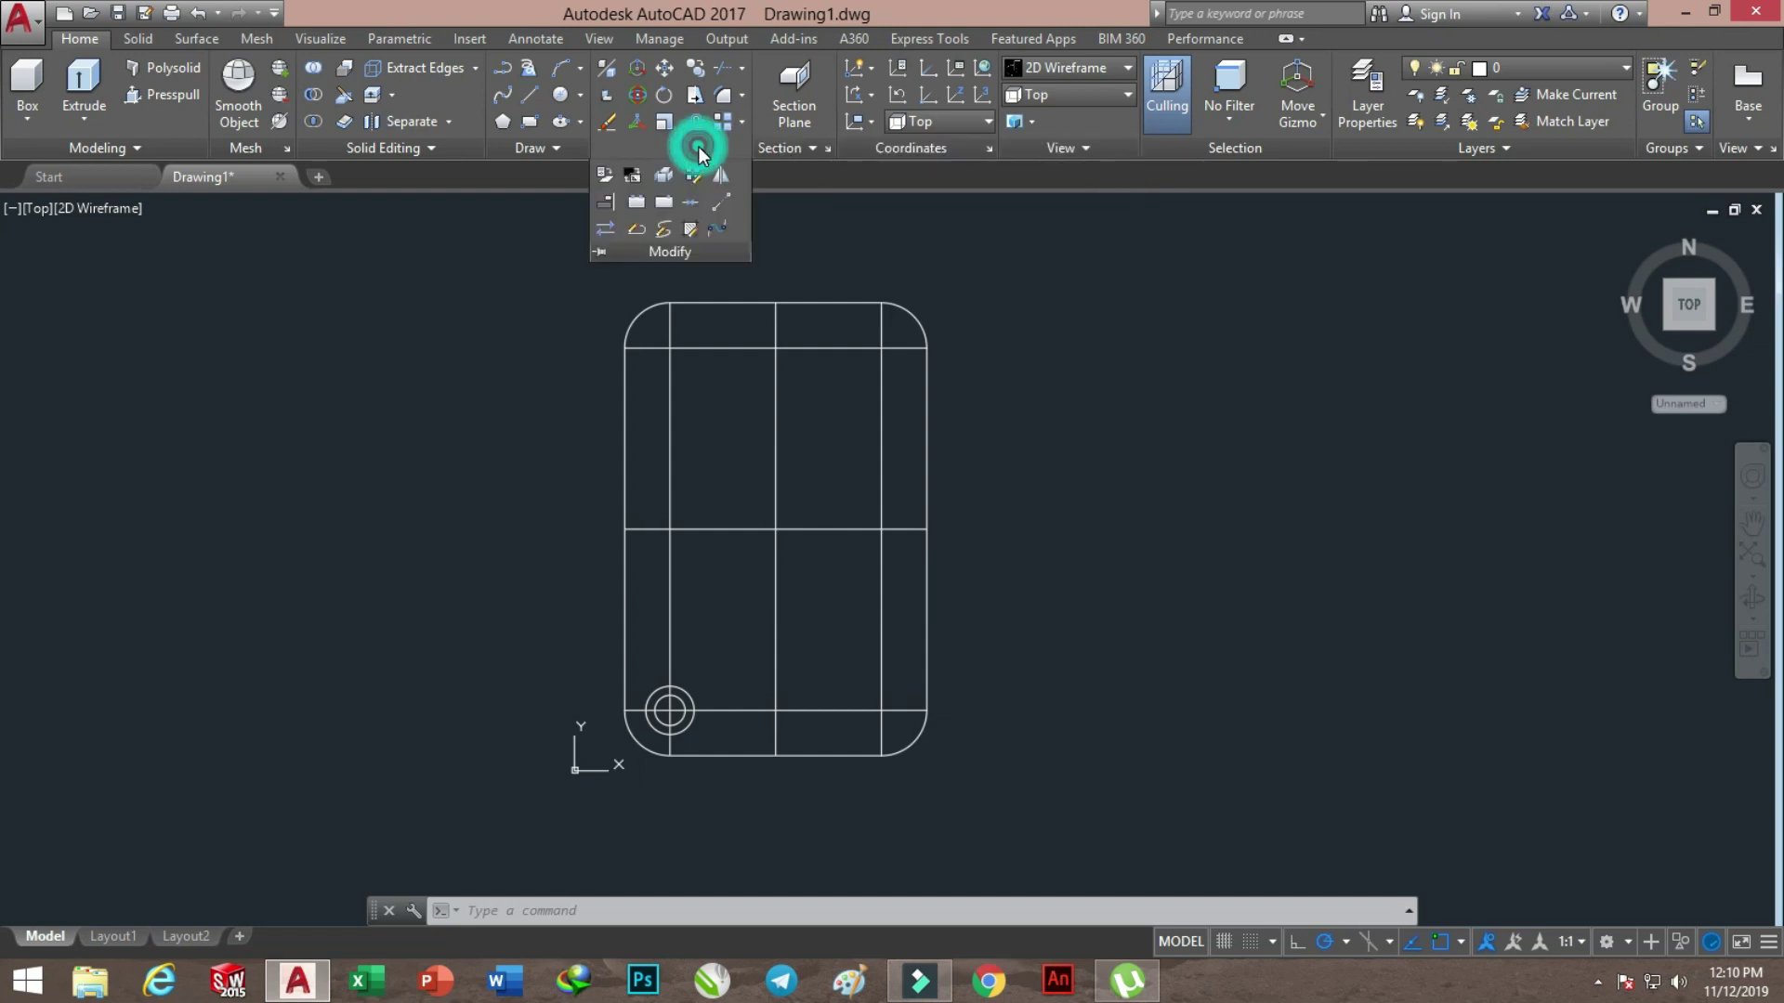
{"action": "left_click", "coordinate": [728, 181]}
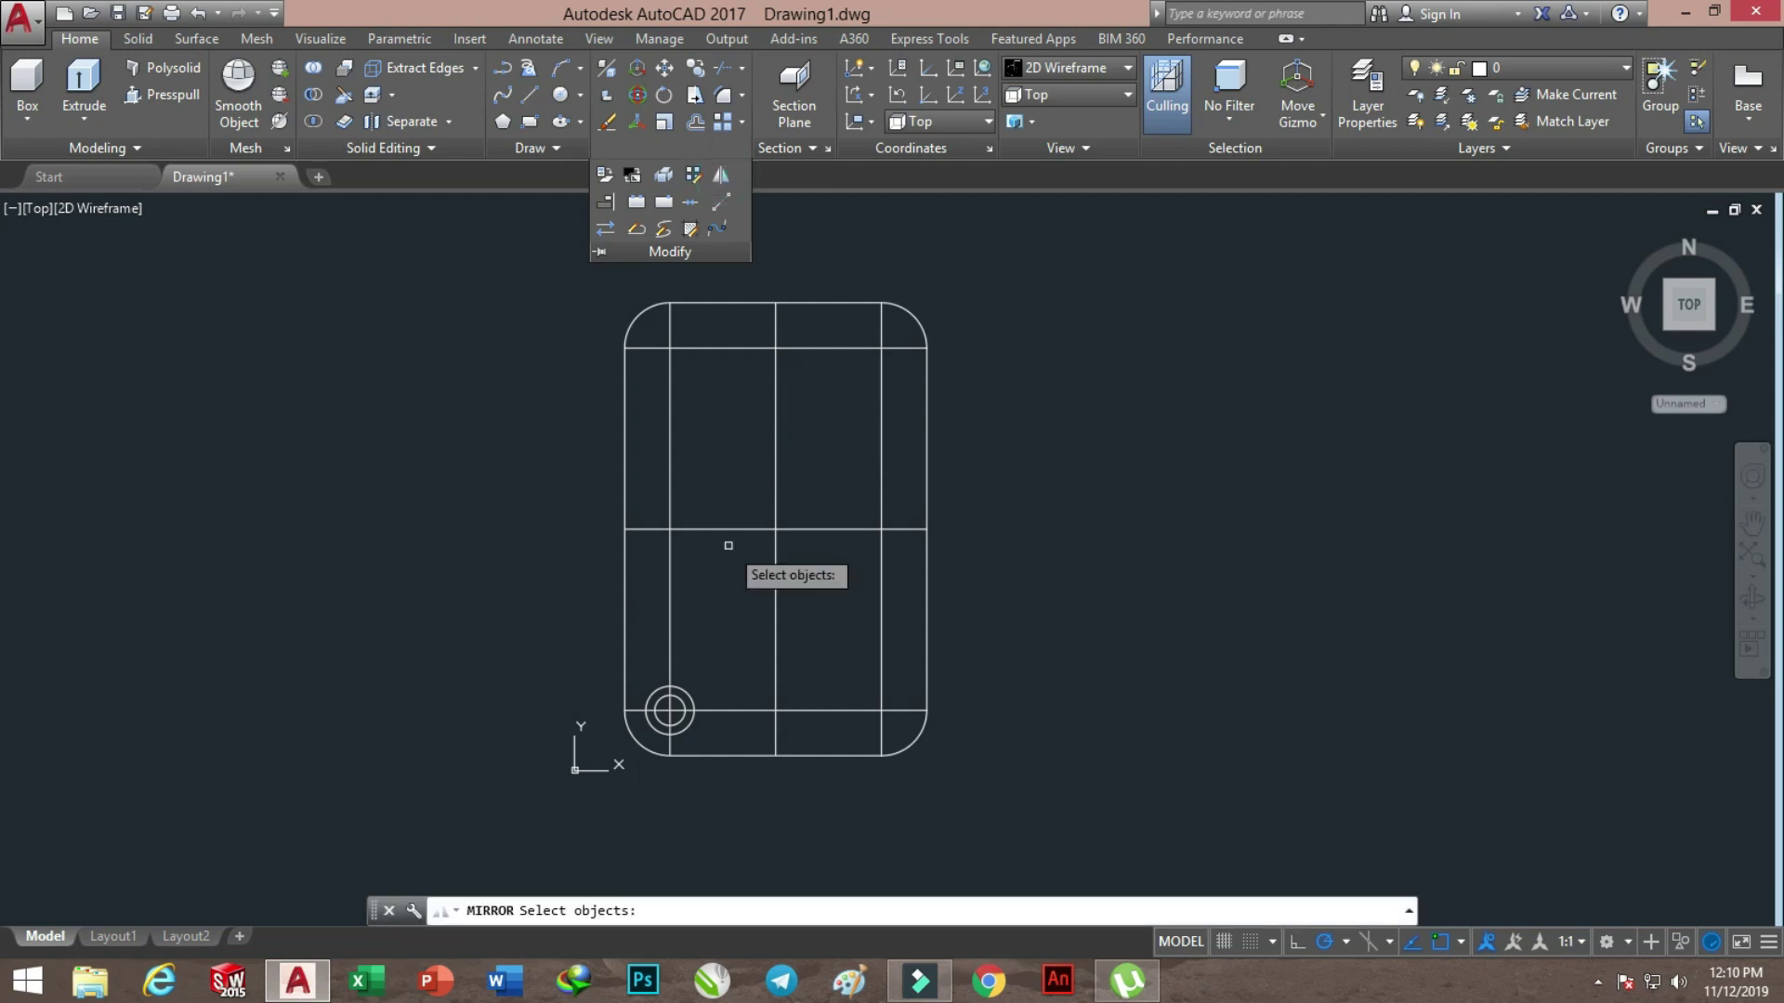
{"action": "left_click", "coordinate": [690, 693]}
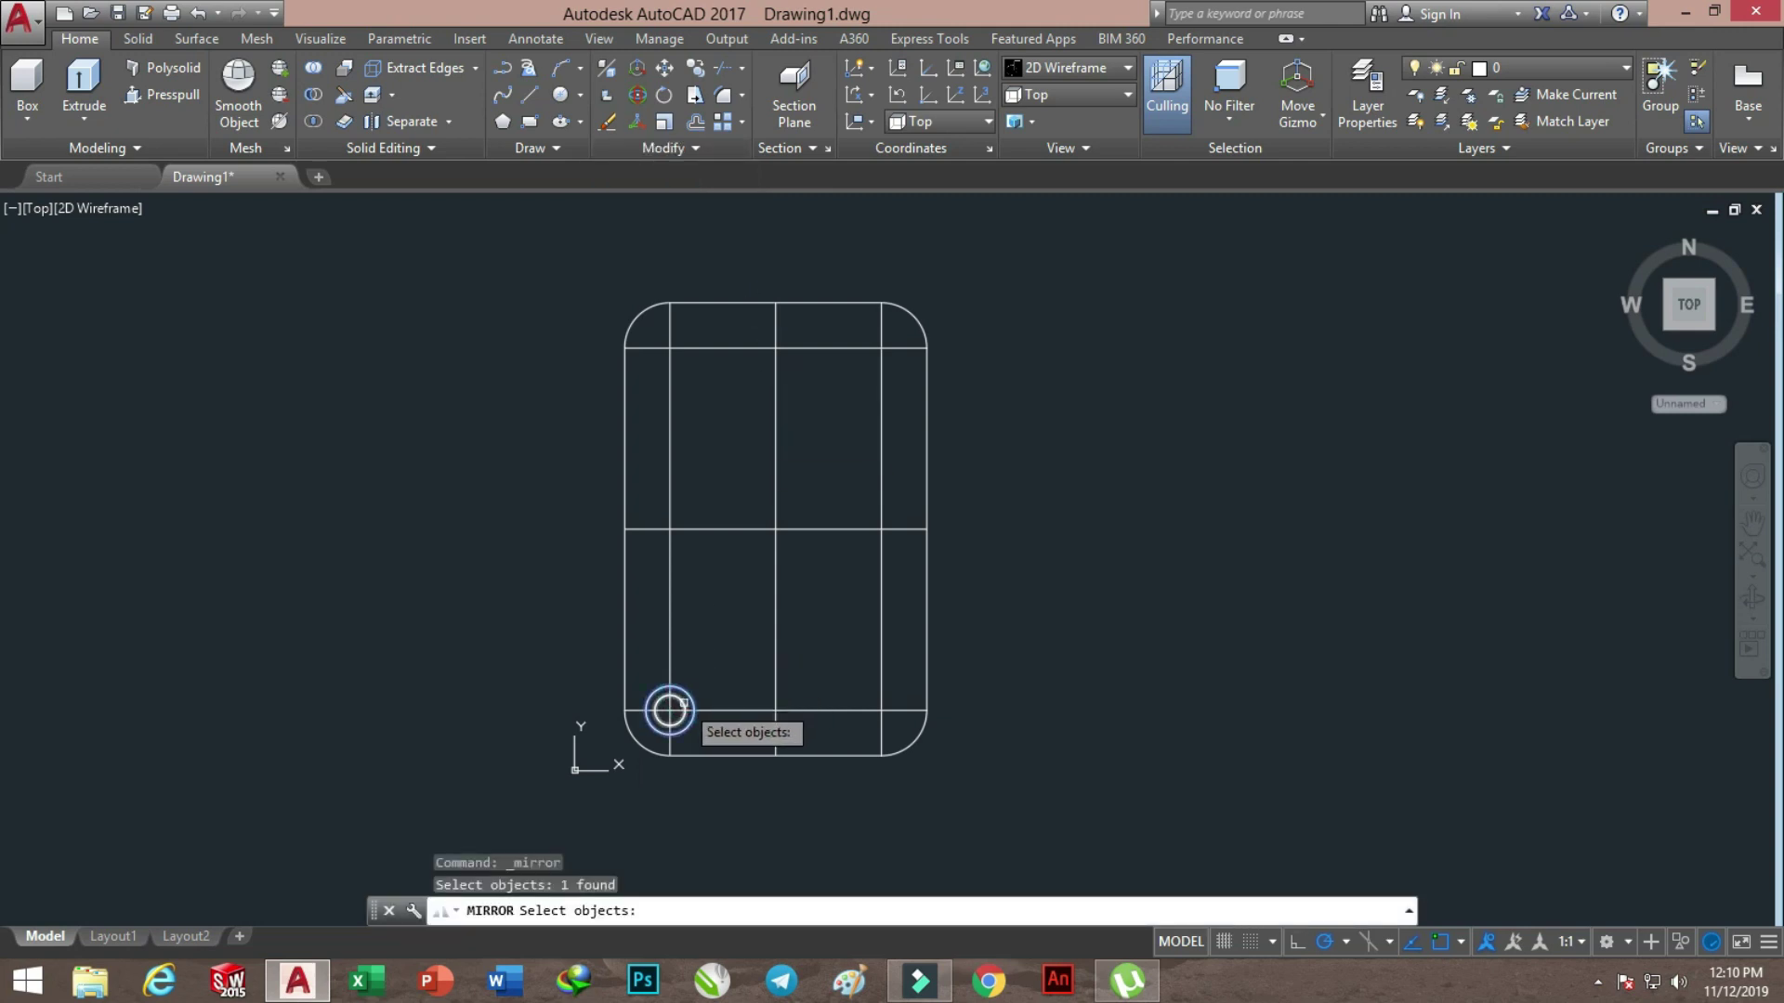
{"action": "left_click", "coordinate": [681, 703]}
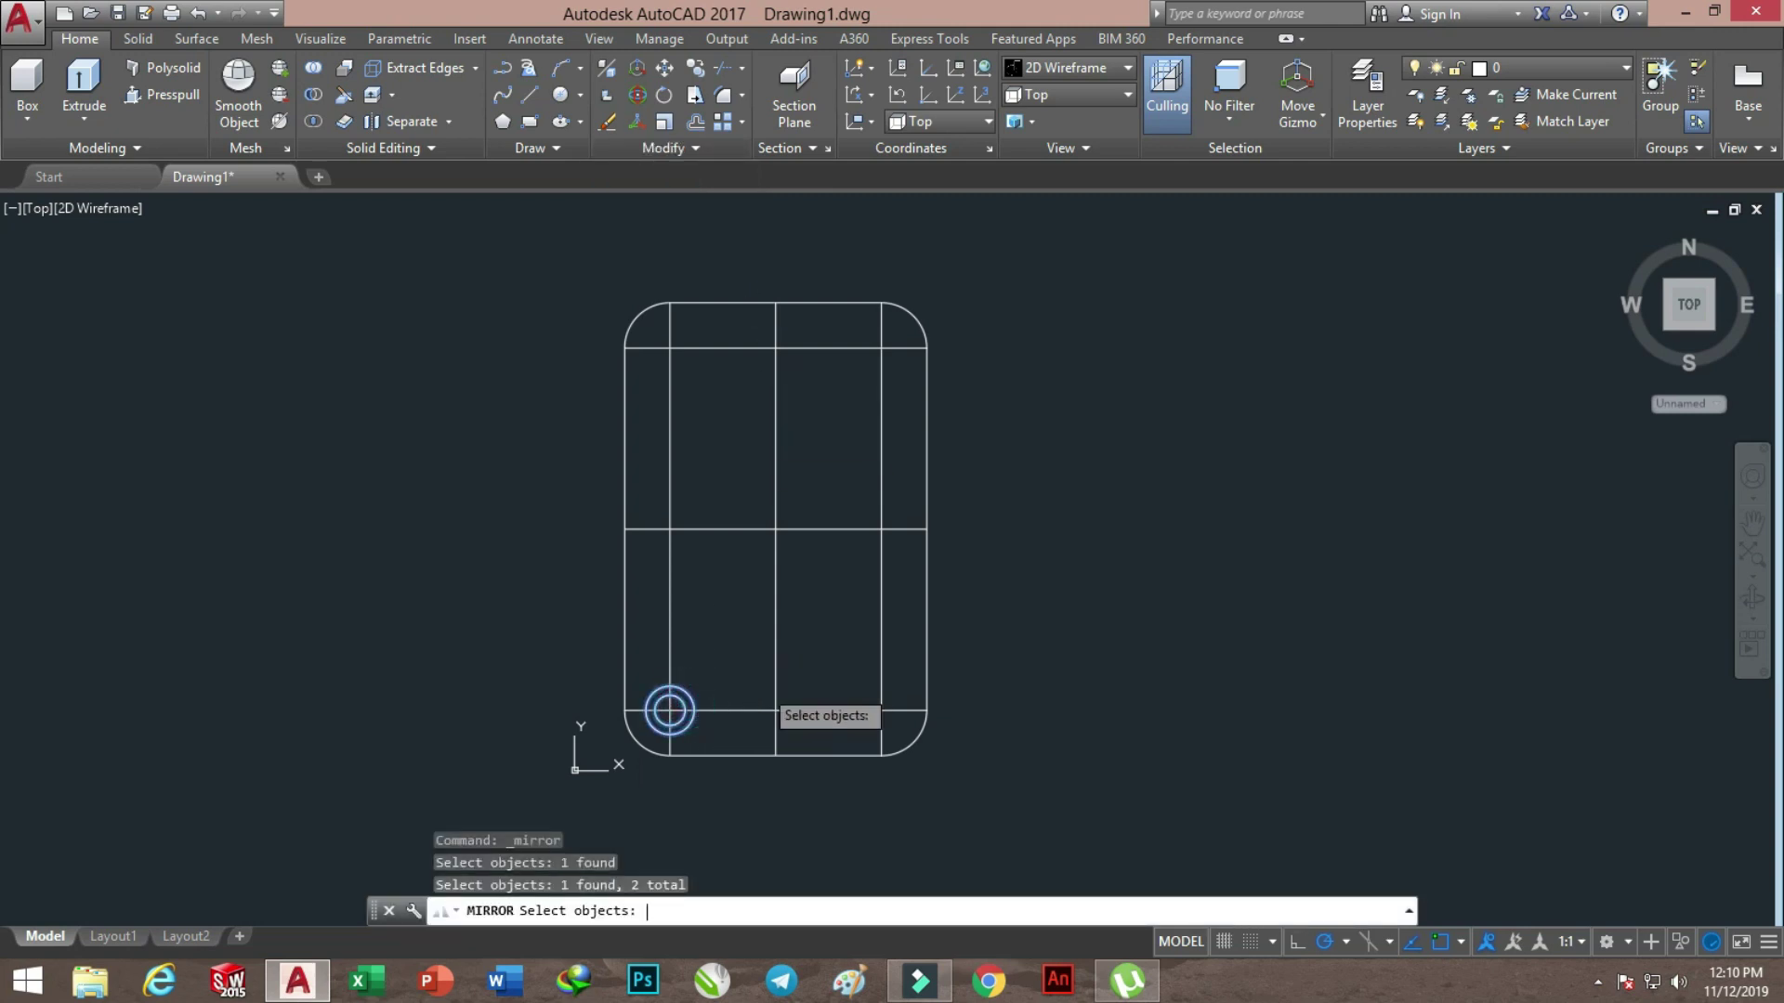
{"action": "key", "text": "Return"}
{"action": "left_click", "coordinate": [777, 412]}
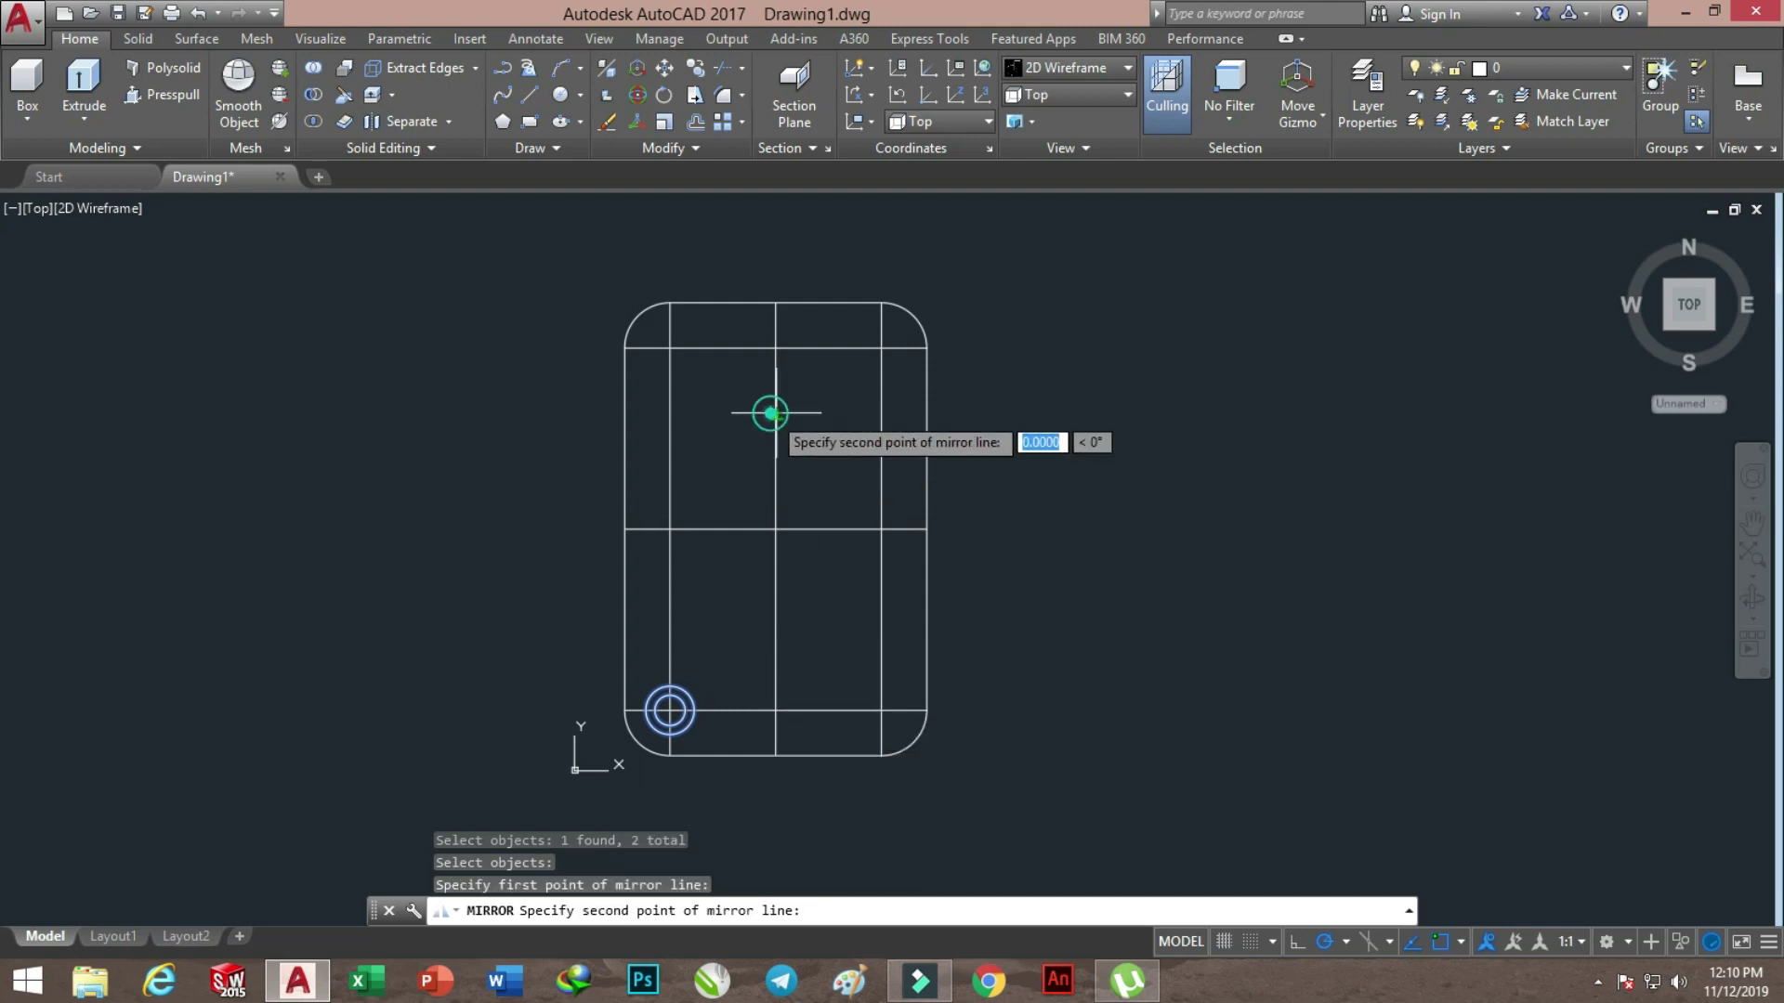
{"action": "left_click", "coordinate": [772, 611]}
{"action": "key", "text": "Return"}
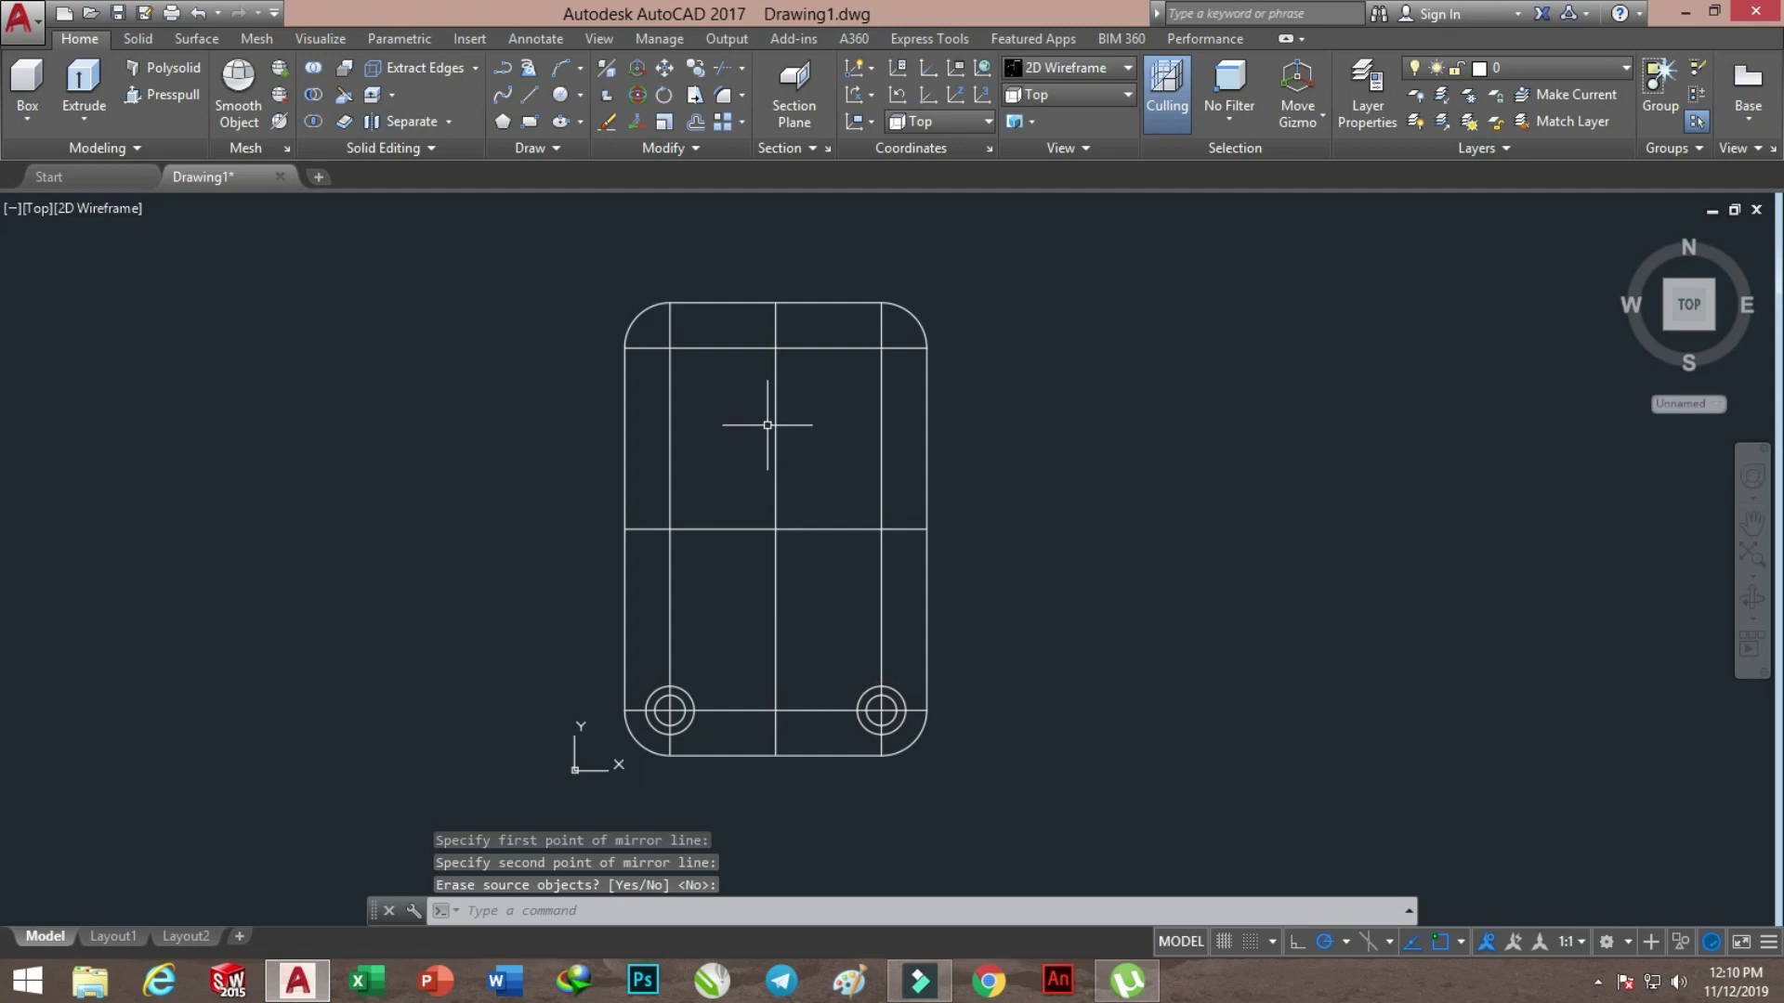
Mirror all four bottom hole circles across the horizontal centre line, keeping the originals
{"action": "left_click", "coordinate": [684, 144]}
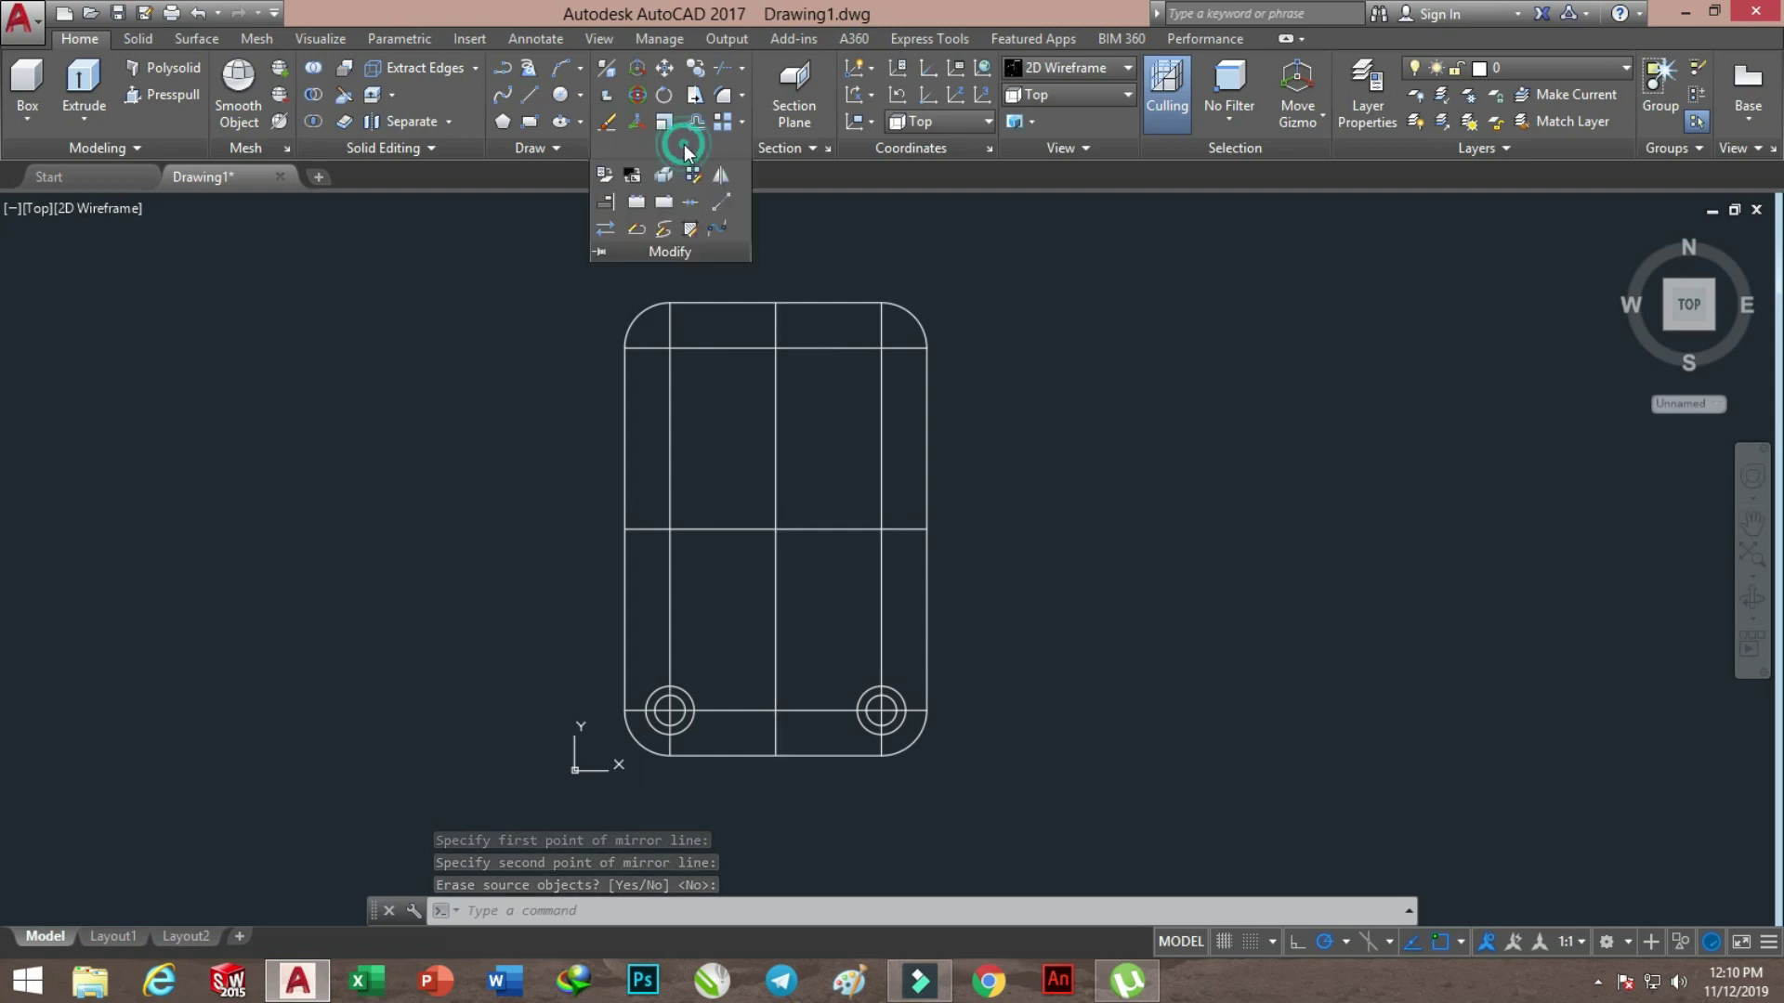
{"action": "left_click", "coordinate": [722, 176]}
{"action": "left_click", "coordinate": [675, 704]}
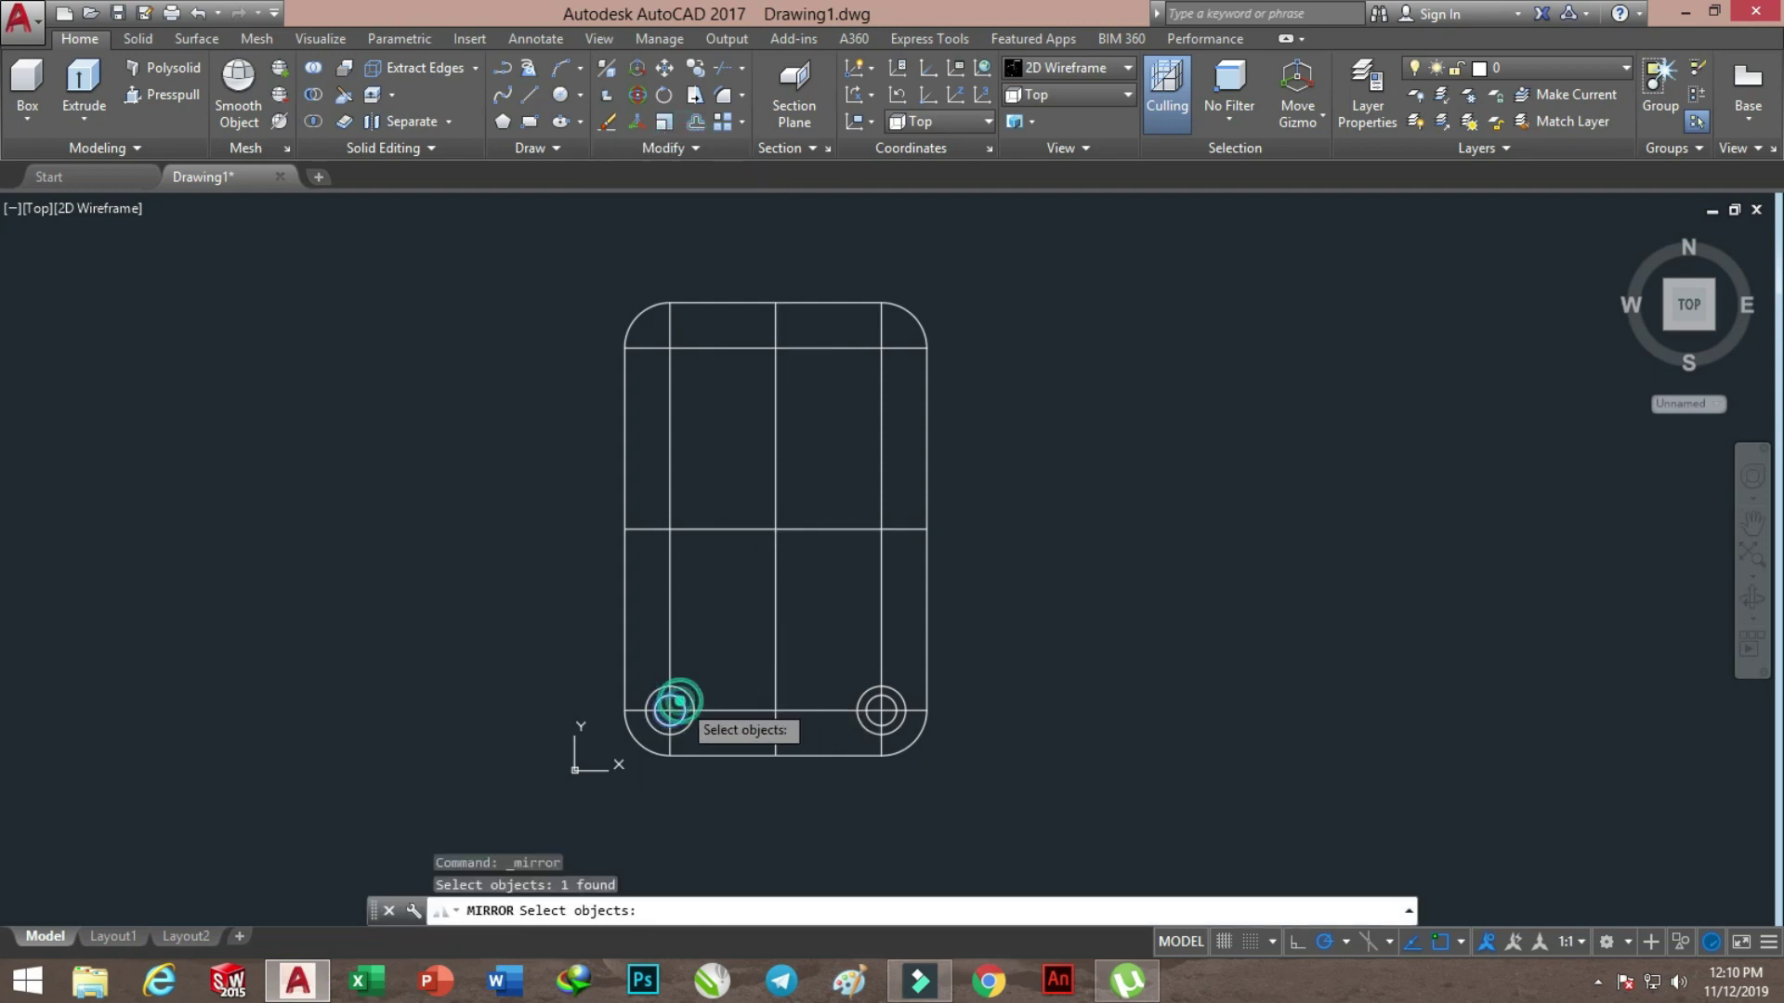
{"action": "left_click", "coordinate": [654, 698]}
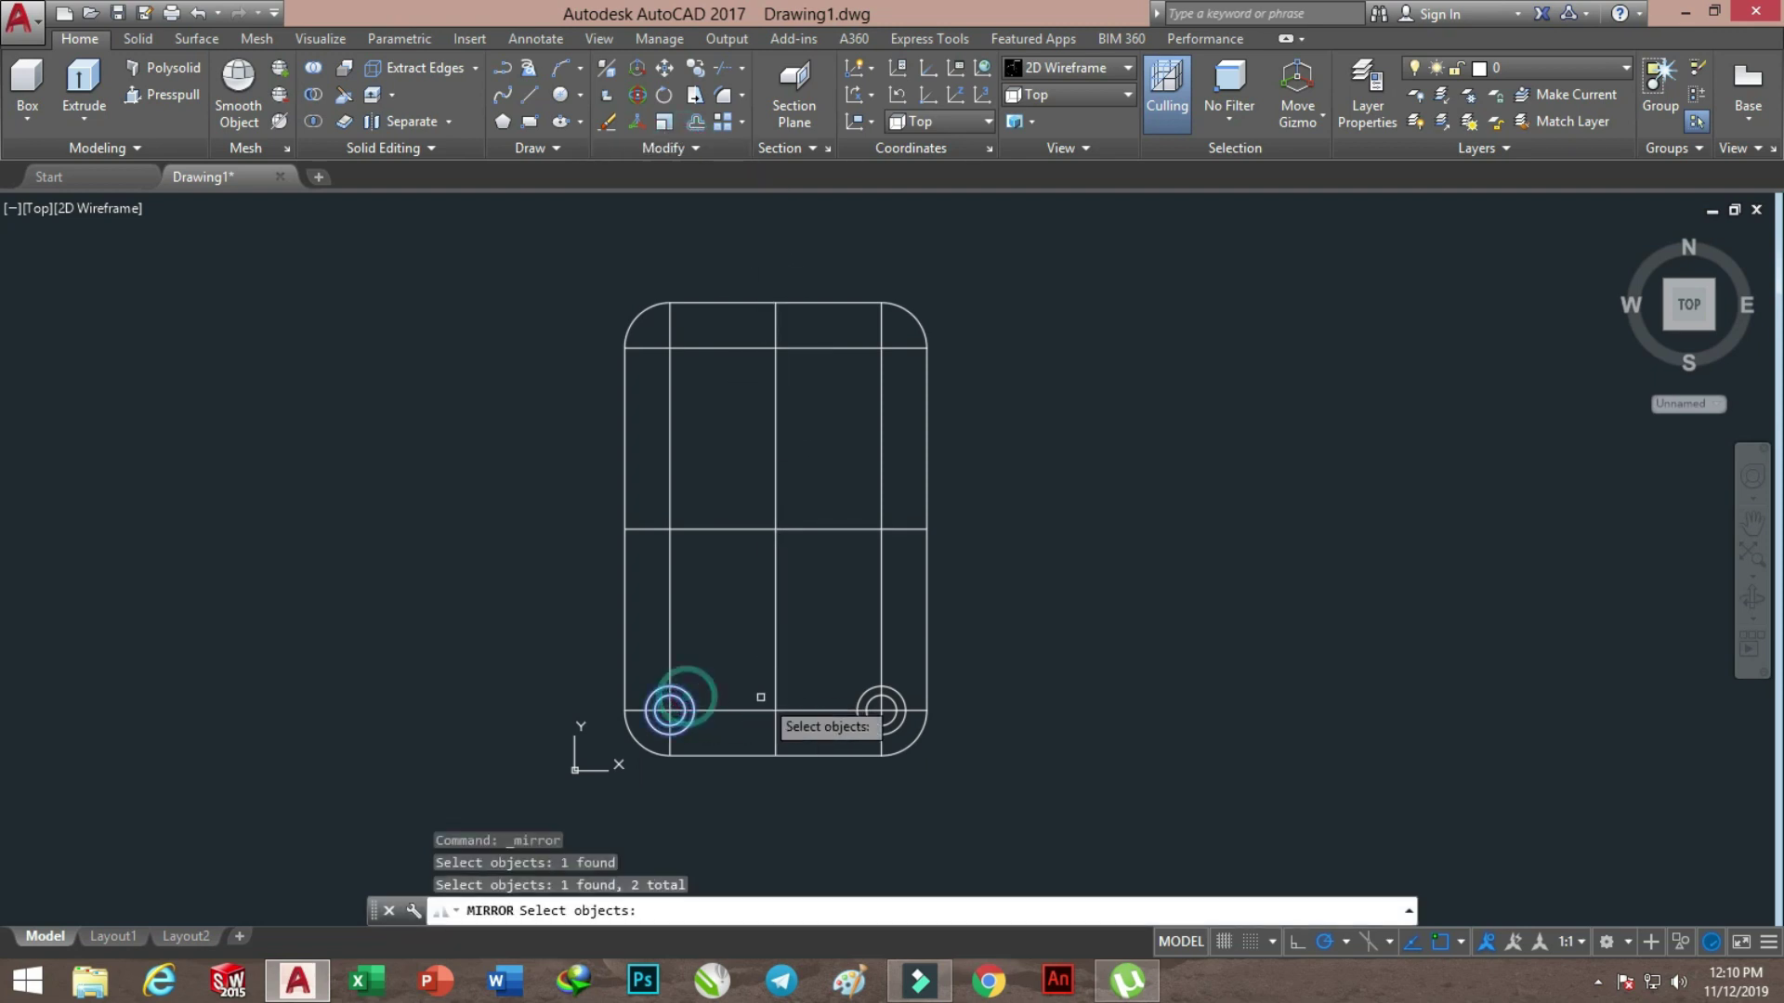
{"action": "left_click", "coordinate": [867, 695]}
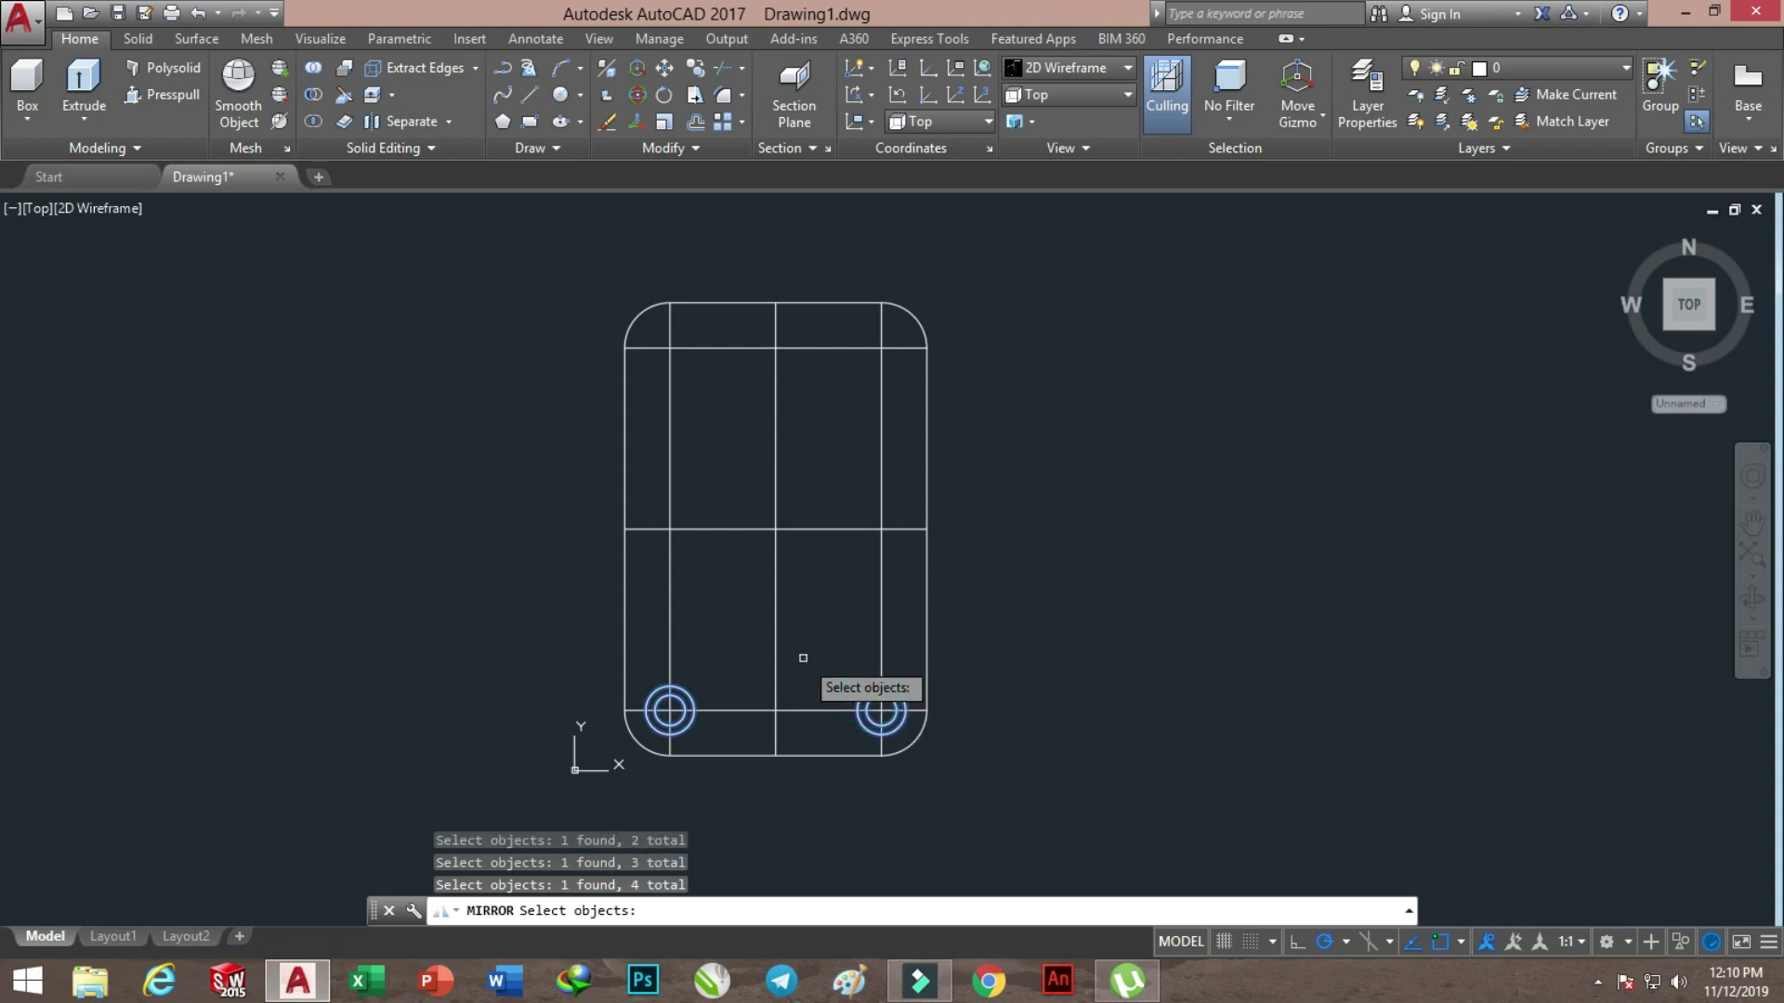
{"action": "key", "text": "Return"}
{"action": "left_click", "coordinate": [703, 529]}
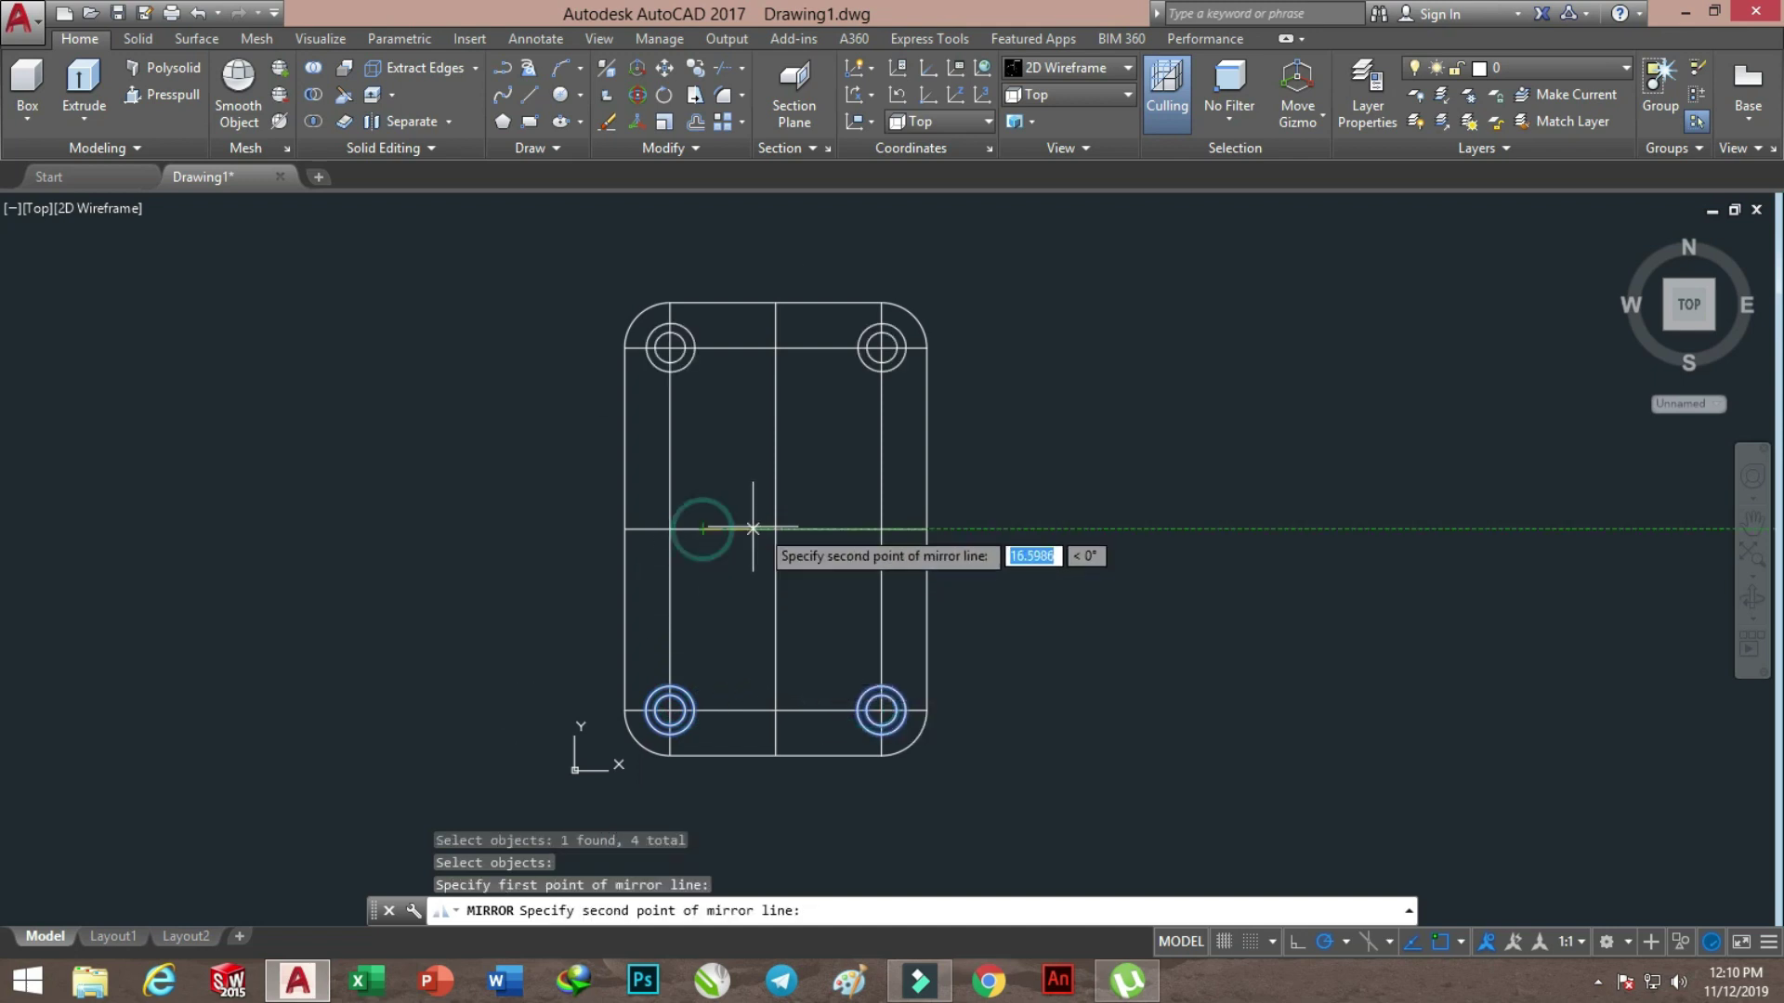
{"action": "left_click", "coordinate": [832, 529]}
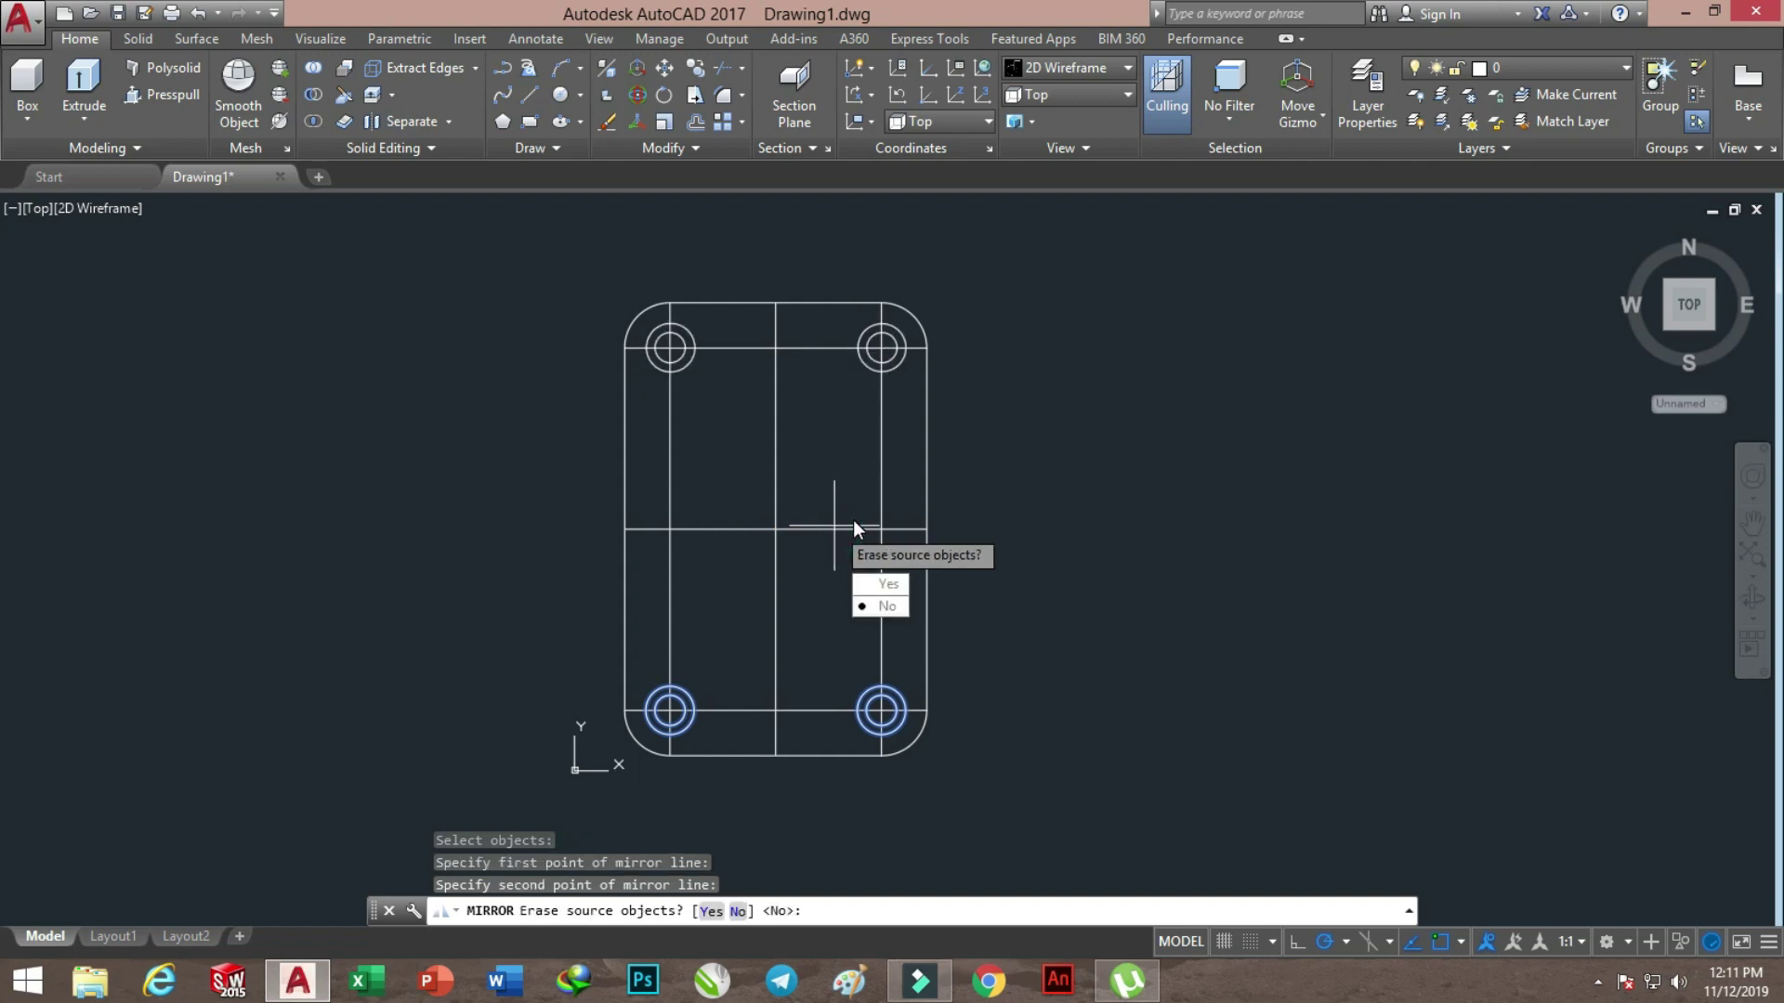
{"action": "key", "text": "Return"}
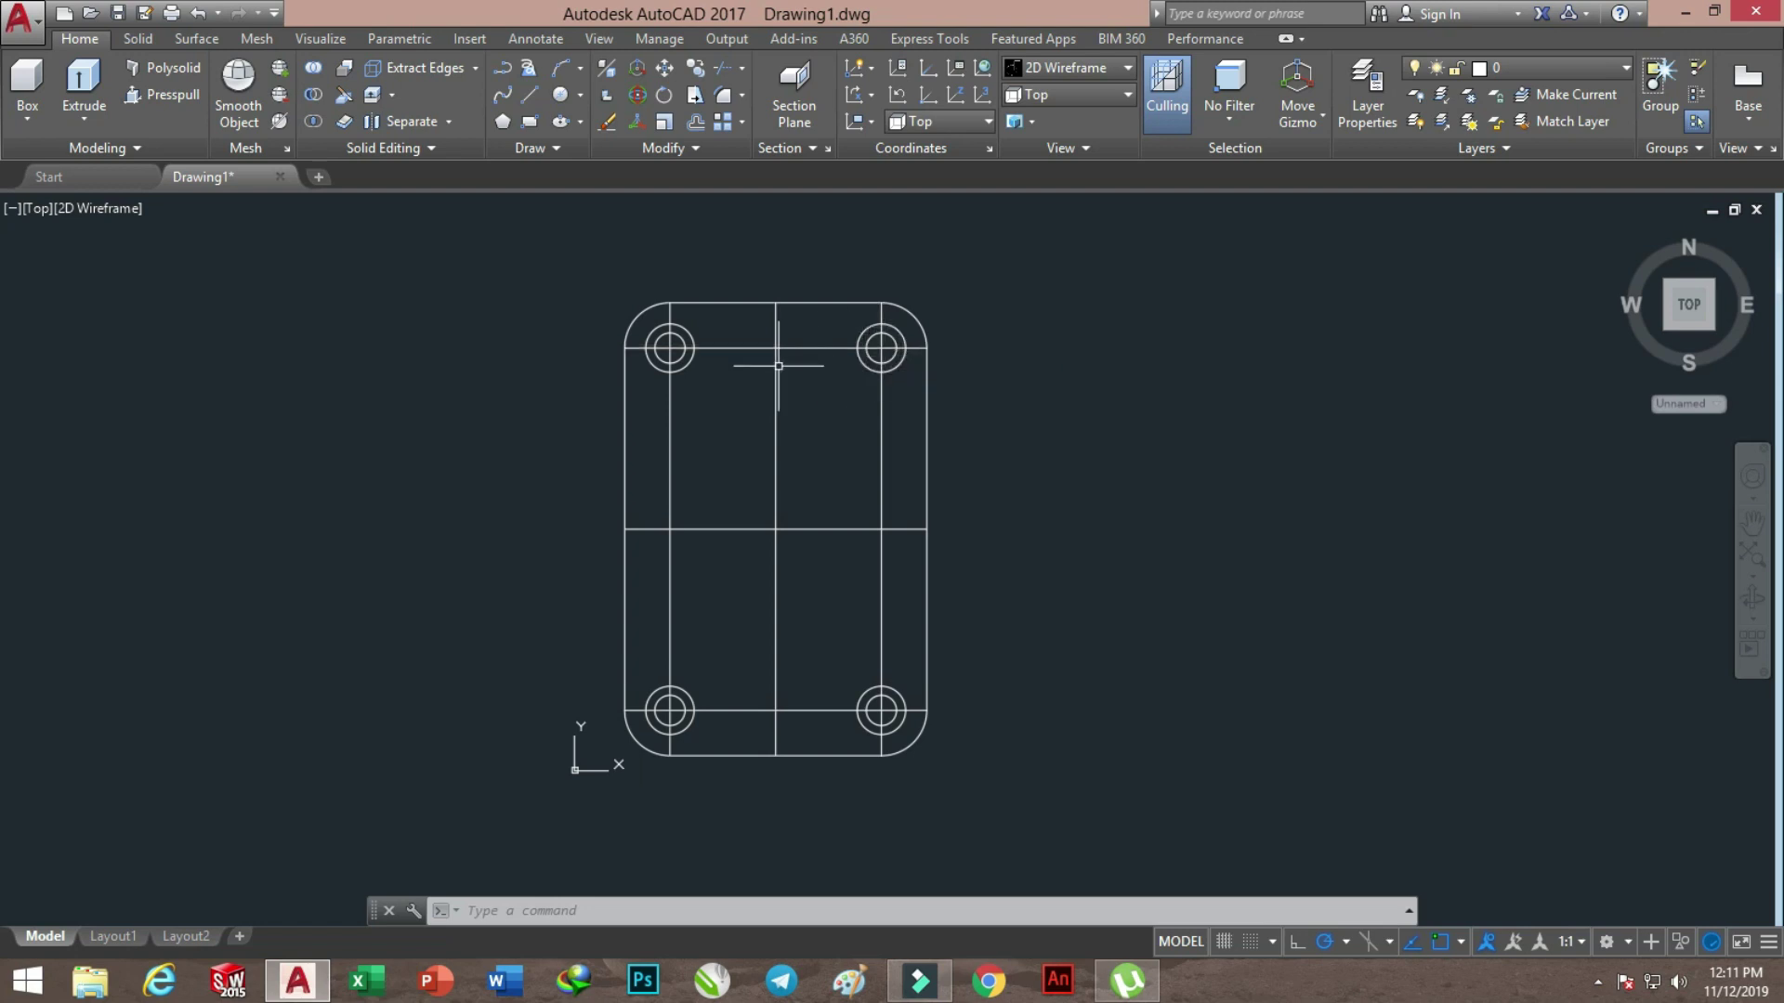
{"action": "left_click", "coordinate": [580, 95]}
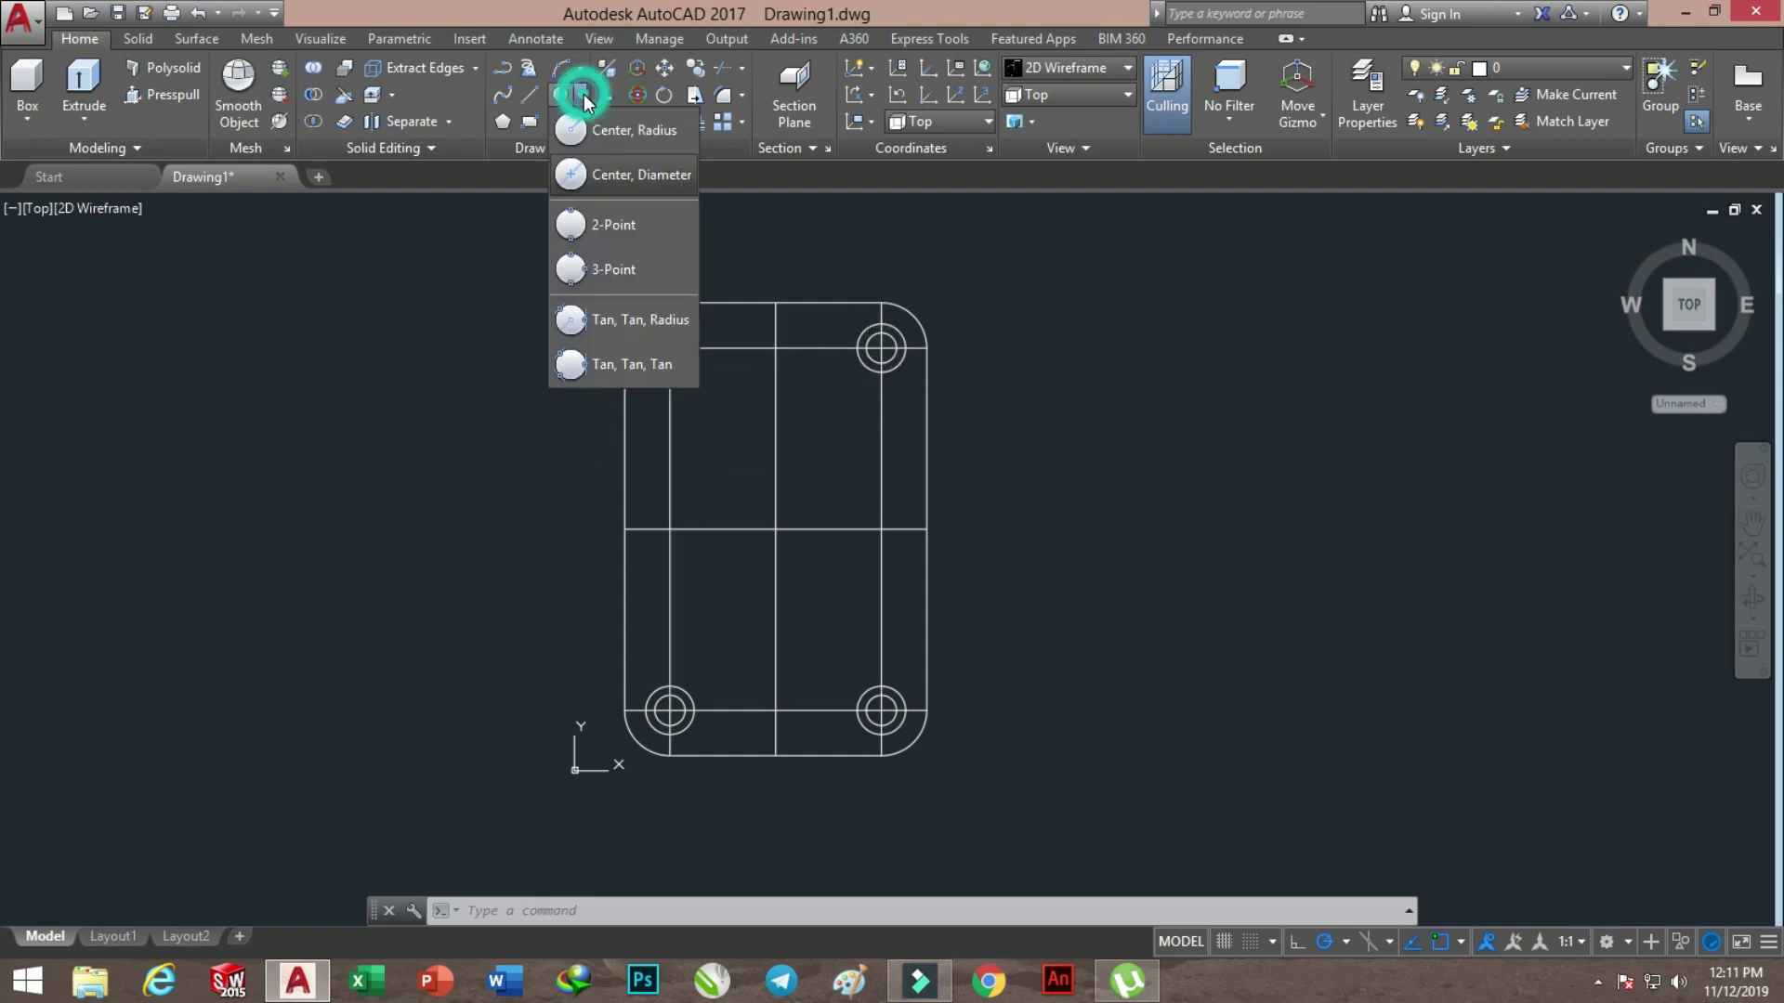
{"action": "left_click", "coordinate": [570, 133]}
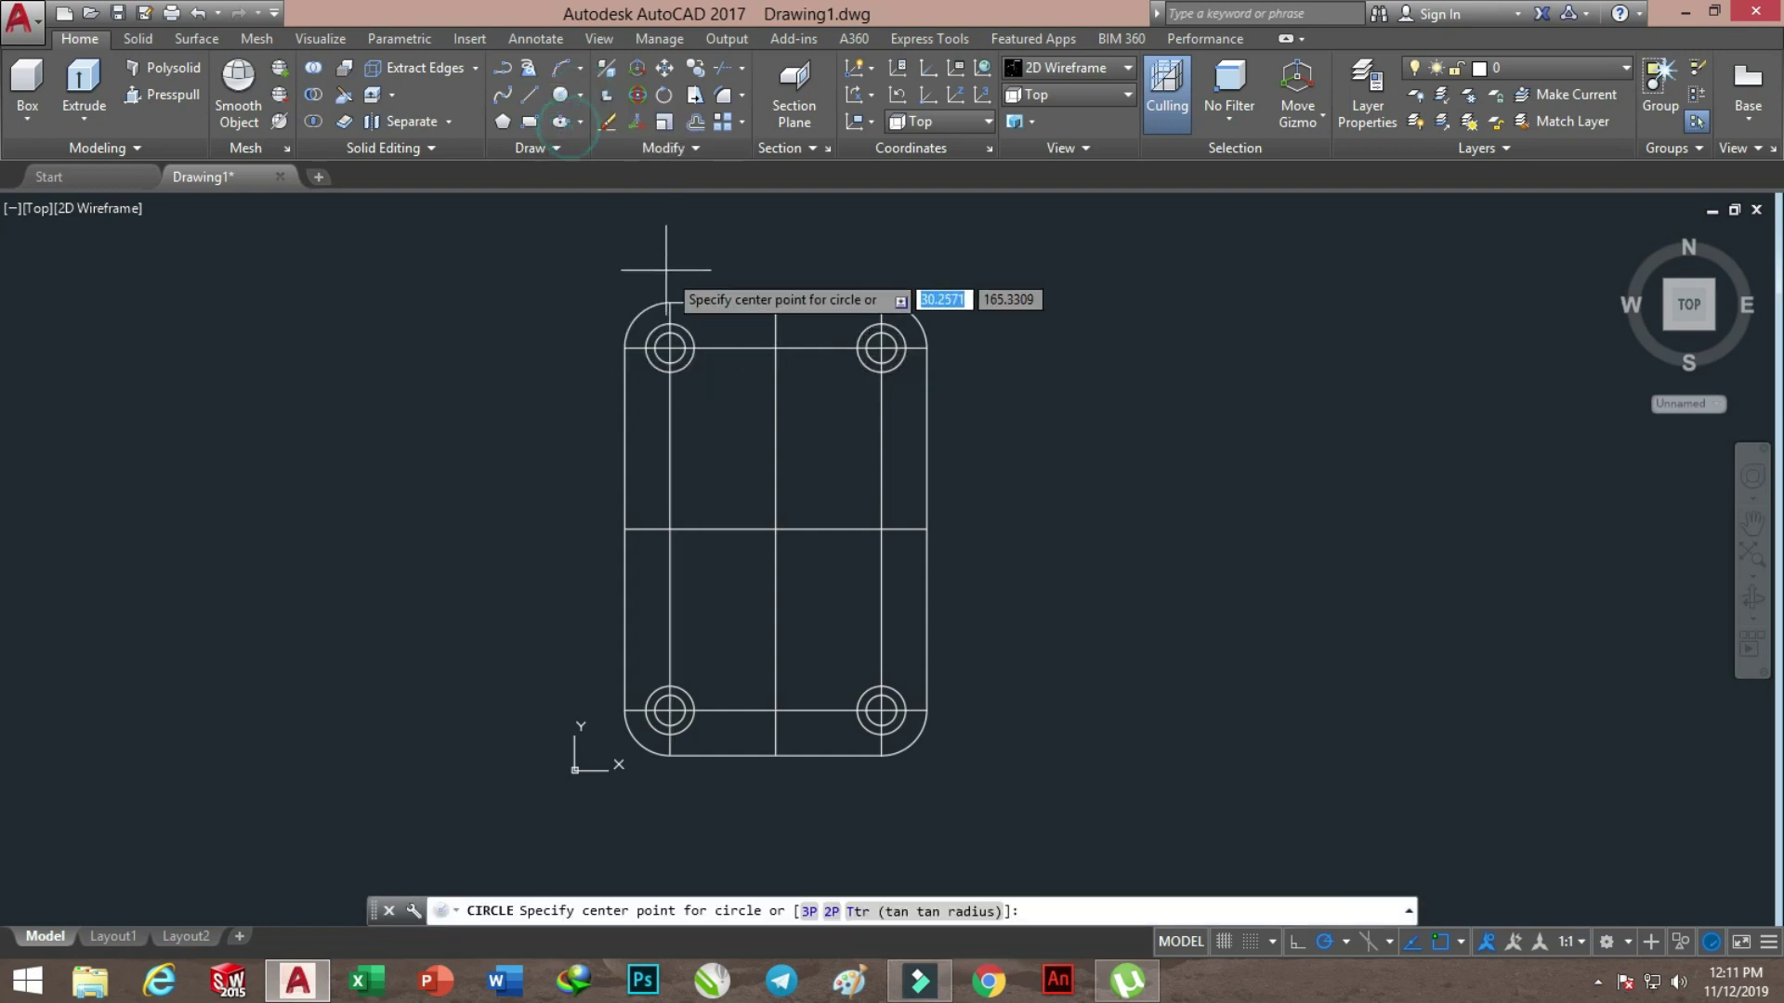
Draw radius-15 boss circles centred on the top-left, top-right, bottom-right and bottom-left holes
{"action": "left_click", "coordinate": [669, 349]}
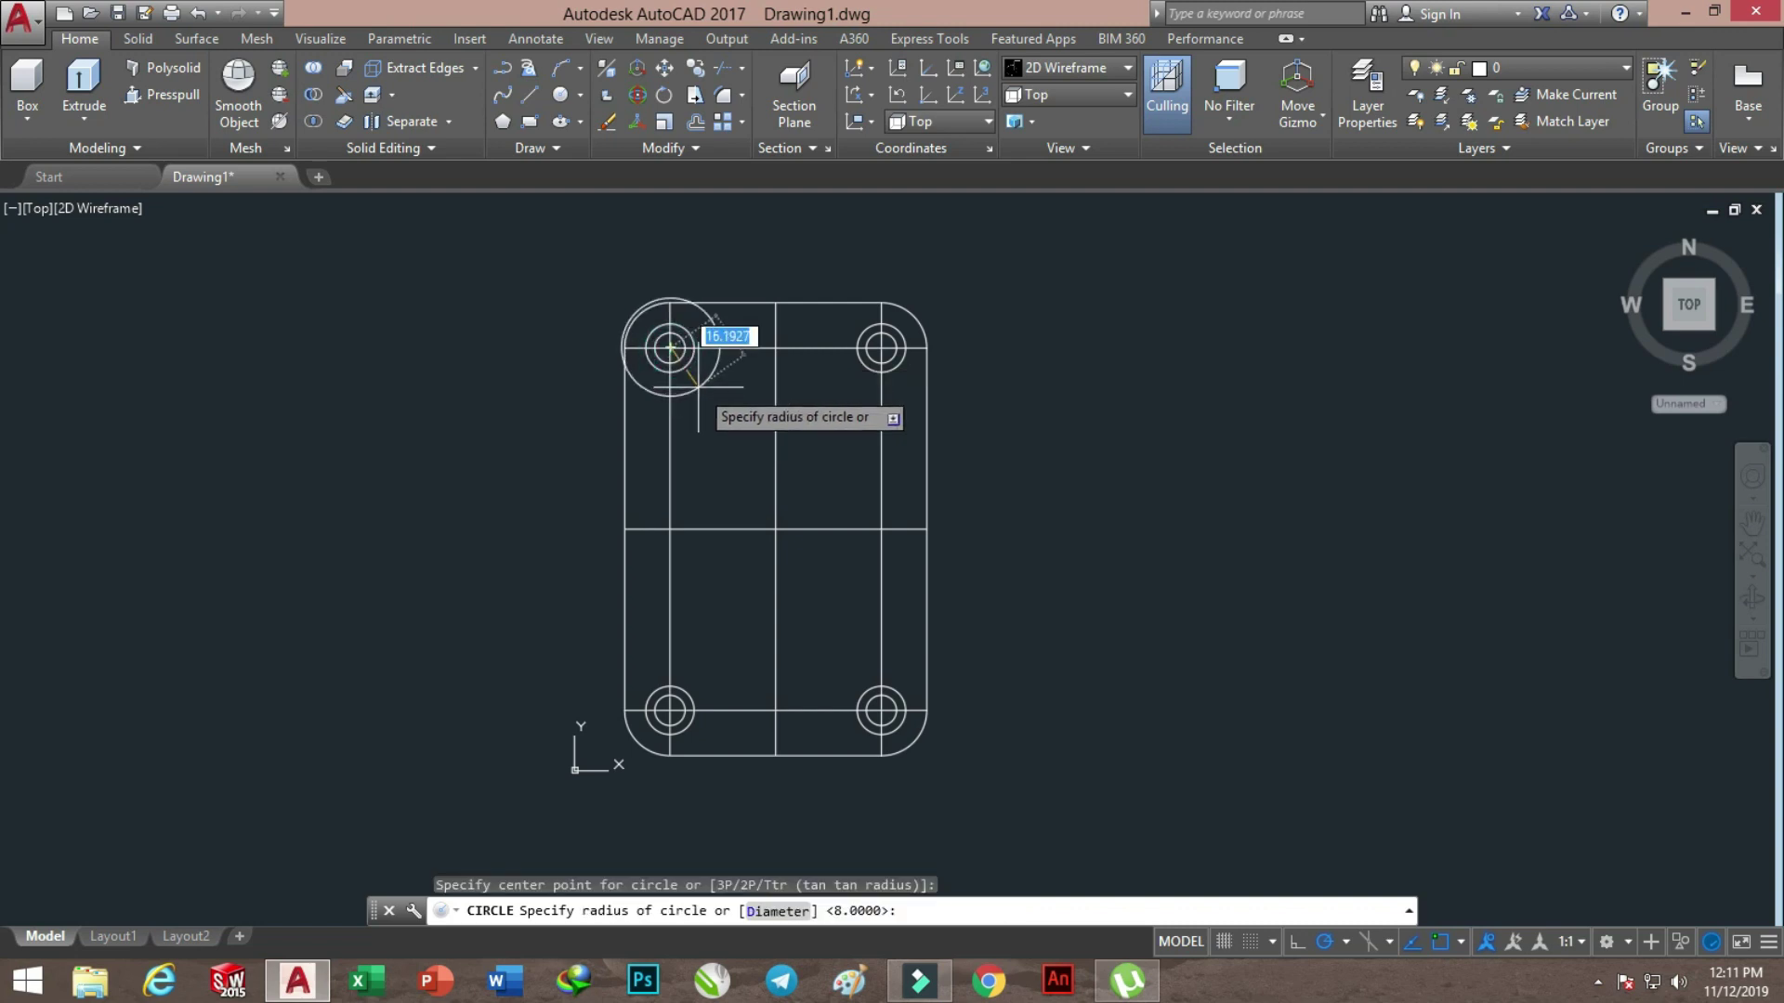
{"action": "type", "text": "15"}
{"action": "key", "text": "Return"}
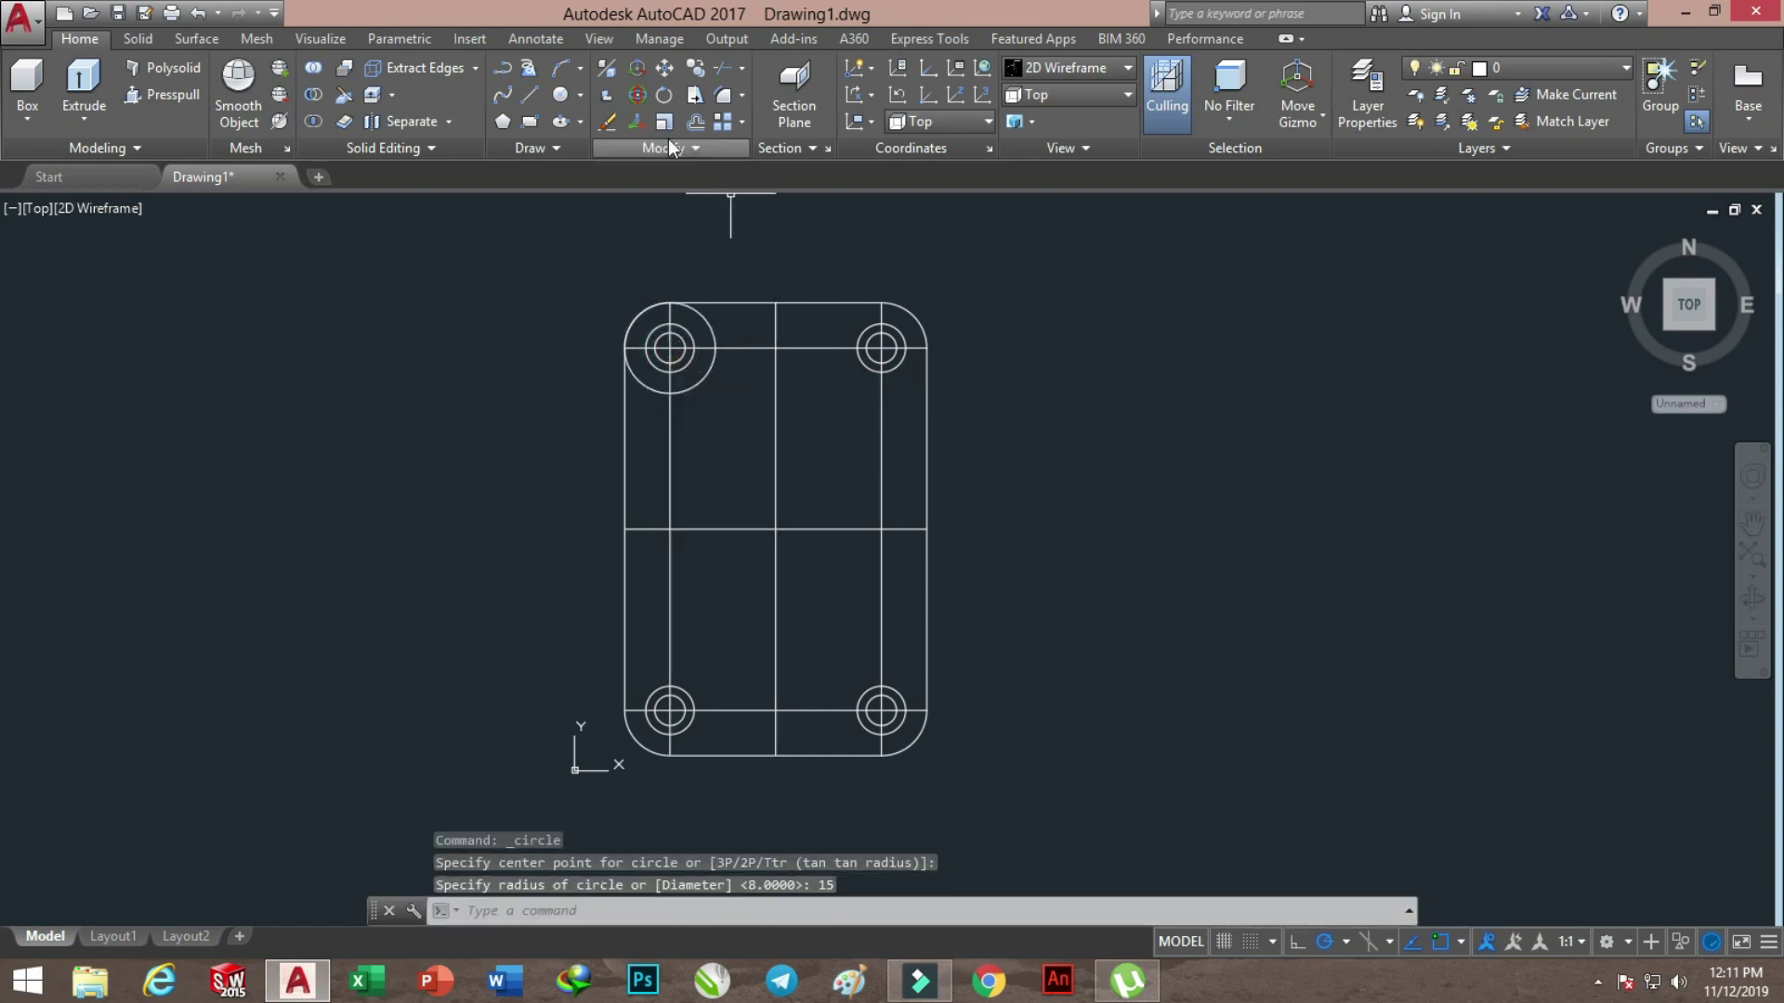
{"action": "left_click", "coordinate": [561, 96]}
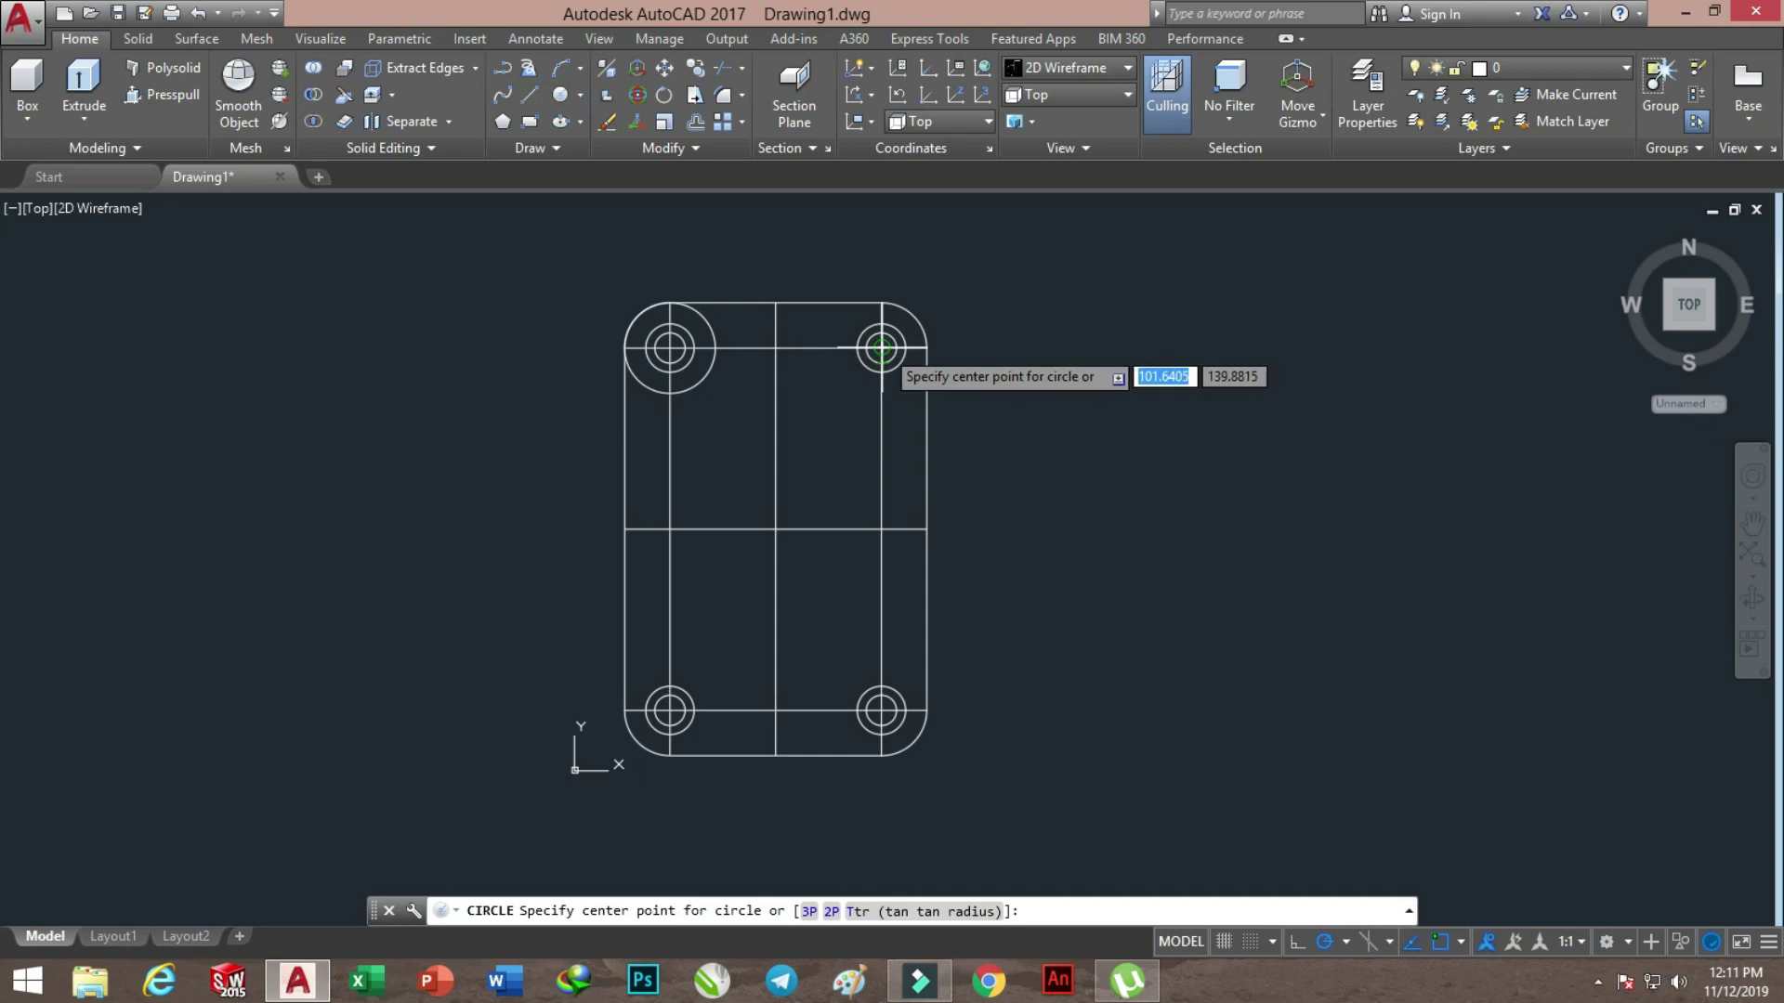
{"action": "left_click", "coordinate": [881, 348]}
{"action": "key", "text": "Return"}
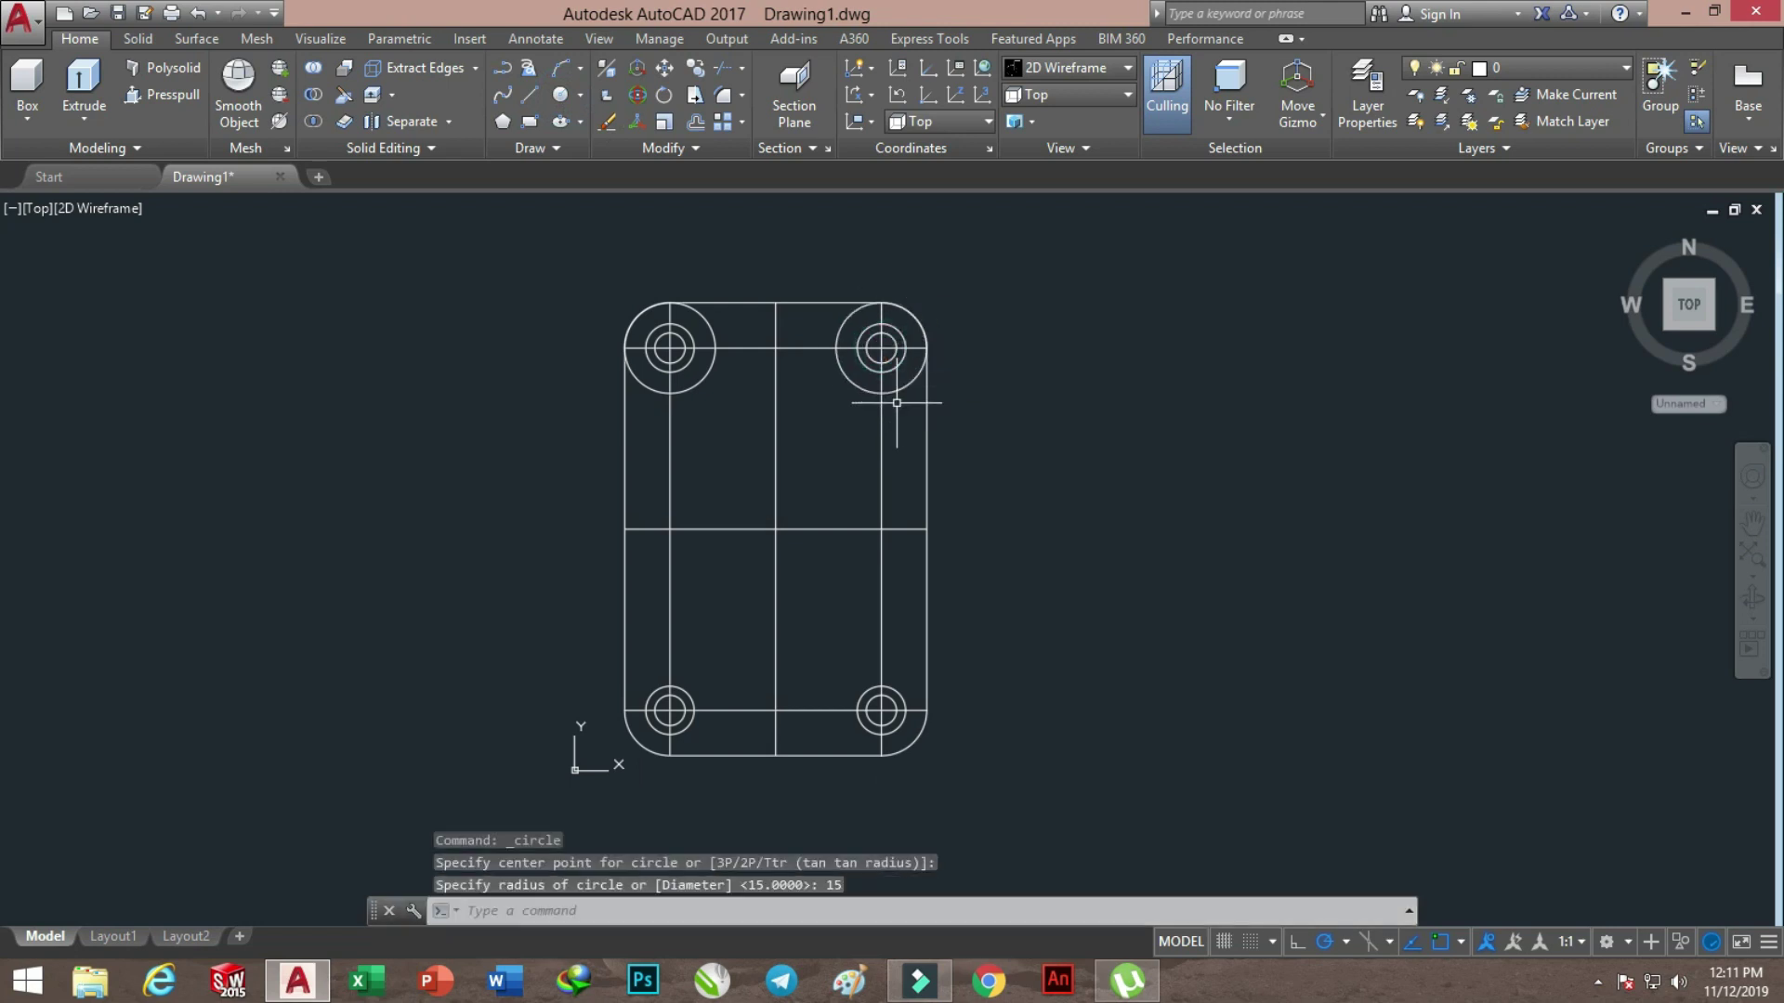
{"action": "left_click", "coordinate": [563, 96]}
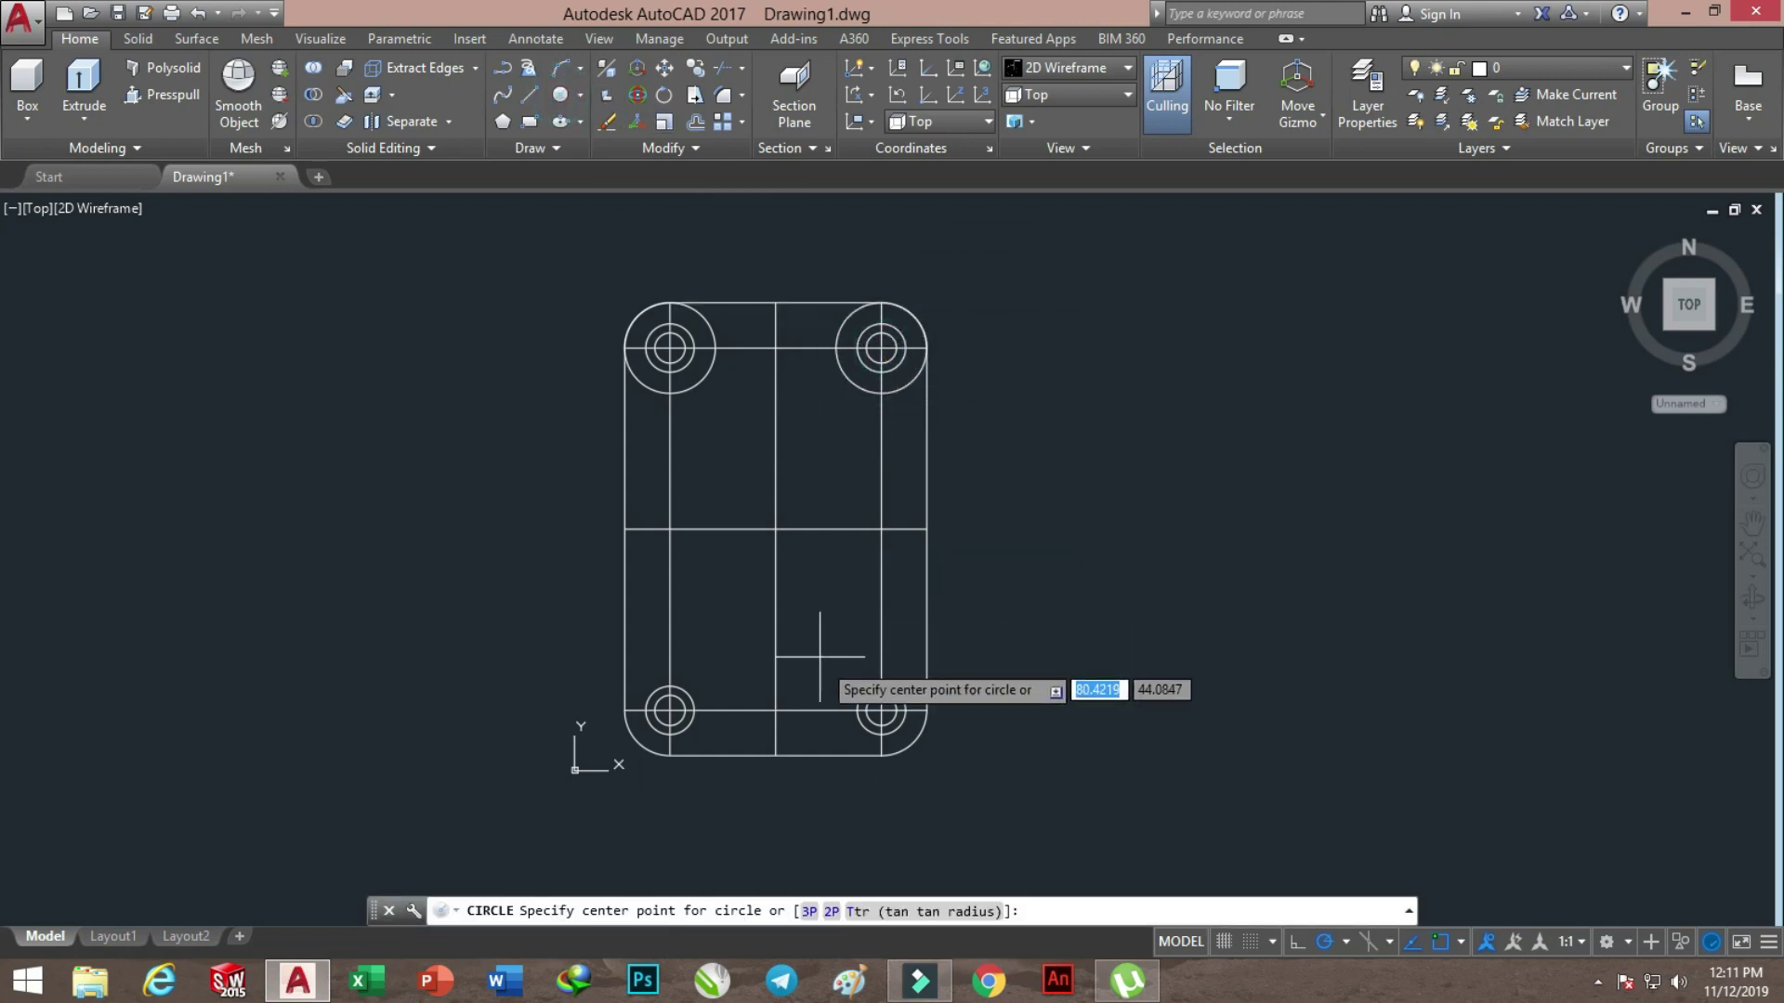
{"action": "left_click", "coordinate": [880, 712]}
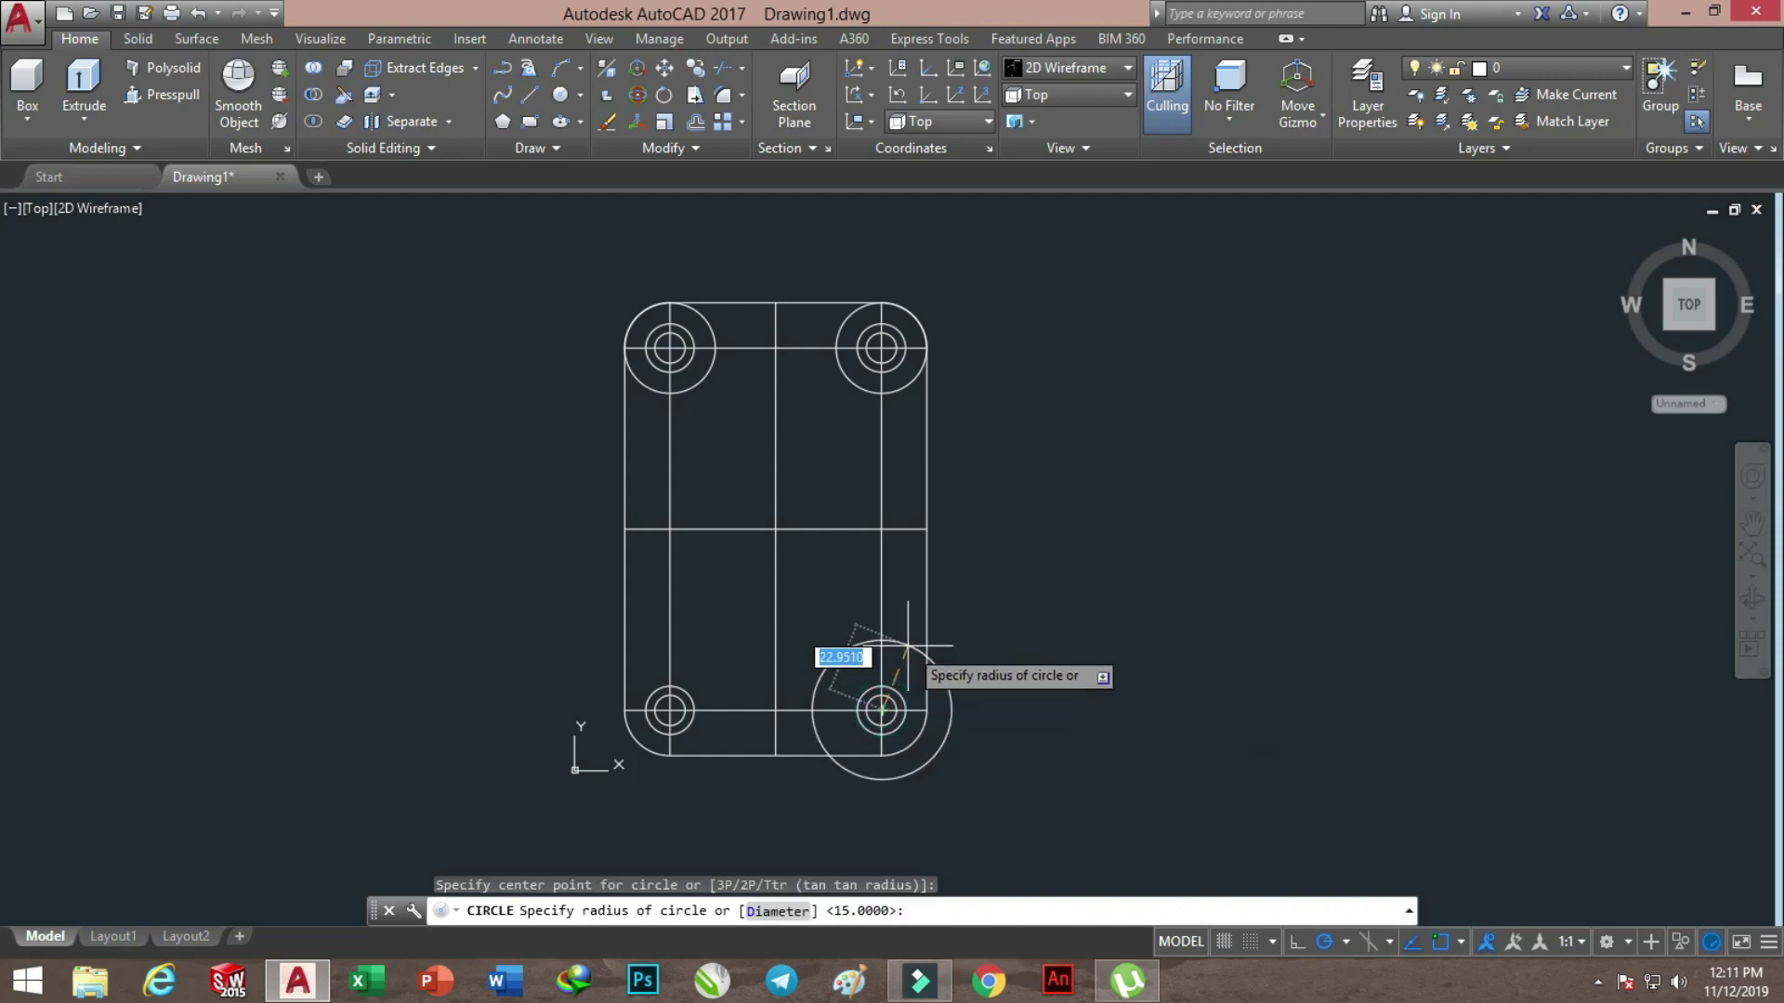
{"action": "key", "text": "Return"}
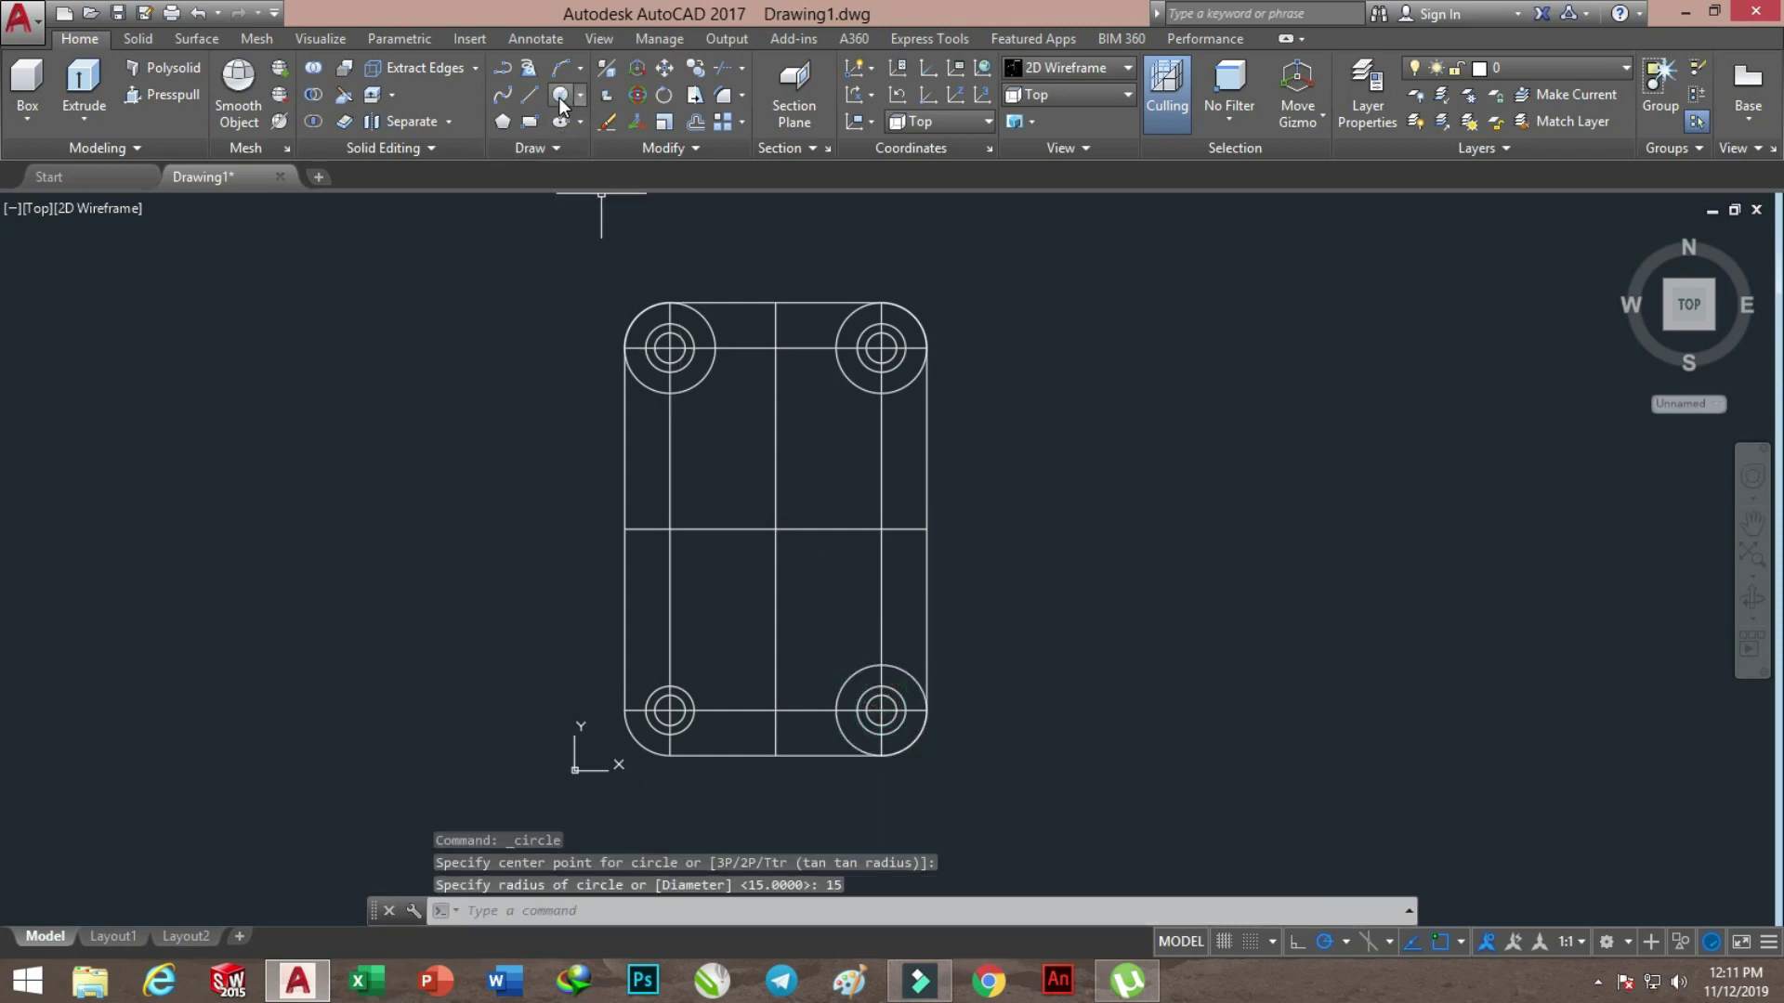
{"action": "left_click", "coordinate": [561, 95]}
{"action": "left_click", "coordinate": [669, 711]}
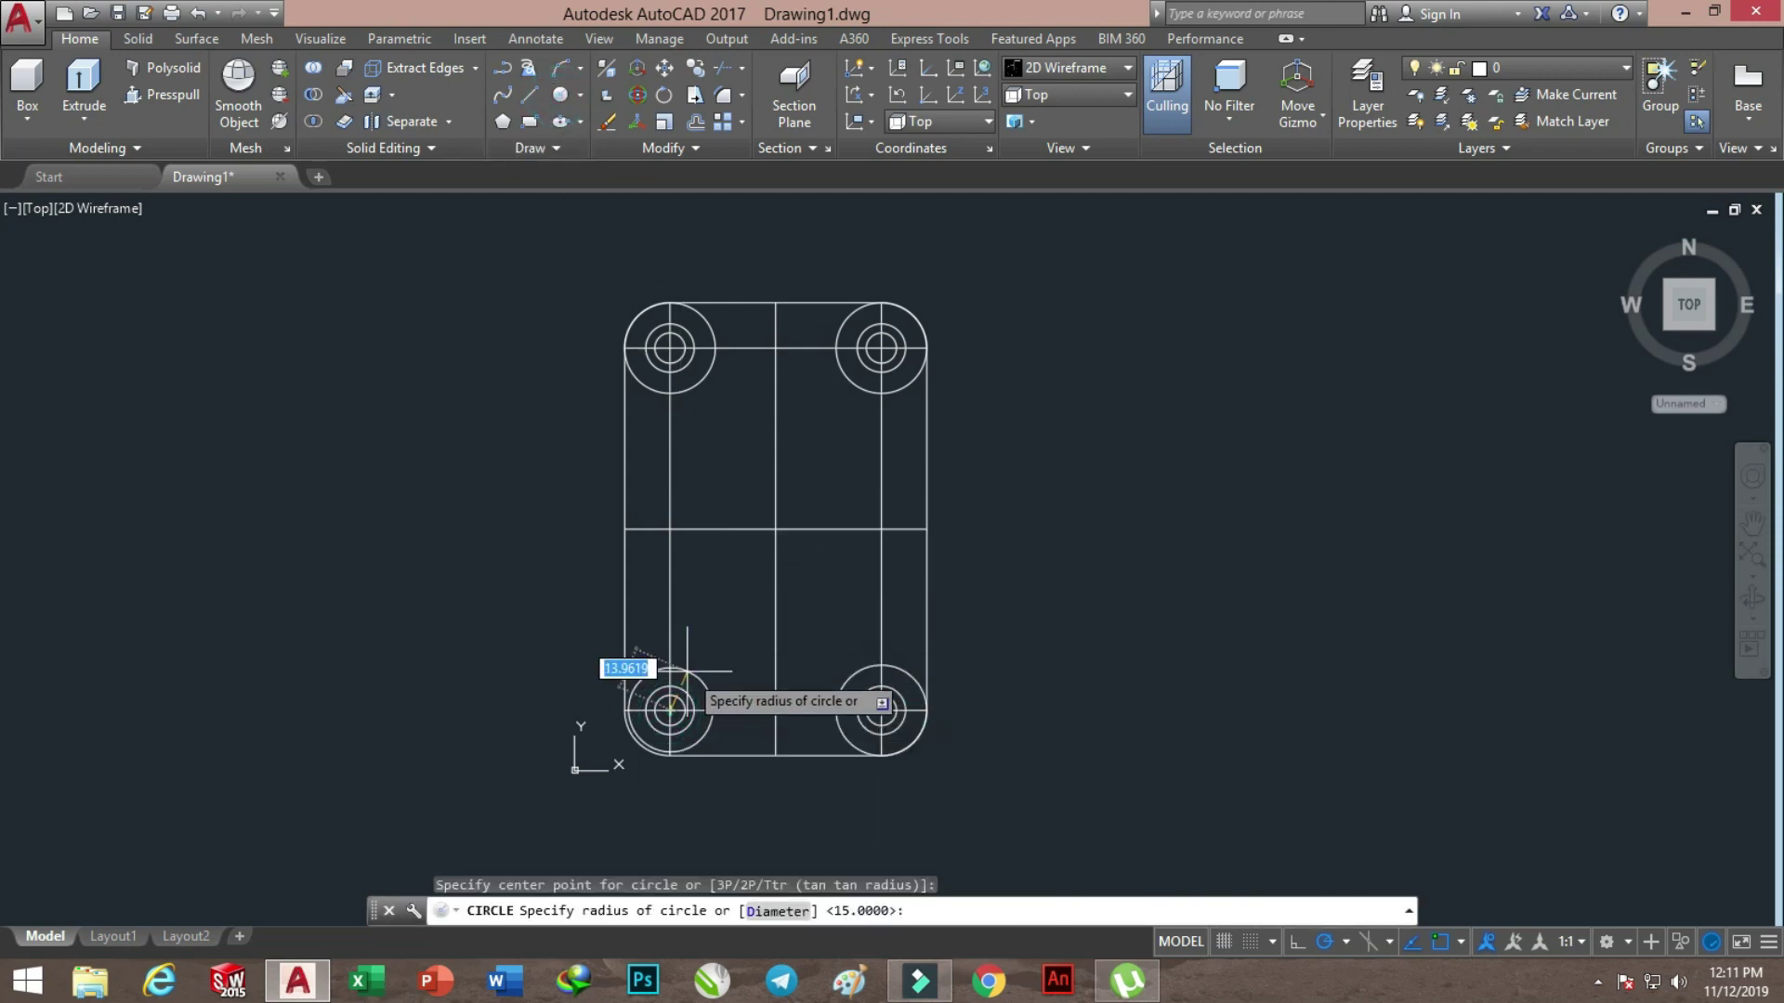
{"action": "type", "text": "15"}
{"action": "key", "text": "Return"}
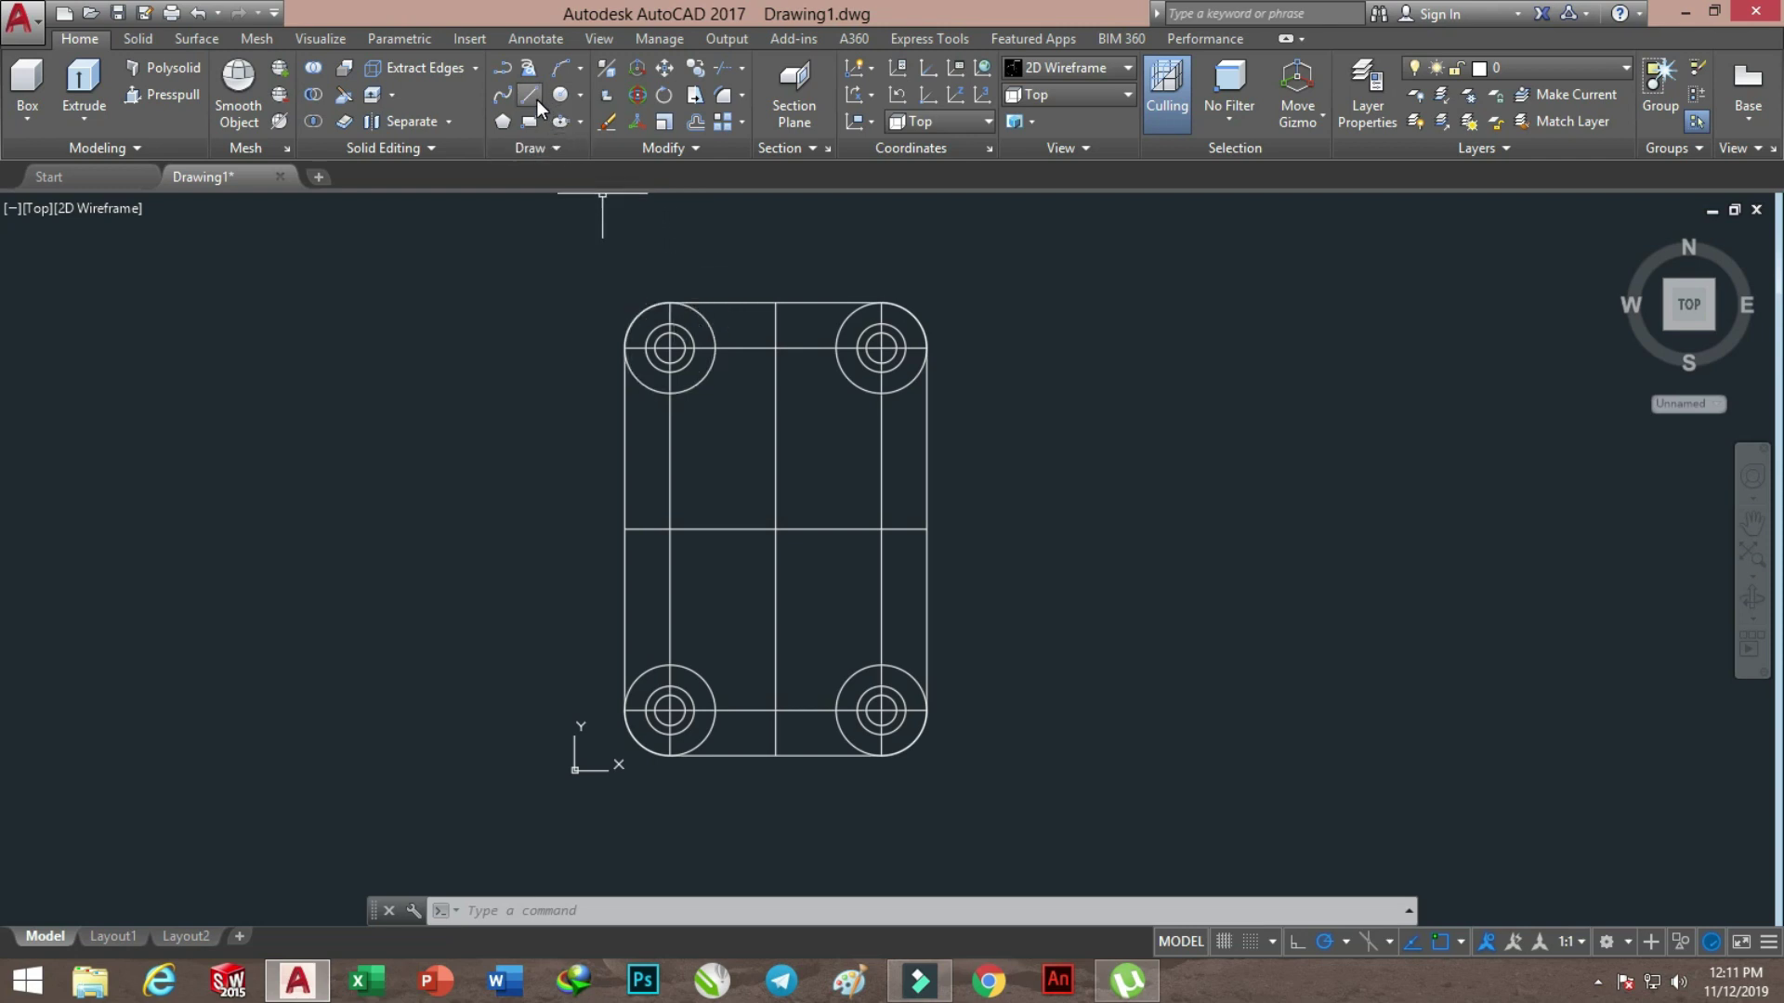
{"action": "left_click", "coordinate": [699, 121]}
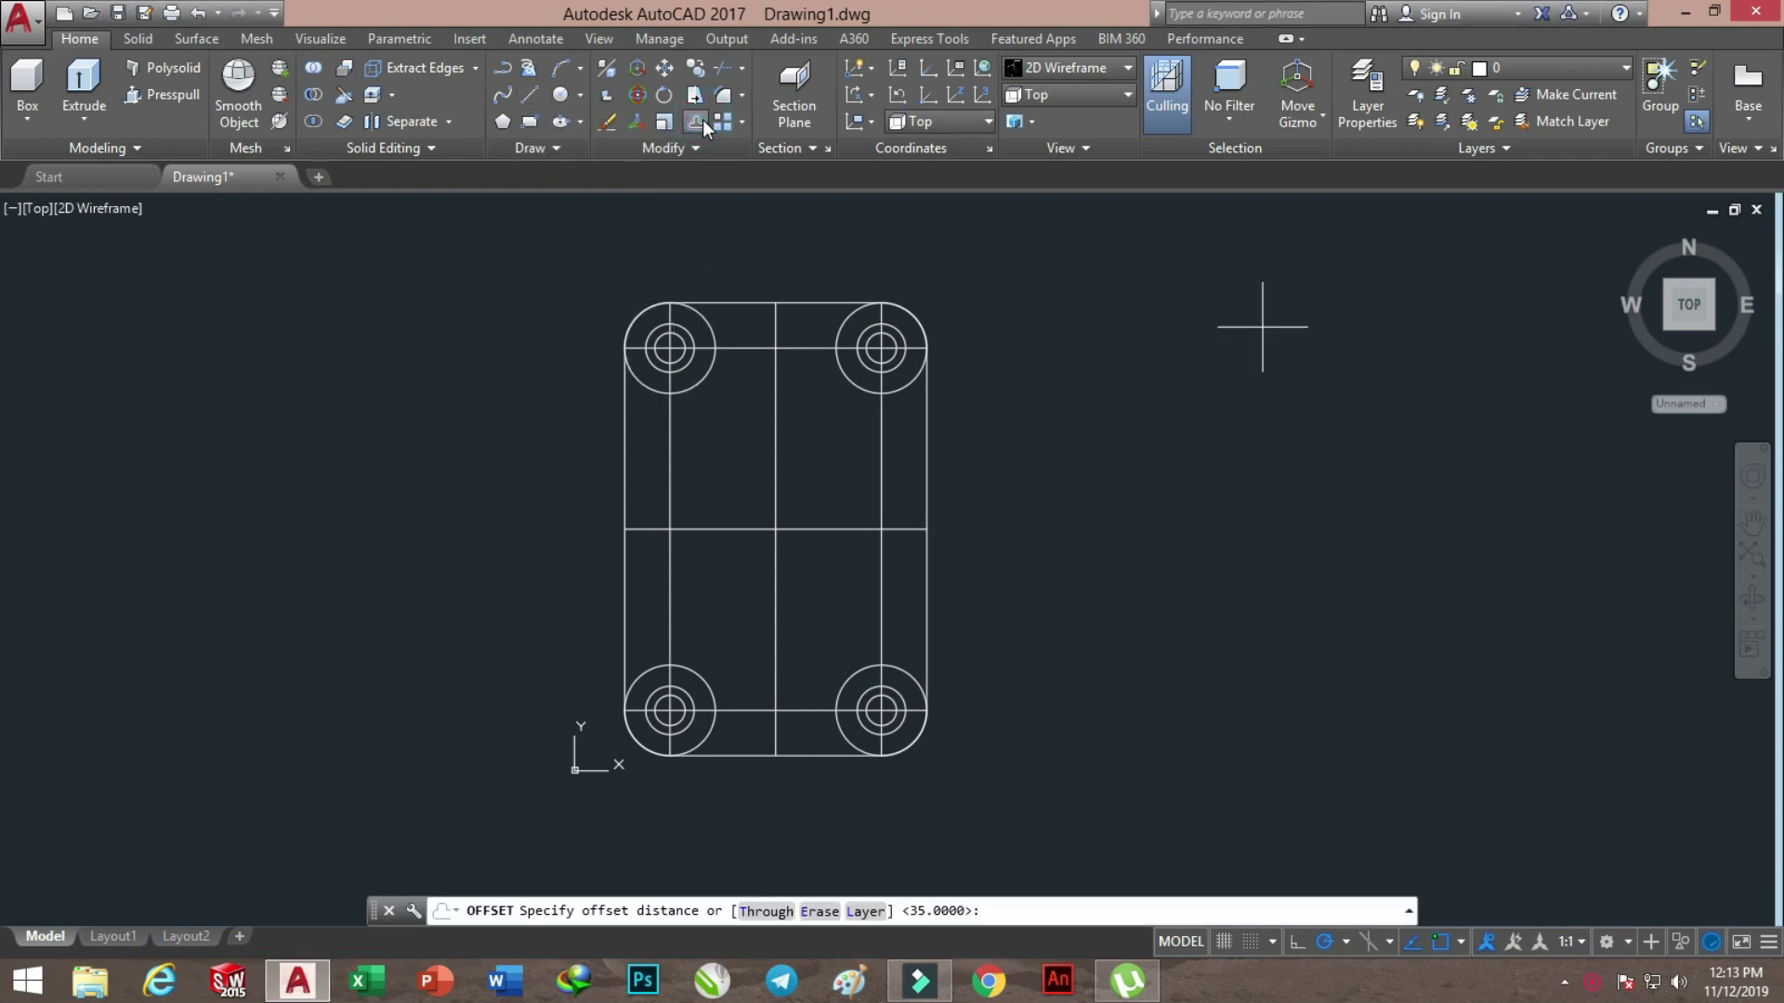
{"action": "type", "text": "40"}
Offset the vertical centre line 40 to both sides
{"action": "key", "text": "Return"}
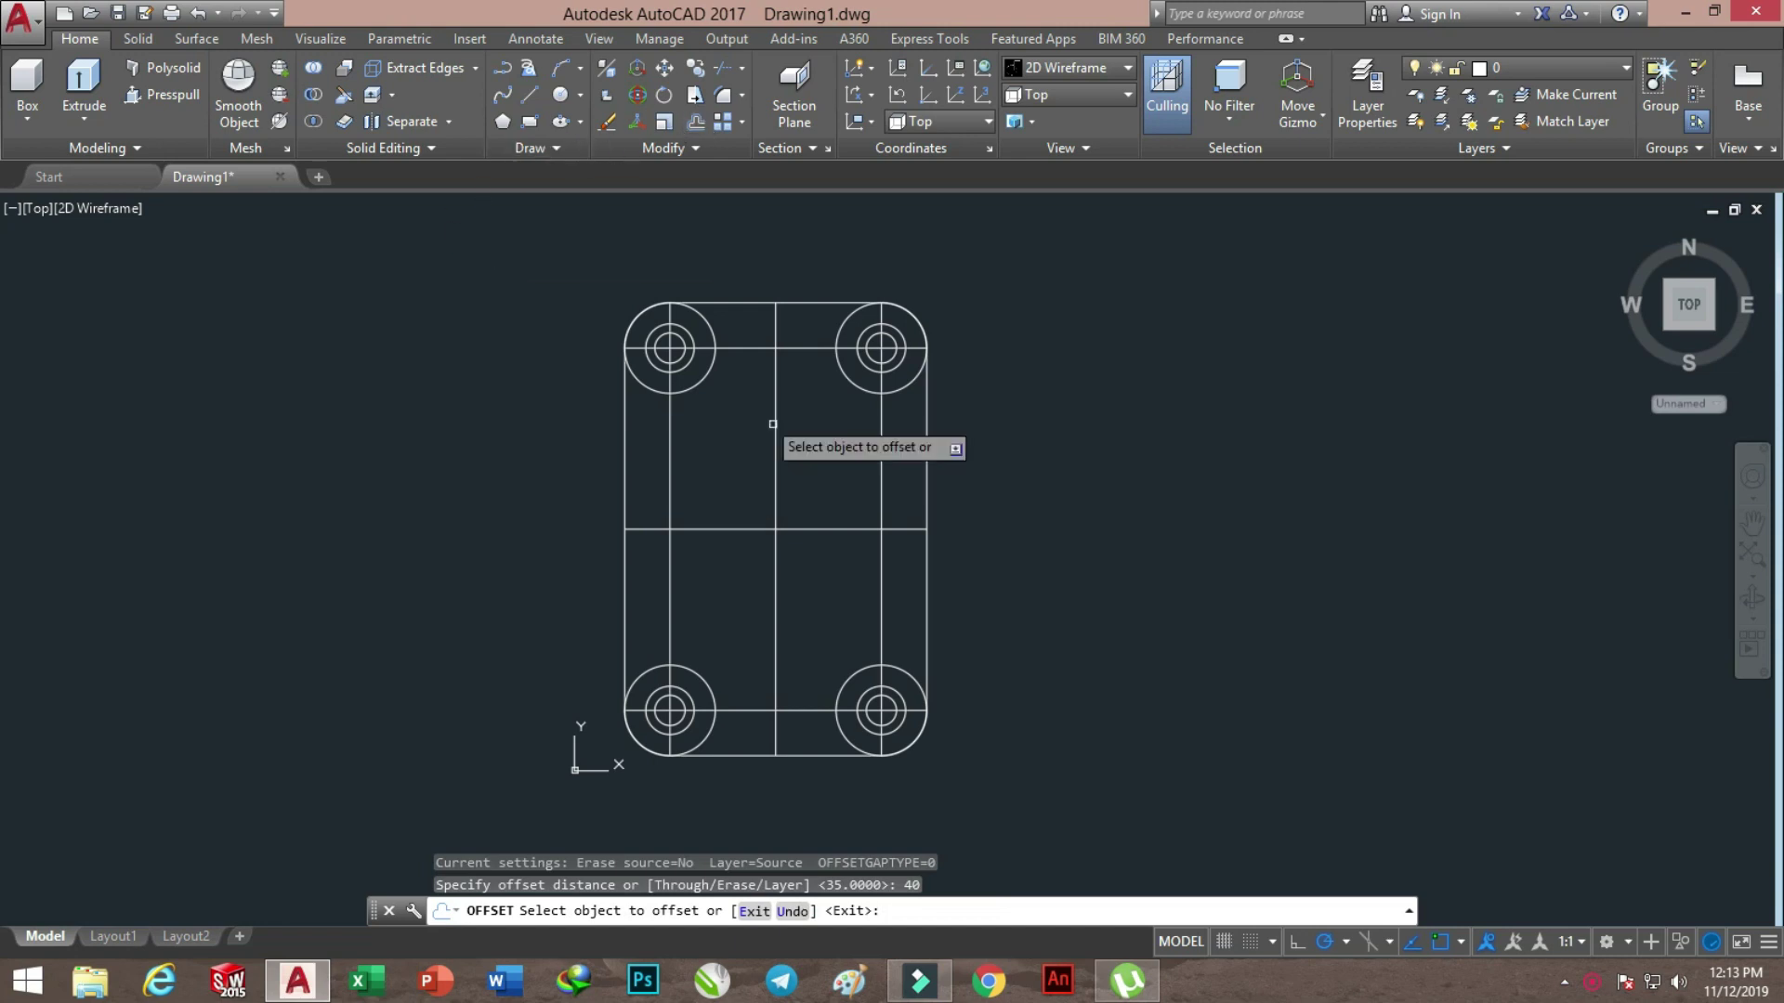
{"action": "left_click", "coordinate": [775, 453]}
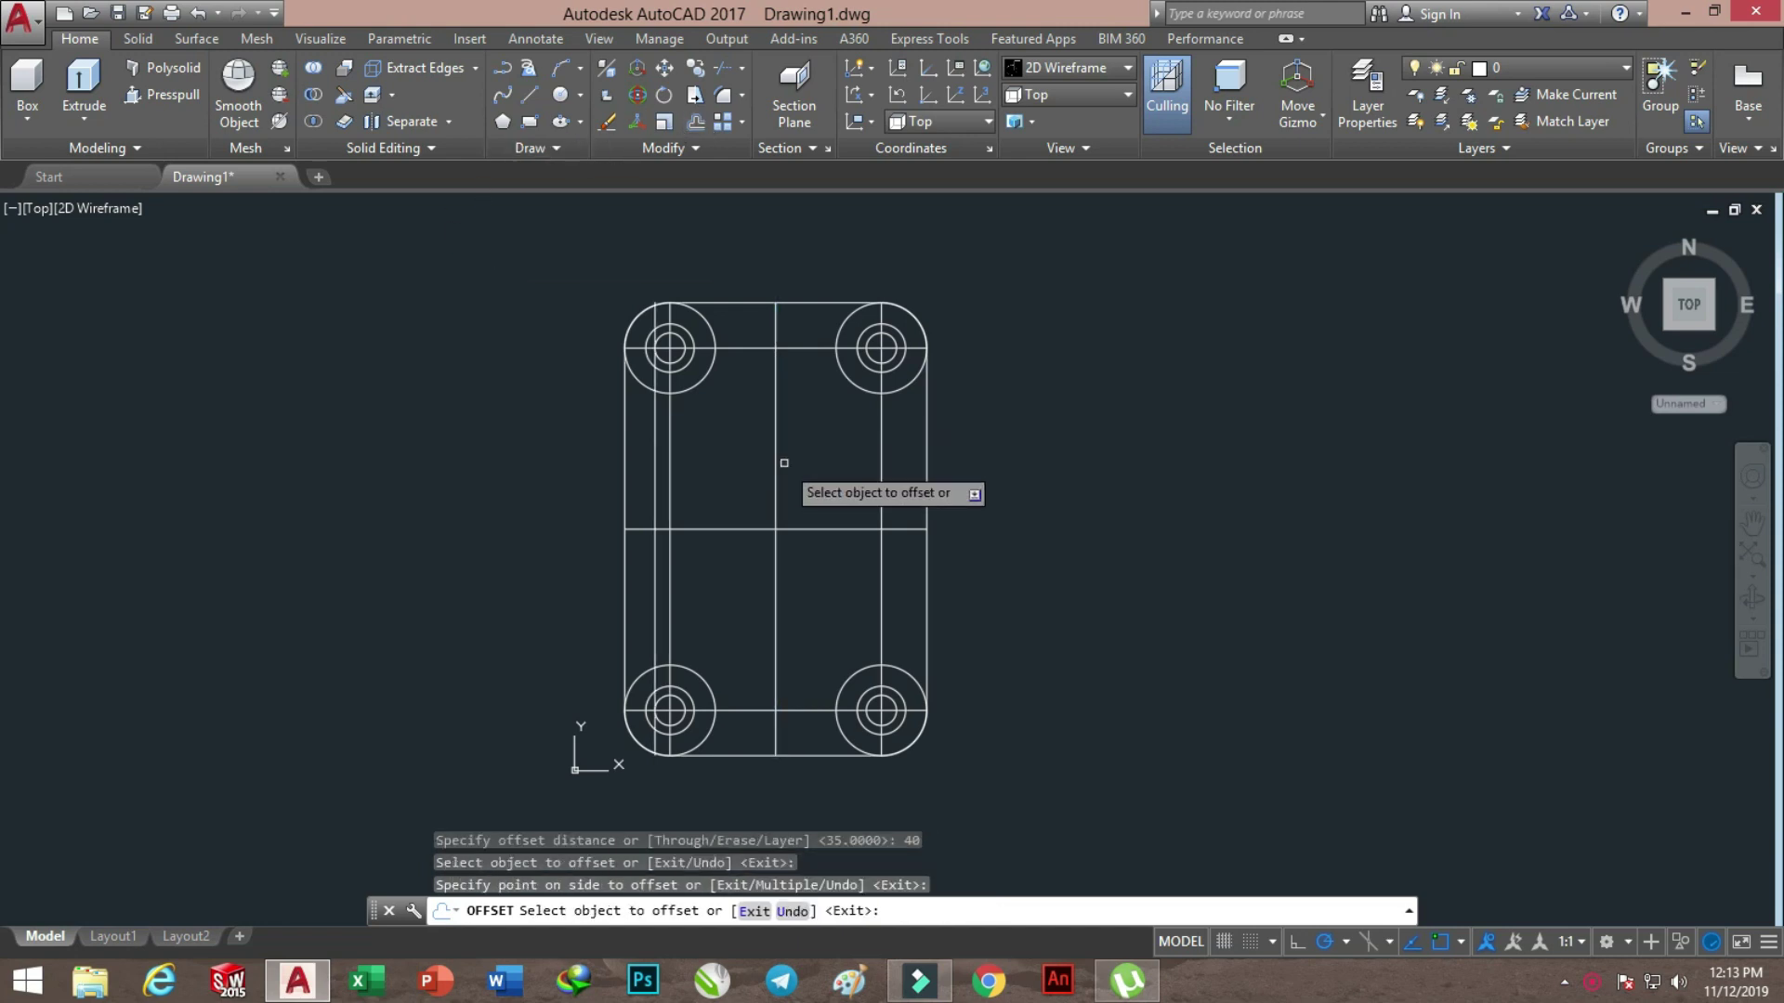
{"action": "left_click", "coordinate": [776, 459]}
{"action": "left_click", "coordinate": [834, 455]}
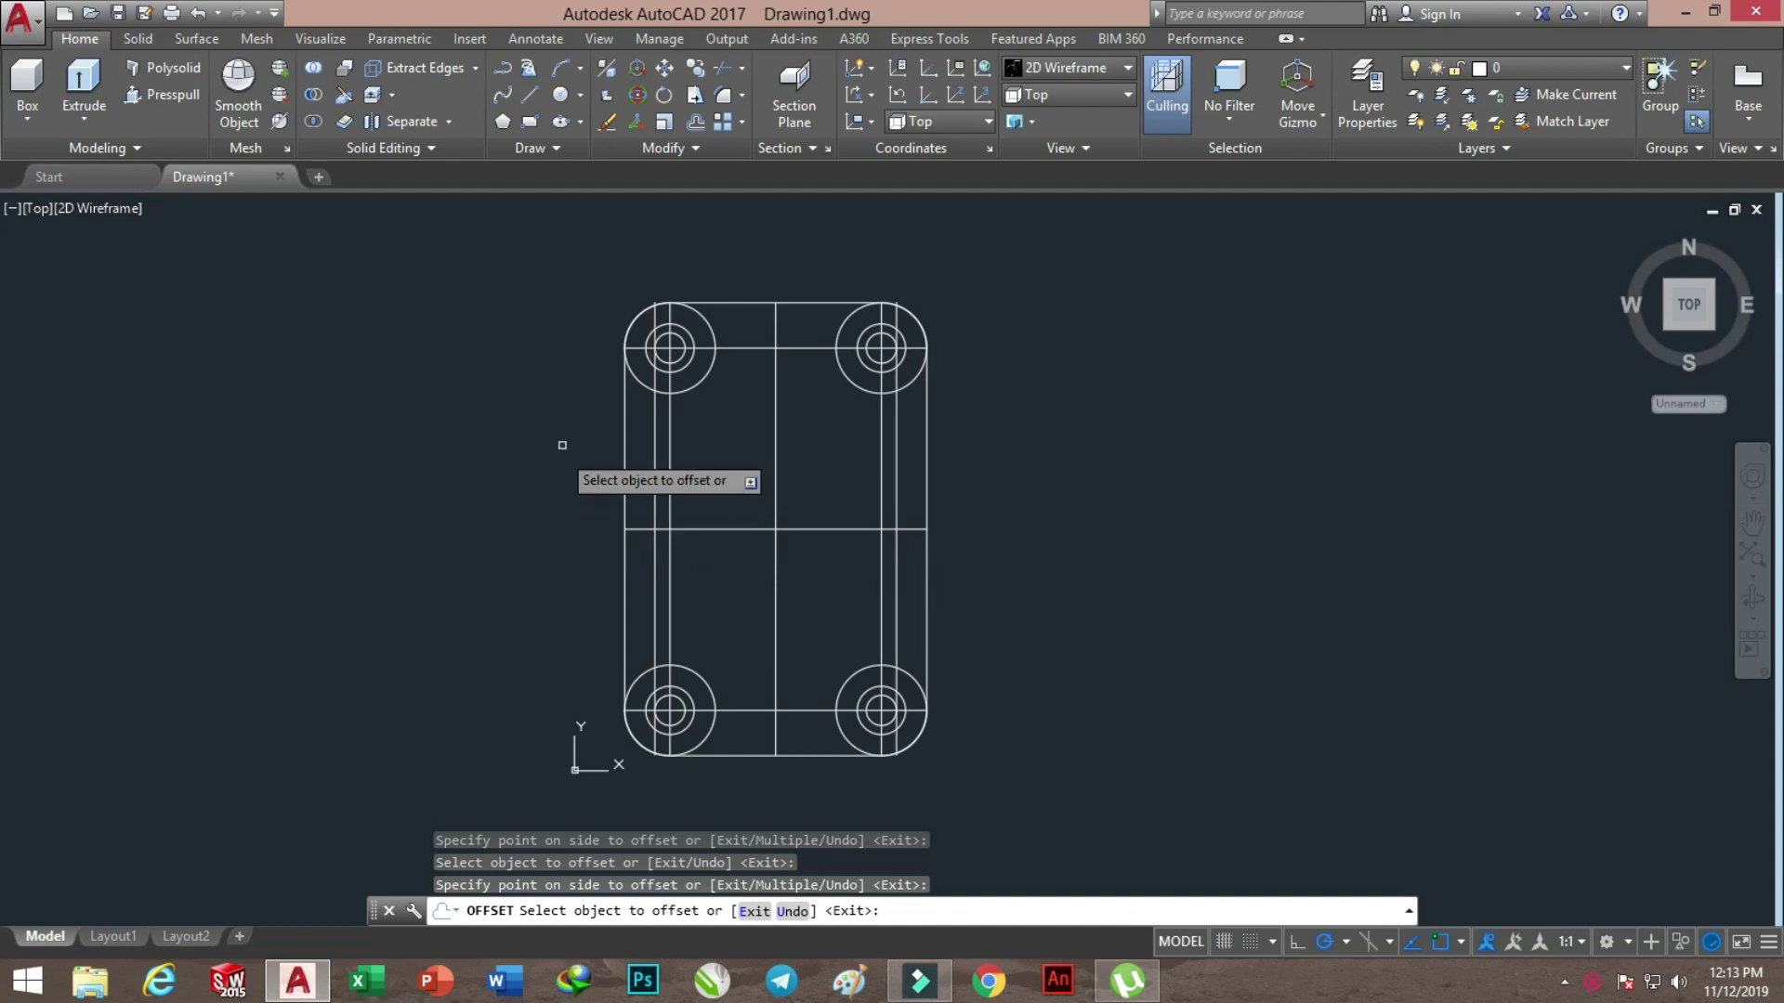
Offset the plate's right edge line 160 to the left
{"action": "left_click", "coordinate": [695, 122]}
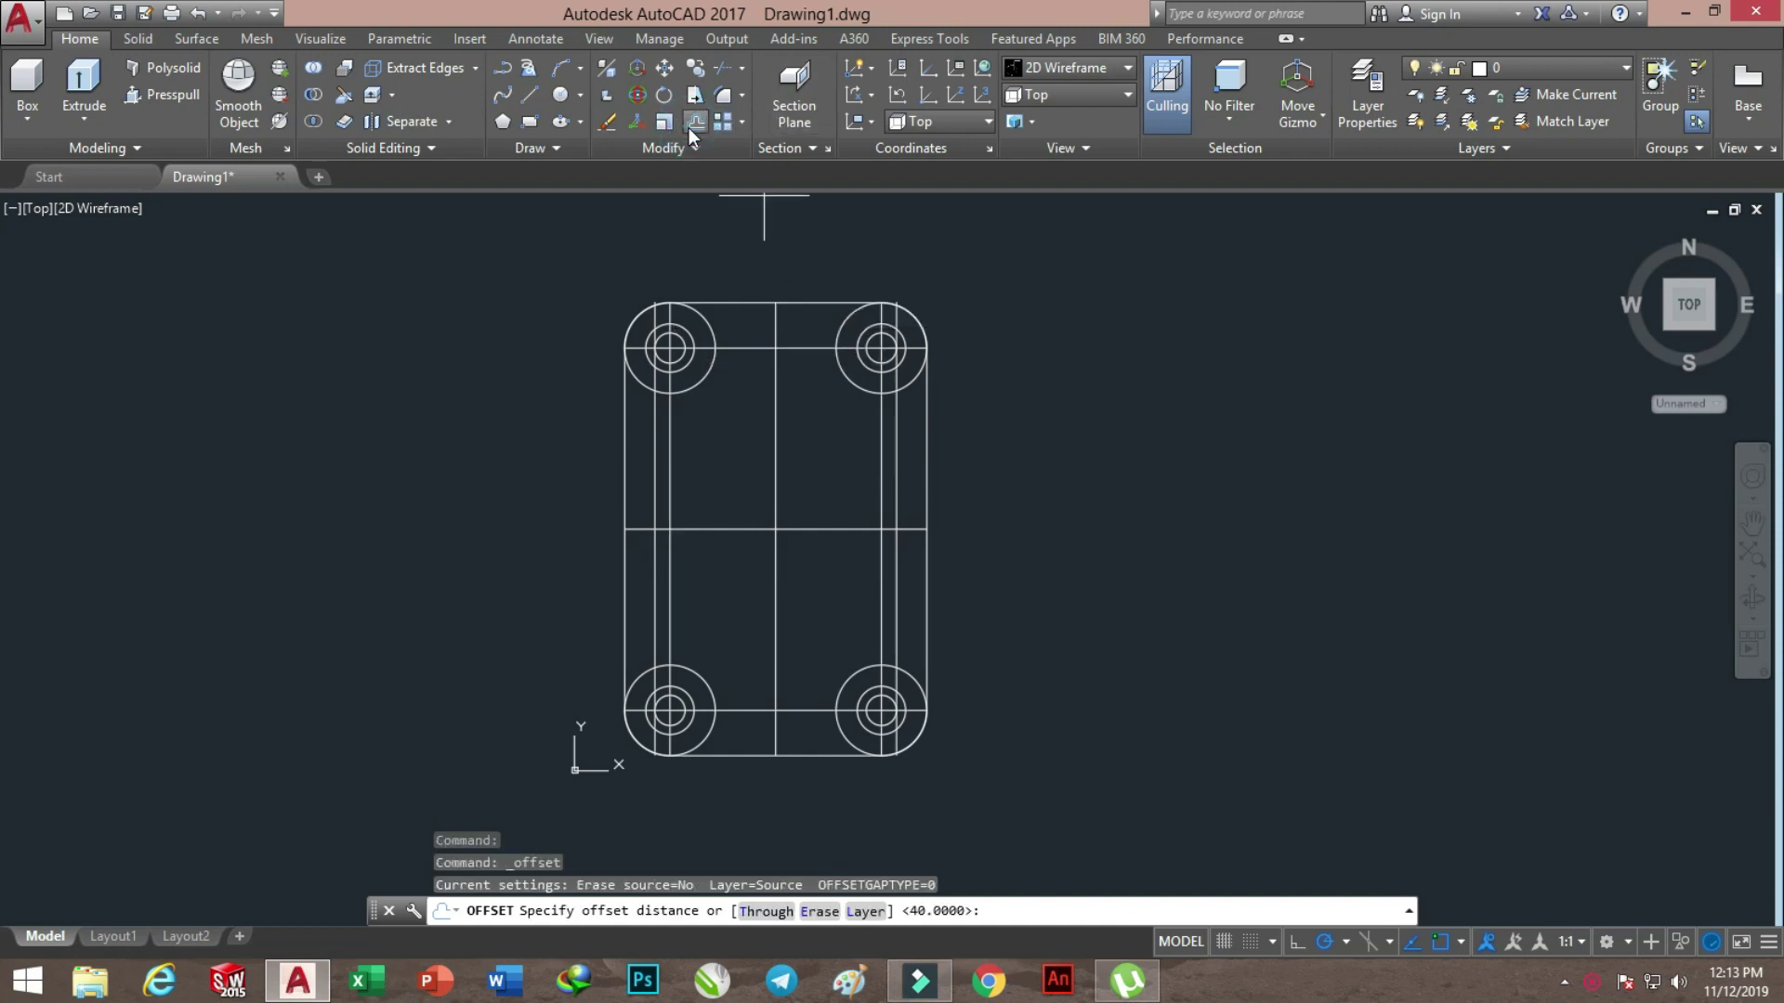
{"action": "type", "text": "10"}
{"action": "key", "text": "Return"}
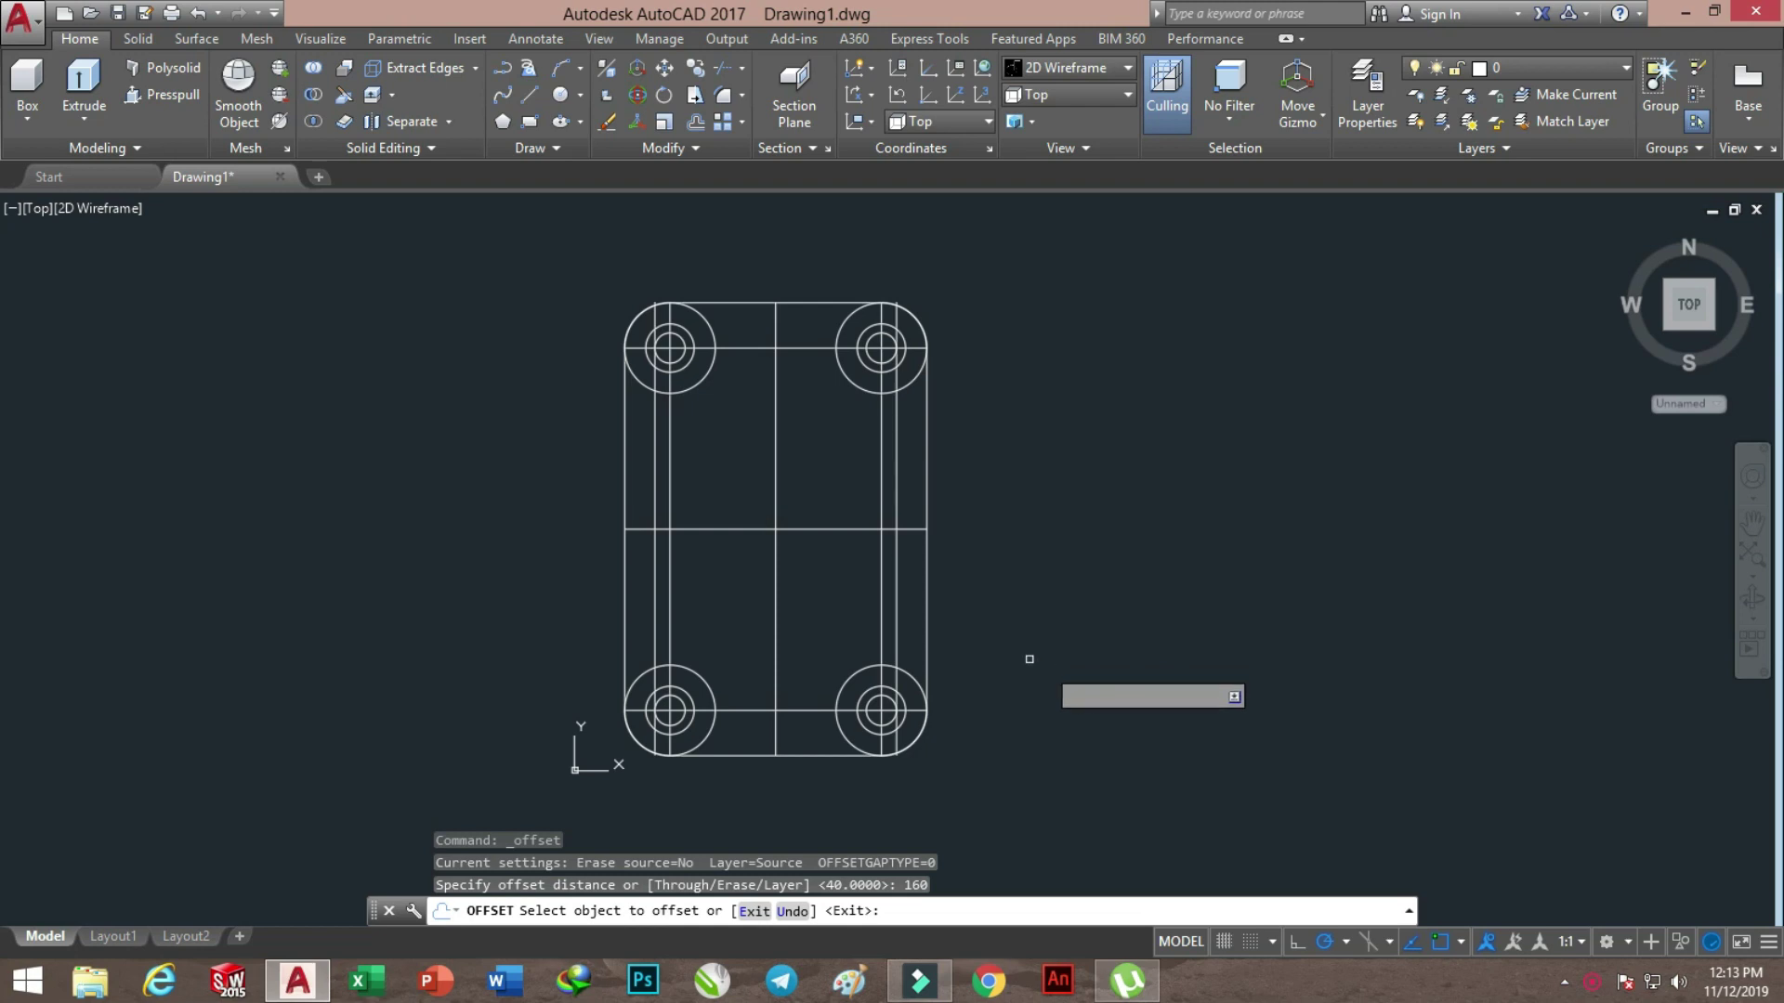
{"action": "left_click", "coordinate": [897, 562]}
{"action": "left_click", "coordinate": [518, 558]}
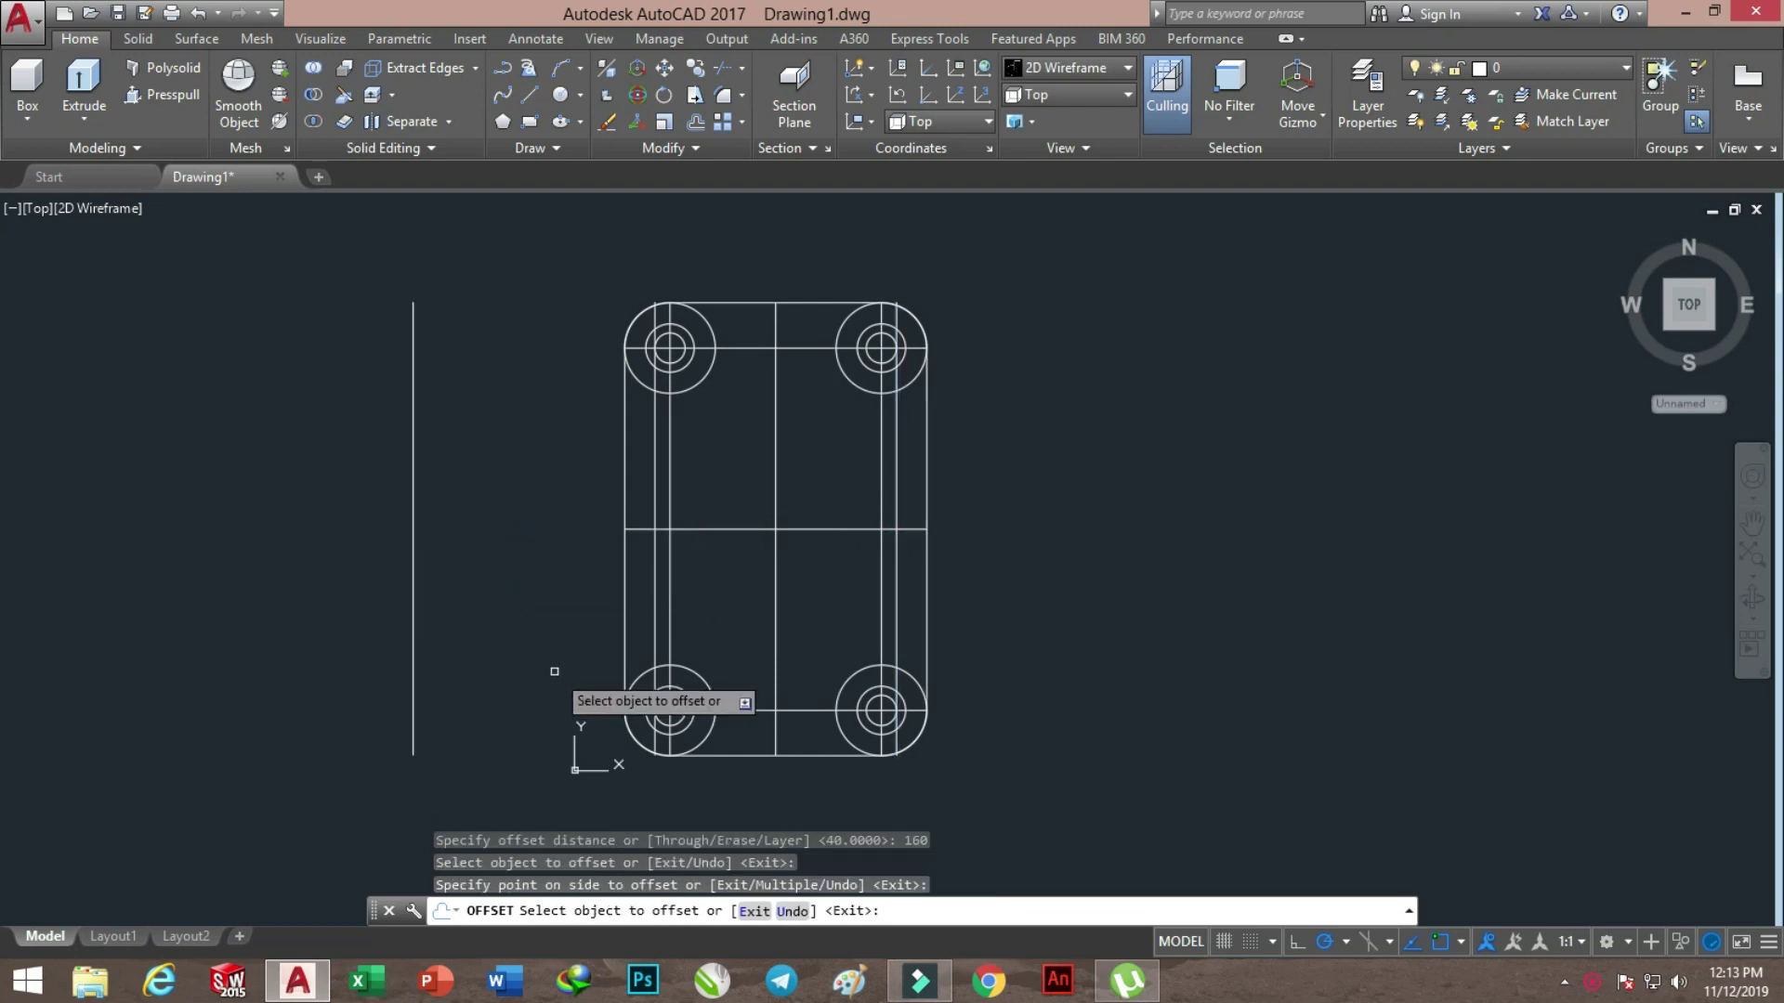
Extend the horizontal centre line left to the new 160-offset vertical line
{"action": "left_click", "coordinate": [740, 67]}
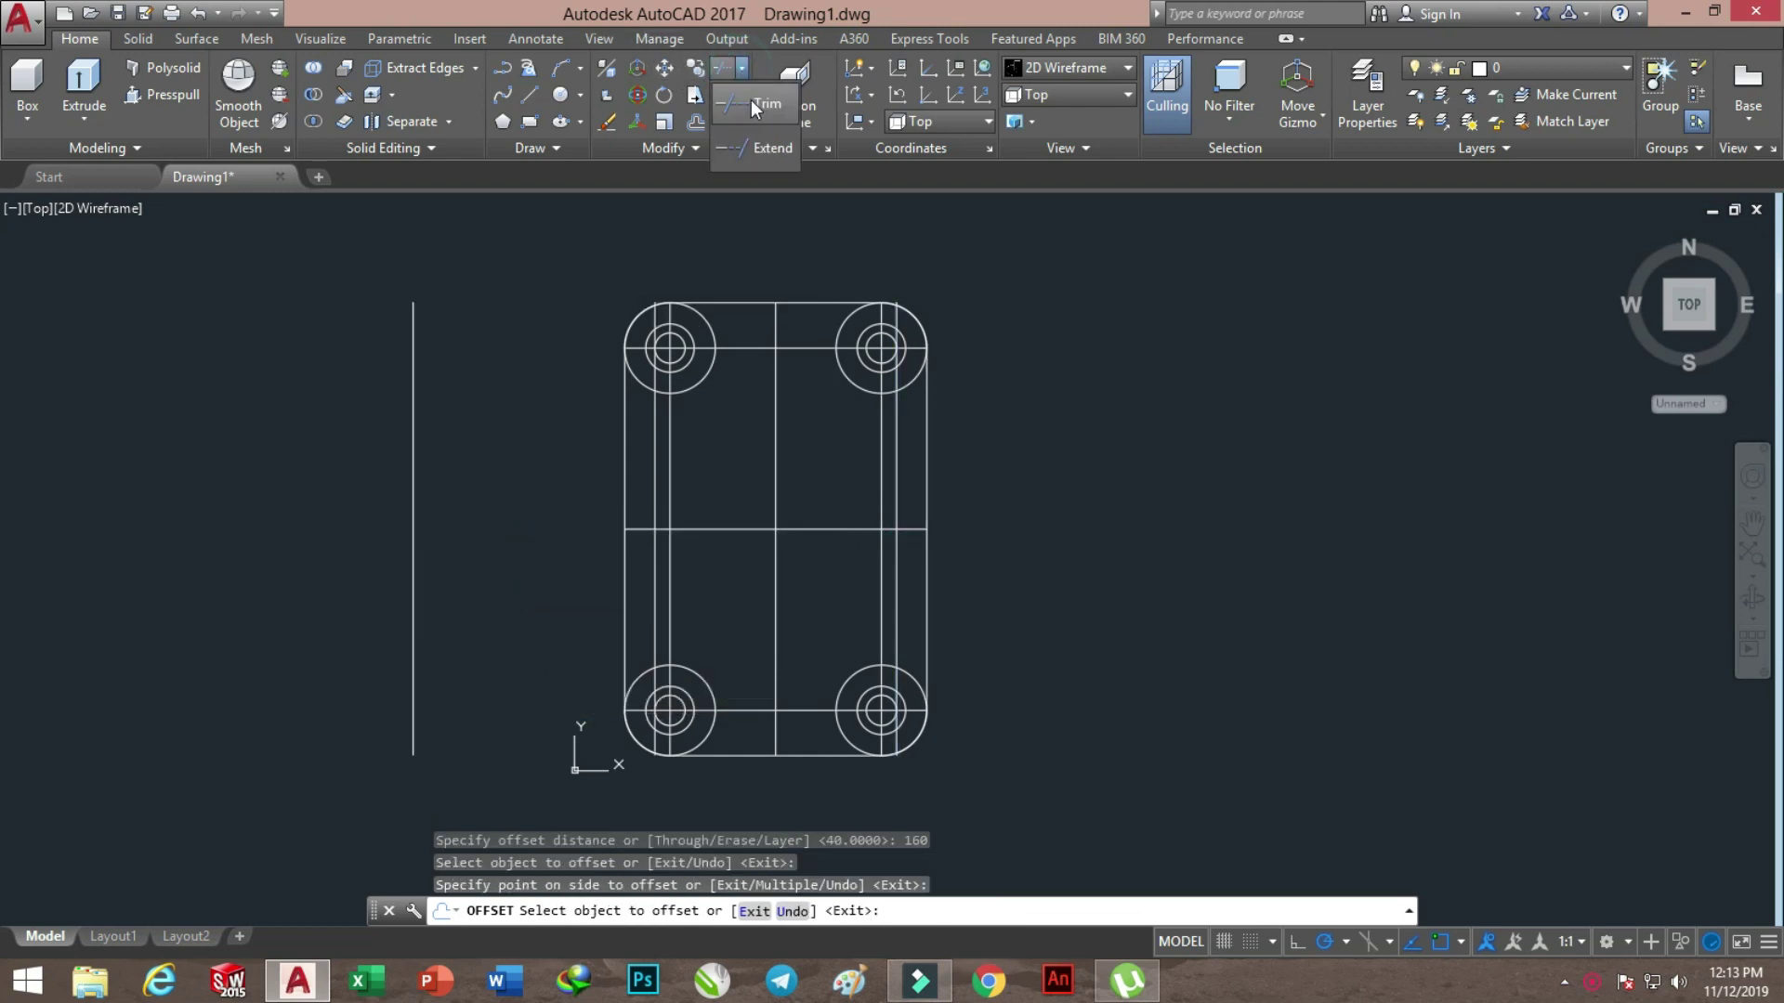
{"action": "left_click", "coordinate": [727, 147]}
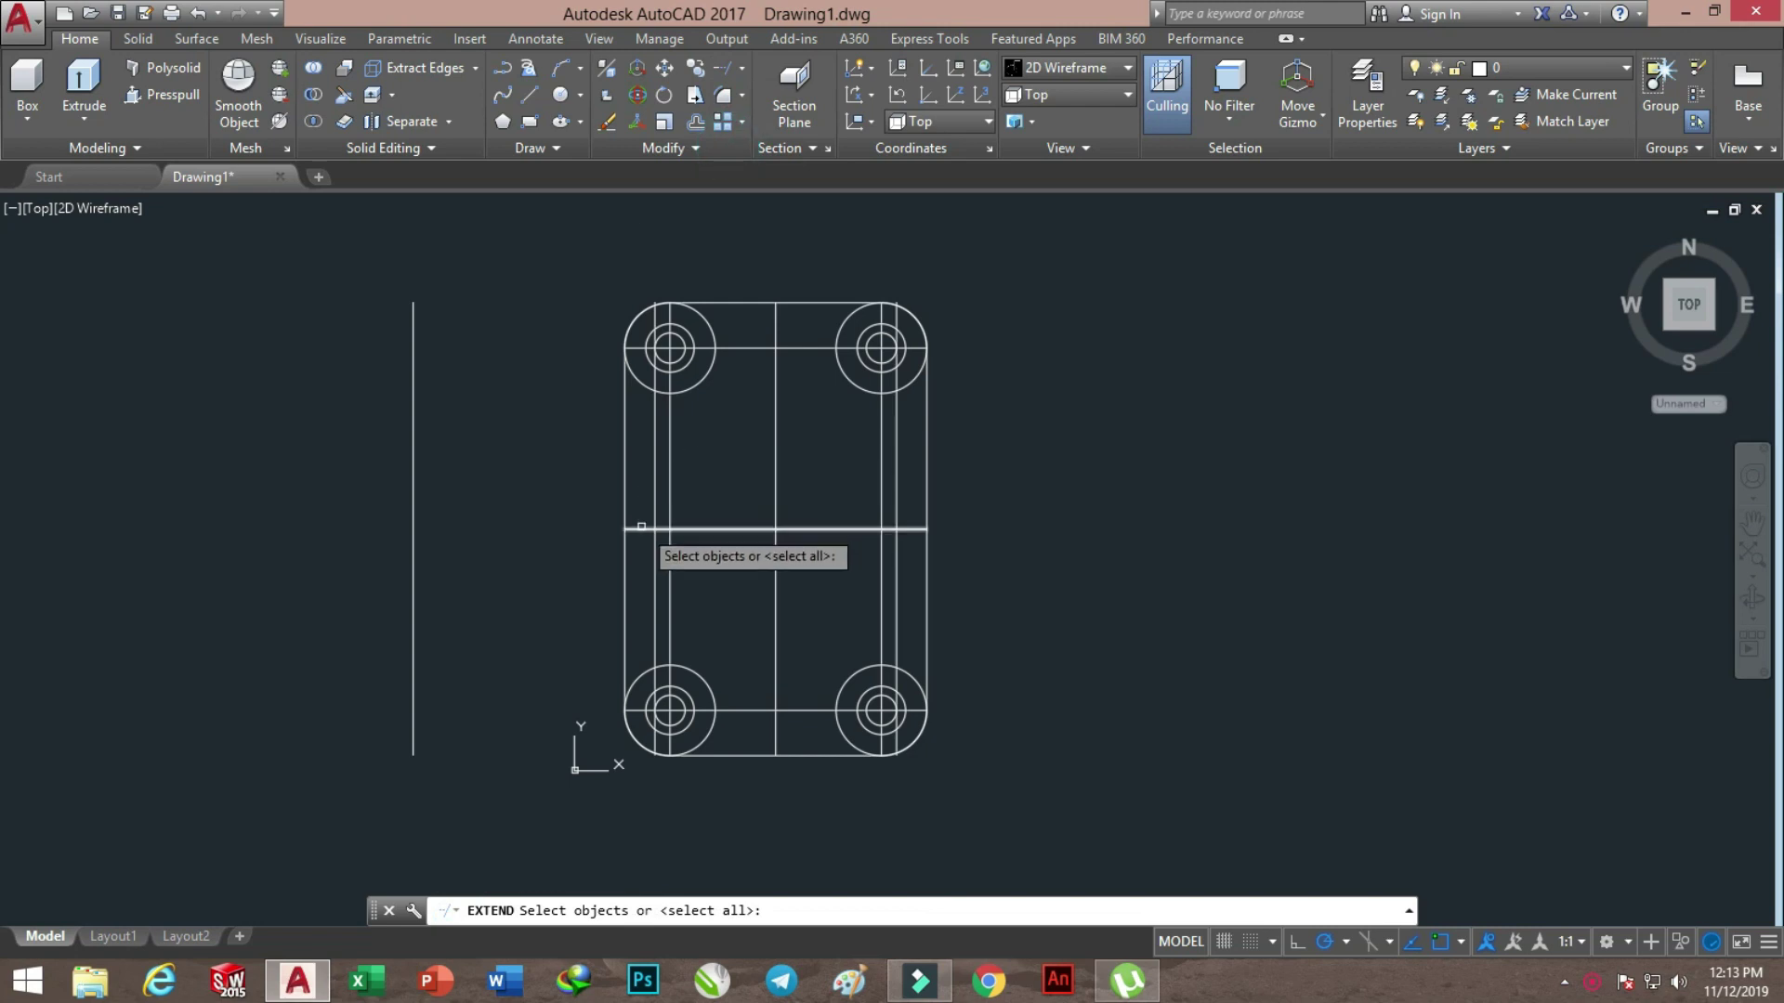
{"action": "left_click", "coordinate": [636, 527]}
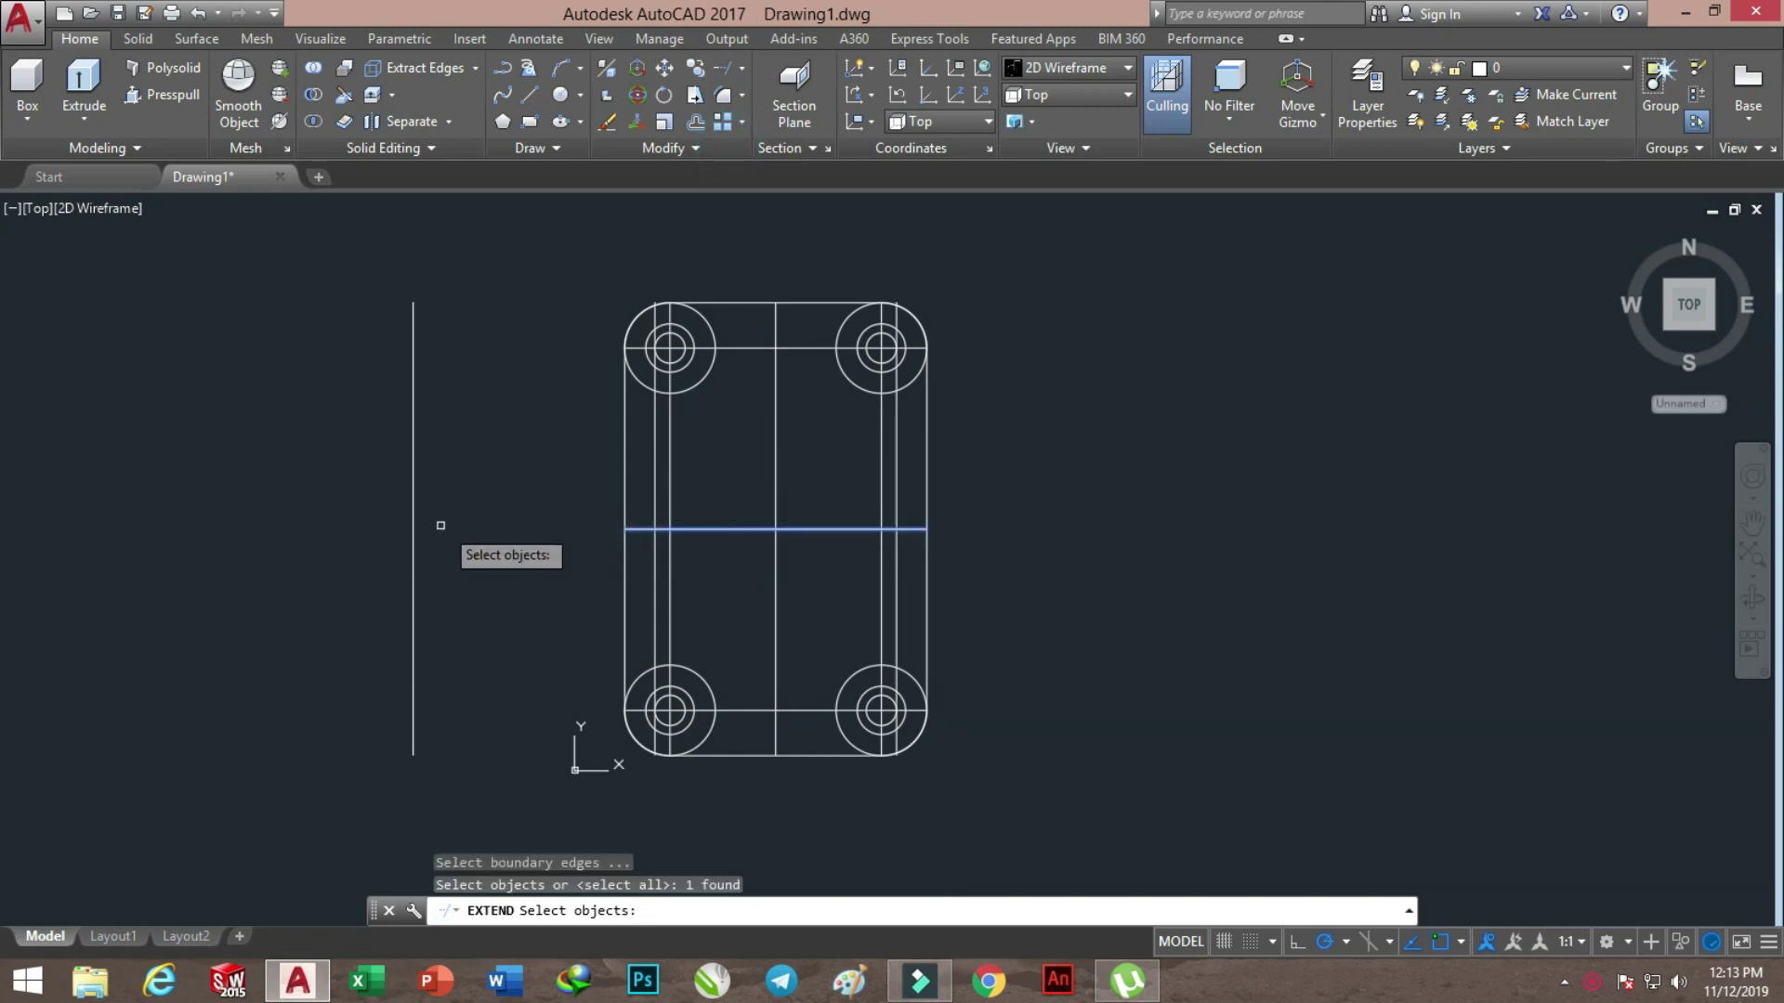
{"action": "left_click", "coordinate": [412, 527]}
{"action": "key", "text": "Return"}
{"action": "left_click", "coordinate": [629, 529]}
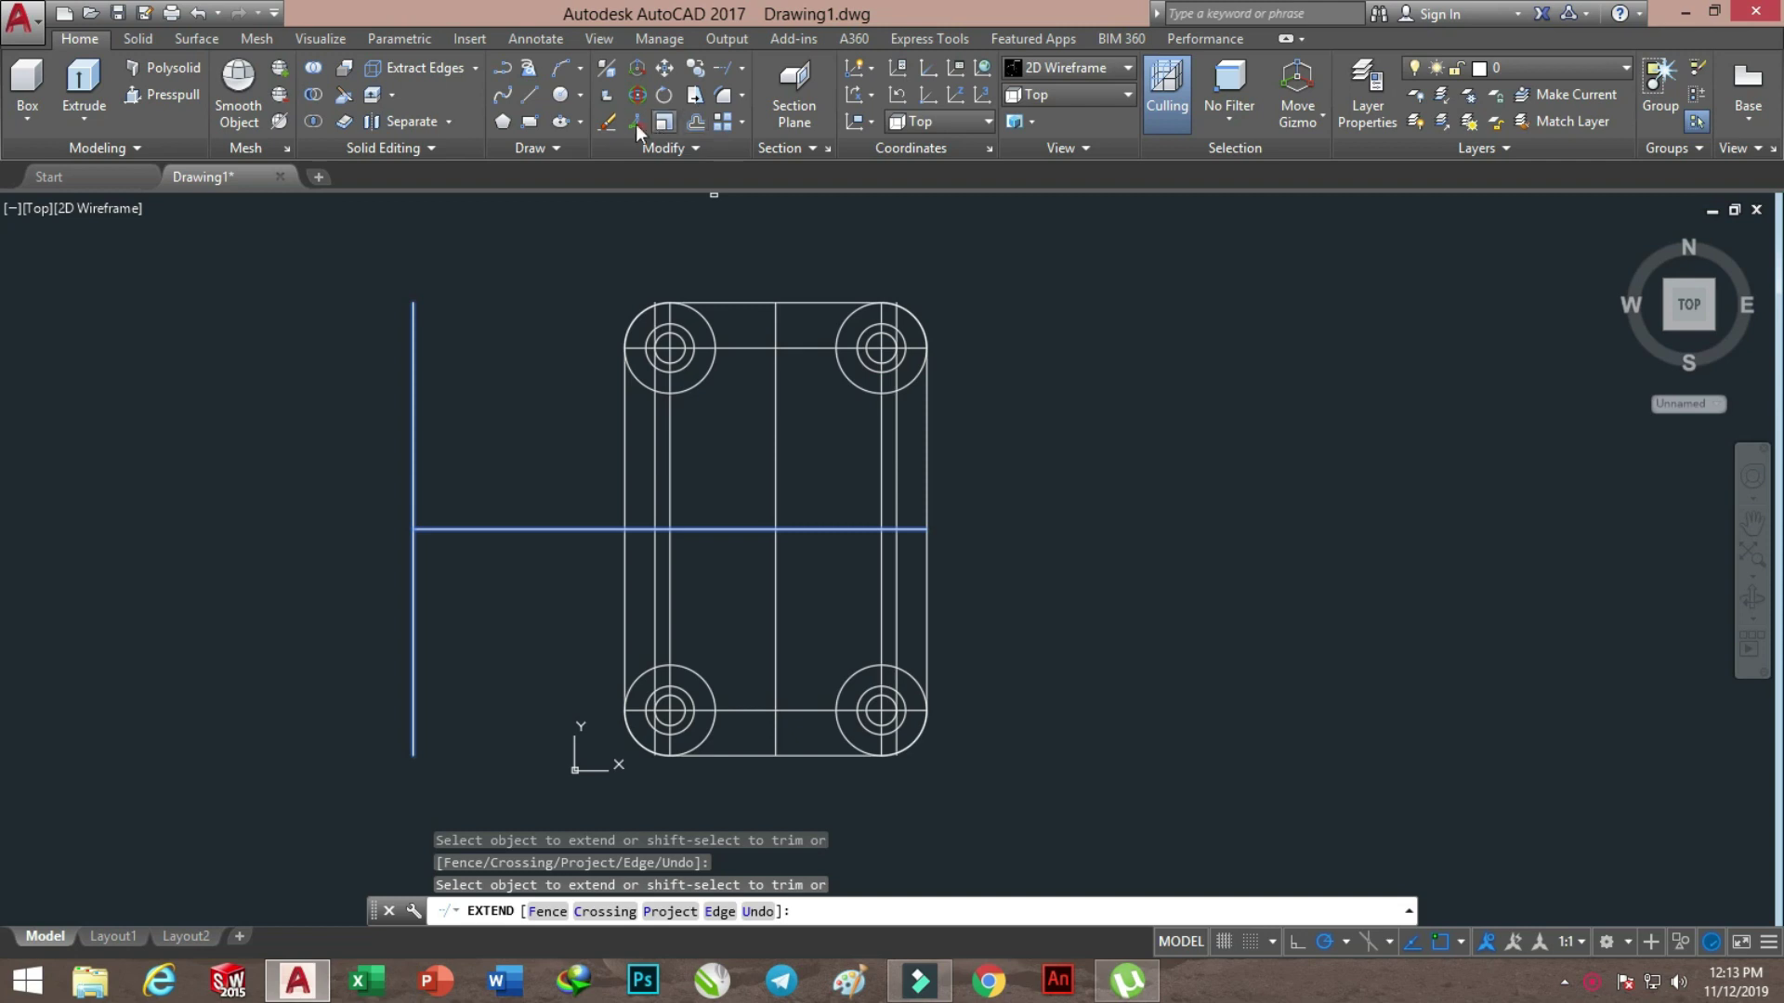
{"action": "left_click", "coordinate": [580, 98]}
Draw a radius-160 circle centred on the far-left line intersection
{"action": "left_click", "coordinate": [569, 123]}
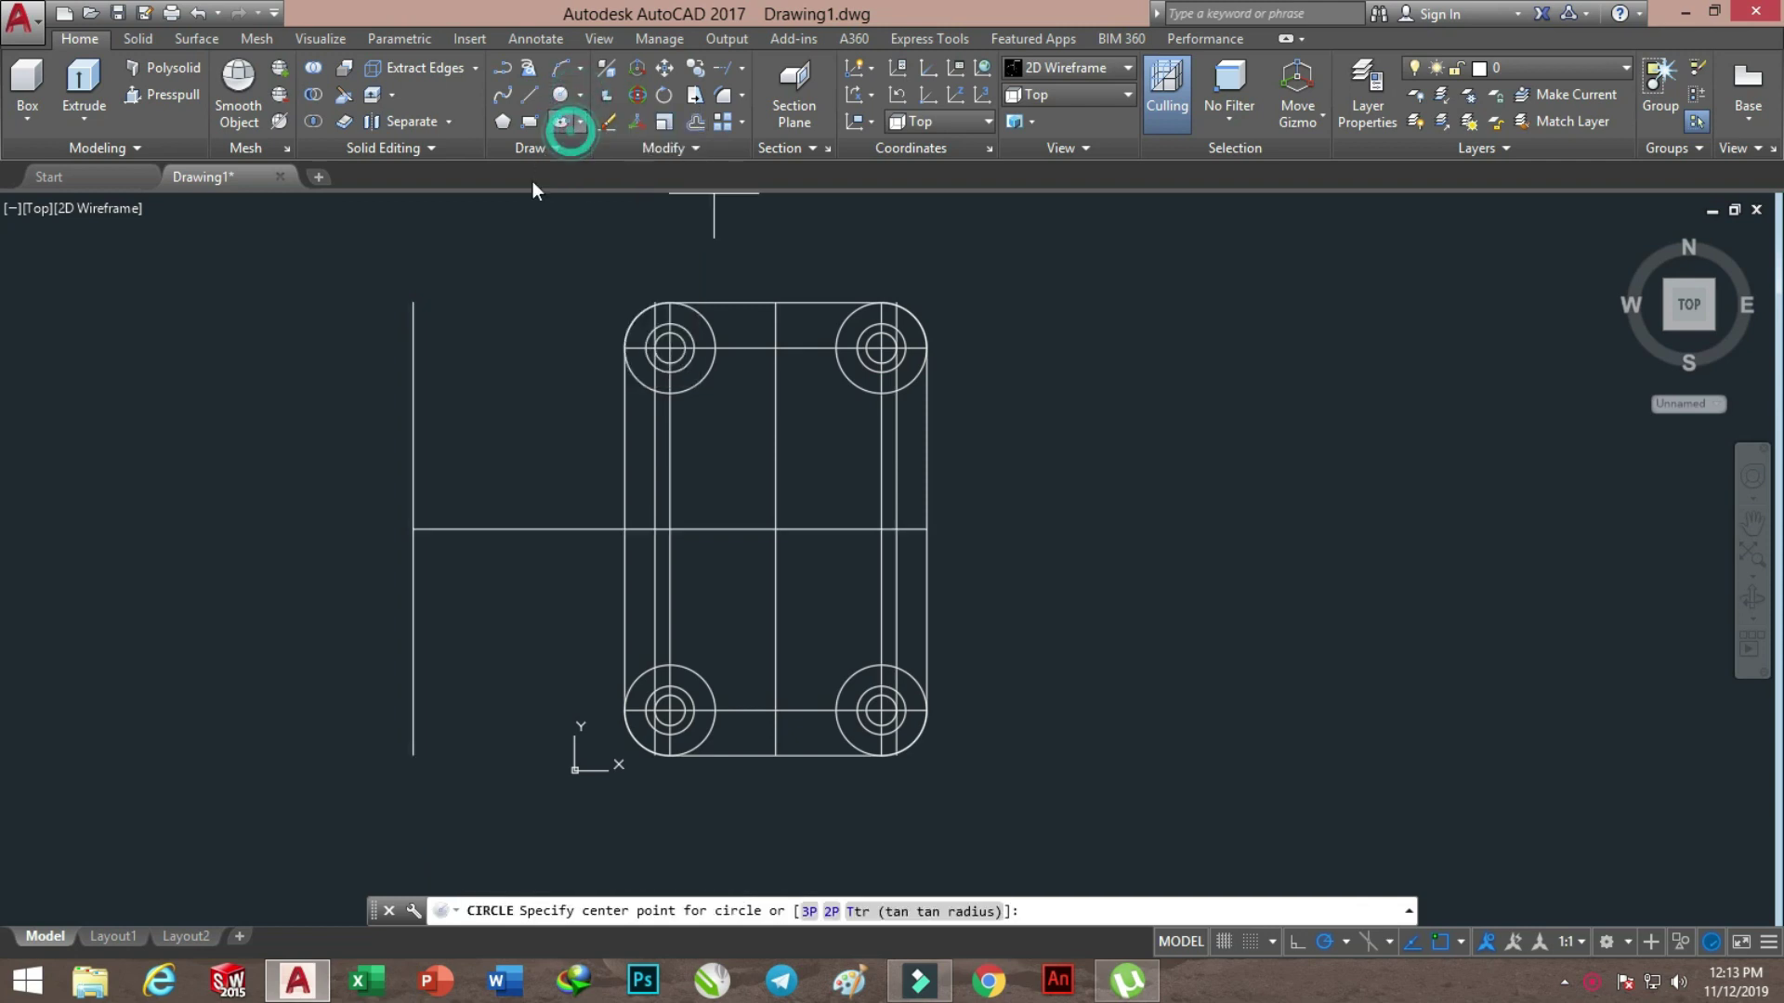
{"action": "left_click", "coordinate": [413, 528]}
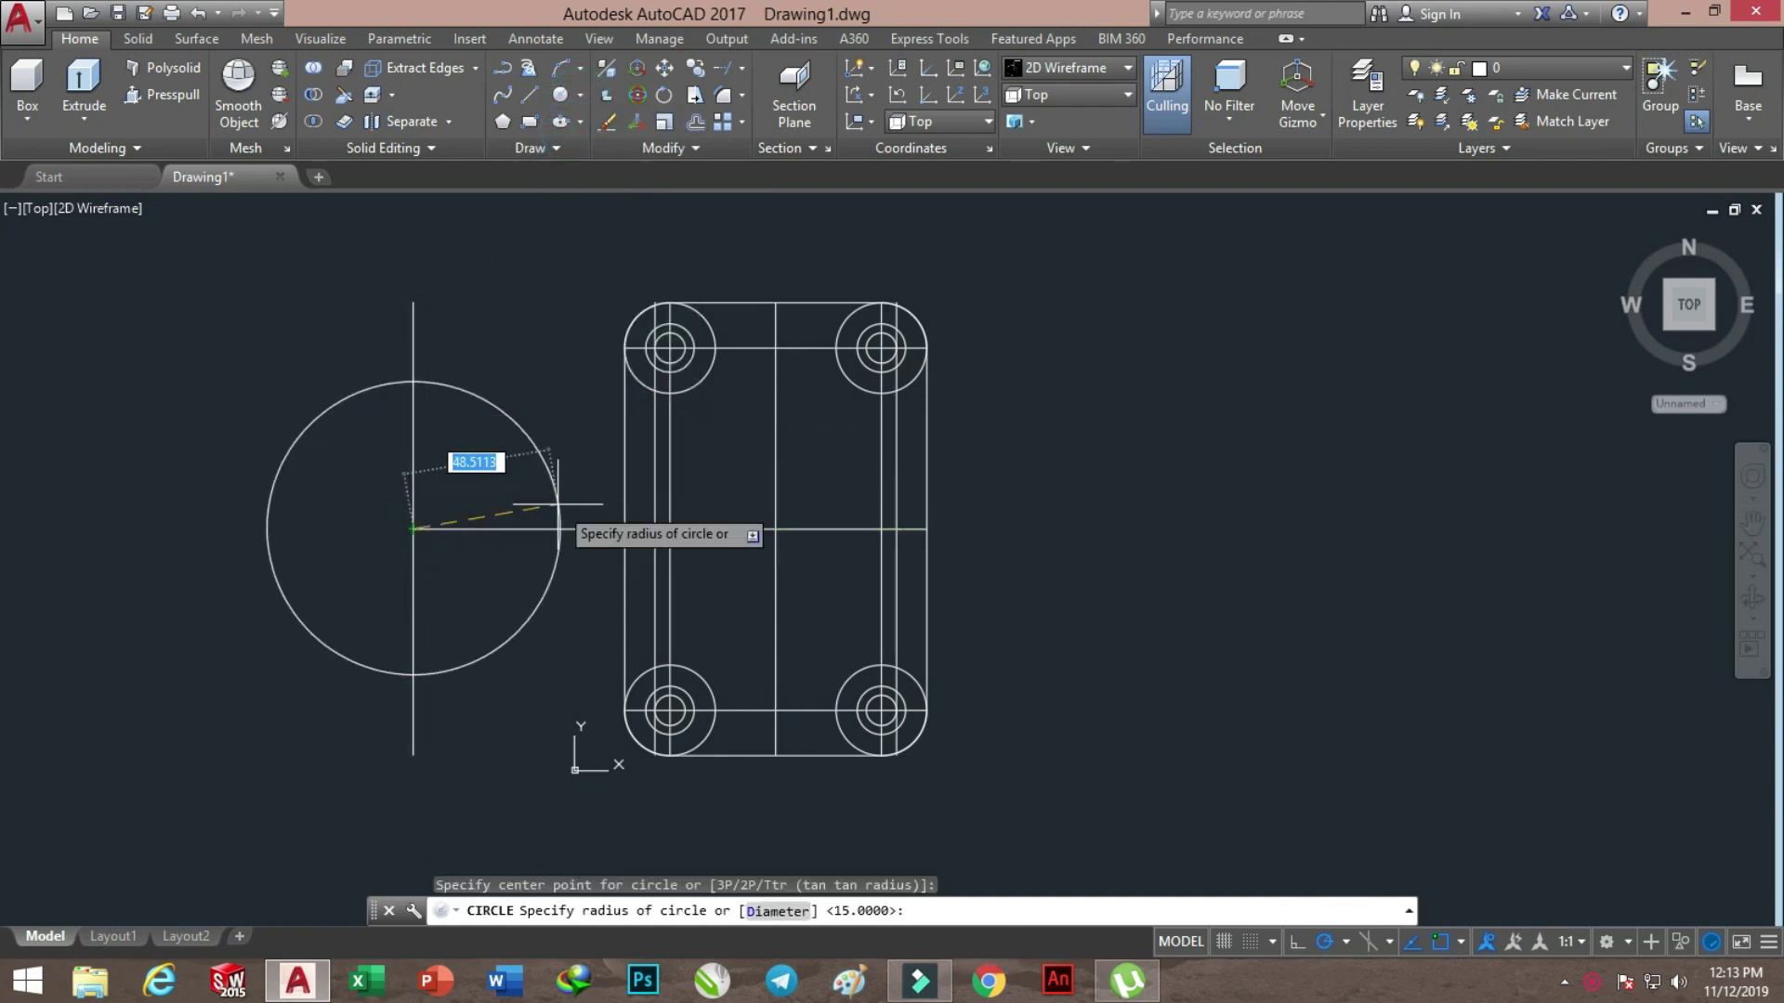
{"action": "type", "text": "160"}
{"action": "key", "text": "Return"}
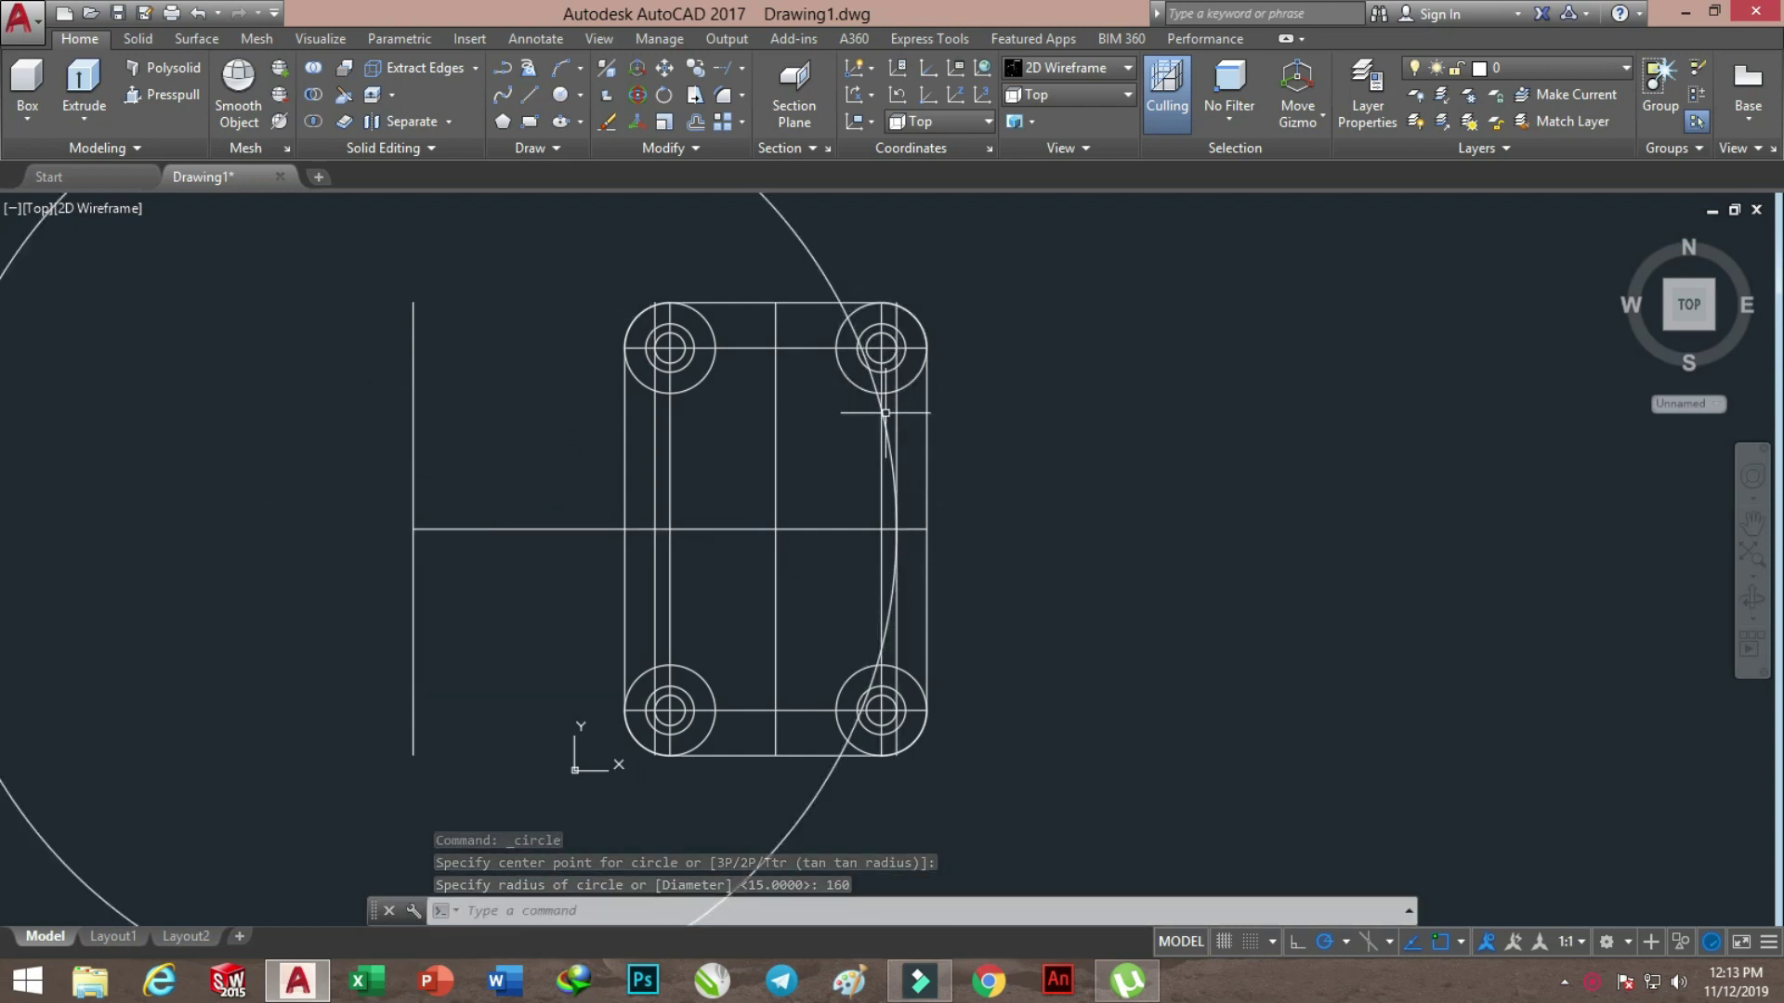
Delete six selected guide lines, then undo that deletion
{"action": "scroll", "coordinate": [886, 381], "scroll_direction": "up", "scroll_amount": 2}
{"action": "left_click", "coordinate": [879, 502]}
{"action": "left_click", "coordinate": [902, 487]}
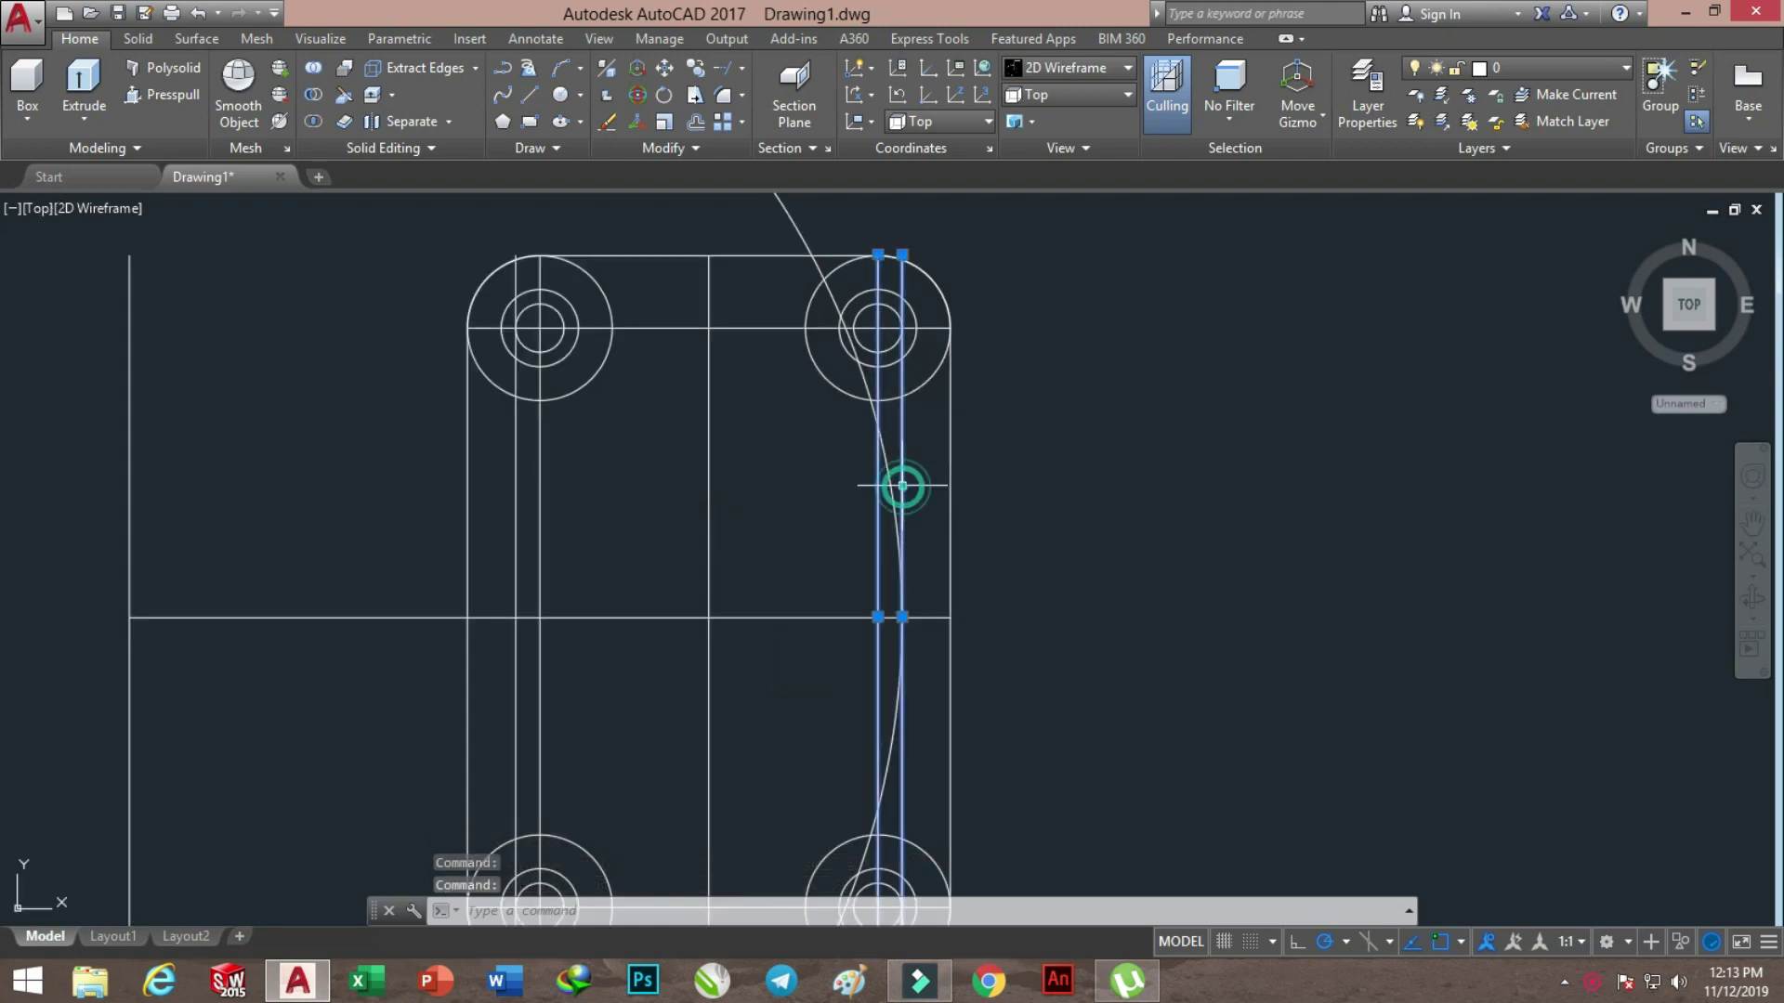
{"action": "left_click", "coordinate": [542, 483]}
{"action": "left_click", "coordinate": [517, 483]}
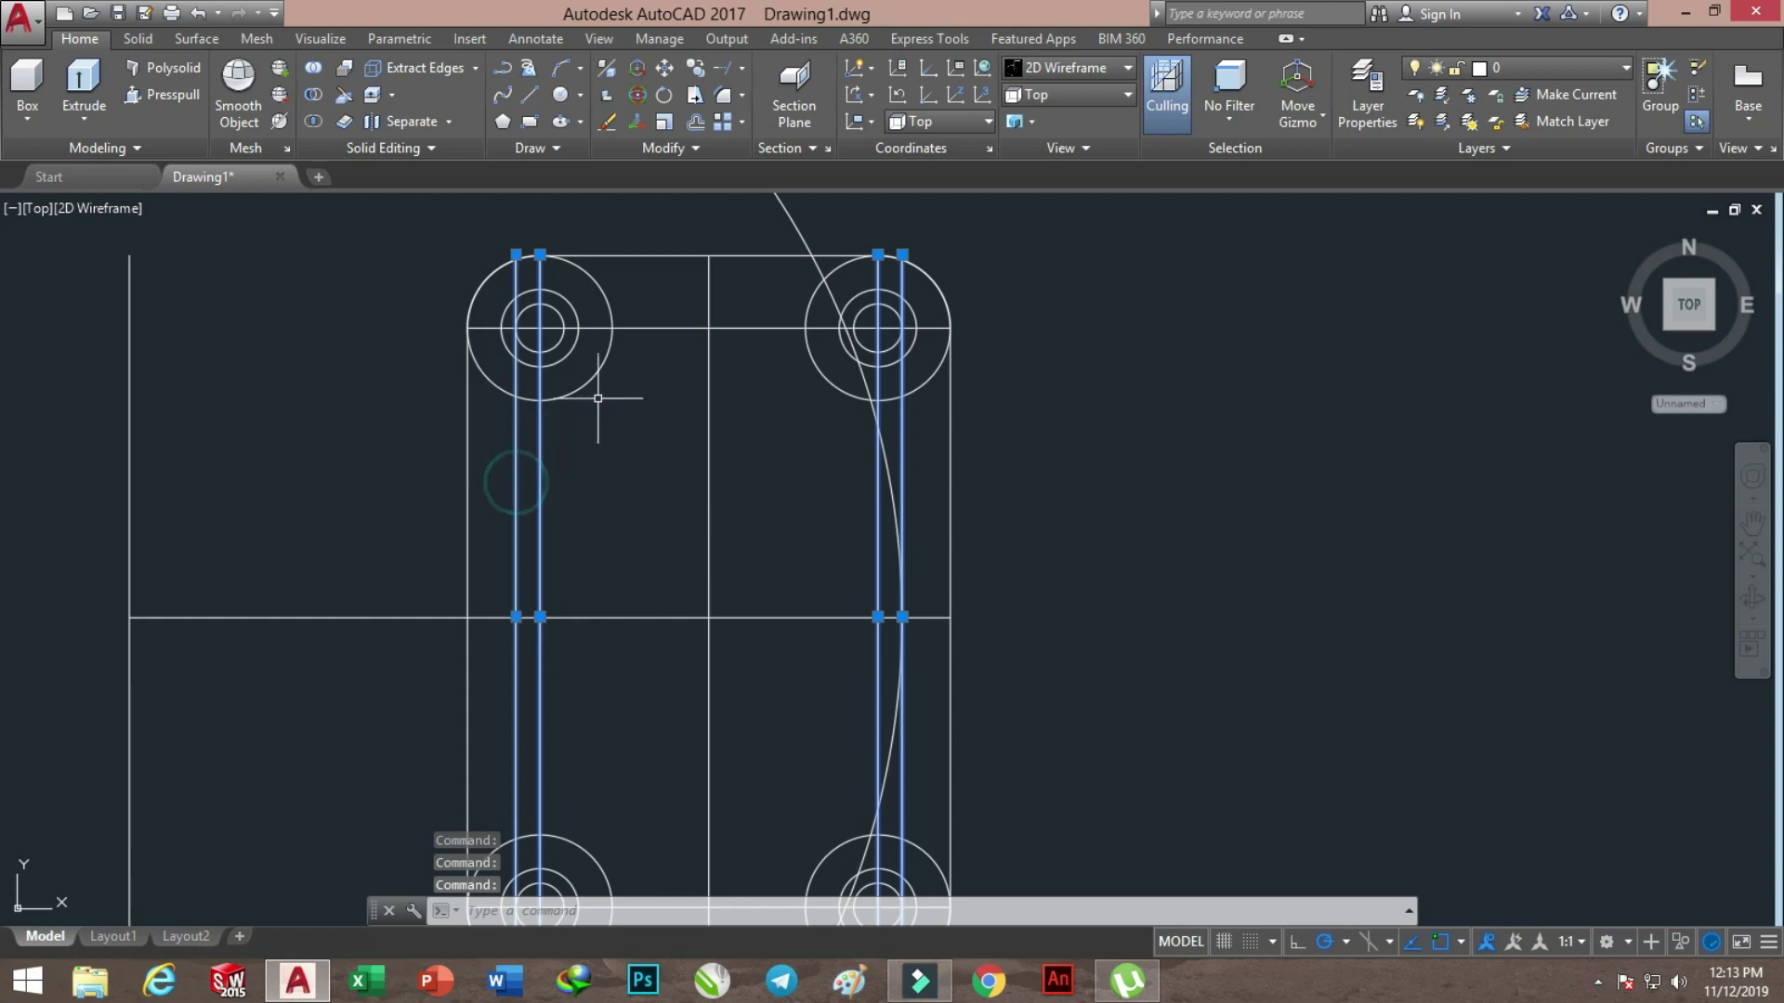
{"action": "left_click", "coordinate": [639, 328]}
{"action": "scroll", "coordinate": [667, 362], "scroll_direction": "down", "scroll_amount": 5}
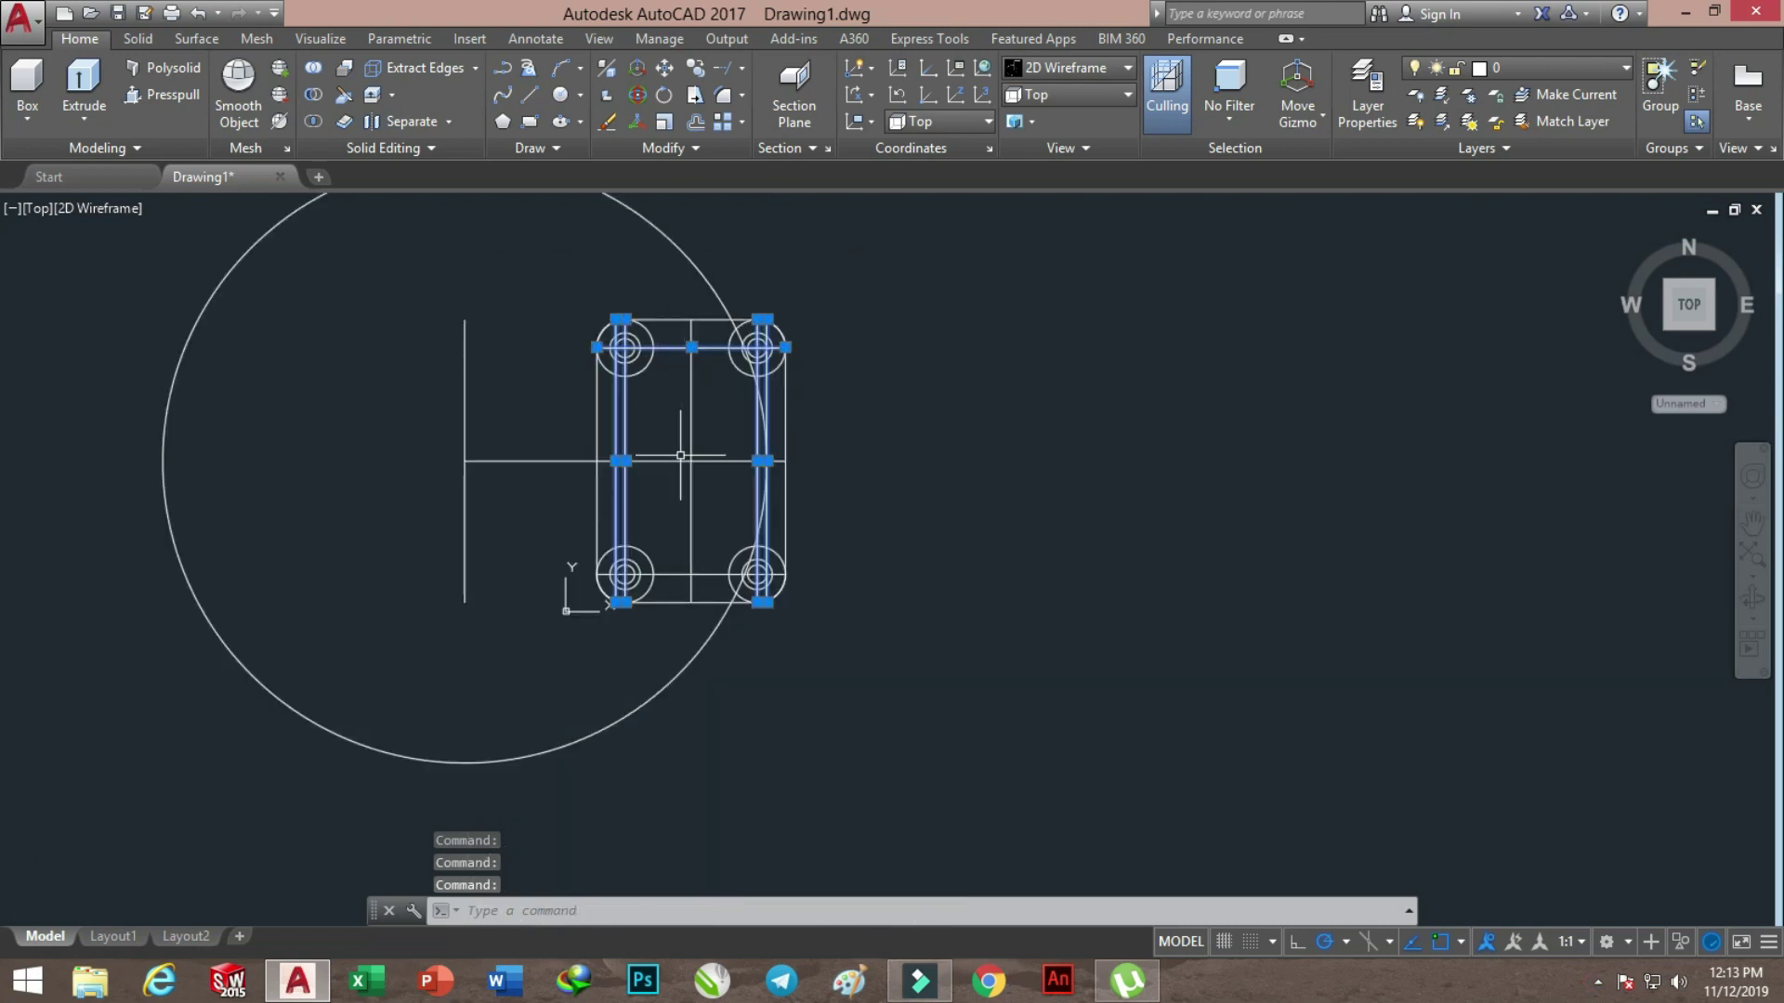
{"action": "scroll", "coordinate": [660, 576], "scroll_direction": "up", "scroll_amount": 3}
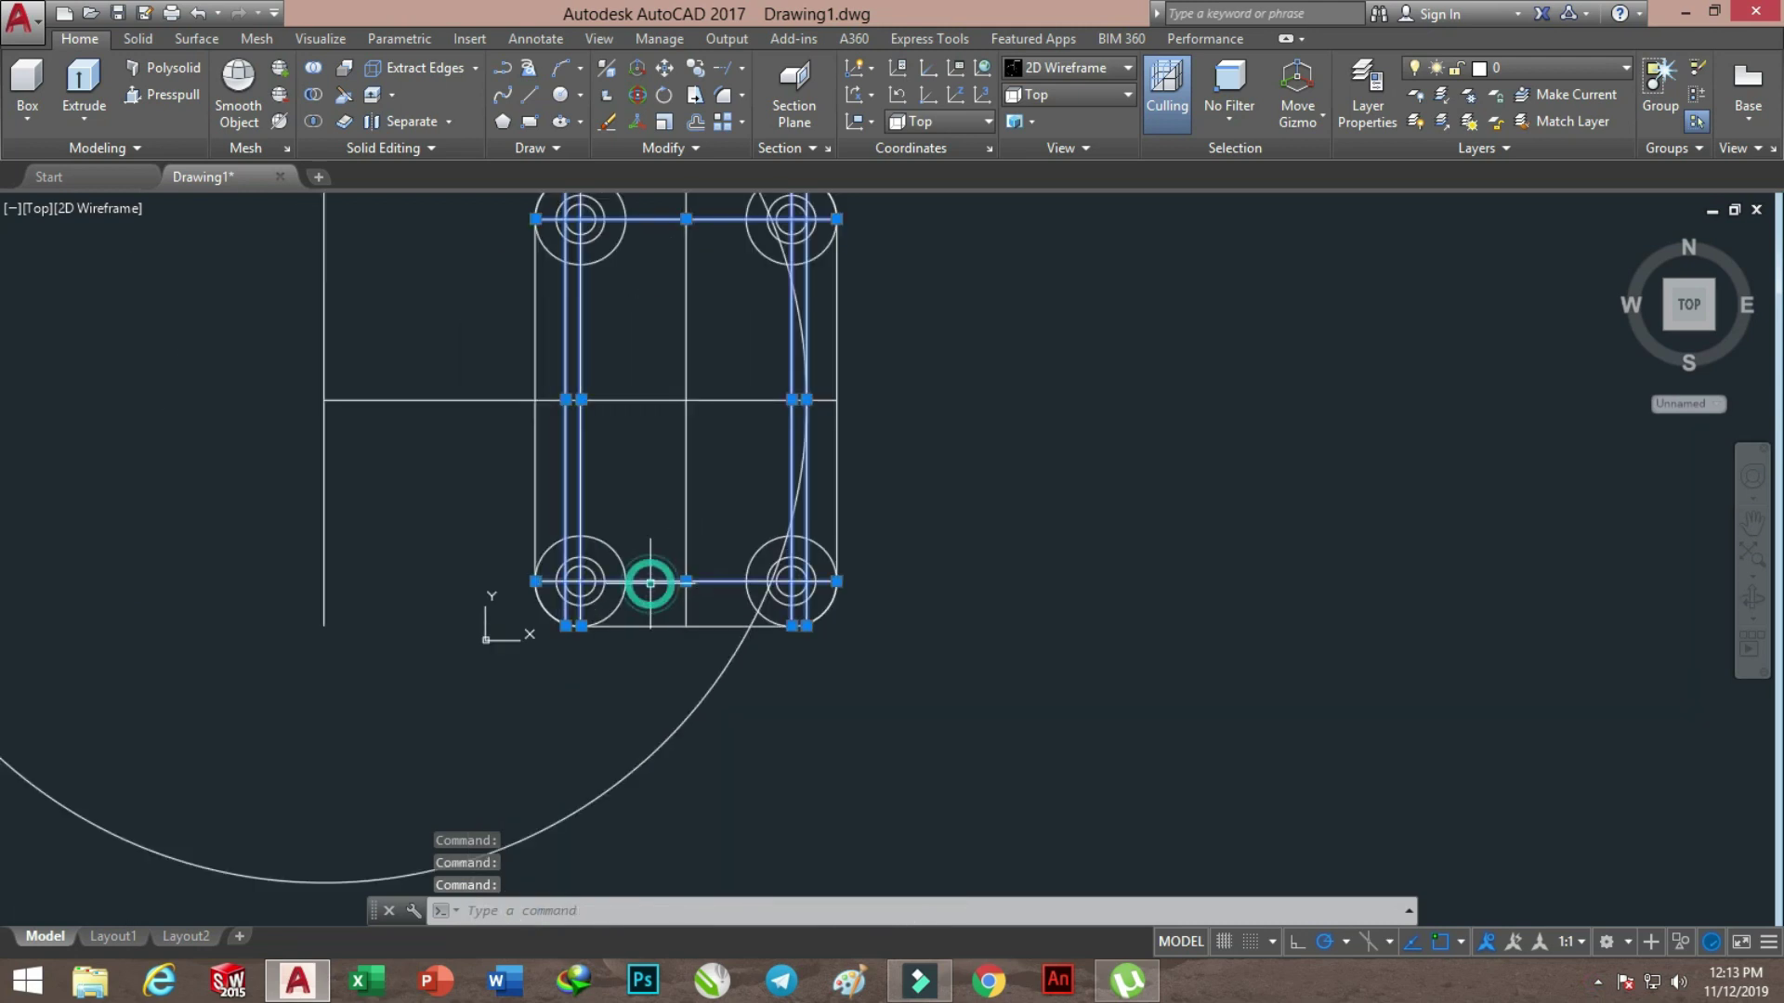
{"action": "key", "text": "Delete"}
{"action": "scroll", "coordinate": [683, 467], "scroll_direction": "down", "scroll_amount": 2}
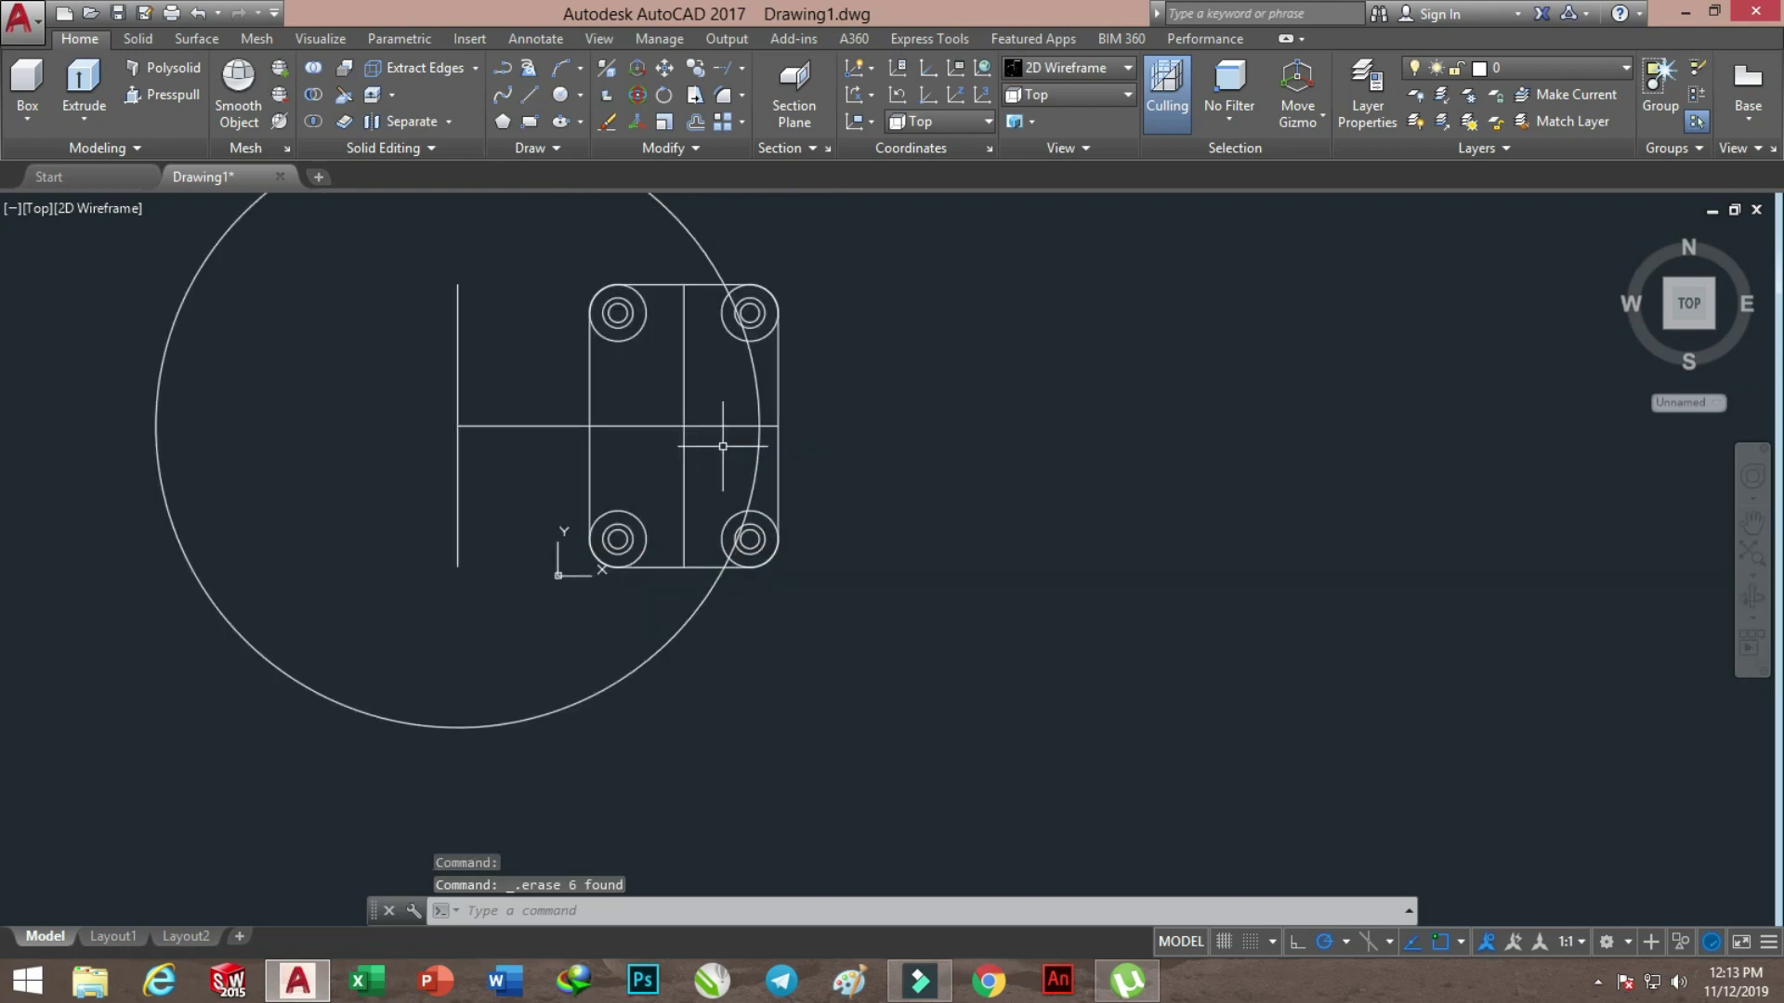
{"action": "scroll", "coordinate": [723, 446], "scroll_direction": "up", "scroll_amount": 2}
{"action": "key", "text": "ctrl+z"}
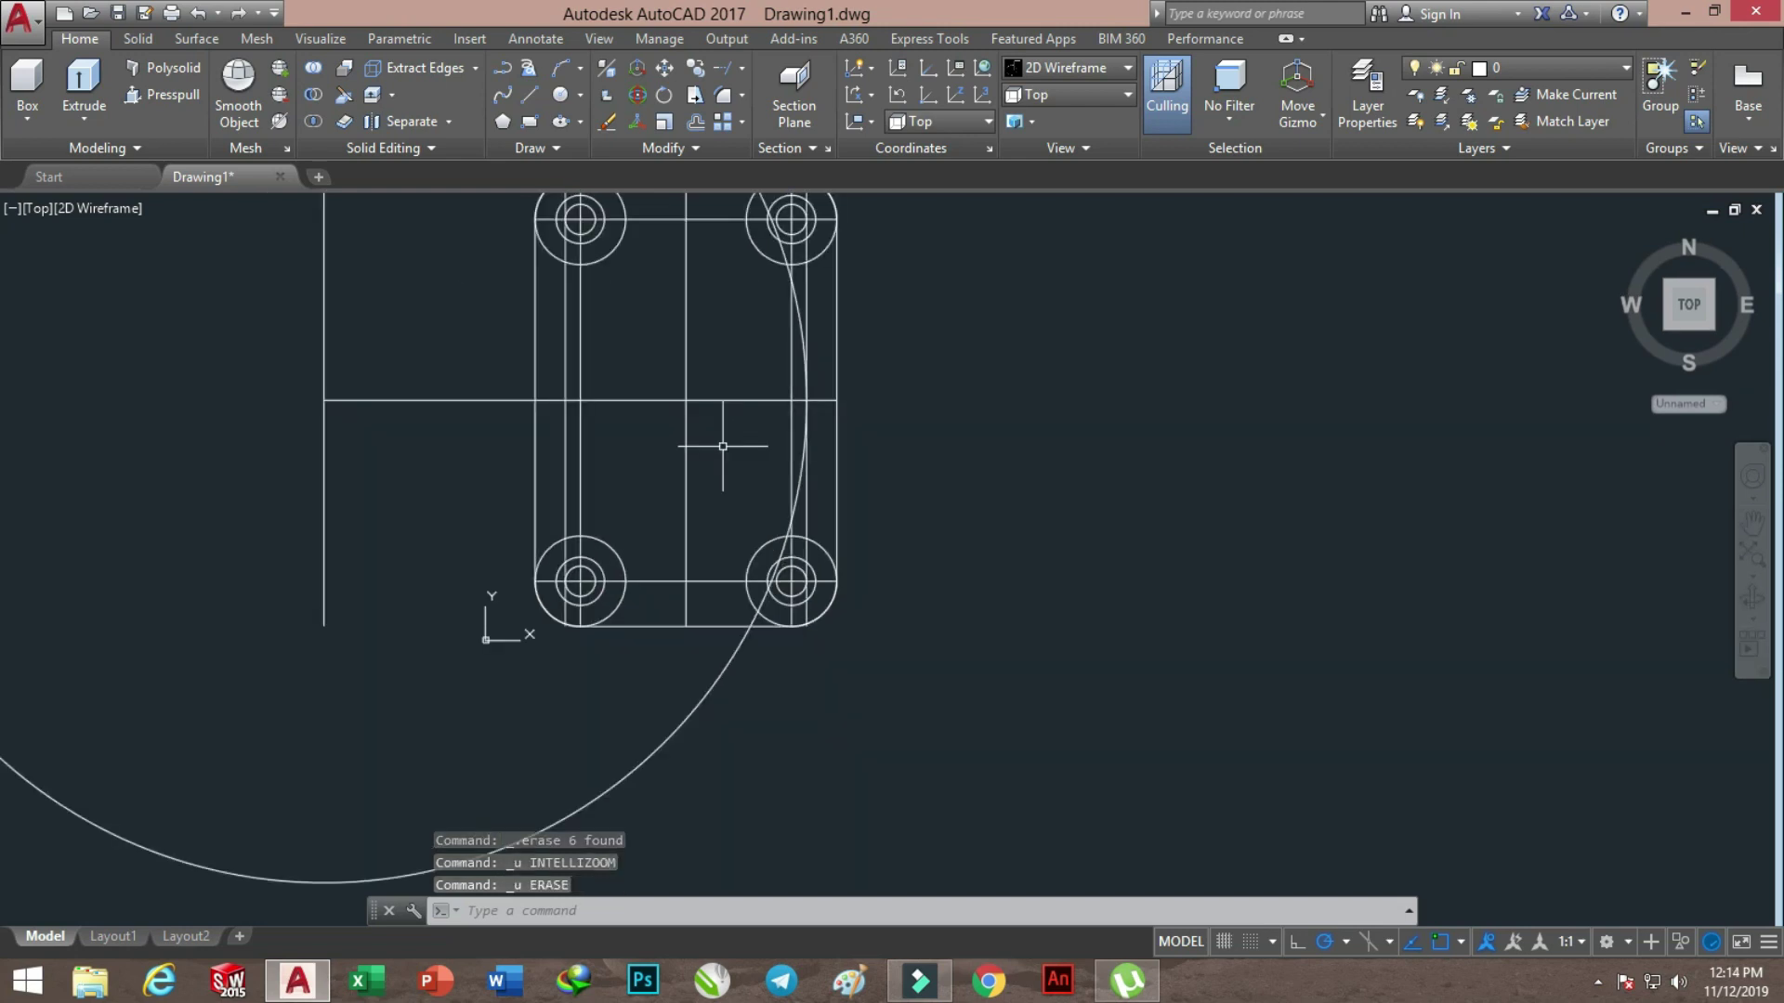
Delete the four inner vertical guide lines beside the bosses, two at a time
{"action": "left_click", "coordinate": [566, 341]}
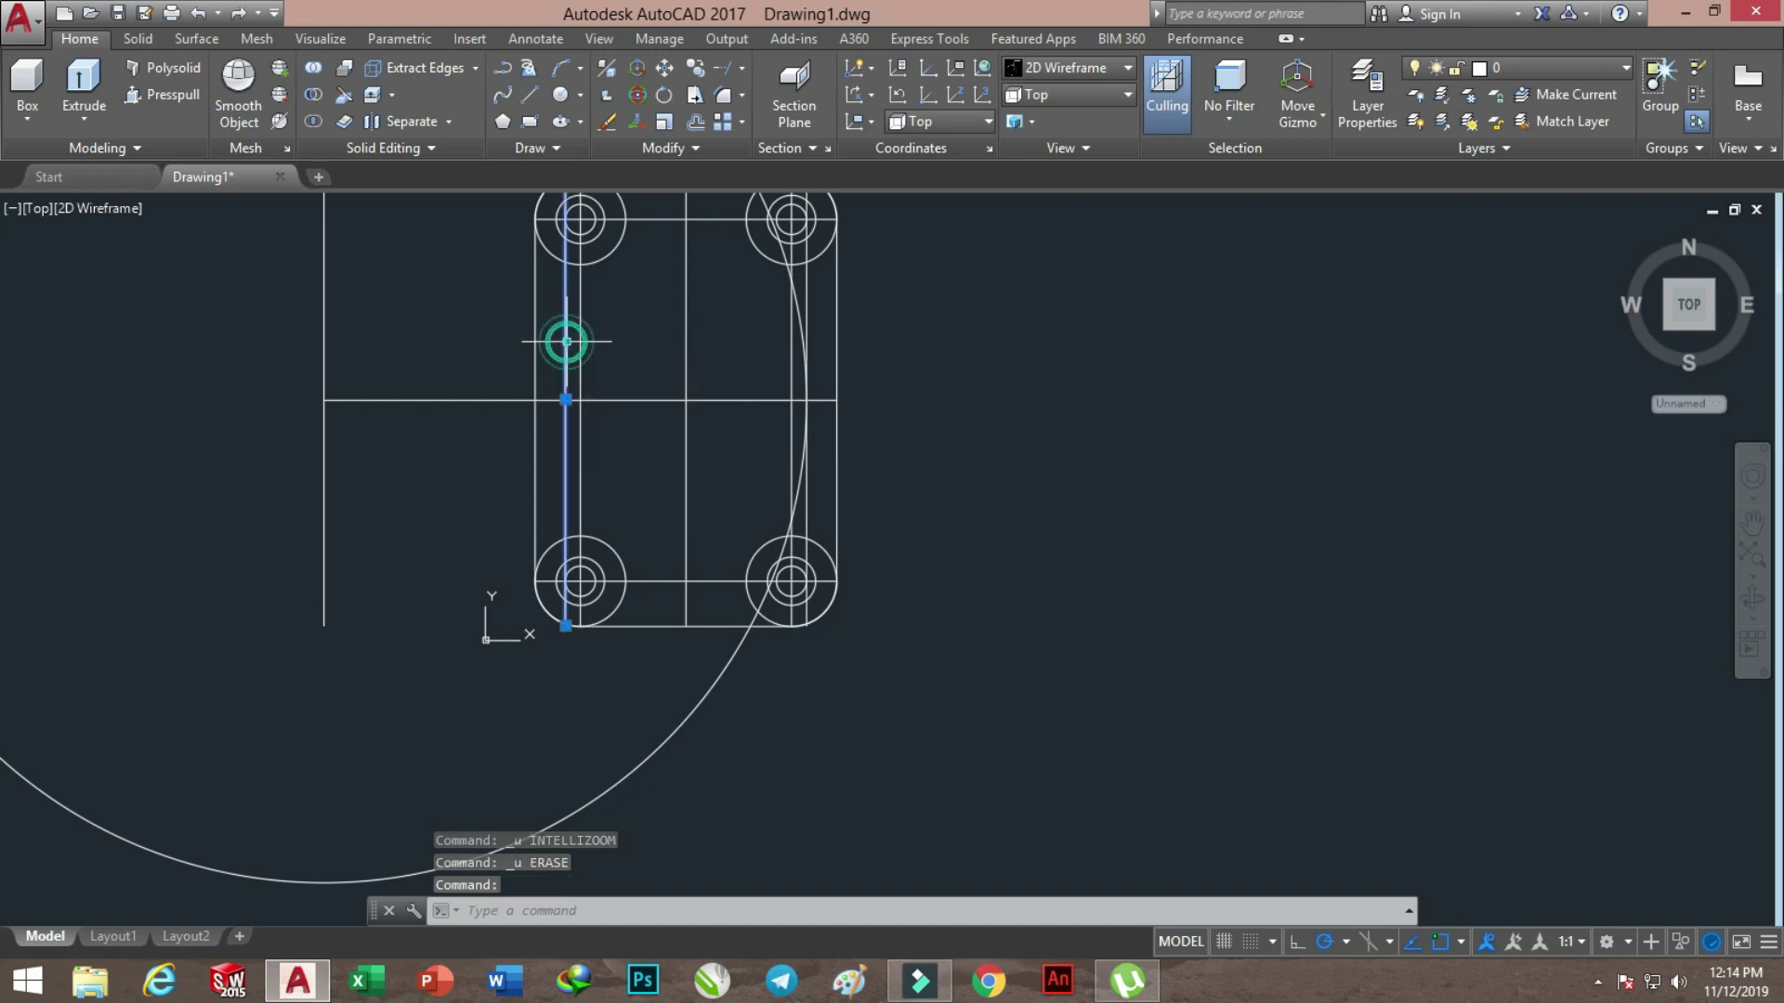
{"action": "left_click", "coordinate": [807, 278]}
{"action": "key", "text": "Delete"}
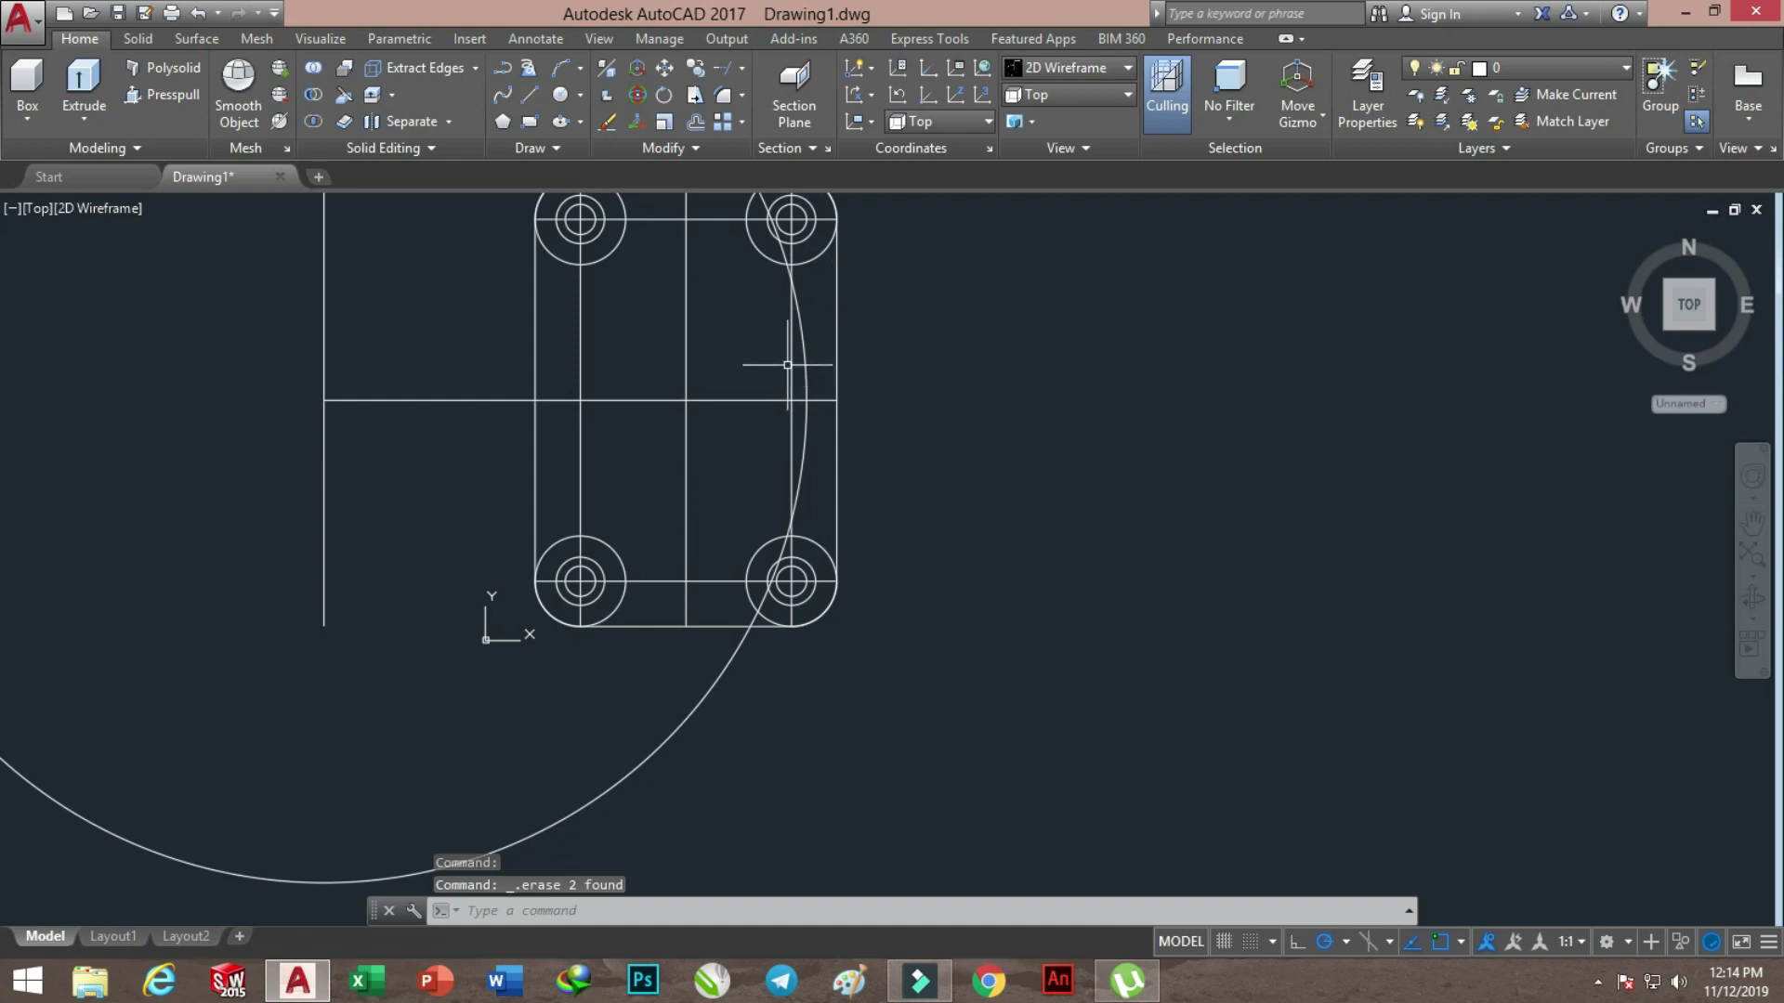
{"action": "left_click", "coordinate": [789, 363]}
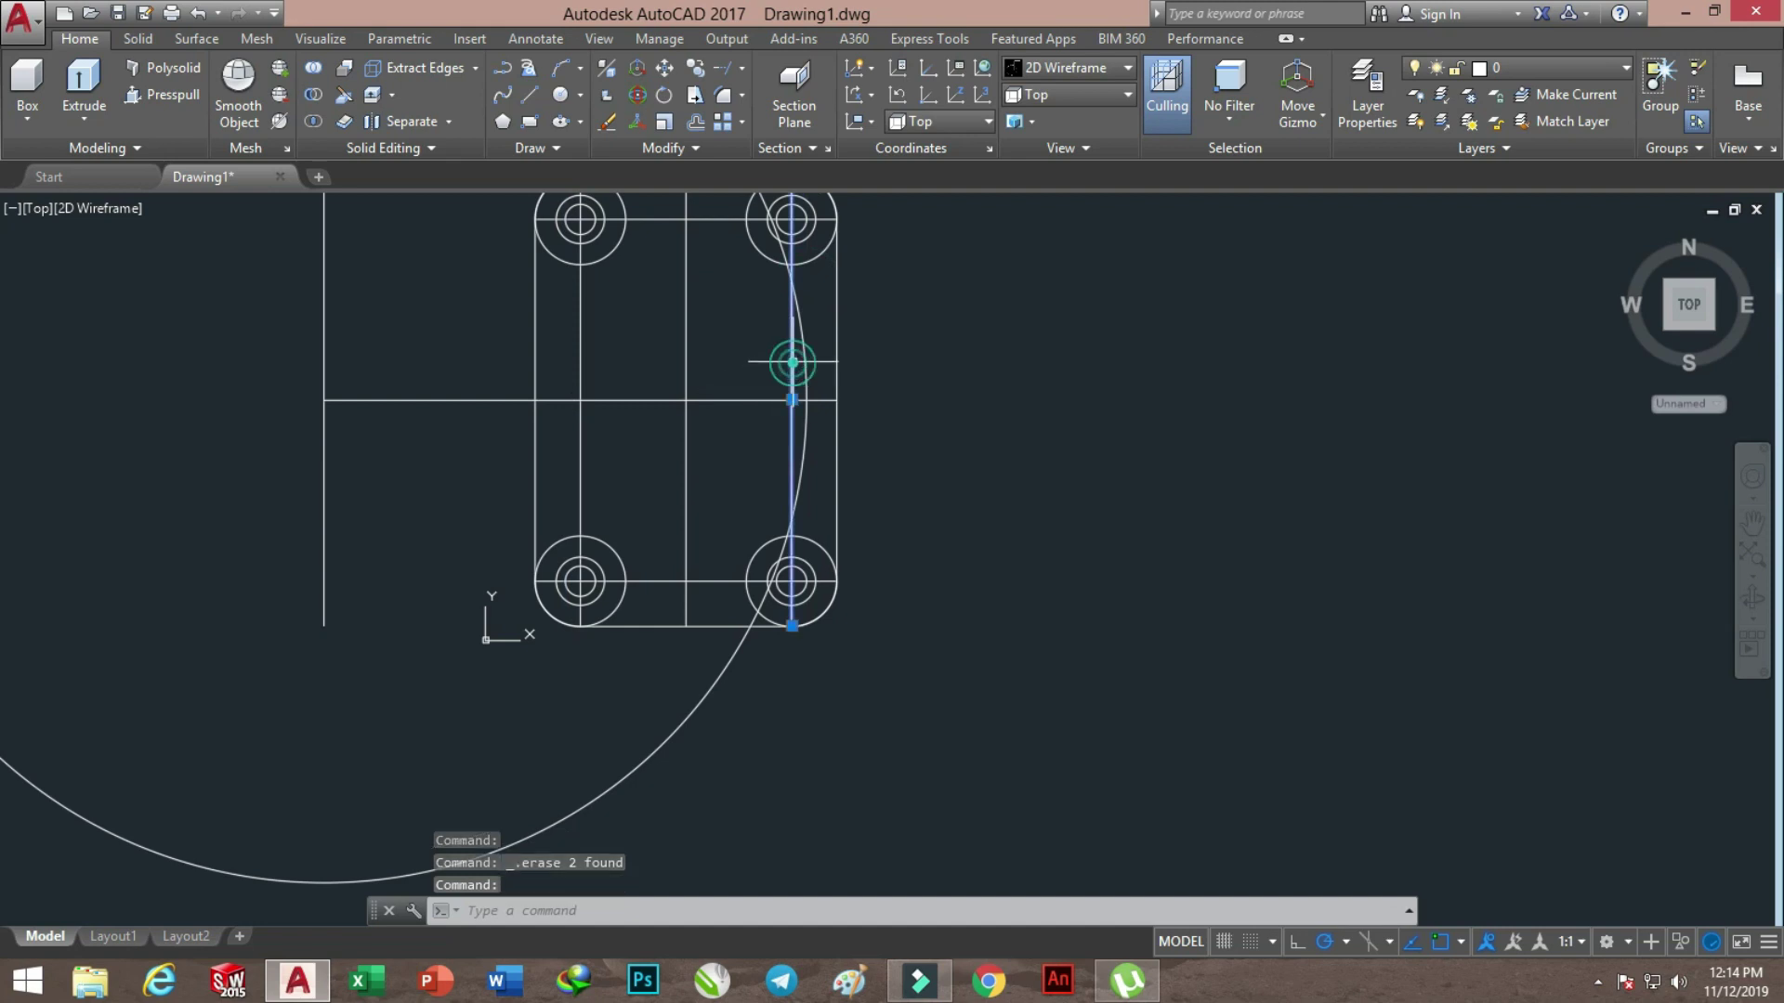
{"action": "left_click", "coordinate": [579, 354]}
{"action": "key", "text": "Delete"}
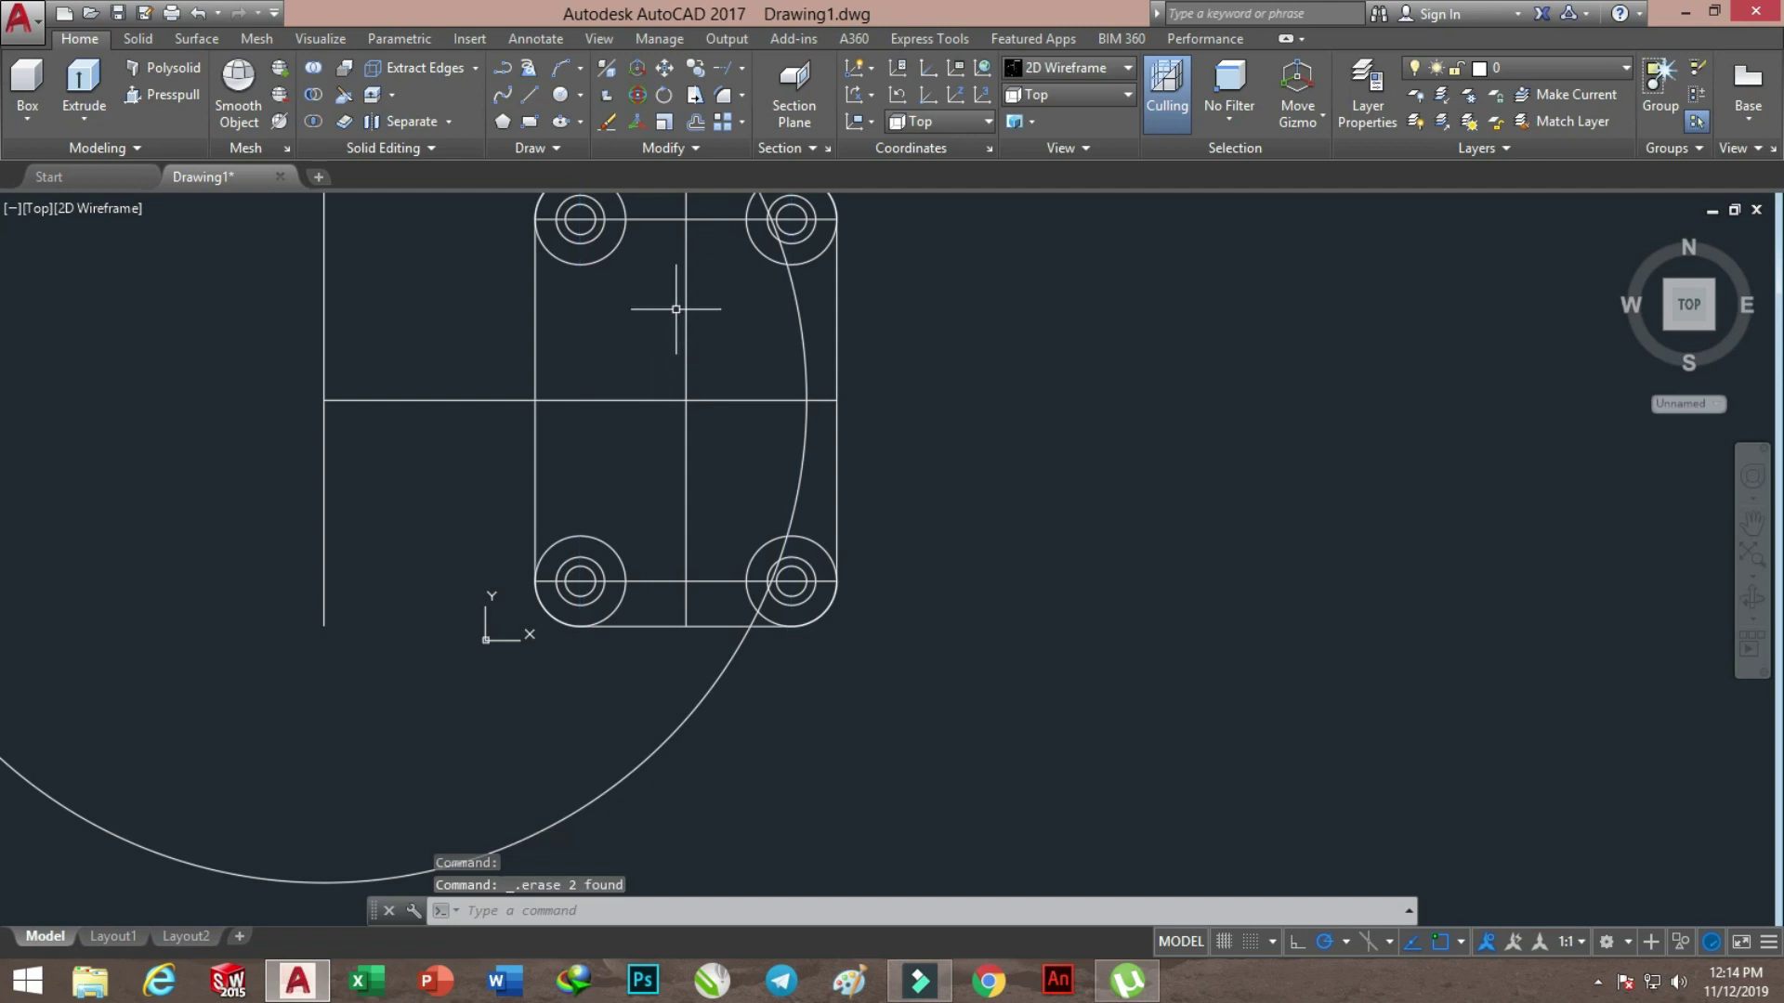
{"action": "scroll", "coordinate": [703, 261], "scroll_direction": "down", "scroll_amount": 3}
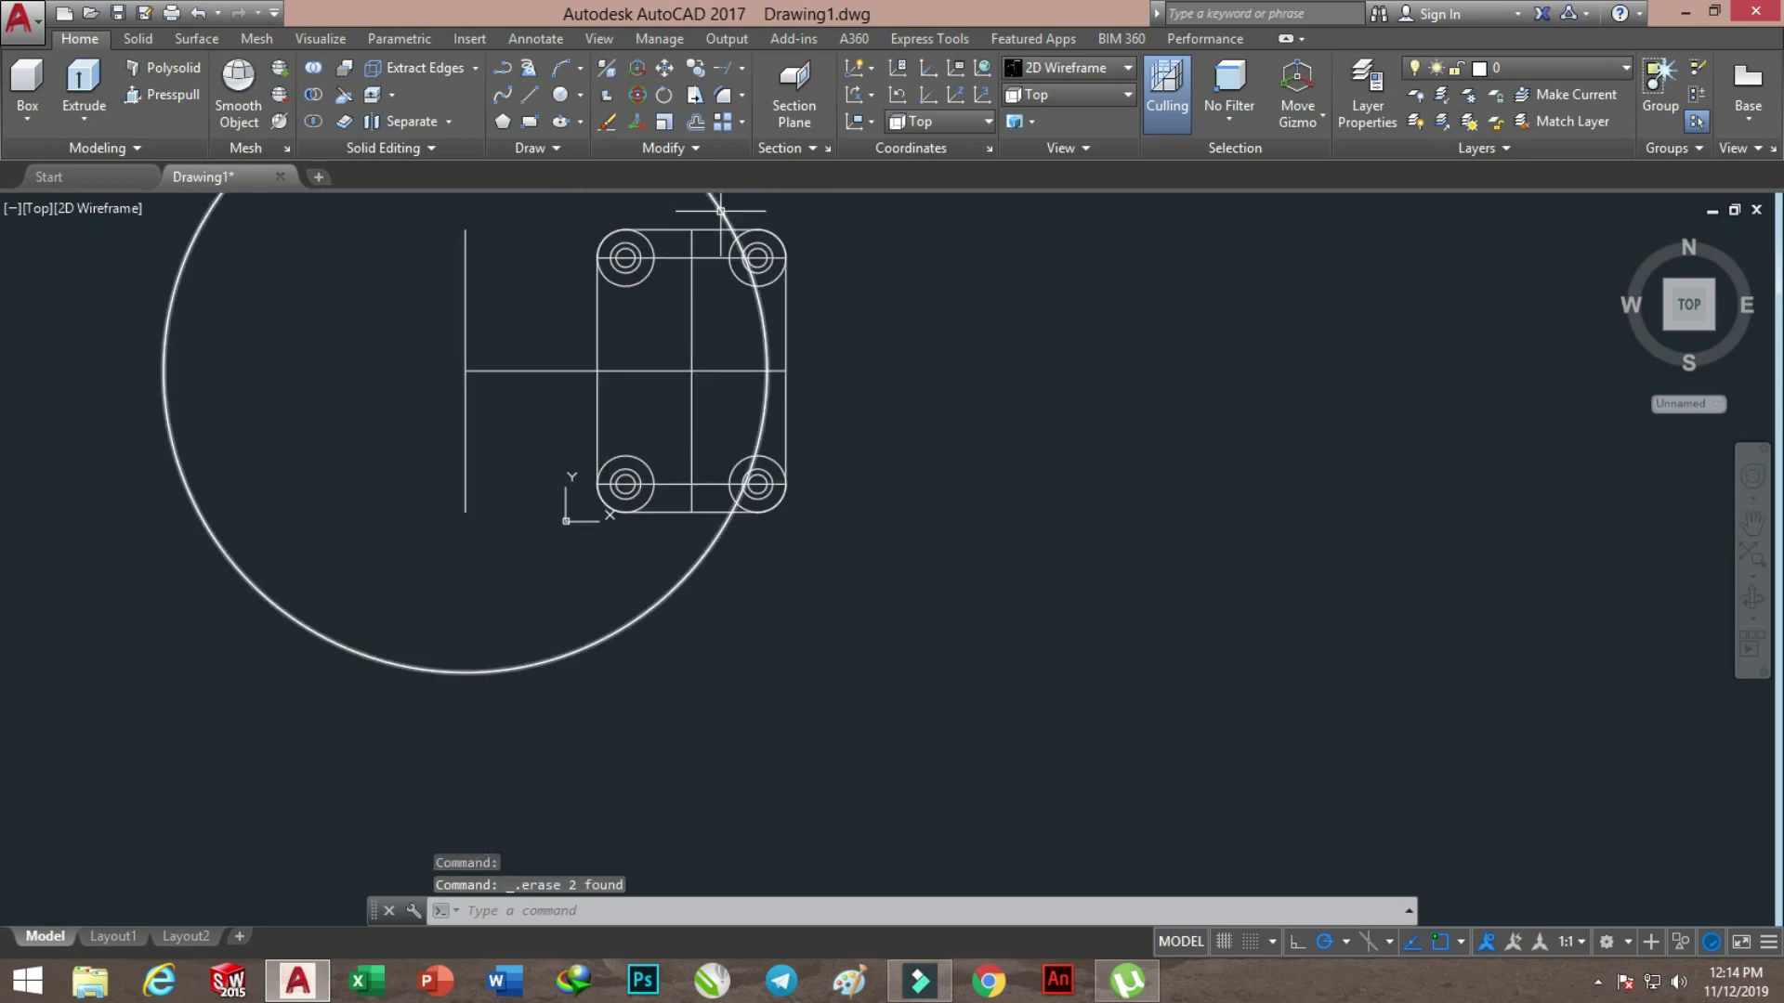
{"action": "scroll", "coordinate": [703, 261], "scroll_direction": "up", "scroll_amount": 3}
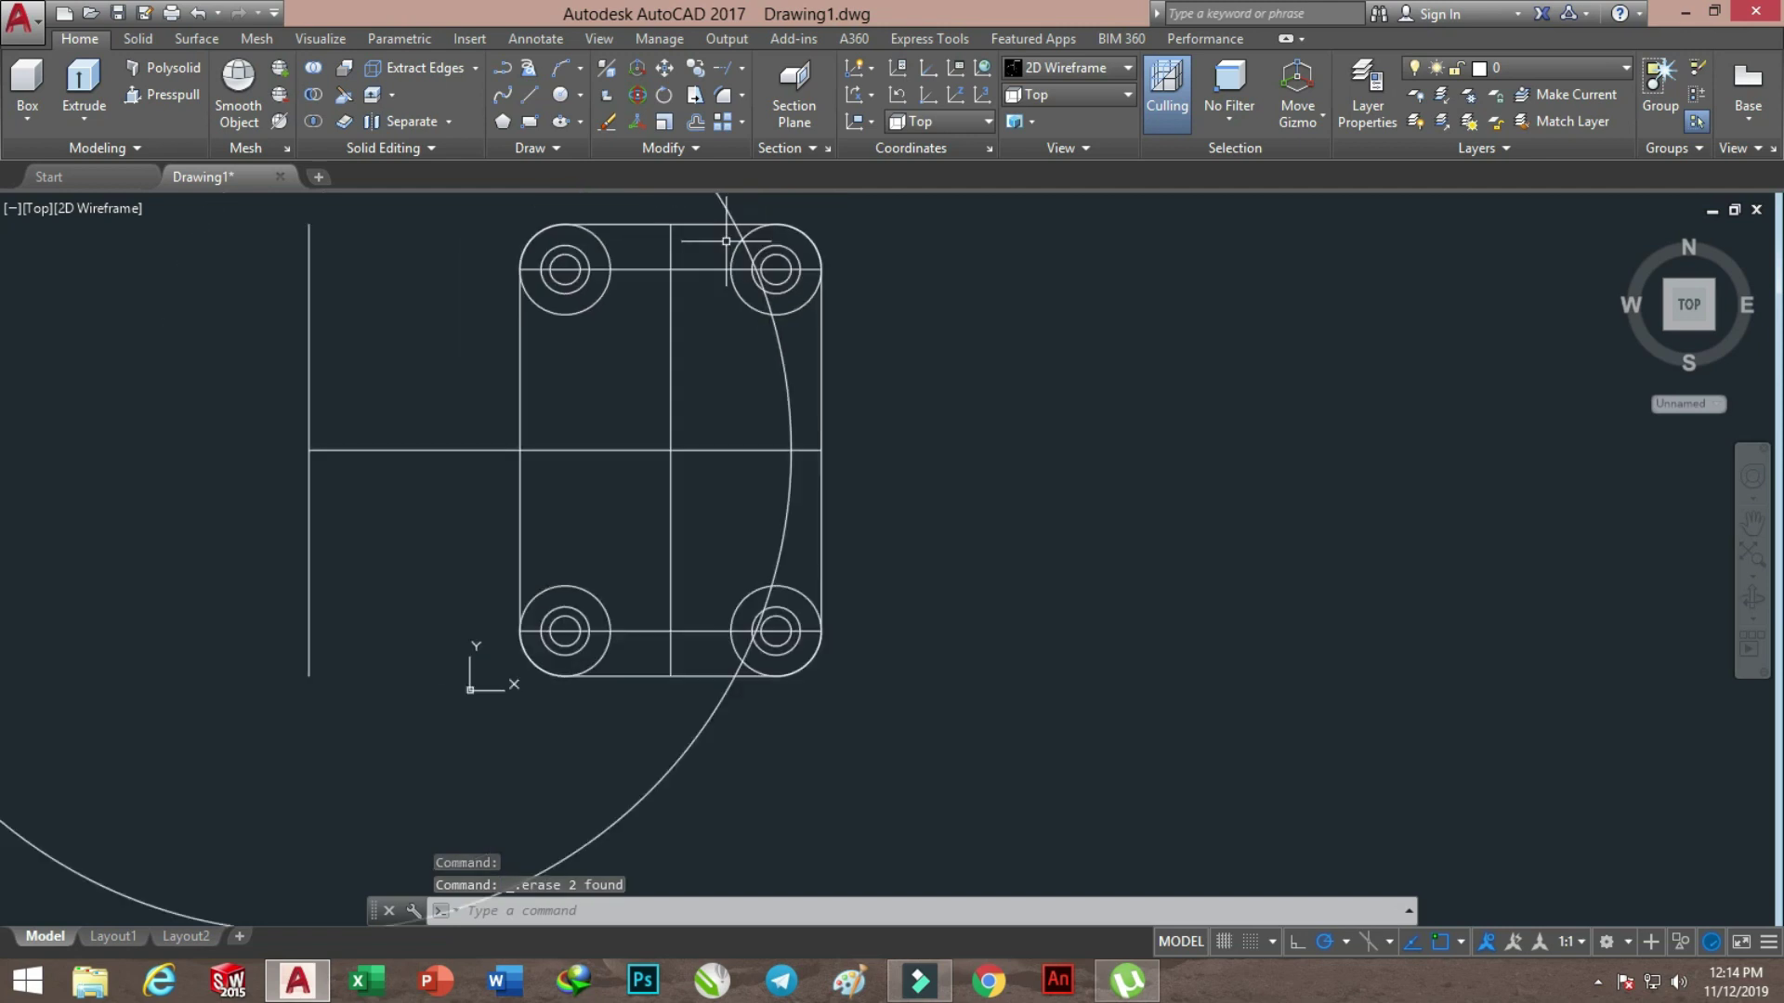
Trim the large circle's arc and the boss circle pieces at the two right-hand bosses
{"action": "left_click", "coordinate": [721, 69]}
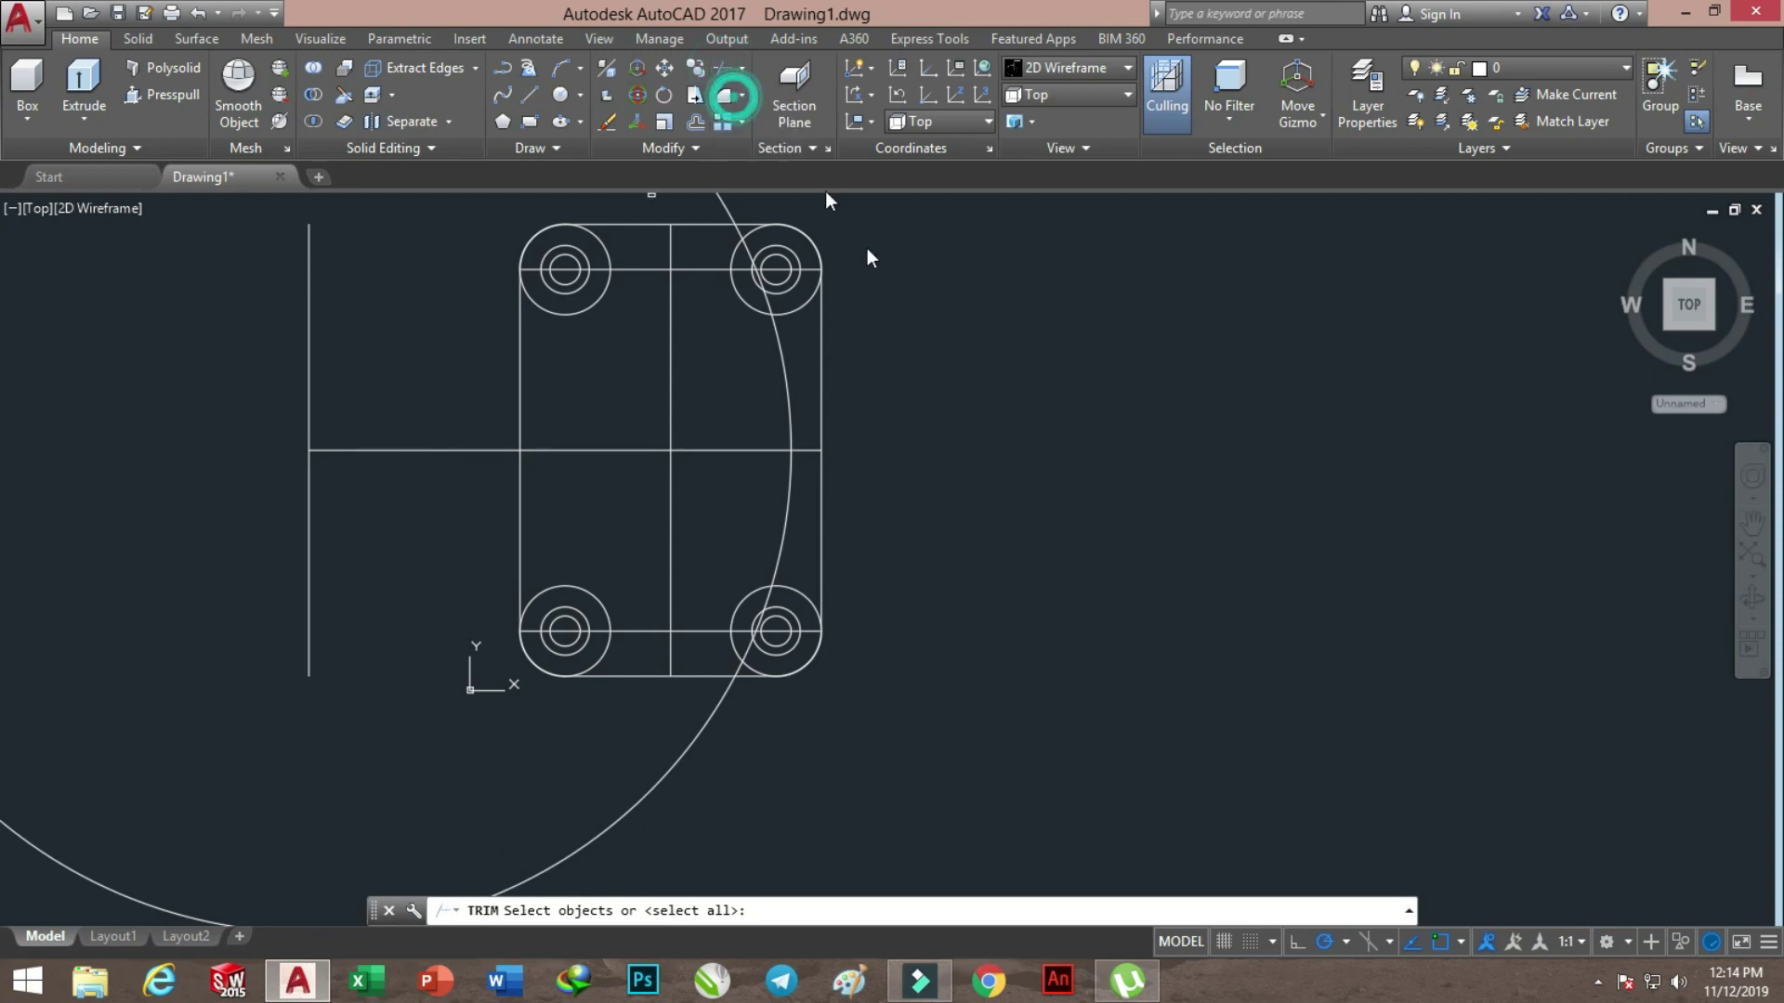
{"action": "key", "text": "Return"}
{"action": "left_click", "coordinate": [769, 305]}
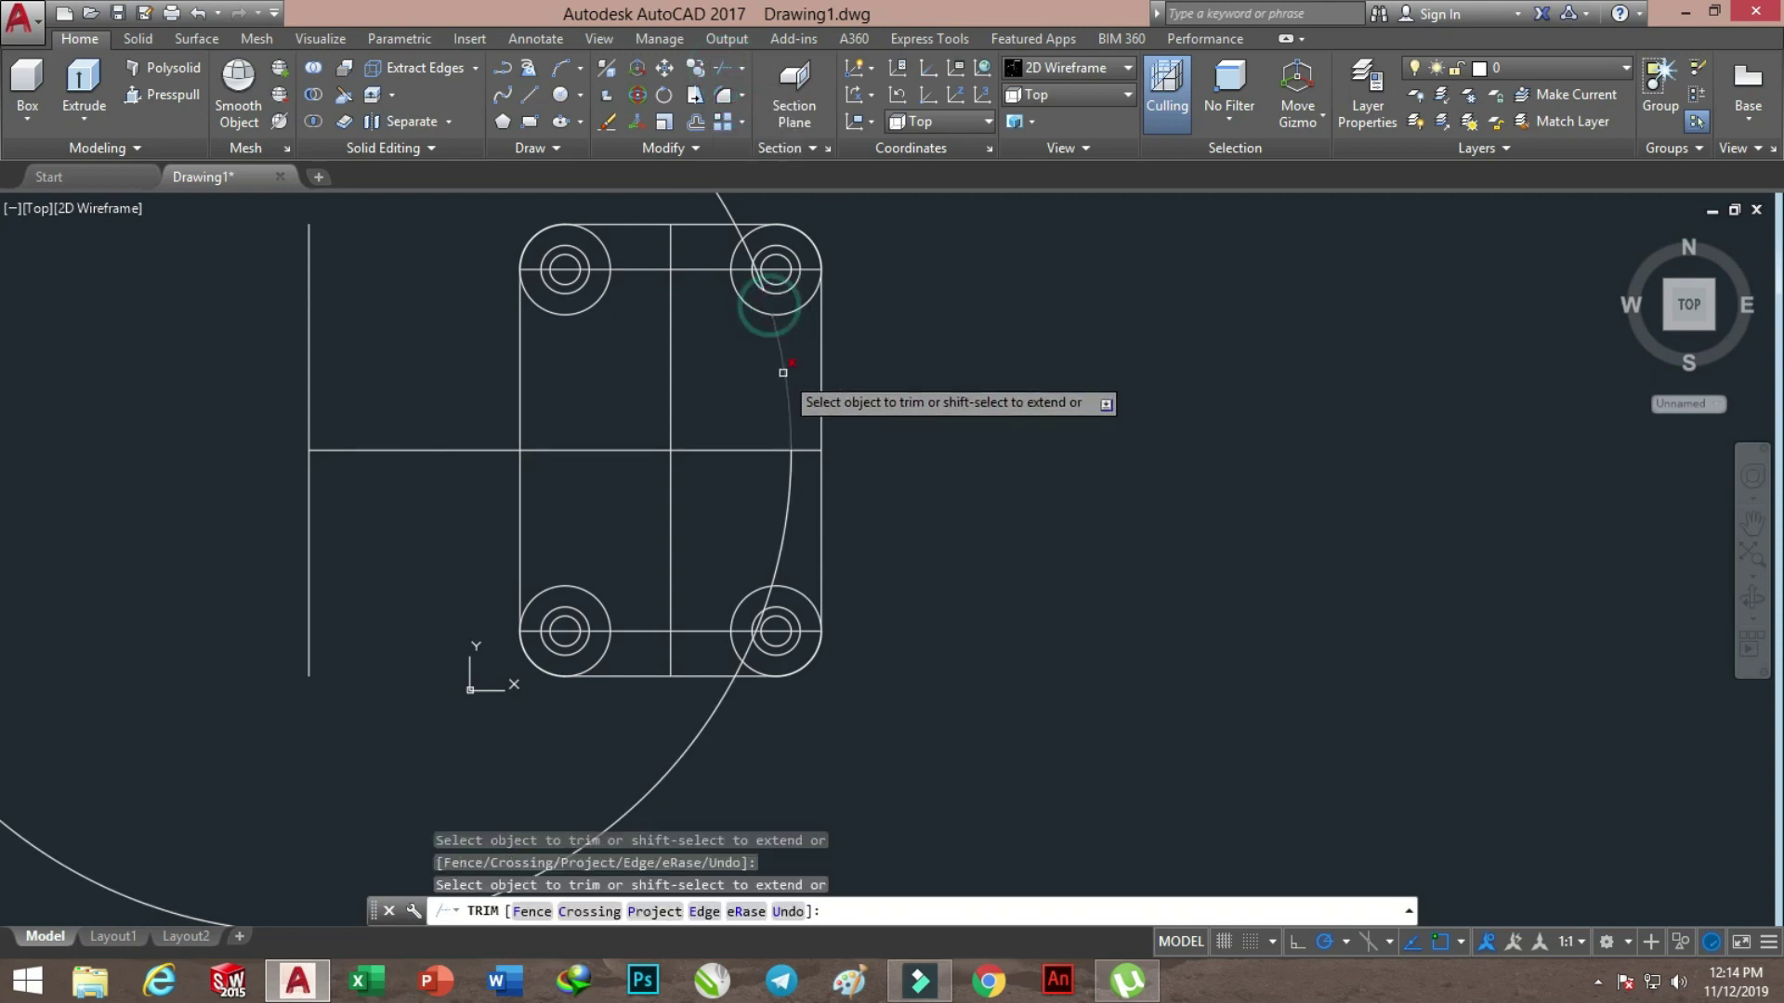
{"action": "left_click", "coordinate": [766, 604]}
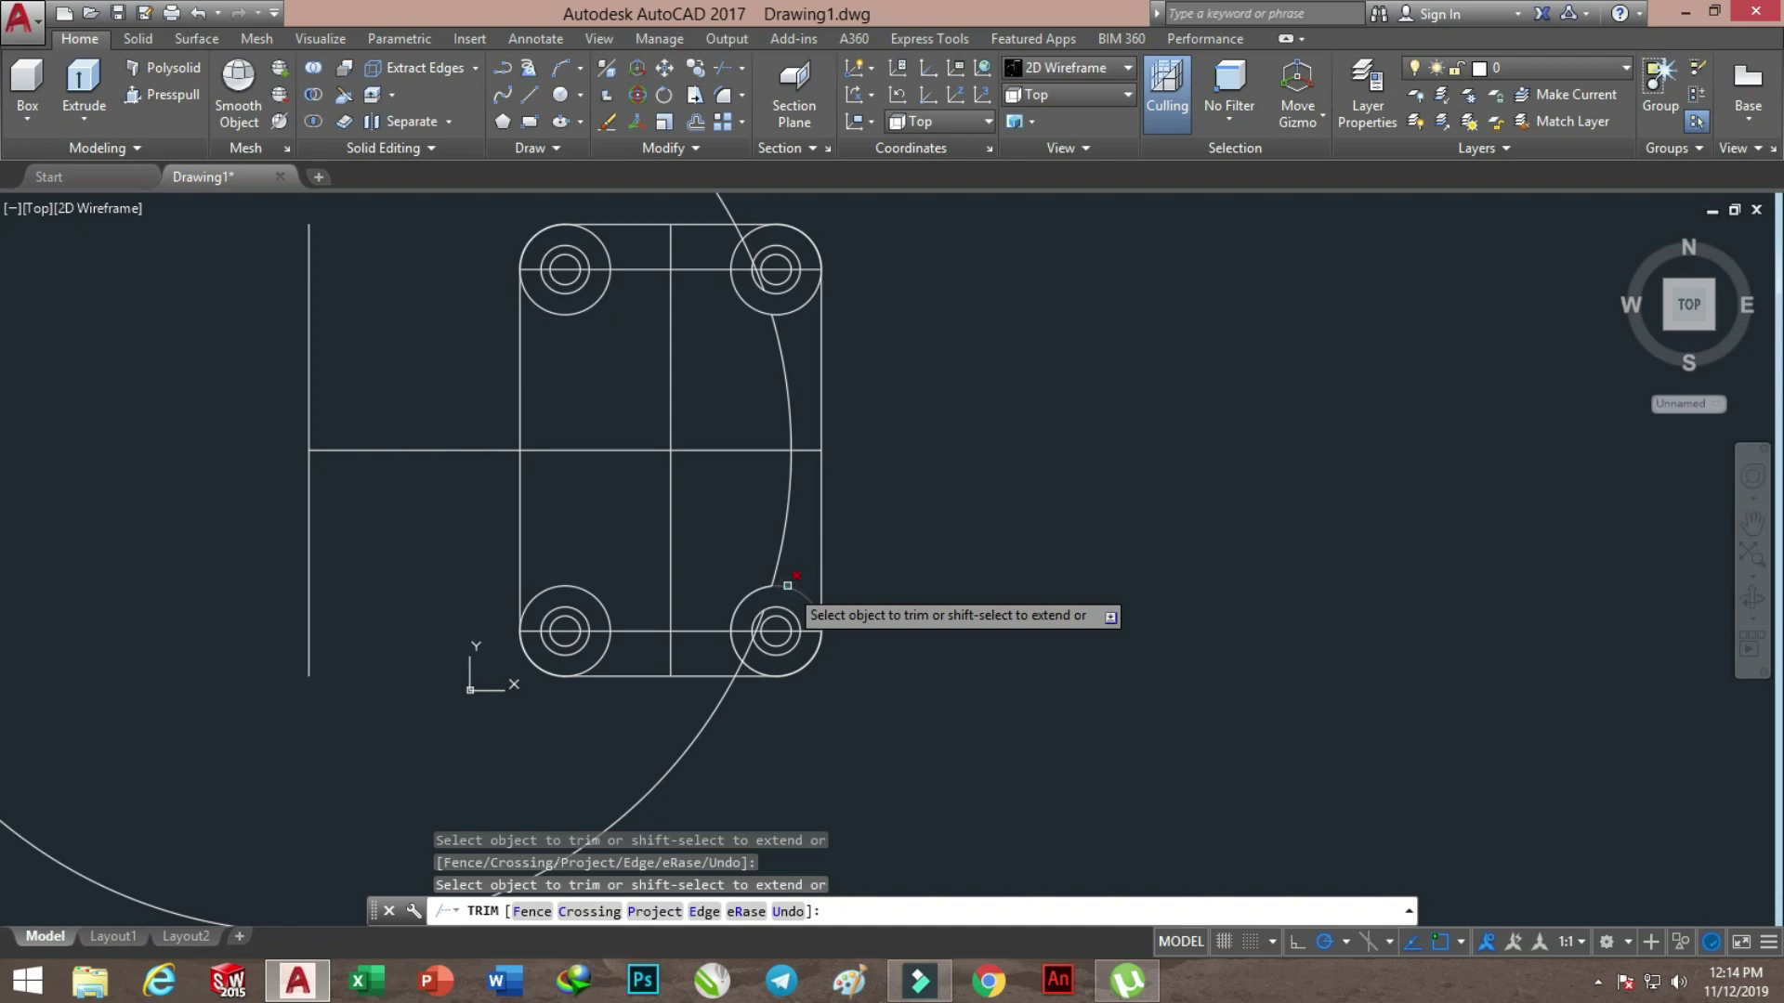
{"action": "left_click", "coordinate": [796, 312]}
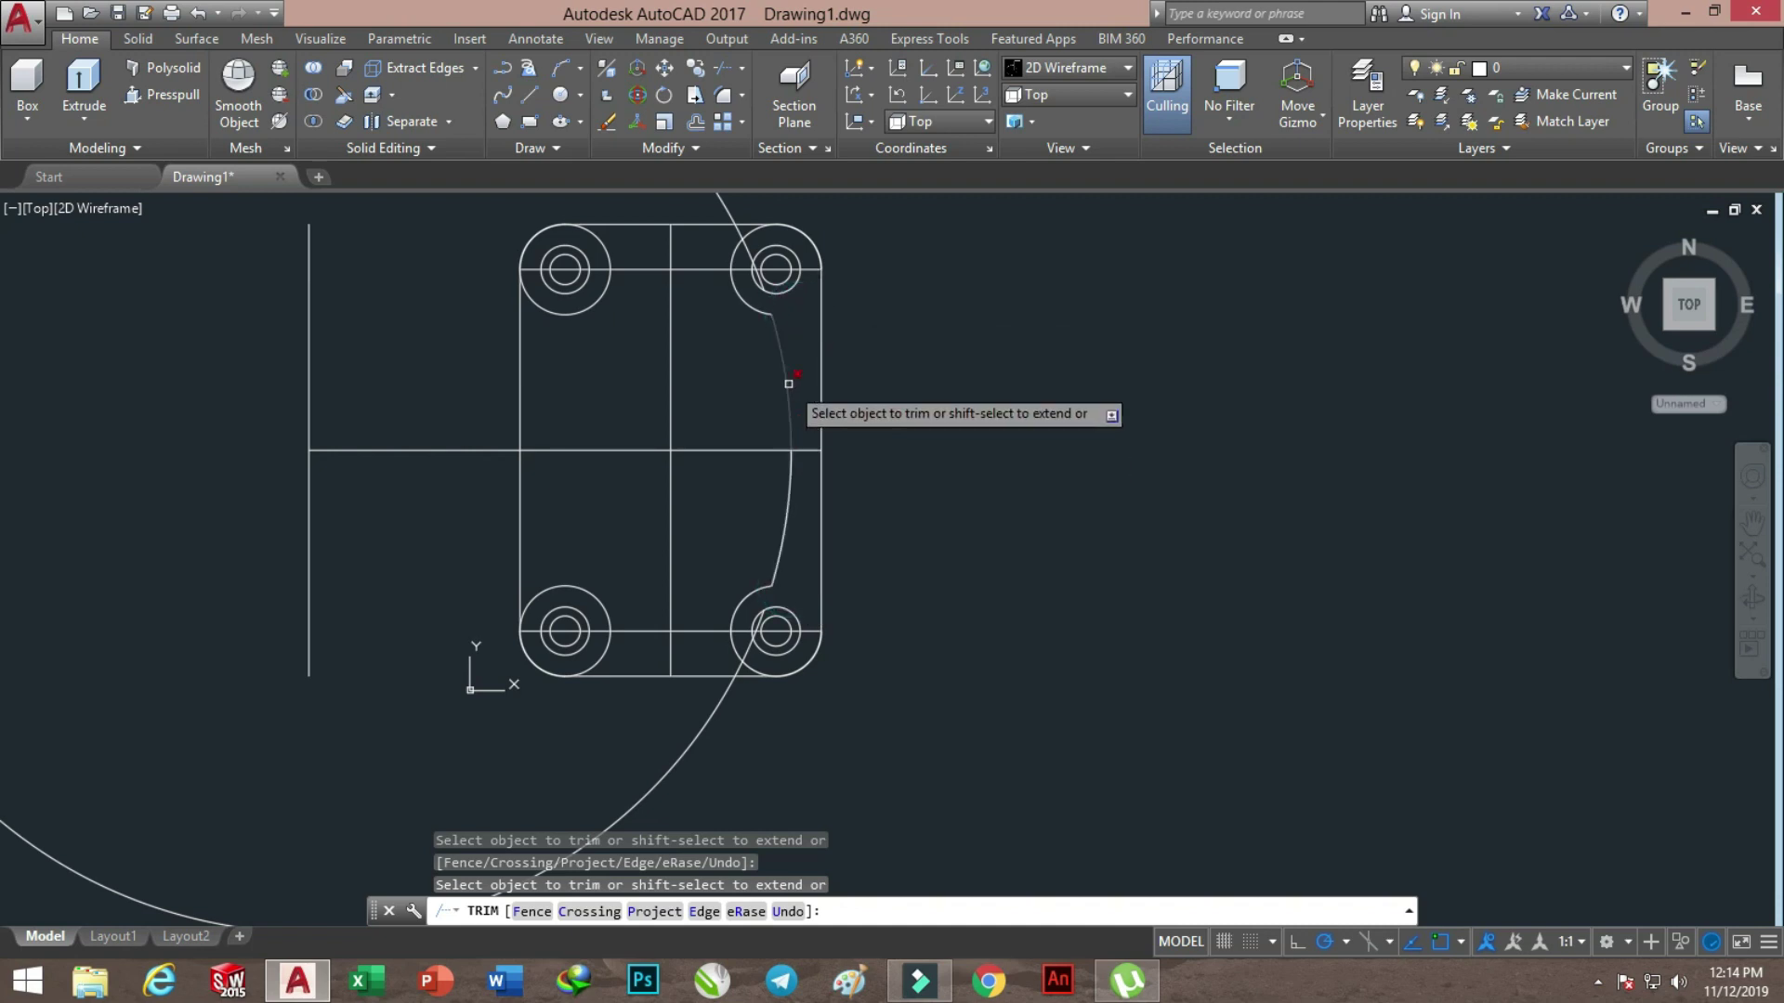
{"action": "left_click", "coordinate": [742, 269]}
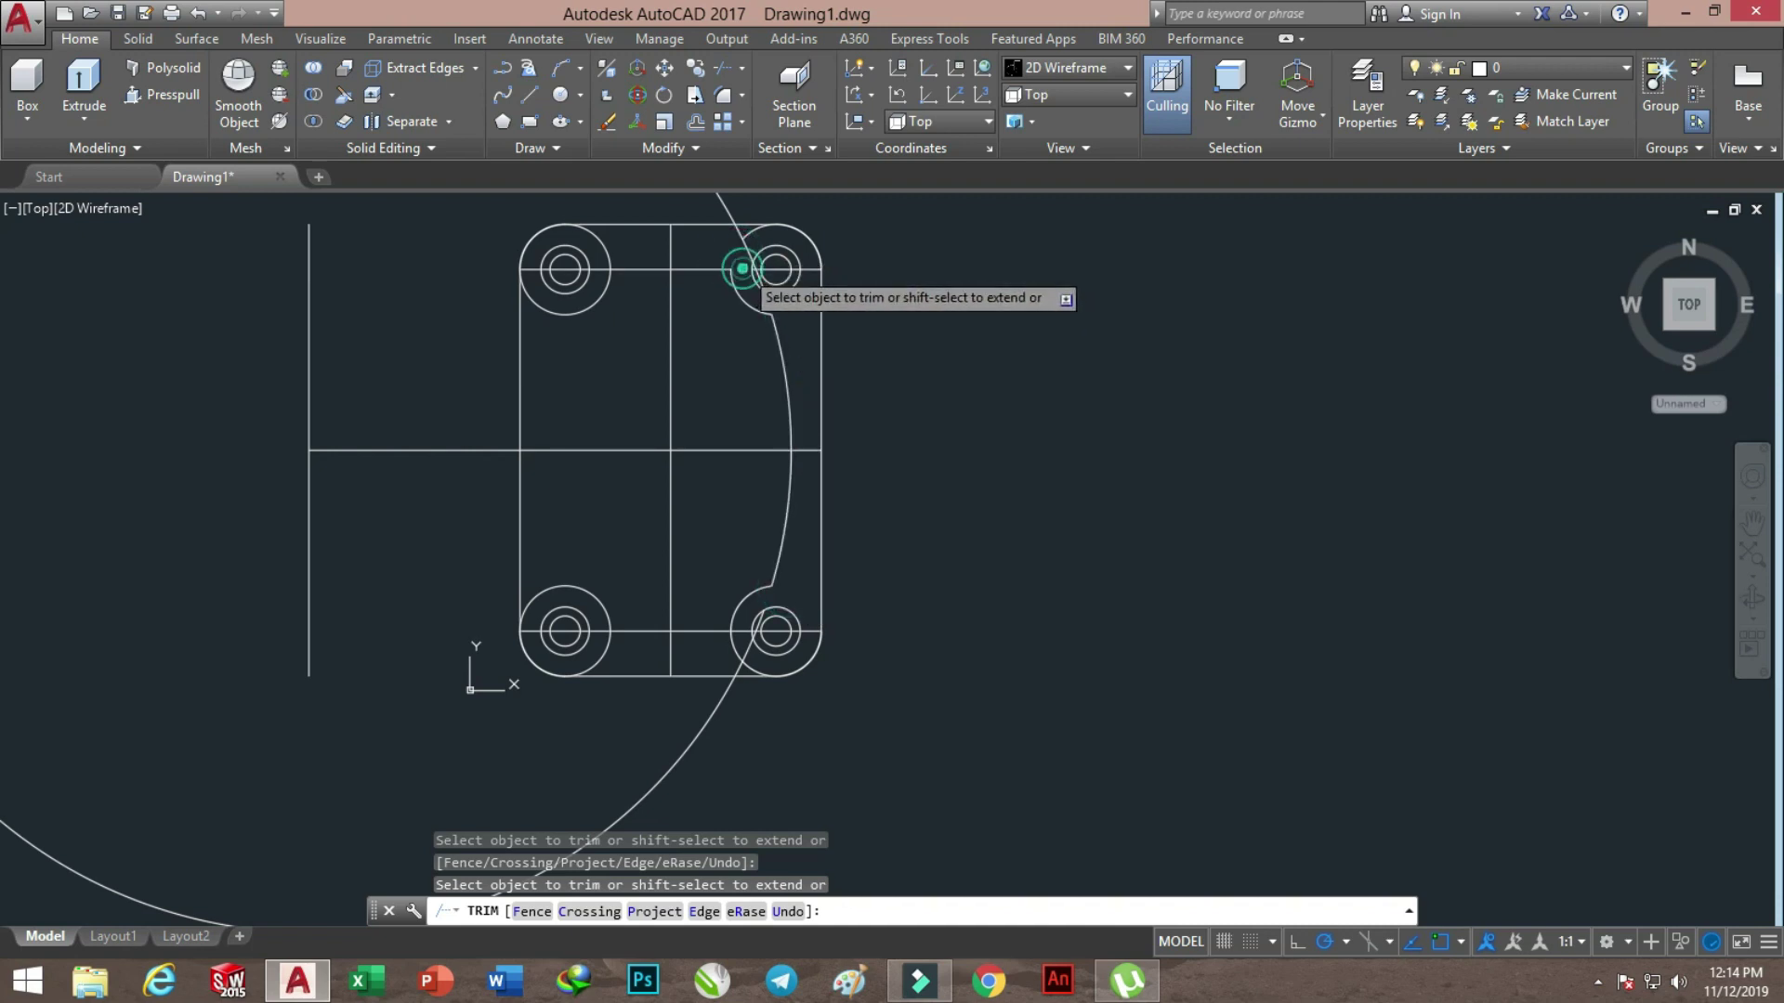
Trim the lower-right boss into a notch and erase the leftover curve through it
{"action": "scroll", "coordinate": [761, 215], "scroll_direction": "up", "scroll_amount": 2}
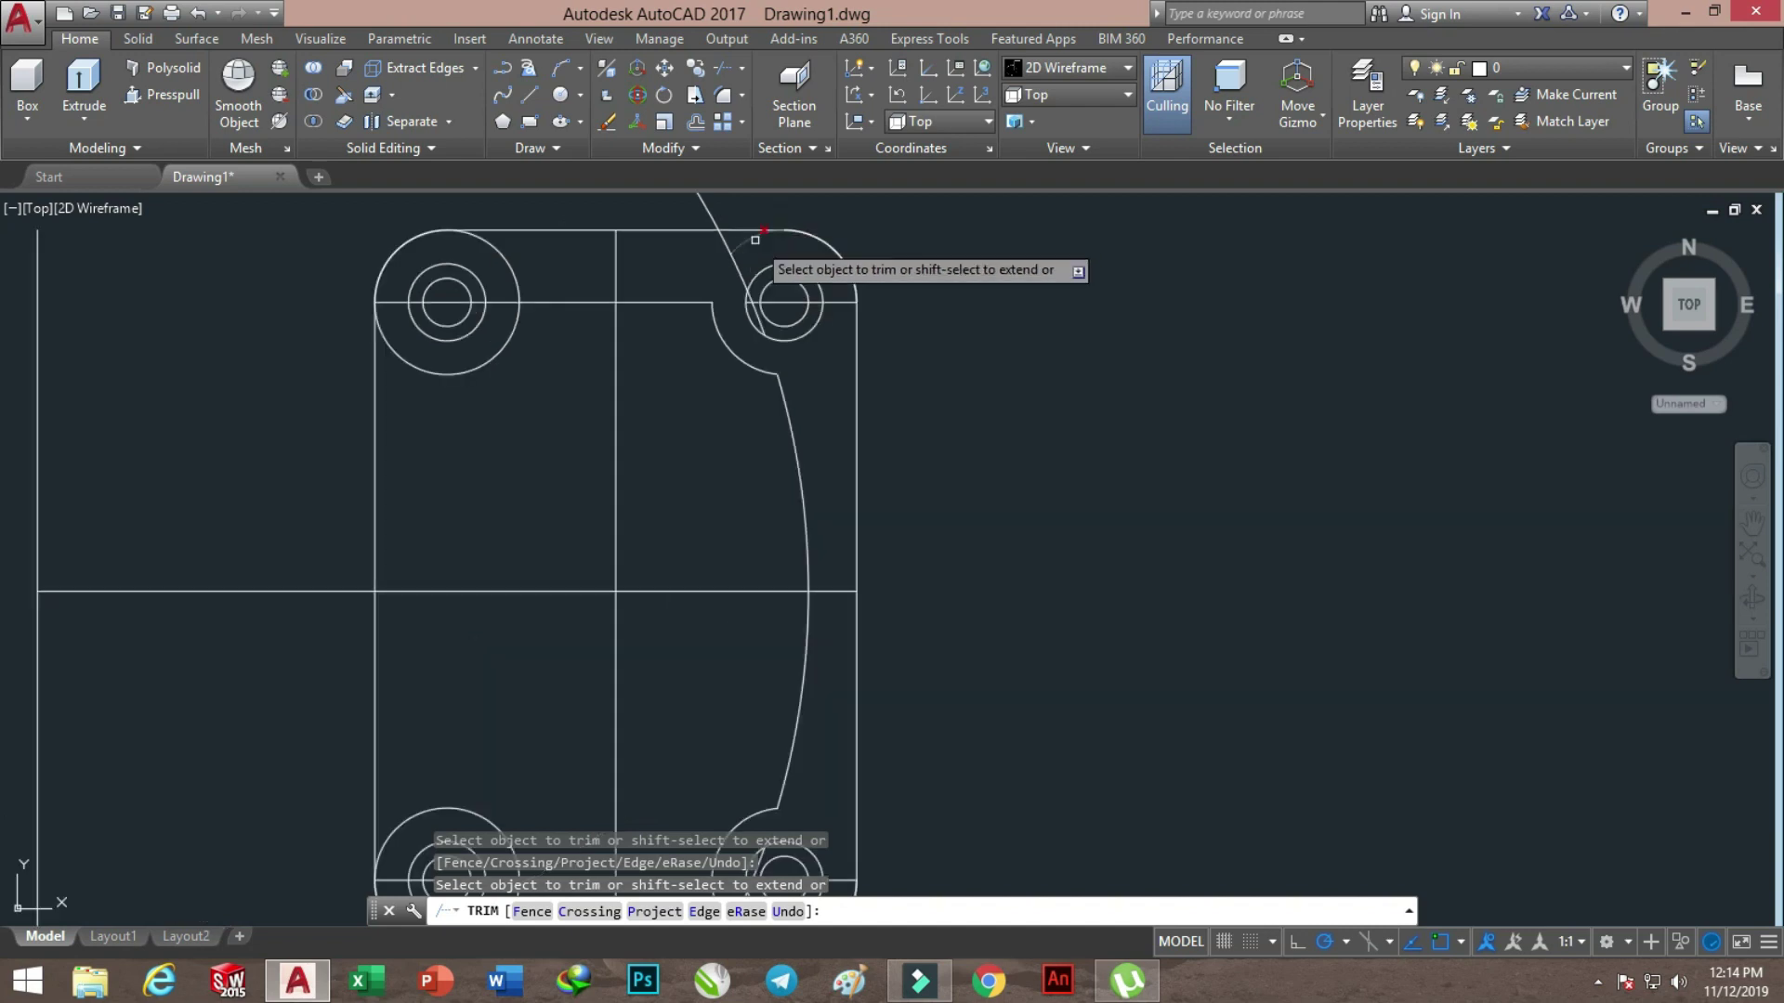
{"action": "scroll", "coordinate": [797, 450], "scroll_direction": "down", "scroll_amount": 2}
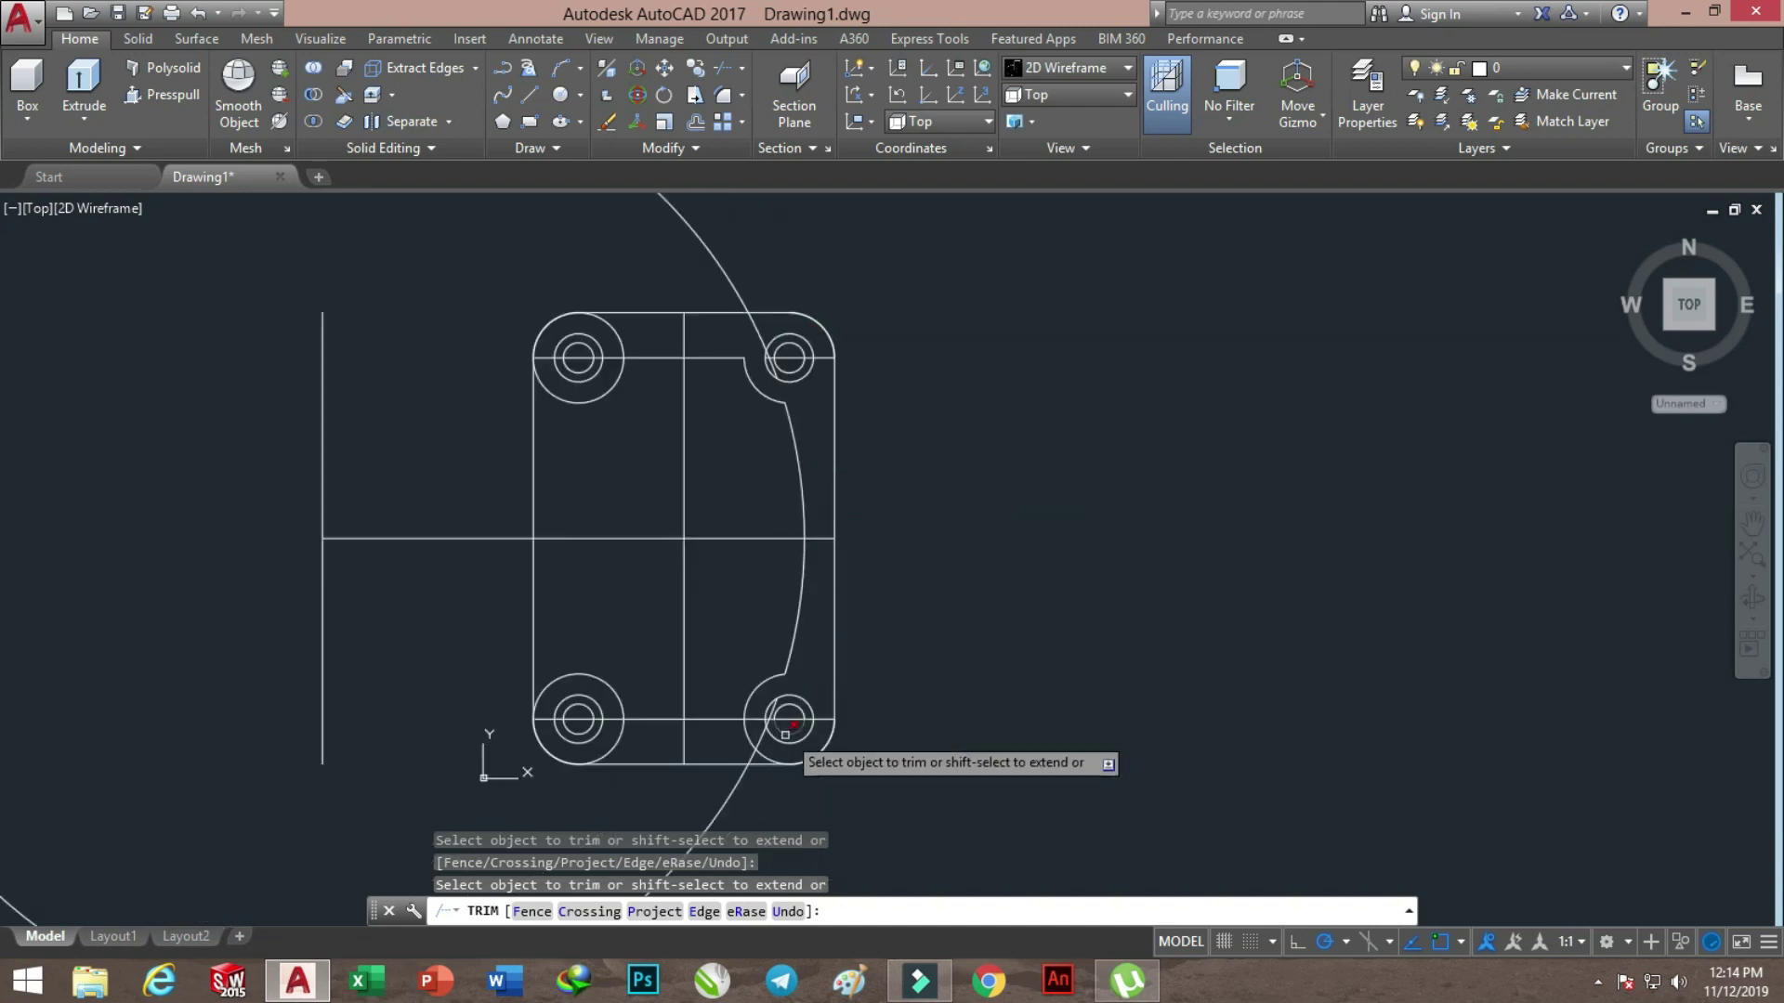
{"action": "scroll", "coordinate": [781, 760], "scroll_direction": "down", "scroll_amount": 2}
{"action": "scroll", "coordinate": [781, 760], "scroll_direction": "up", "scroll_amount": 4}
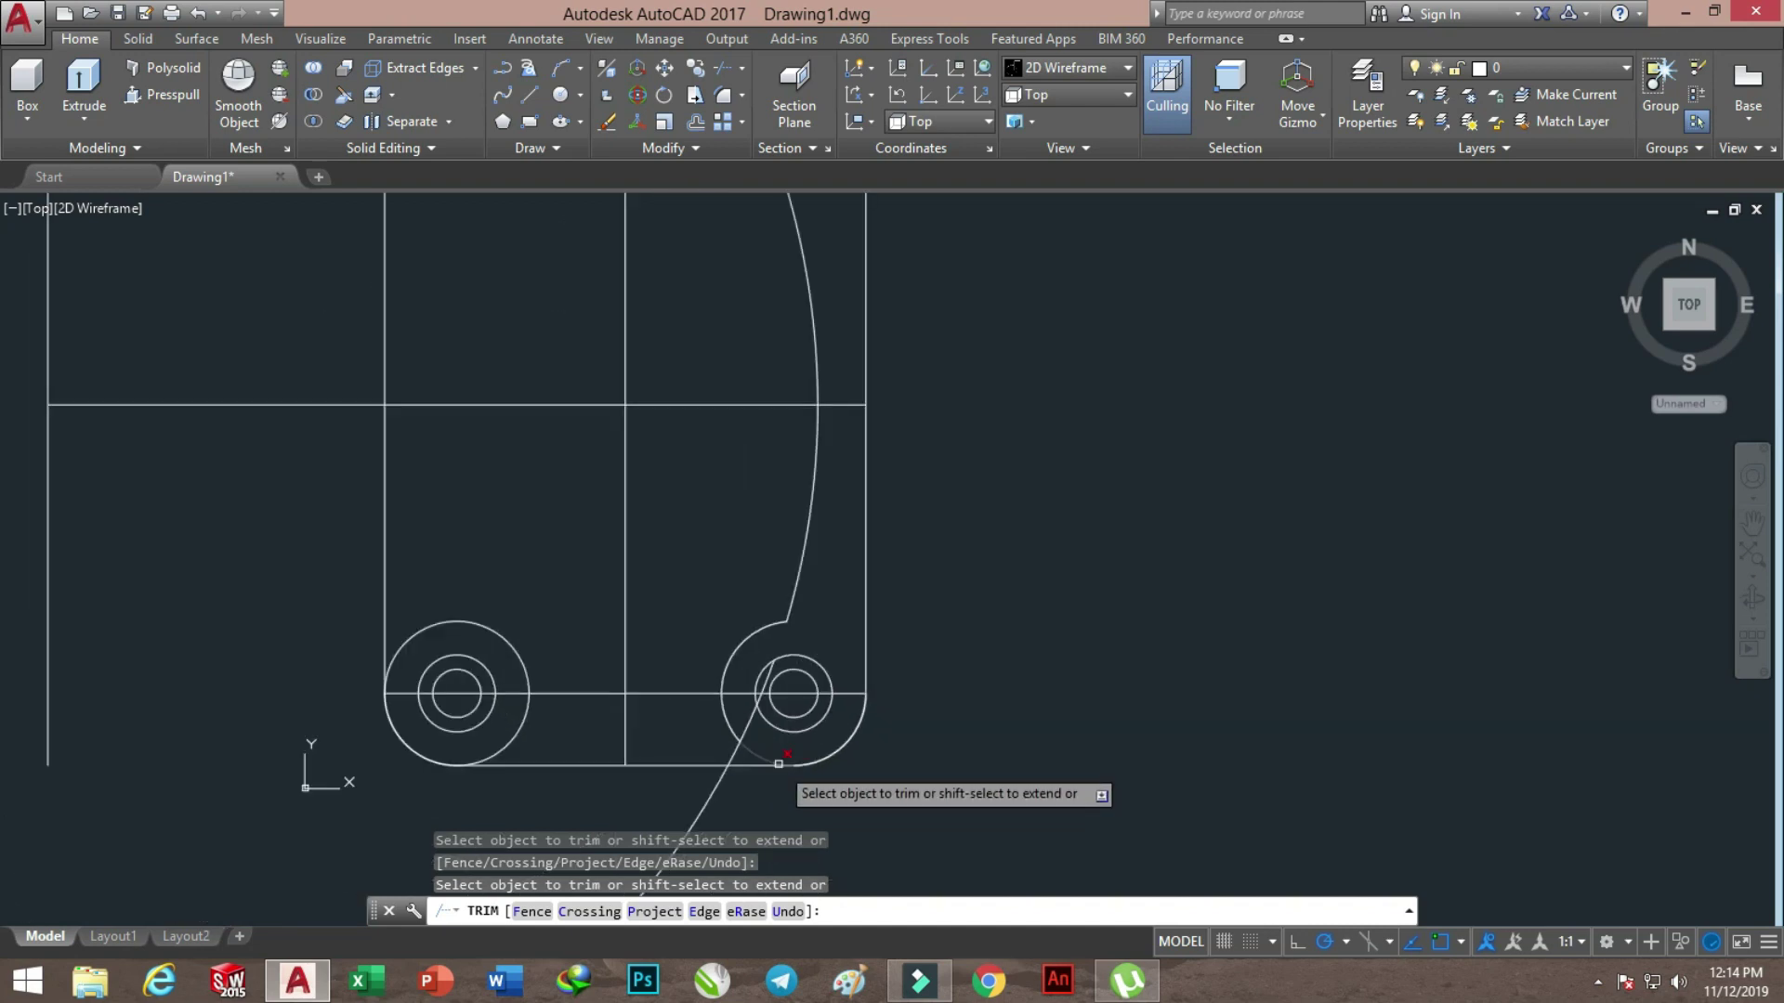
{"action": "left_click", "coordinate": [721, 719]}
{"action": "left_click", "coordinate": [757, 723]}
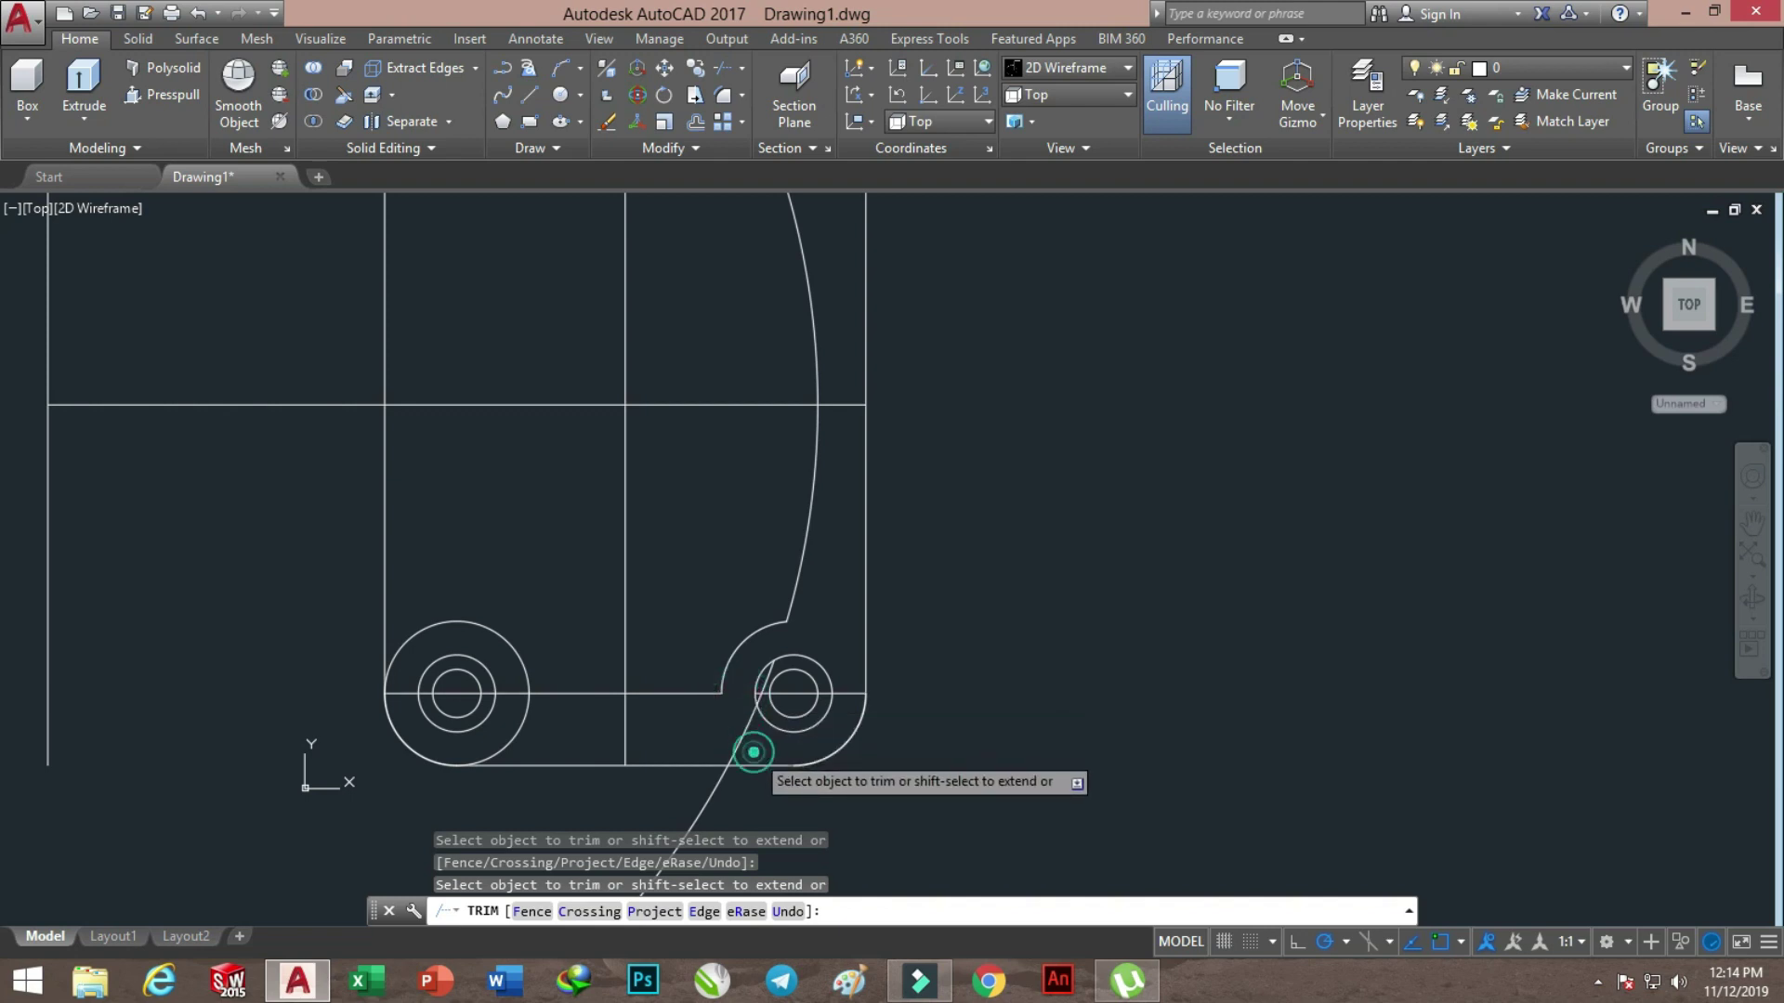
{"action": "right_click", "coordinate": [941, 586]}
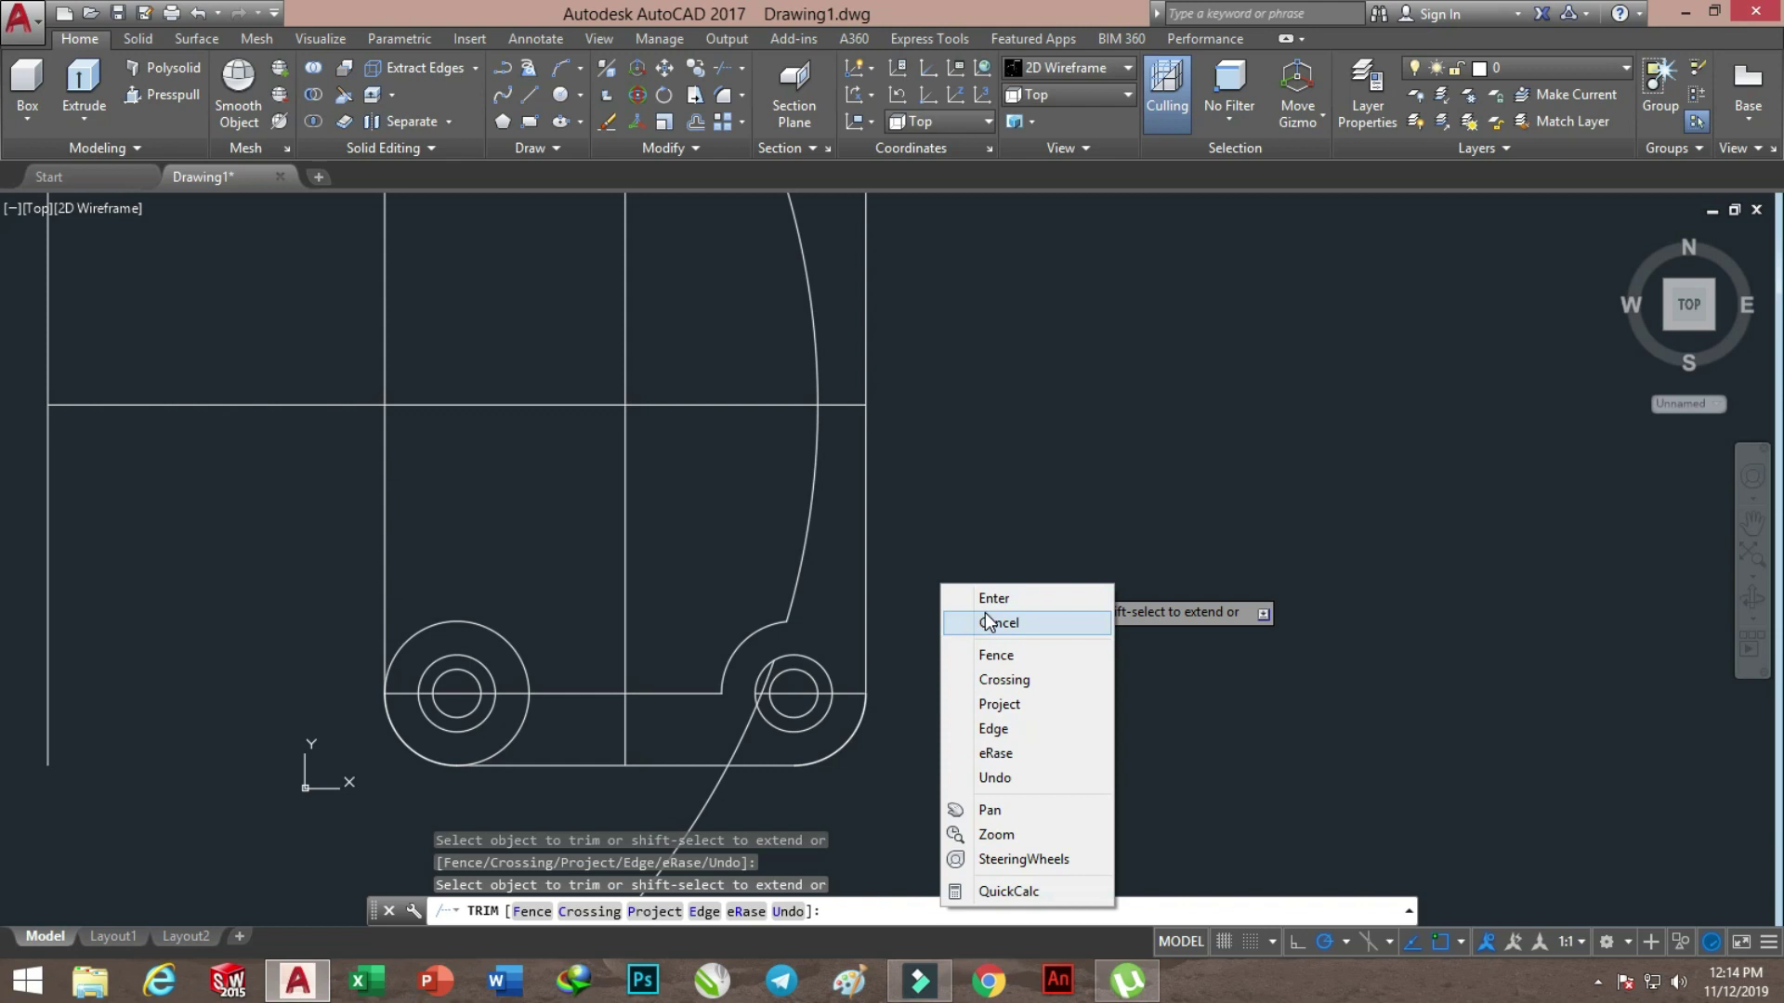
{"action": "left_click", "coordinate": [989, 622]}
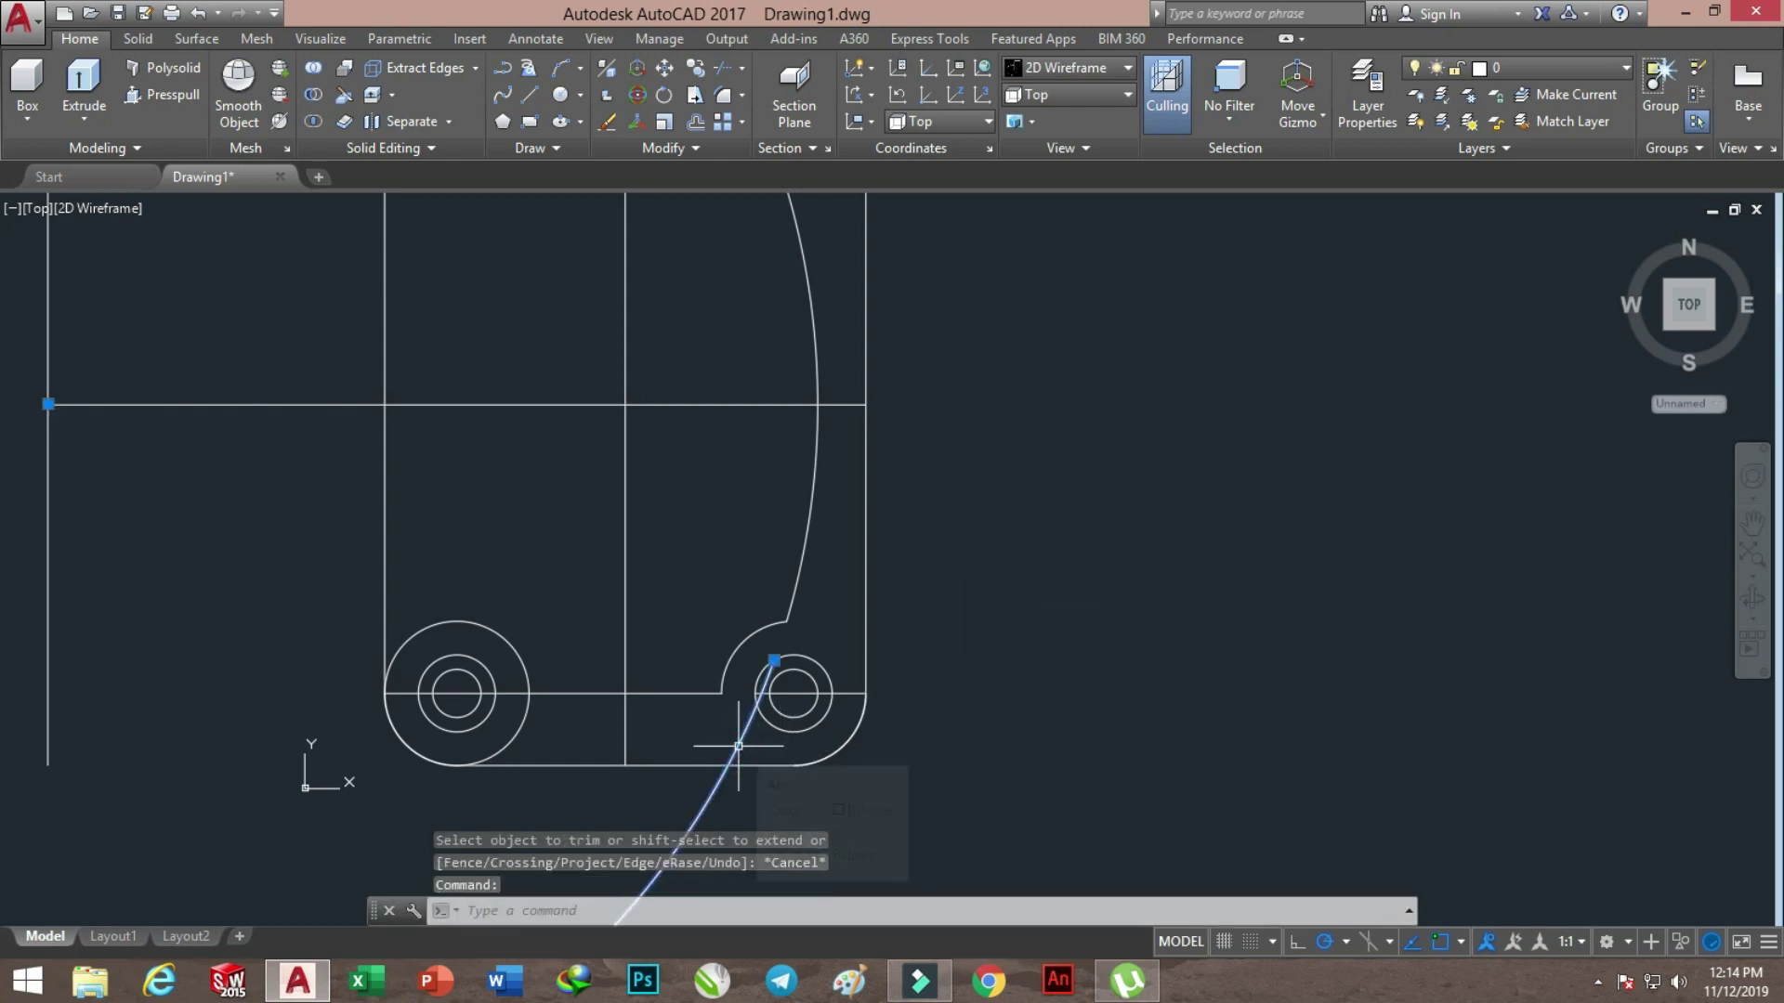
{"action": "key", "text": "Delete"}
{"action": "scroll", "coordinate": [696, 538], "scroll_direction": "down", "scroll_amount": 2}
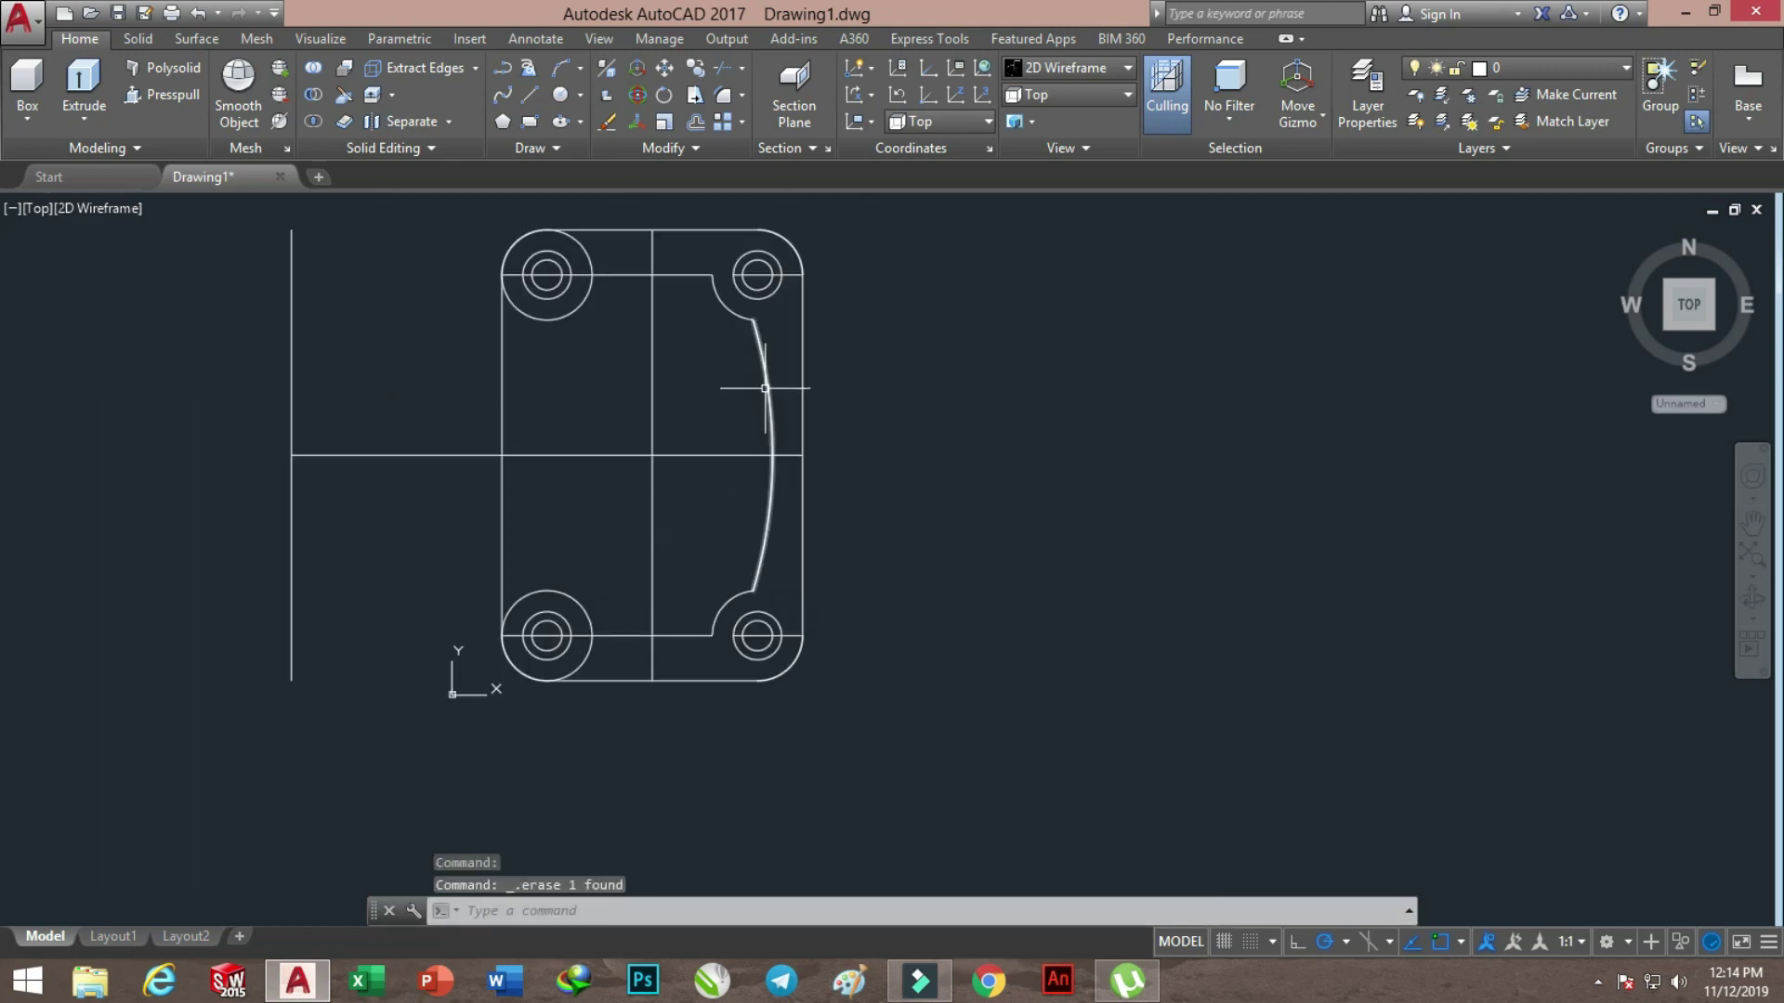
Mirror the right curved arc about the vertical centre line, keeping the original
{"action": "left_click", "coordinate": [690, 147]}
{"action": "left_click", "coordinate": [723, 175]}
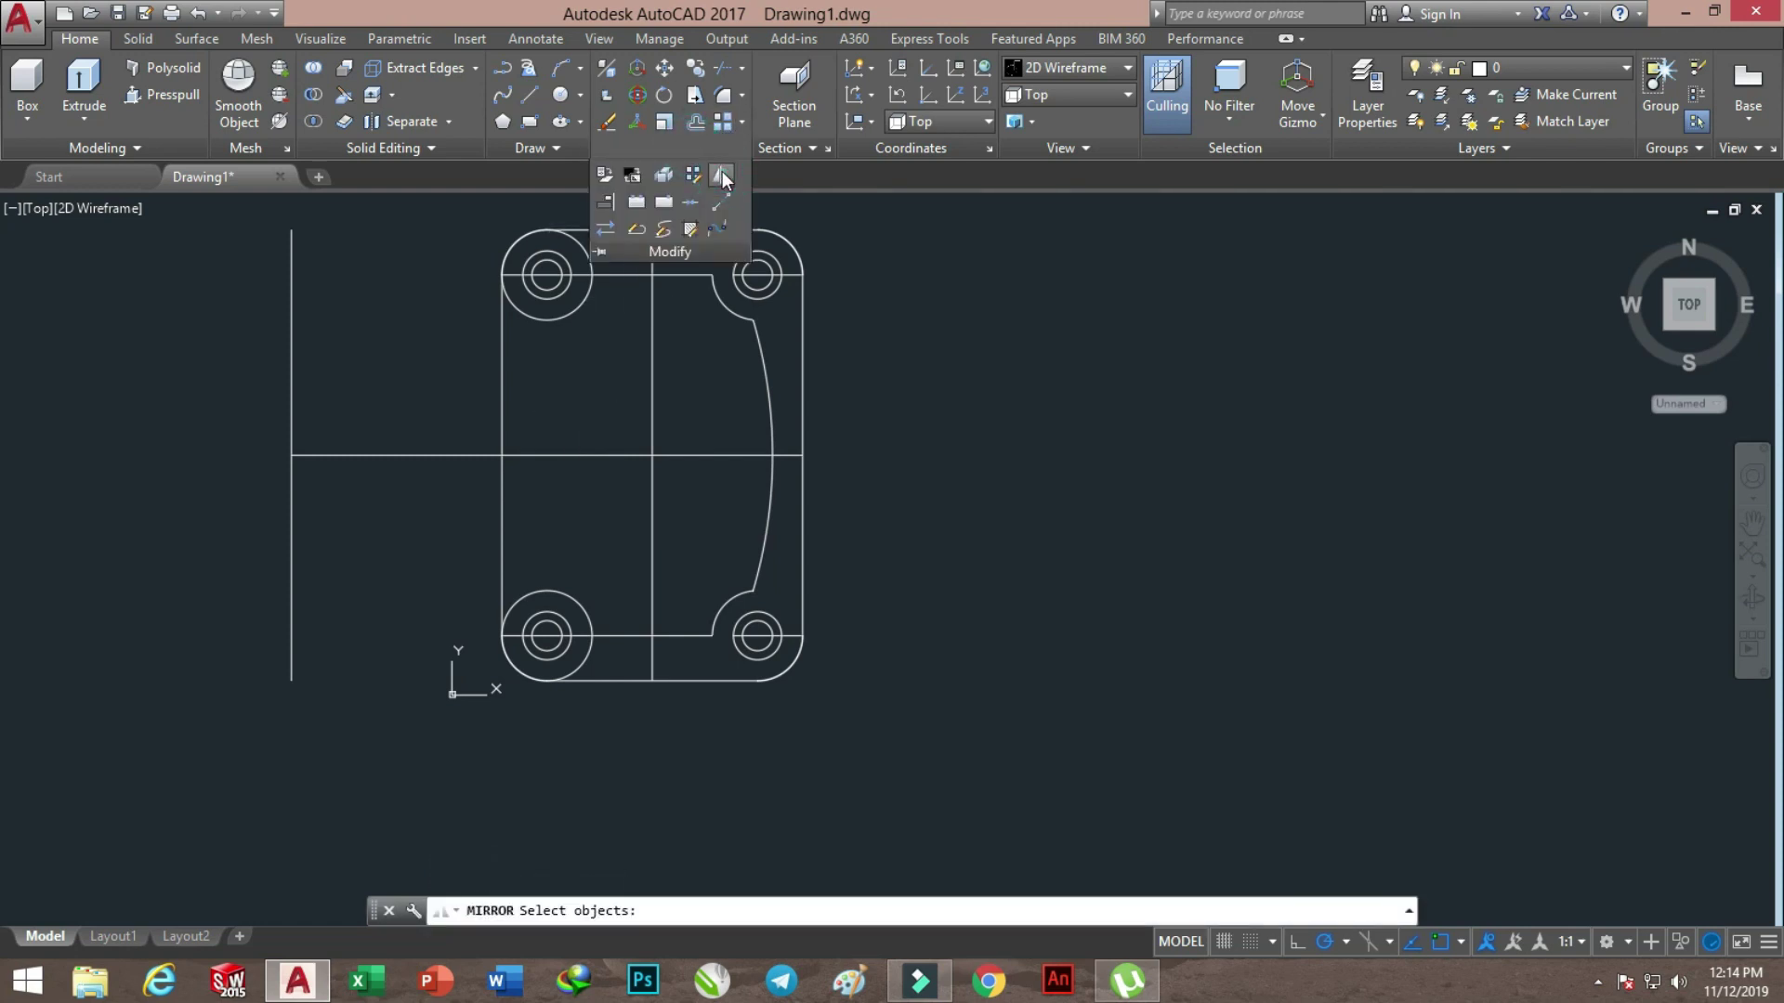
{"action": "left_click", "coordinate": [761, 357]}
{"action": "left_click", "coordinate": [651, 307]}
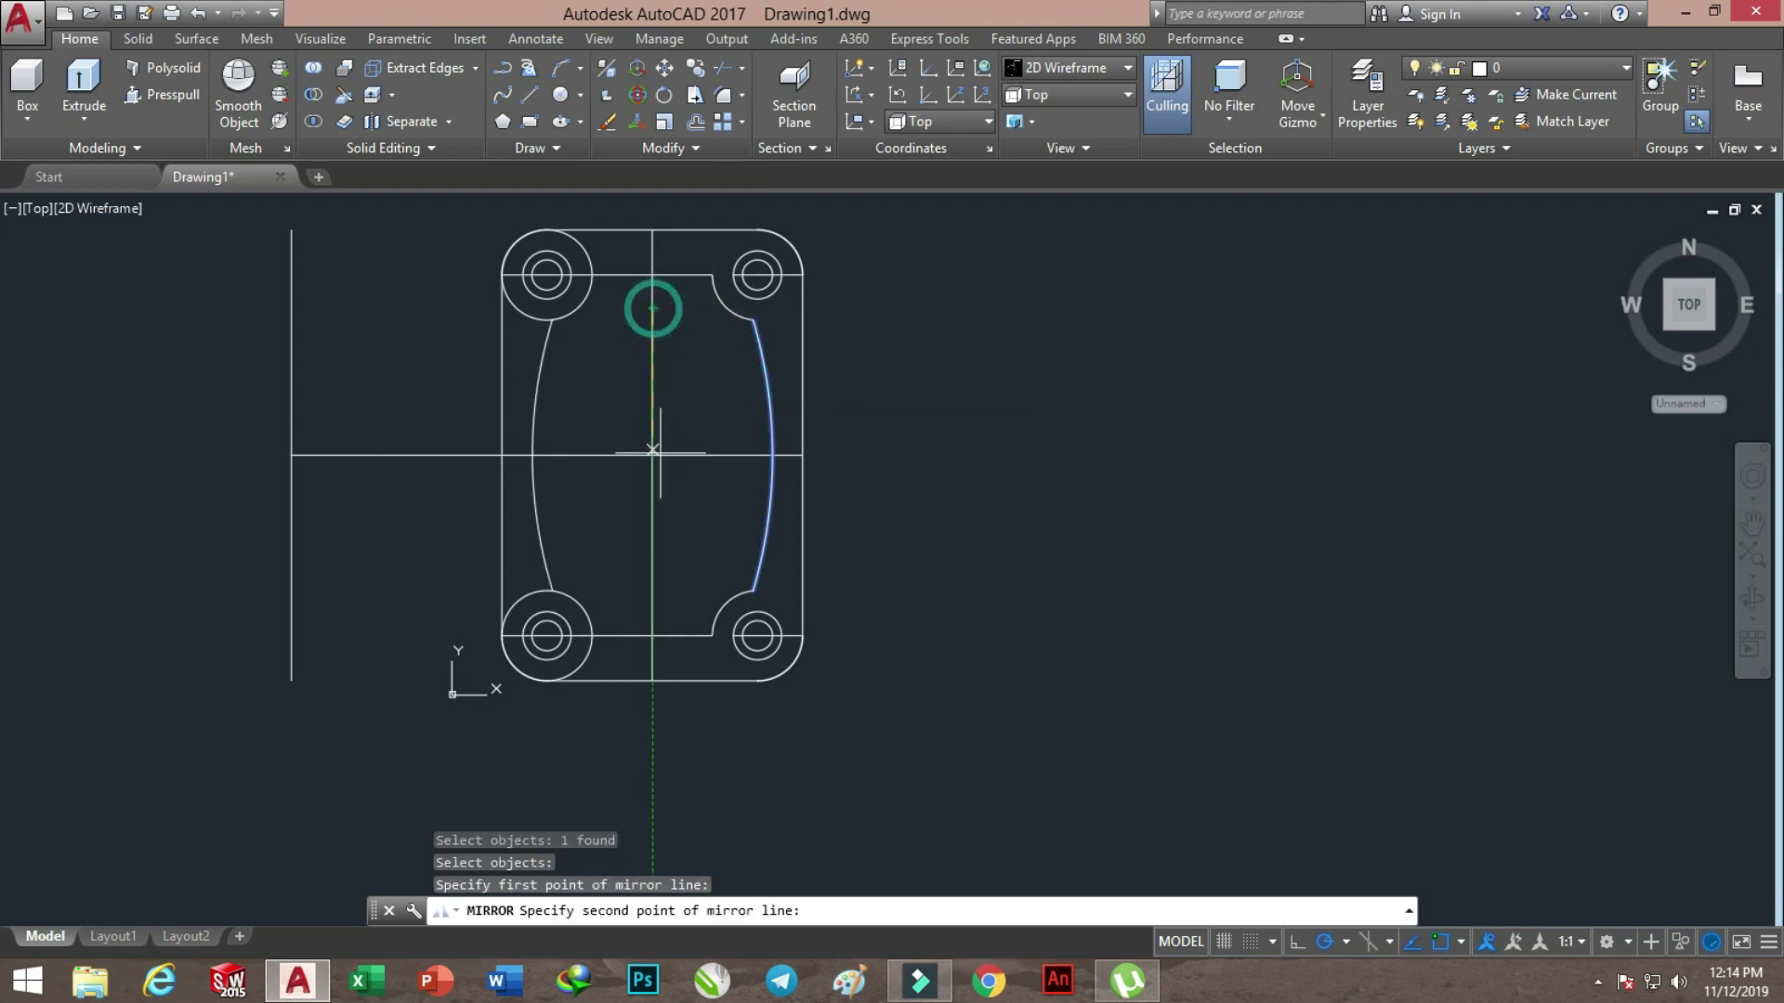
{"action": "left_click", "coordinate": [651, 513]}
{"action": "key", "text": "Return"}
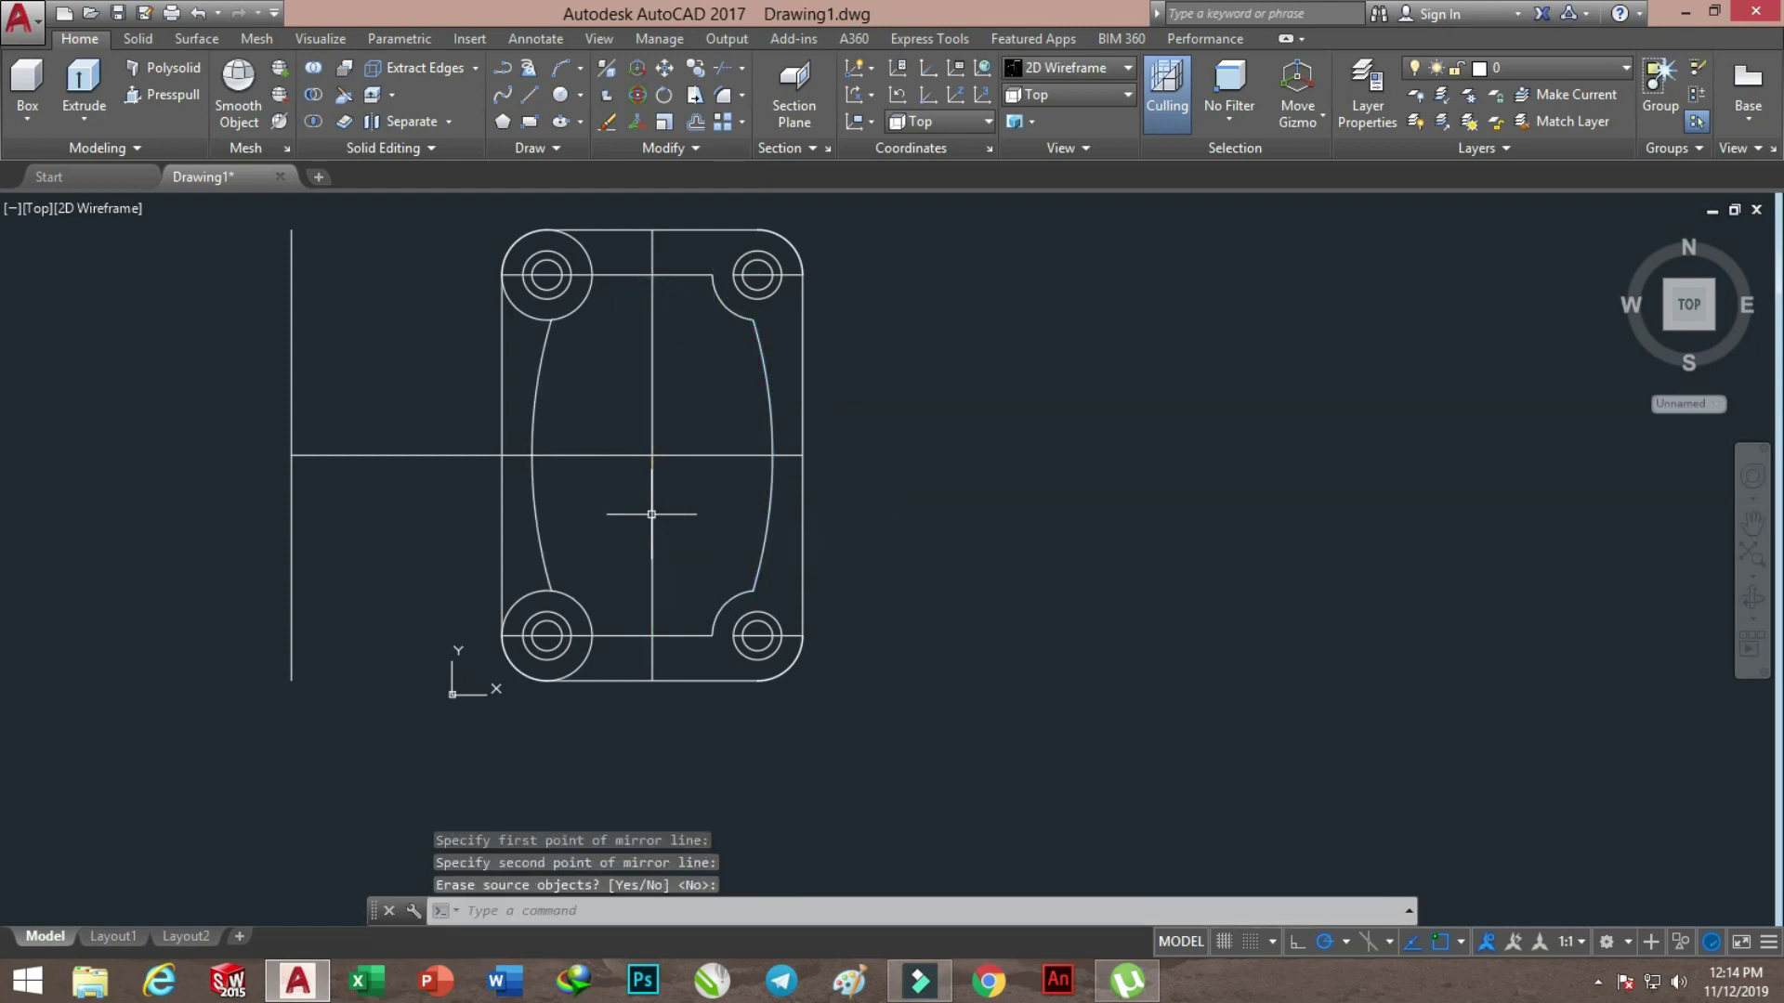
Trim the left boss circles and arc pieces so the left bosses are notched
{"action": "left_click", "coordinate": [720, 71]}
{"action": "key", "text": "Return"}
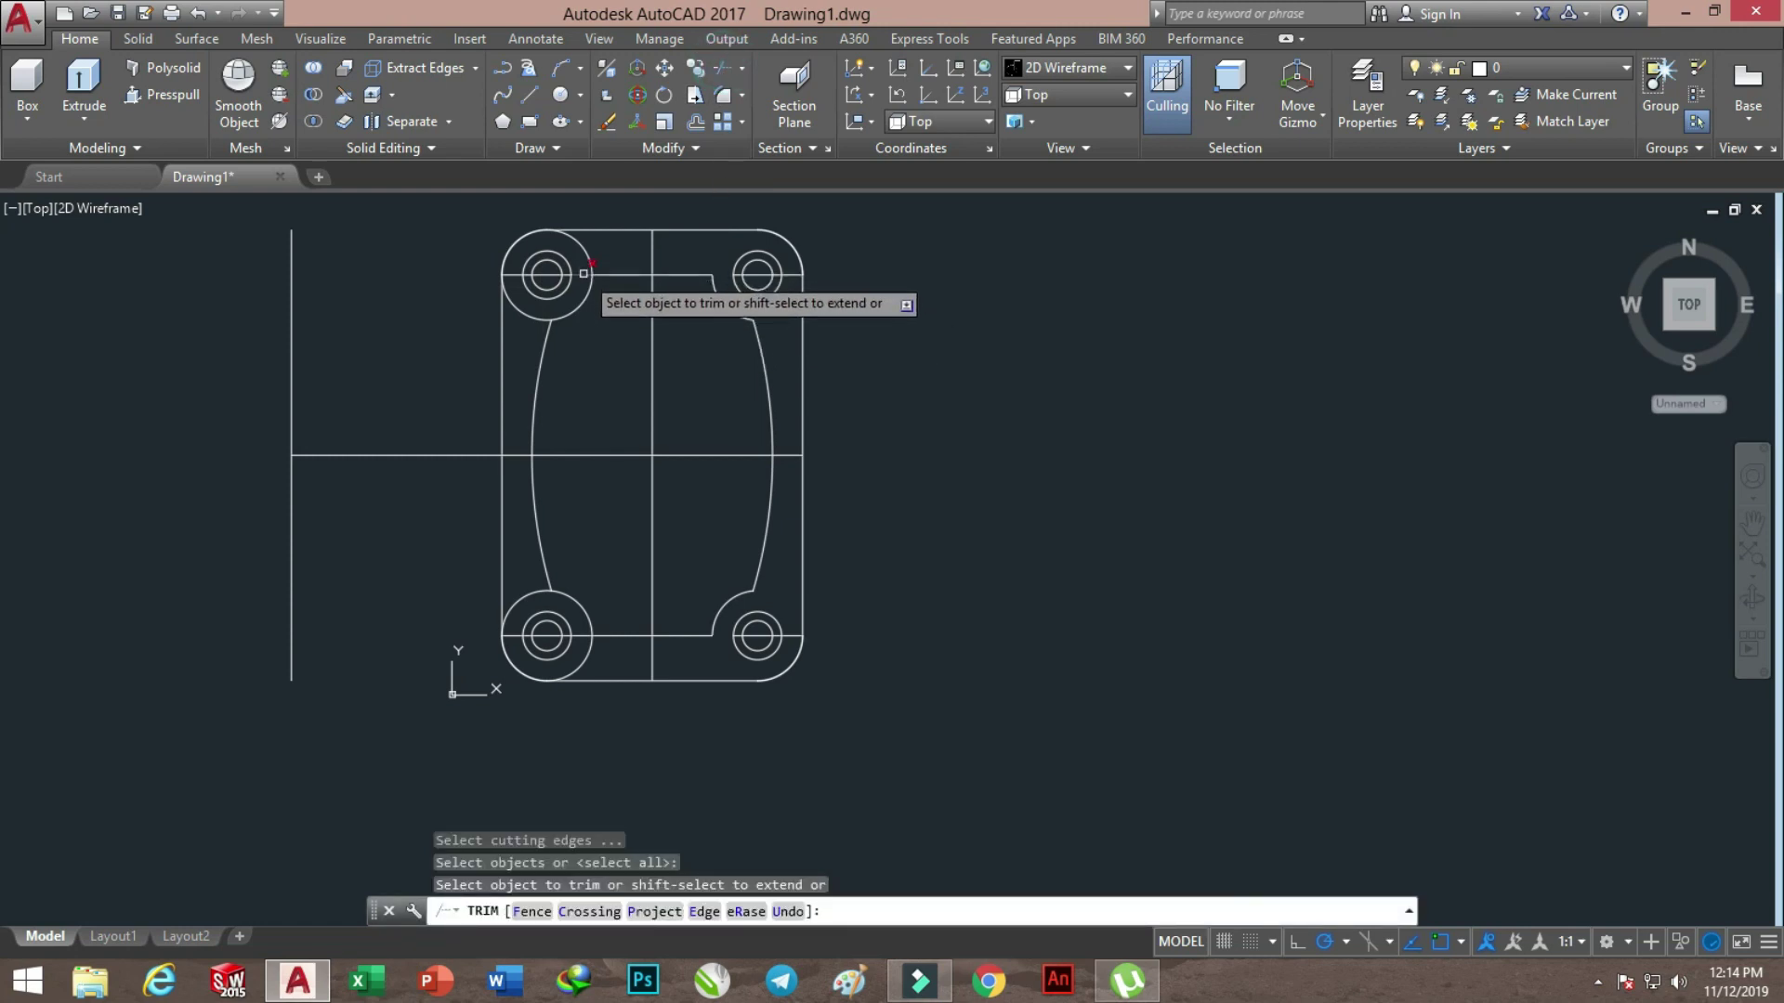
{"action": "left_click", "coordinate": [582, 271]}
{"action": "left_click", "coordinate": [590, 264]}
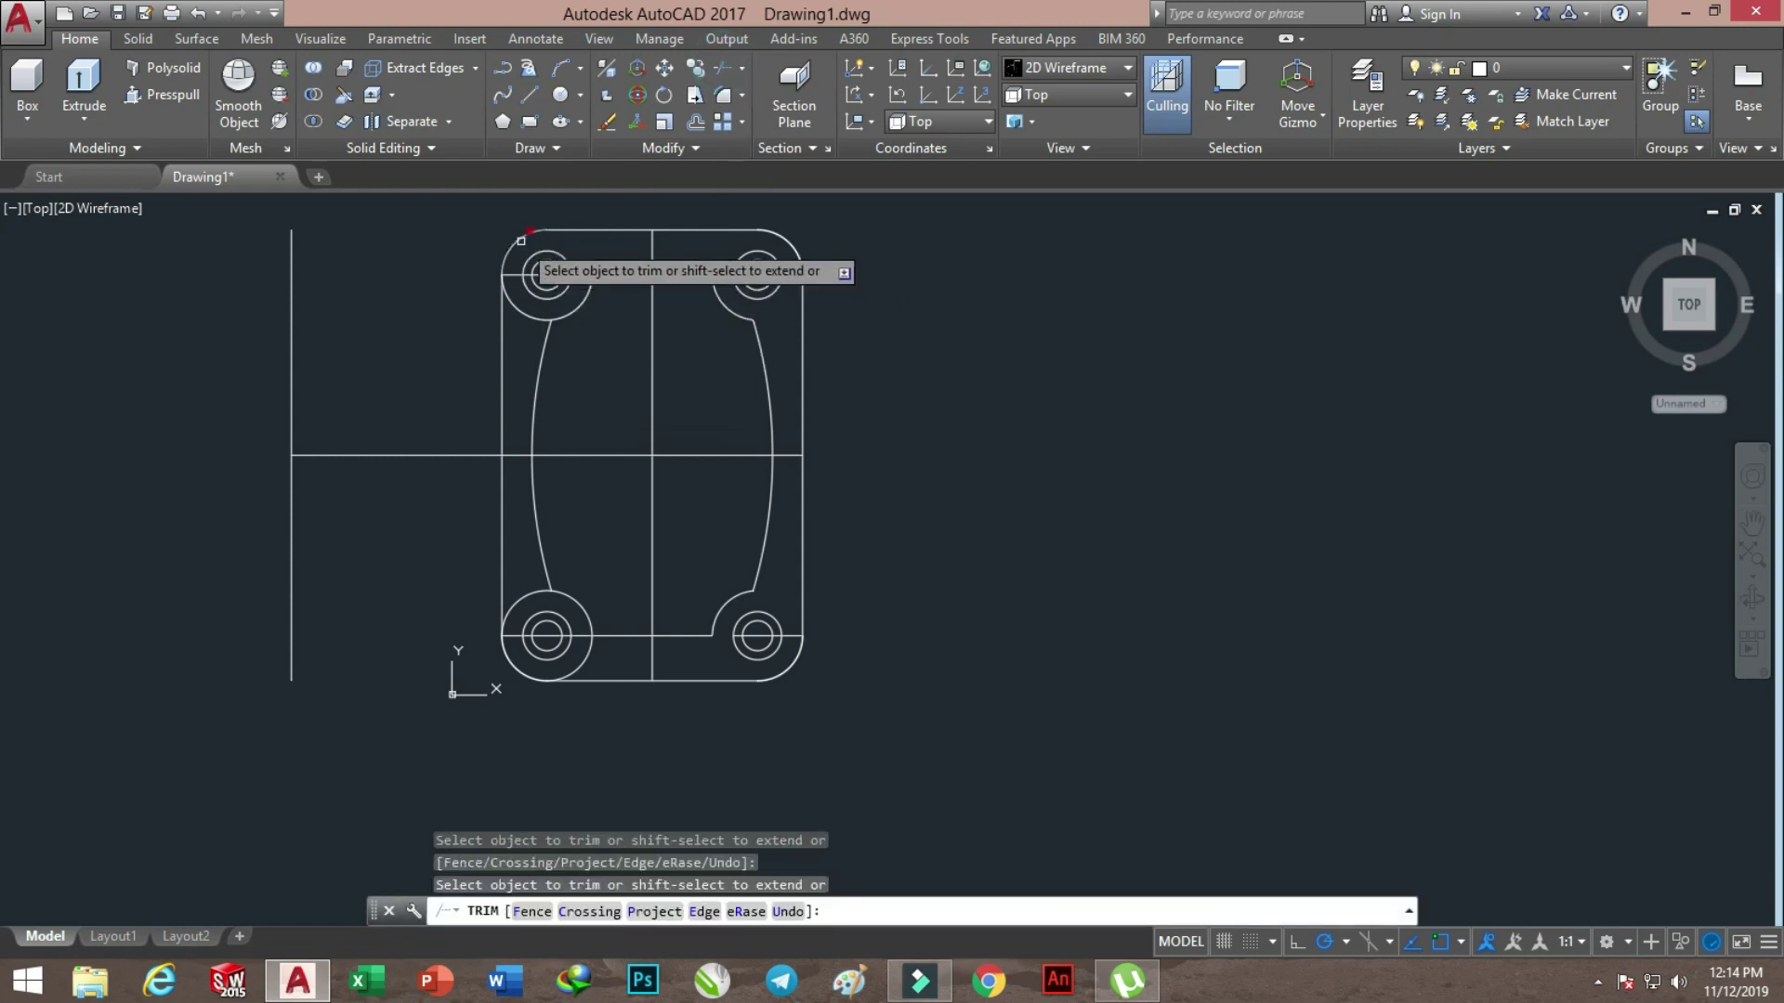
{"action": "left_click", "coordinate": [519, 308]}
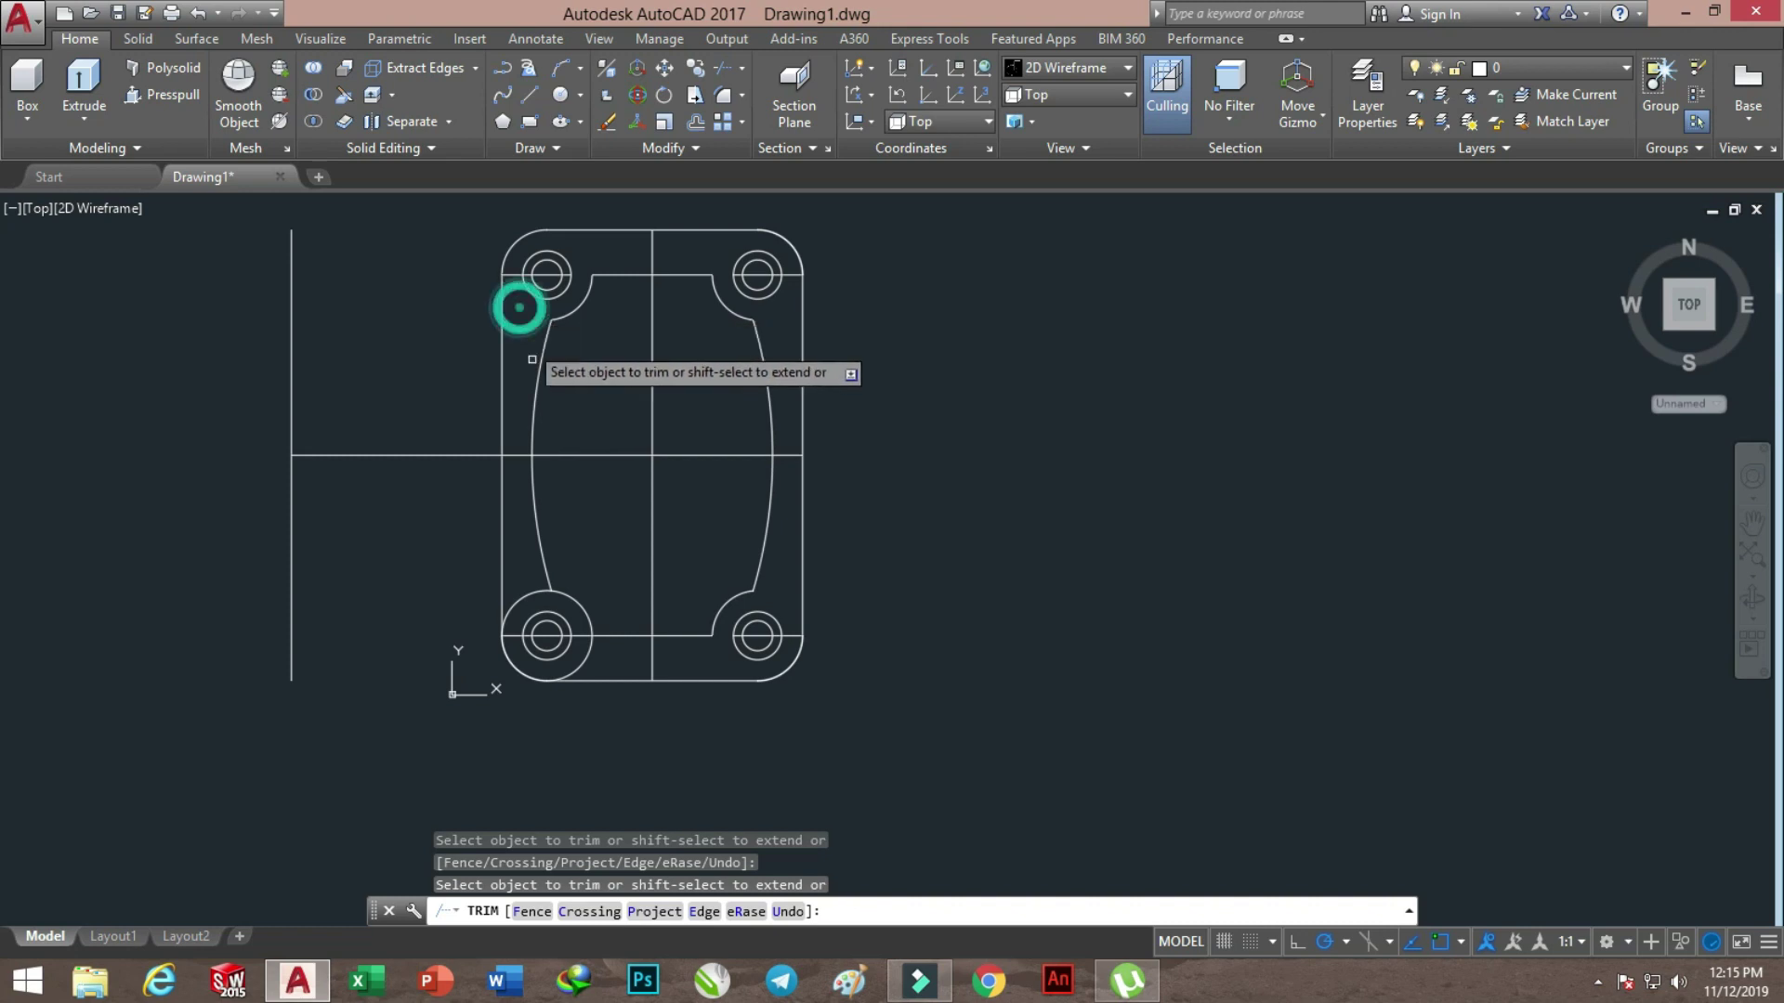
{"action": "left_click", "coordinate": [519, 599]}
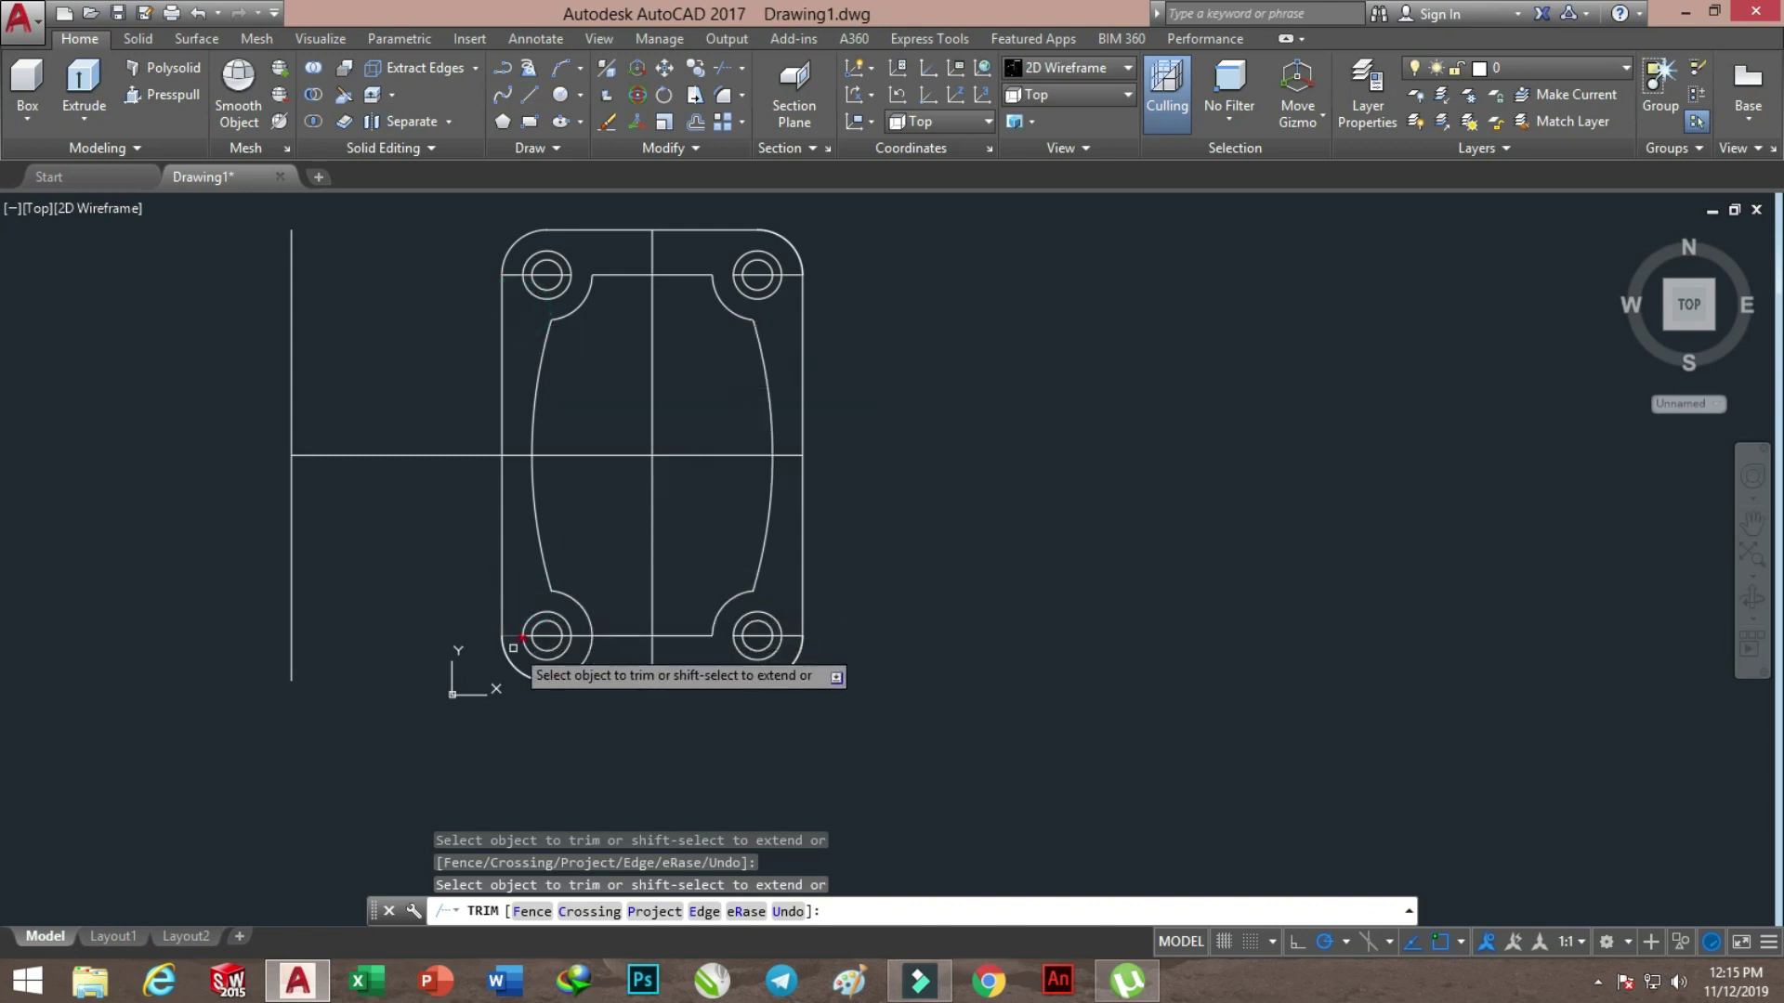
{"action": "left_click", "coordinate": [578, 664]}
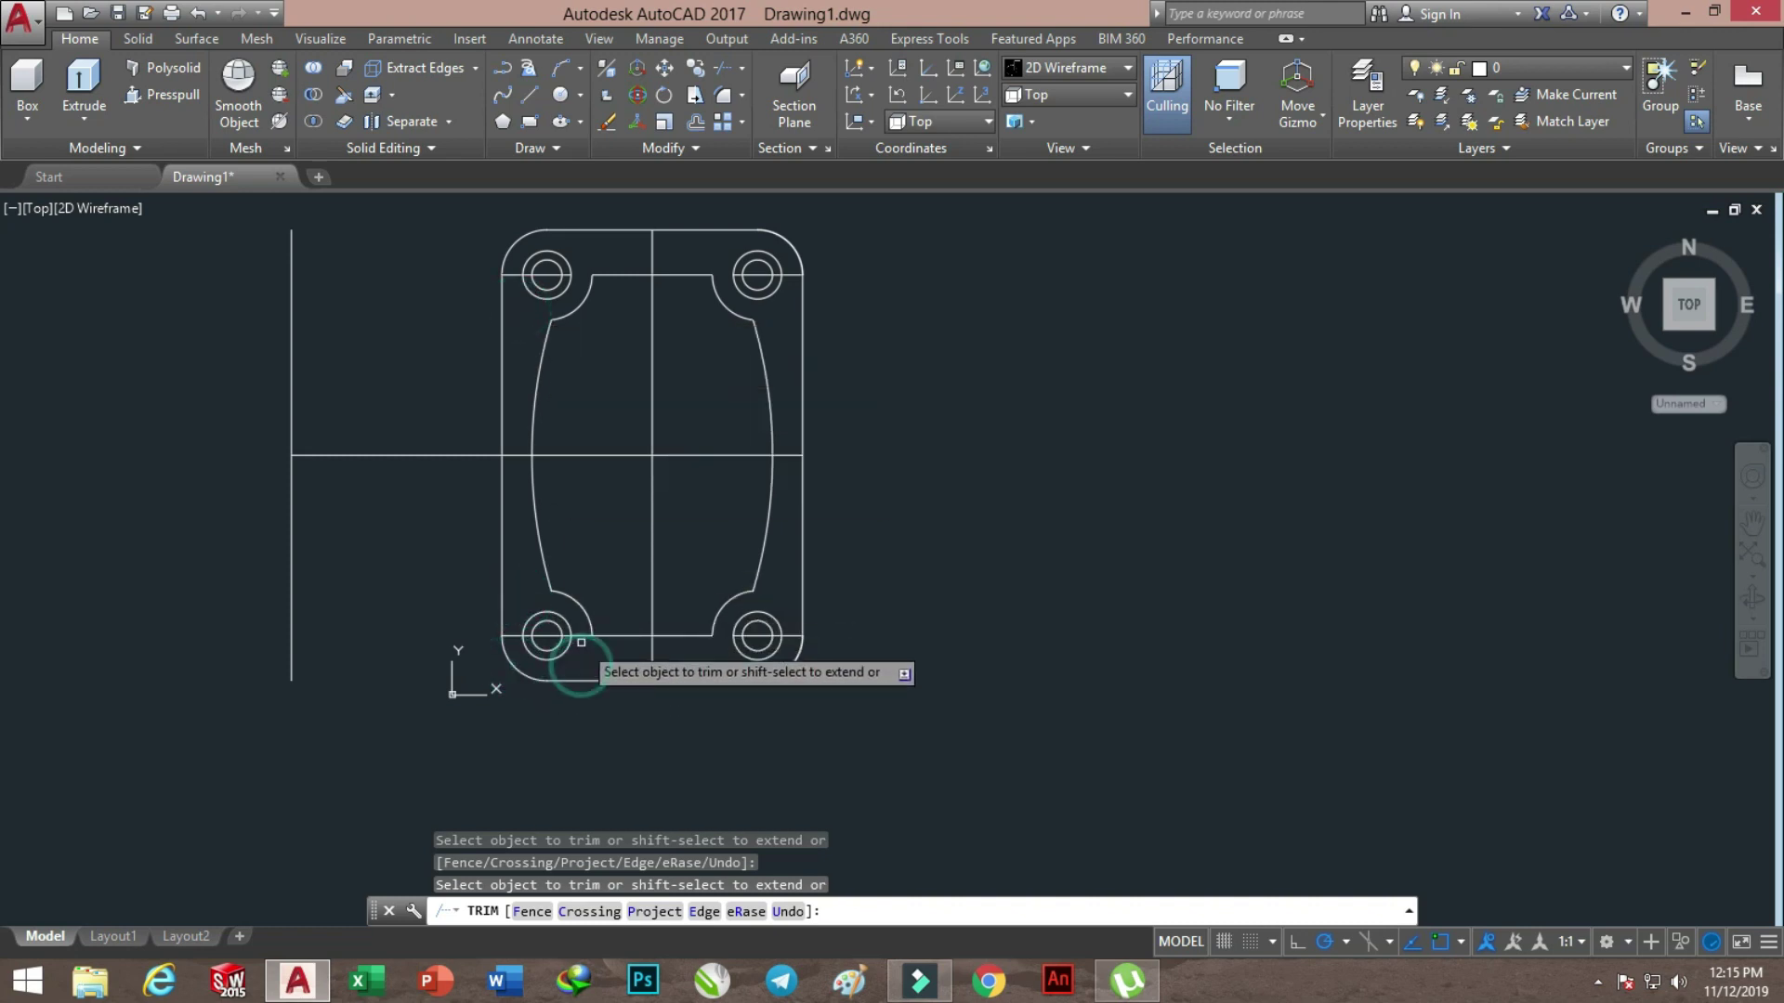
{"action": "right_click", "coordinate": [638, 556]}
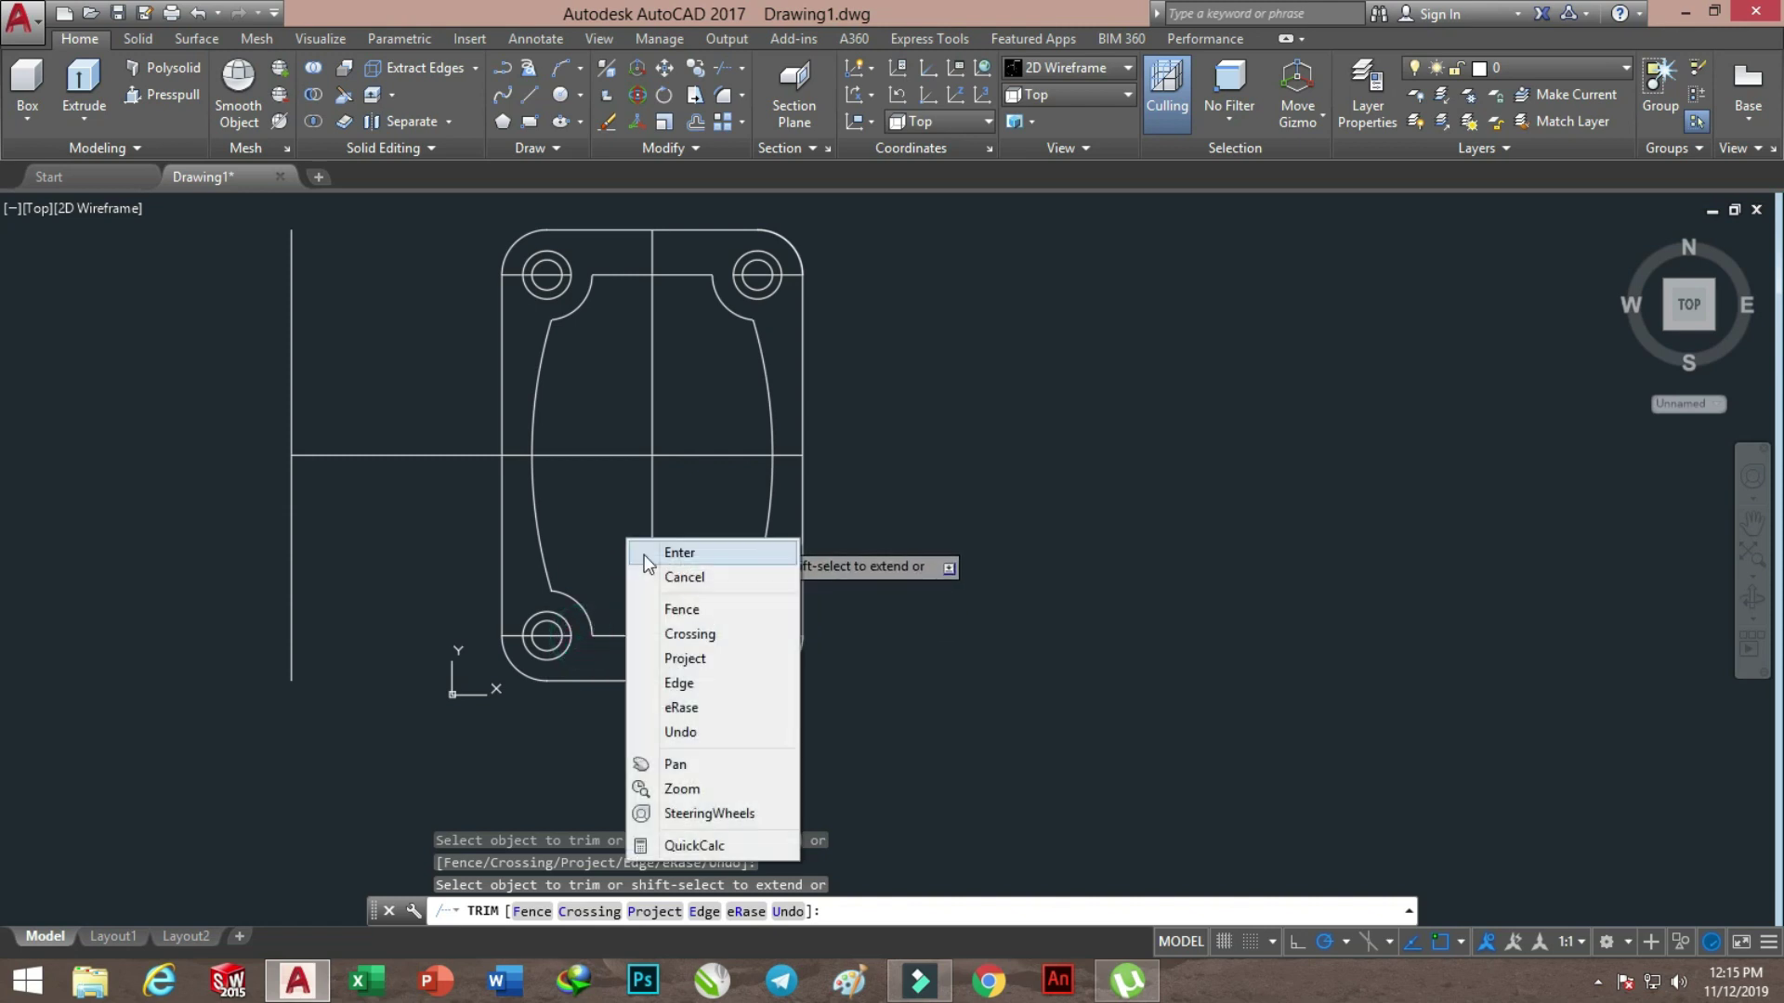
{"action": "left_click", "coordinate": [668, 576]}
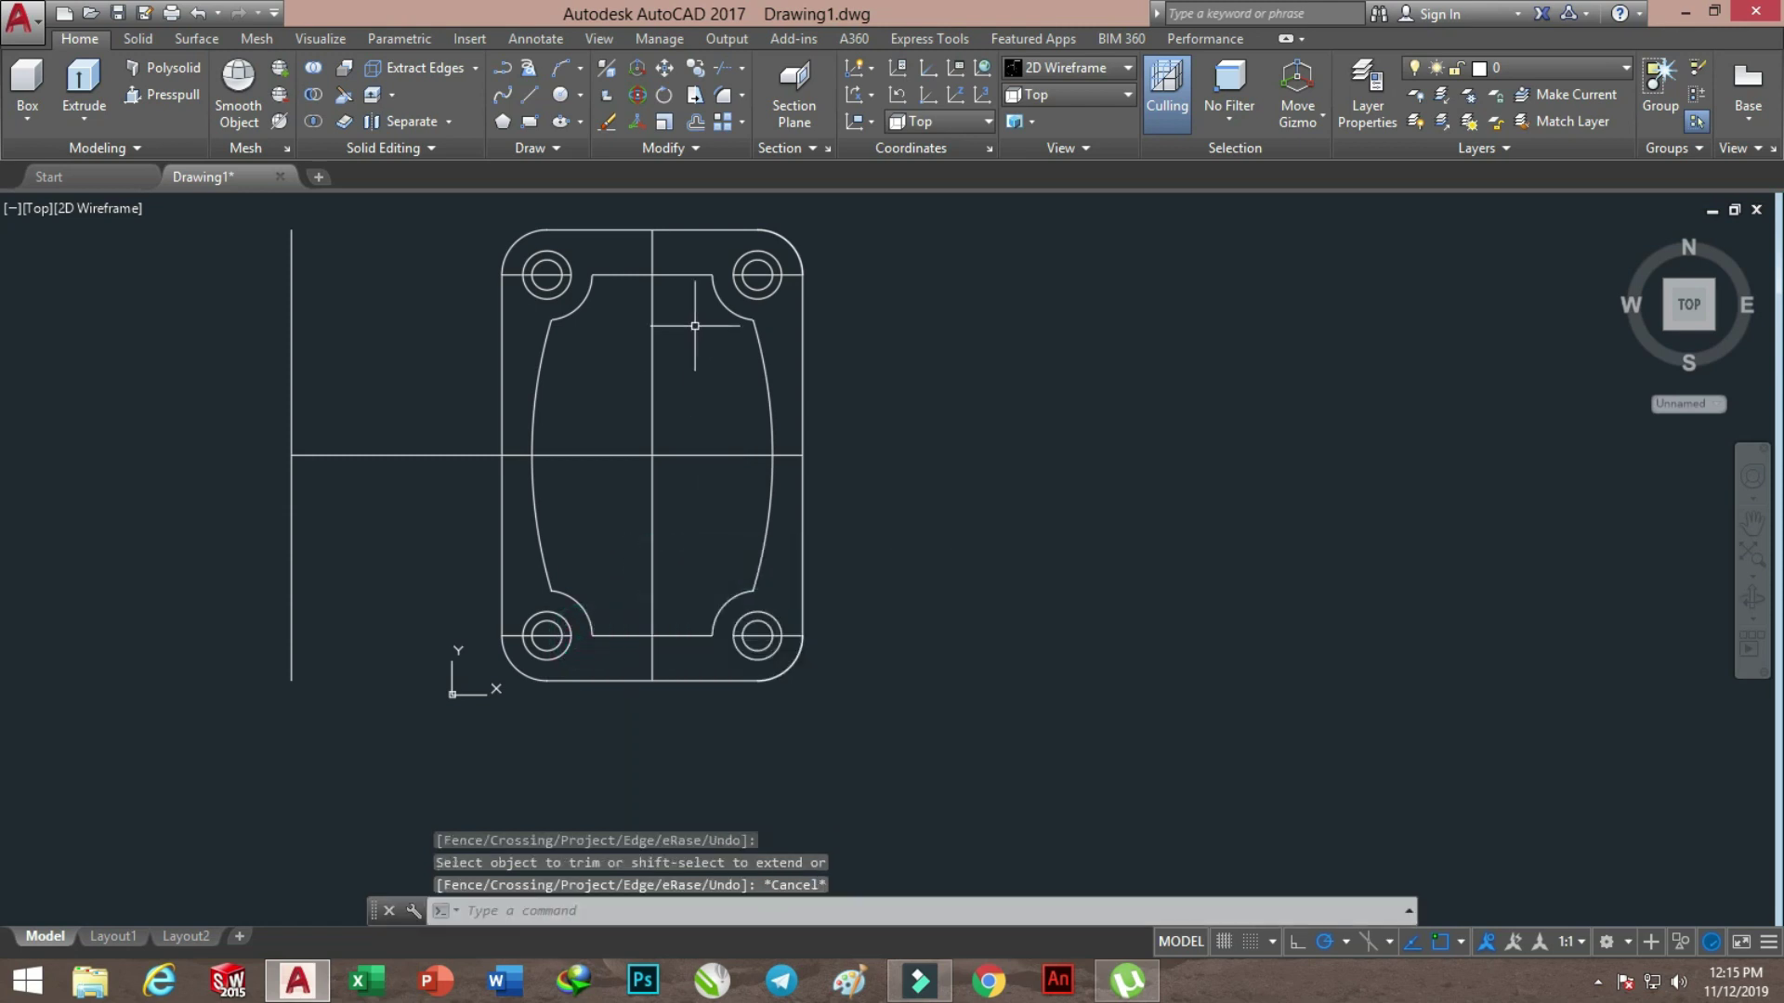
Delete the short lines through the bosses and the leftover top-right corner arc
{"action": "left_click", "coordinate": [795, 276]}
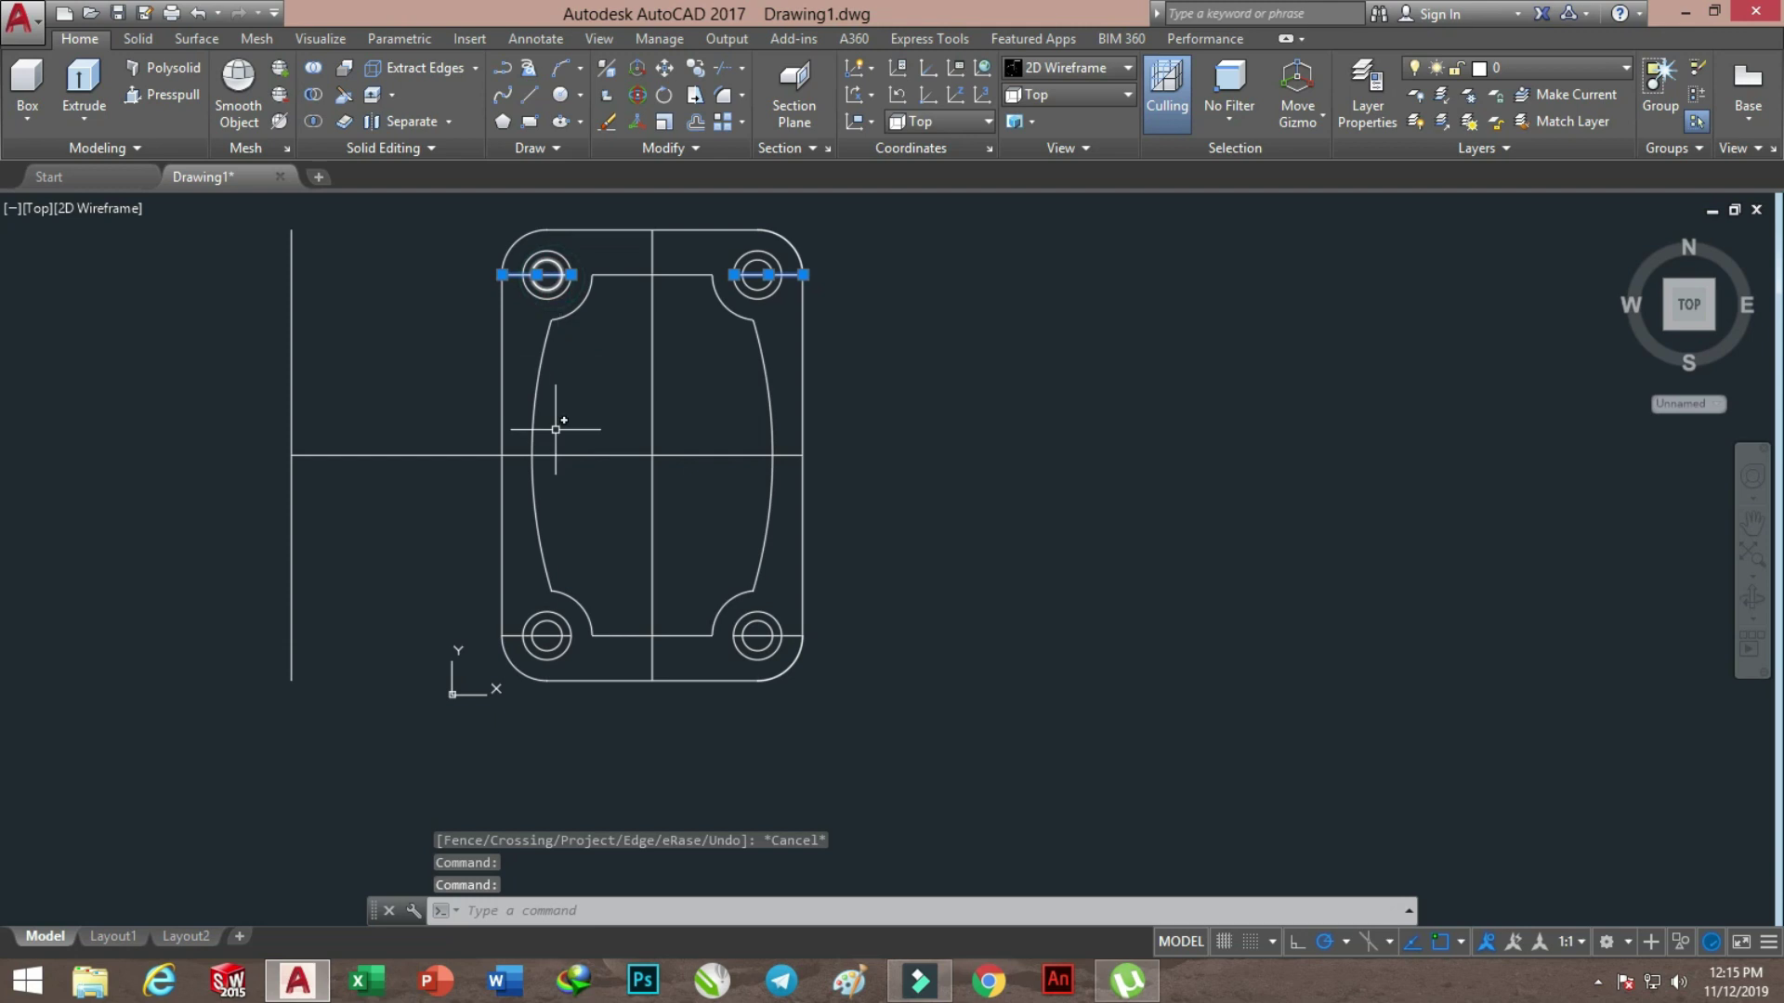
{"action": "left_click", "coordinate": [548, 634]}
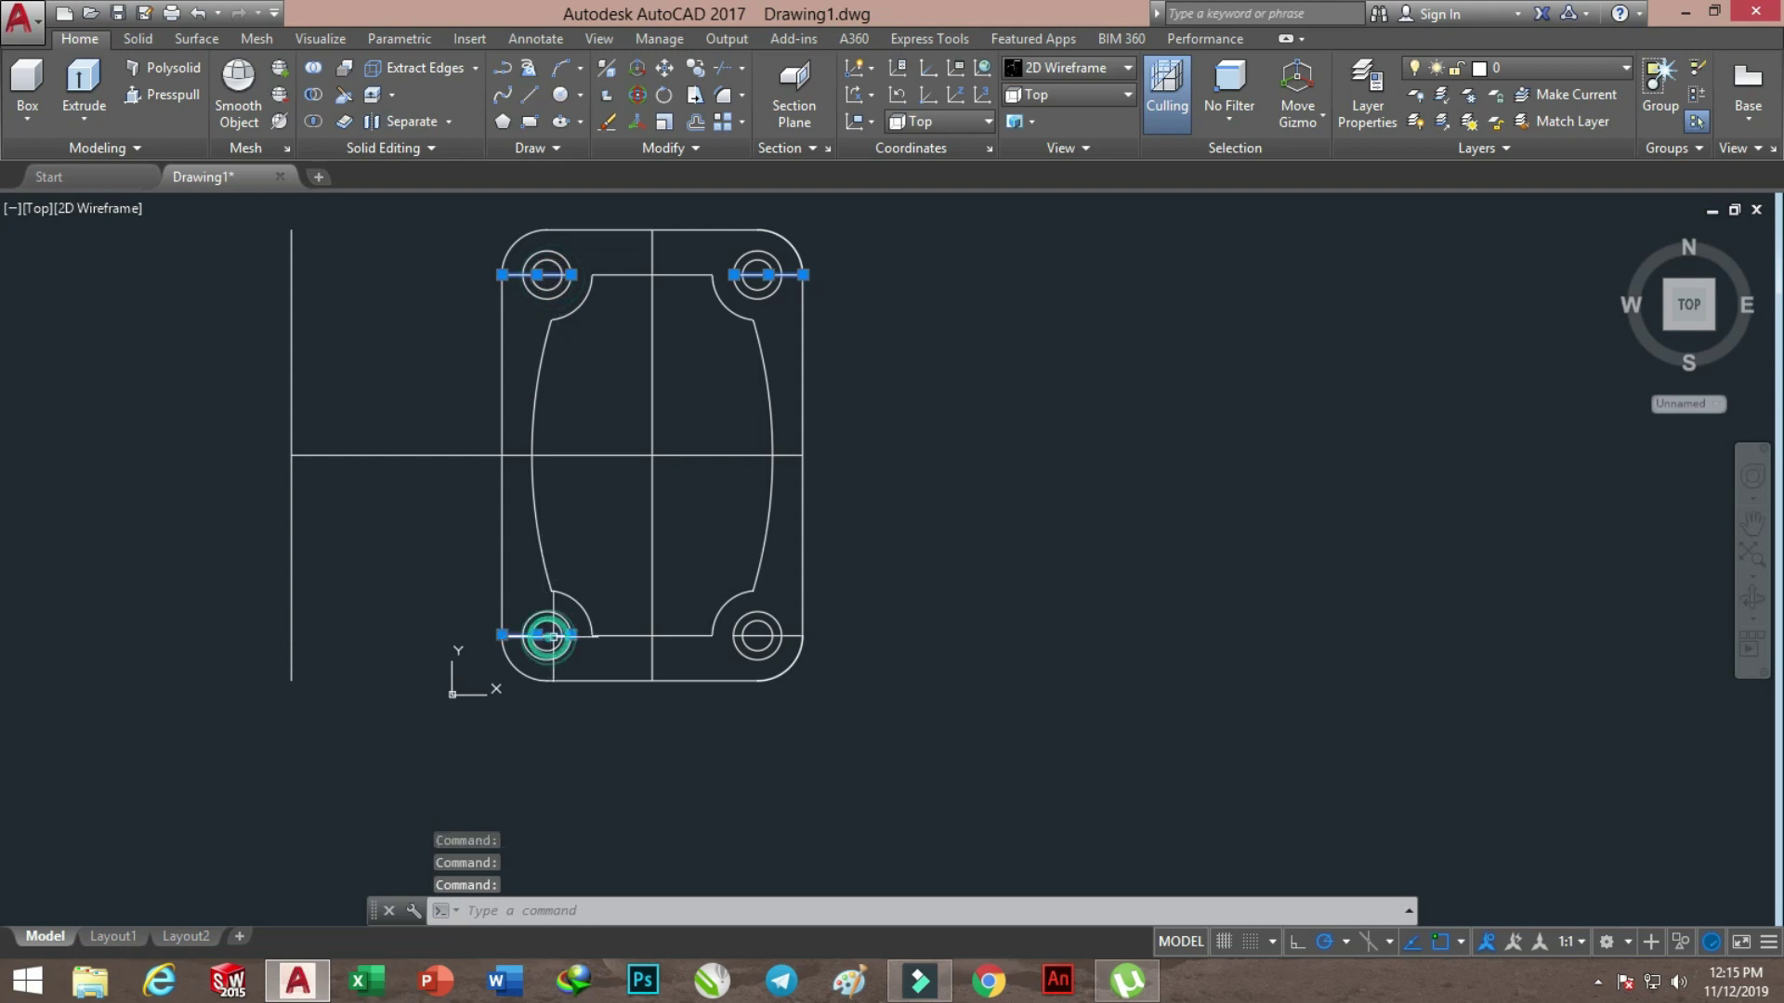
{"action": "left_click", "coordinate": [759, 635]}
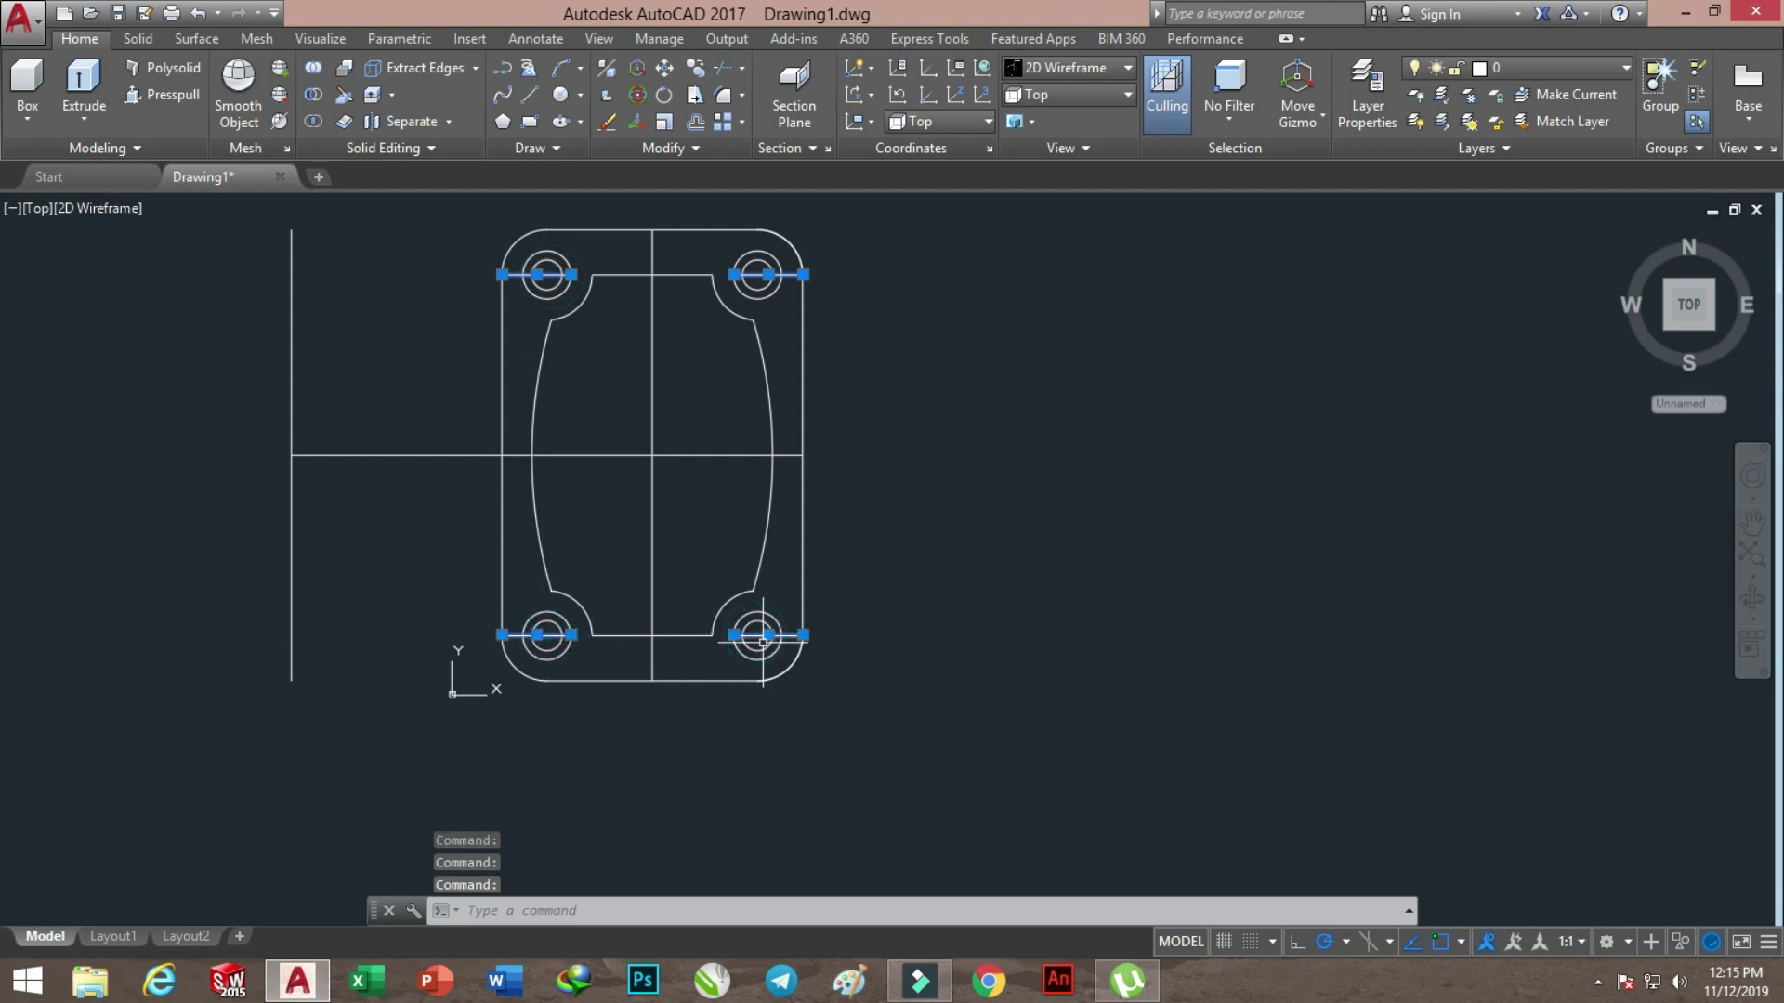
{"action": "key", "text": "Delete"}
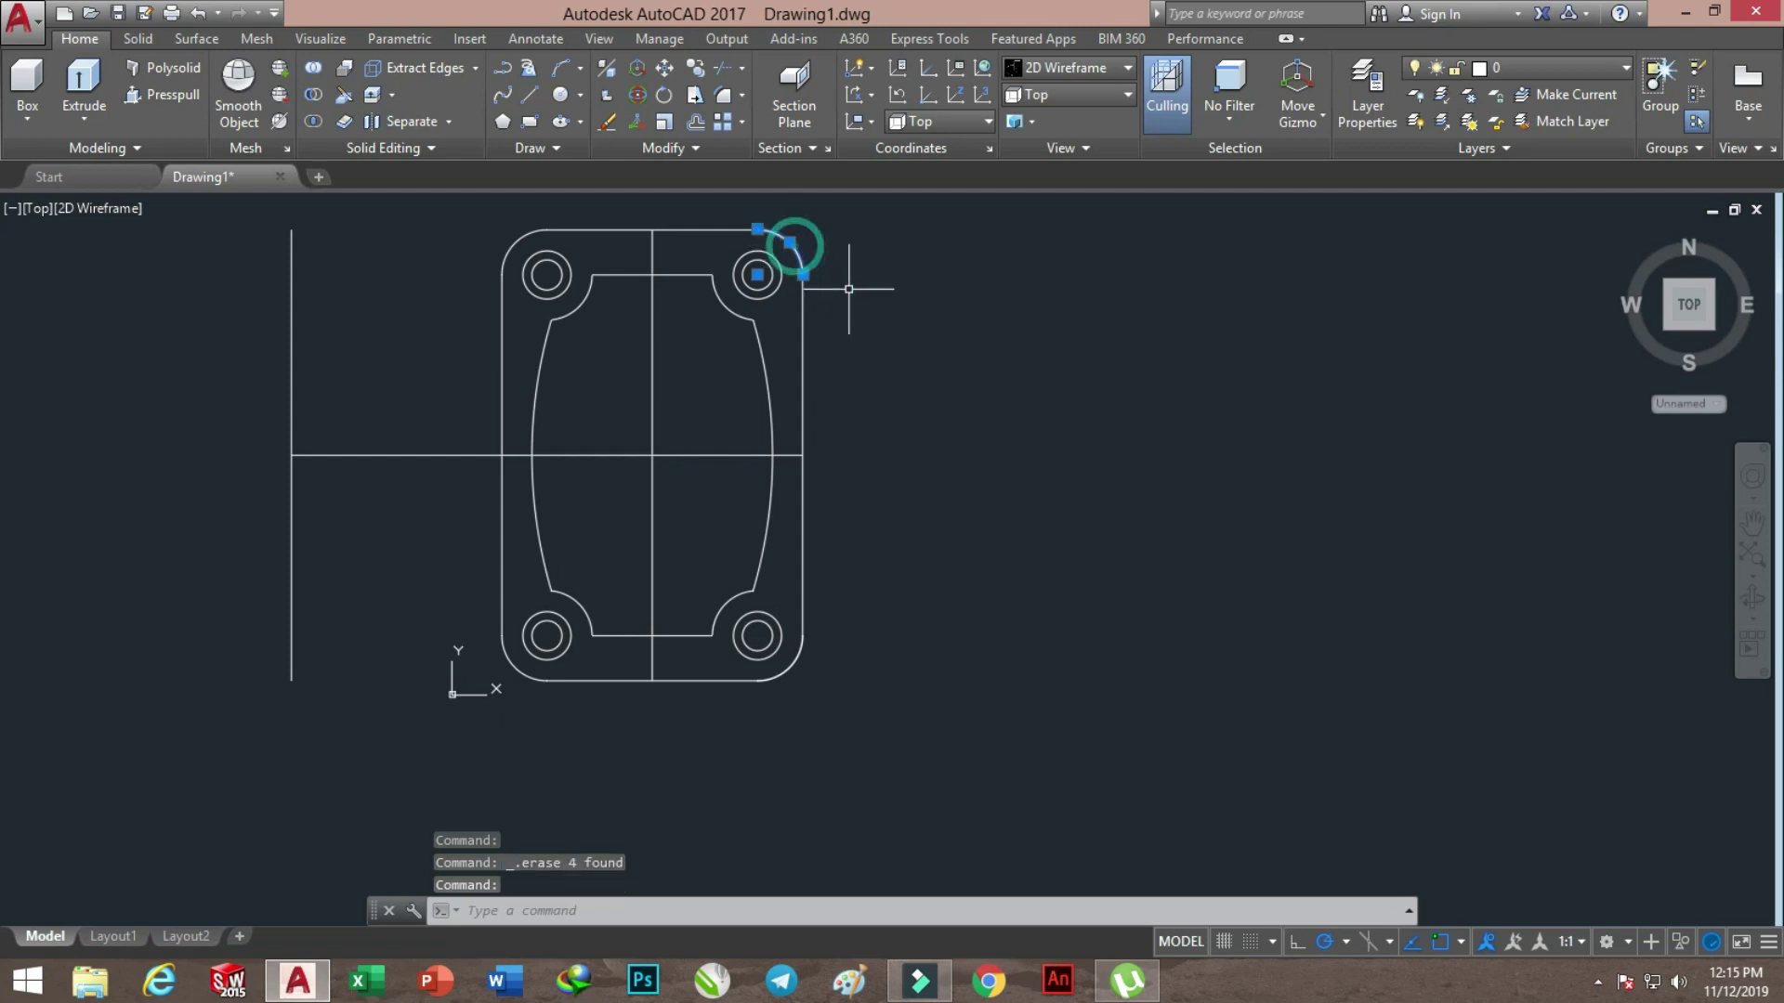
{"action": "left_click", "coordinate": [796, 247]}
{"action": "key", "text": "Delete"}
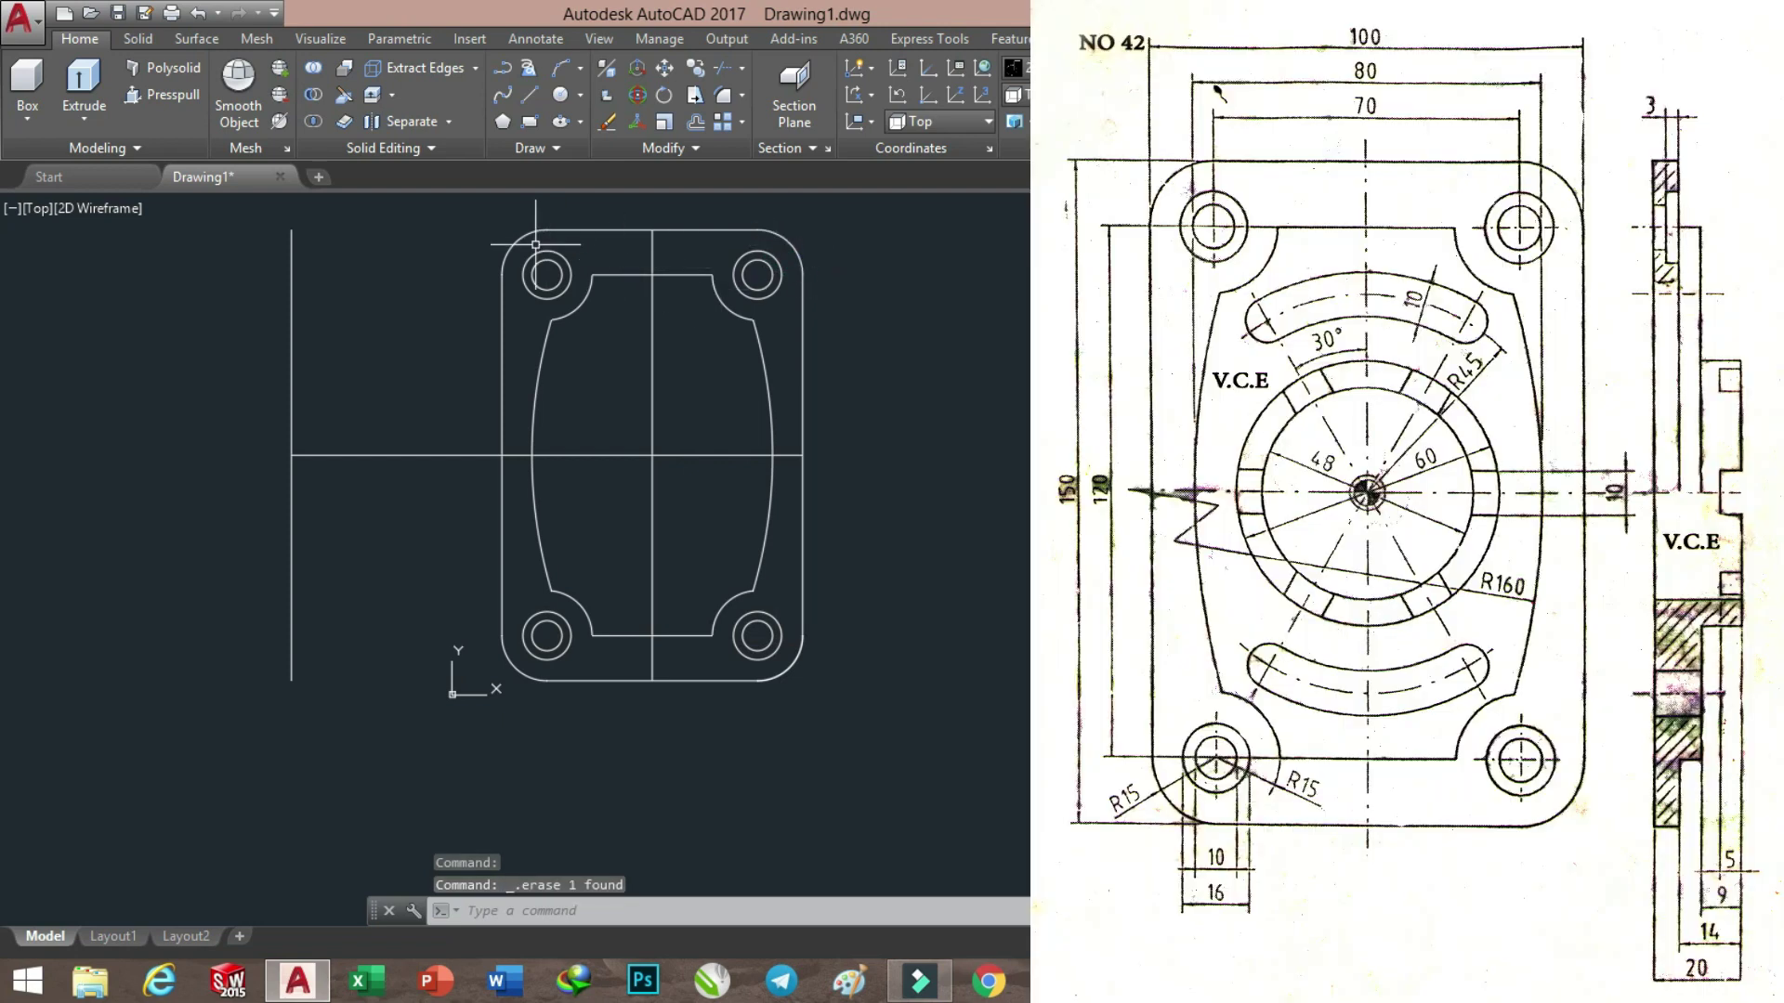
Delete the extra bottom-right corner arc, undoing an accidental top-left arc deletion
{"action": "left_click", "coordinate": [516, 242]}
{"action": "key", "text": "Delete"}
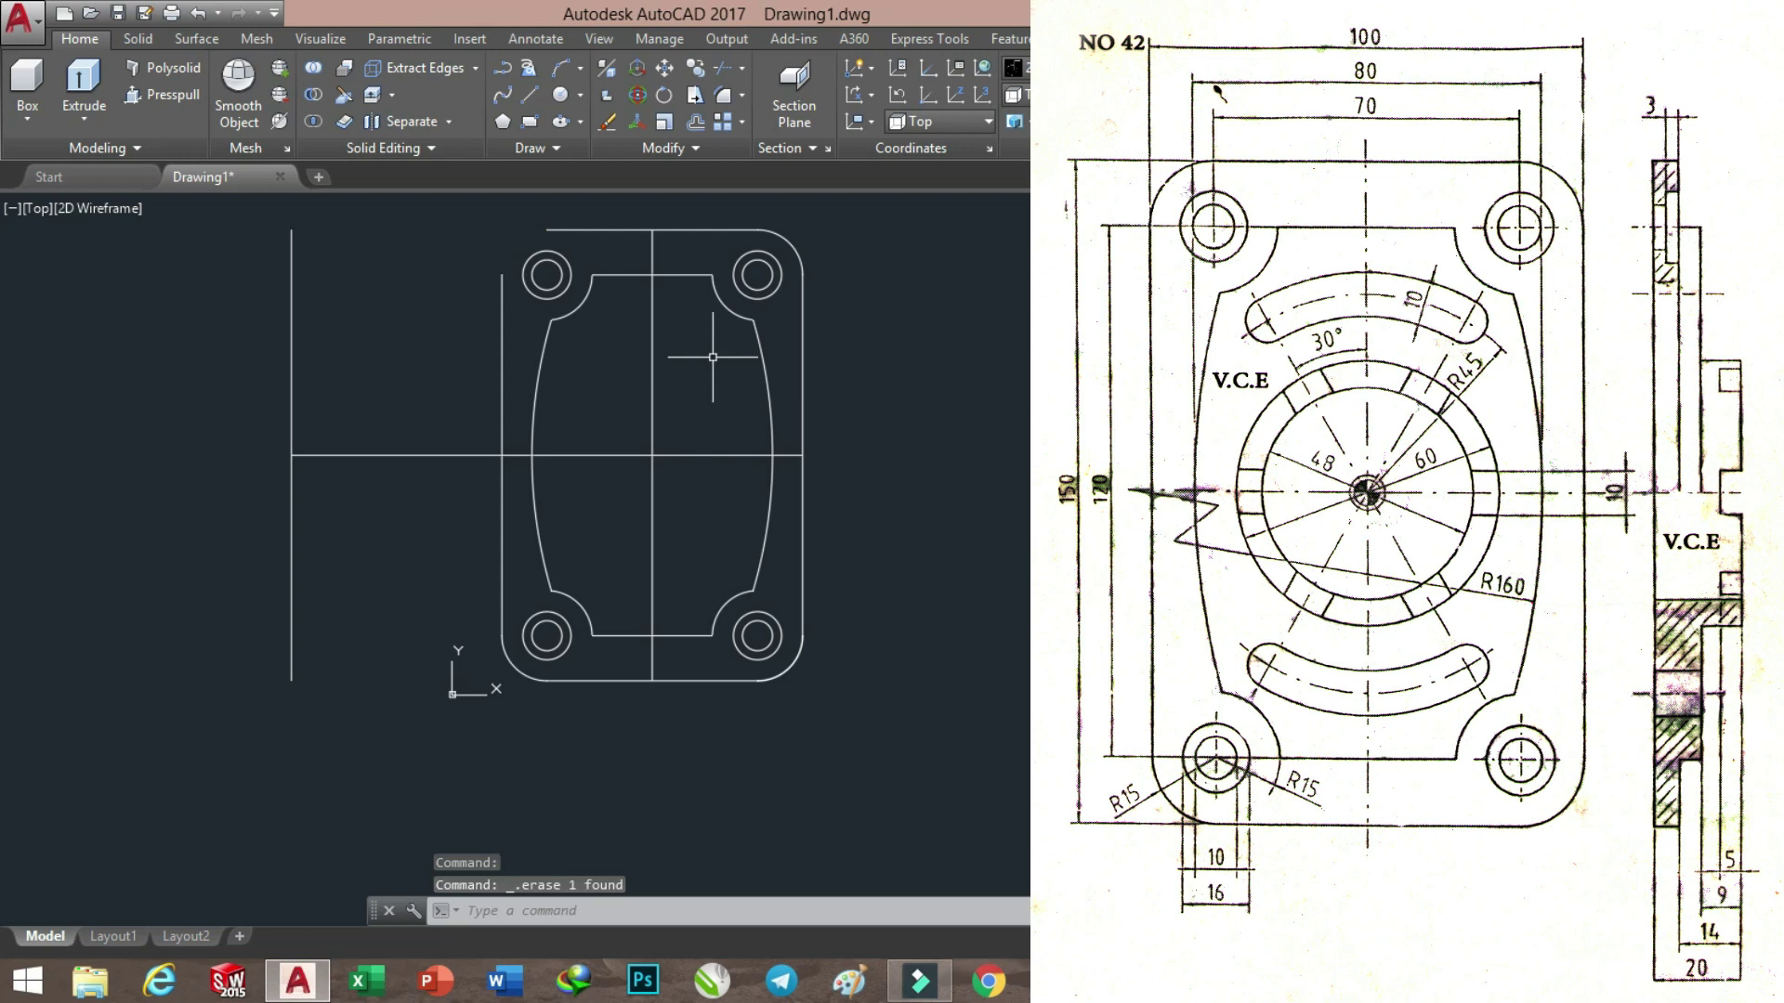
{"action": "key", "text": "ctrl+z"}
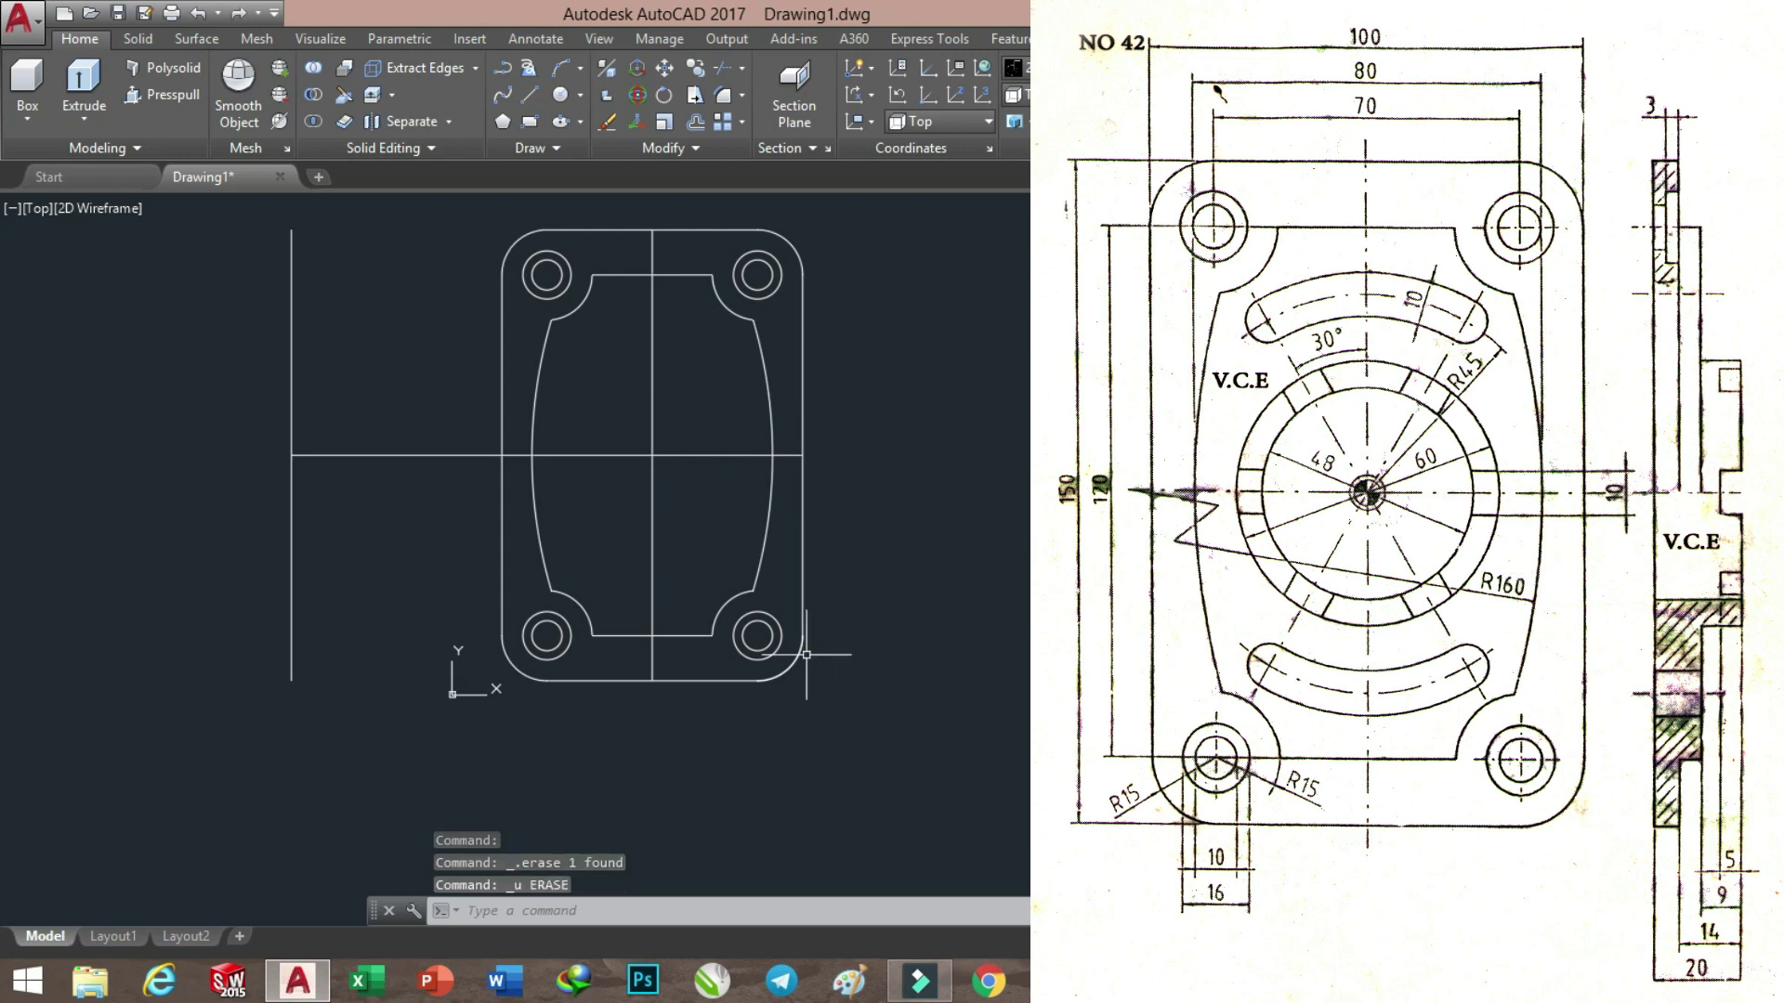
{"action": "left_click", "coordinate": [800, 655]}
{"action": "key", "text": "Delete"}
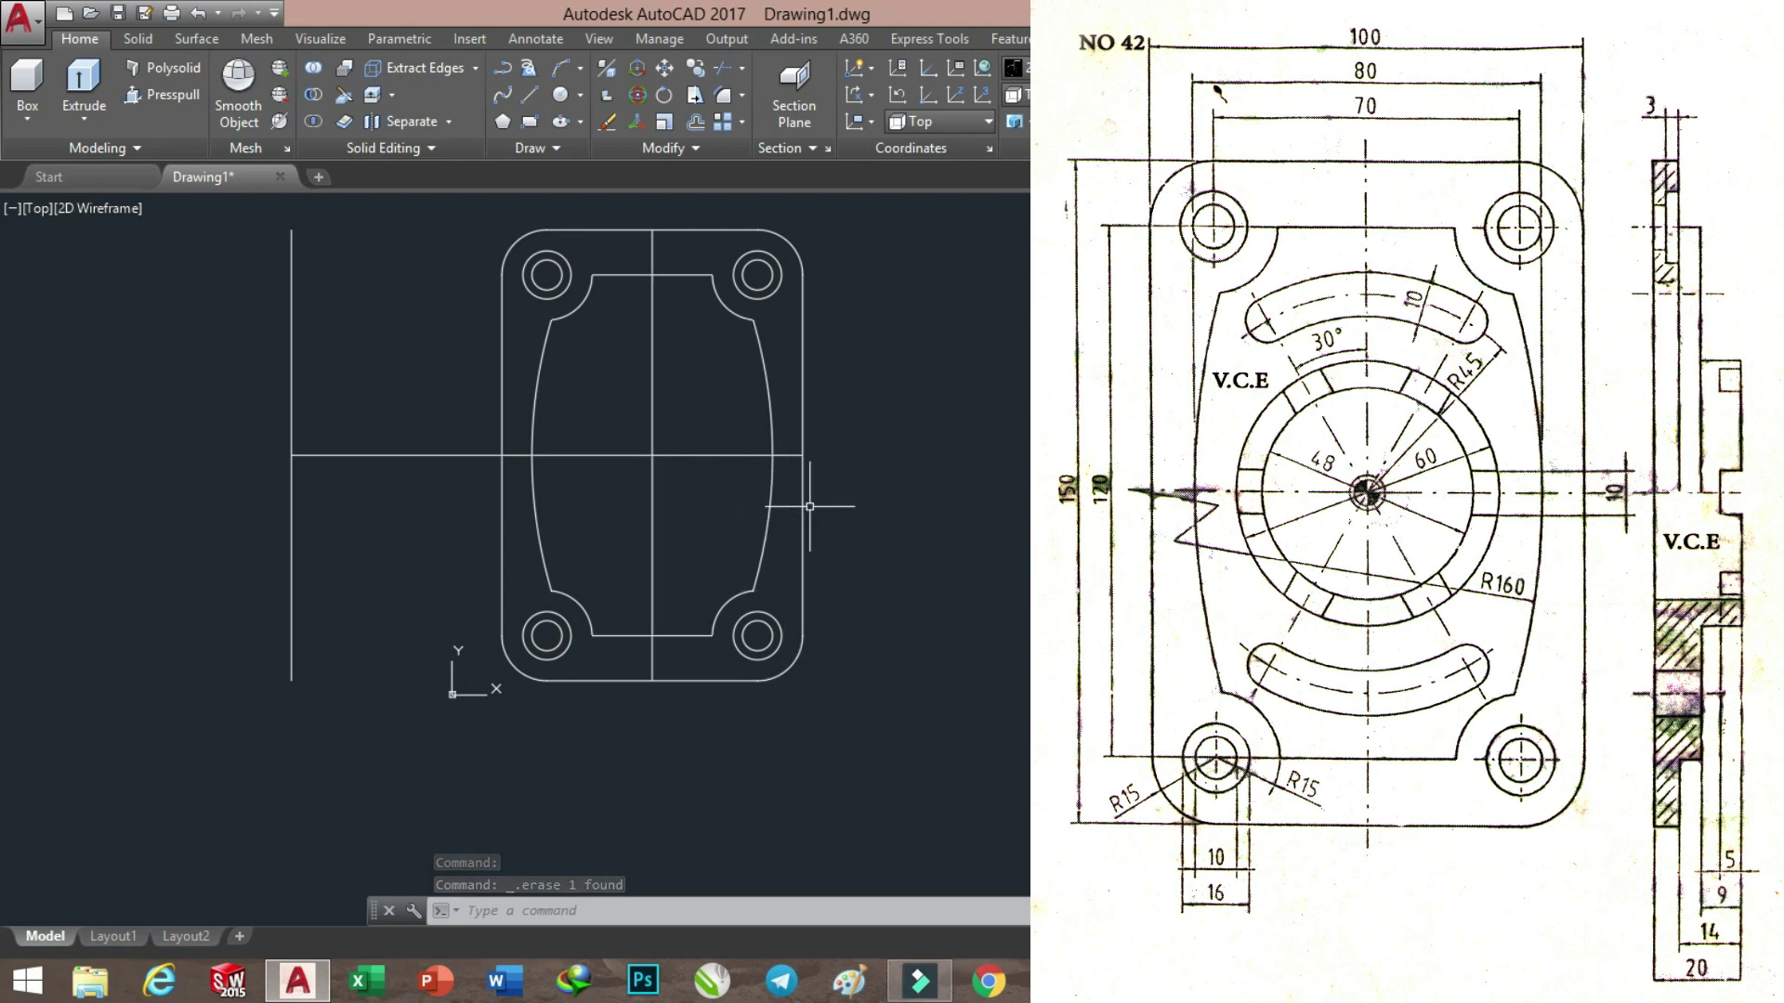
Draw a radius-45 circle centred at the centre-line crossing
{"action": "left_click", "coordinate": [581, 97]}
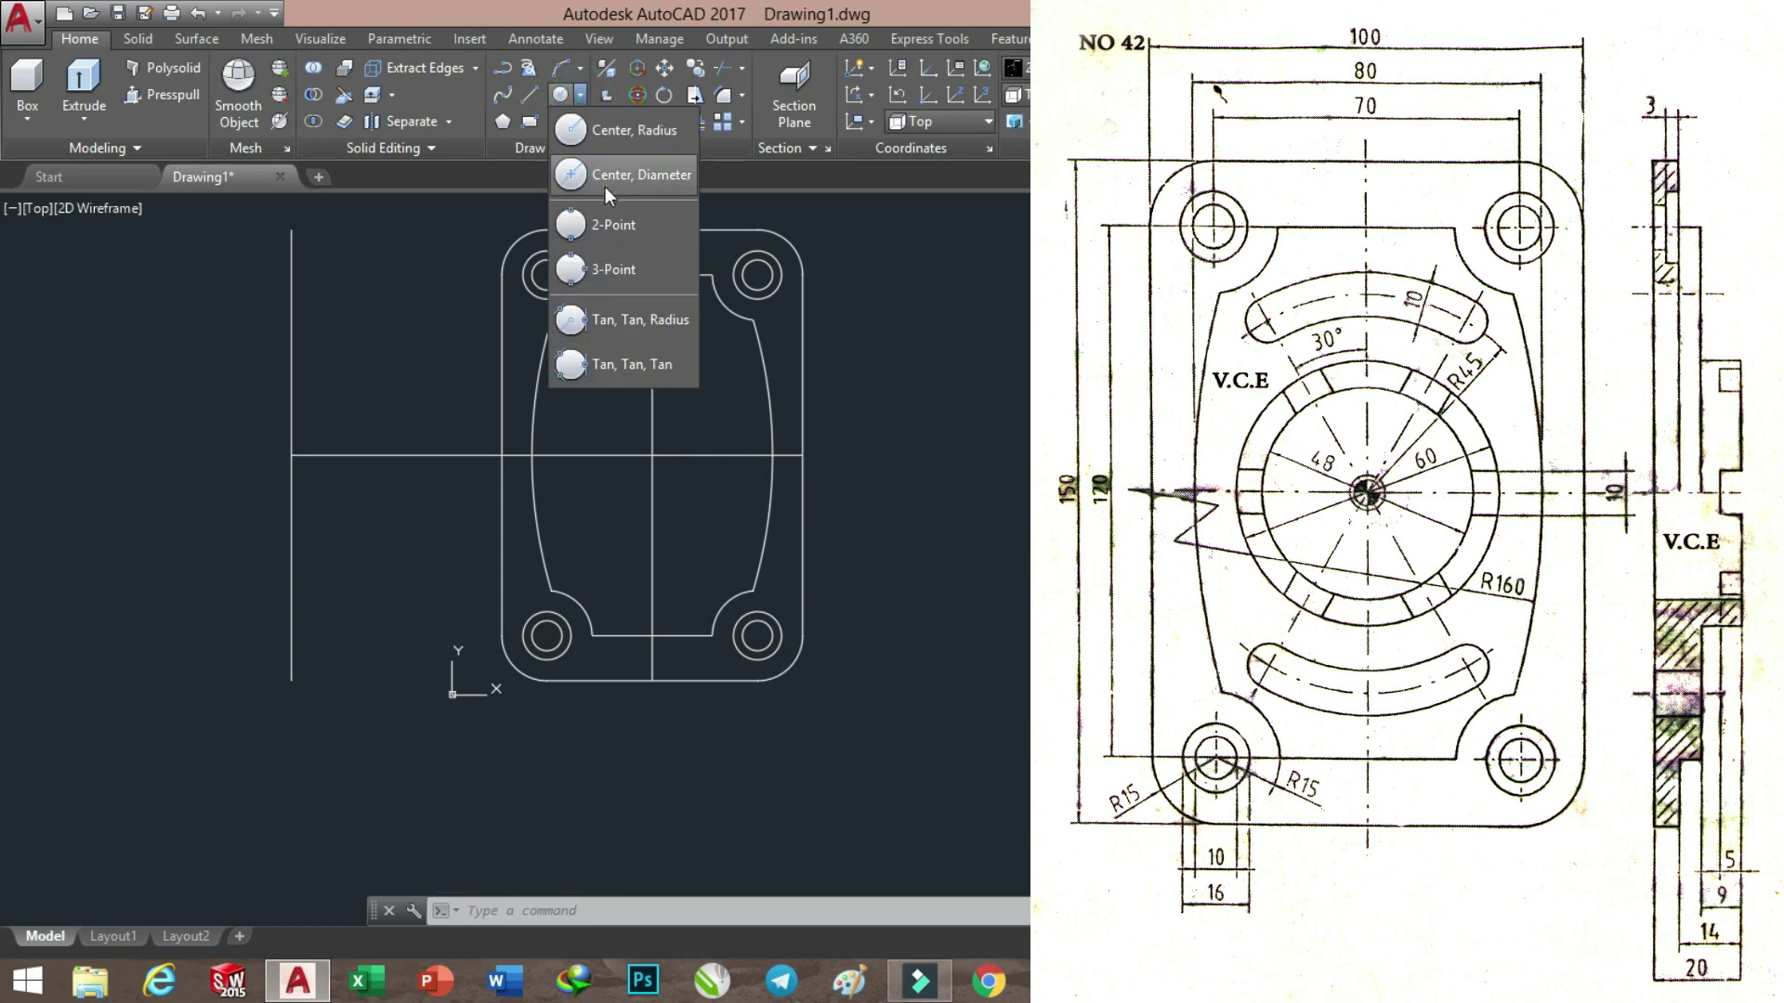
{"action": "left_click", "coordinate": [577, 138]}
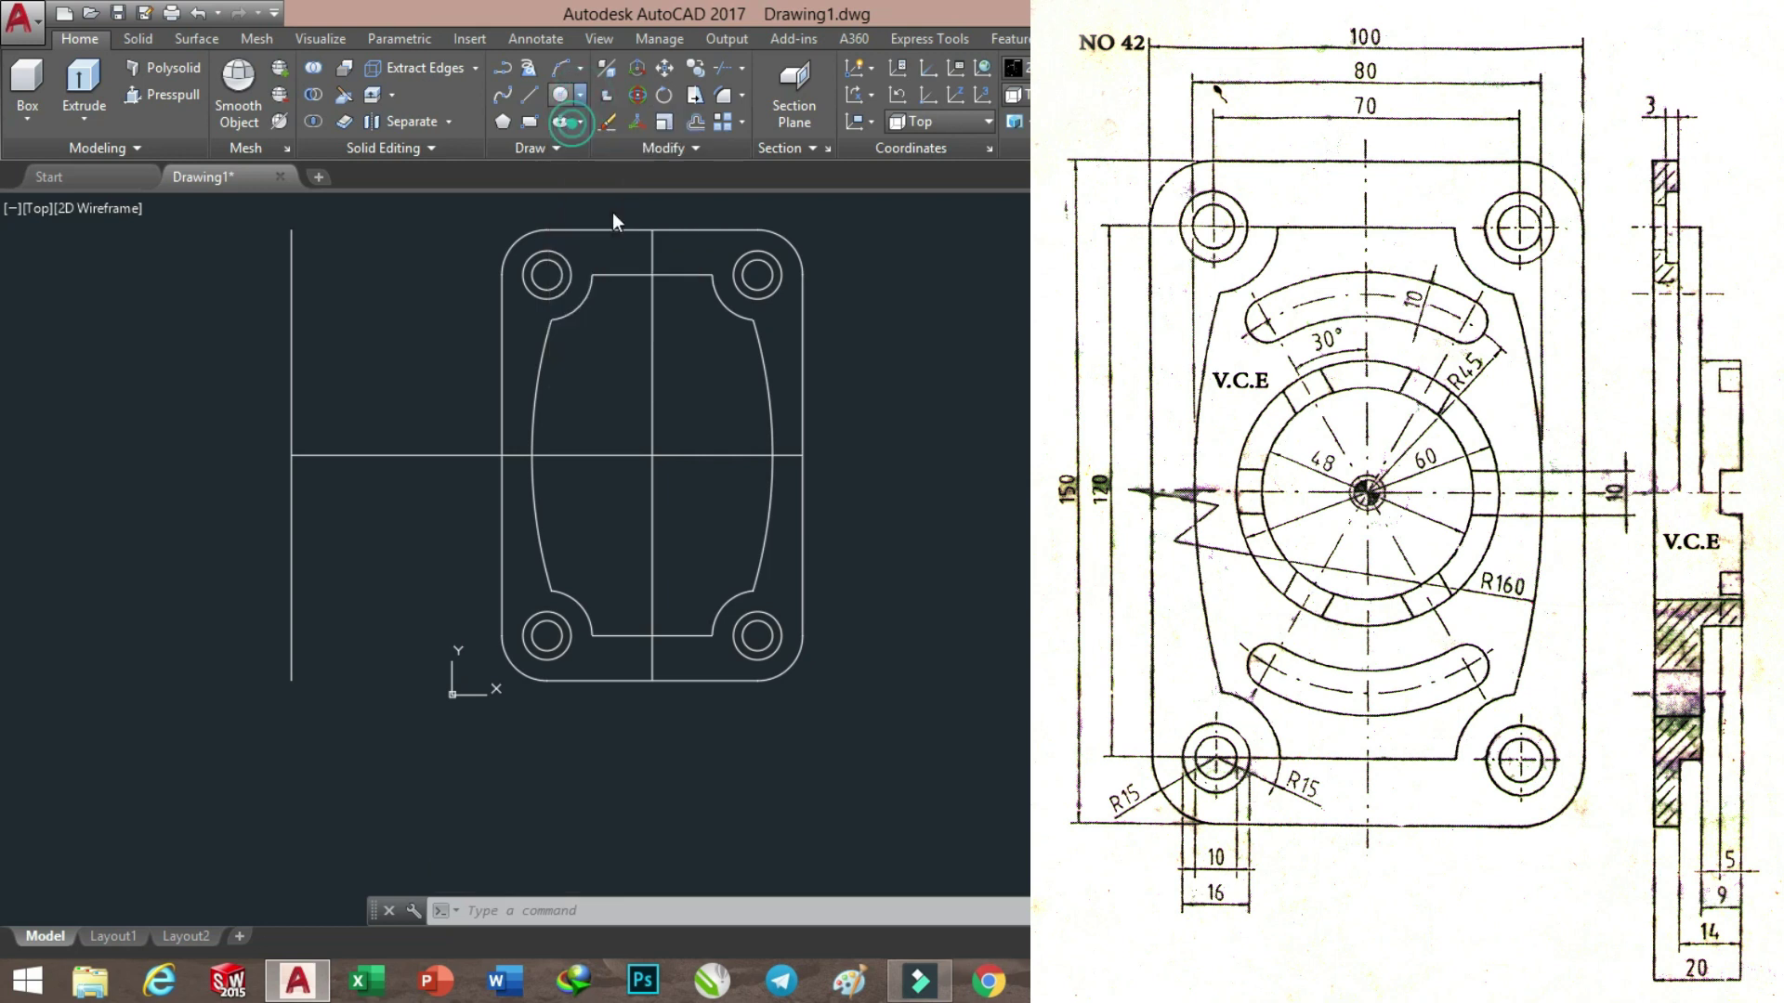
{"action": "left_click", "coordinate": [653, 455]}
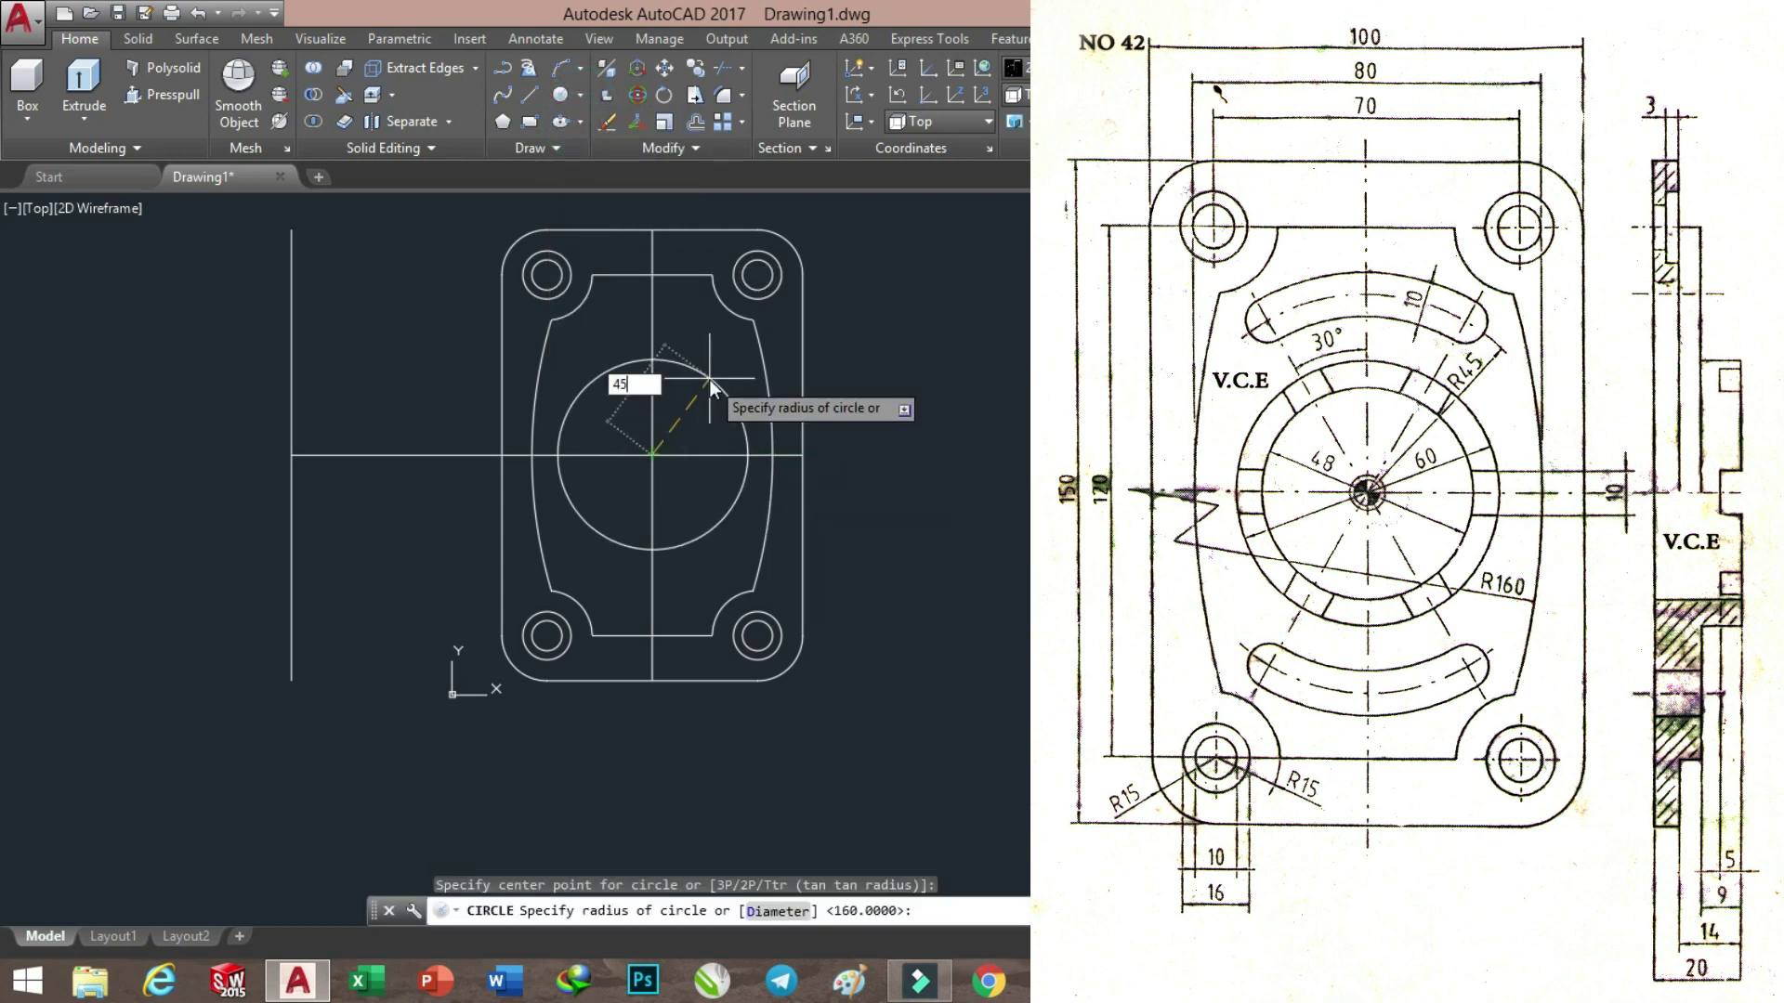
{"action": "type", "text": "5"}
{"action": "key", "text": "Return"}
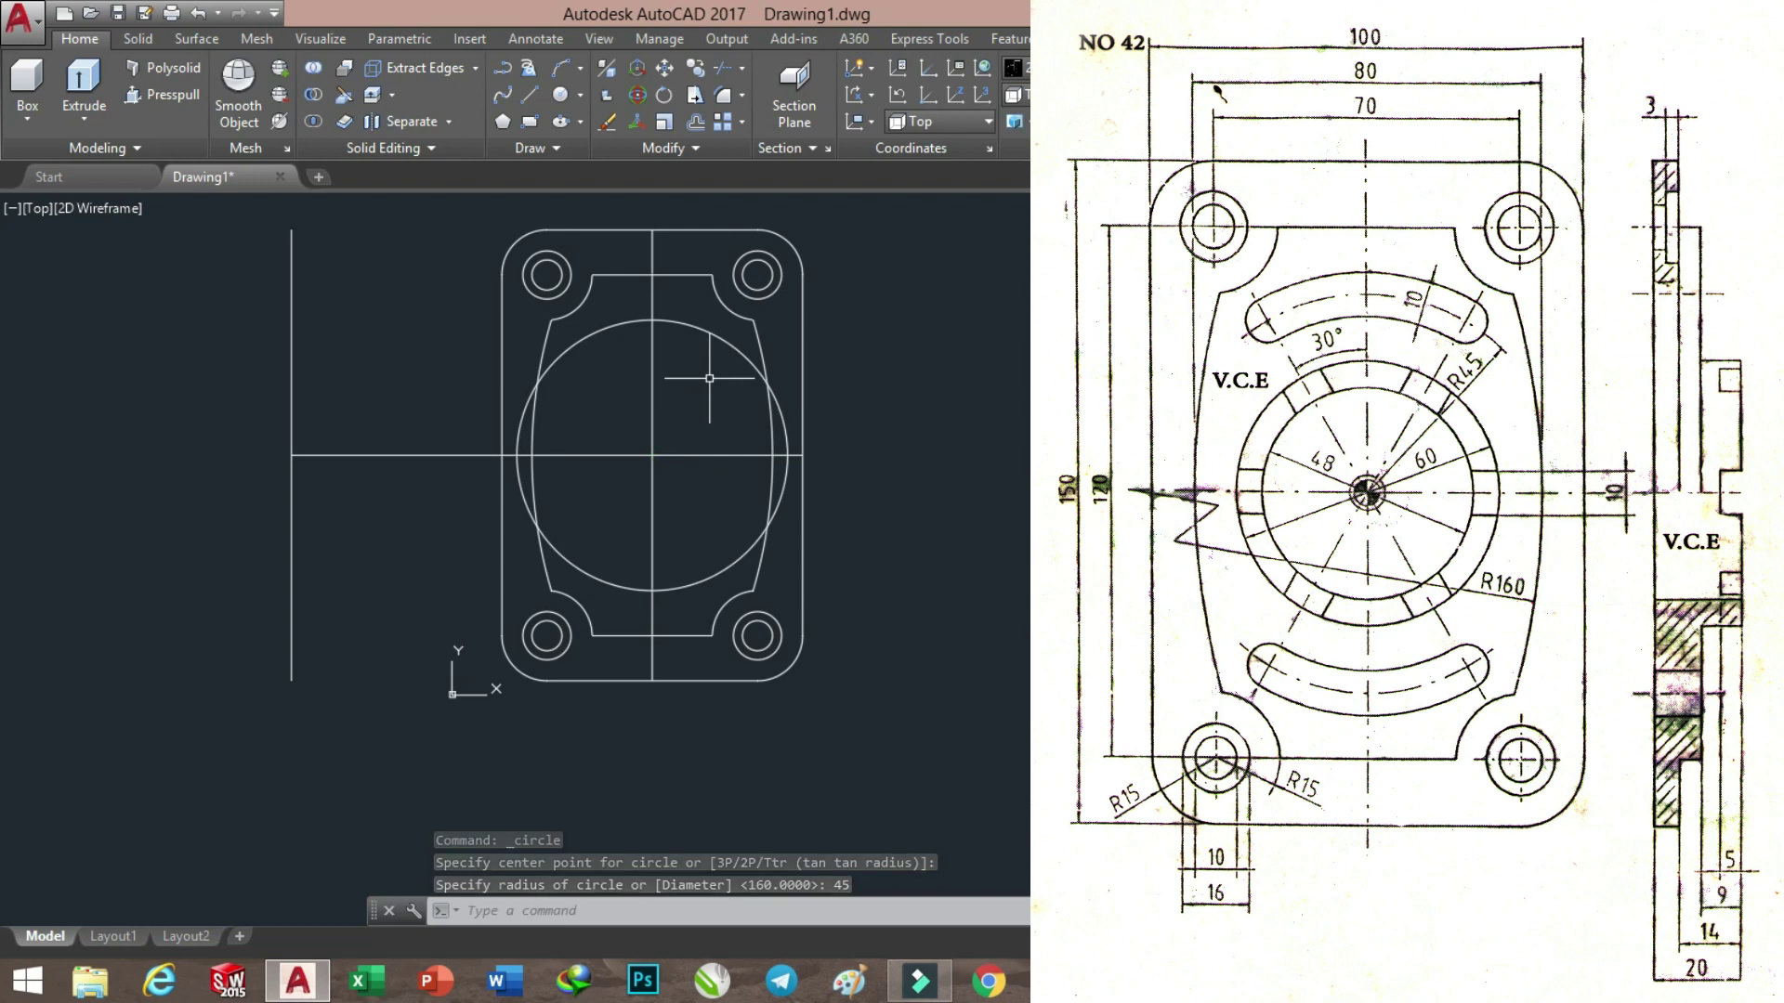
Begin an offset with a distance of 5
{"action": "left_click", "coordinate": [696, 124]}
{"action": "type", "text": "5"}
{"action": "key", "text": "Return"}
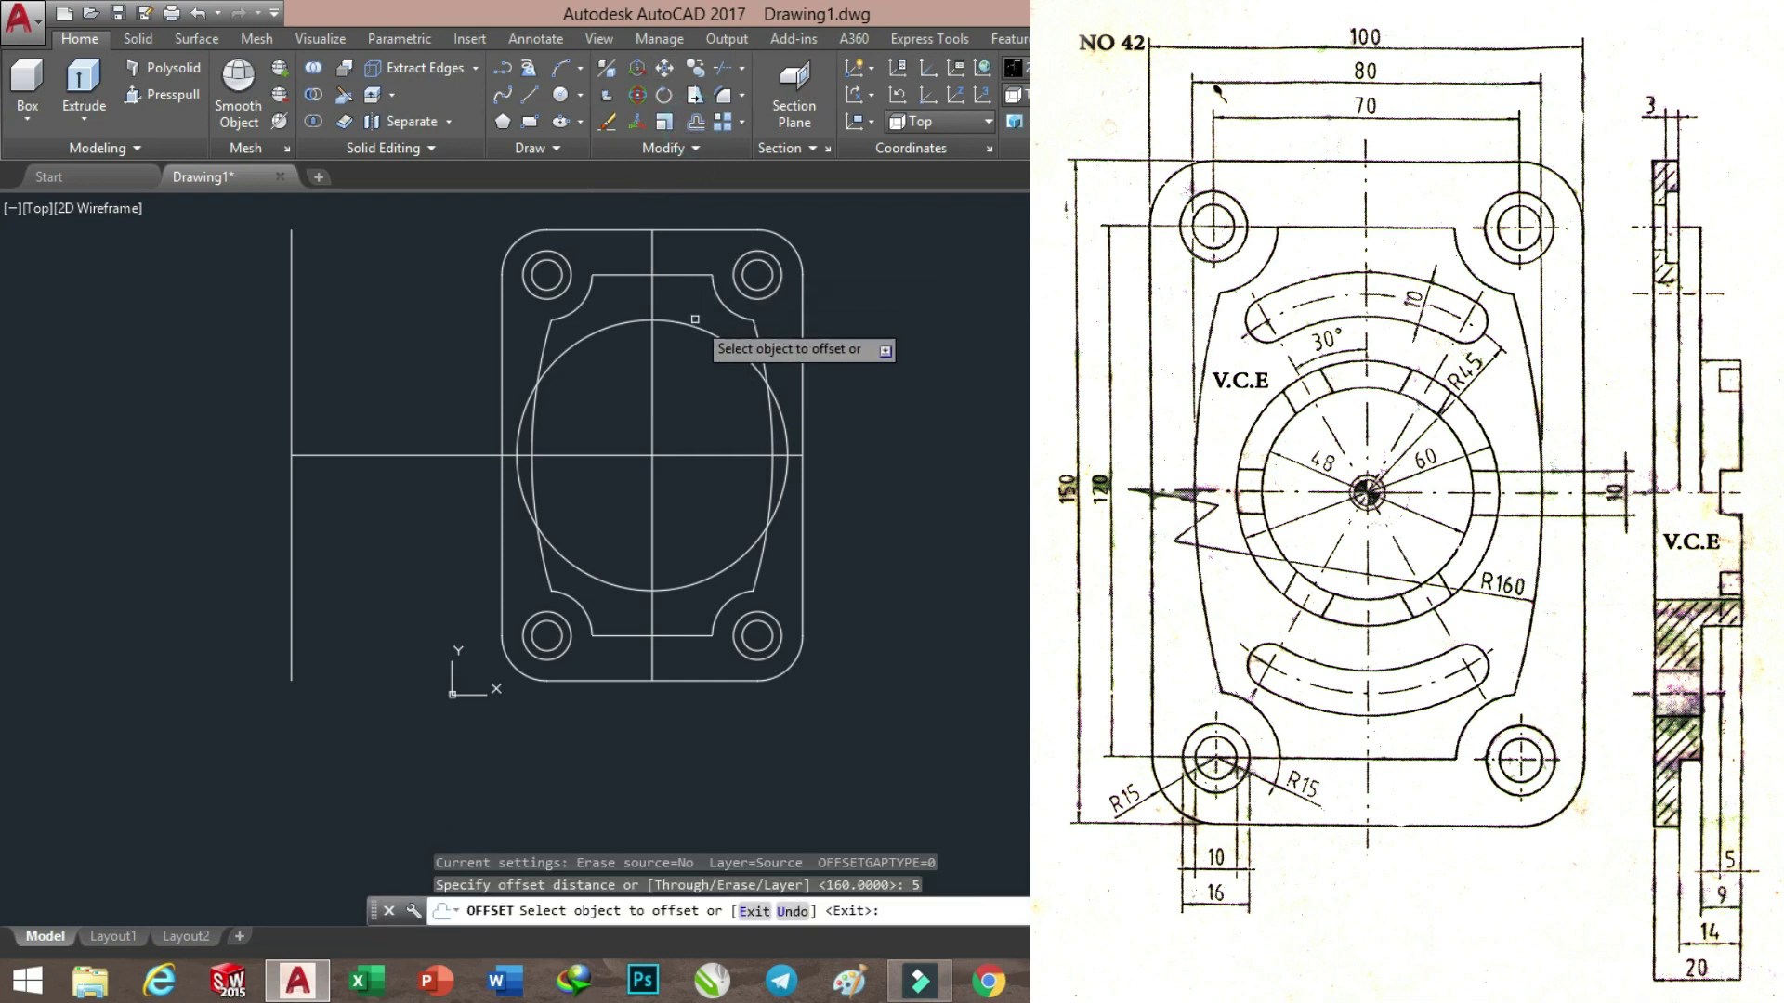
Offset the radius-45 circle by 5 both outward and inward
{"action": "left_click", "coordinate": [695, 320]}
{"action": "left_click", "coordinate": [693, 326]}
{"action": "left_click", "coordinate": [681, 352]}
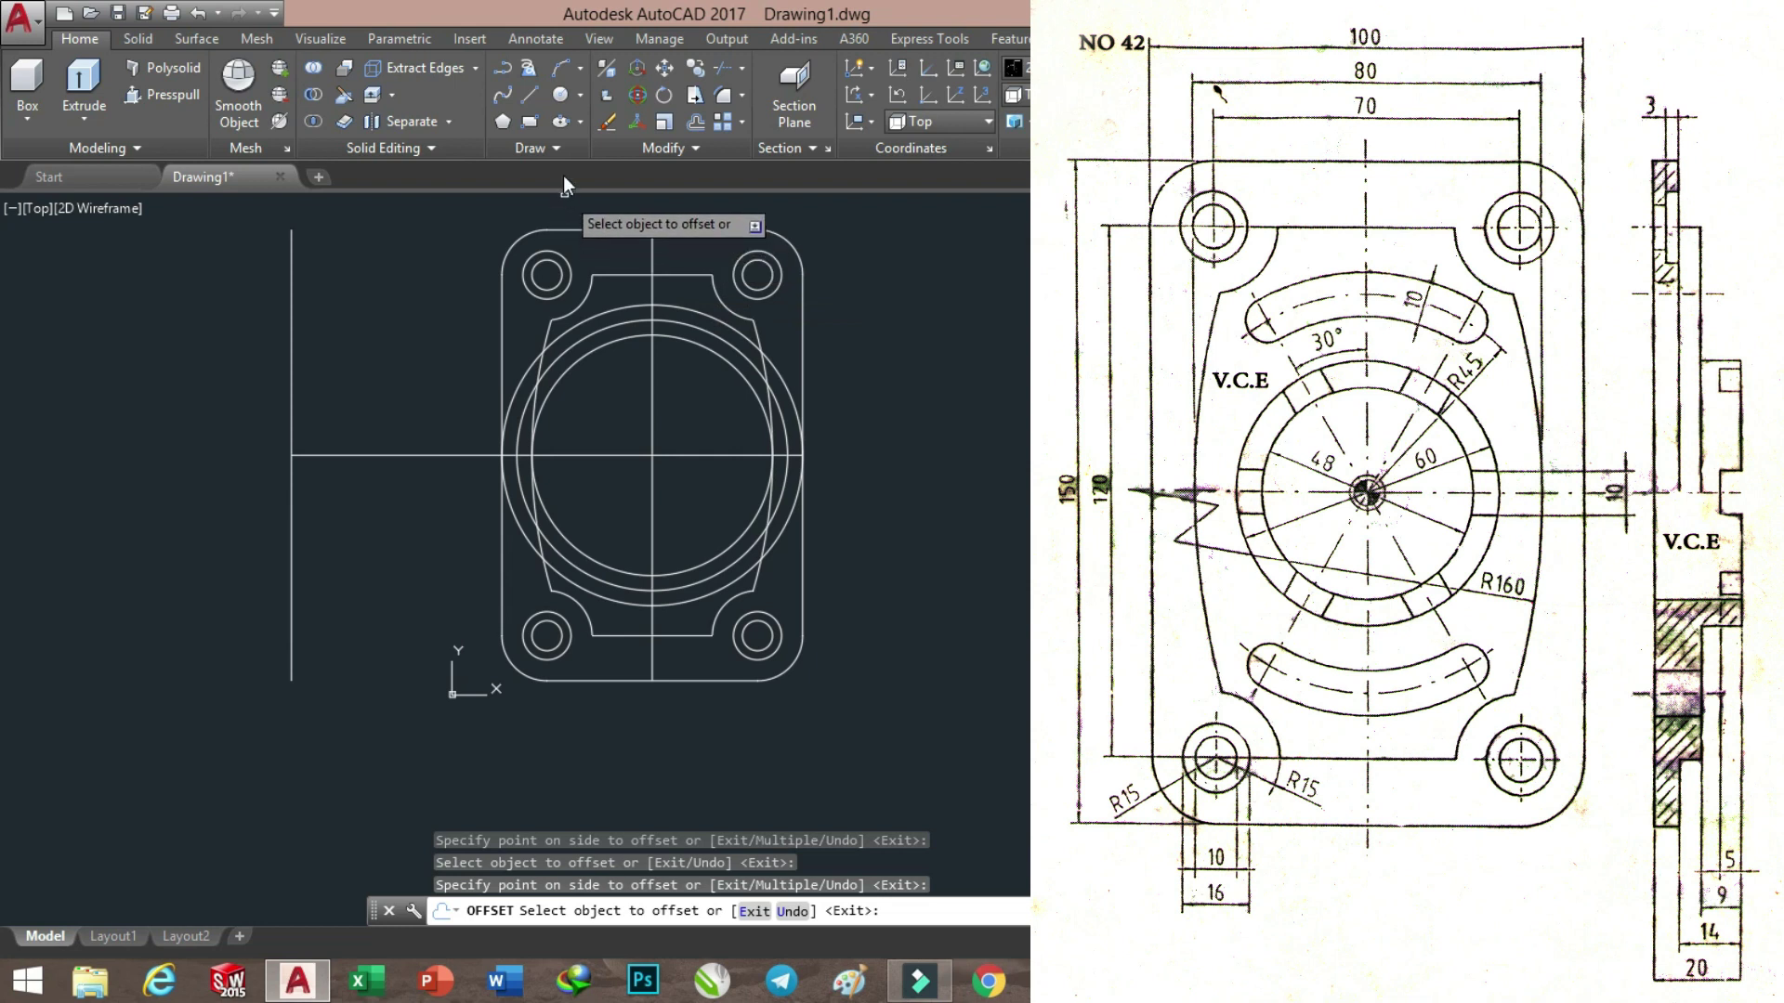
Add a 120° construction line through the part centre
{"action": "left_click", "coordinate": [549, 147]}
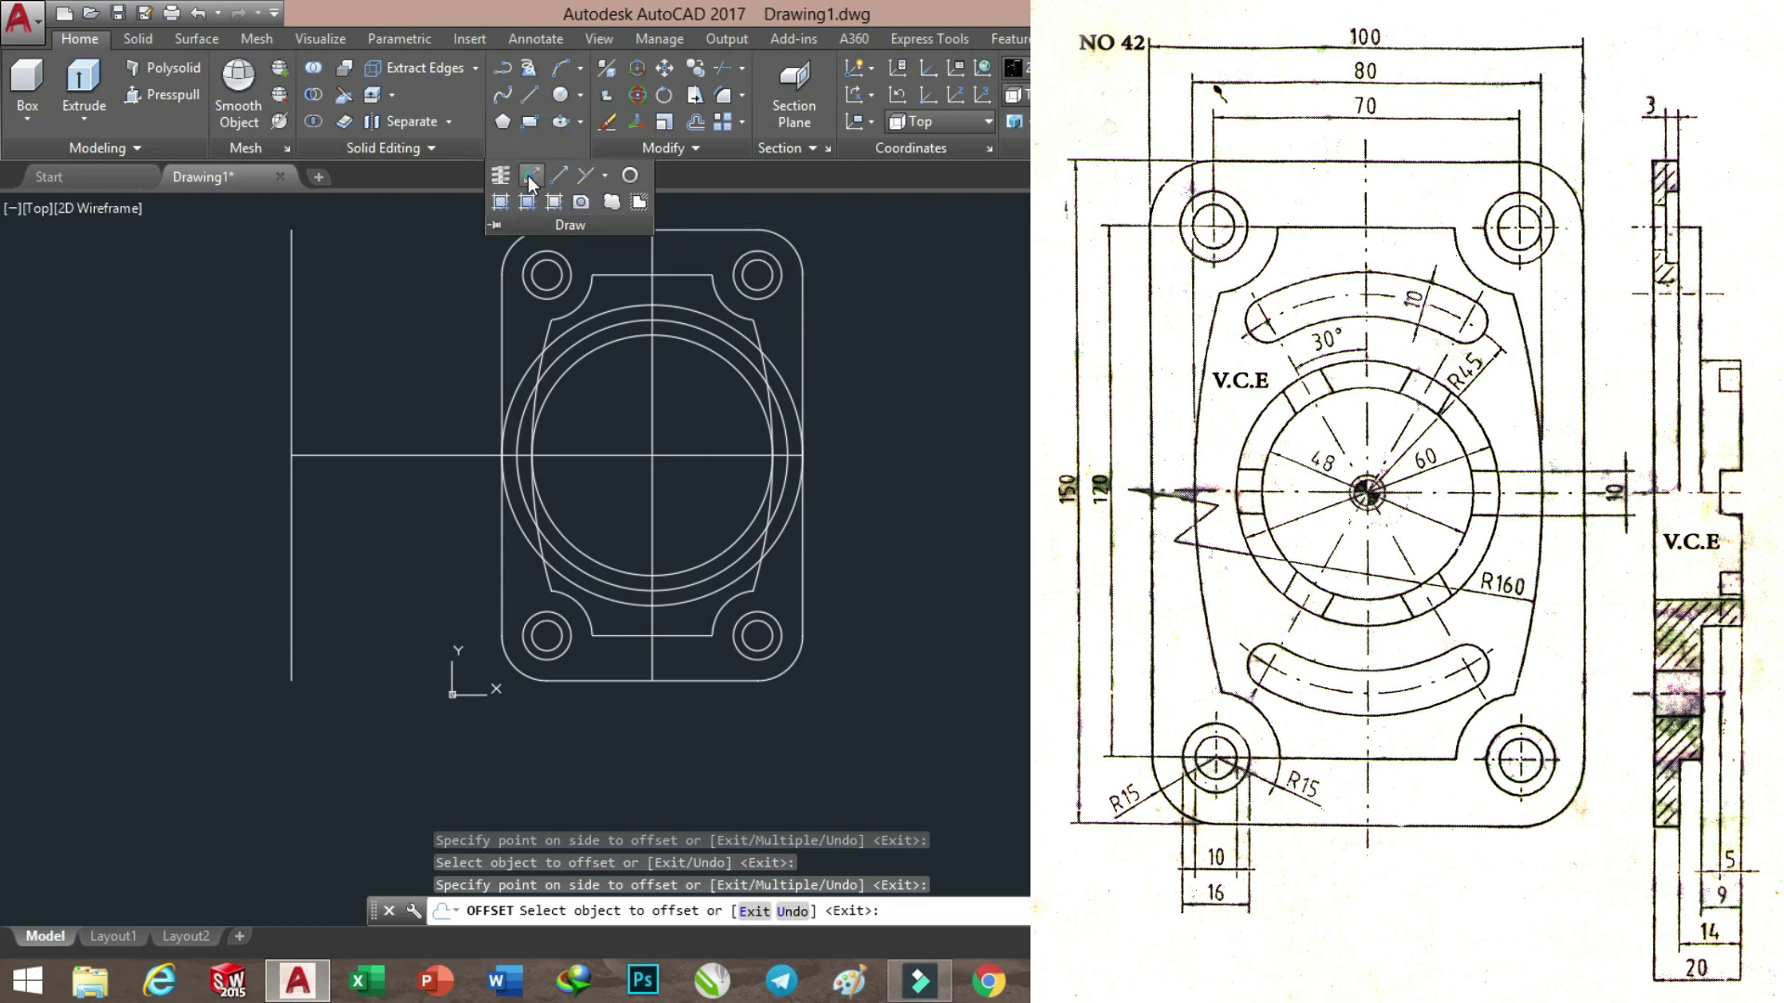
{"action": "left_click", "coordinate": [530, 176]}
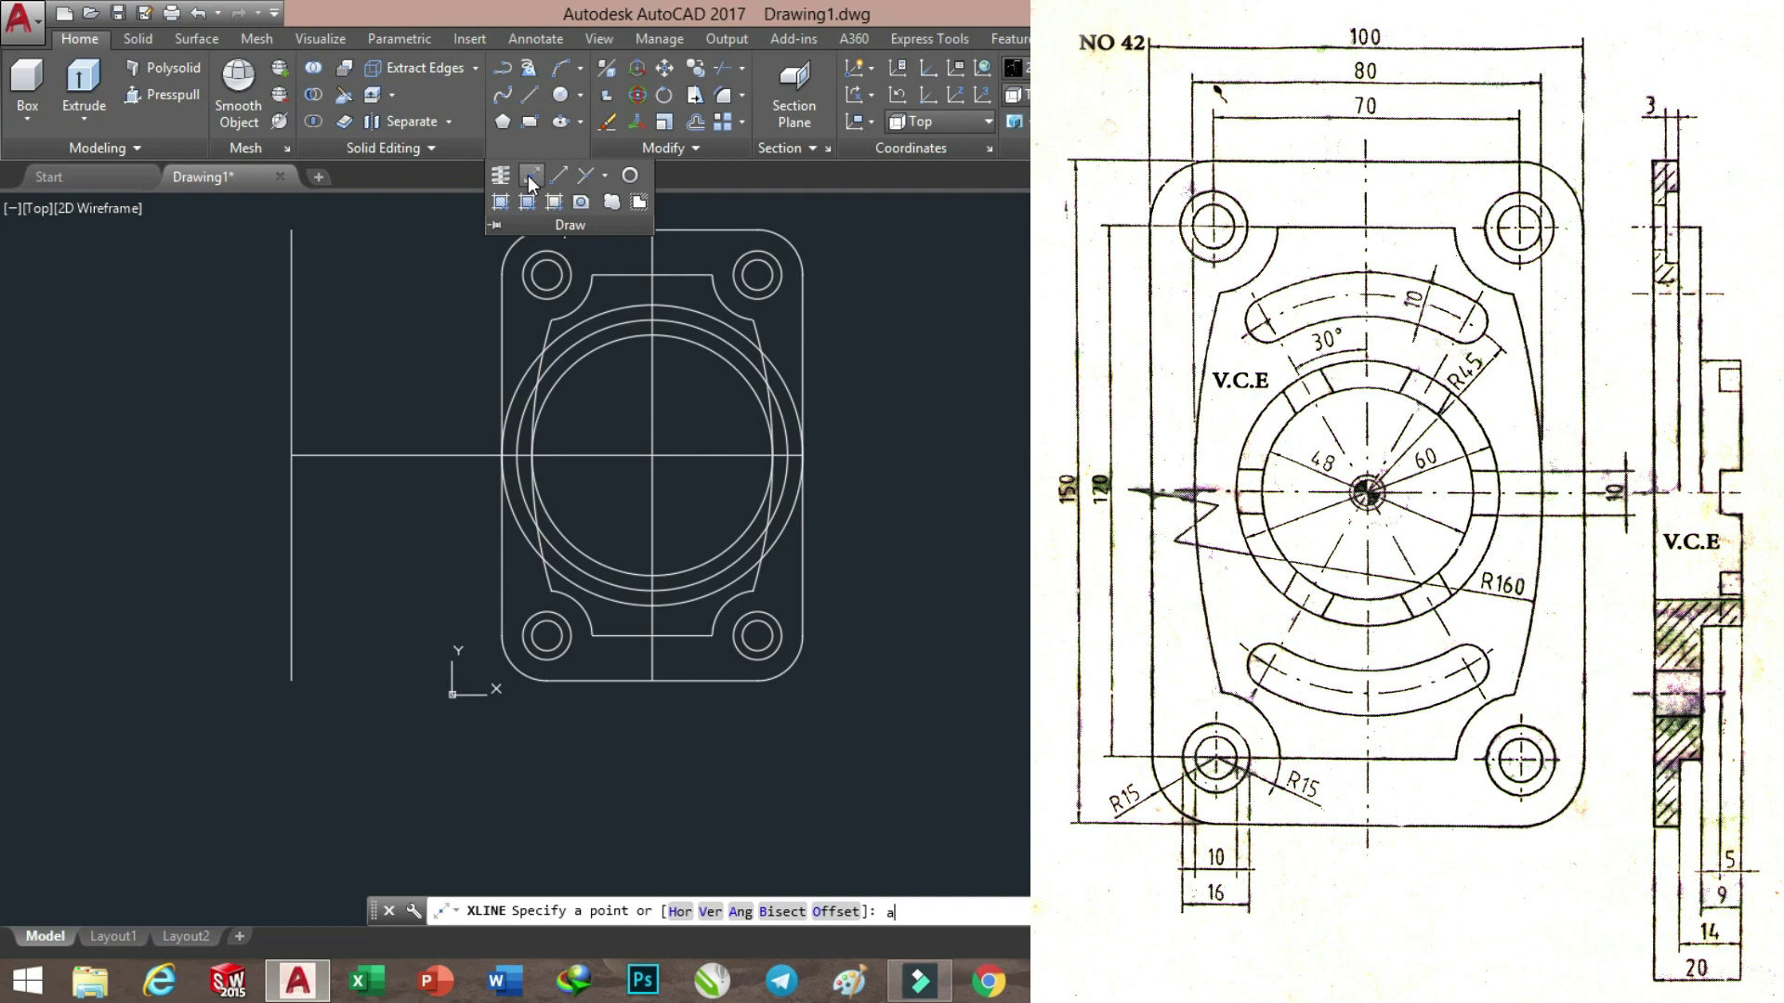
{"action": "key", "text": "Return"}
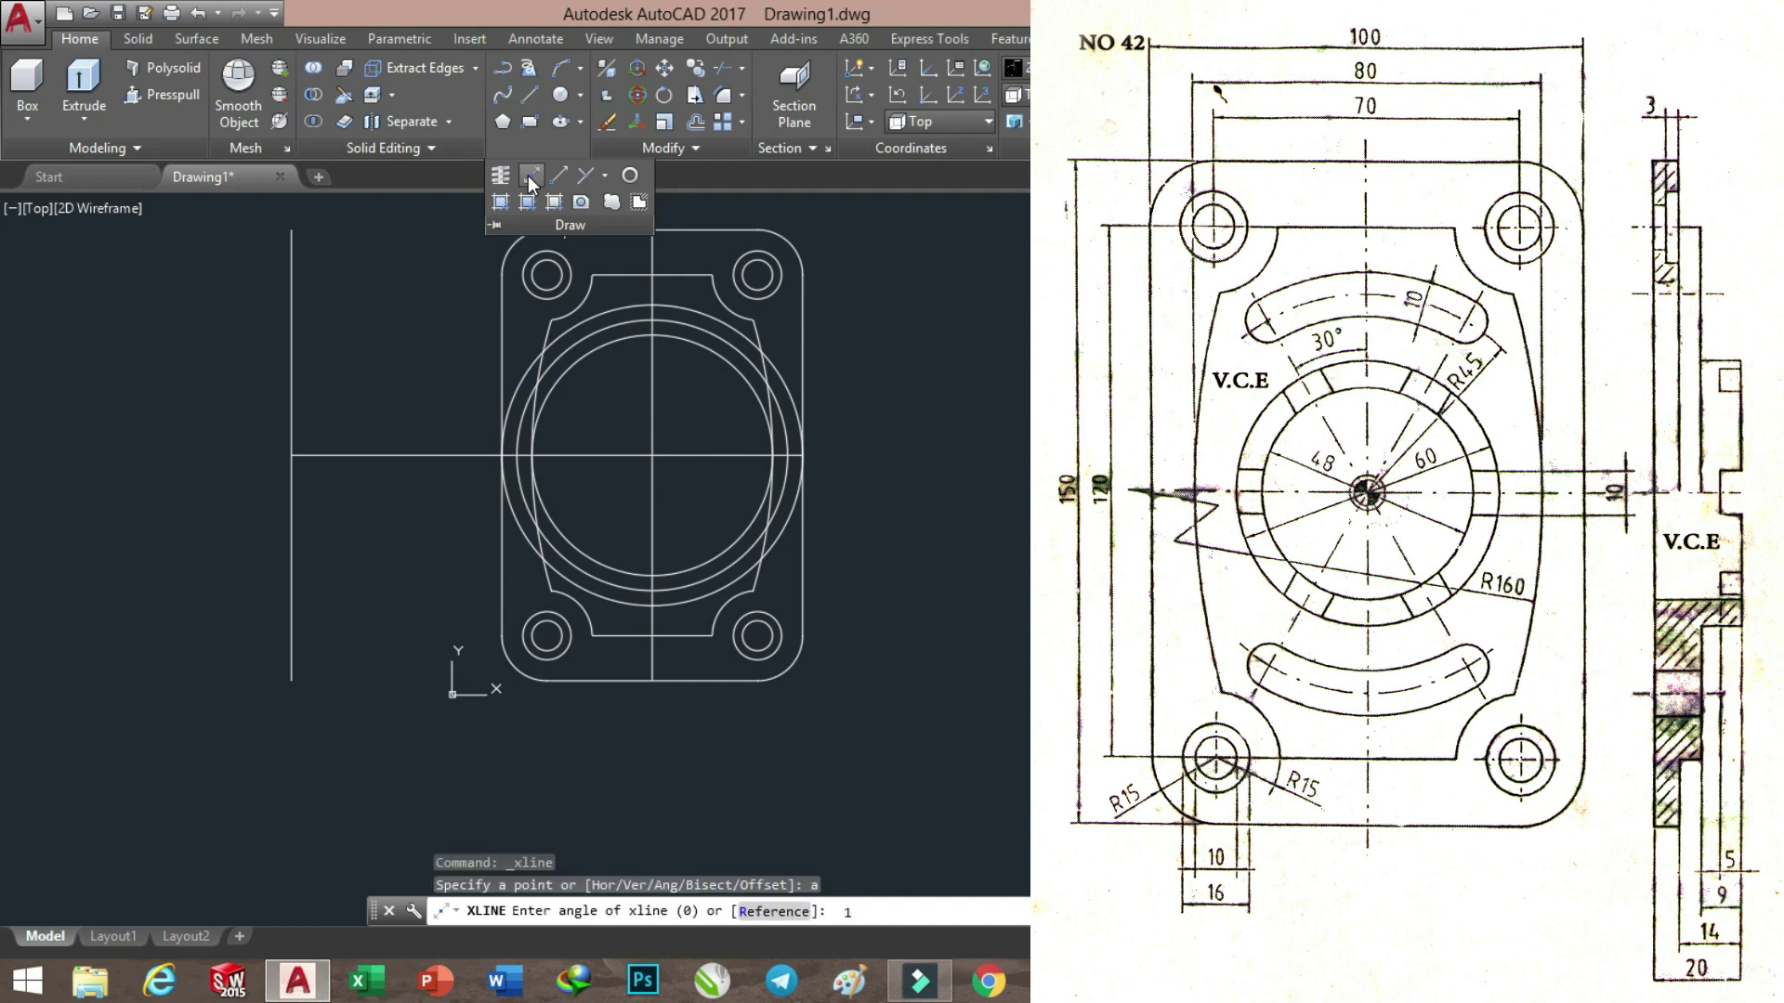
{"action": "key", "text": "Return"}
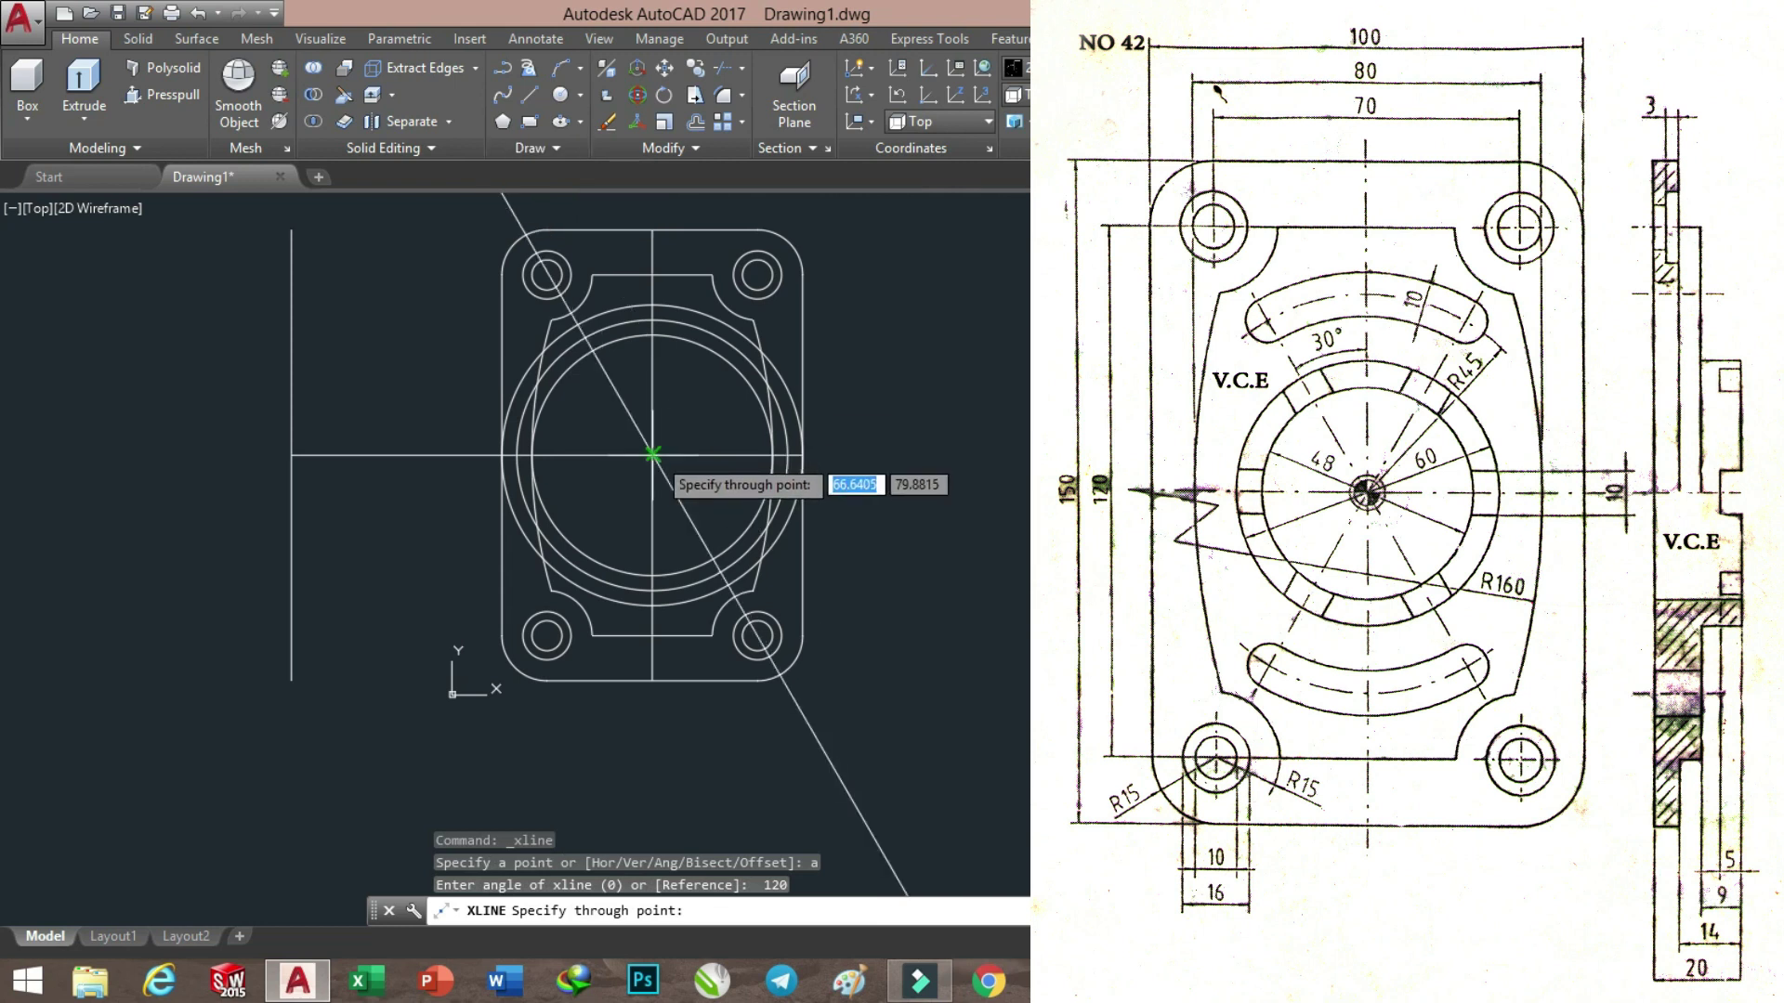
{"action": "left_click", "coordinate": [653, 455]}
{"action": "key", "text": "Return"}
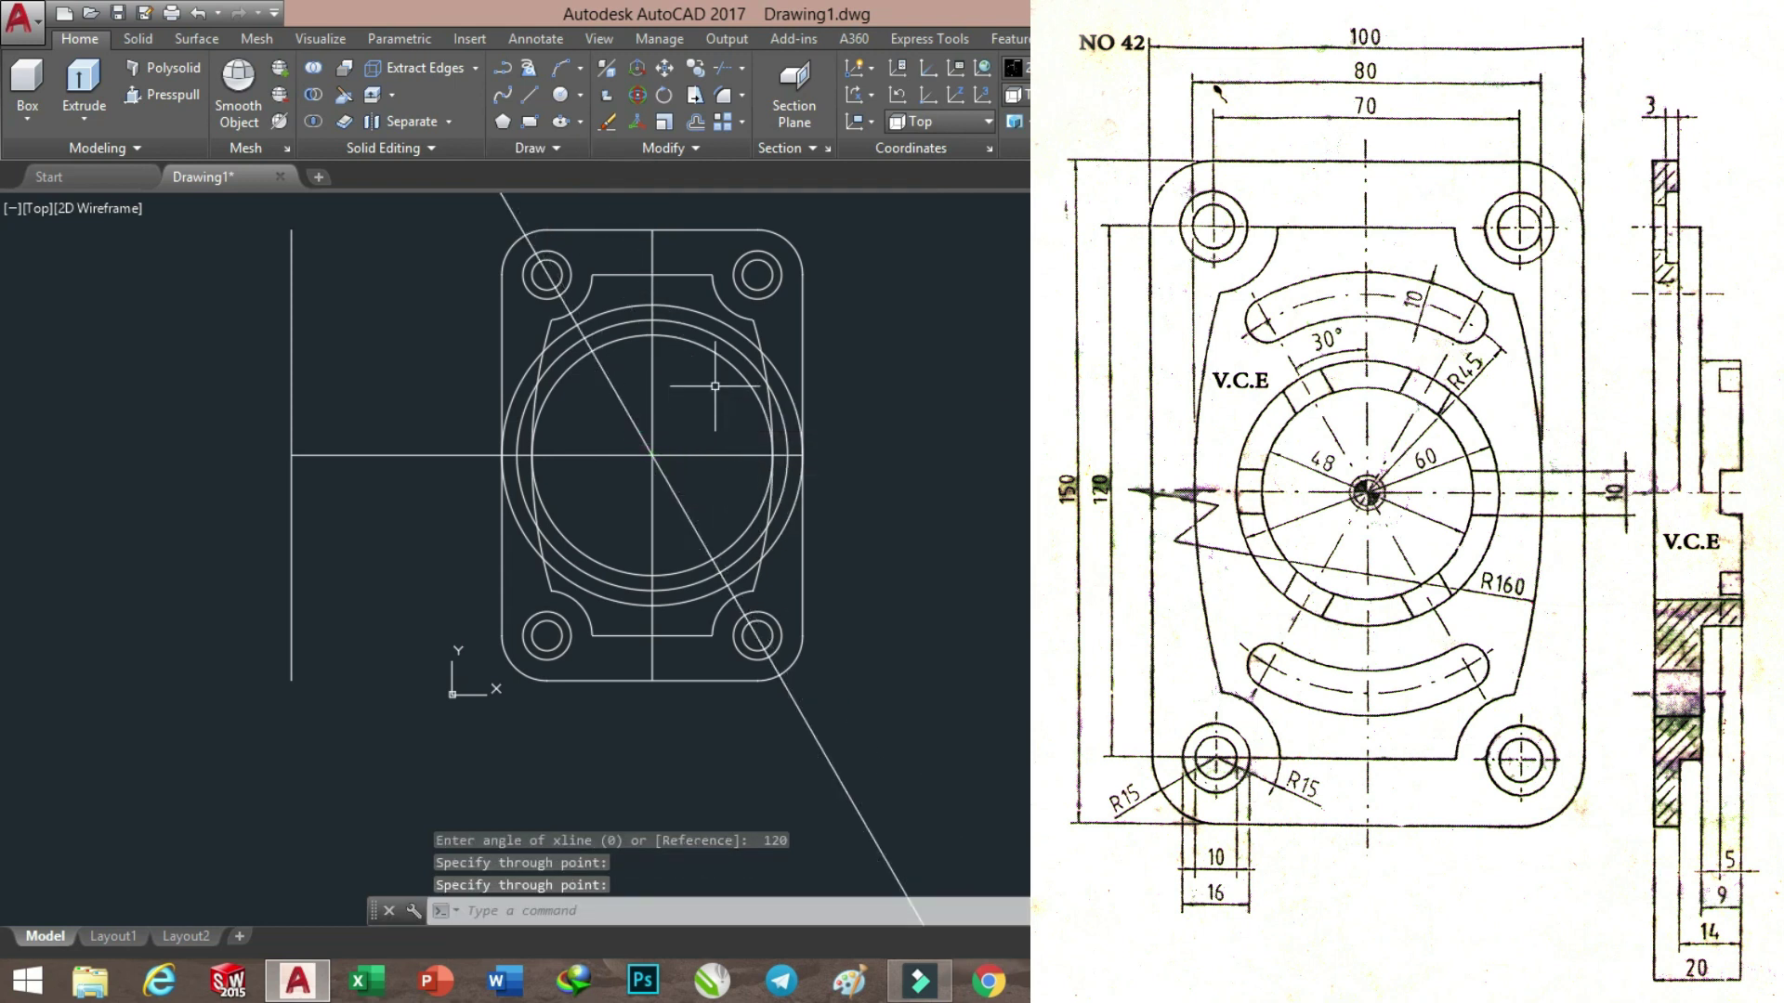
Add a 60° construction line through the part centre
{"action": "left_click", "coordinate": [531, 148]}
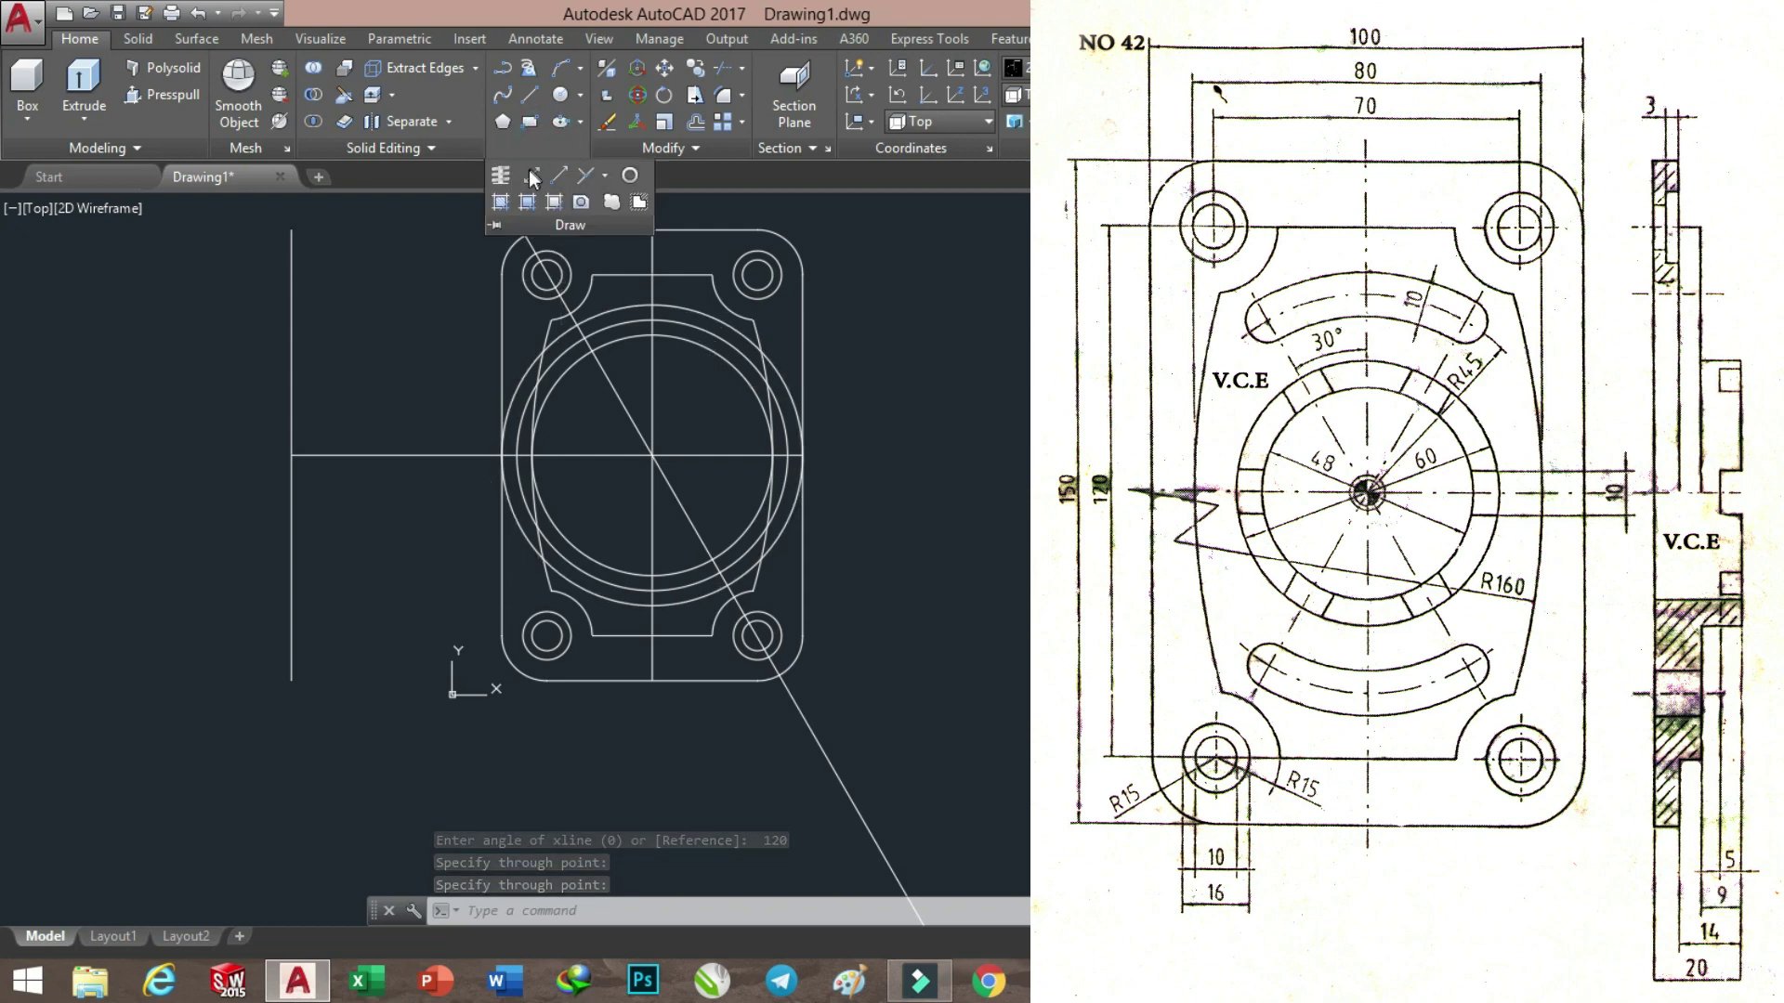
{"action": "type", "text": "a"}
{"action": "key", "text": "Return"}
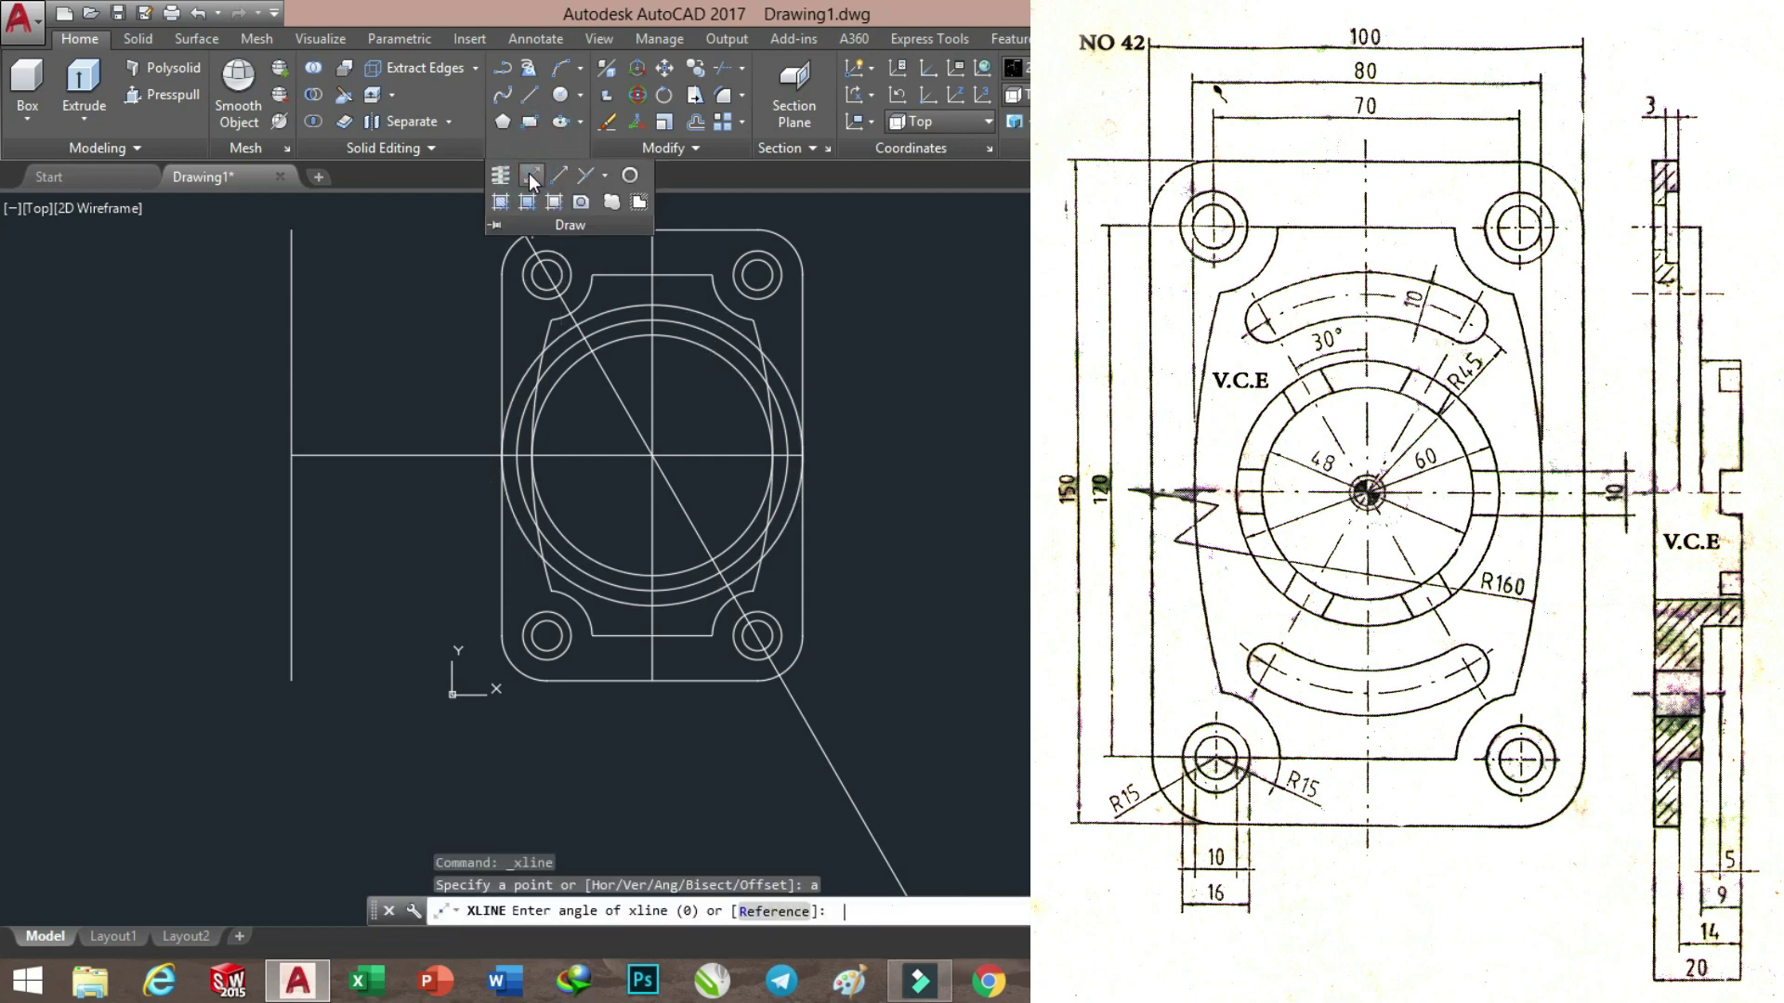
{"action": "type", "text": "60"}
{"action": "key", "text": "Return"}
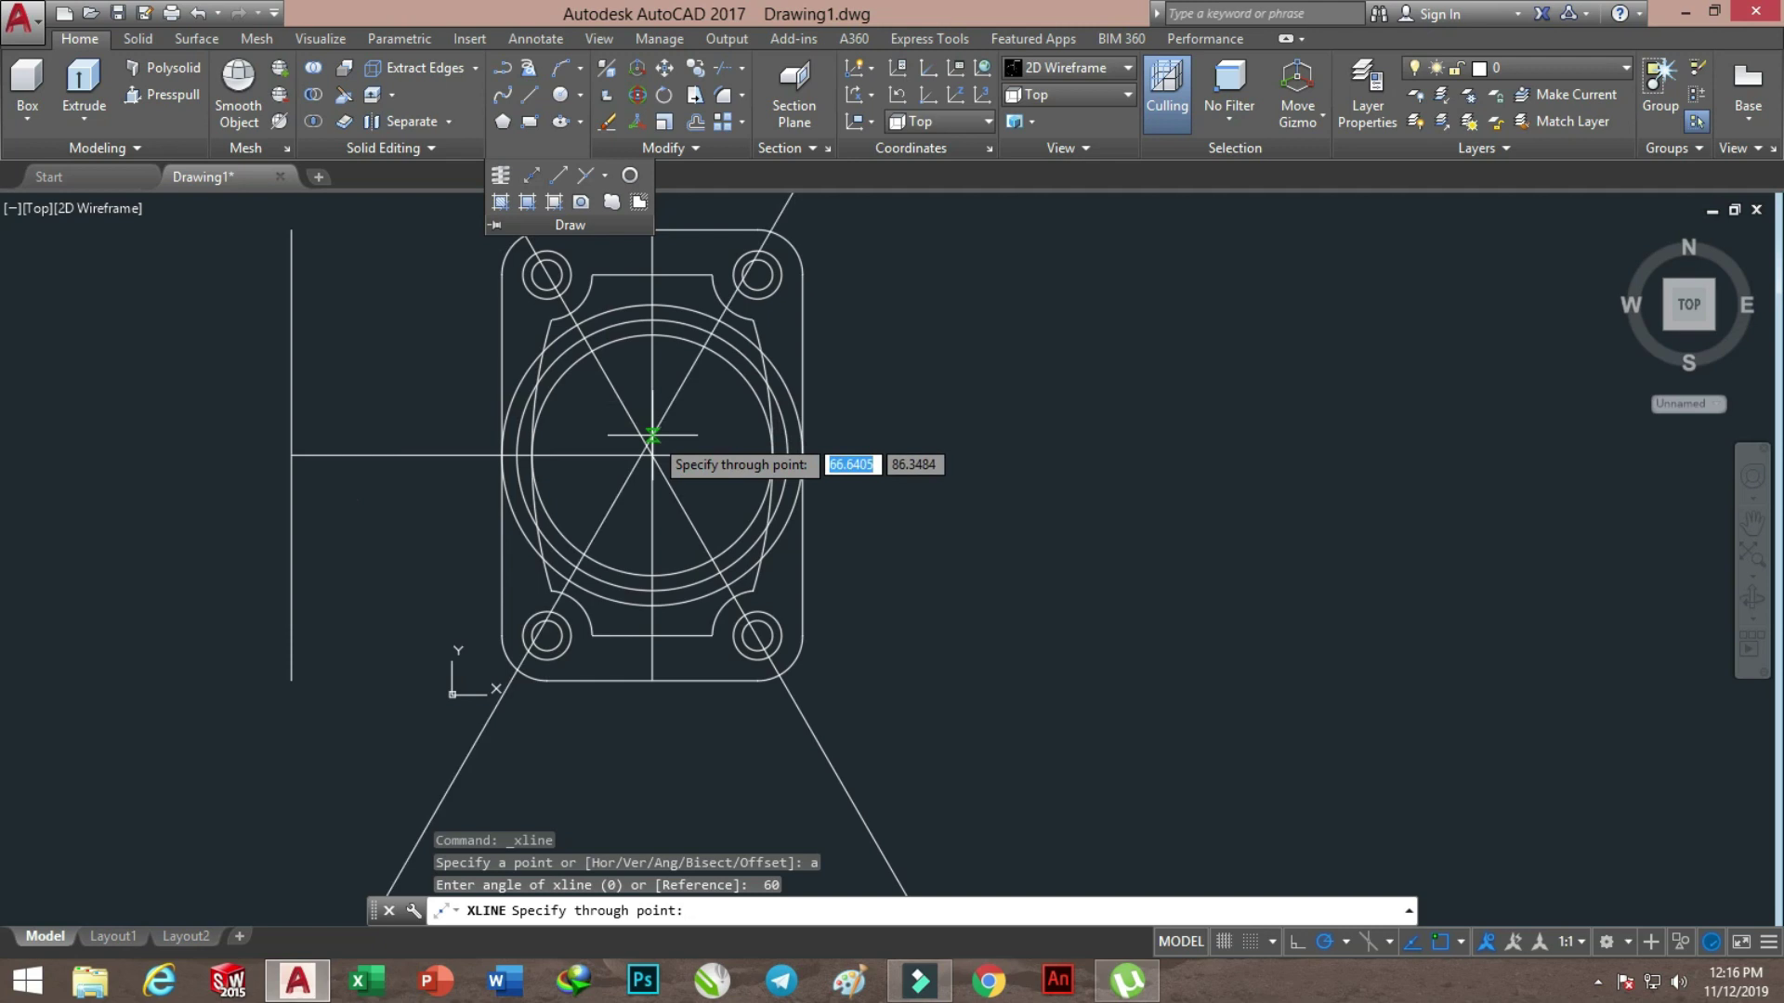
{"action": "left_click", "coordinate": [650, 455]}
{"action": "key", "text": "Return"}
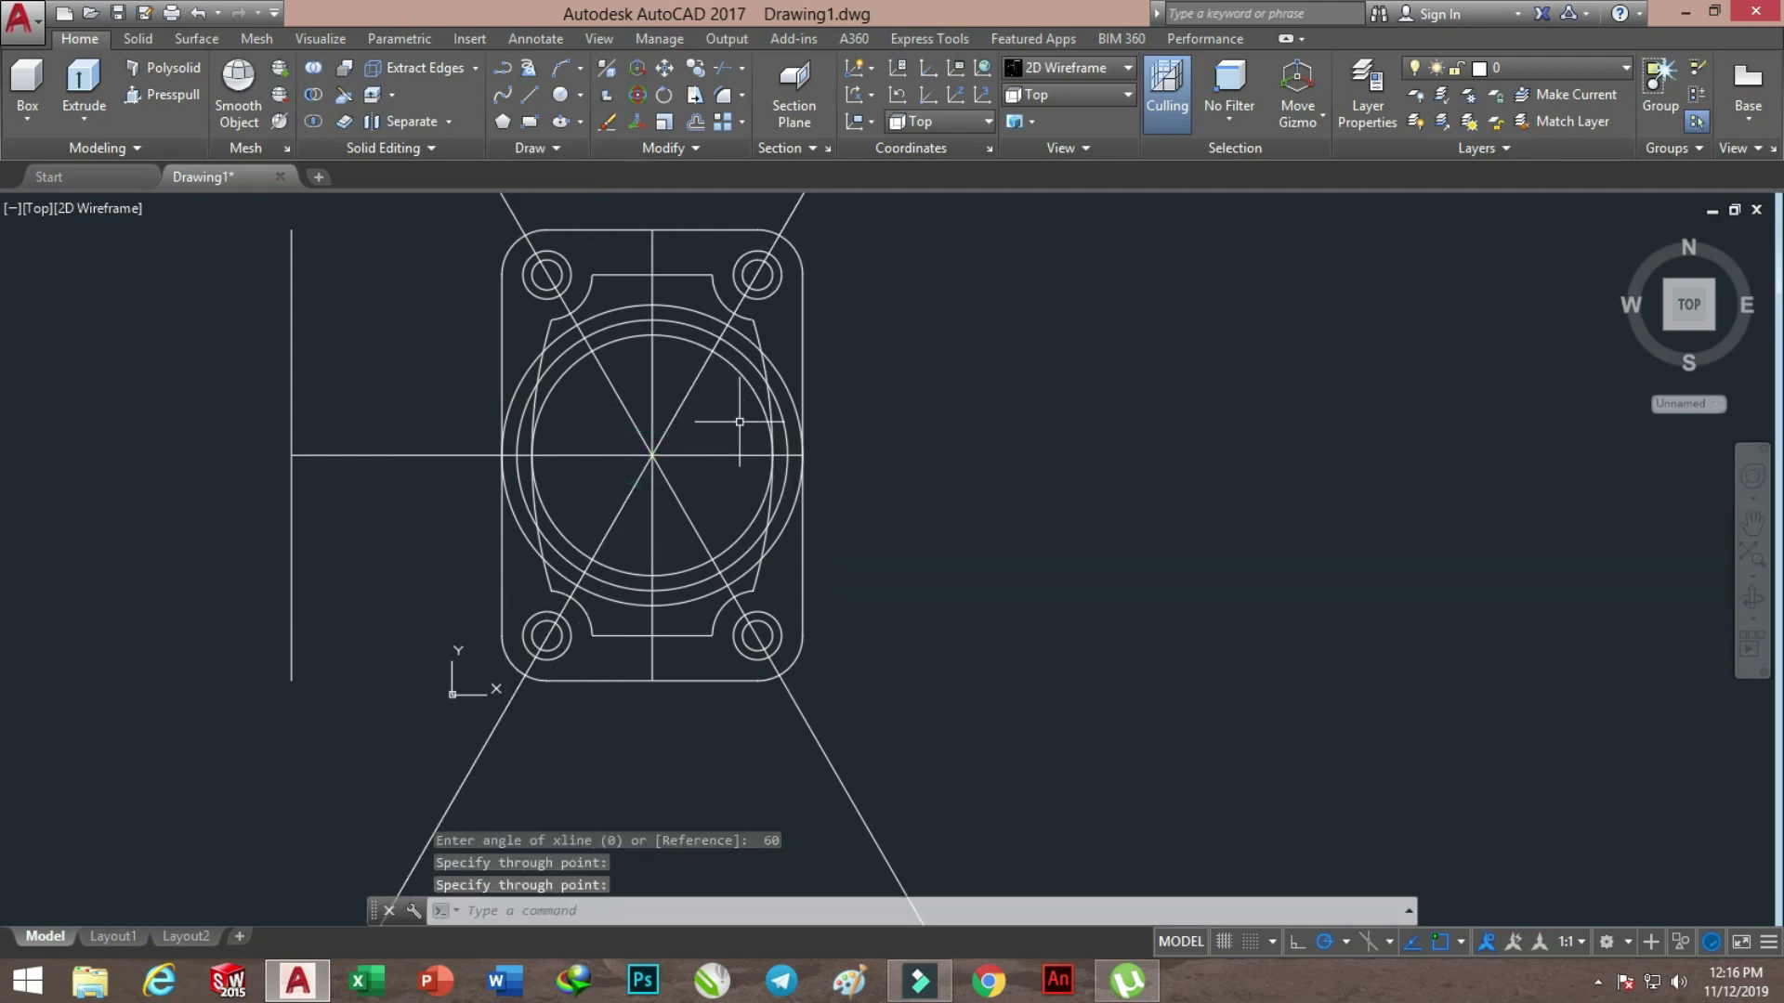
{"action": "scroll", "coordinate": [662, 297], "scroll_direction": "up", "scroll_amount": 4}
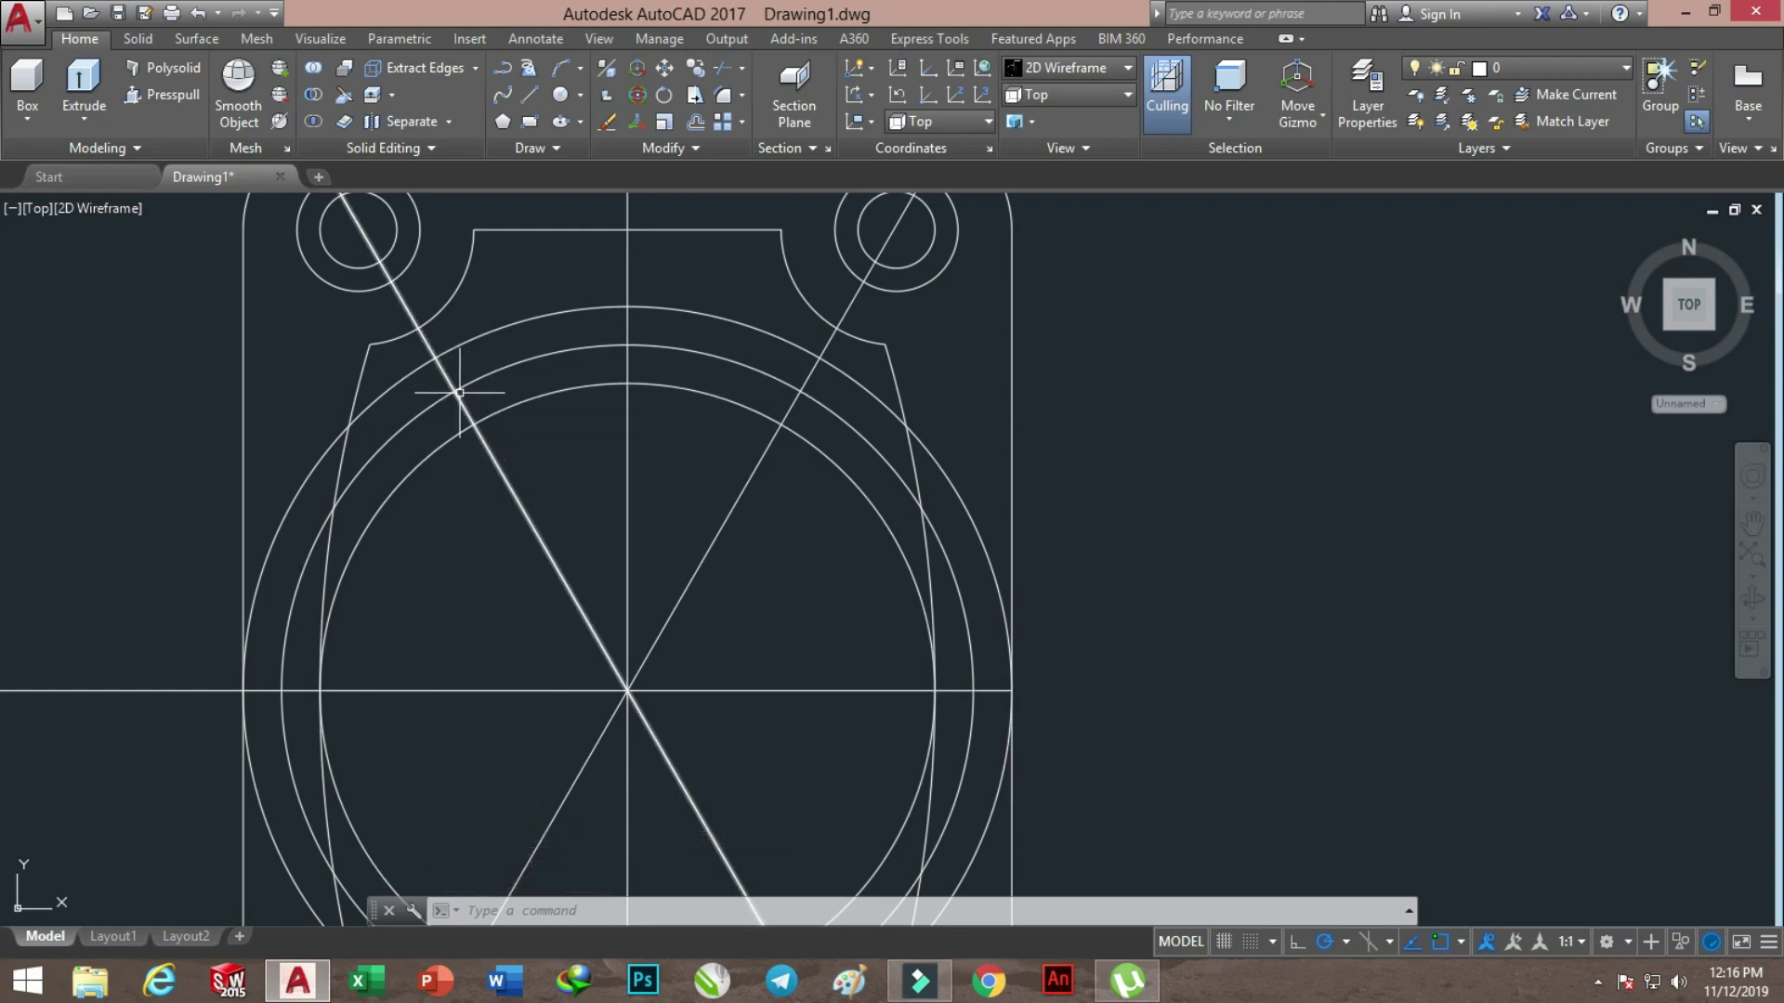
Draw radius-5 circles at both points where the diagonals cross the middle ring arc
{"action": "left_click", "coordinate": [579, 100]}
{"action": "left_click", "coordinate": [625, 124]}
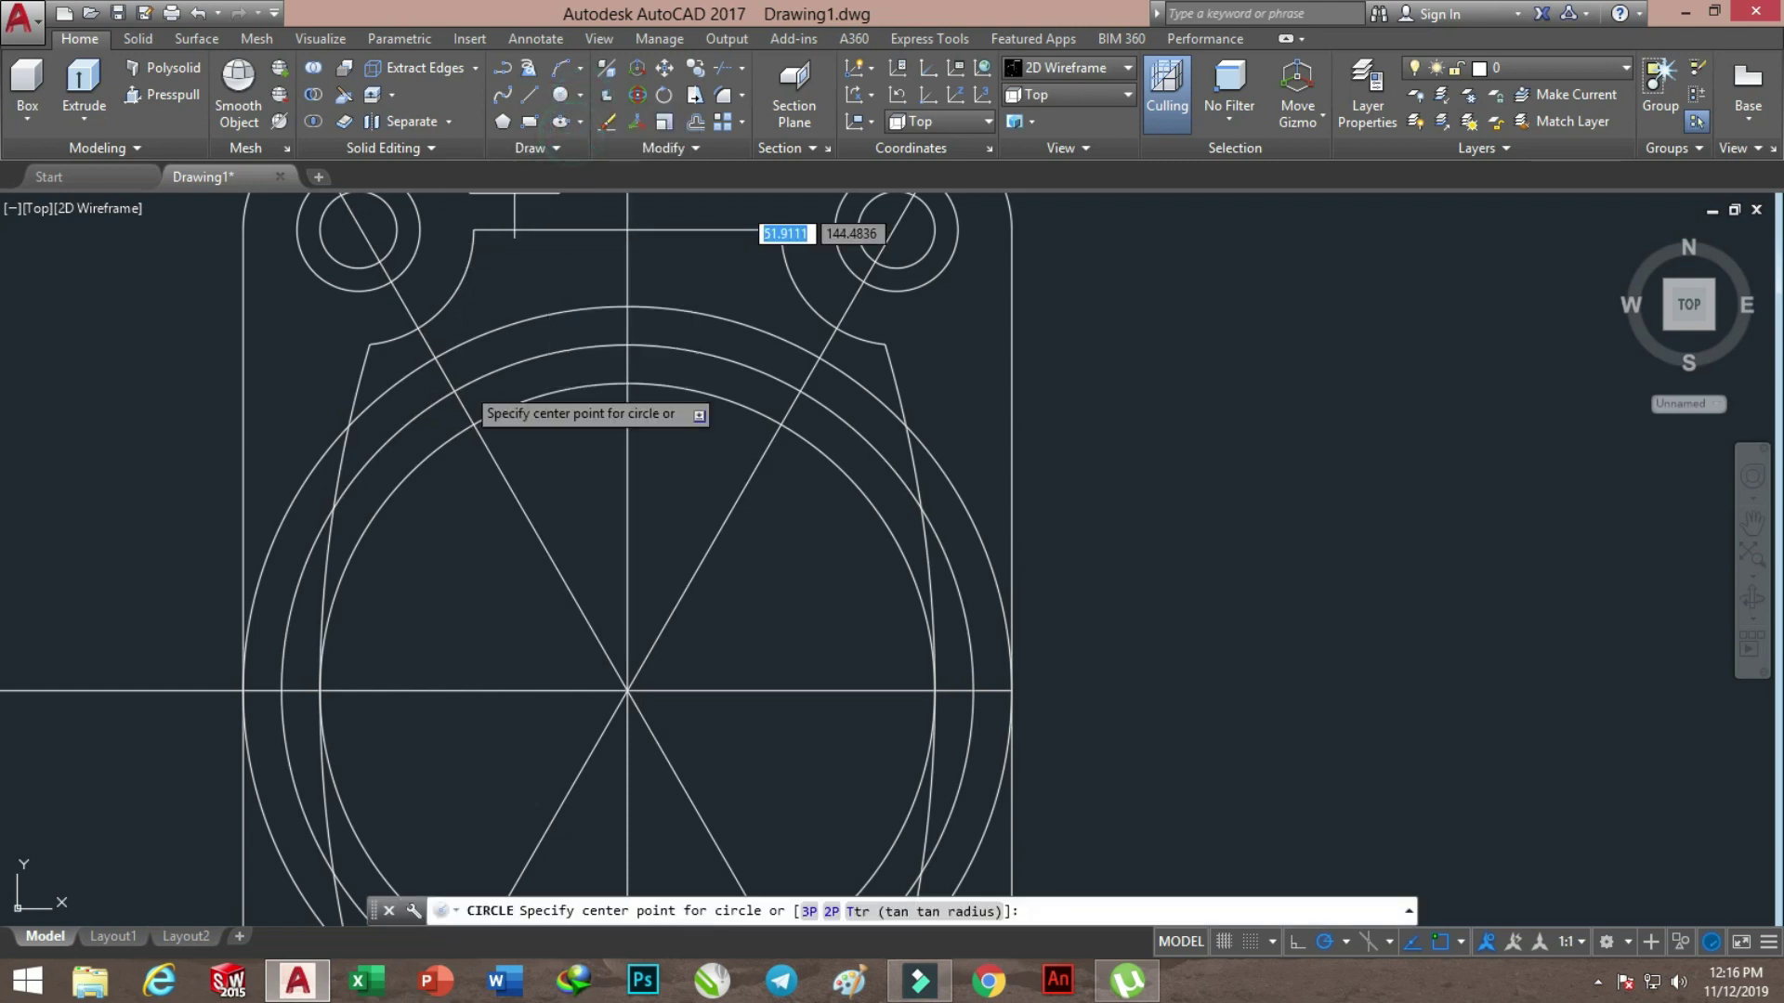
{"action": "left_click", "coordinate": [454, 390]}
{"action": "type", "text": "5"}
{"action": "key", "text": "Return"}
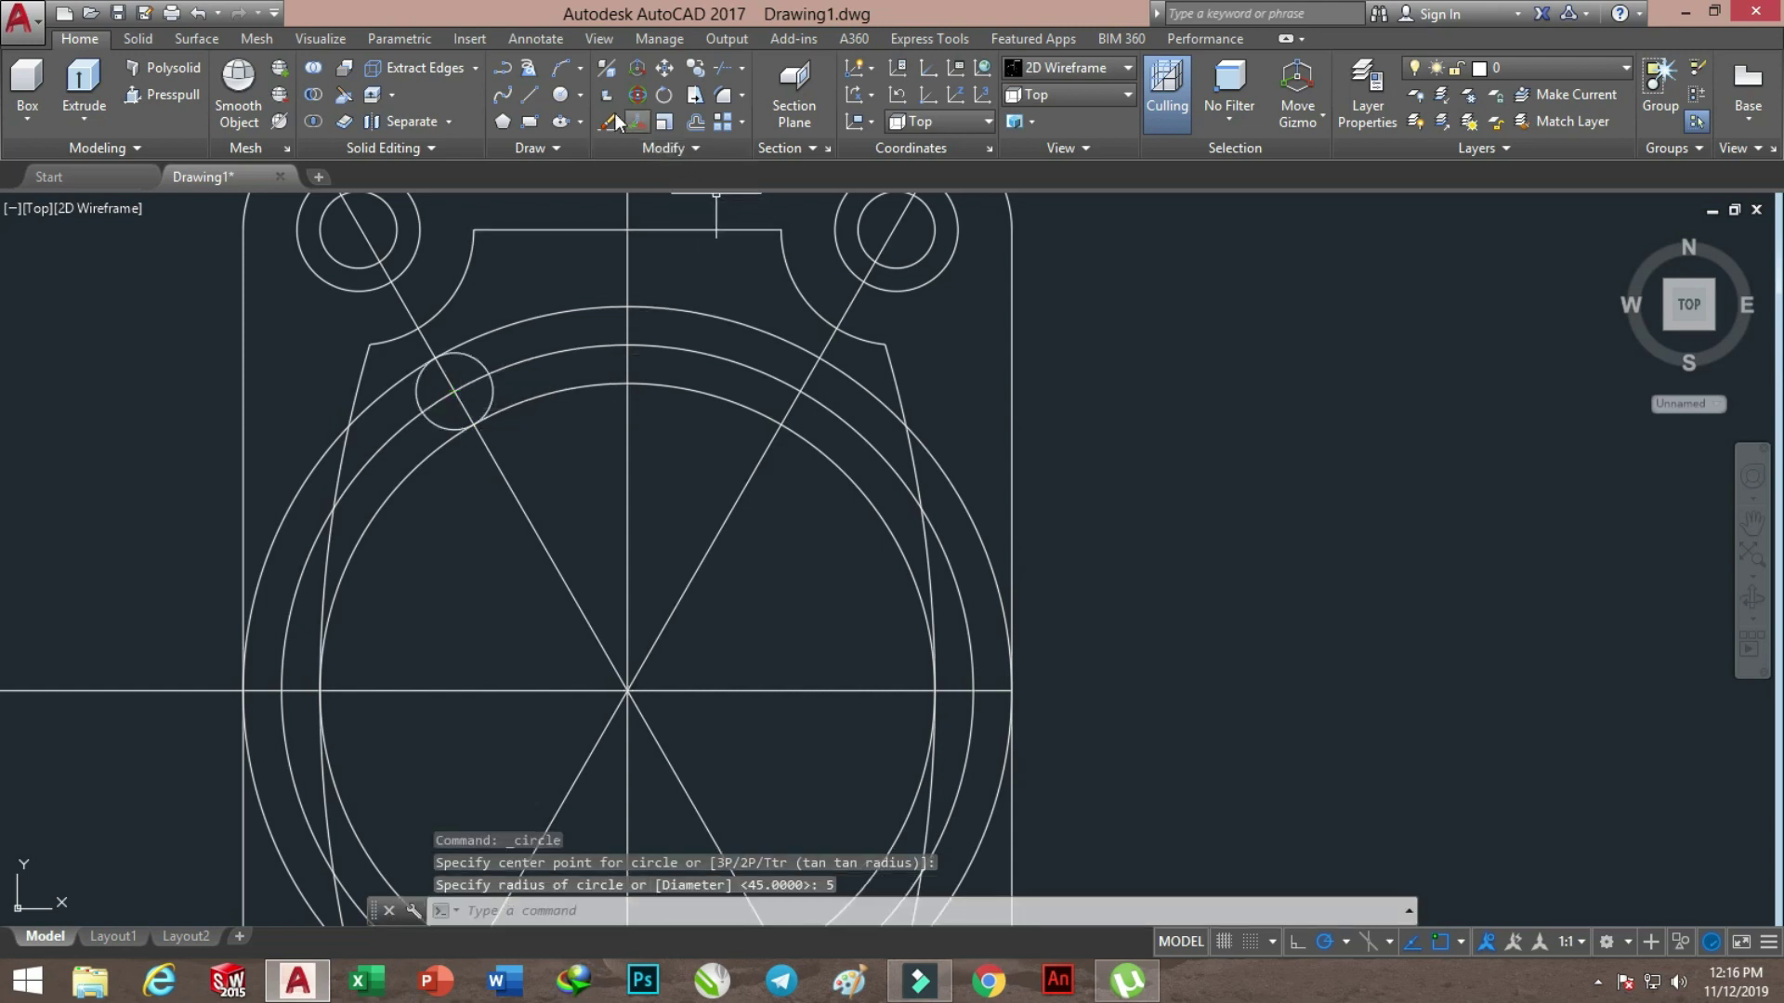
{"action": "left_click", "coordinate": [561, 92]}
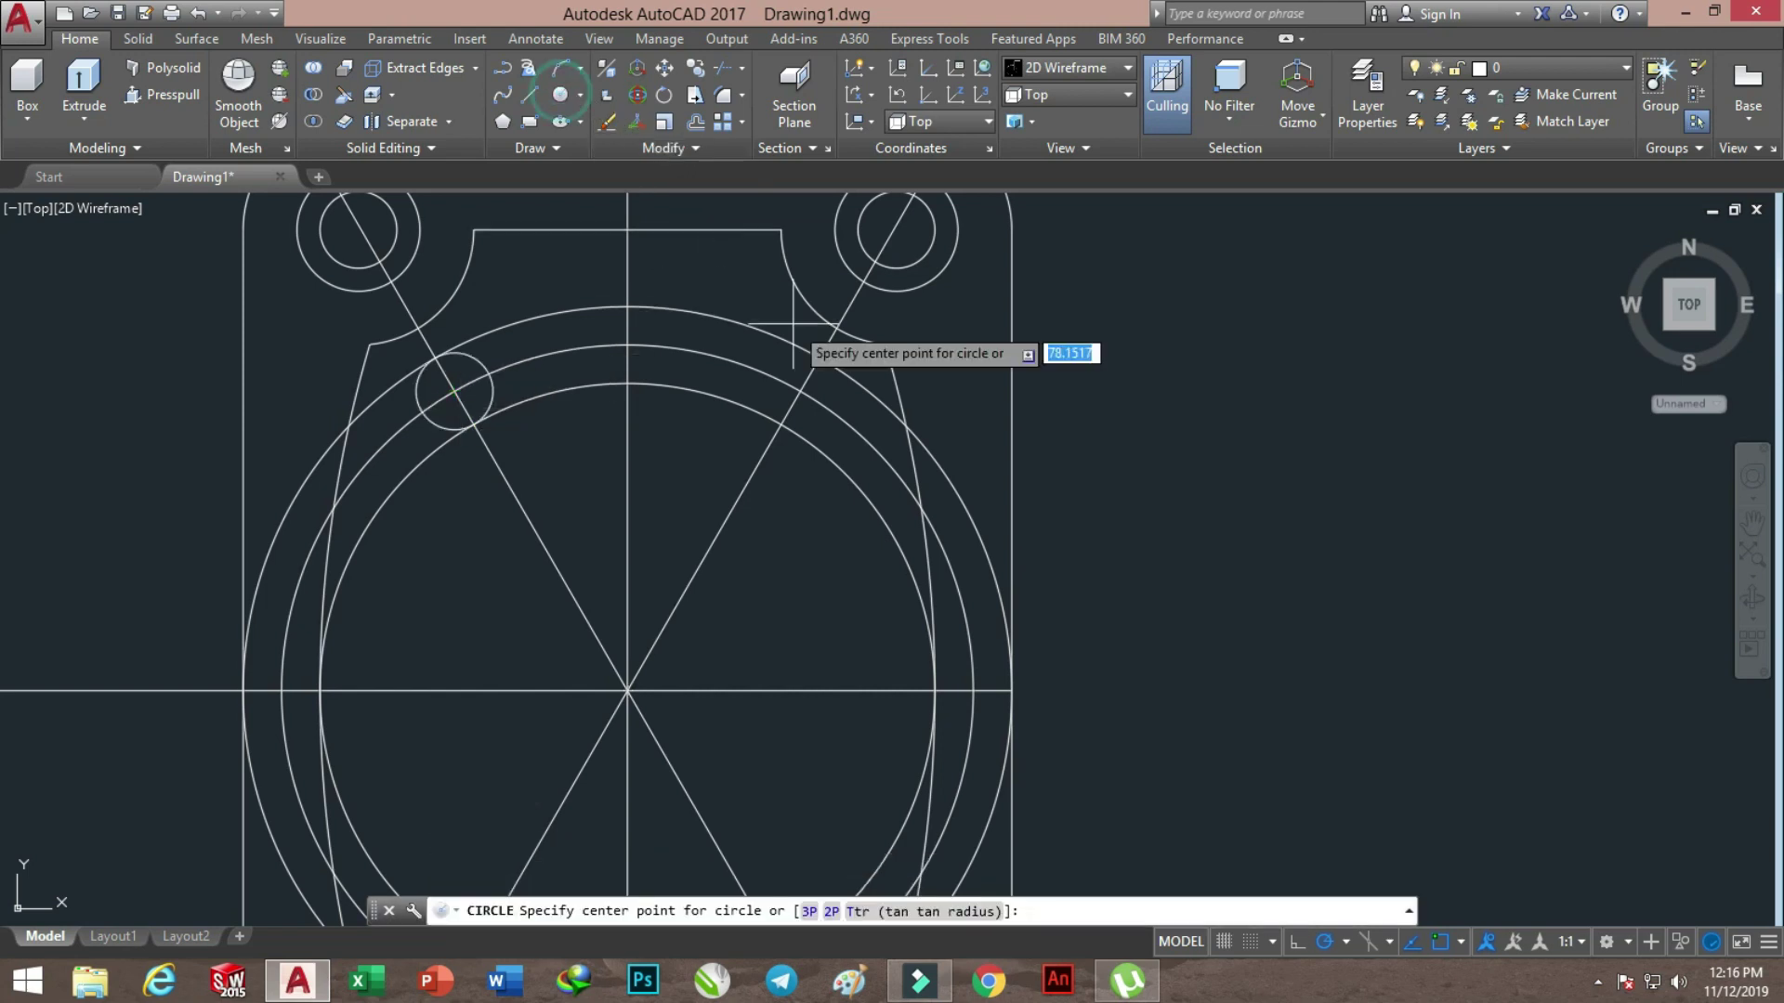
{"action": "left_click", "coordinate": [801, 390]}
{"action": "type", "text": "5"}
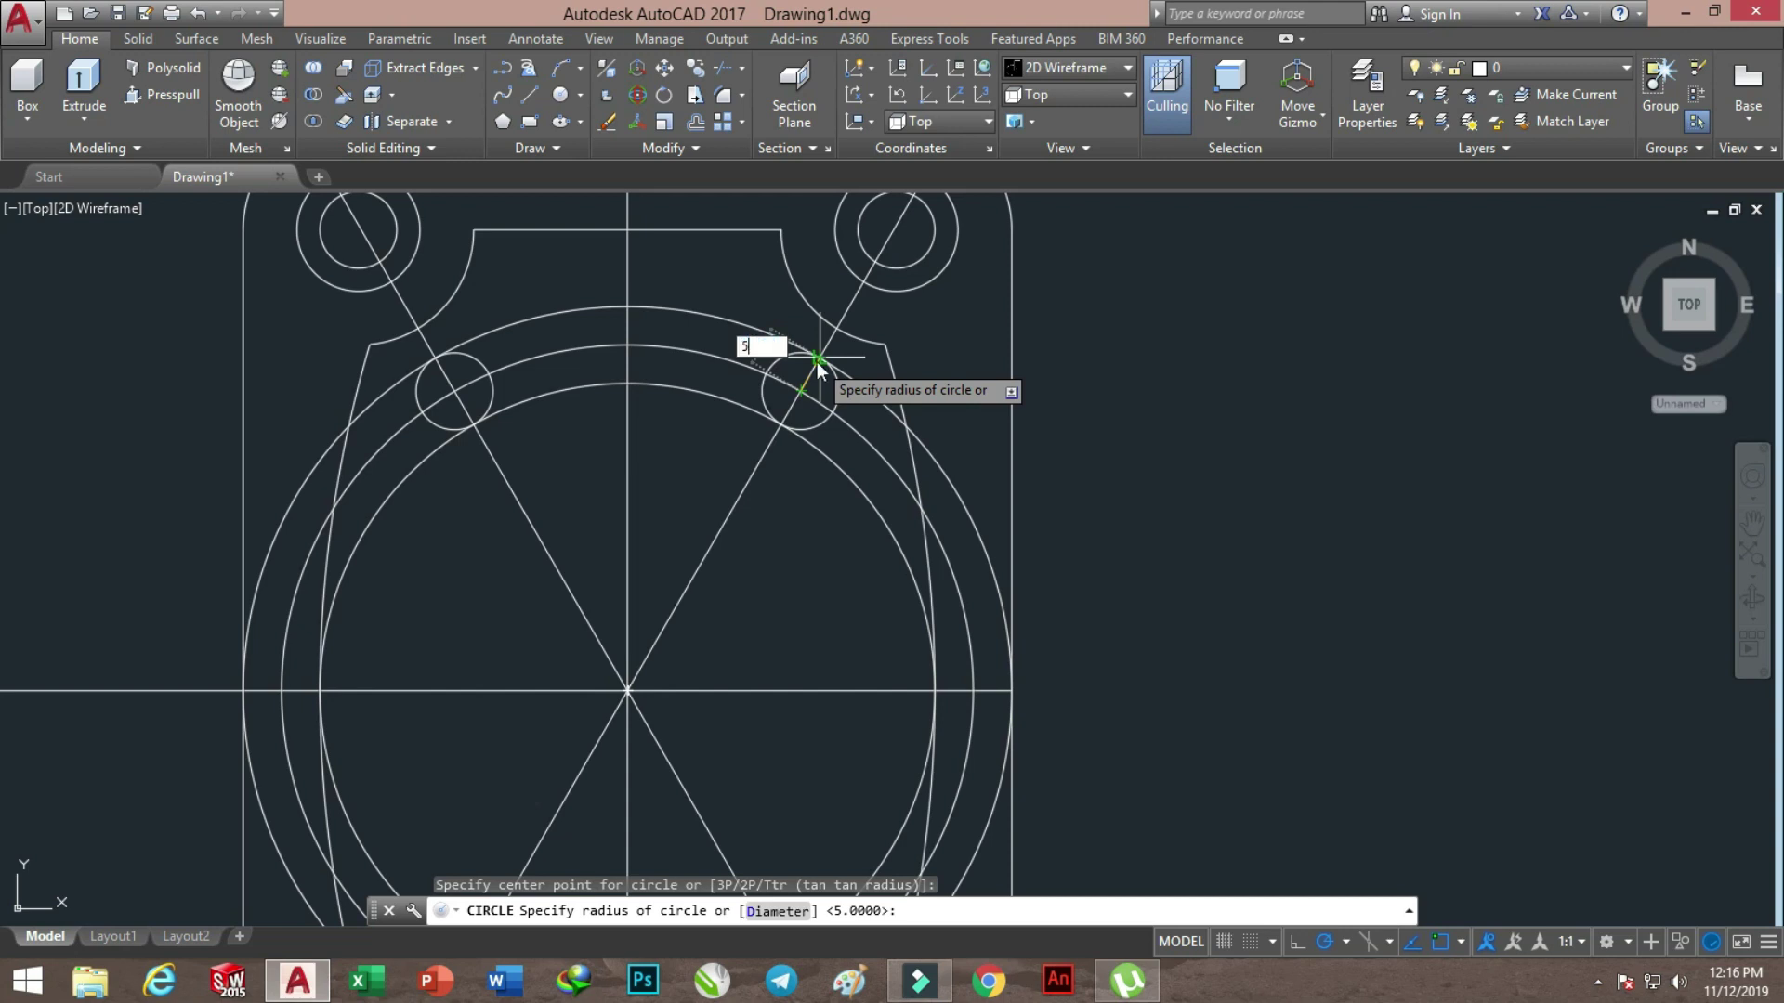
{"action": "key", "text": "Return"}
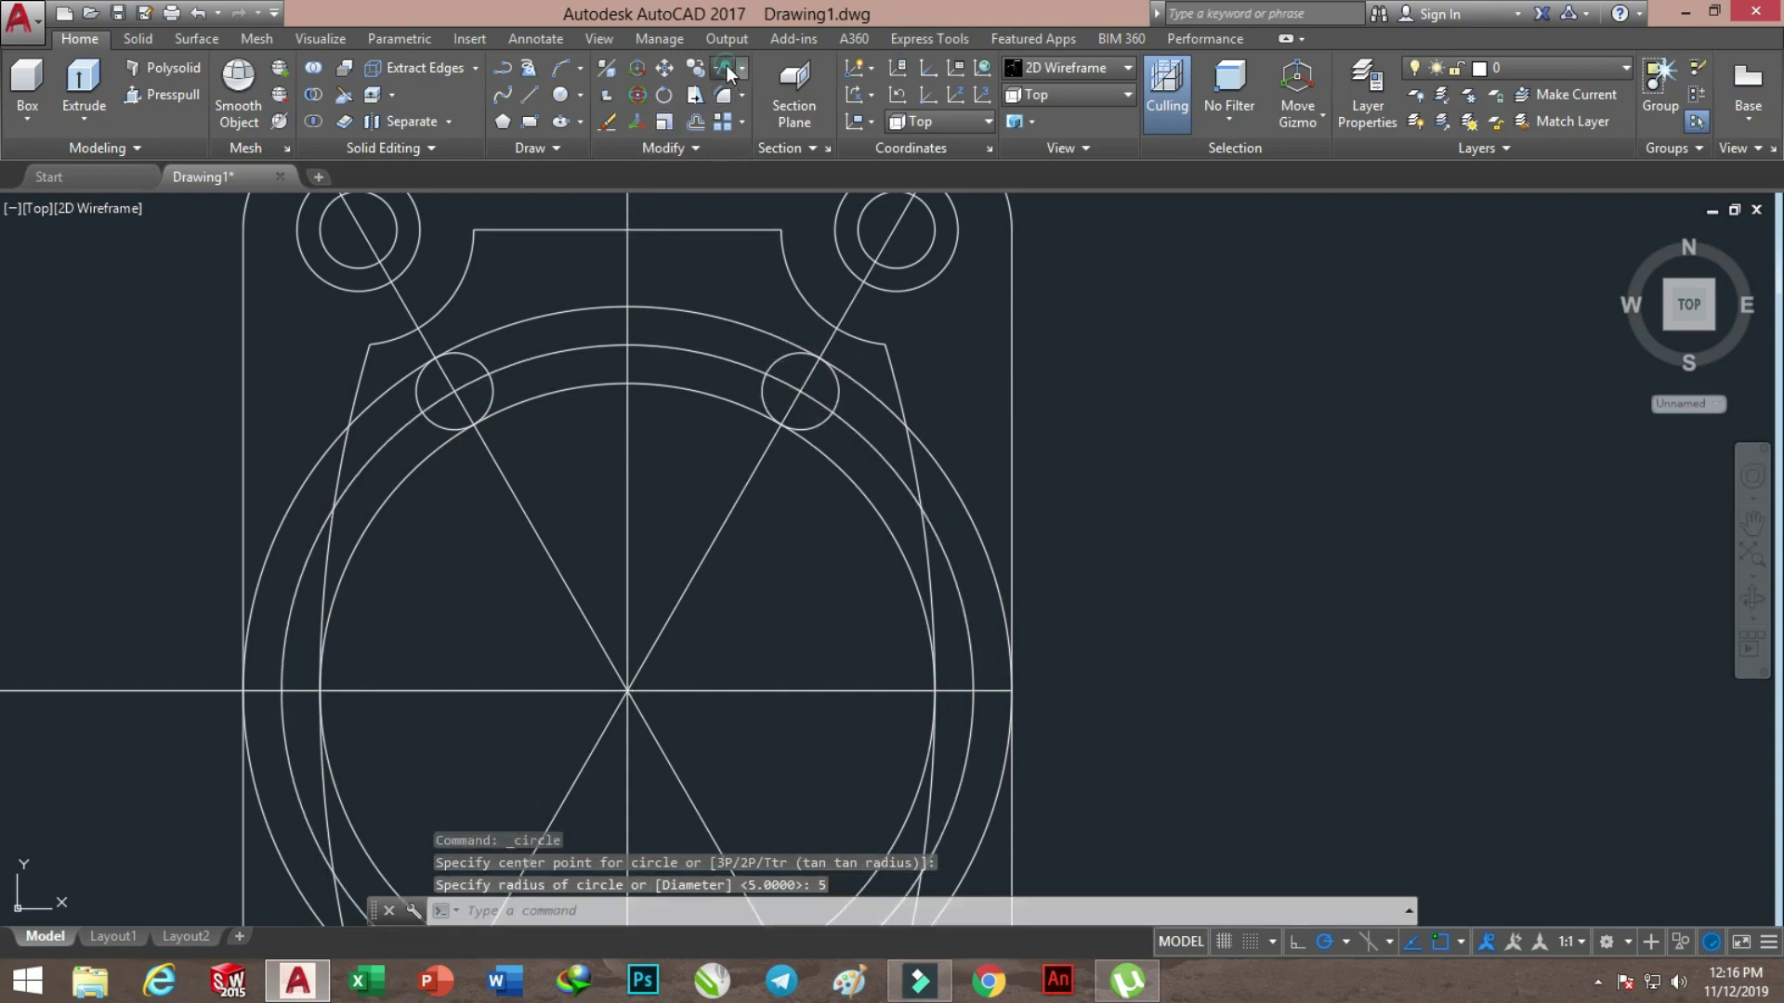
{"action": "left_click", "coordinate": [725, 67]}
{"action": "key", "text": "Return"}
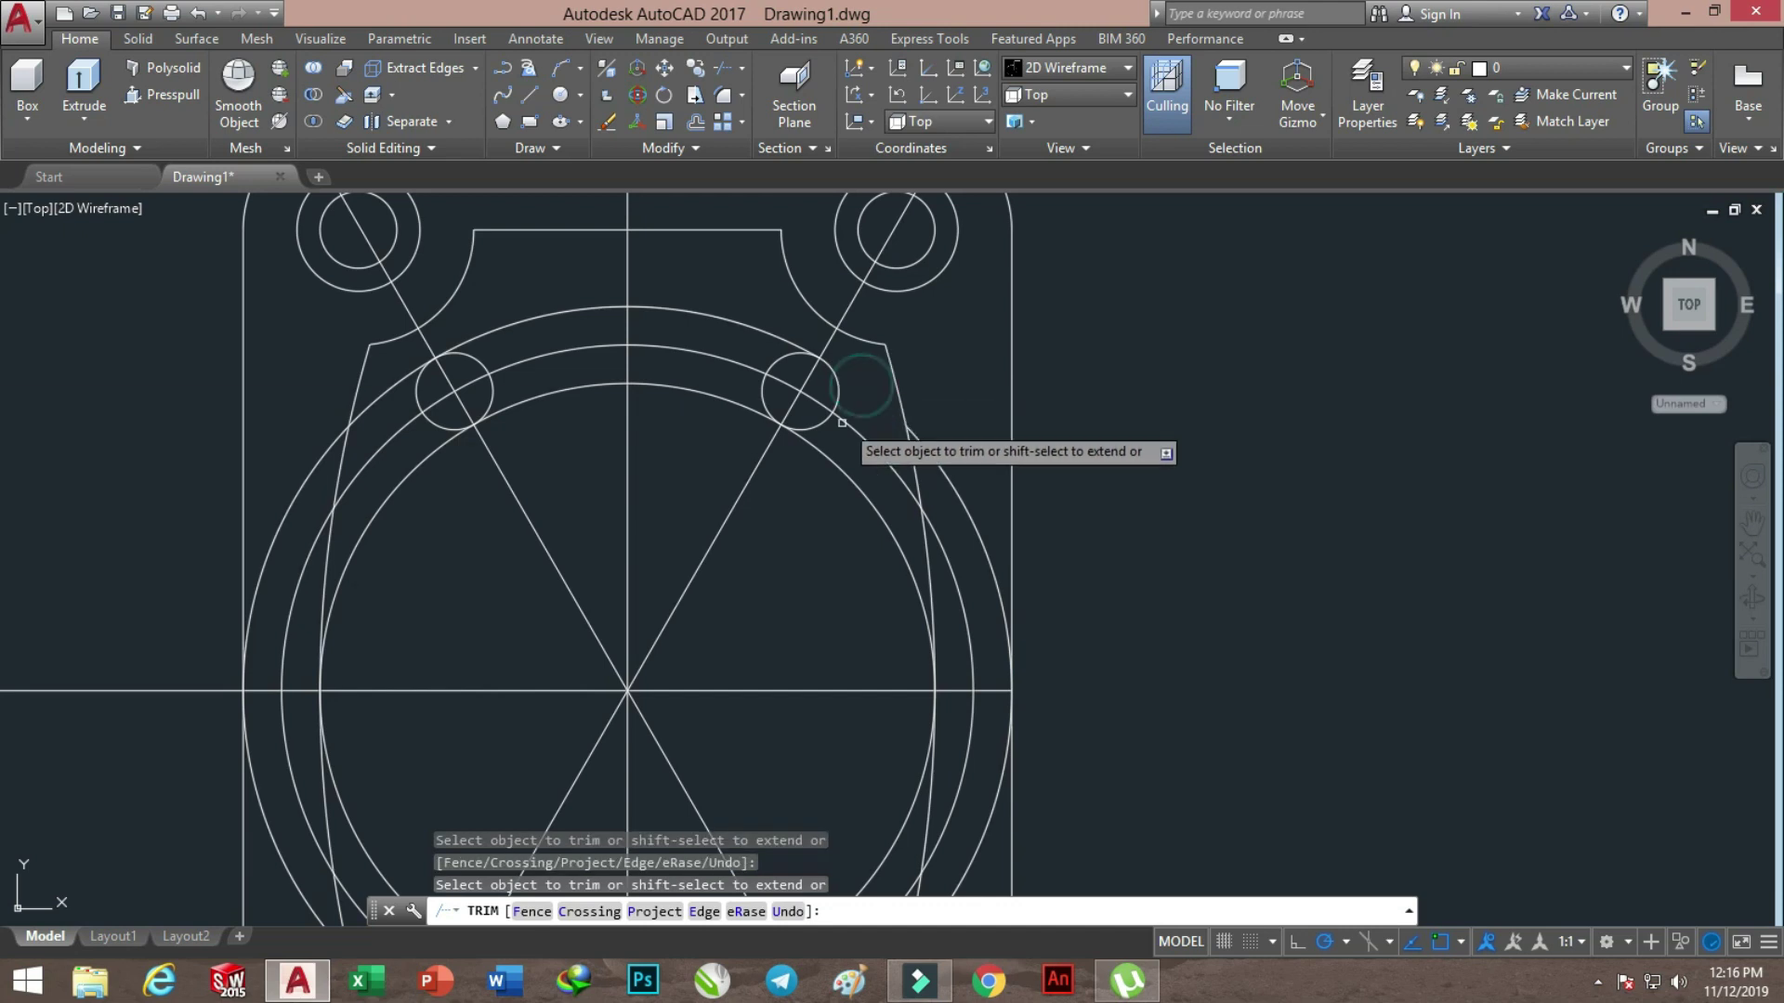
Trim the ring arcs and small circles into a curved slot with rounded ends
{"action": "left_click", "coordinate": [853, 381]}
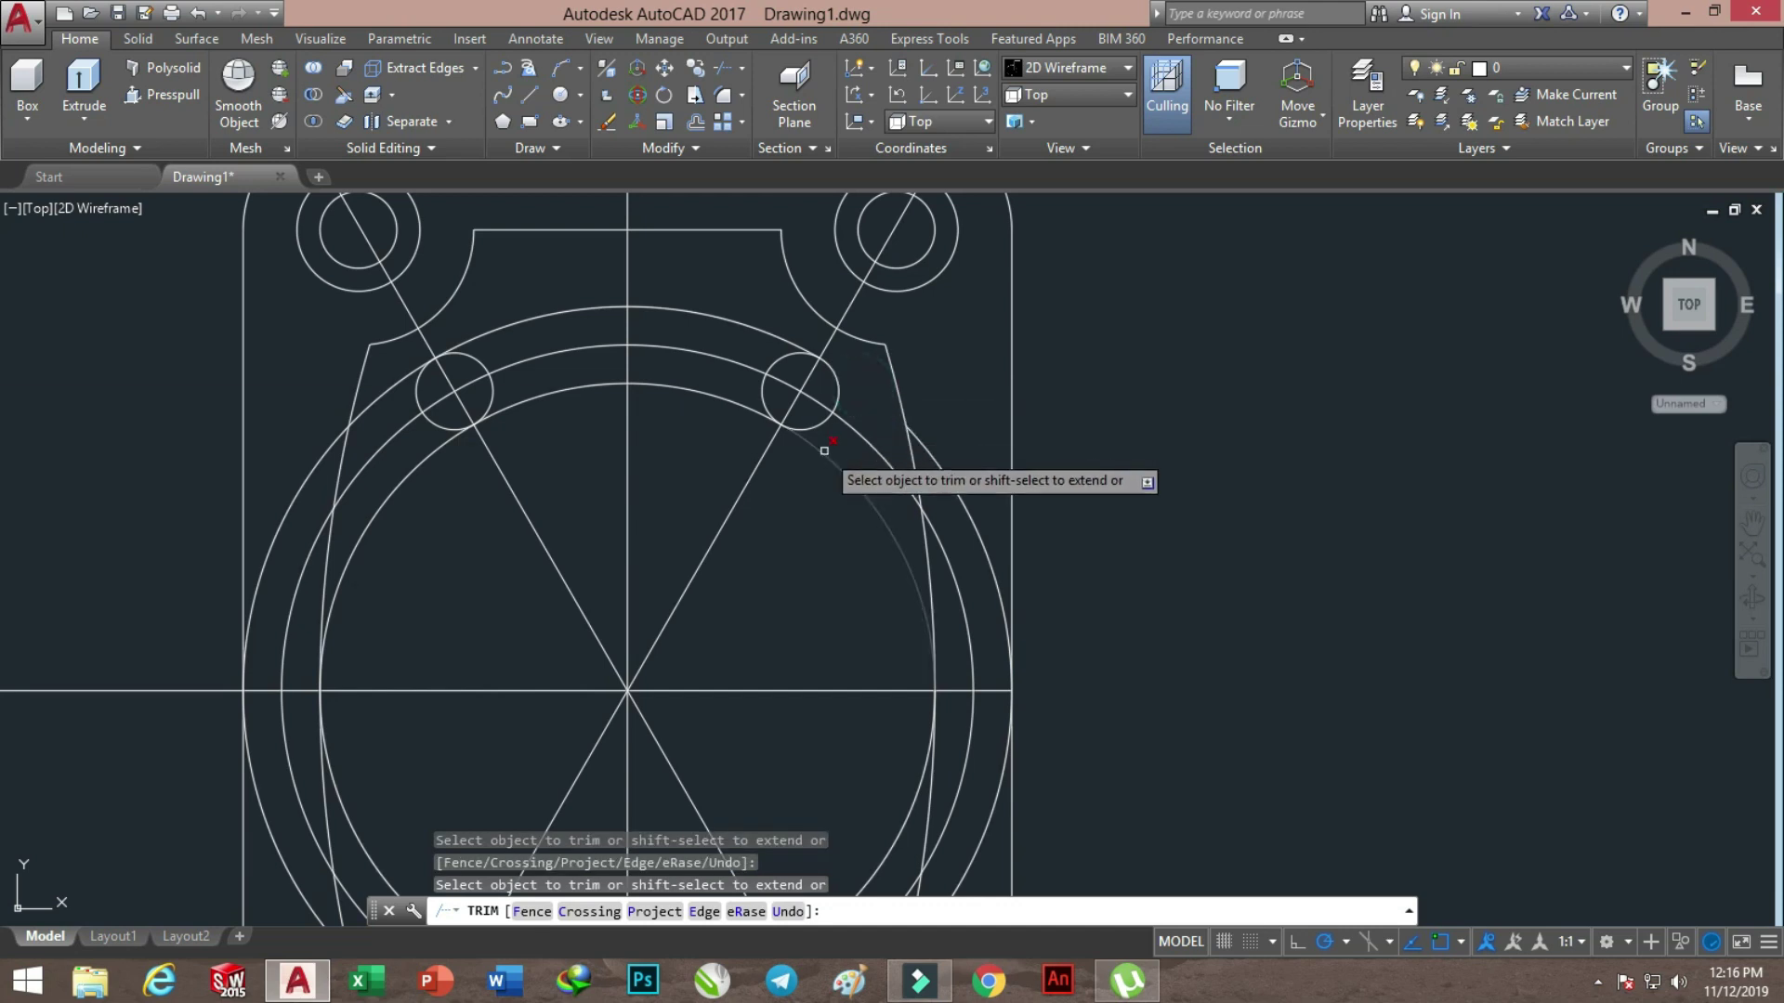
{"action": "left_click", "coordinate": [399, 376]}
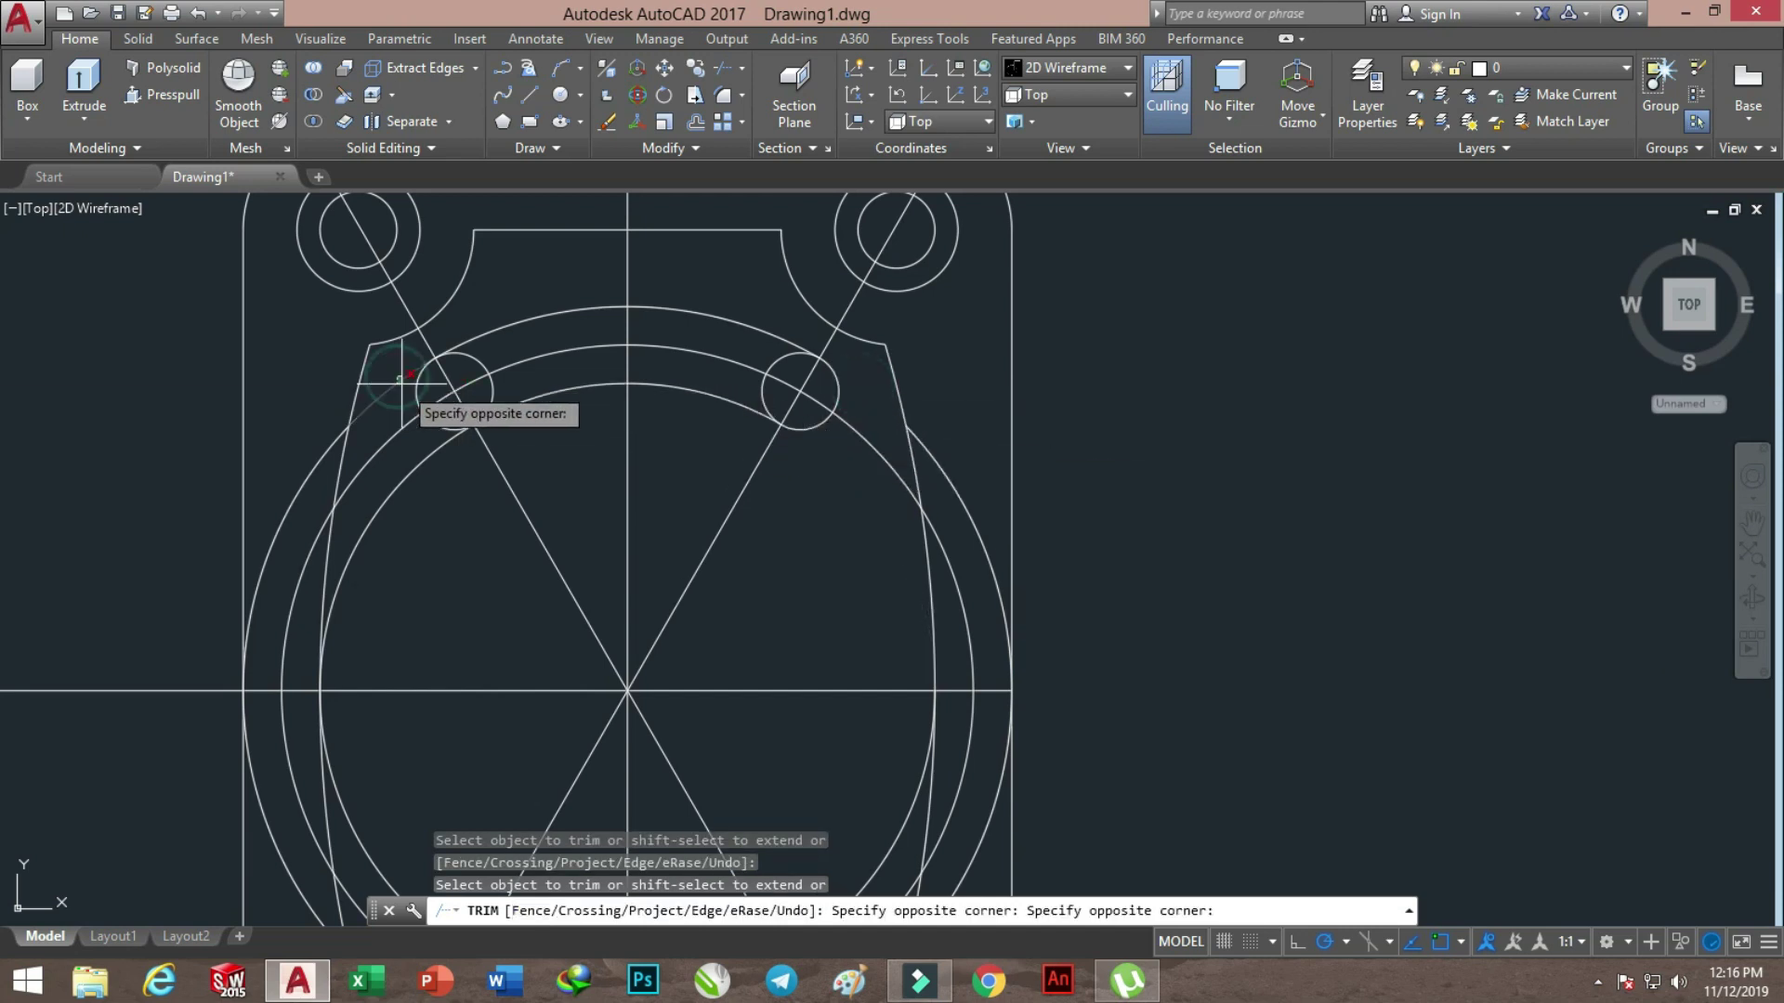
{"action": "left_click", "coordinate": [424, 436]}
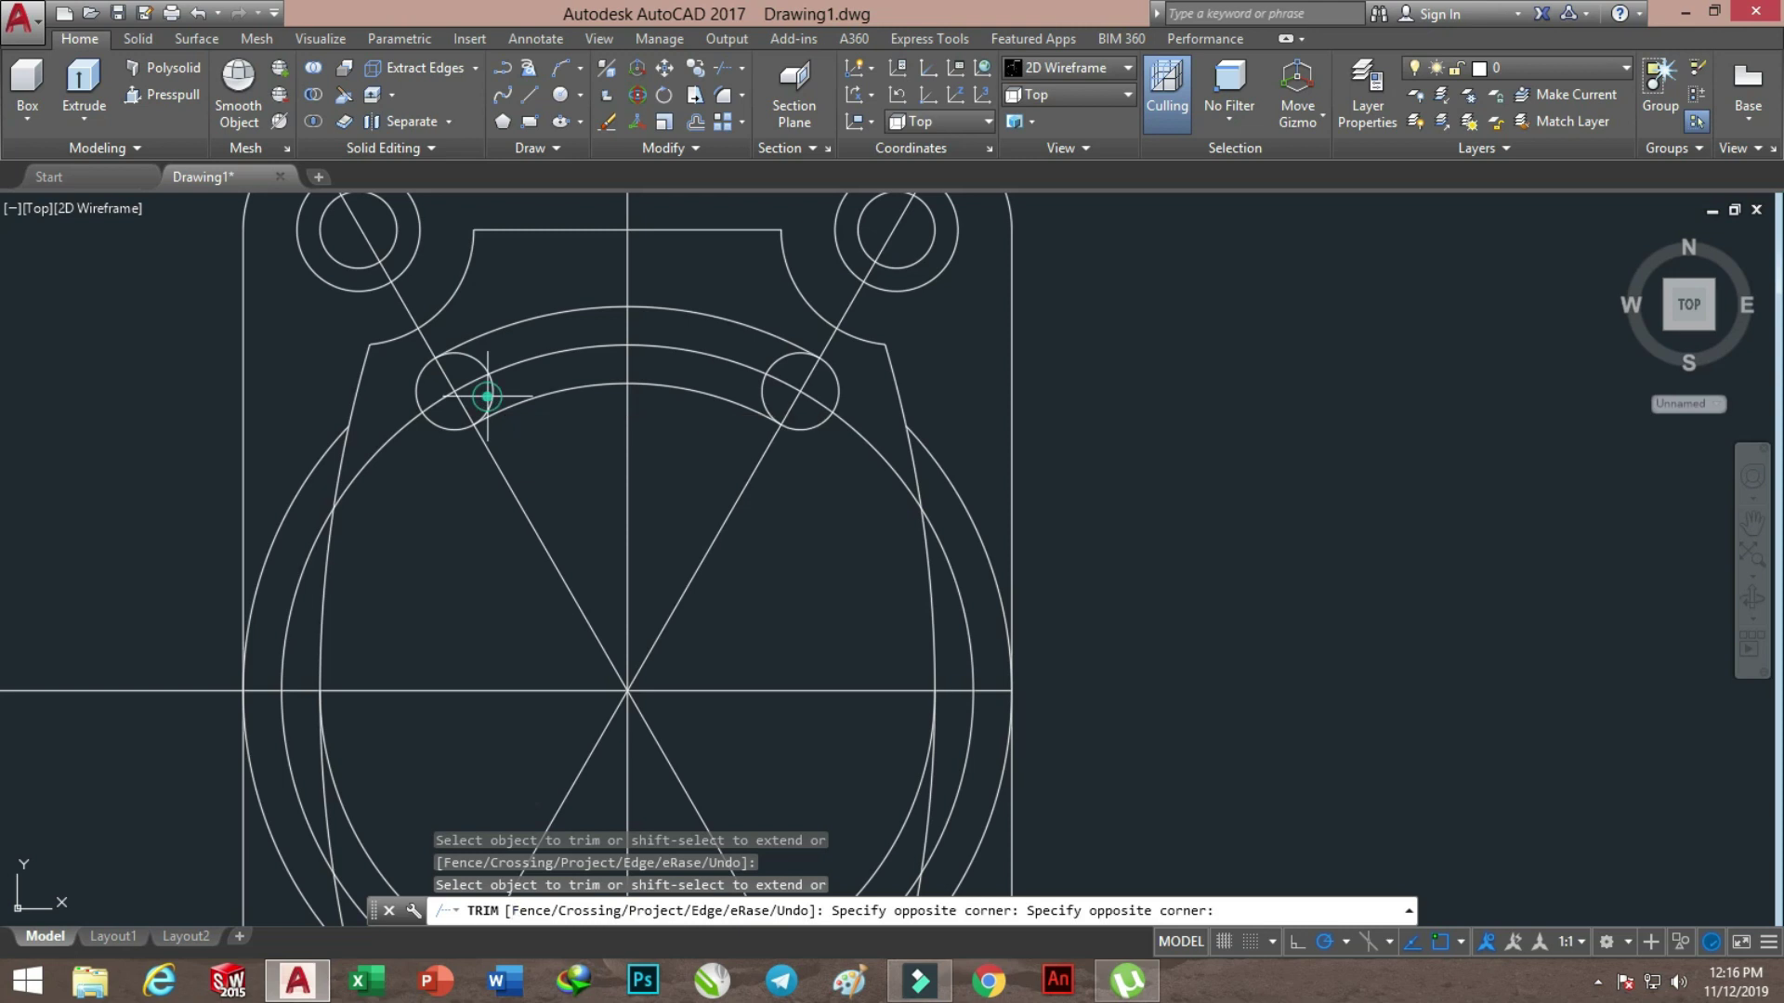
{"action": "left_click", "coordinate": [483, 367]}
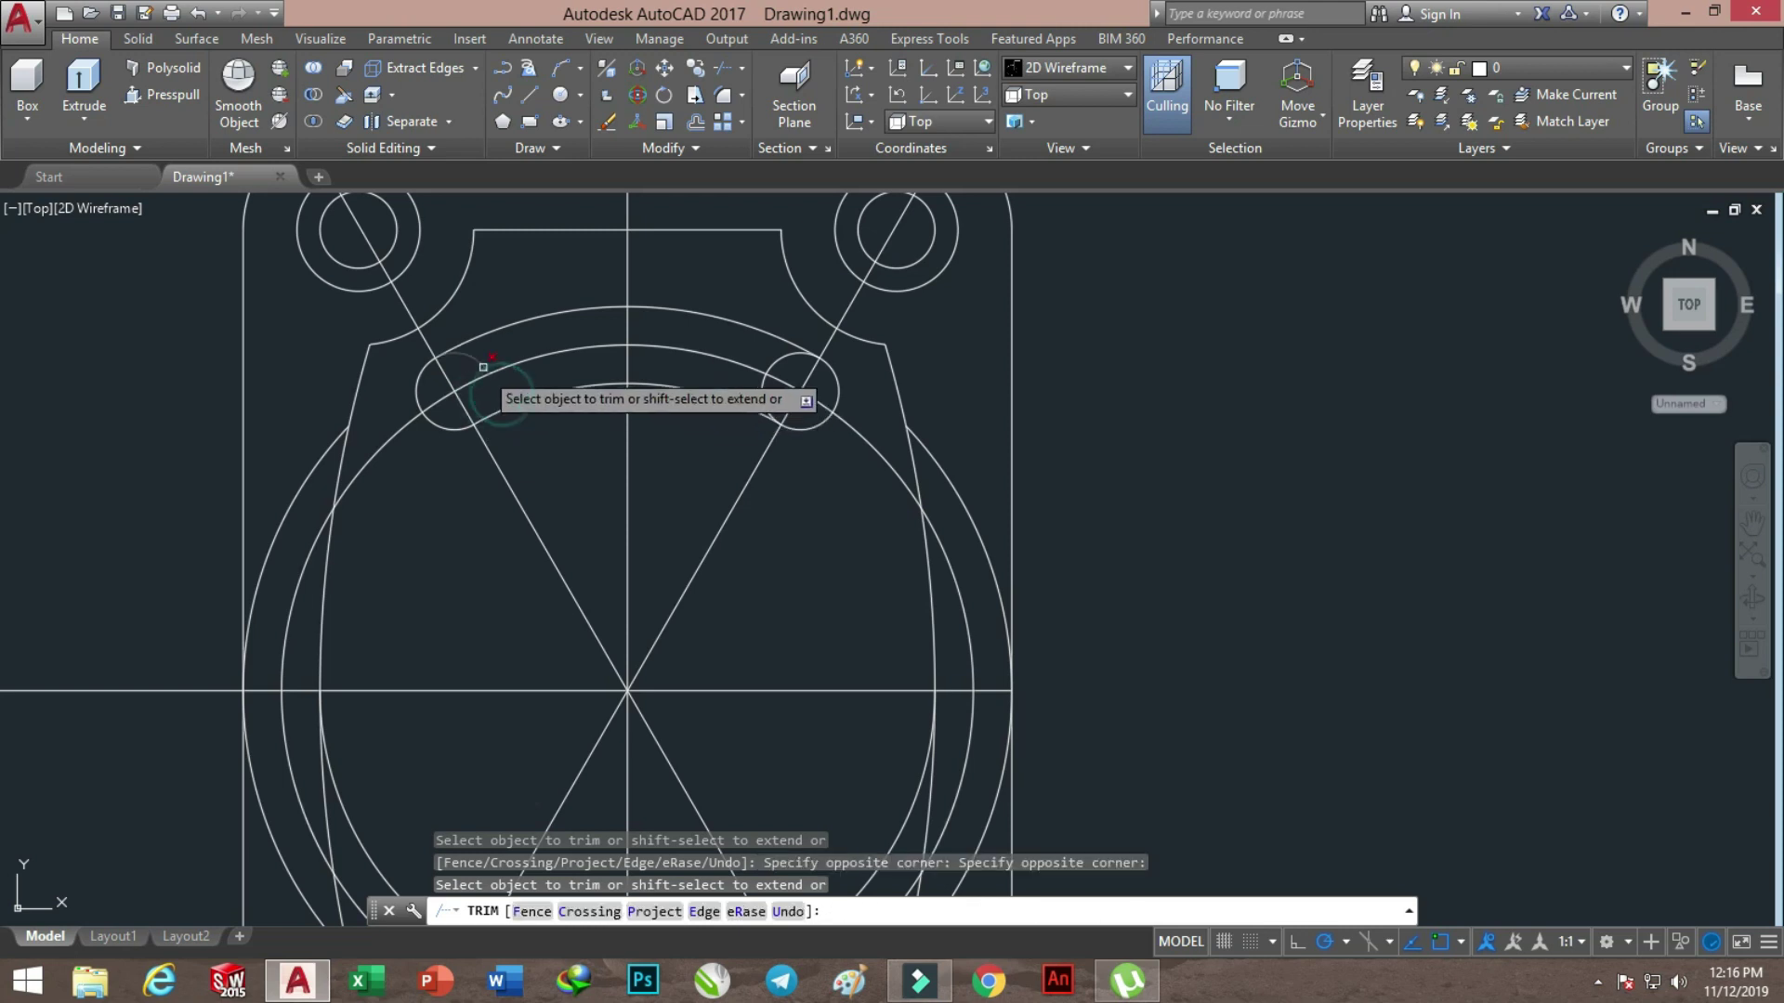
{"action": "left_click", "coordinate": [779, 355]}
{"action": "right_click", "coordinate": [734, 271]}
{"action": "left_click", "coordinate": [777, 316]}
Delete the leftover circle, outer arc and both diagonal construction lines
{"action": "left_click", "coordinate": [876, 449]}
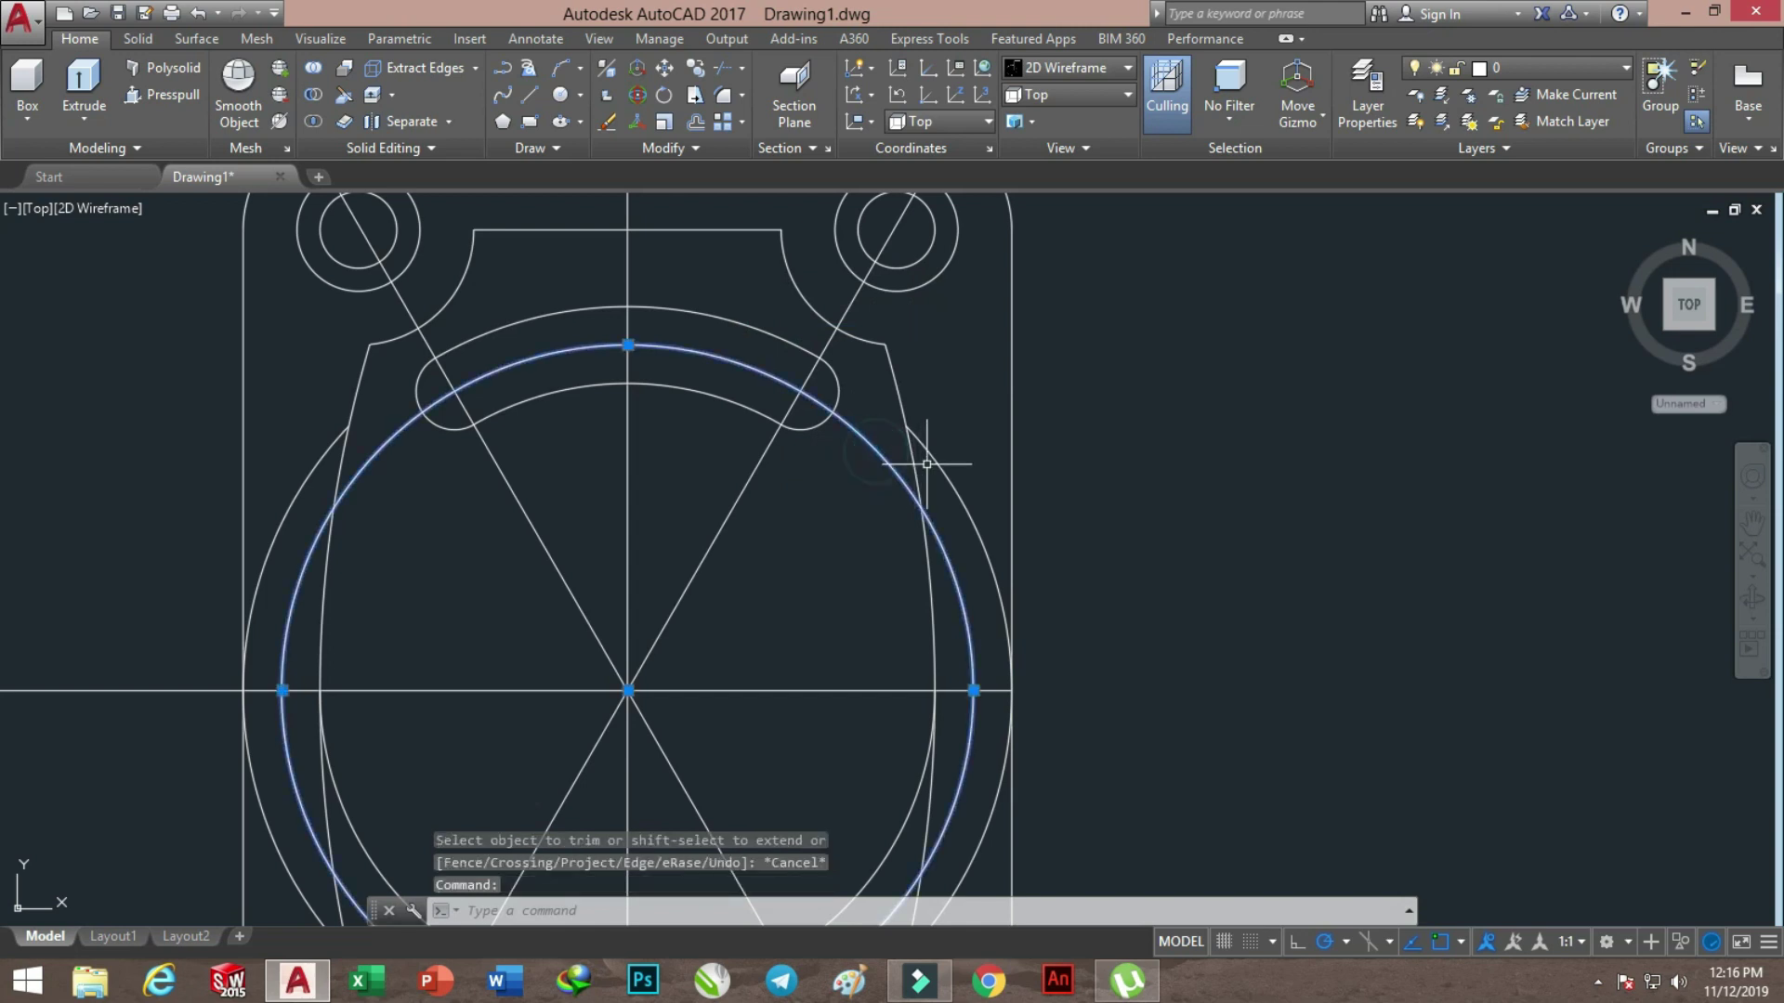
{"action": "left_click", "coordinate": [933, 465]}
{"action": "key", "text": "Delete"}
{"action": "left_click", "coordinate": [772, 510]}
{"action": "left_click", "coordinate": [685, 580]}
{"action": "key", "text": "Delete"}
{"action": "left_click", "coordinate": [577, 486]}
{"action": "left_click", "coordinate": [465, 585]}
{"action": "key", "text": "Delete"}
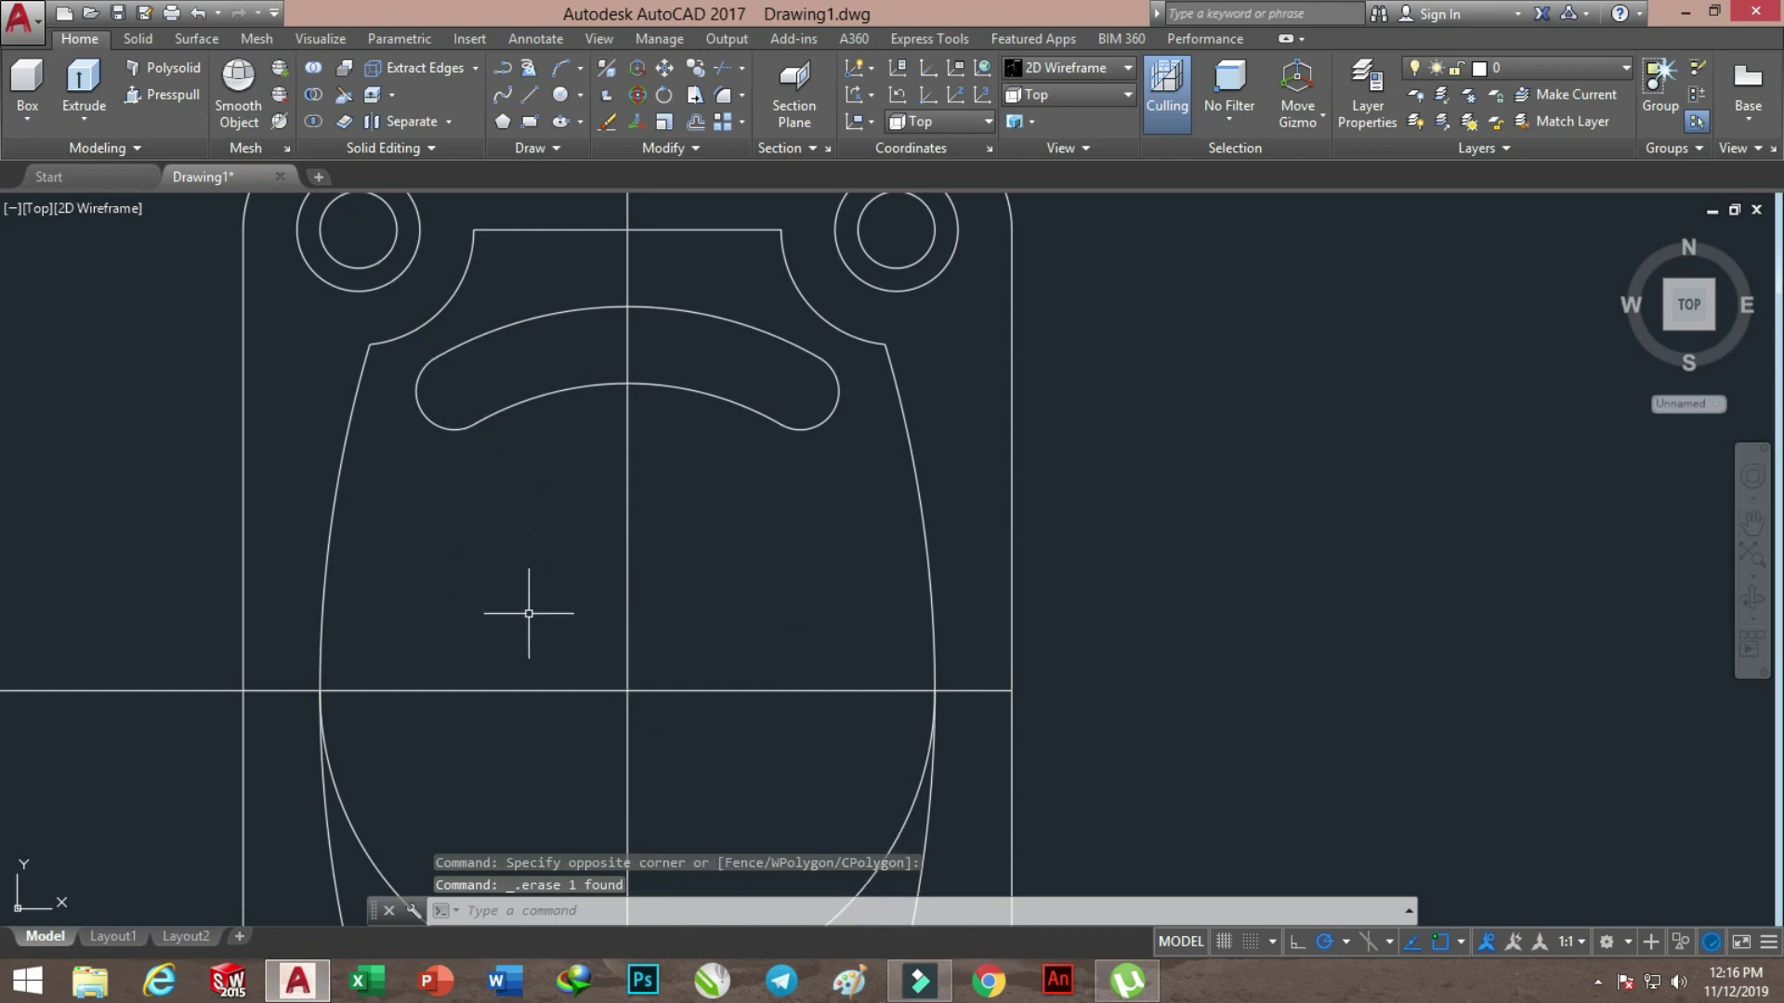
Delete the leftover lower arc below the plate centre
{"action": "scroll", "coordinate": [584, 584], "scroll_direction": "down", "scroll_amount": 4}
{"action": "scroll", "coordinate": [647, 574], "scroll_direction": "up", "scroll_amount": 2}
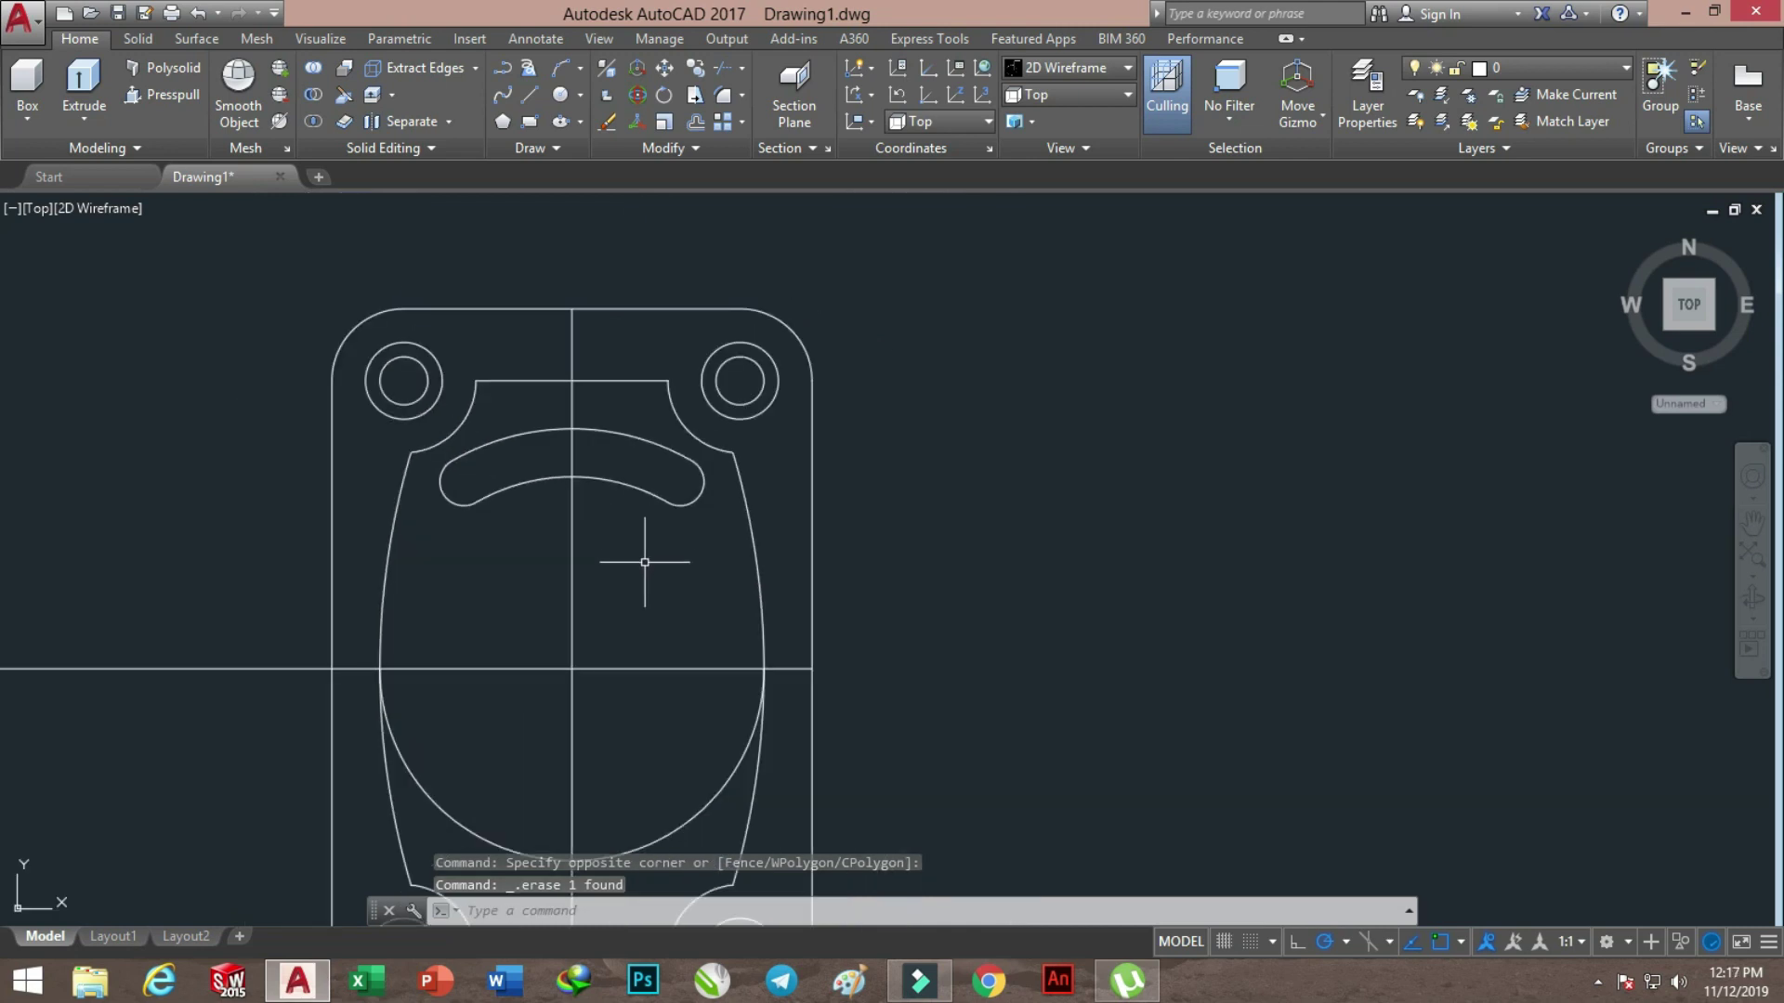
{"action": "scroll", "coordinate": [645, 562], "scroll_direction": "down", "scroll_amount": 2}
{"action": "scroll", "coordinate": [630, 627], "scroll_direction": "up", "scroll_amount": 2}
{"action": "left_click", "coordinate": [662, 785]}
{"action": "key", "text": "Delete"}
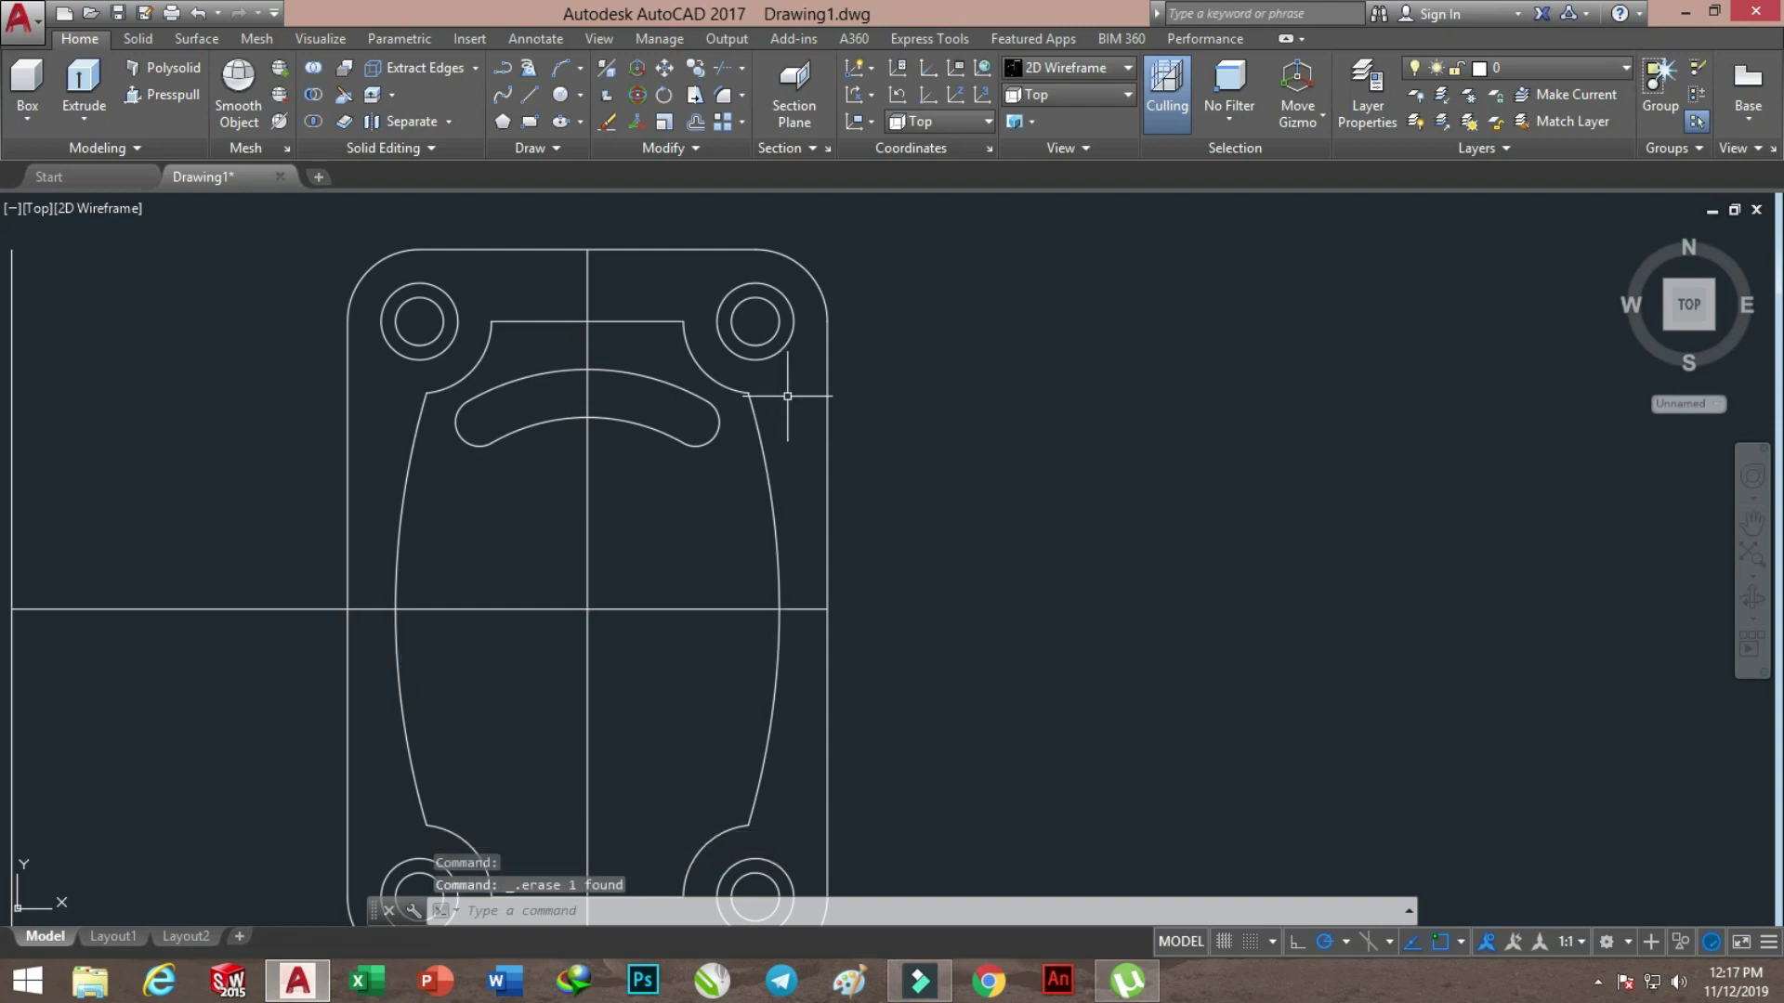
{"action": "left_click", "coordinate": [723, 149]}
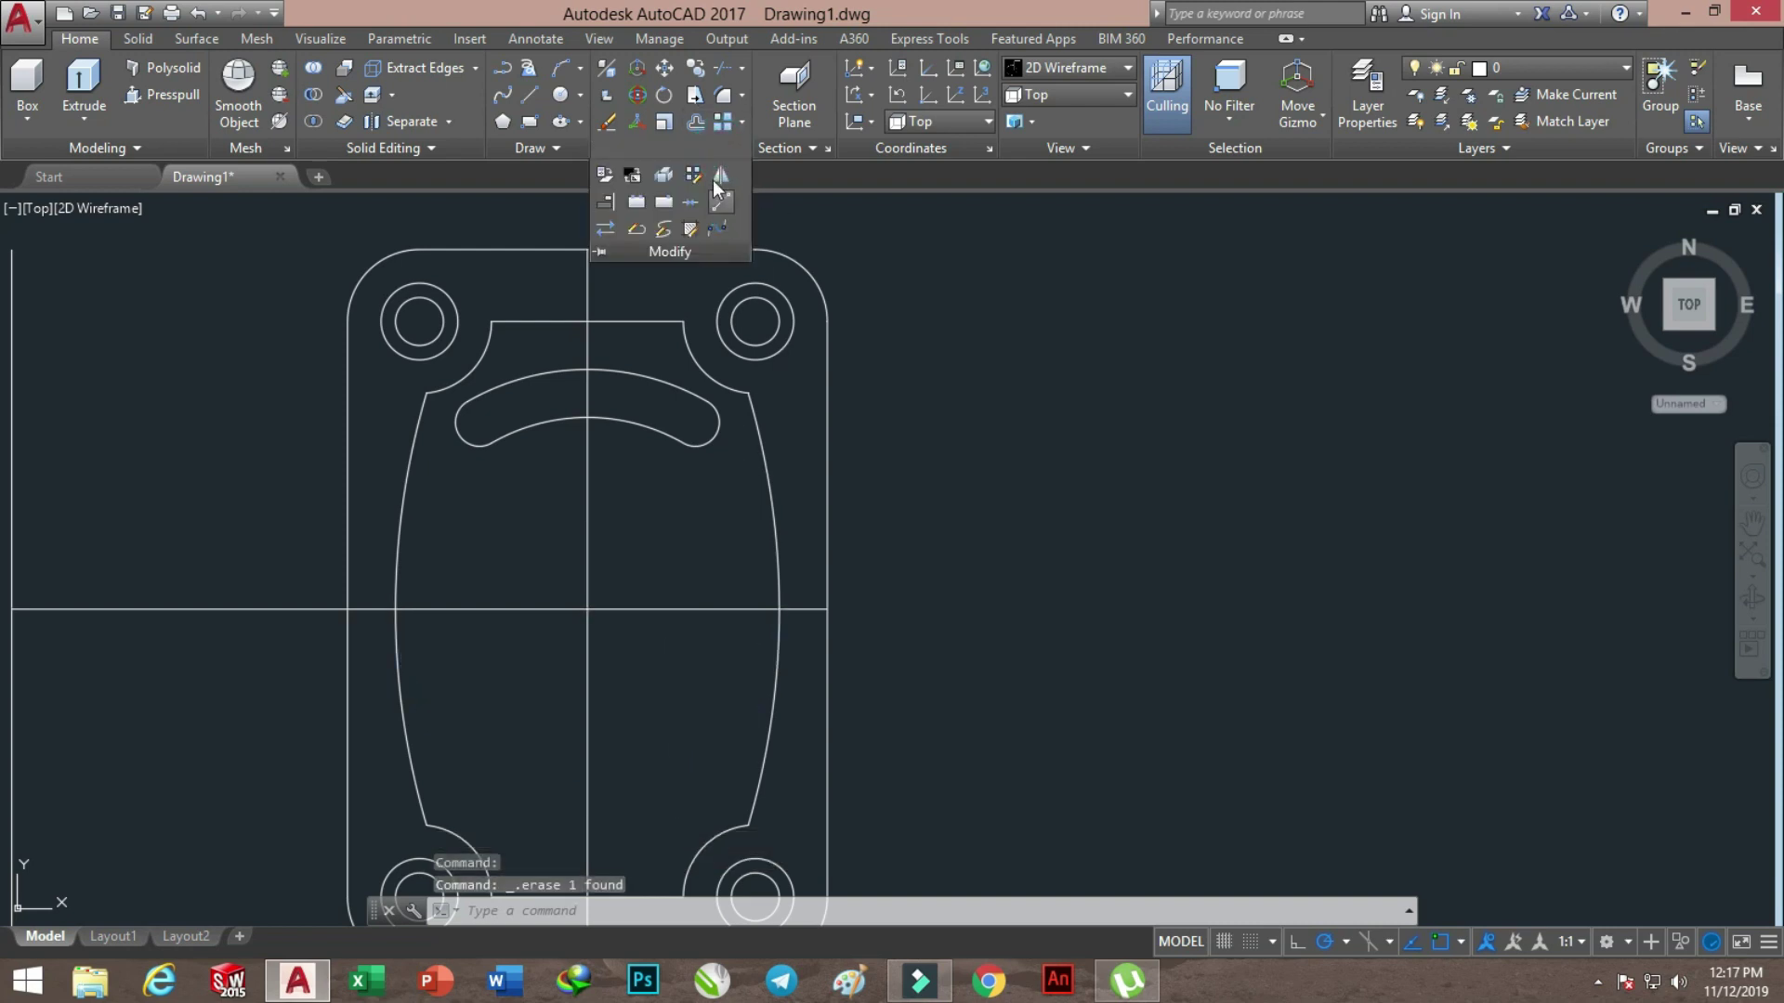
Window-select the curved slot and mirror it across the horizontal centreline, keeping the original
{"action": "left_click", "coordinate": [721, 177]}
{"action": "left_click", "coordinate": [436, 368]}
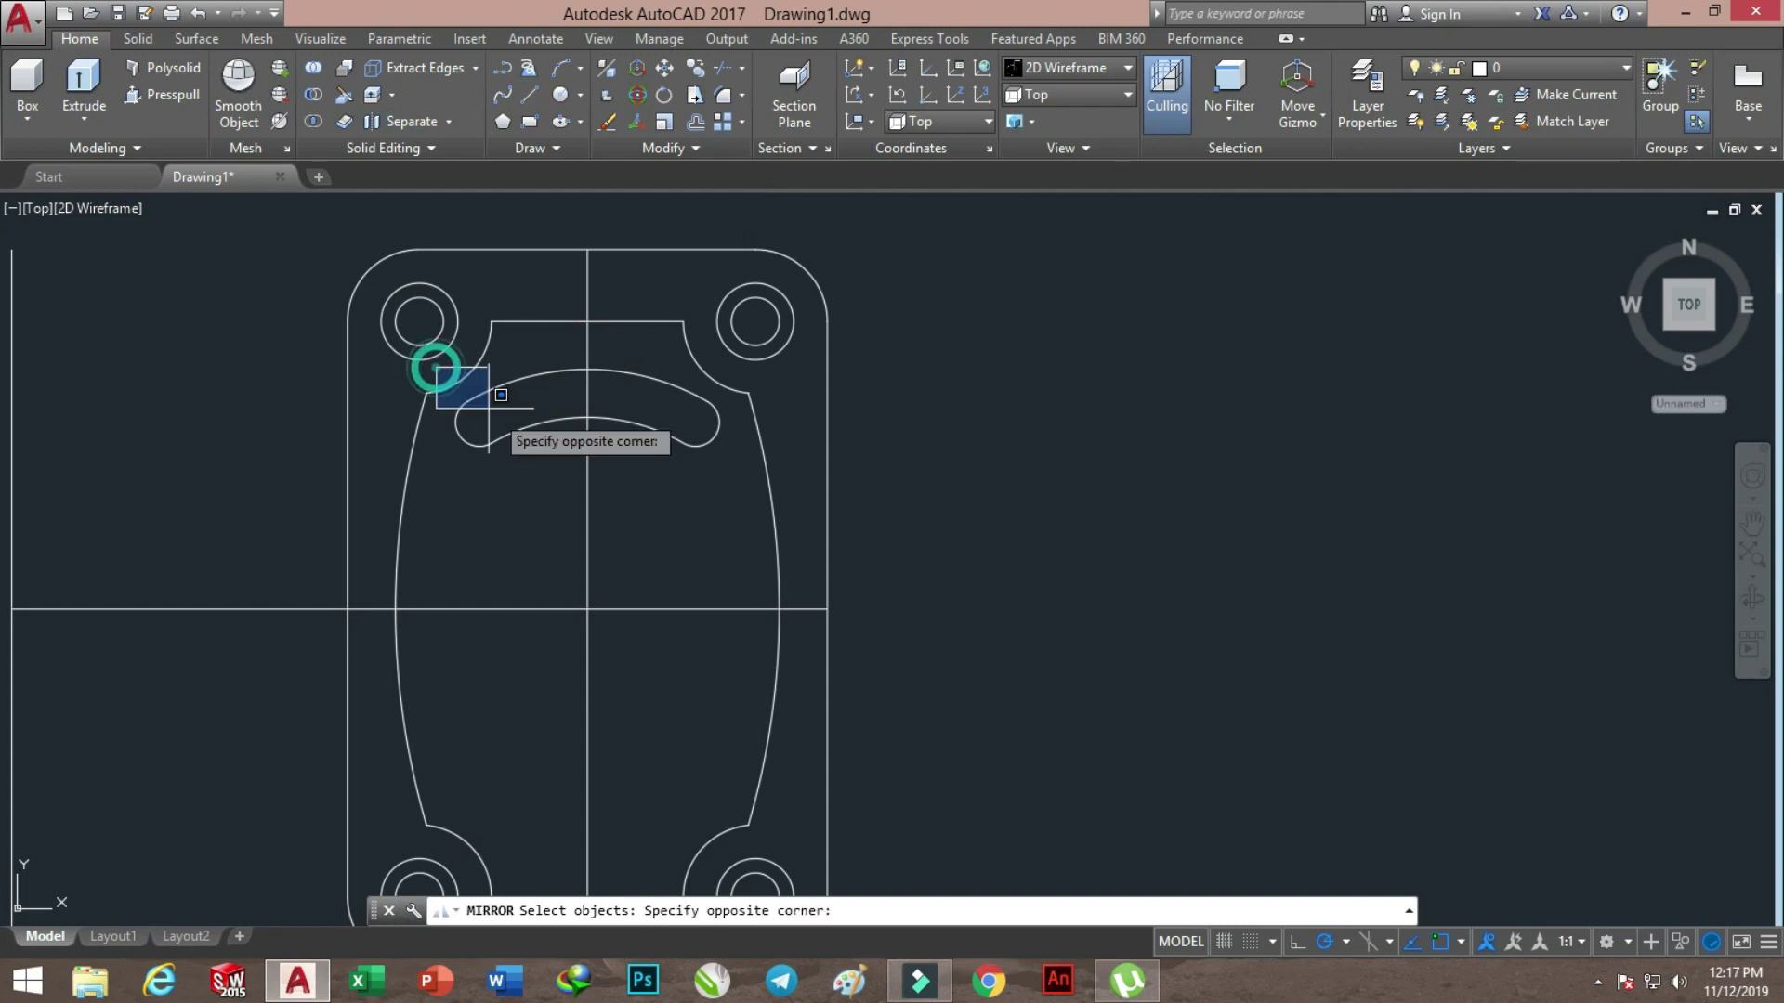
{"action": "left_click", "coordinate": [748, 511]}
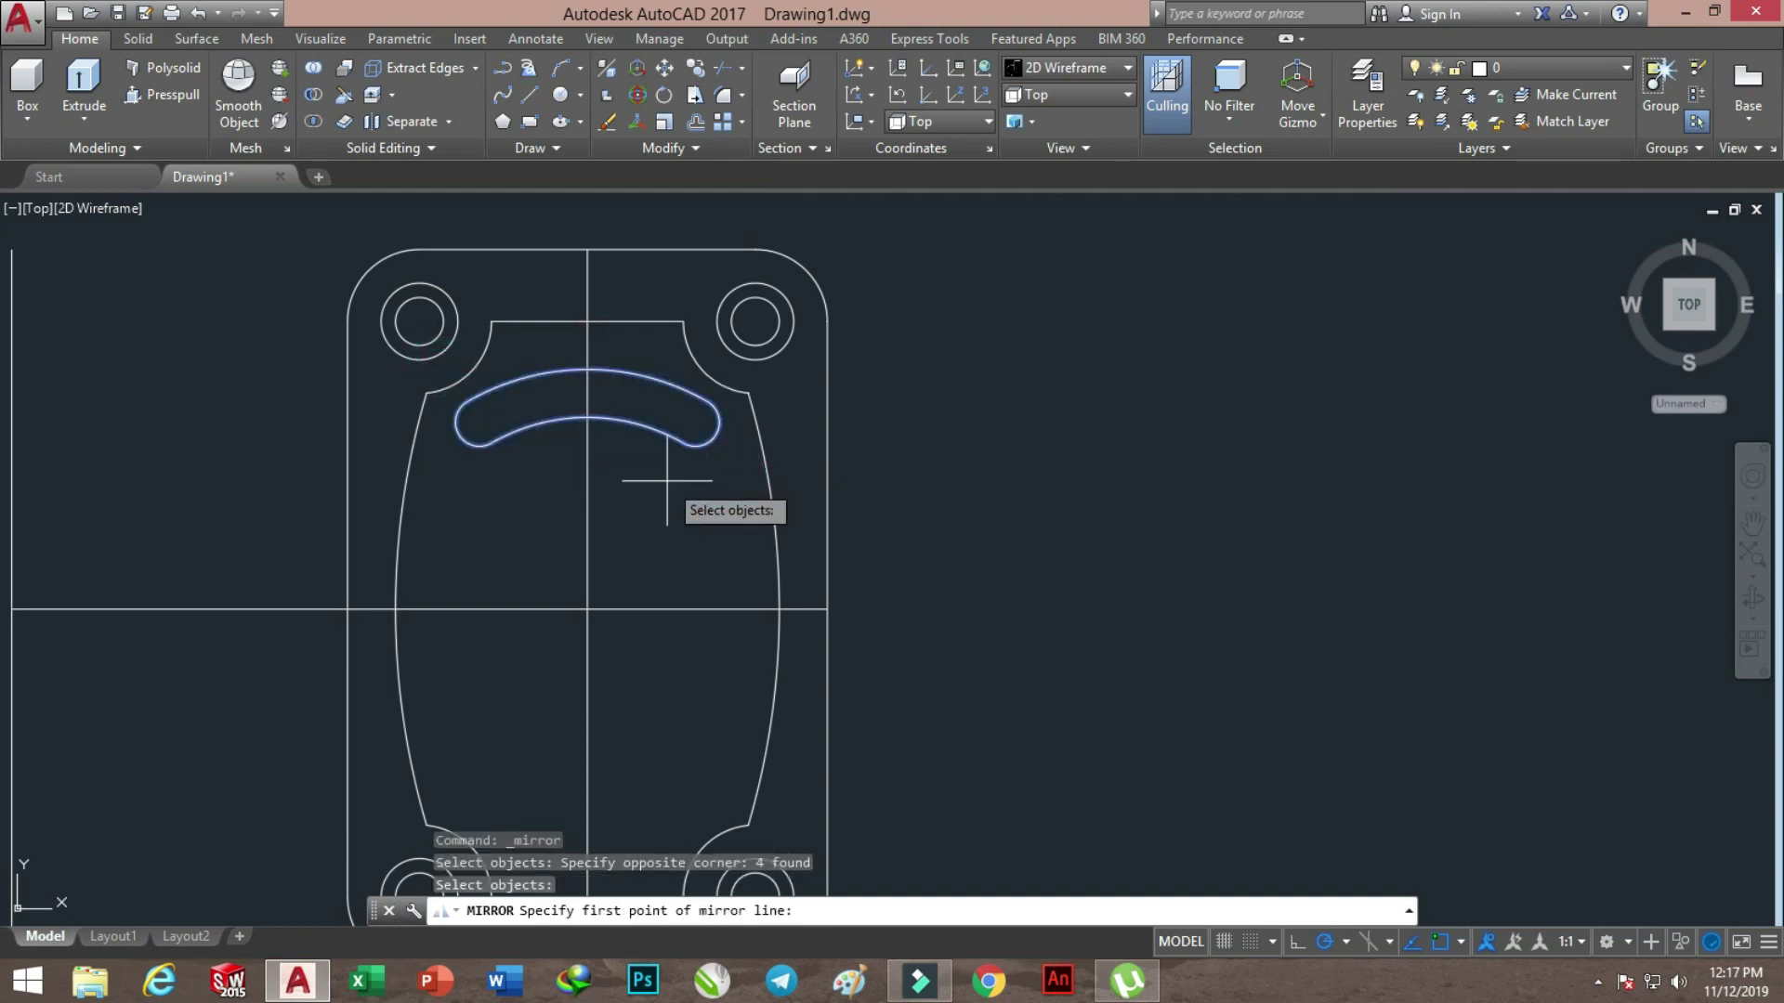
{"action": "left_click", "coordinate": [677, 609]}
{"action": "left_click", "coordinate": [536, 613]}
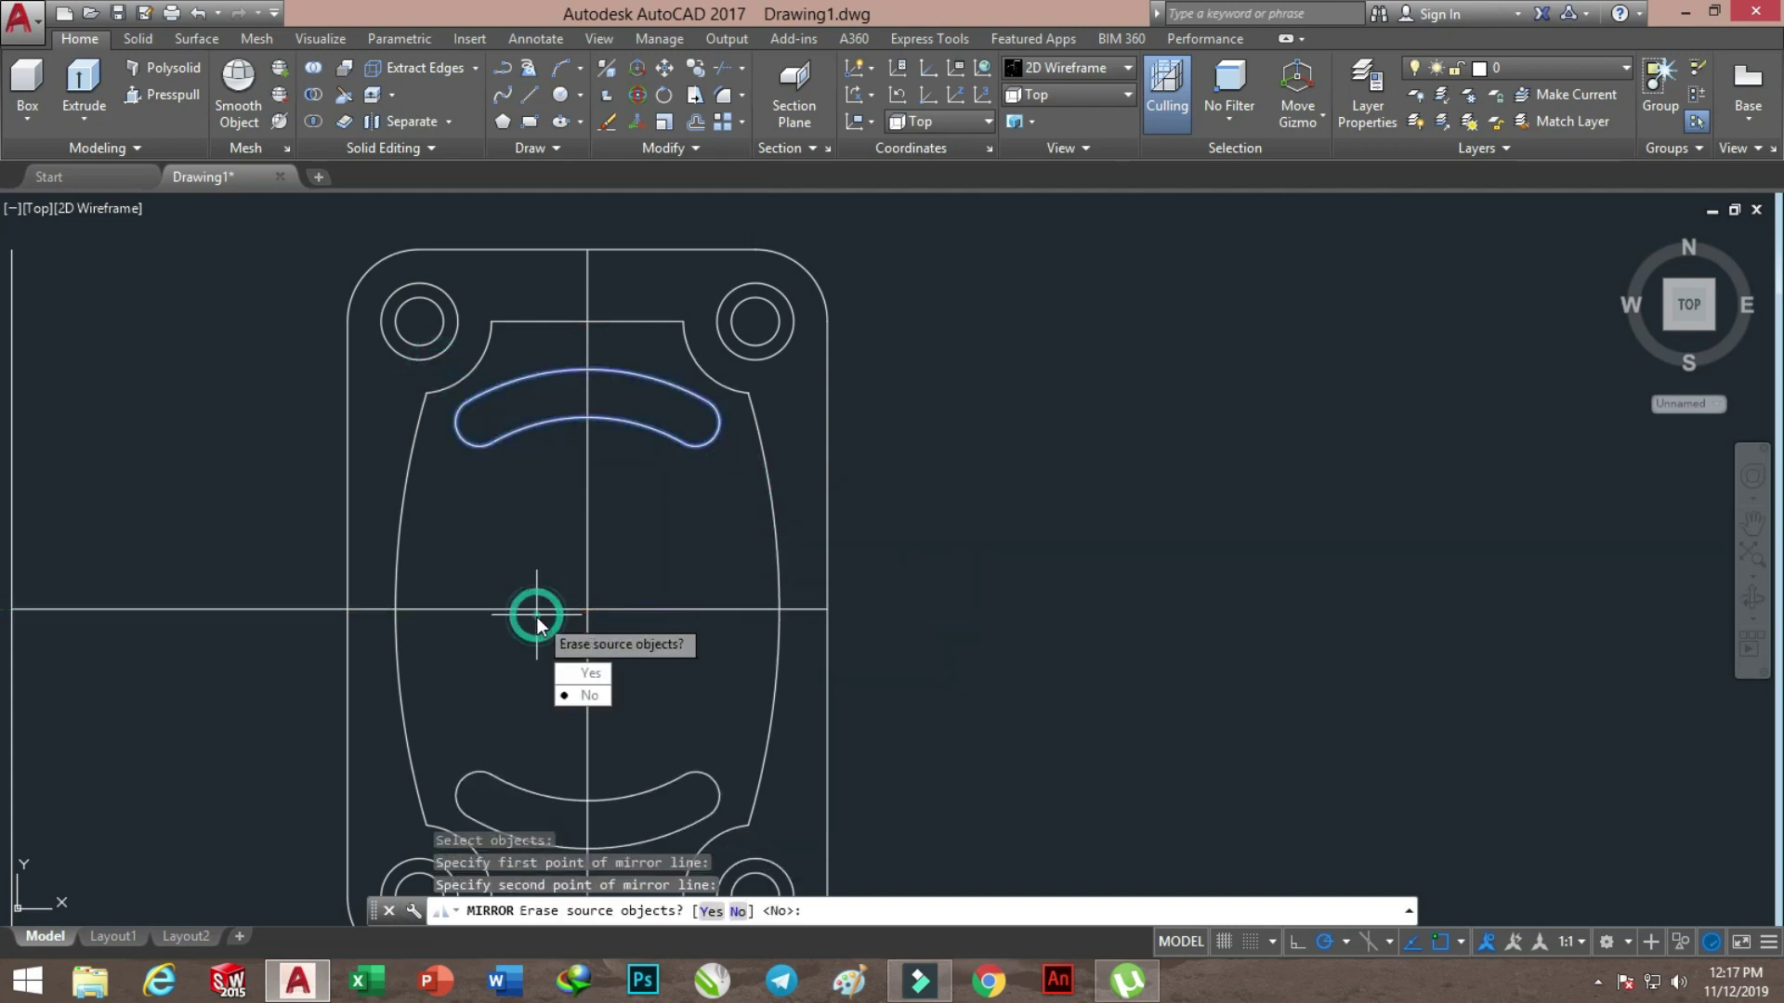
{"action": "key", "text": "Return"}
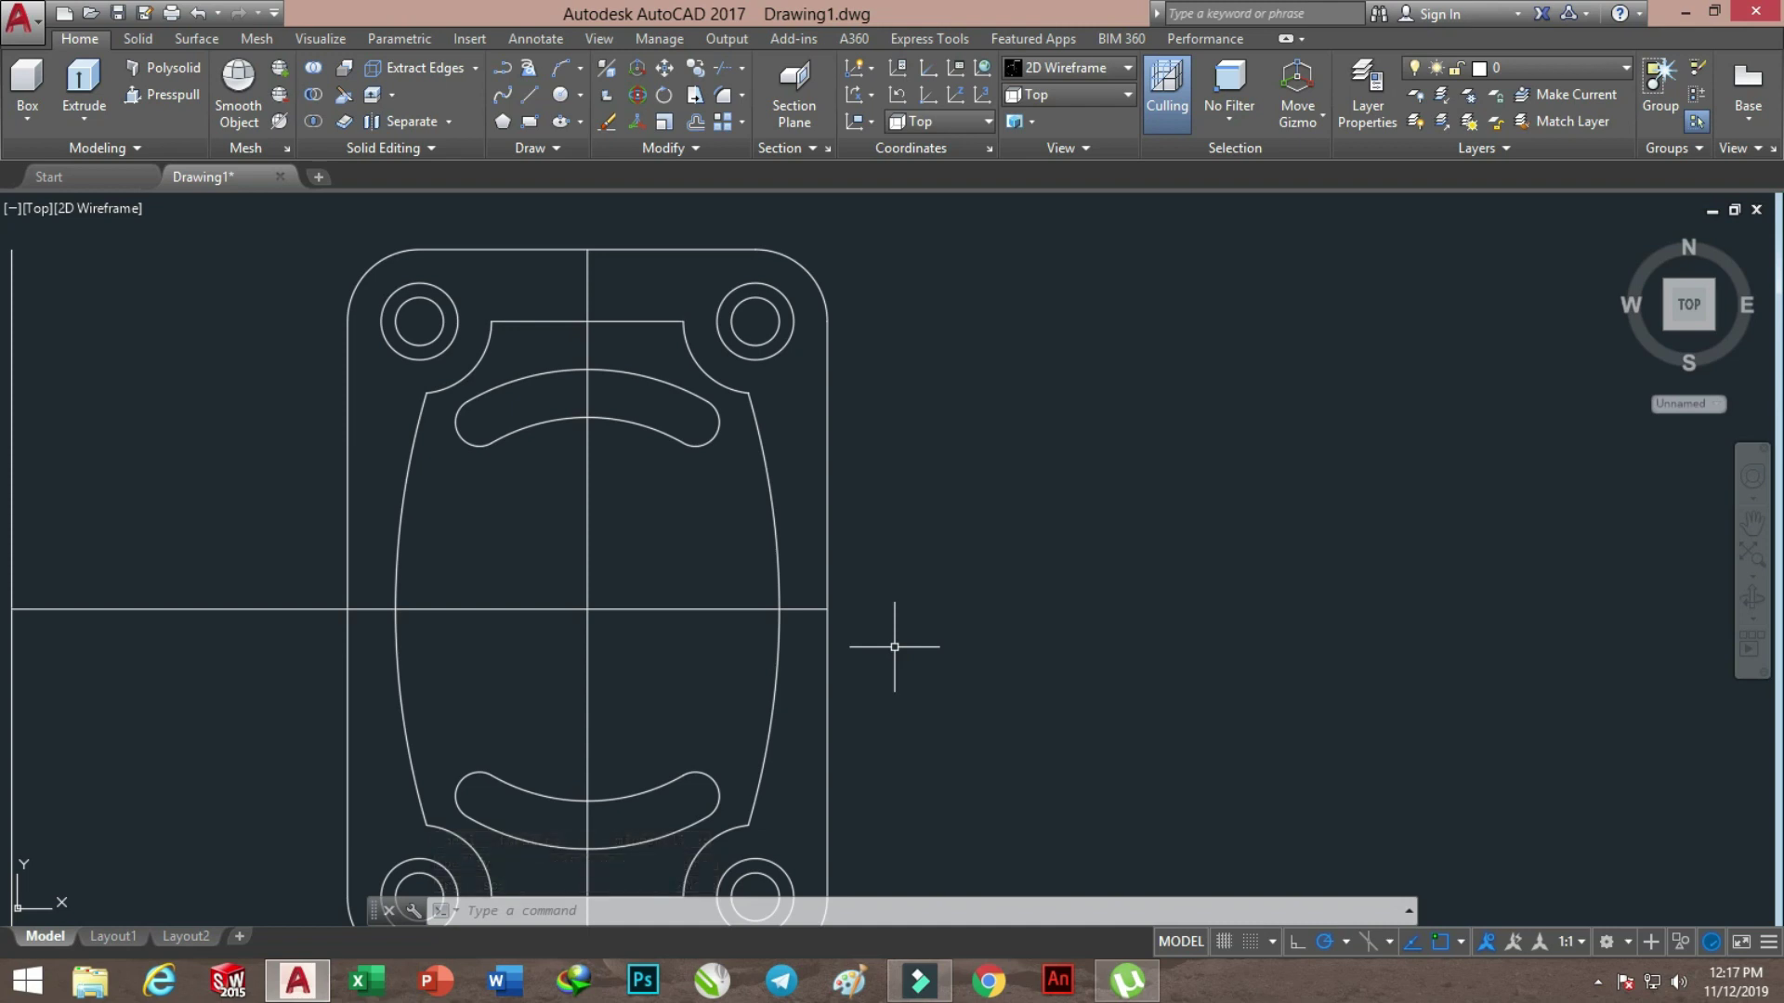
{"action": "left_click", "coordinate": [580, 96]}
Draw a diameter-30 circle at the part centre, then delete it
{"action": "left_click", "coordinate": [580, 171]}
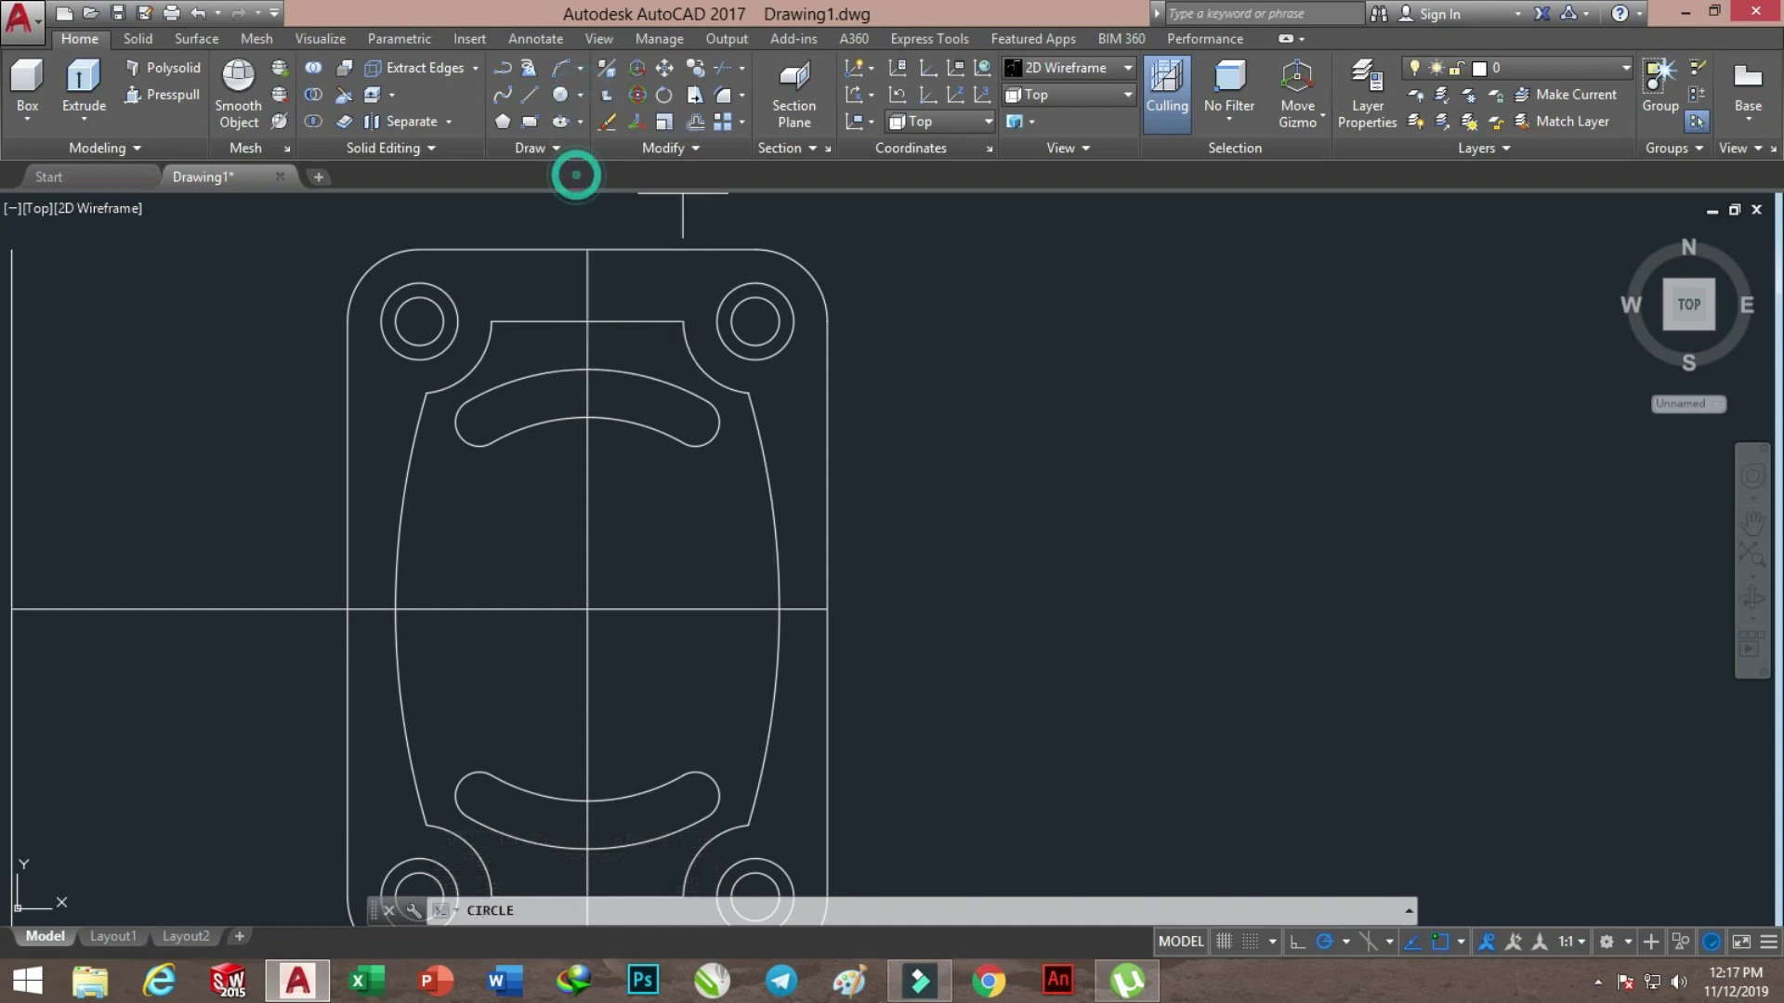
{"action": "left_click", "coordinate": [587, 608]}
{"action": "type", "text": "30"}
{"action": "key", "text": "Return"}
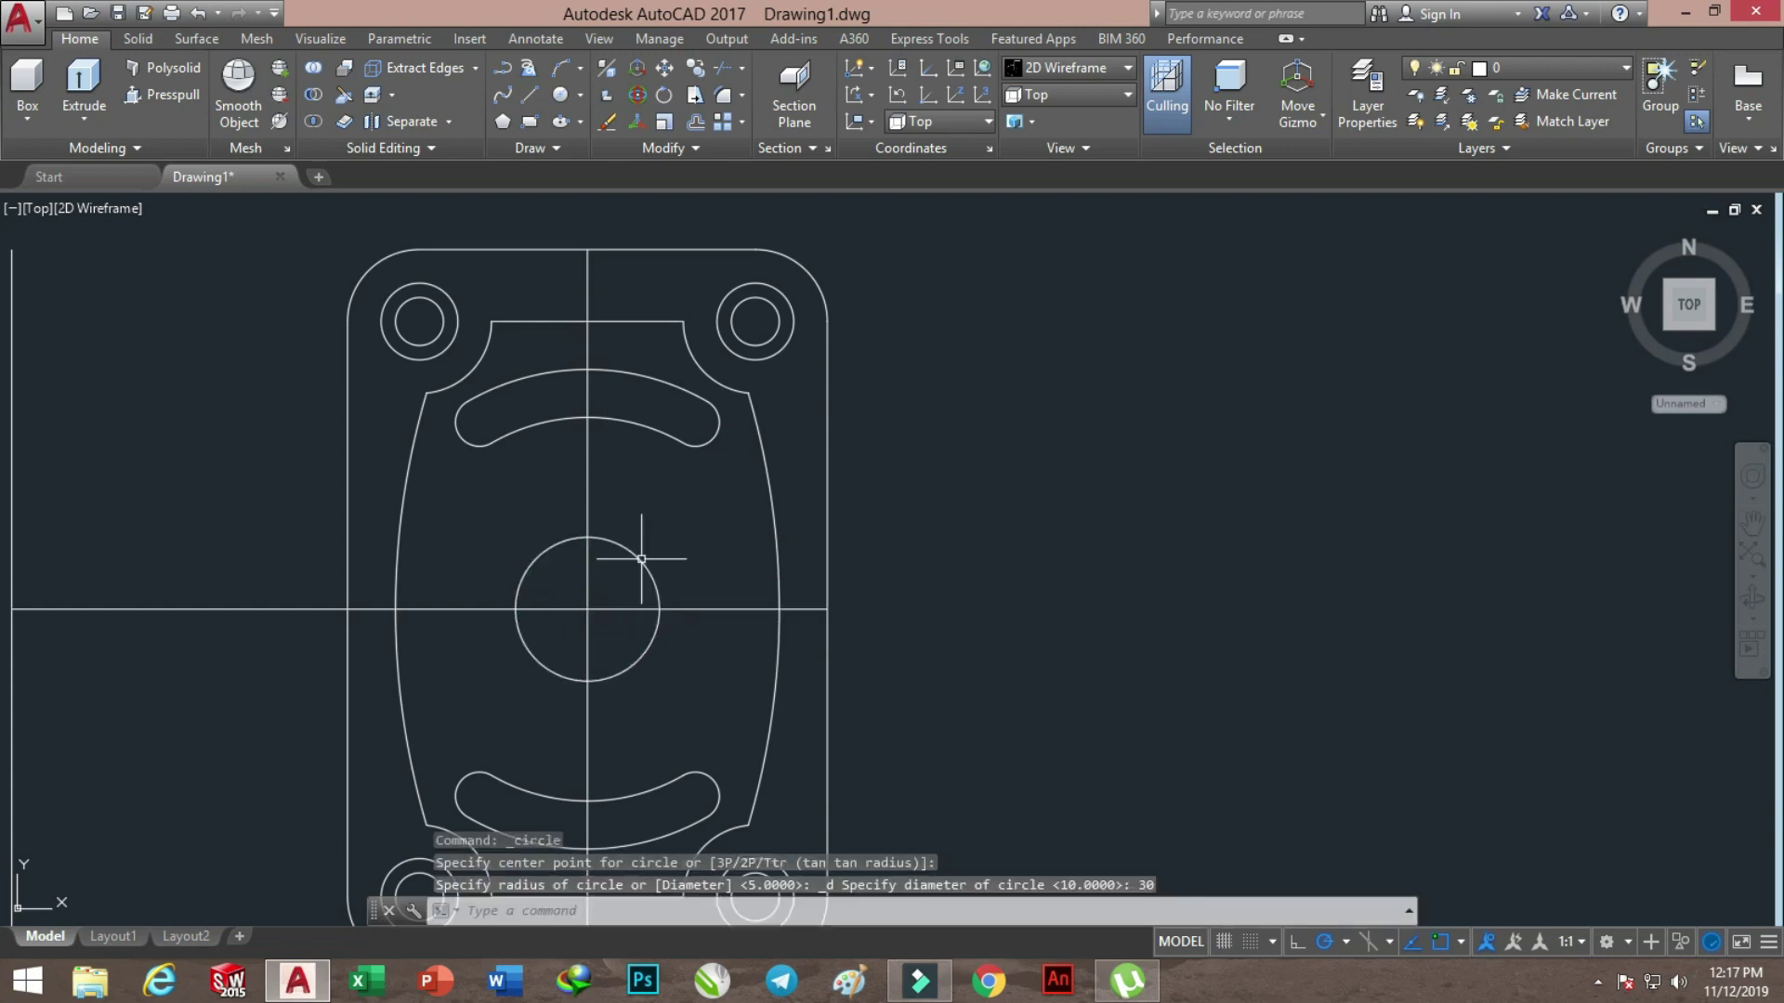
{"action": "left_click", "coordinate": [641, 558]}
{"action": "key", "text": "Delete"}
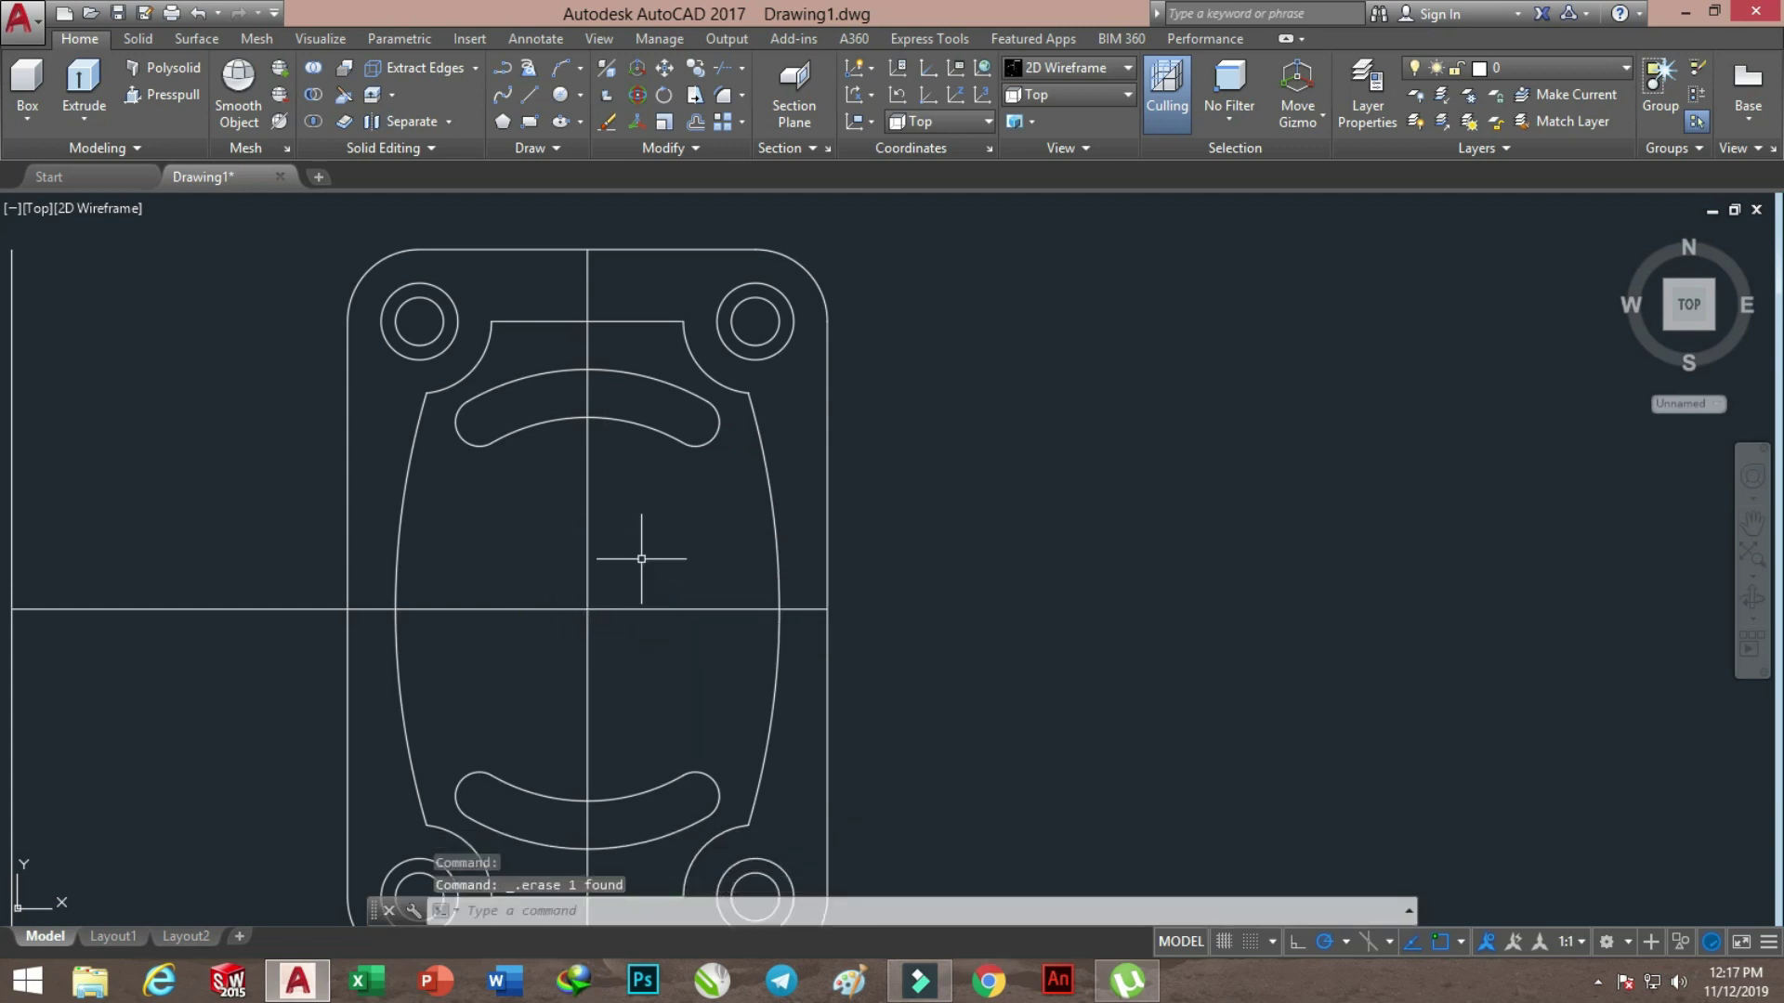
Draw a radius-30 circle at the centre-line intersection
{"action": "left_click", "coordinate": [580, 95]}
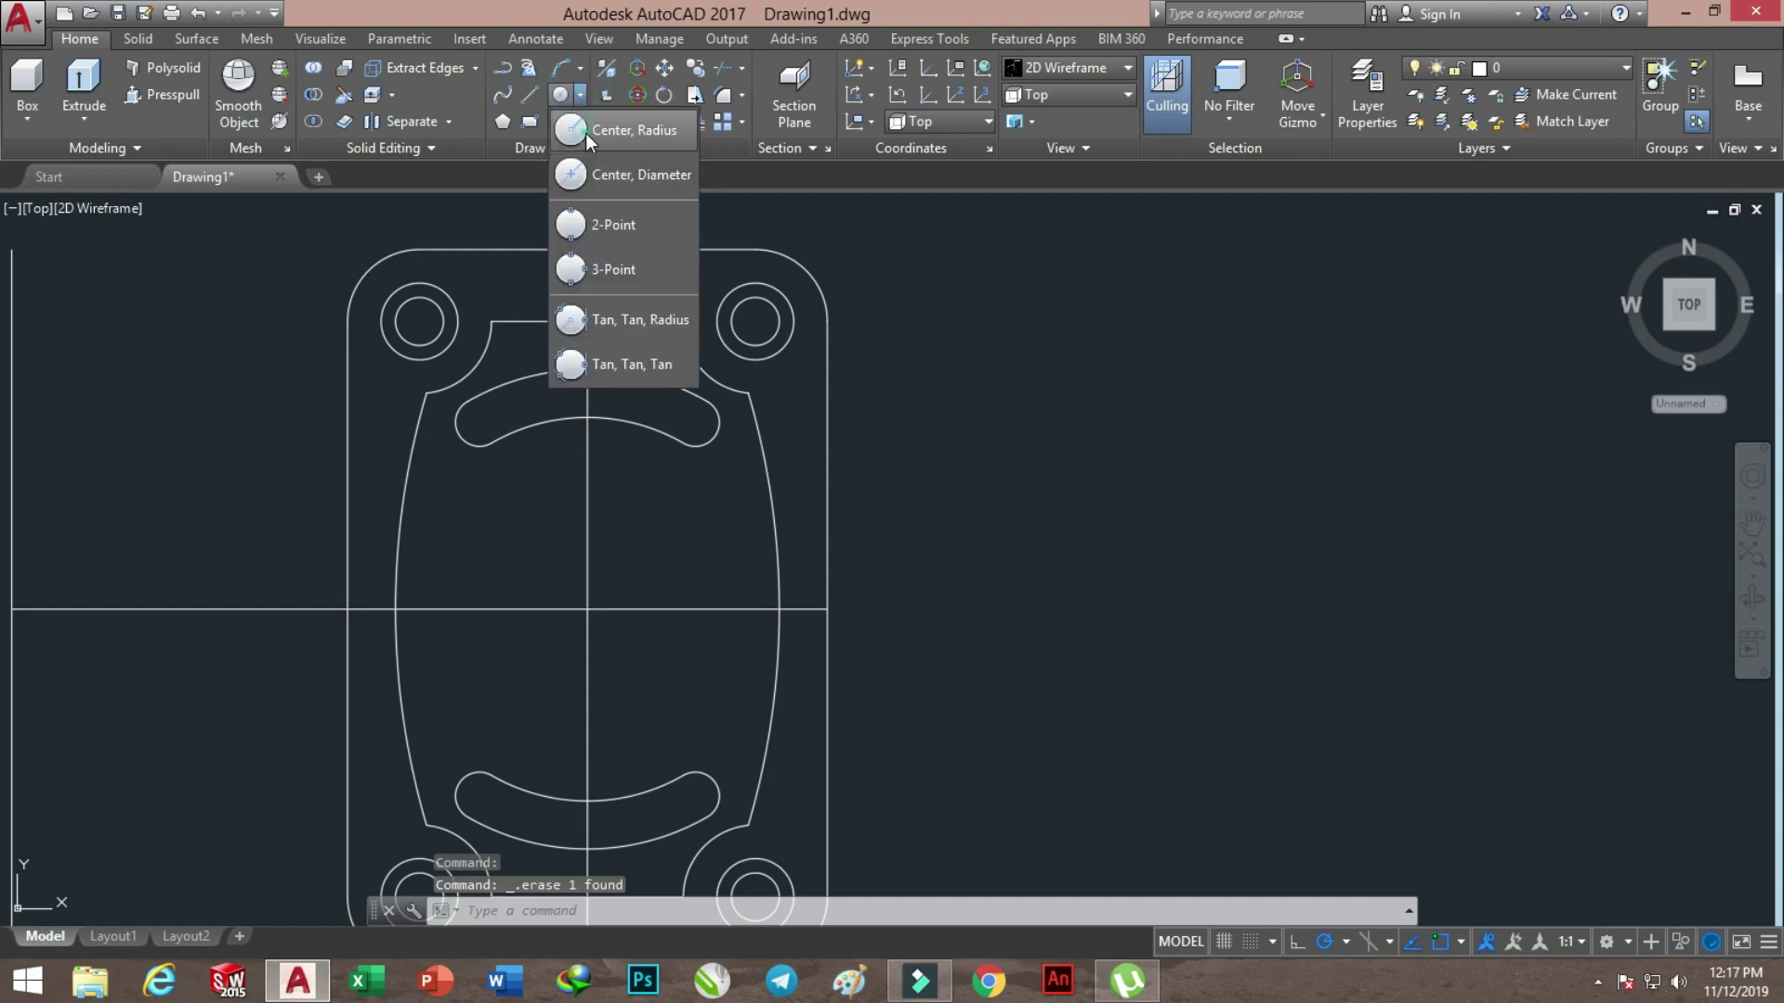
{"action": "left_click", "coordinate": [585, 132]}
{"action": "left_click", "coordinate": [586, 609]}
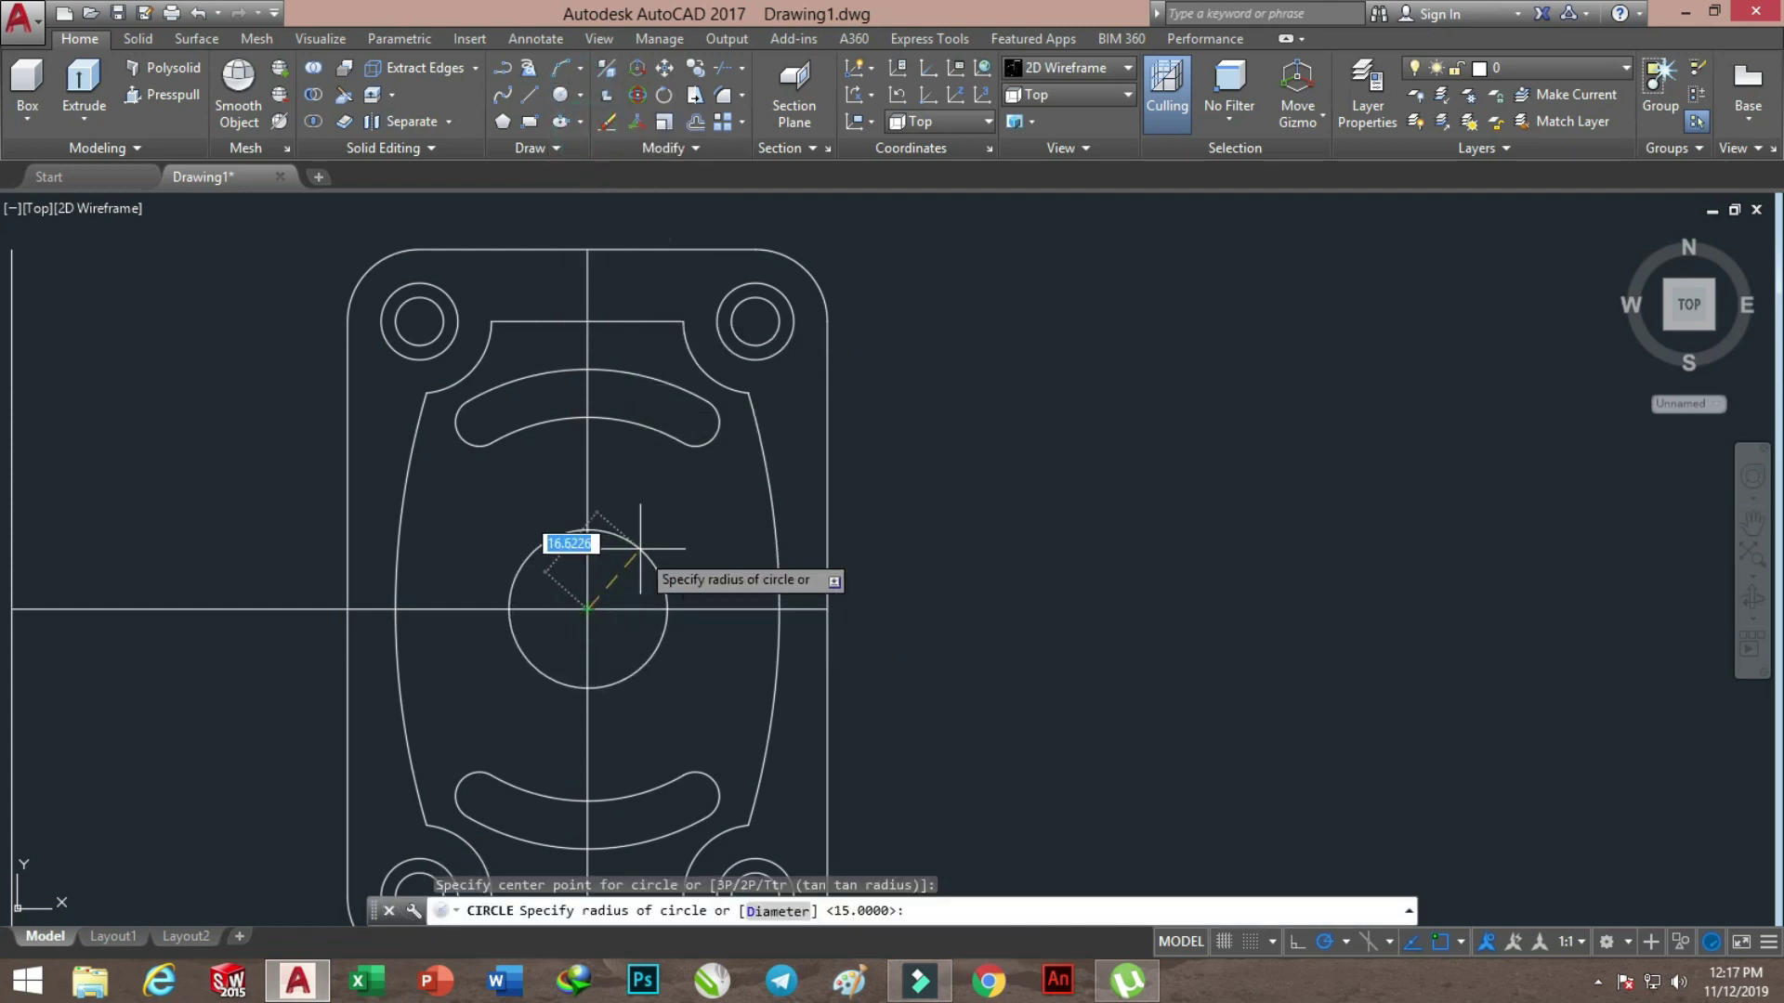
{"action": "type", "text": "0"}
{"action": "key", "text": "Return"}
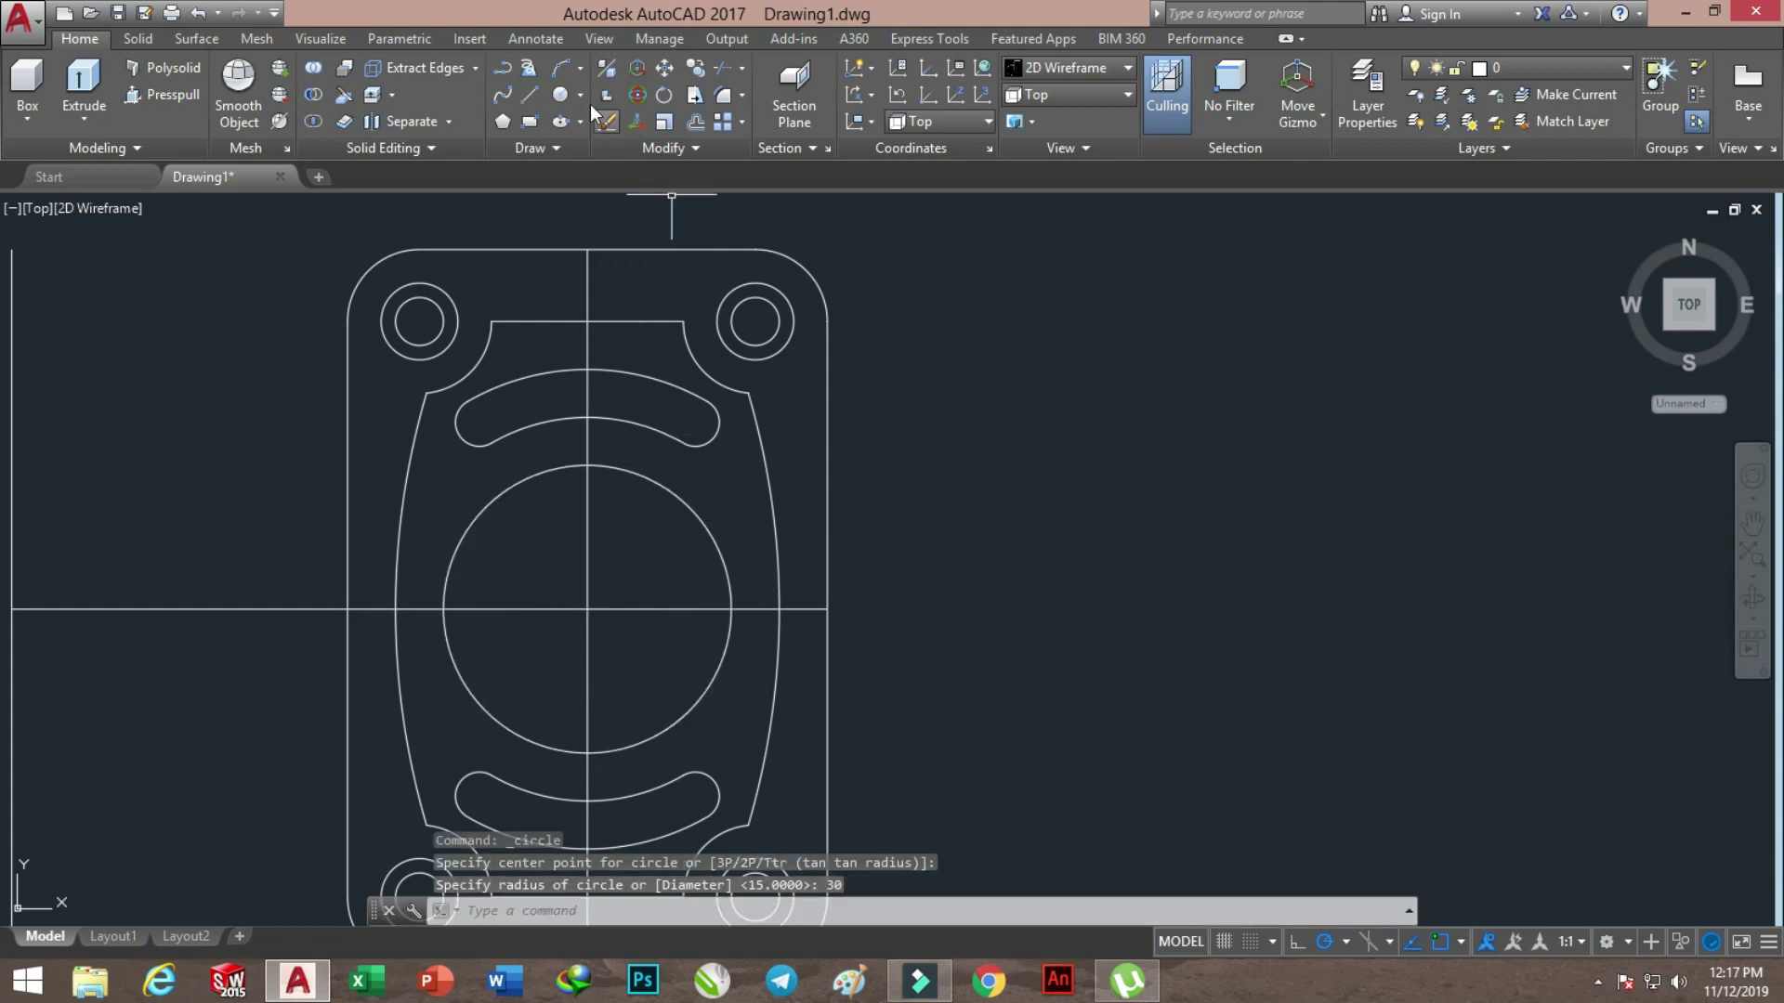
Add a concentric diameter-48 circle at the plate centre
{"action": "left_click", "coordinate": [580, 97]}
{"action": "left_click", "coordinate": [589, 175]}
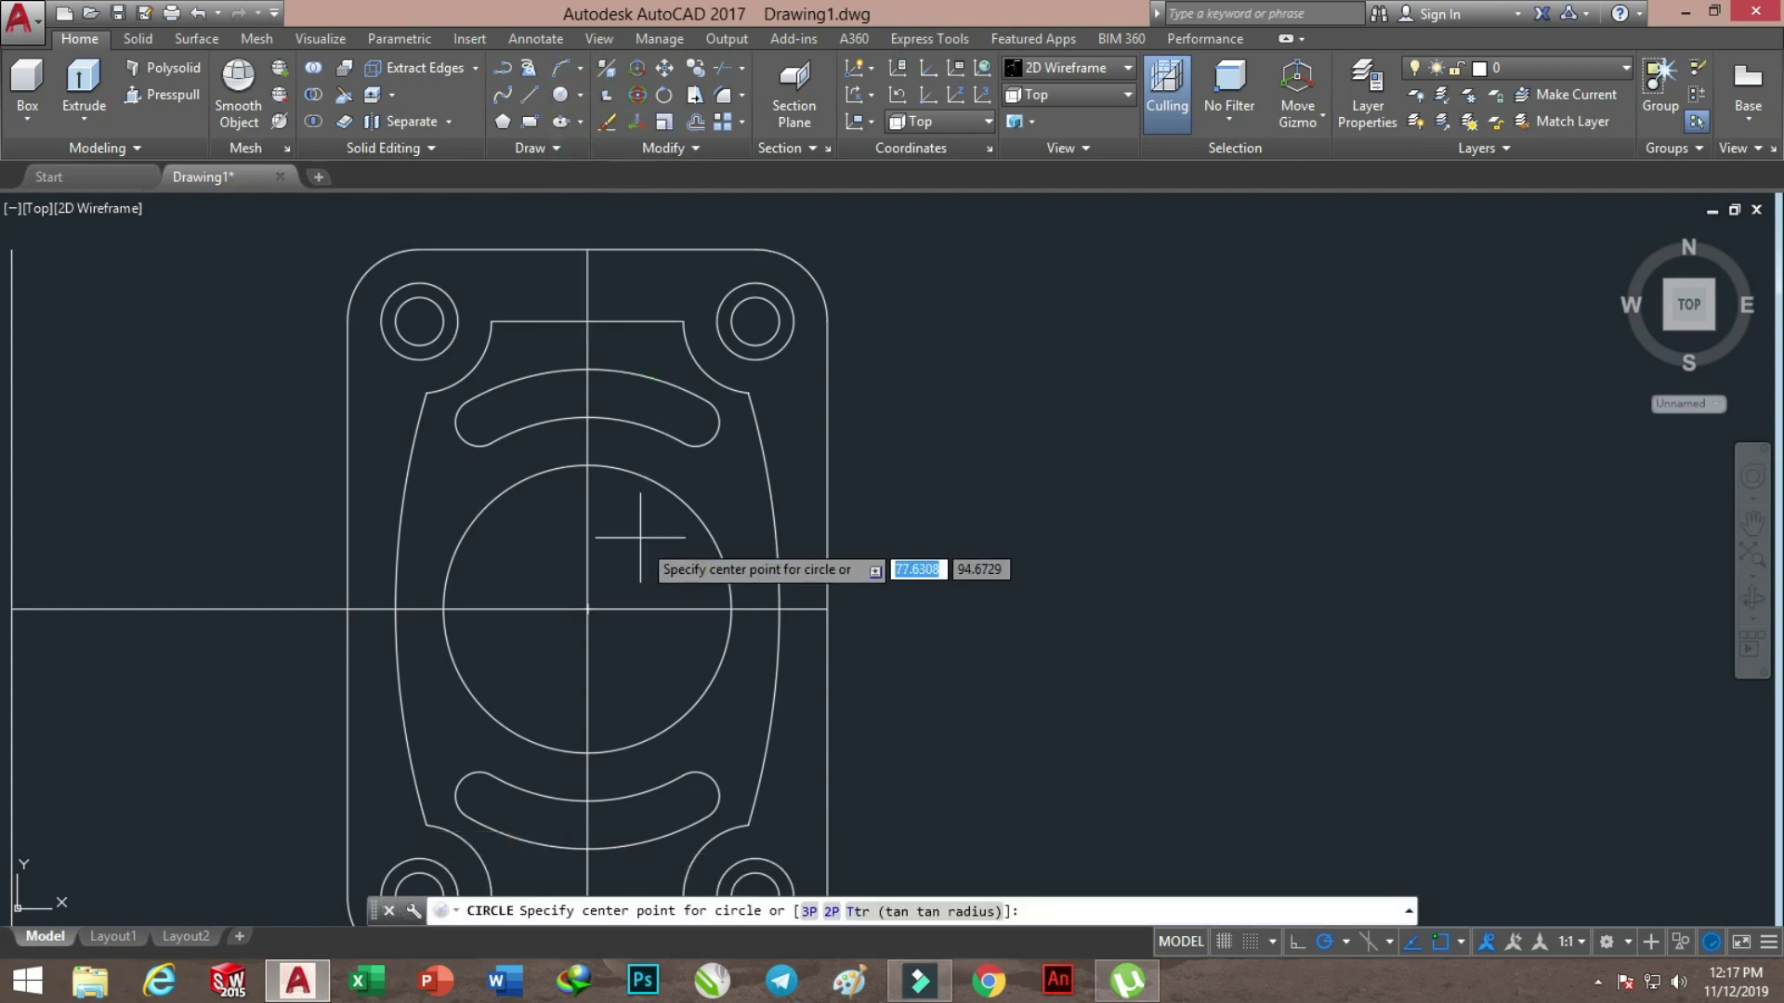
{"action": "left_click", "coordinate": [588, 617]}
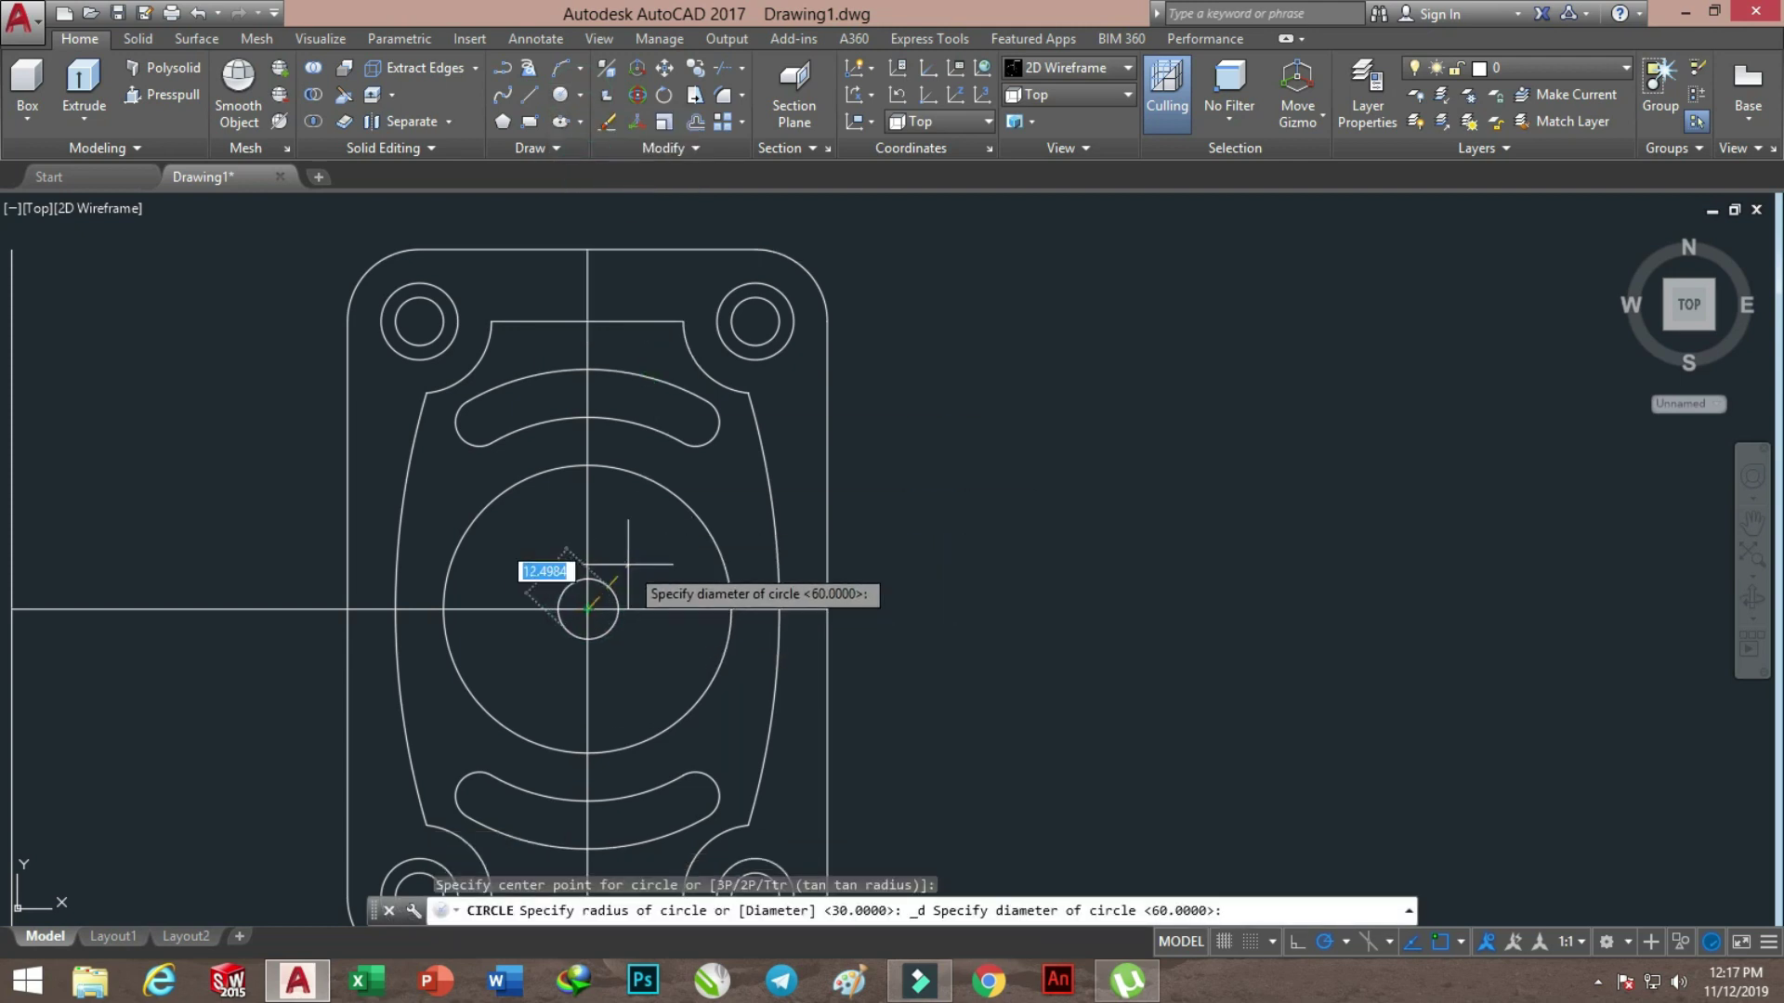
{"action": "type", "text": "48"}
{"action": "key", "text": "Return"}
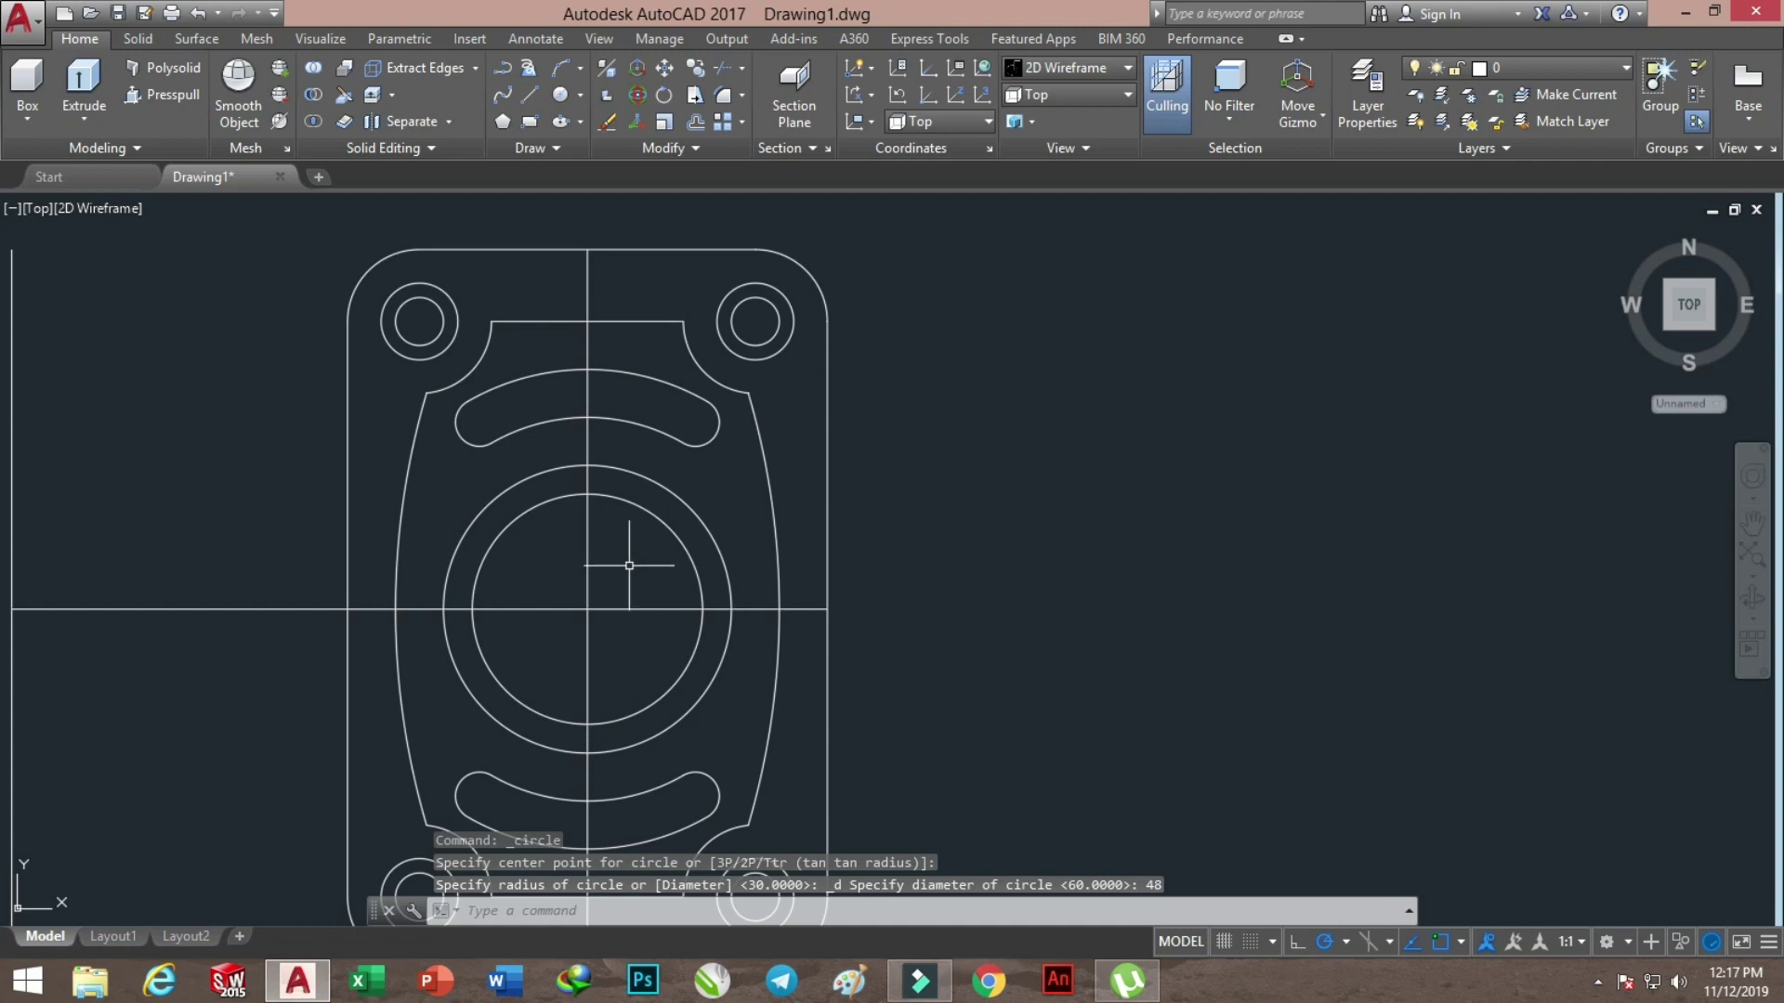
{"action": "left_click", "coordinate": [695, 121]}
Offset the horizontal centre line 5 units up and 5 units down
{"action": "key", "text": "Return"}
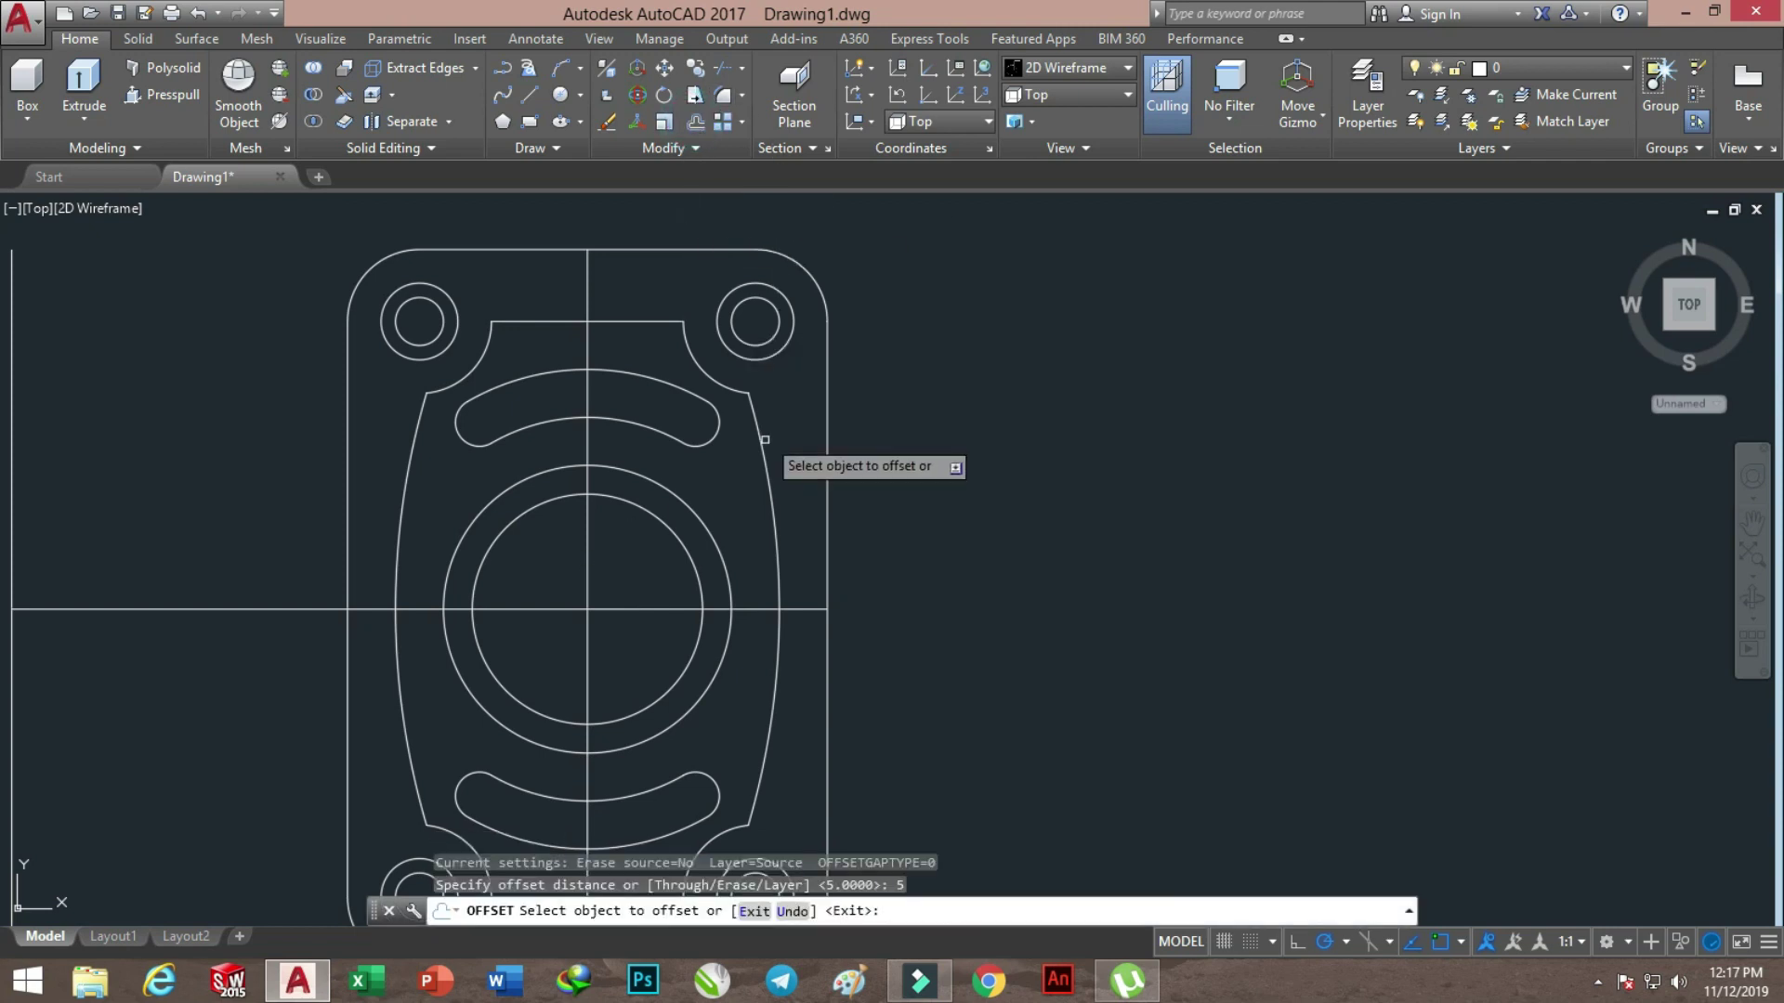
{"action": "left_click", "coordinate": [672, 611]}
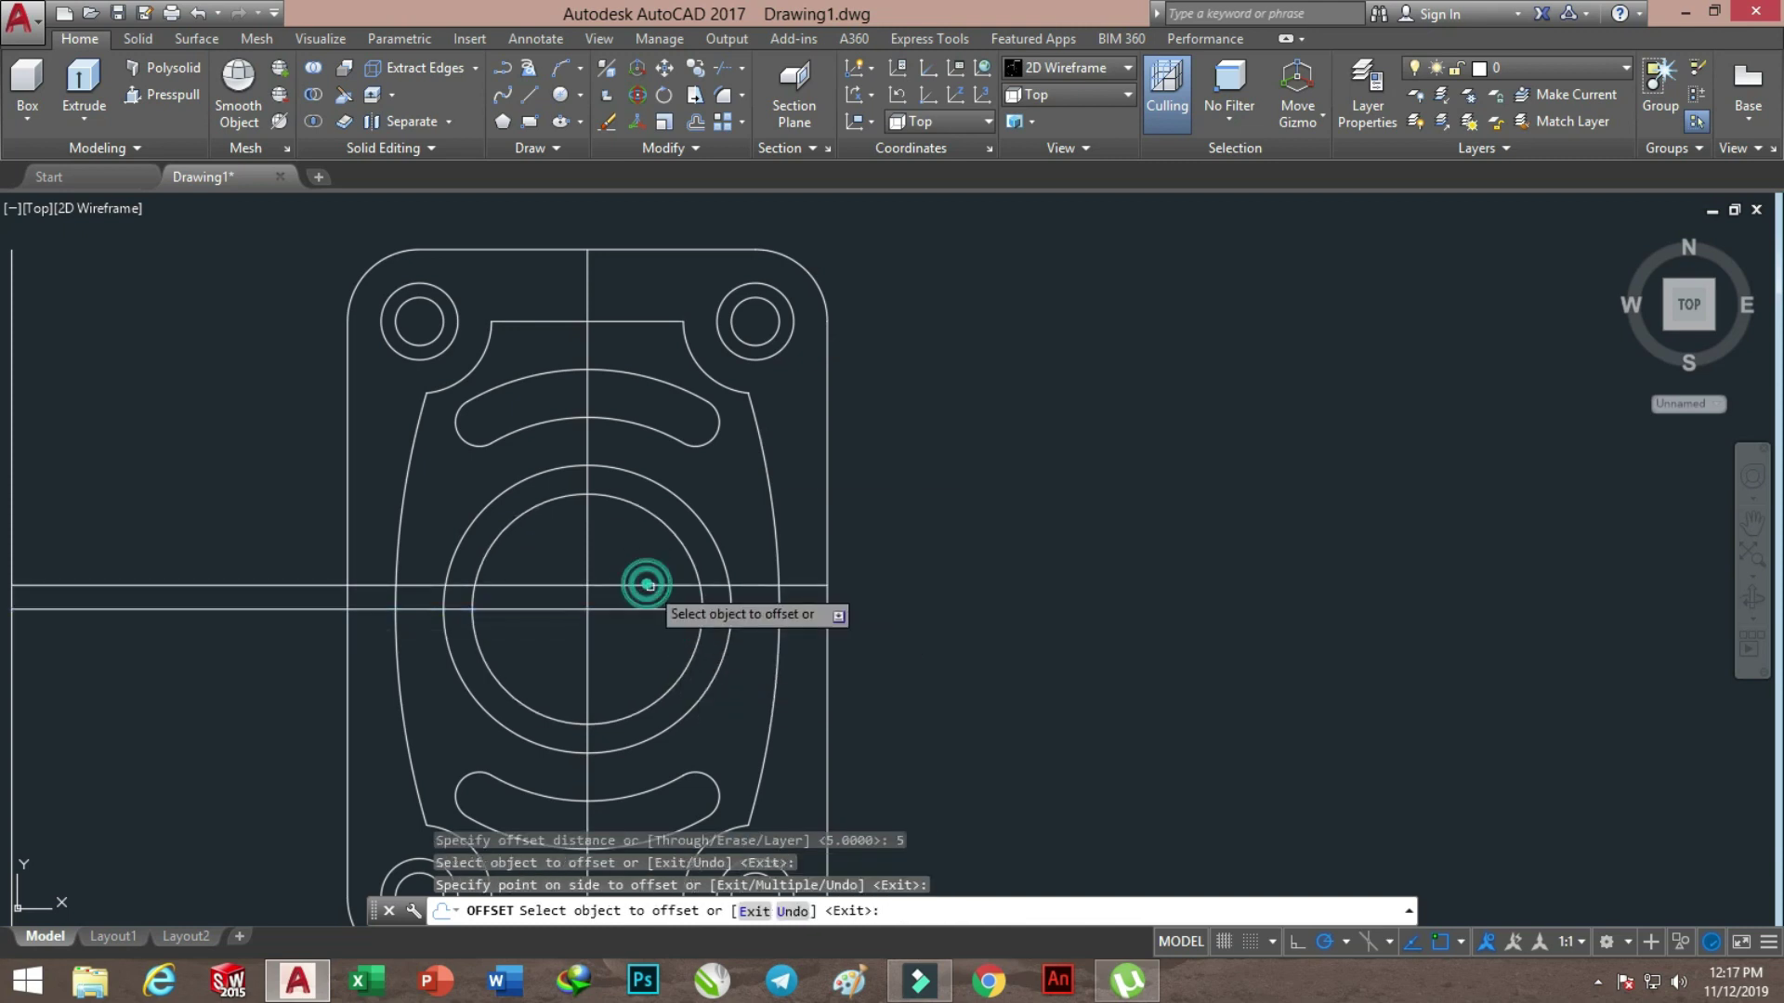
{"action": "left_click", "coordinate": [672, 610]}
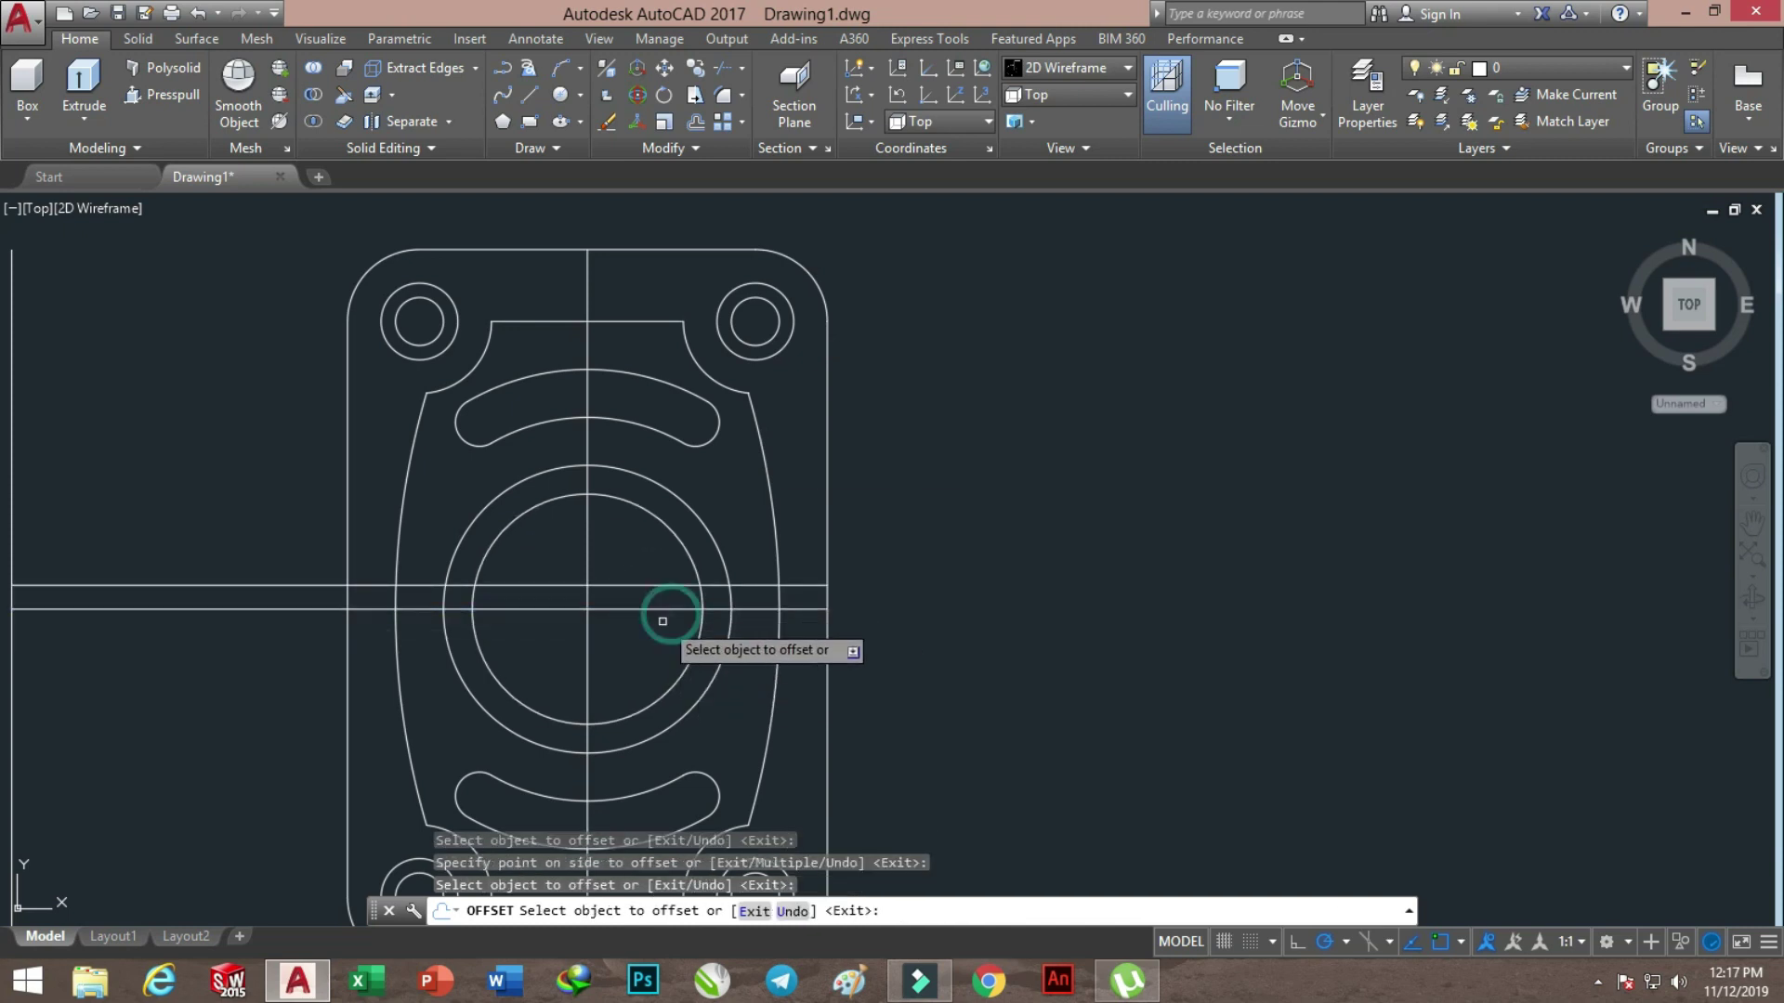
{"action": "left_click", "coordinate": [671, 611]}
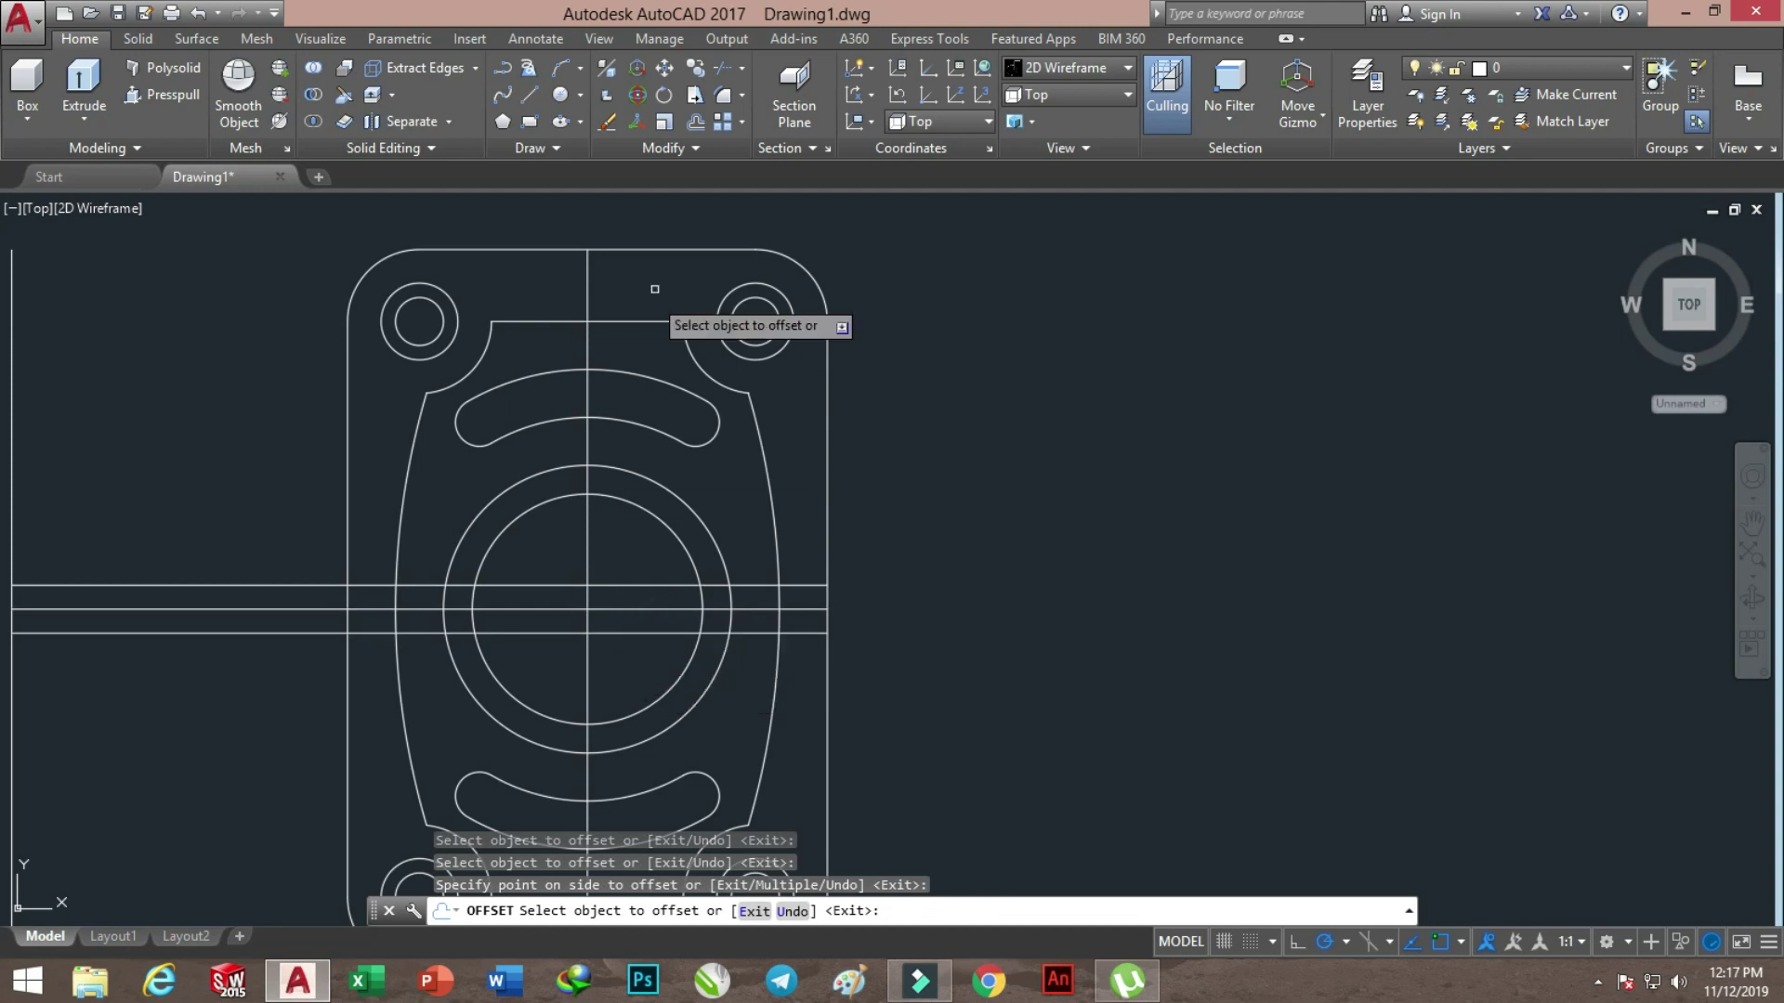
{"action": "left_click", "coordinate": [718, 68]}
Trim the offset lines into a notch on the ring's right side and delete the short leftovers
{"action": "key", "text": "Return"}
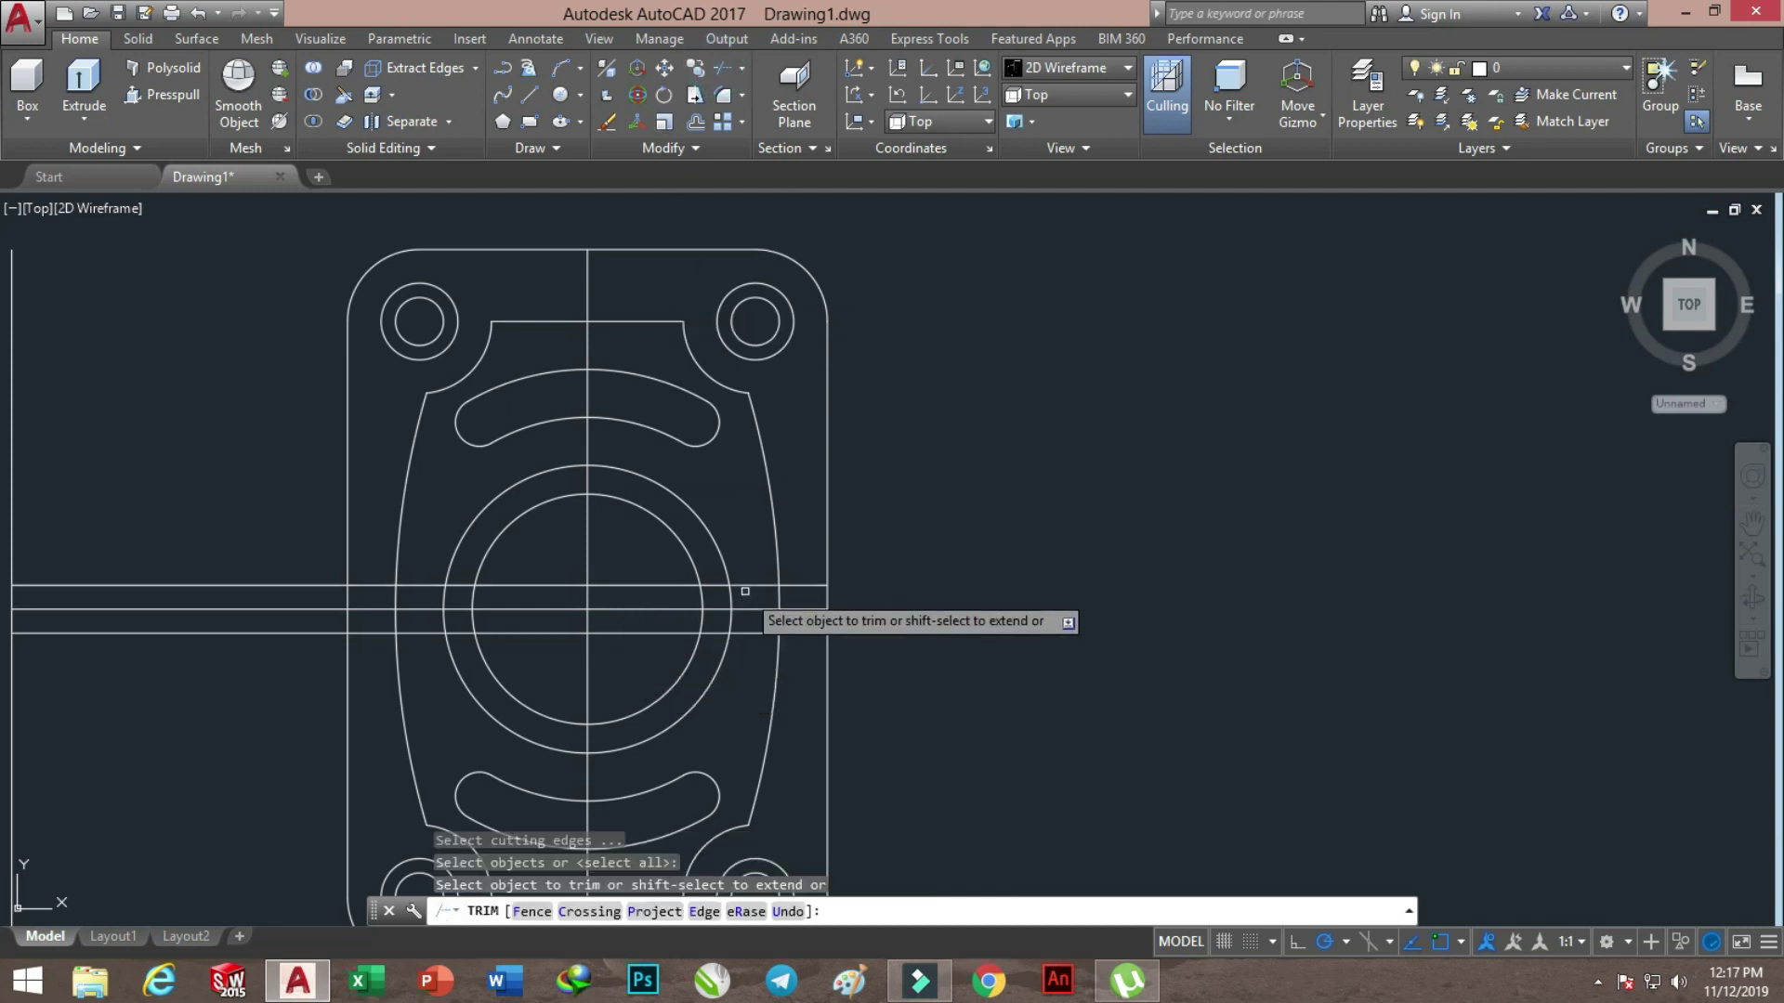
{"action": "left_click", "coordinate": [756, 632]}
{"action": "left_click", "coordinate": [681, 585]}
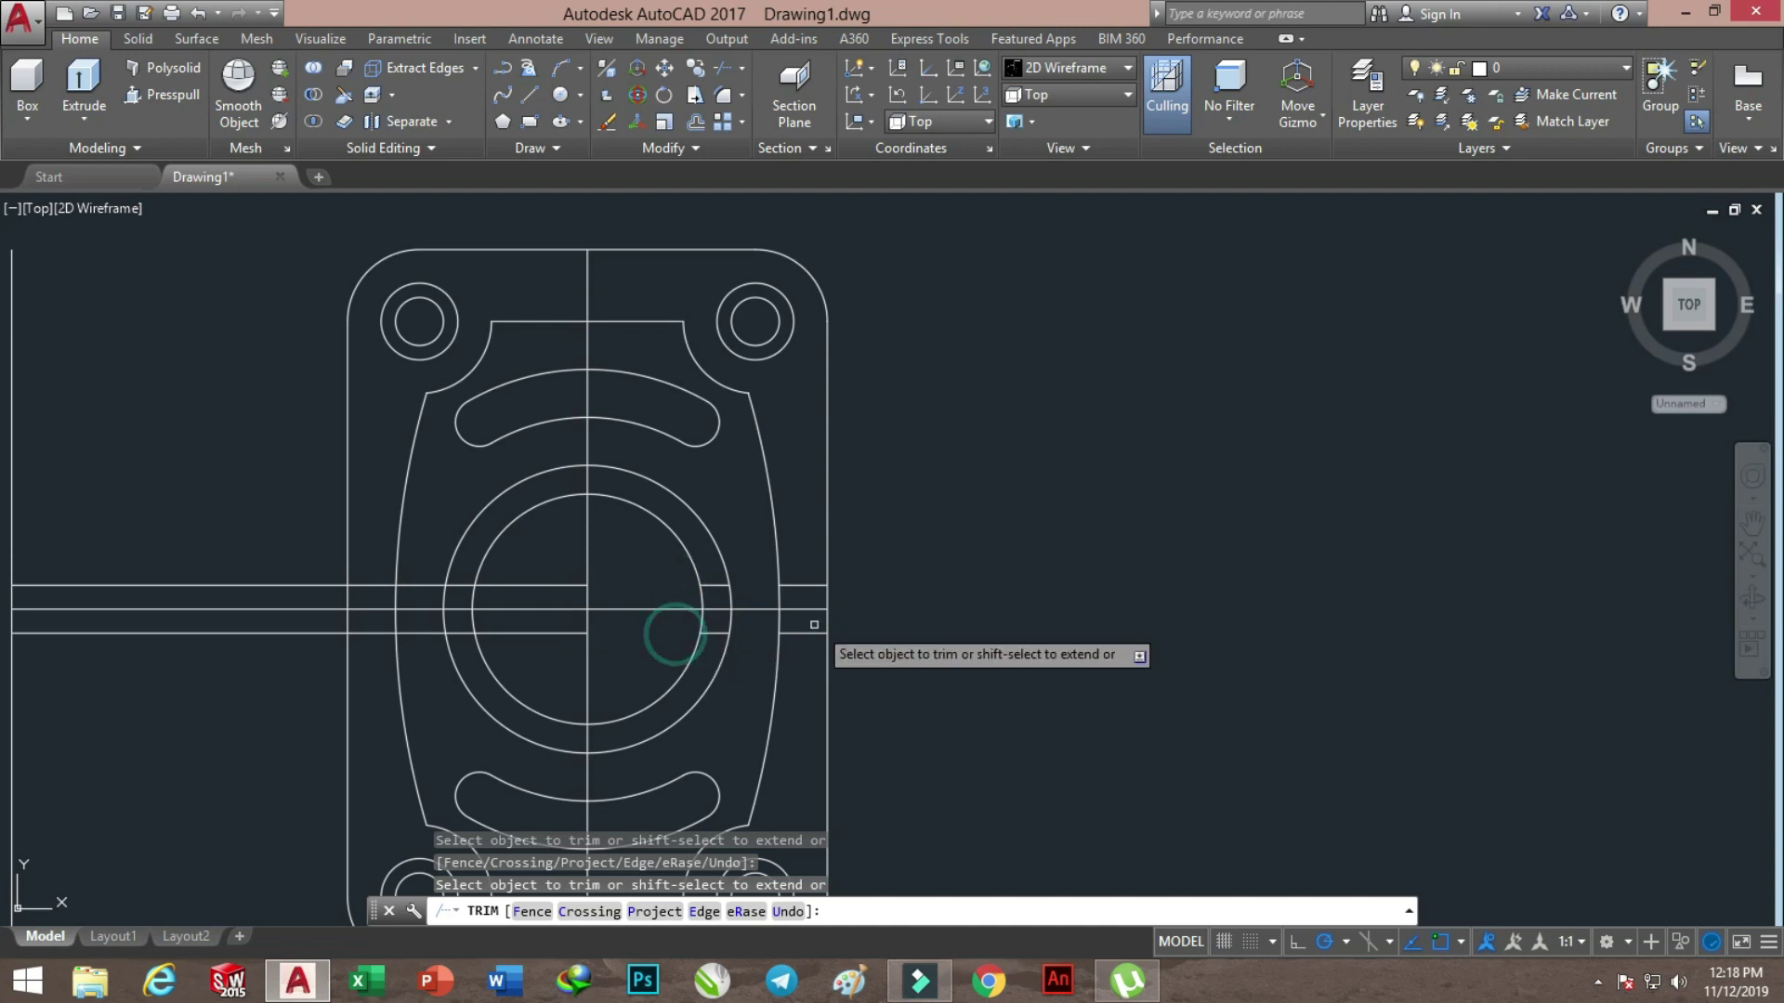
{"action": "right_click", "coordinate": [892, 595]}
{"action": "left_click", "coordinate": [938, 626]}
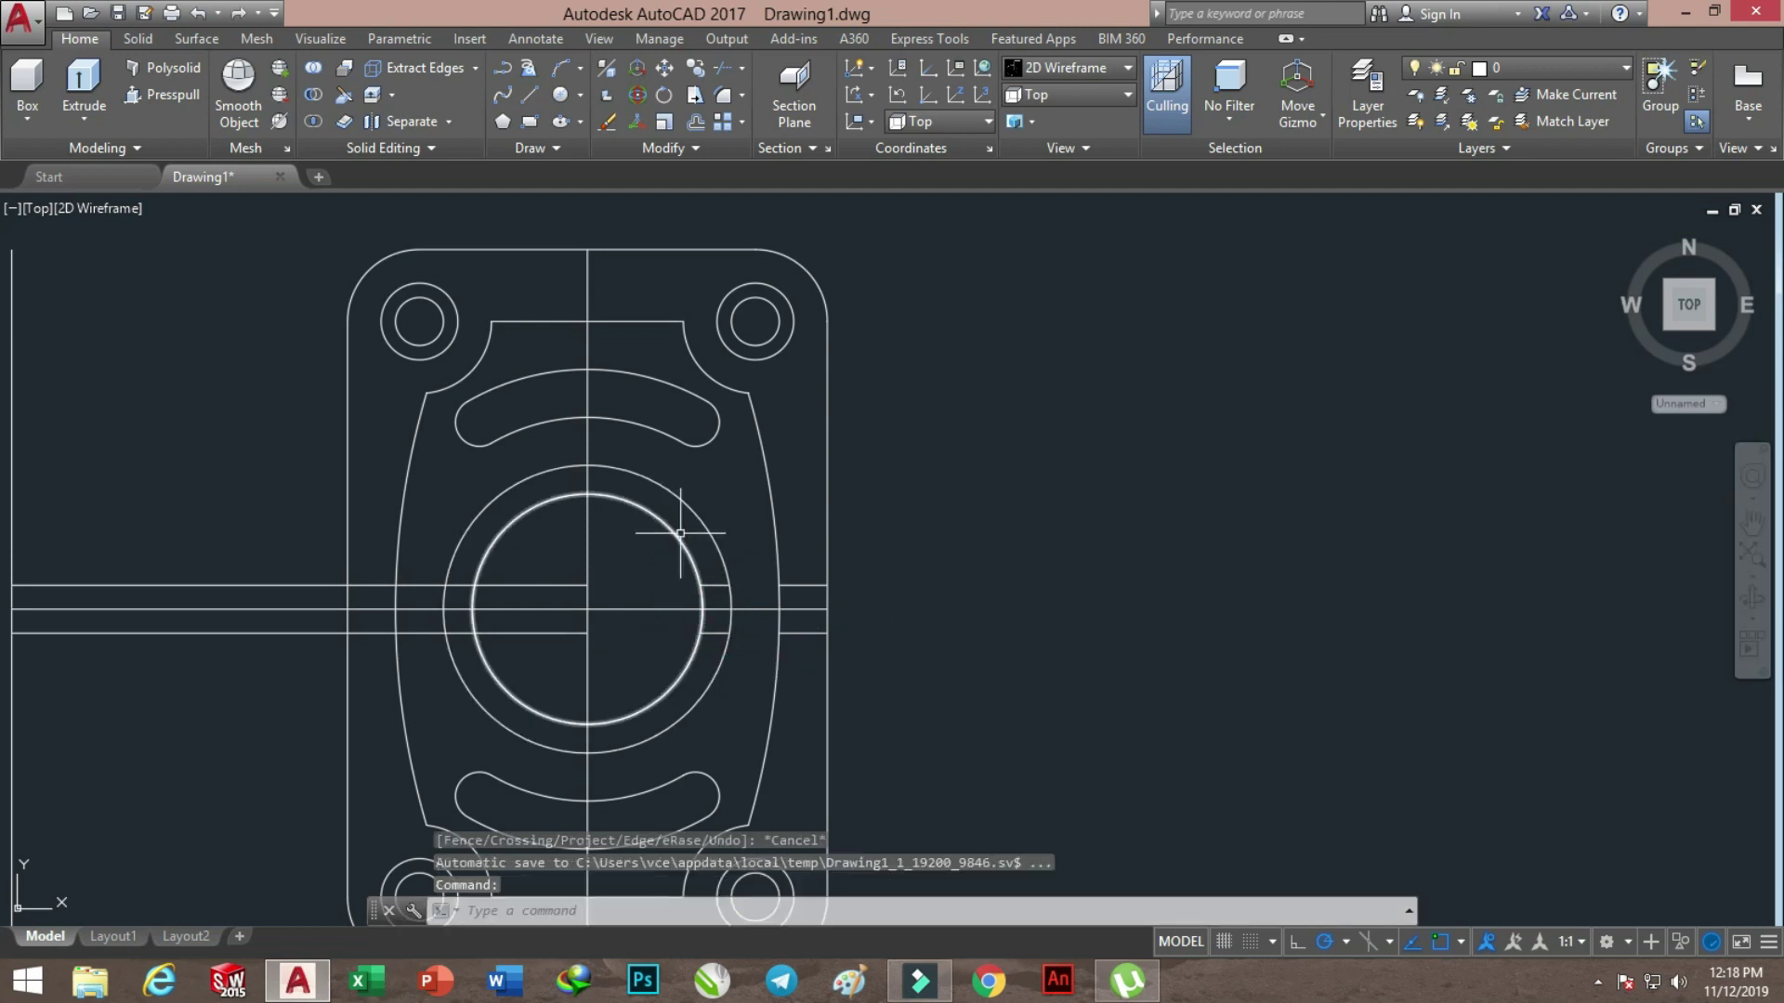
{"action": "left_click", "coordinate": [810, 633]}
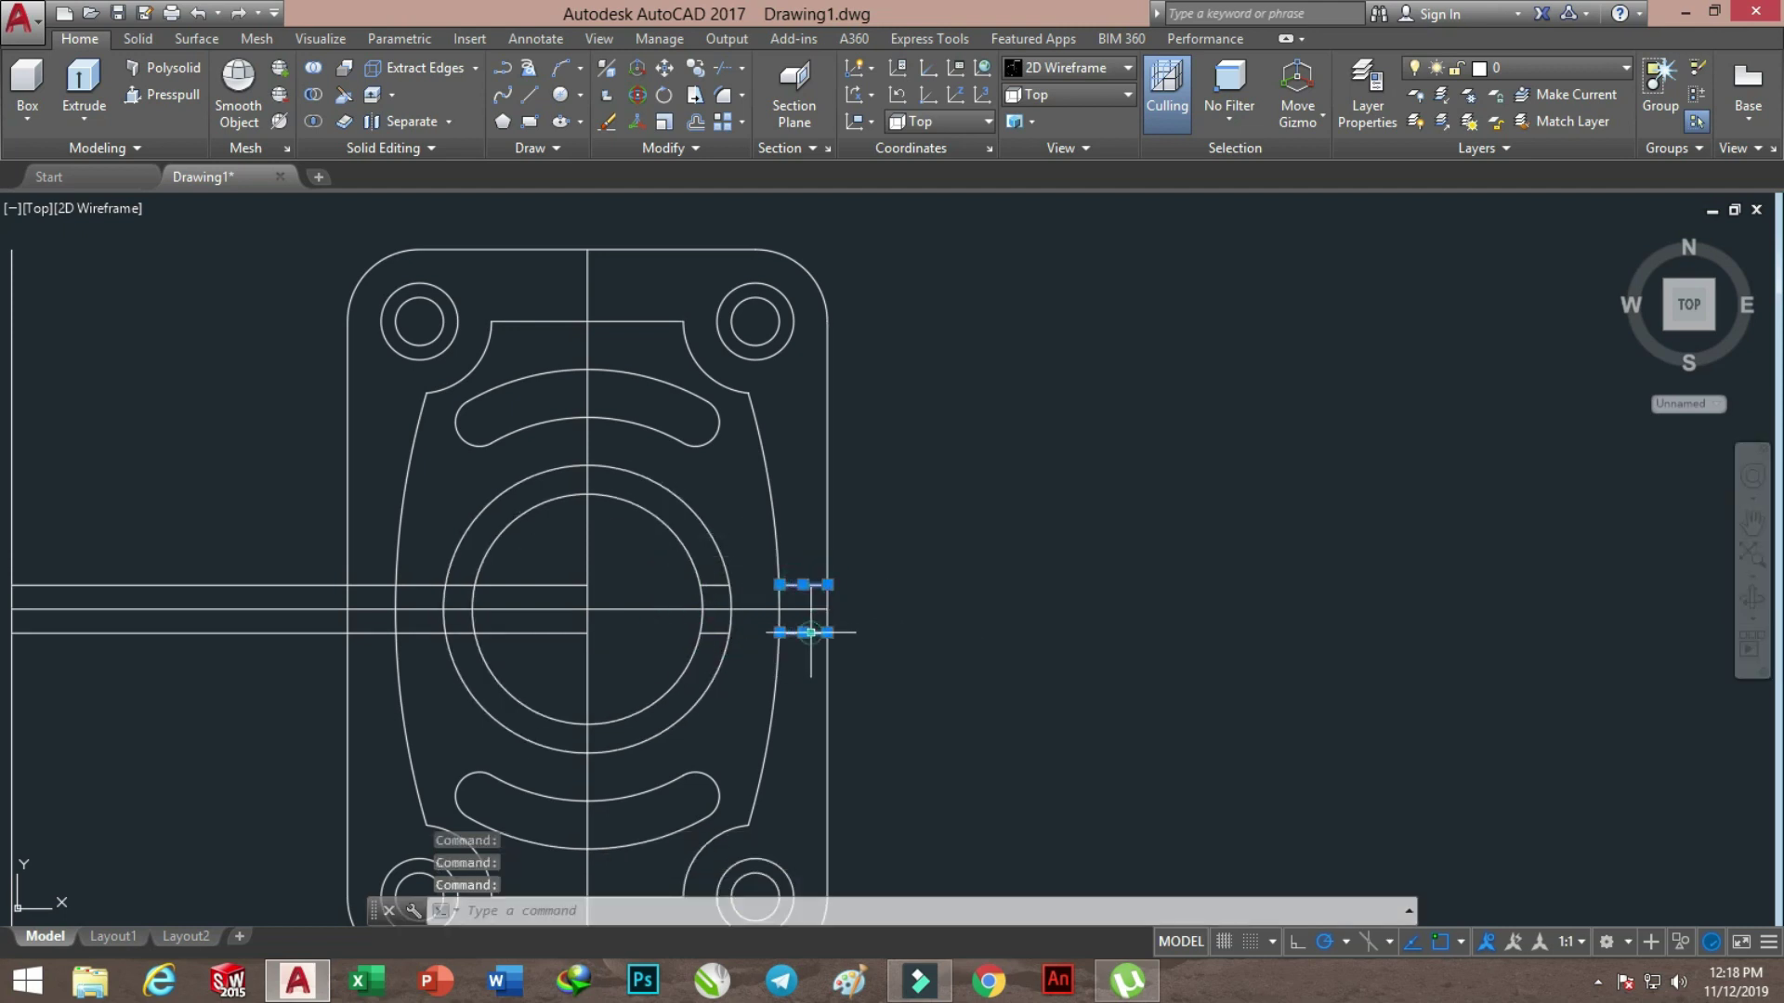
{"action": "key", "text": "Delete"}
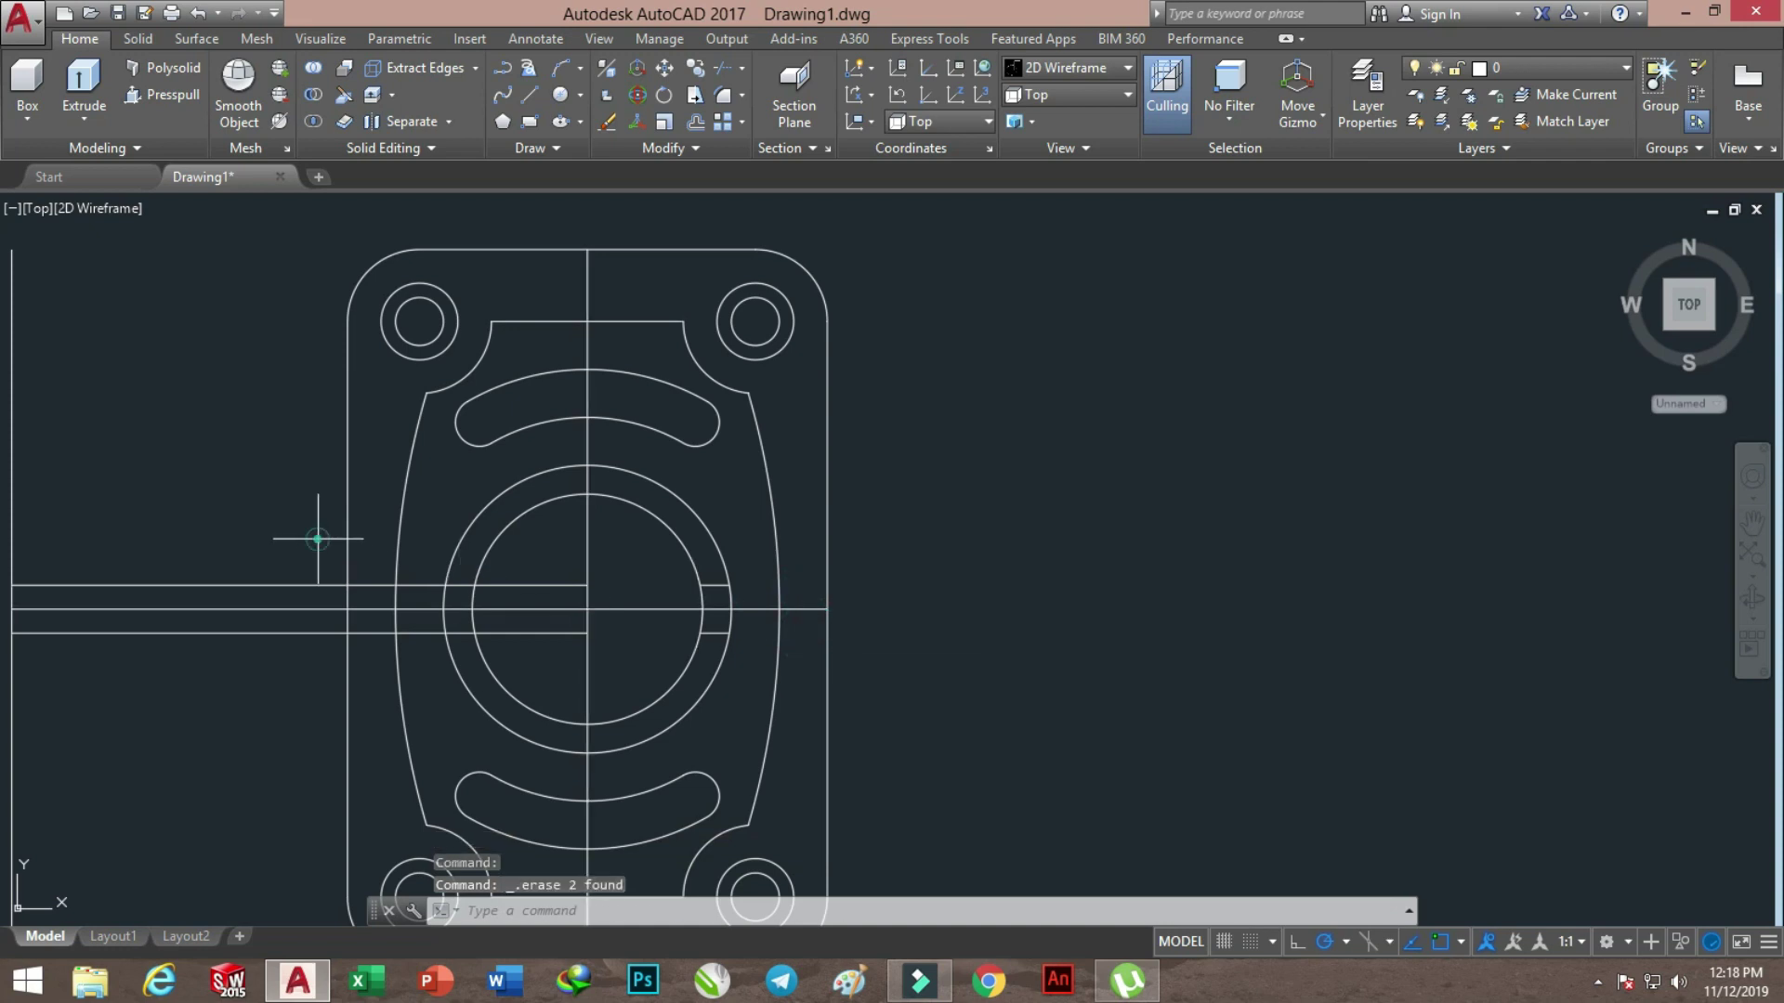
Erase the upper and lower leftover offset lines
{"action": "left_click", "coordinate": [318, 539]}
{"action": "left_click", "coordinate": [232, 594]}
{"action": "key", "text": "Delete"}
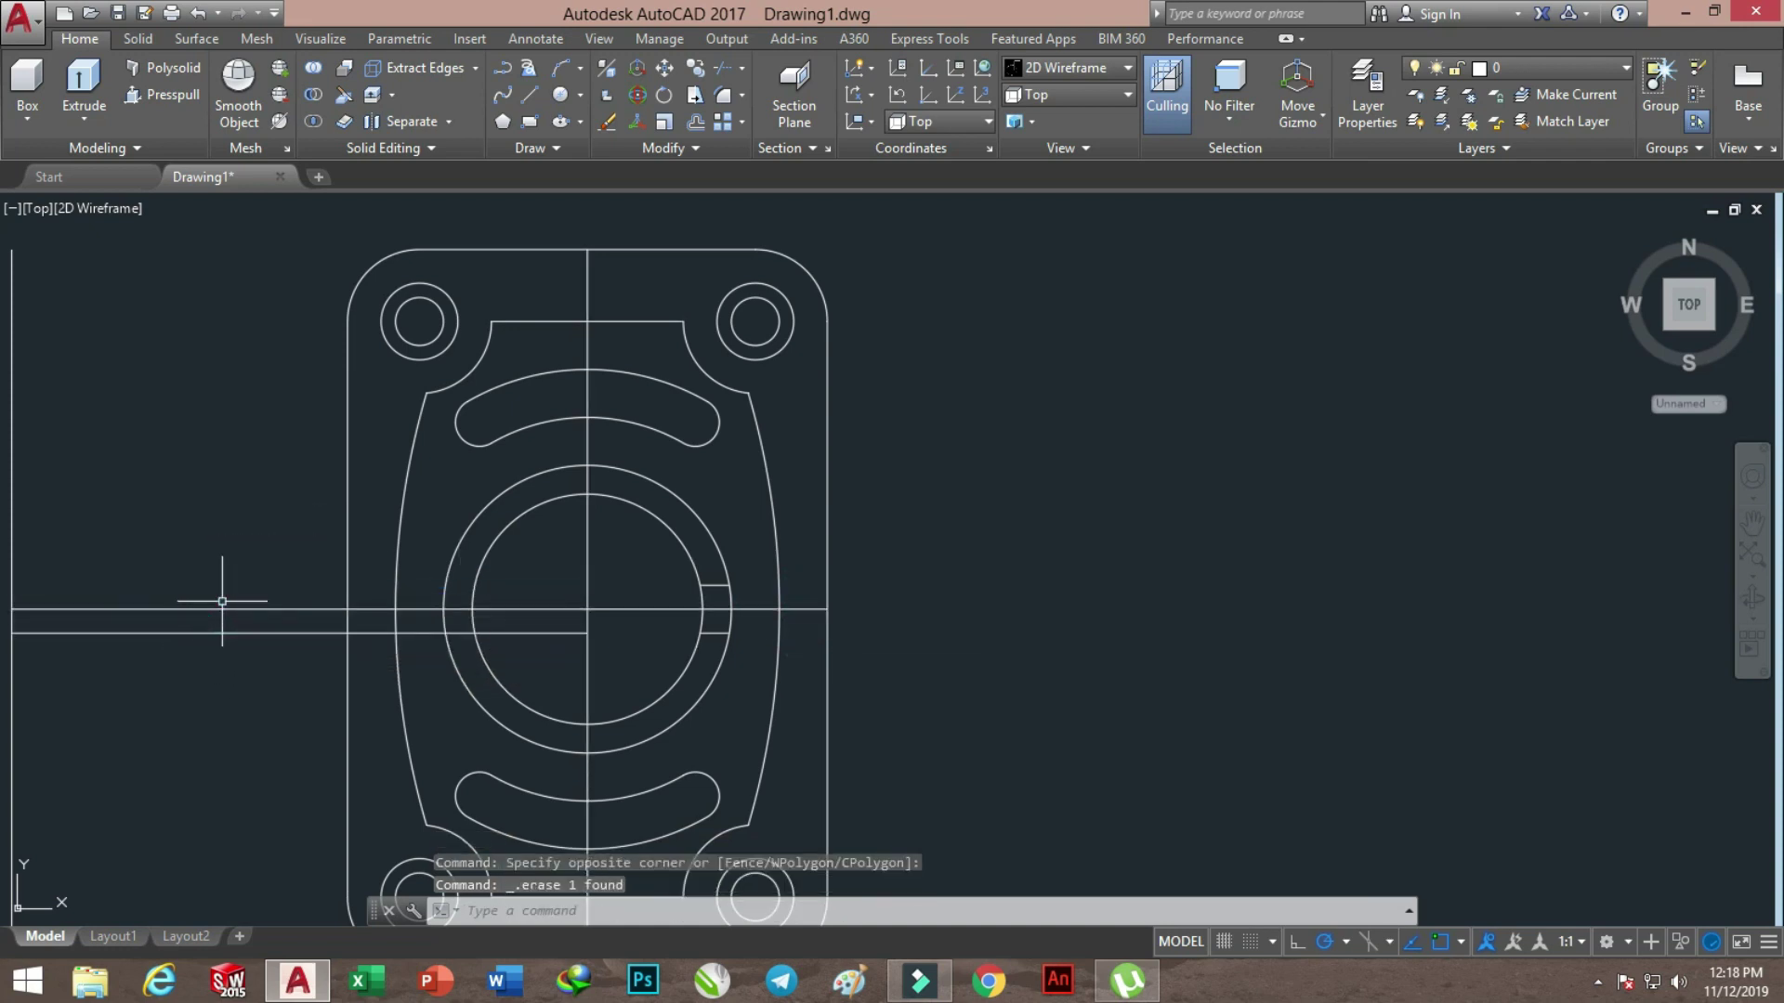
{"action": "left_click", "coordinate": [234, 632]}
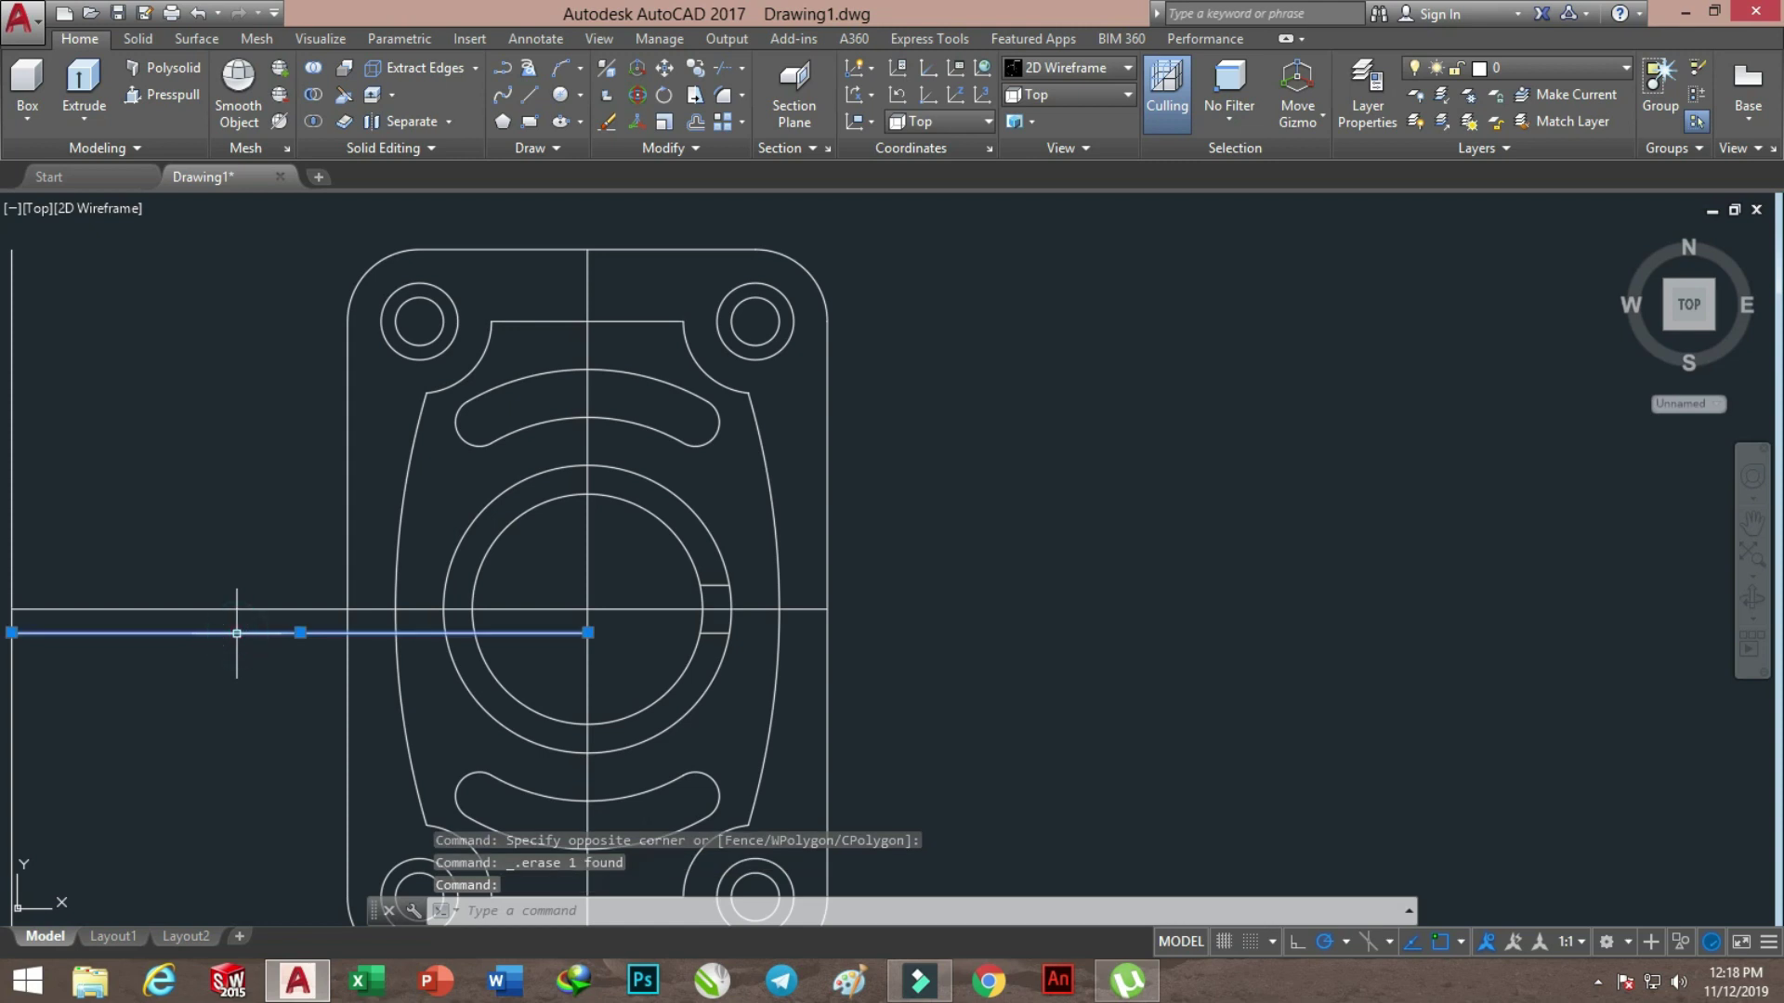
{"action": "key", "text": "Delete"}
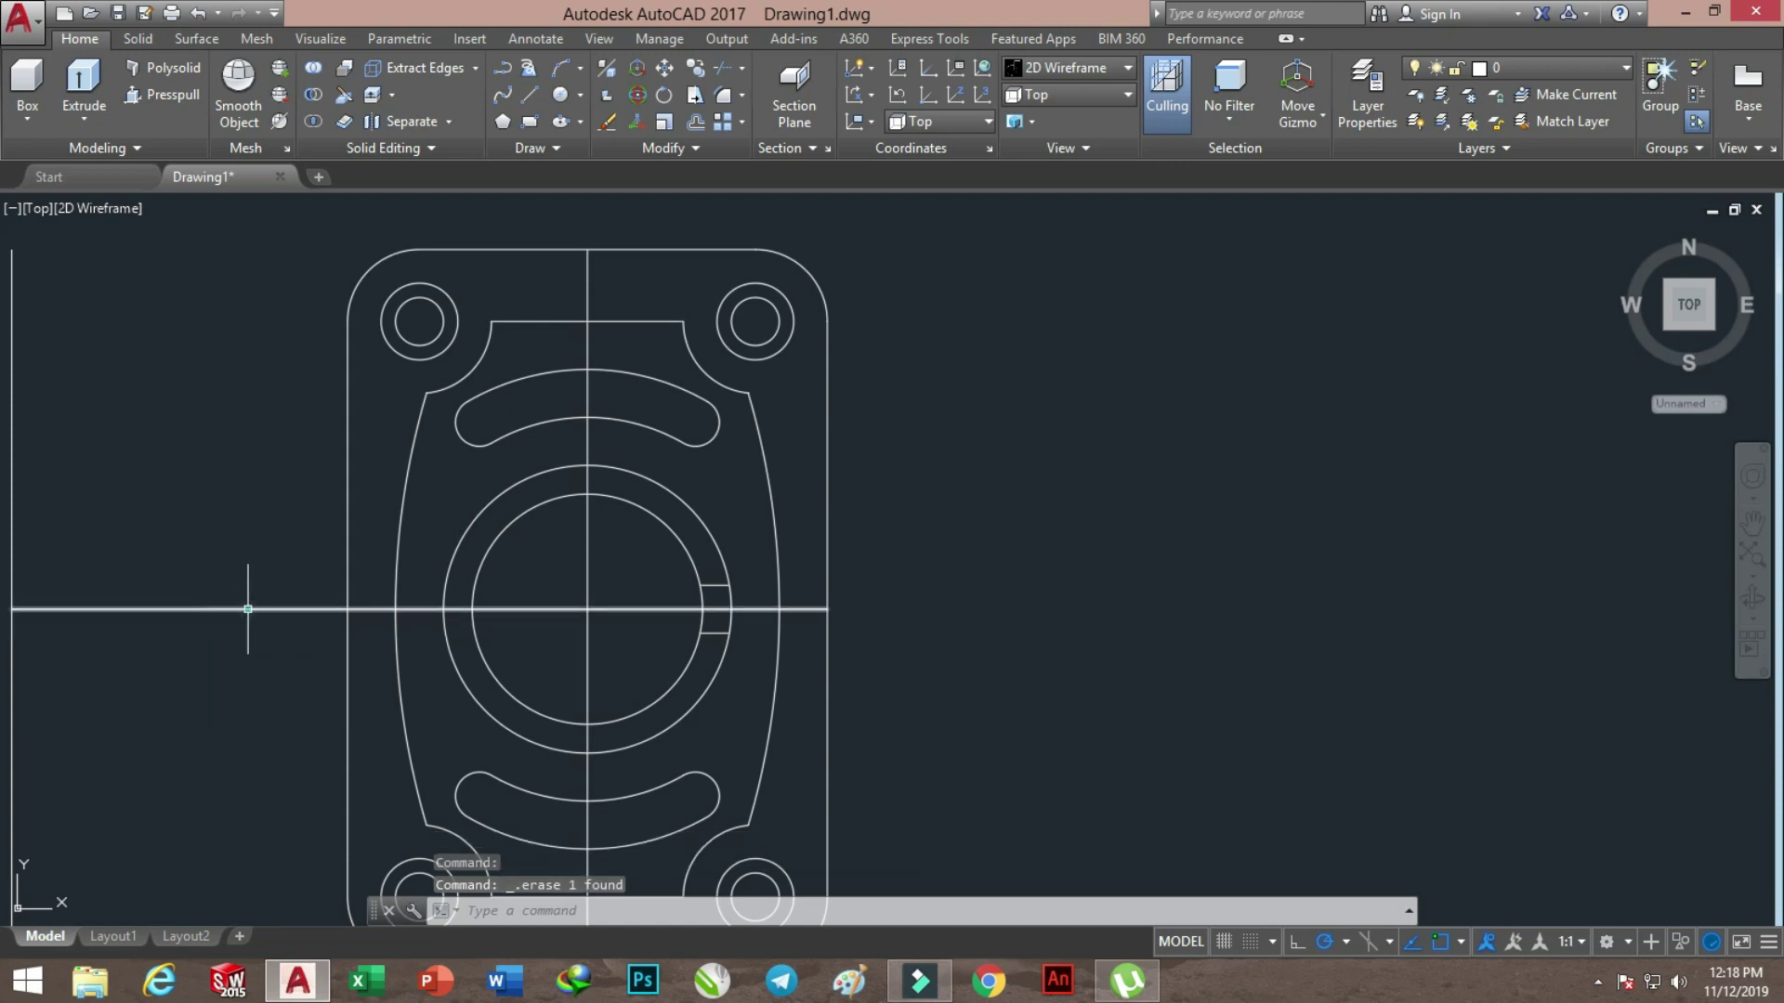
Erase the horizontal and vertical centre lines
{"action": "left_click", "coordinate": [53, 550]}
{"action": "left_click", "coordinate": [11, 613]}
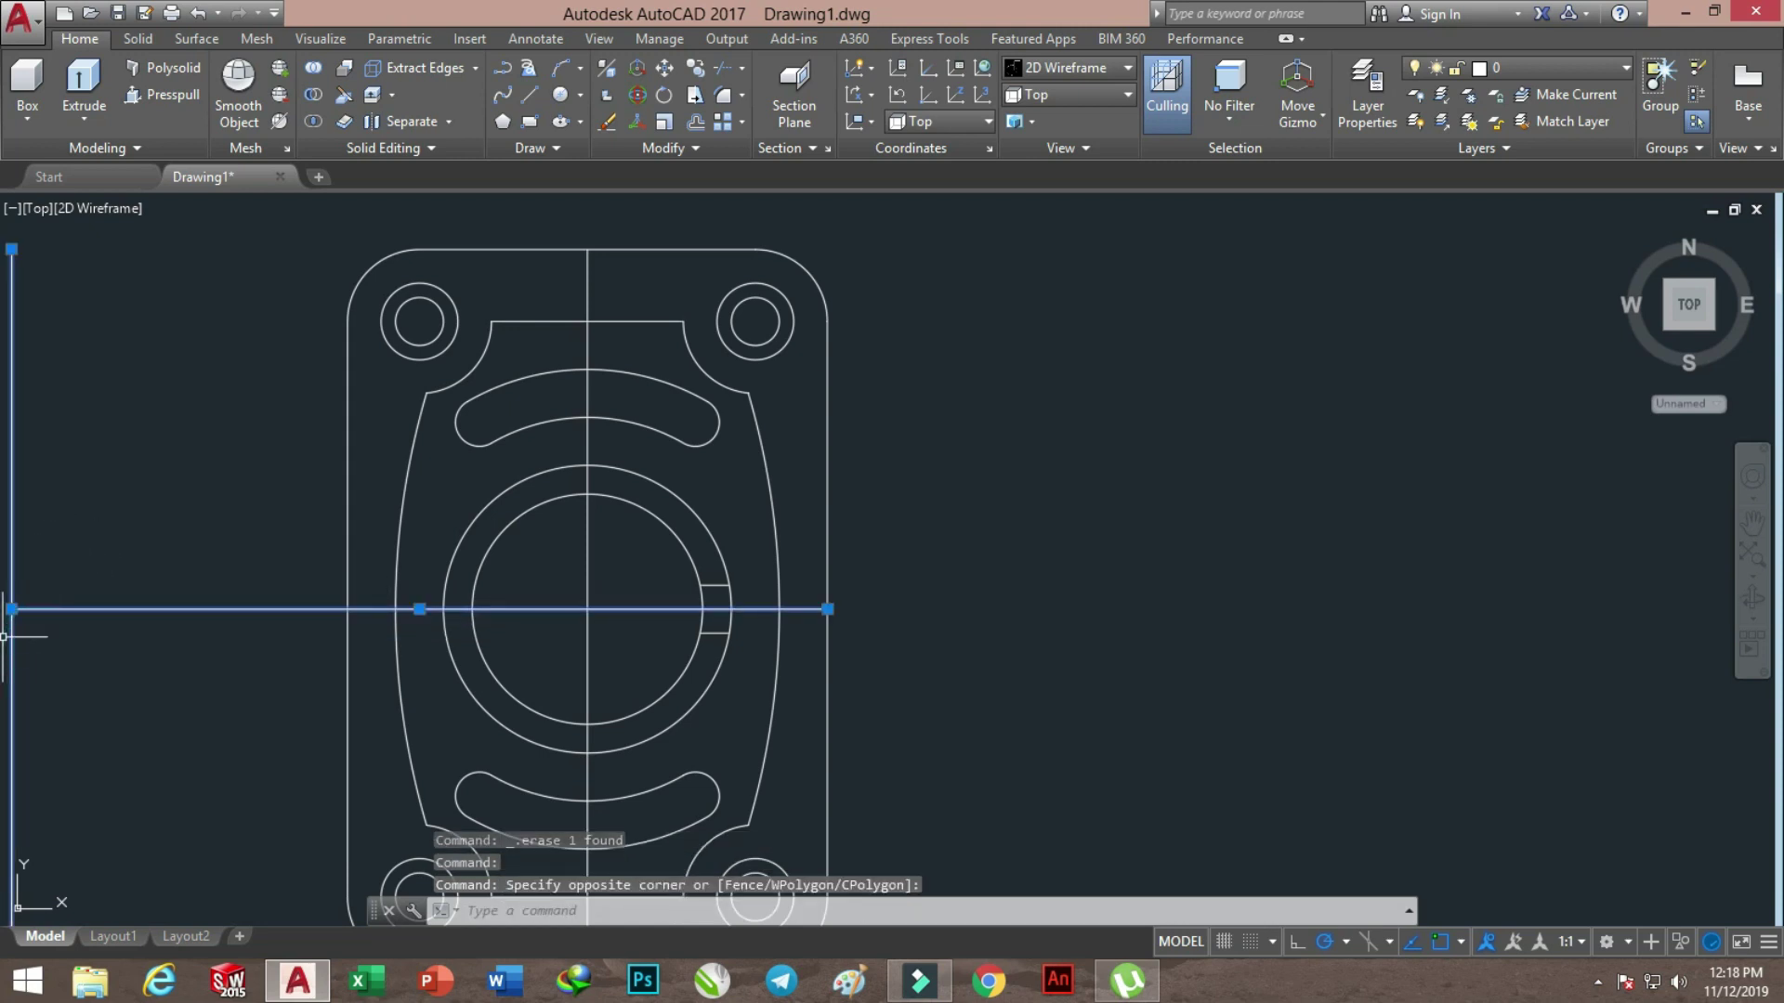
{"action": "key", "text": "Delete"}
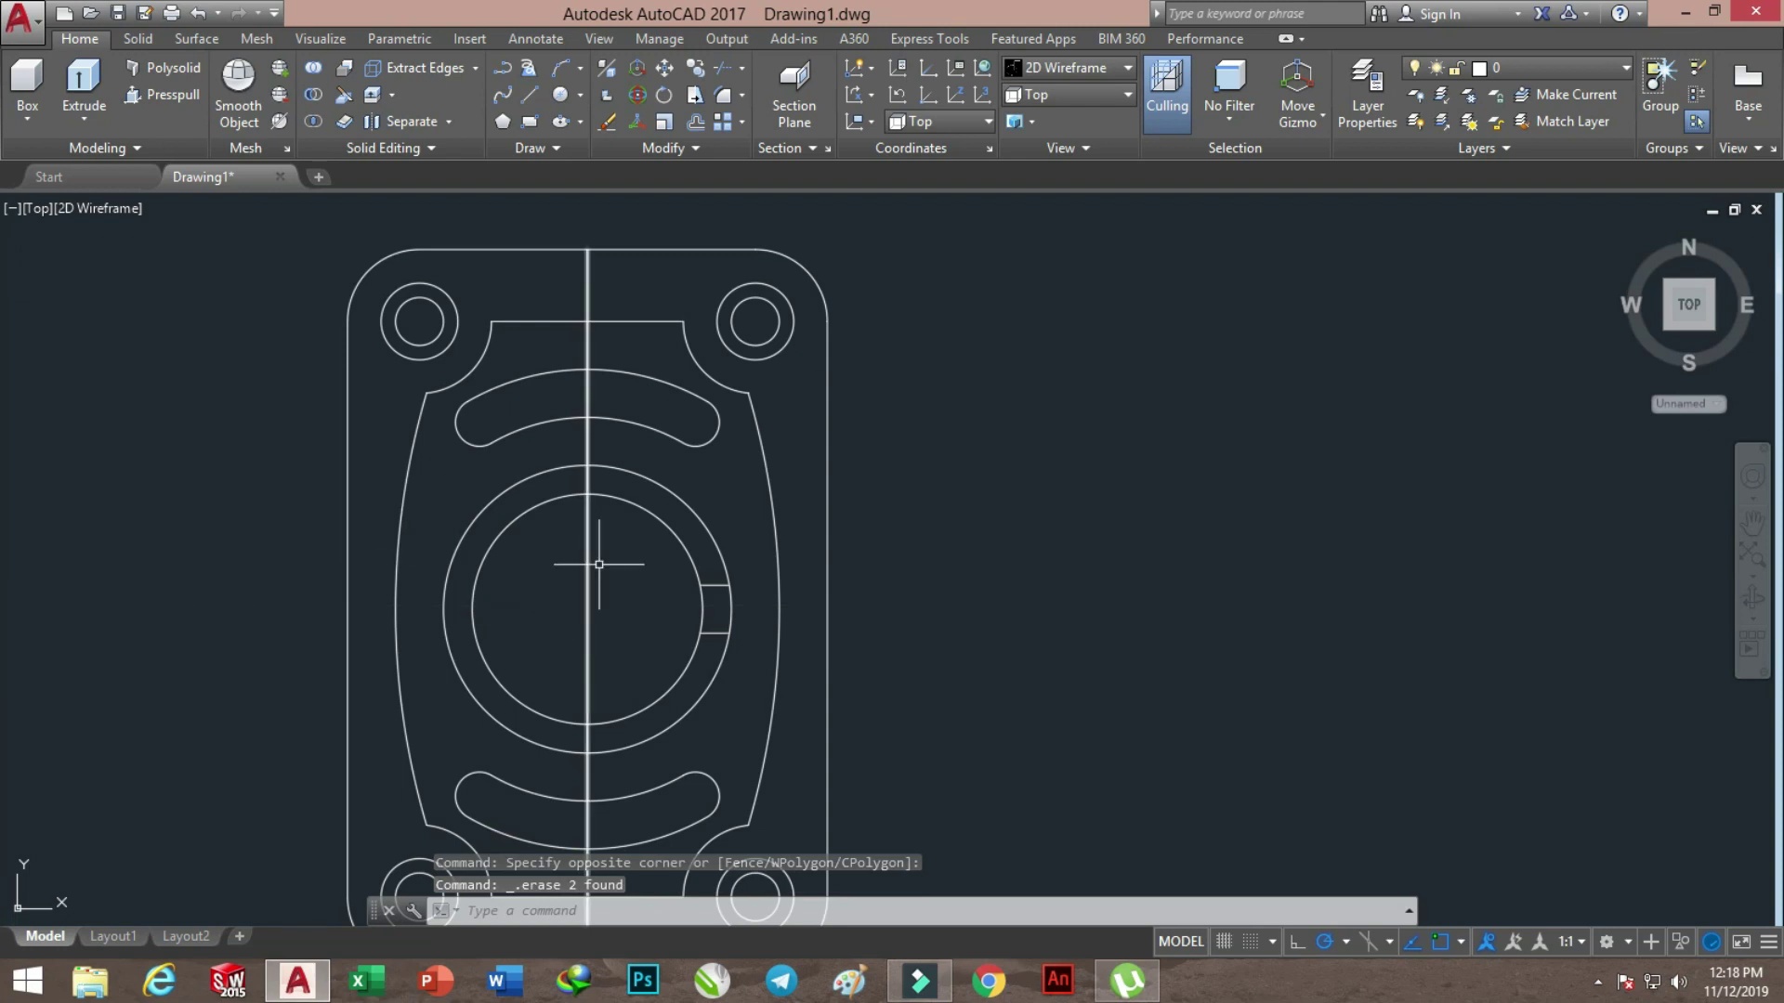
{"action": "left_click", "coordinate": [614, 555]}
{"action": "left_click", "coordinate": [558, 596]}
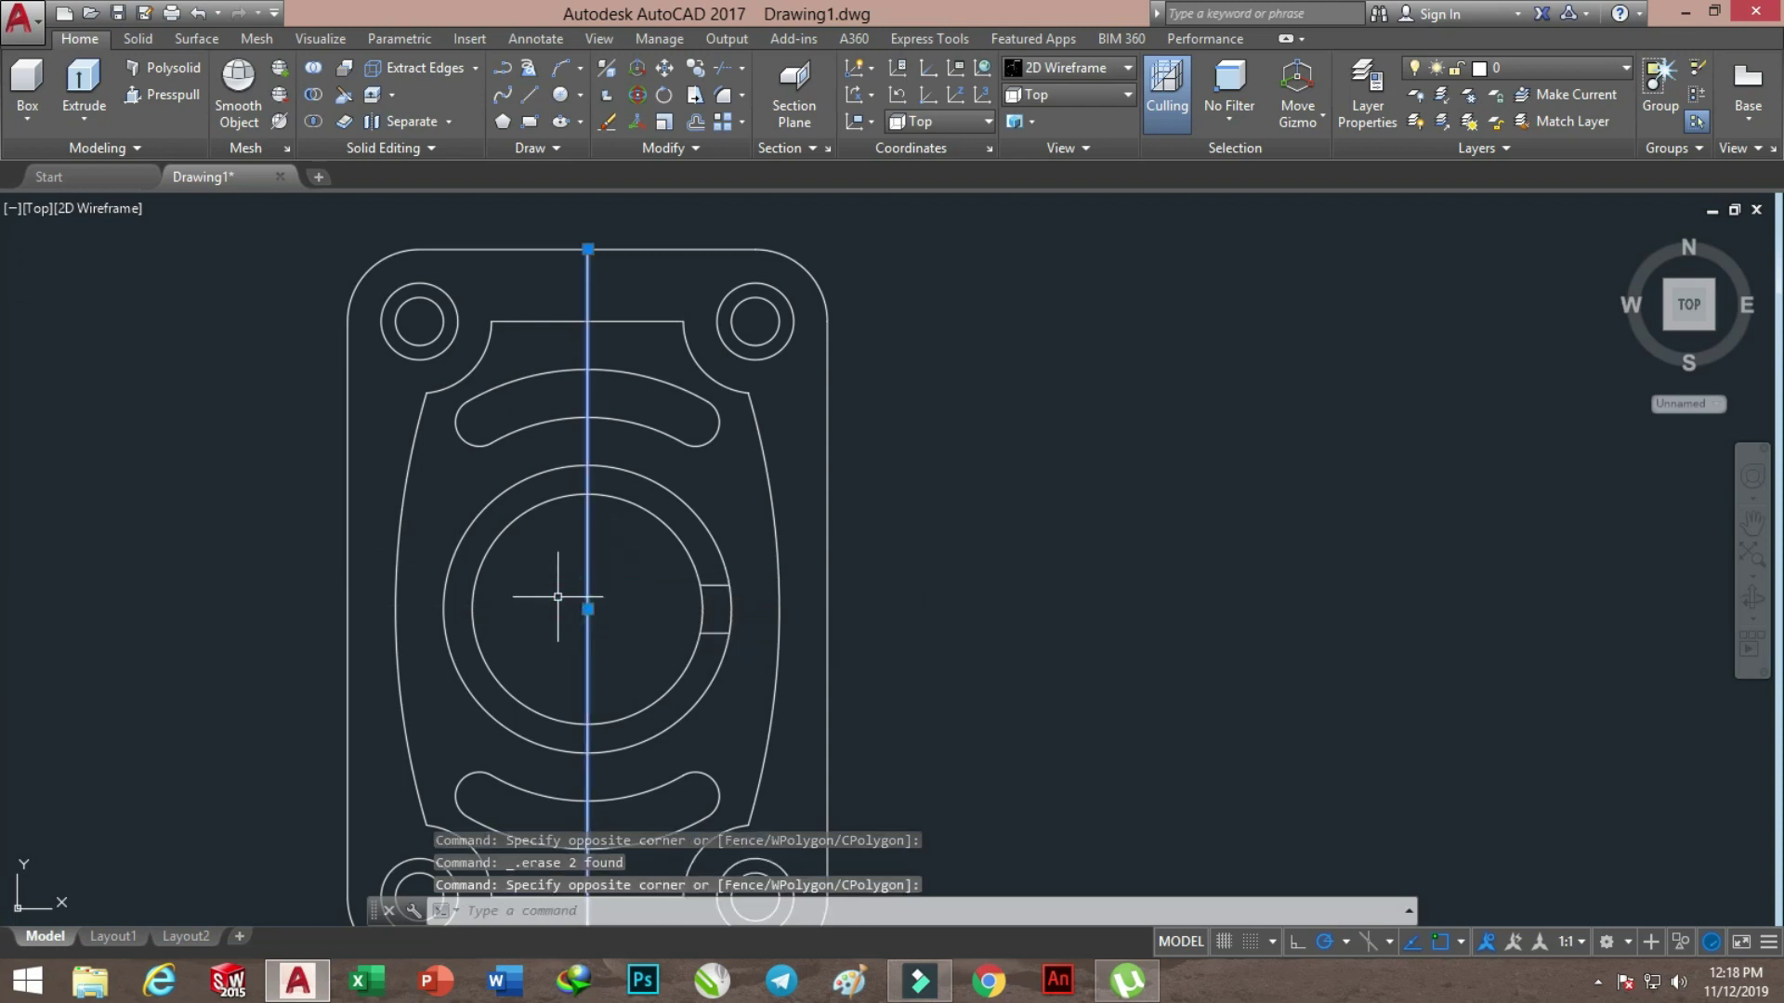
{"action": "key", "text": "Delete"}
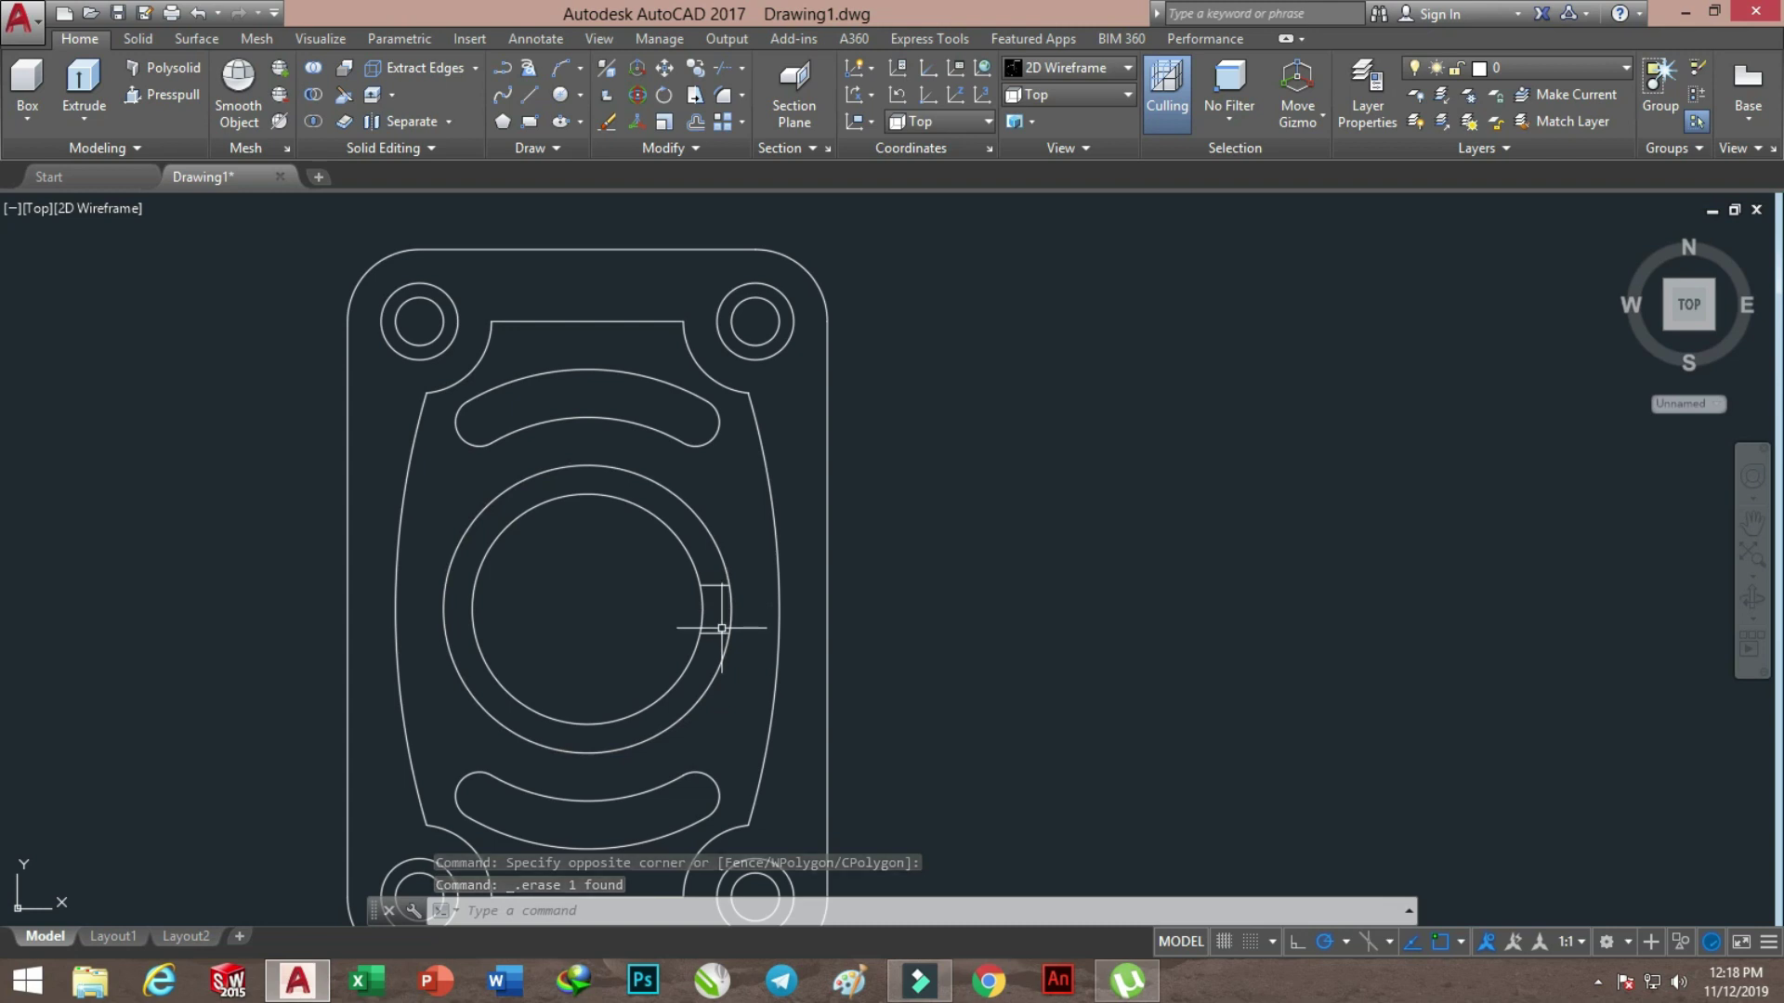
Polar-array the two notch lines around the ring centre, 6 items over 360°
{"action": "left_click", "coordinate": [741, 121]}
{"action": "left_click", "coordinate": [771, 246]}
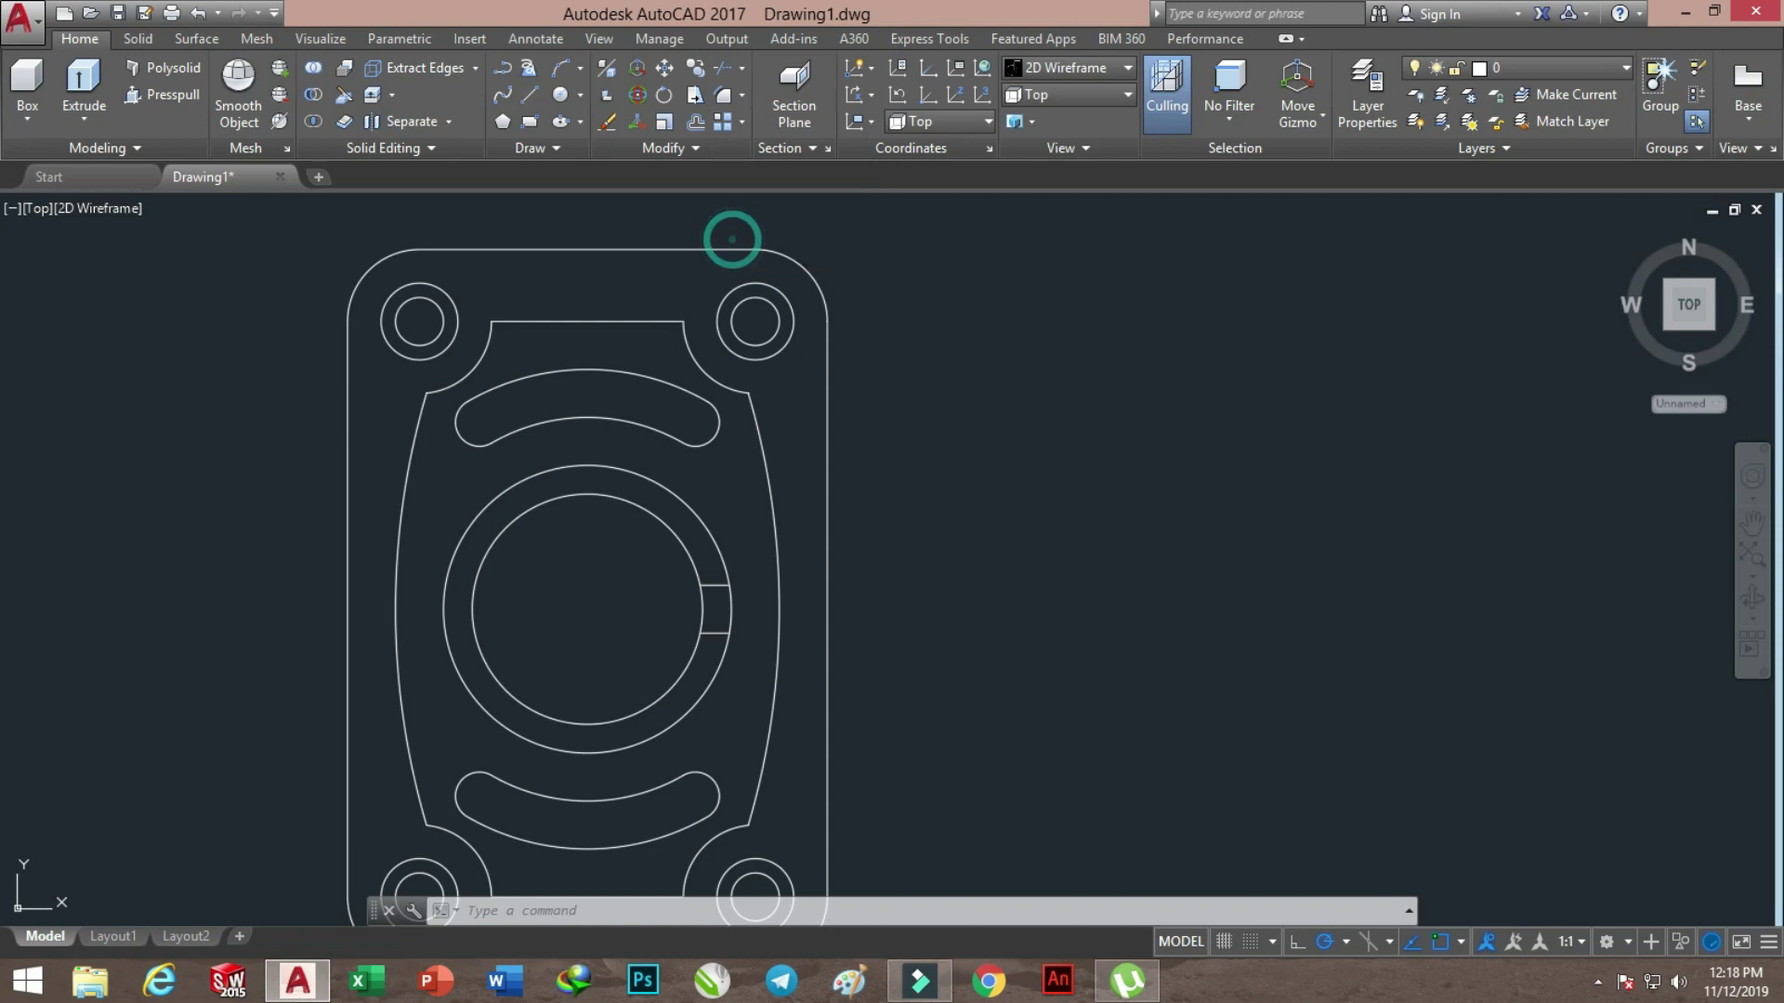
{"action": "left_click", "coordinate": [678, 578]}
{"action": "left_click", "coordinate": [739, 641]}
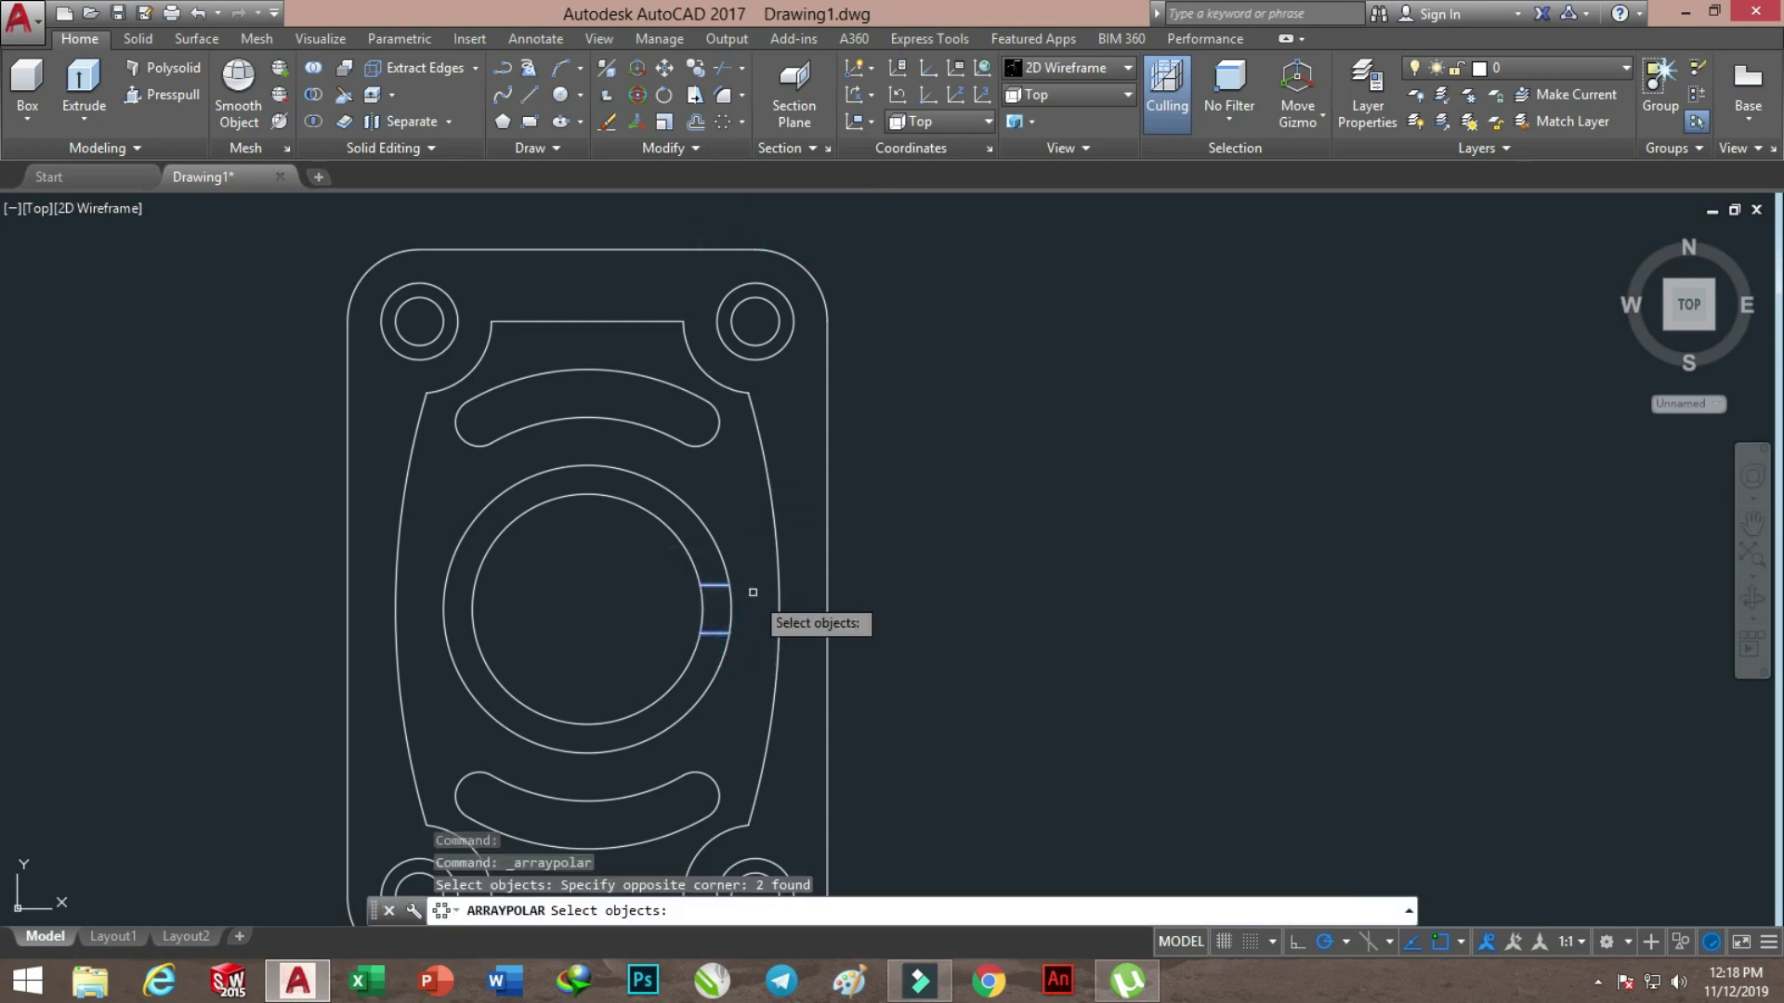
{"action": "key", "text": "Return"}
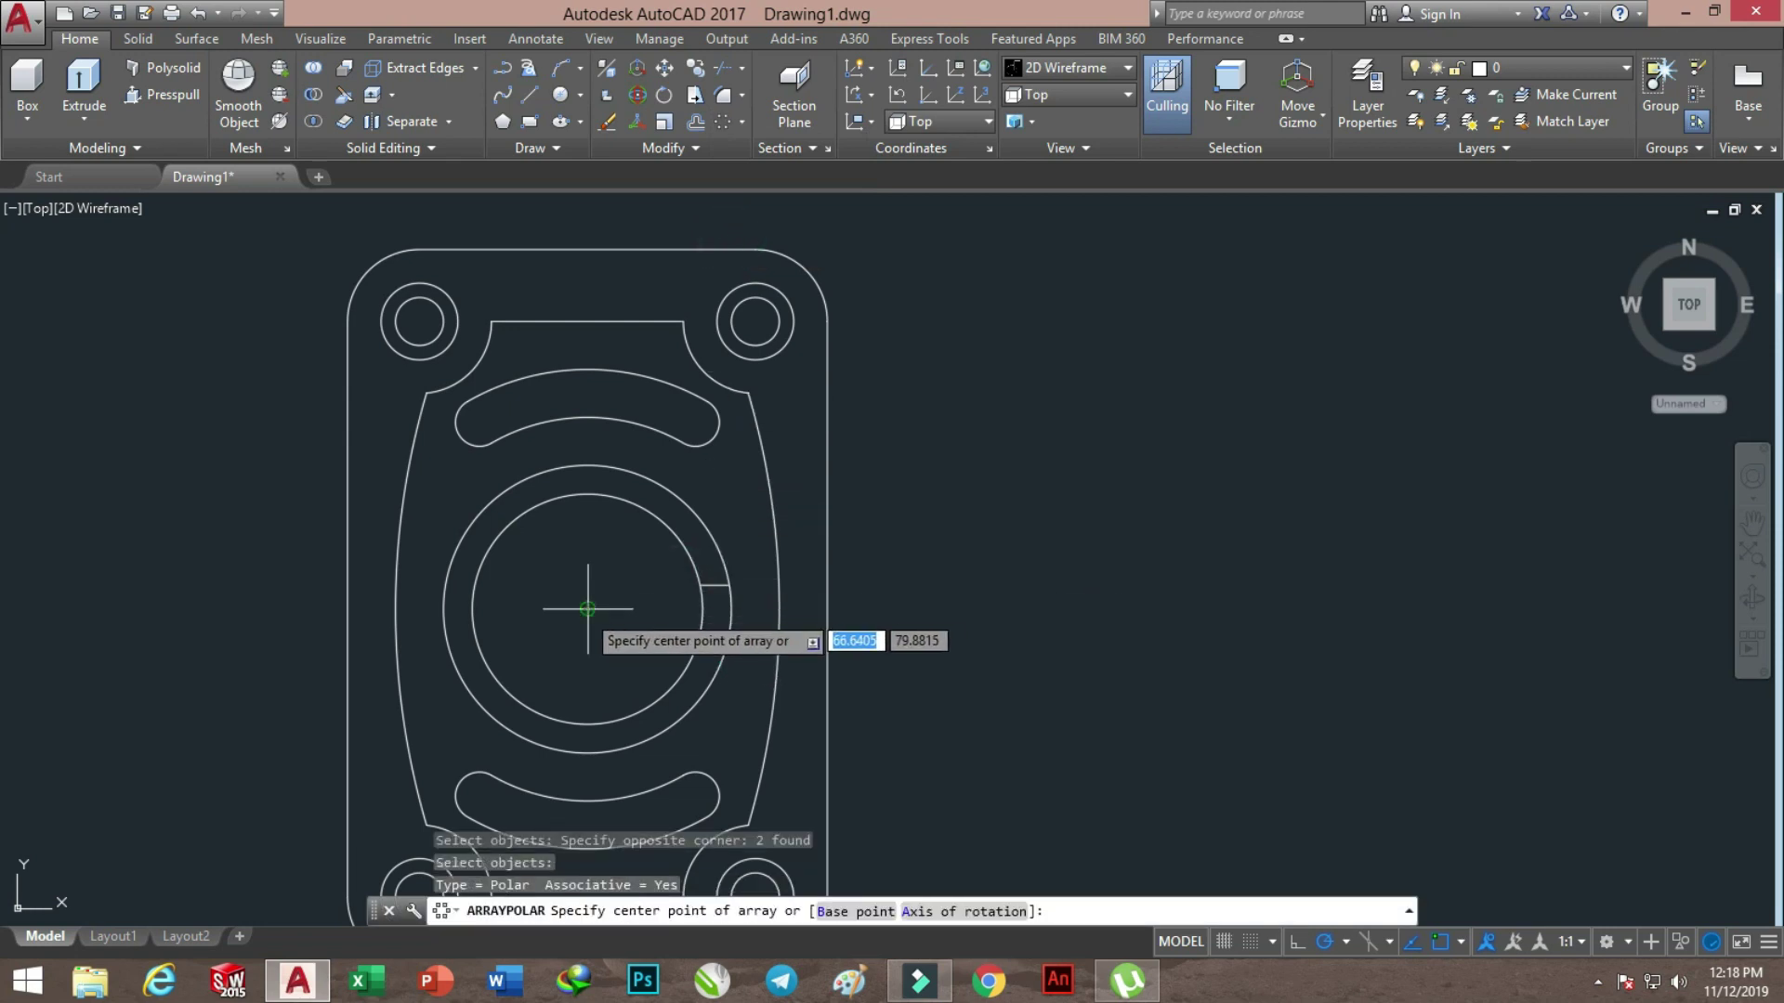
{"action": "left_click", "coordinate": [588, 608]}
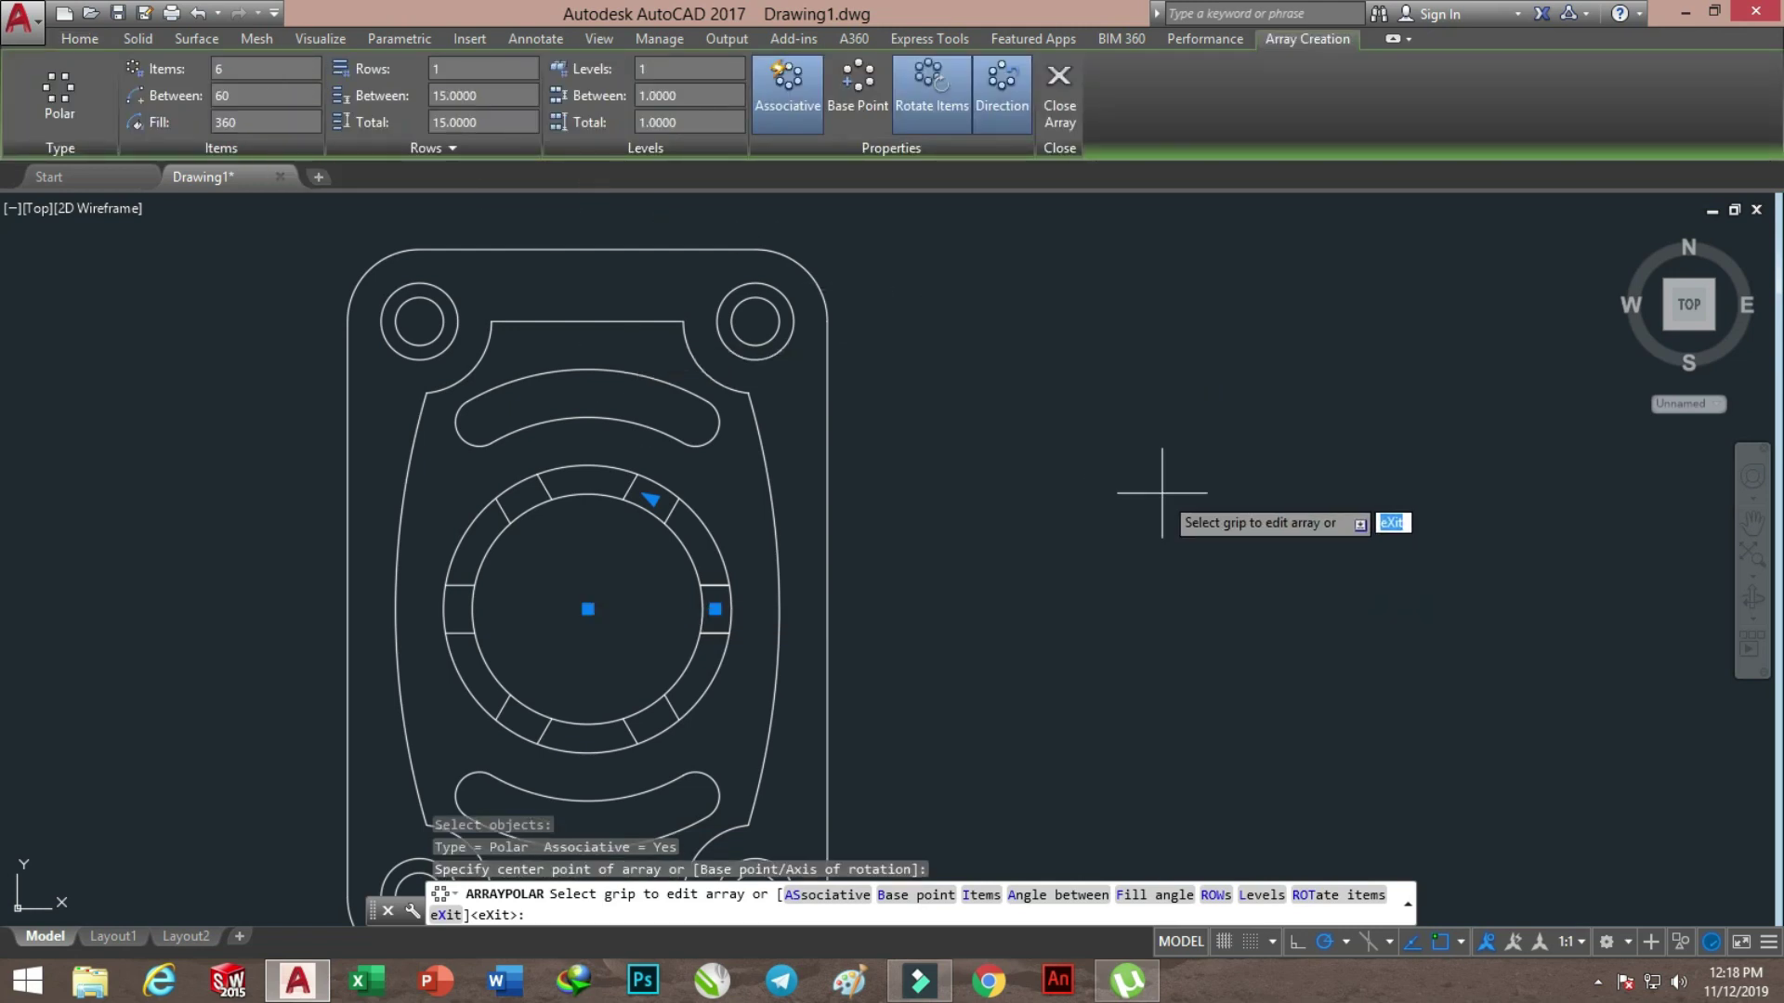
{"action": "key", "text": "Return"}
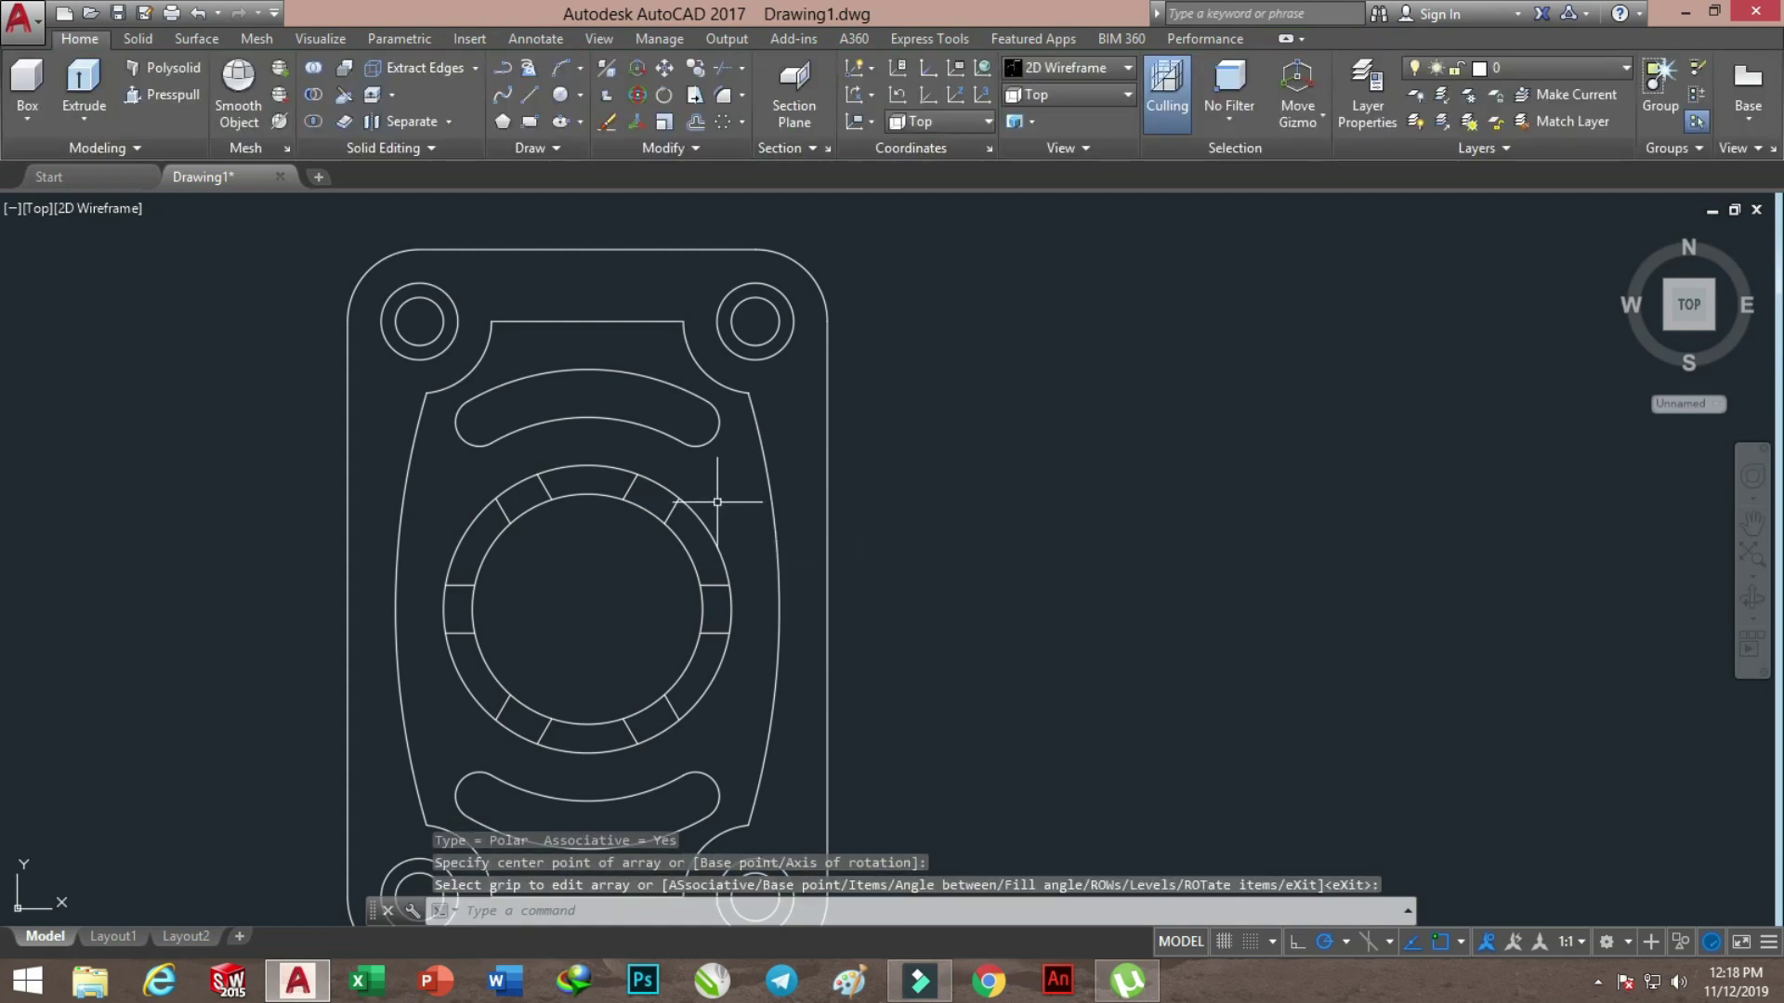
{"action": "scroll", "coordinate": [718, 501], "scroll_direction": "down", "scroll_amount": 2}
{"action": "scroll", "coordinate": [711, 515], "scroll_direction": "down", "scroll_amount": 2}
{"action": "scroll", "coordinate": [715, 522], "scroll_direction": "up", "scroll_amount": 2}
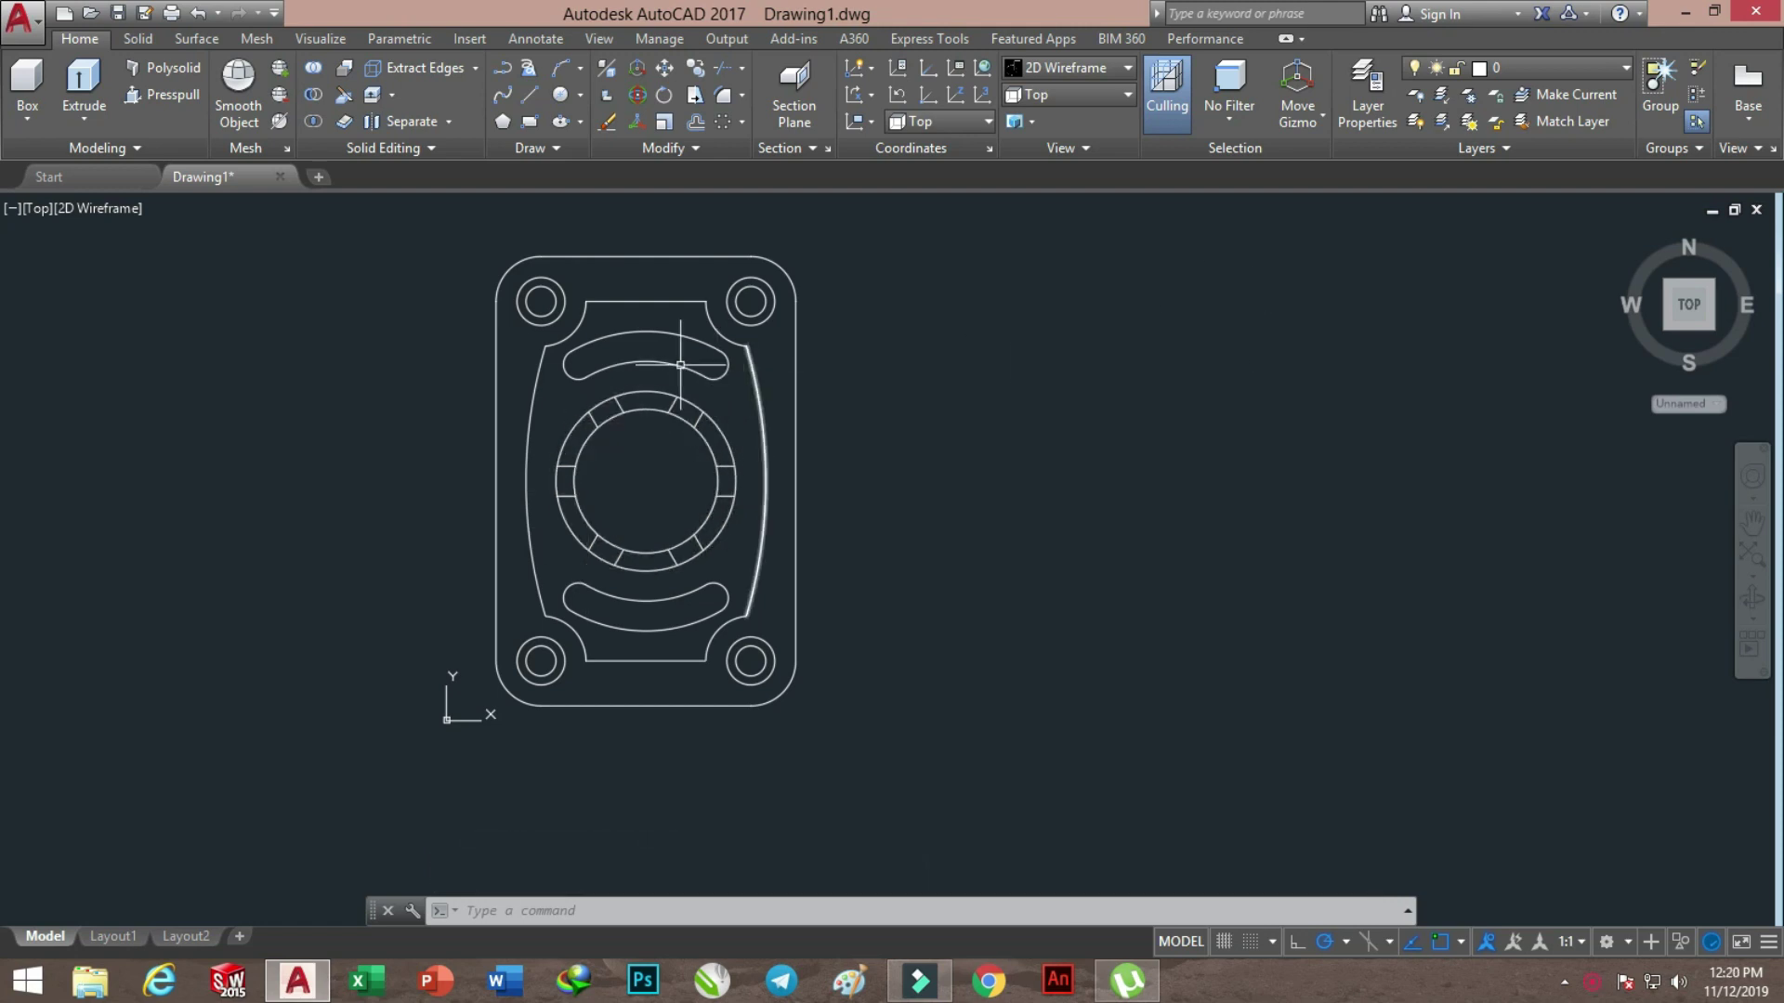
Explode the whole plate drawing, including the notch array, into individual lines and arcs
{"action": "scroll", "coordinate": [662, 365], "scroll_direction": "down", "scroll_amount": 2}
{"action": "scroll", "coordinate": [634, 327], "scroll_direction": "up", "scroll_amount": 2}
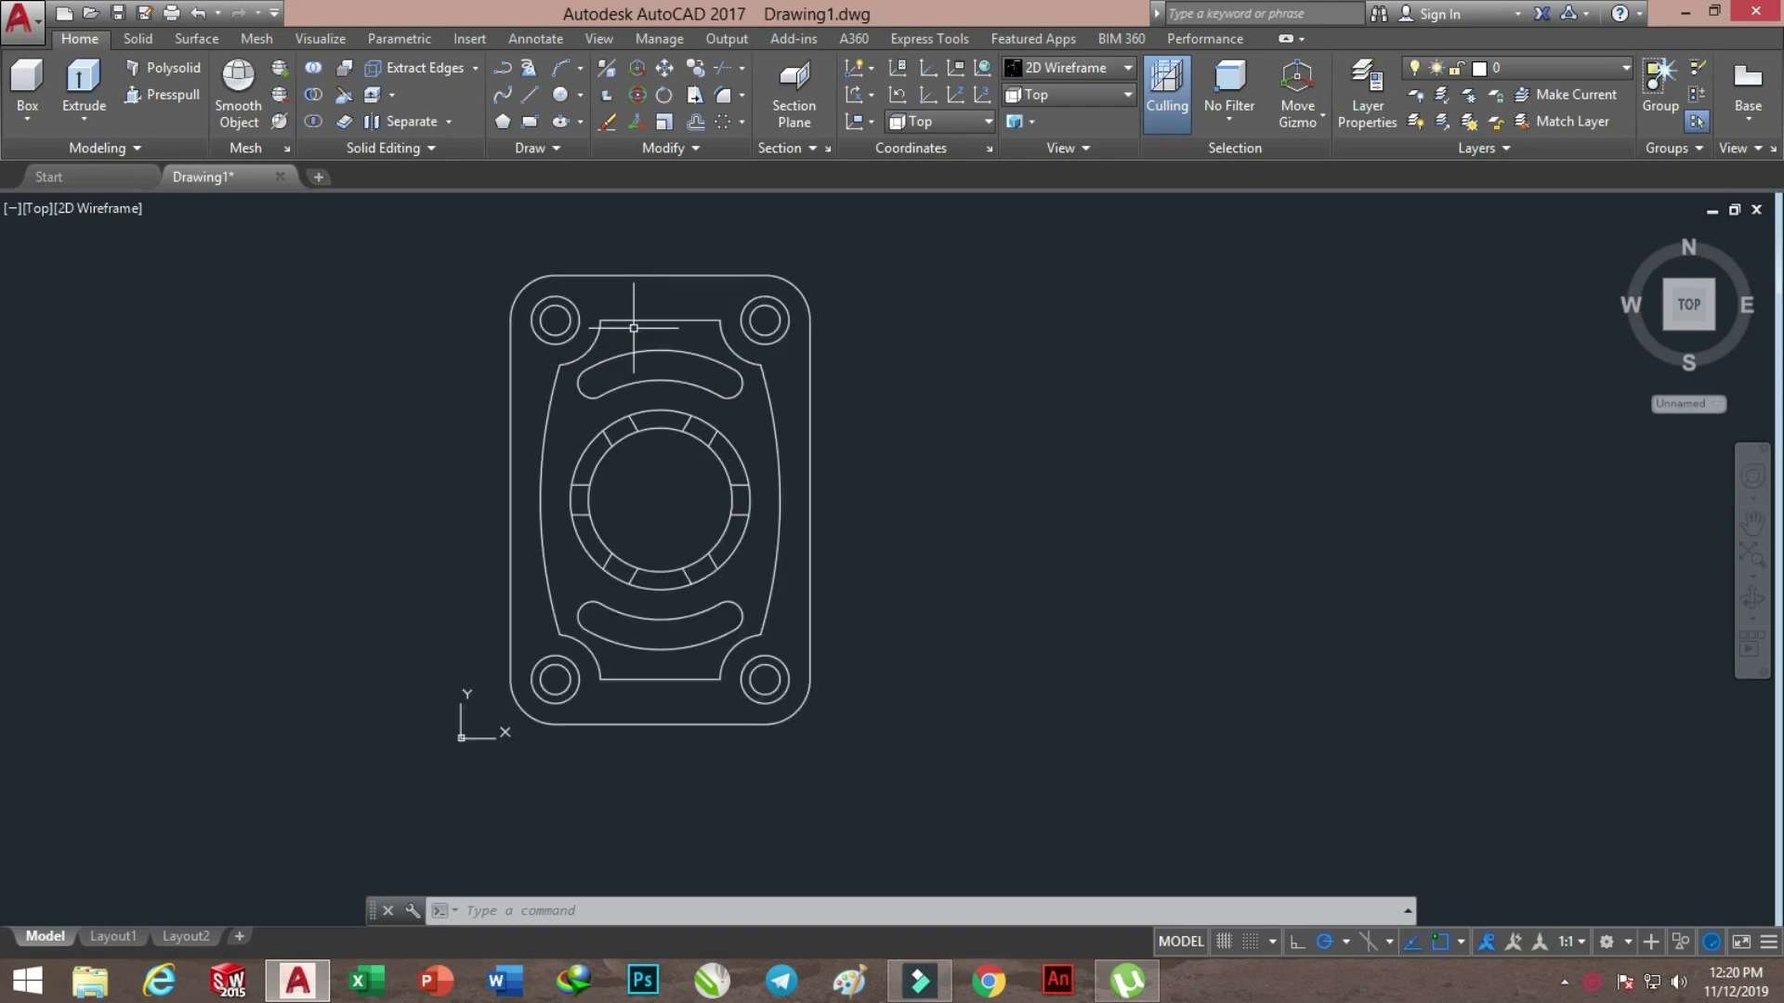
{"action": "left_click", "coordinate": [673, 156]}
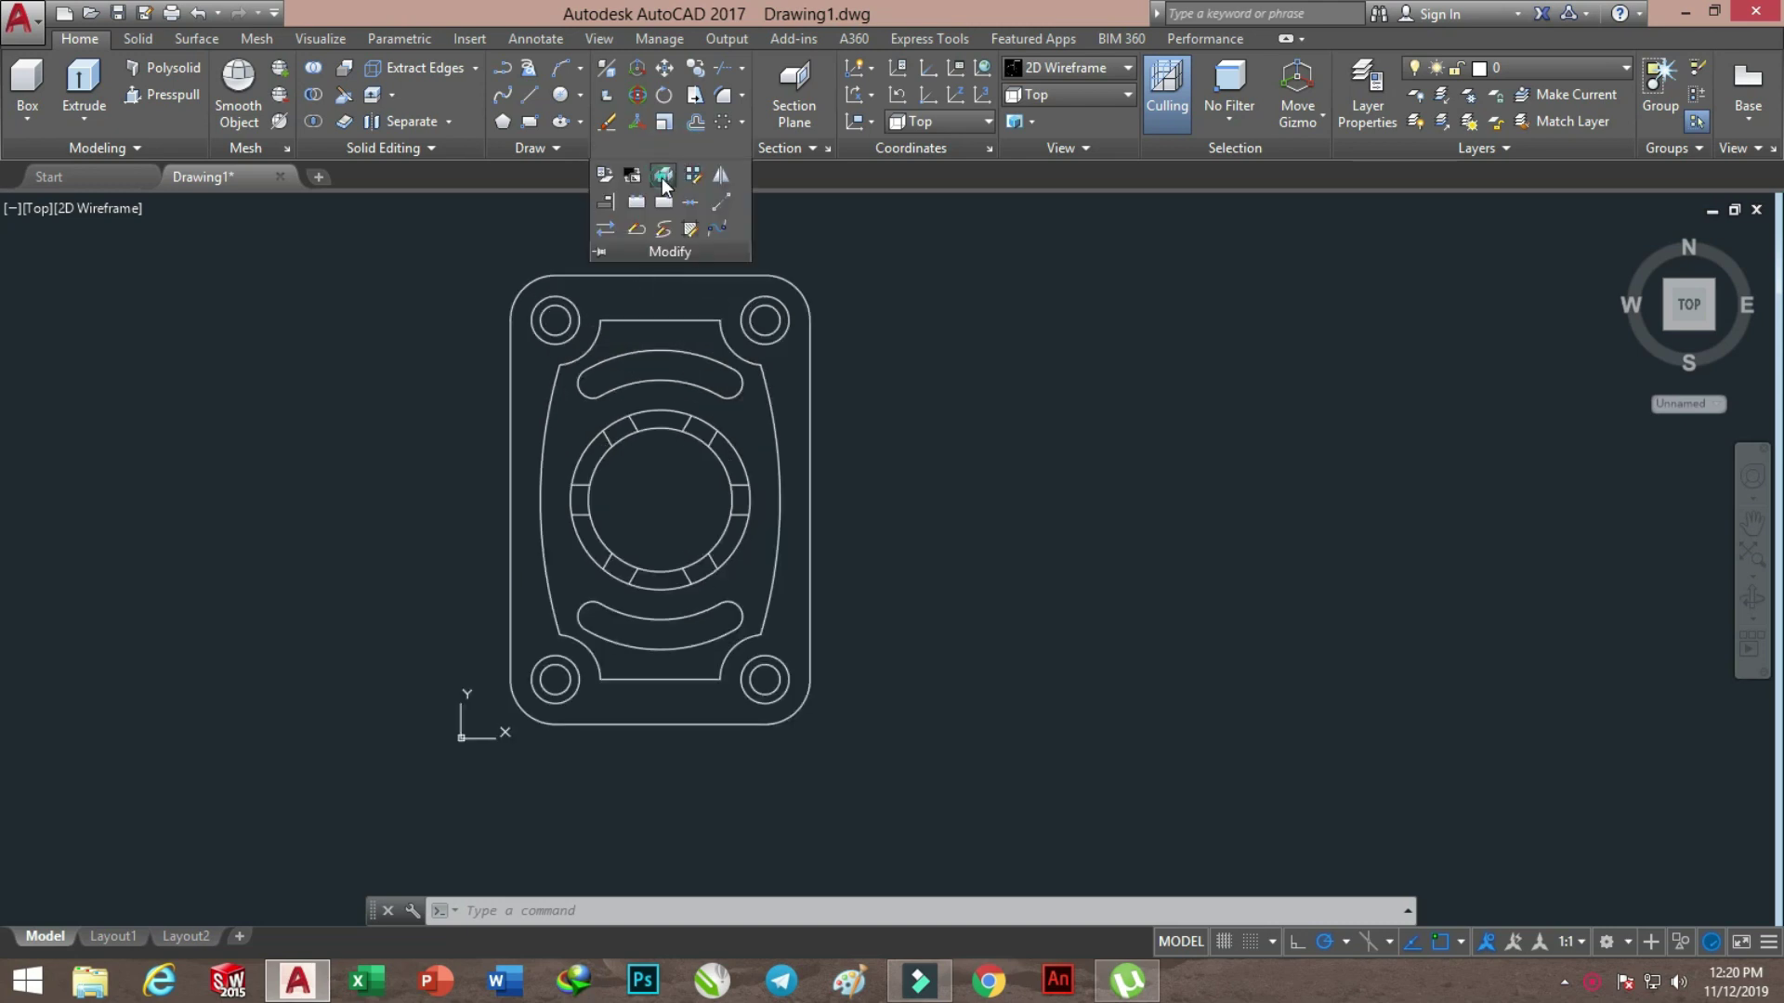
{"action": "left_click", "coordinate": [663, 179]}
{"action": "left_click", "coordinate": [932, 241]}
{"action": "left_click", "coordinate": [450, 808]}
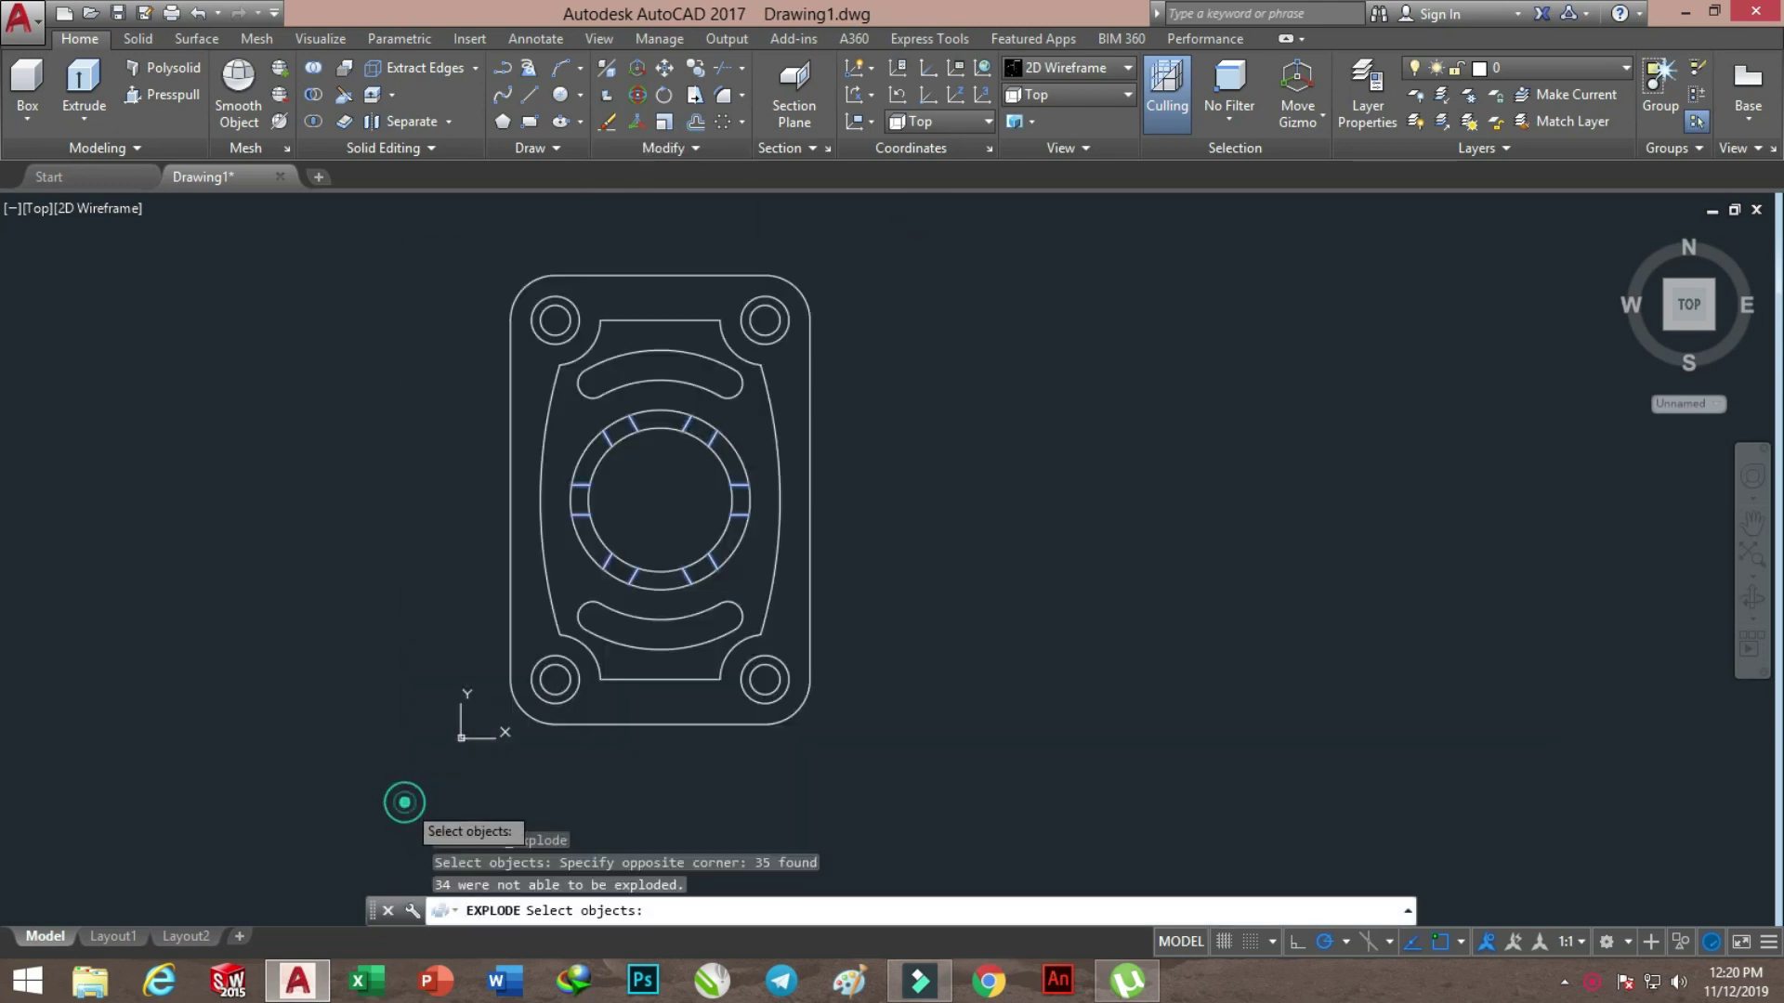
{"action": "key", "text": "Return"}
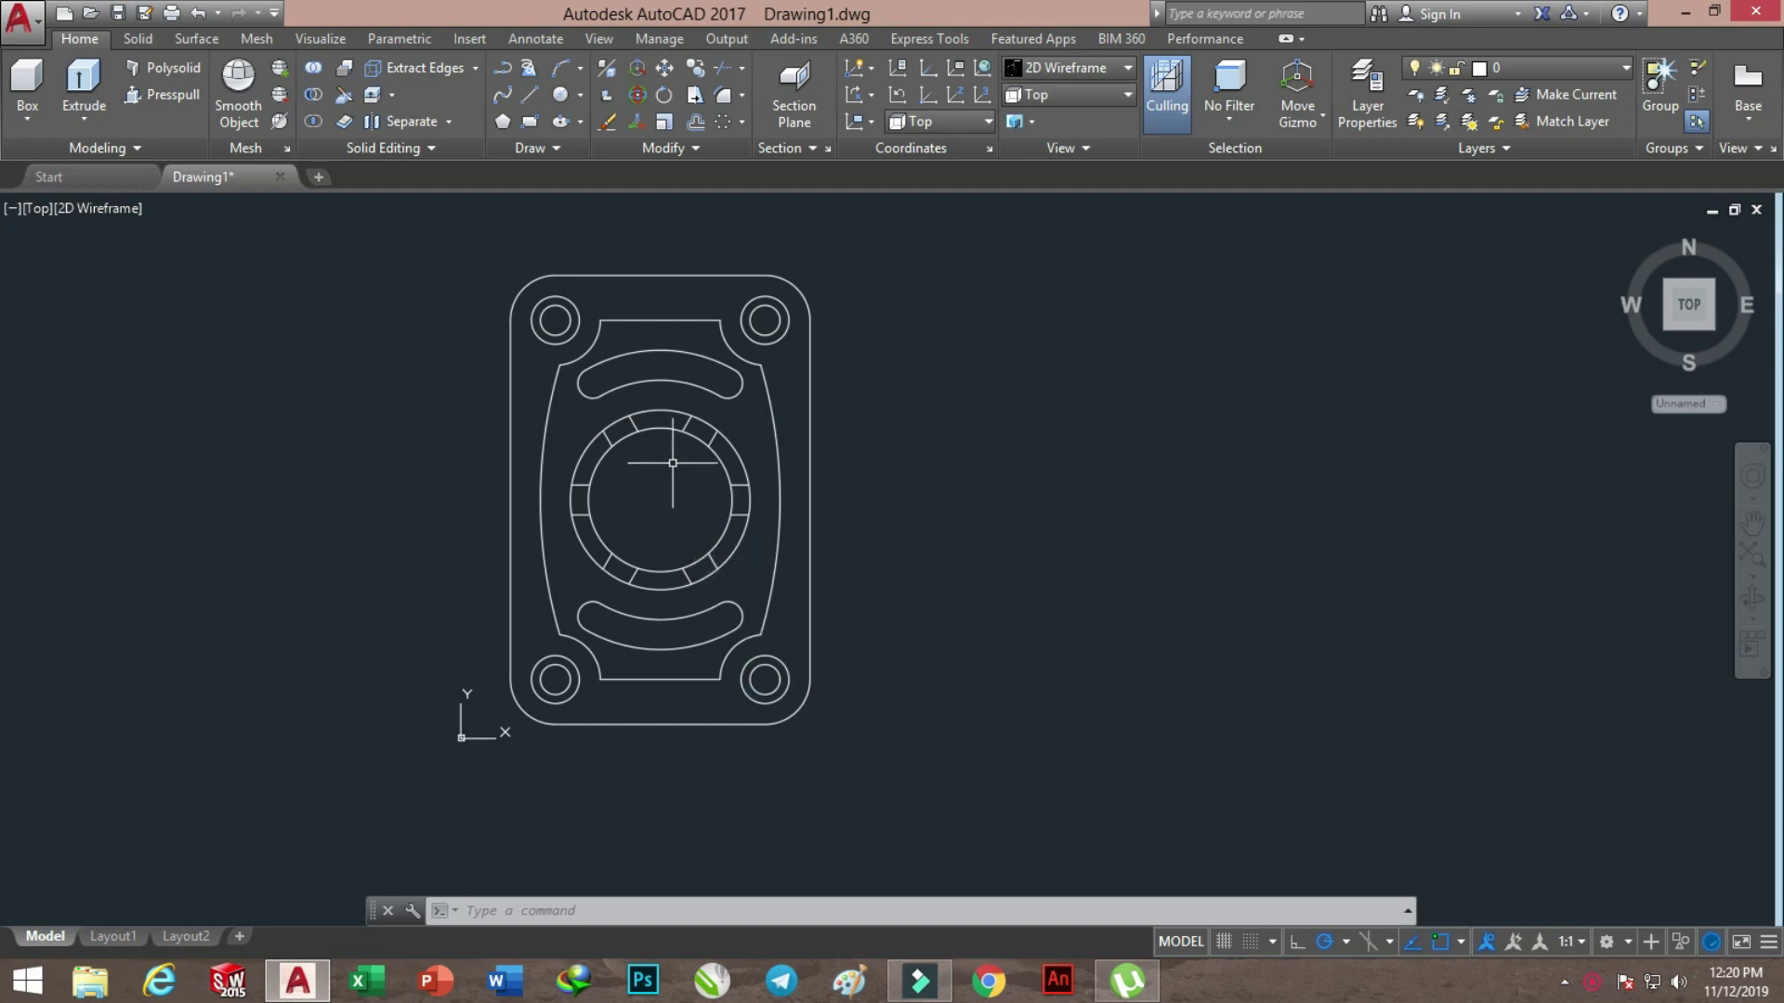
{"action": "left_click", "coordinate": [556, 147]}
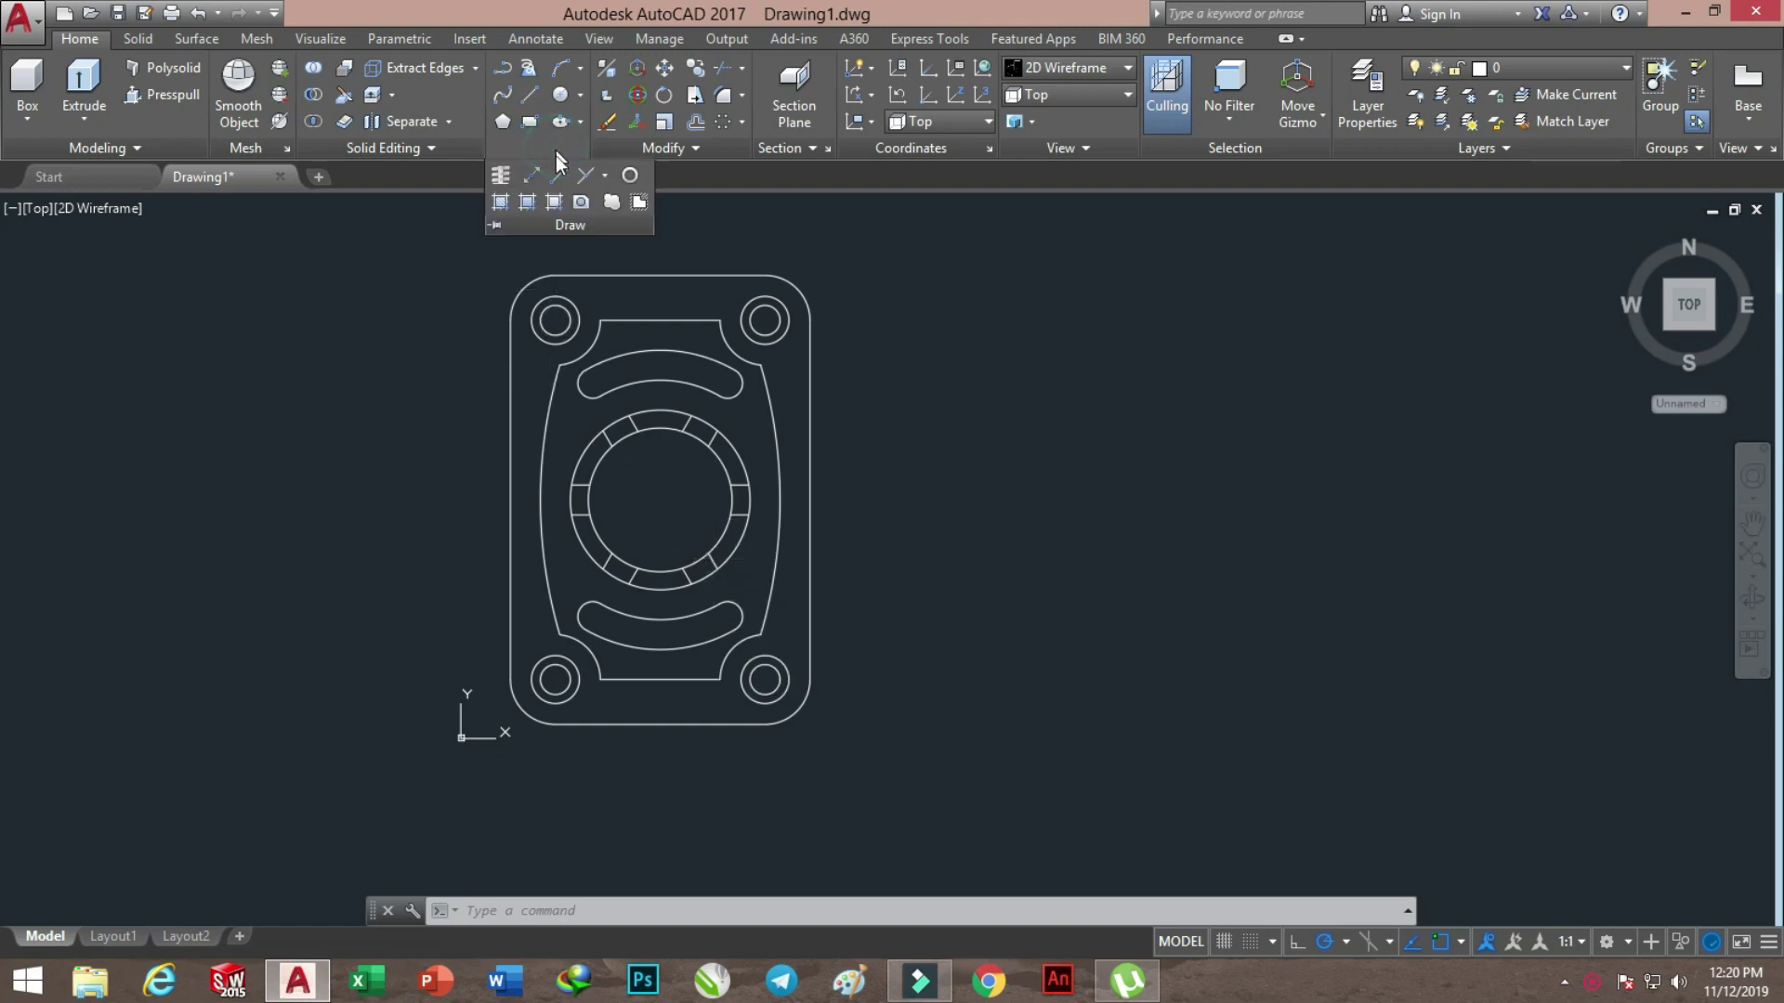
Convert all closed loops of the plate drawing into 14 regions
{"action": "left_click", "coordinate": [584, 202]}
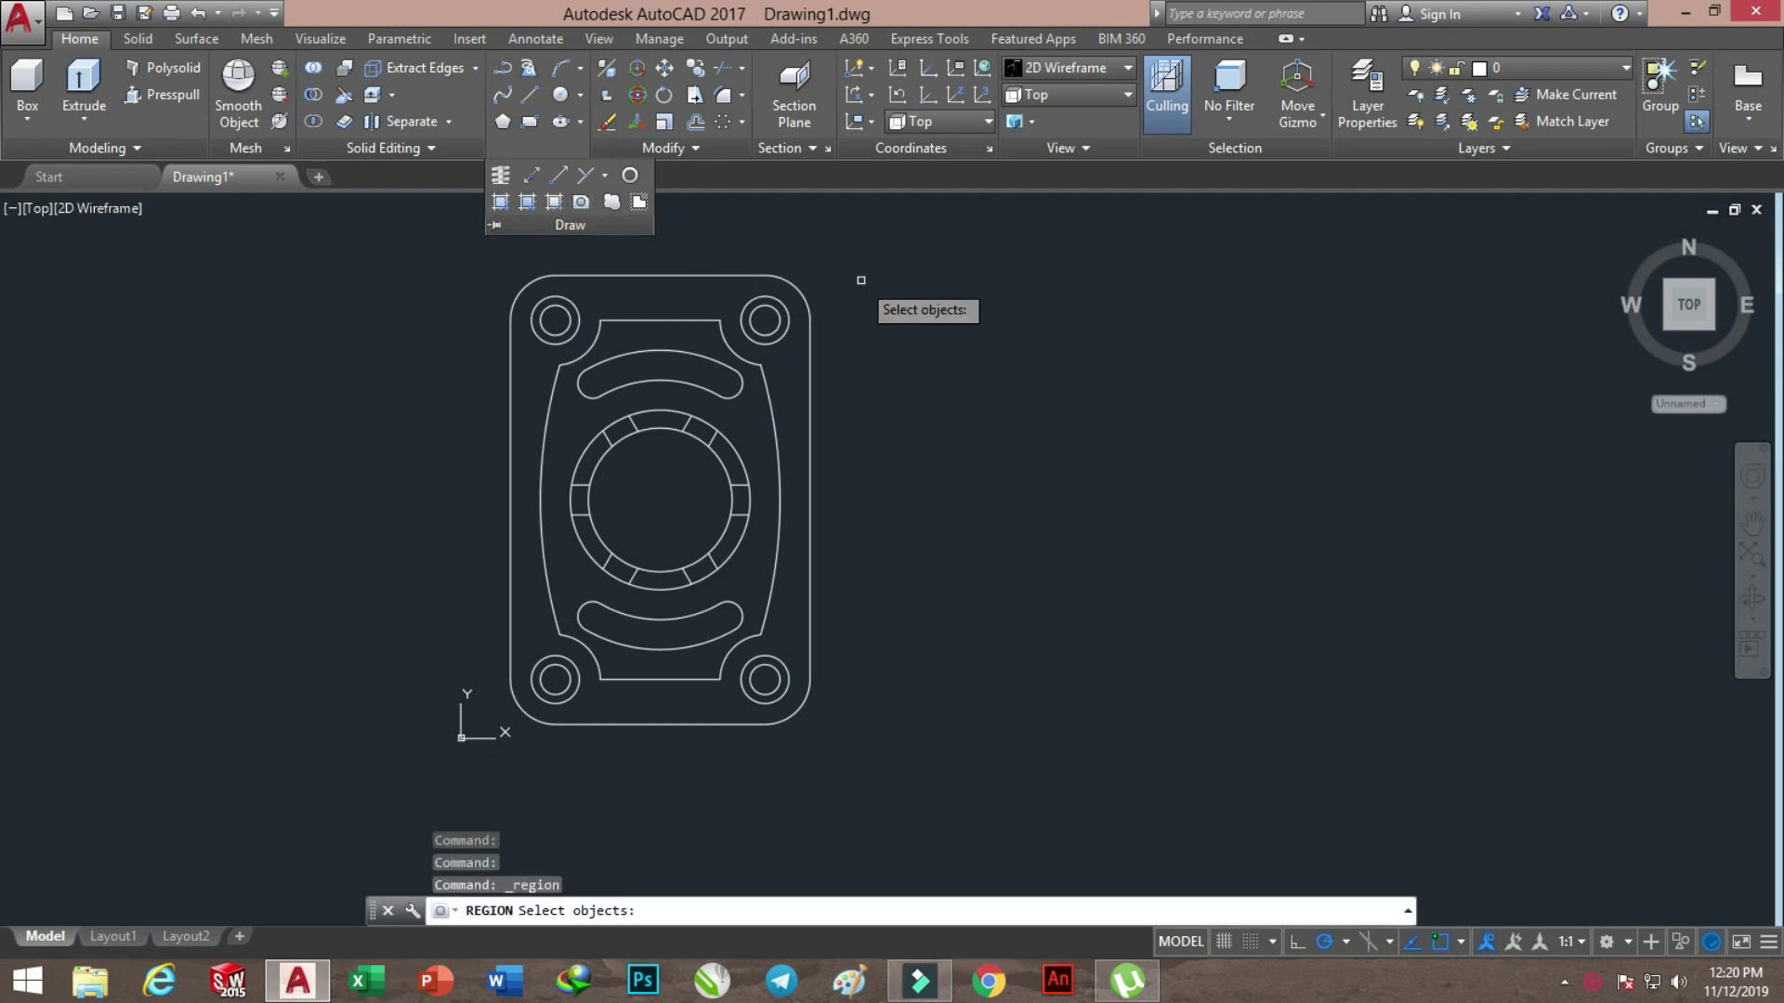
{"action": "left_click", "coordinate": [882, 246]}
{"action": "left_click", "coordinate": [428, 727]}
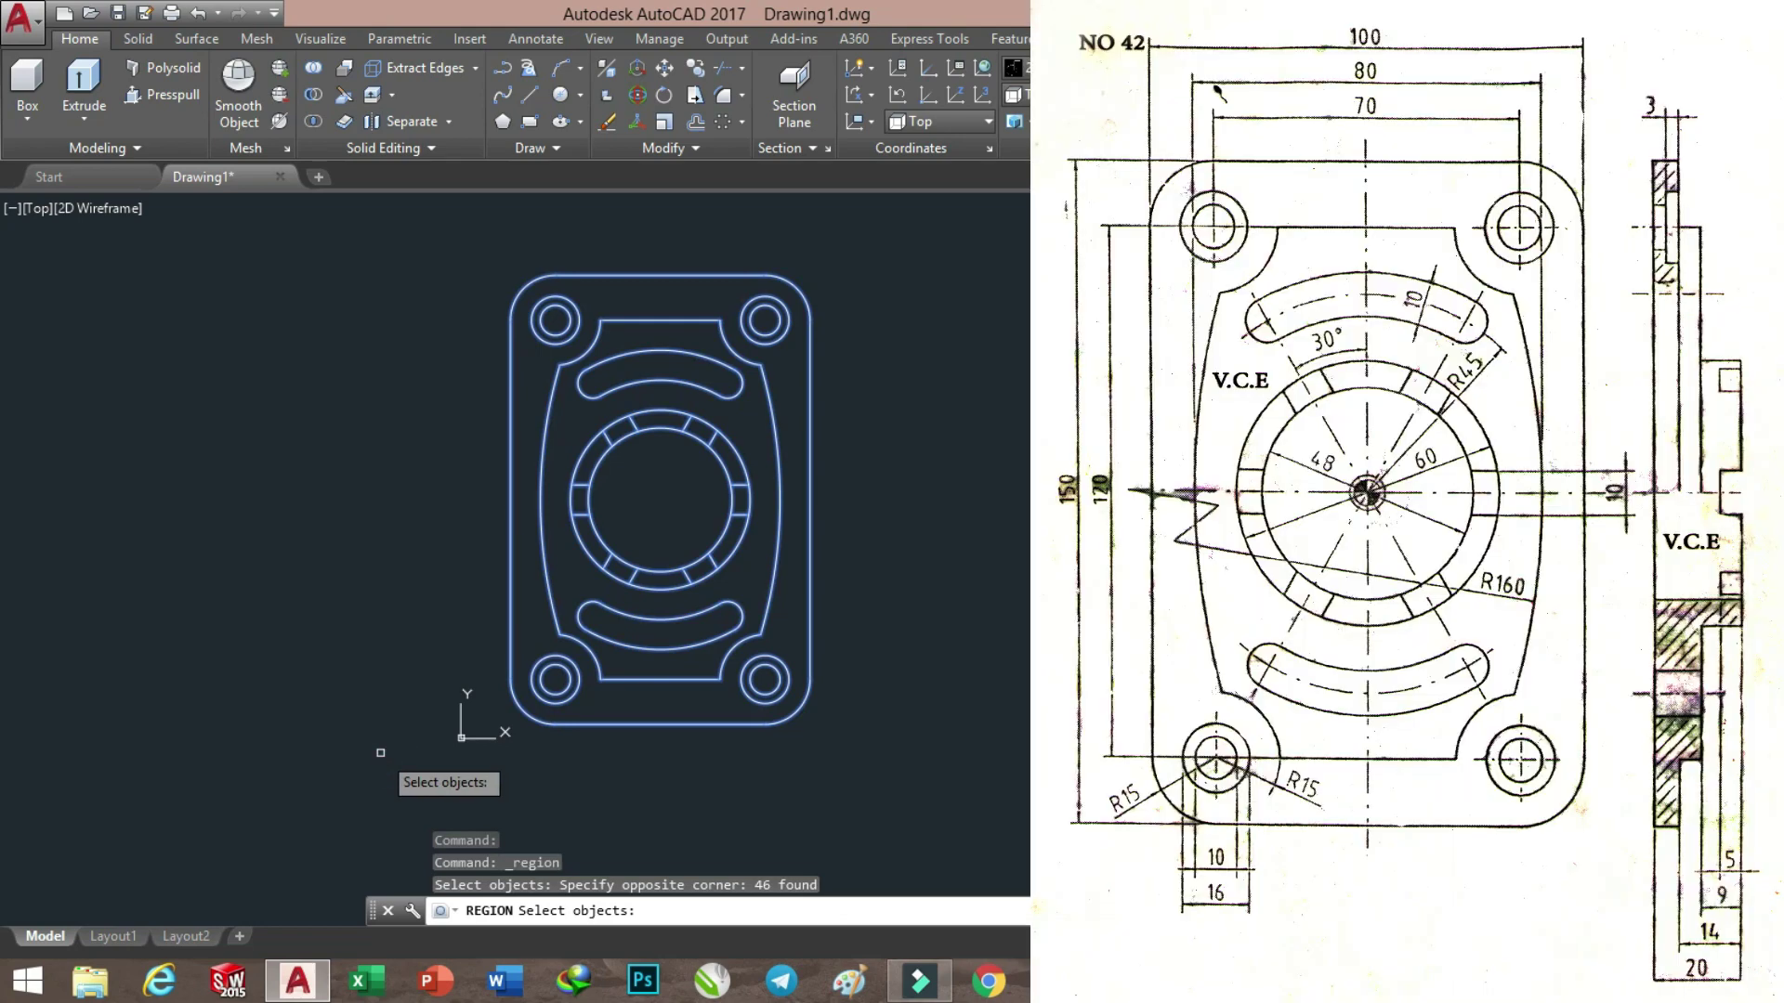
{"action": "key", "text": "Return"}
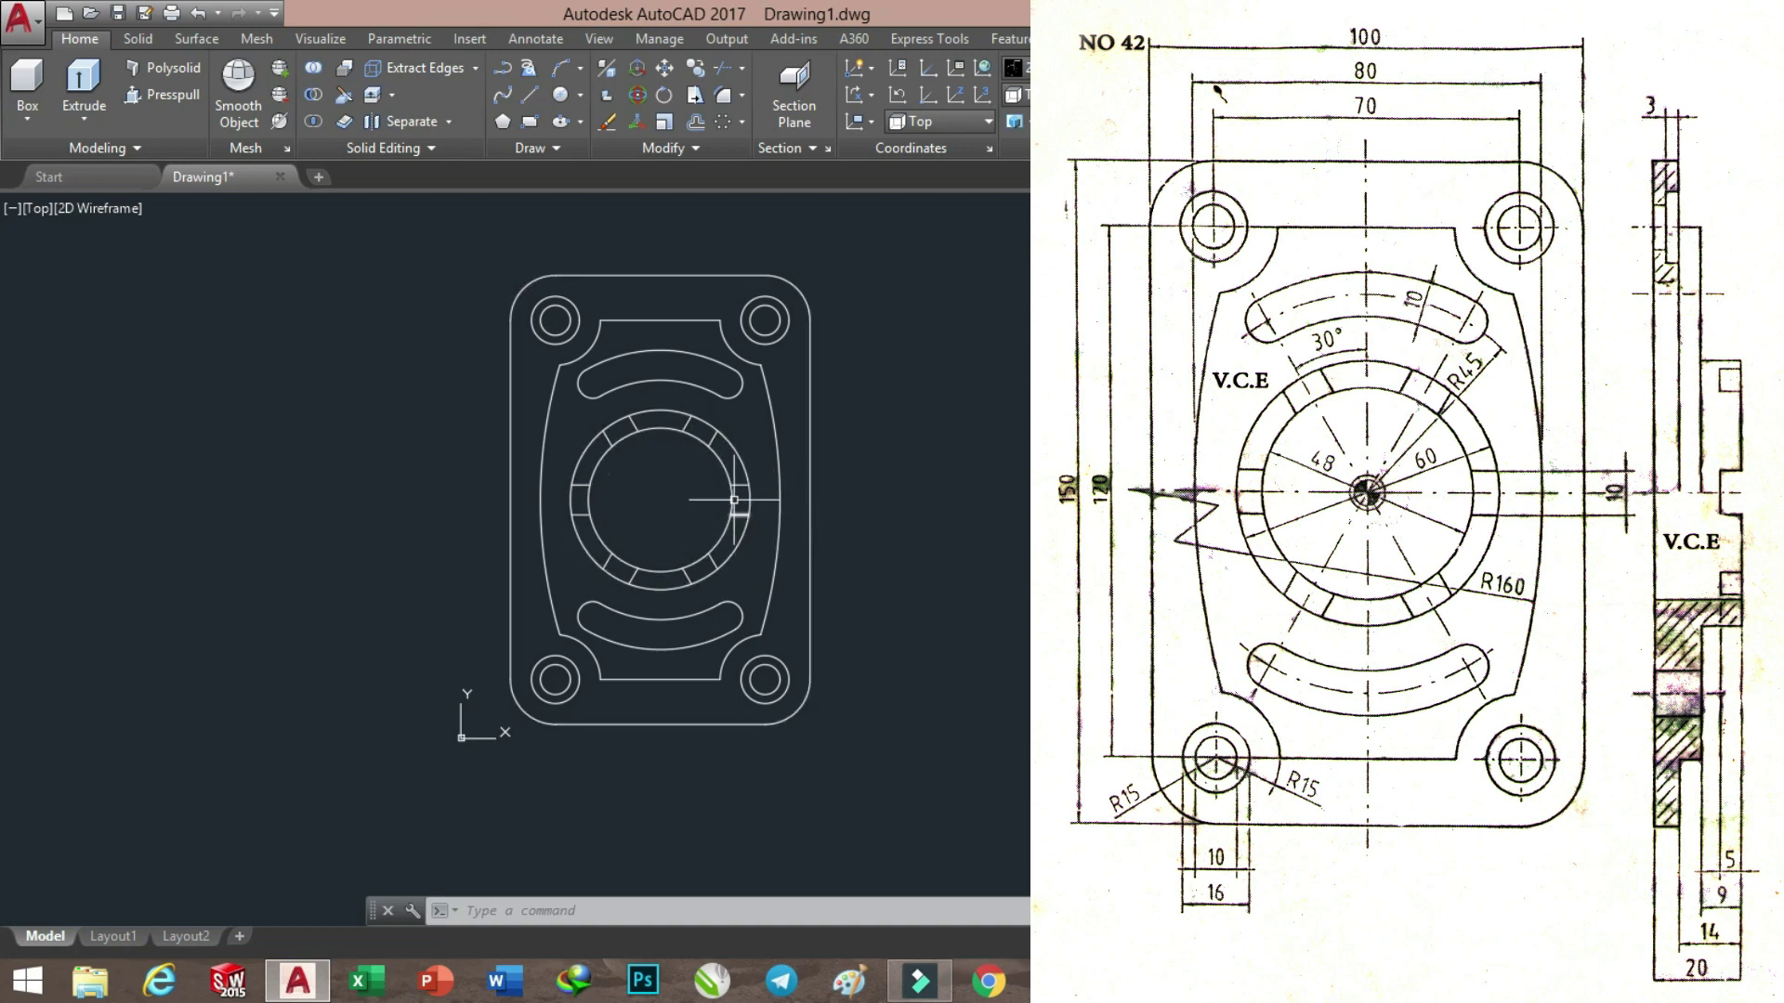
Try trimming the ring using window-selected cutting edges, then cancel the failed trim
{"action": "left_click", "coordinate": [723, 68]}
{"action": "key", "text": "Return"}
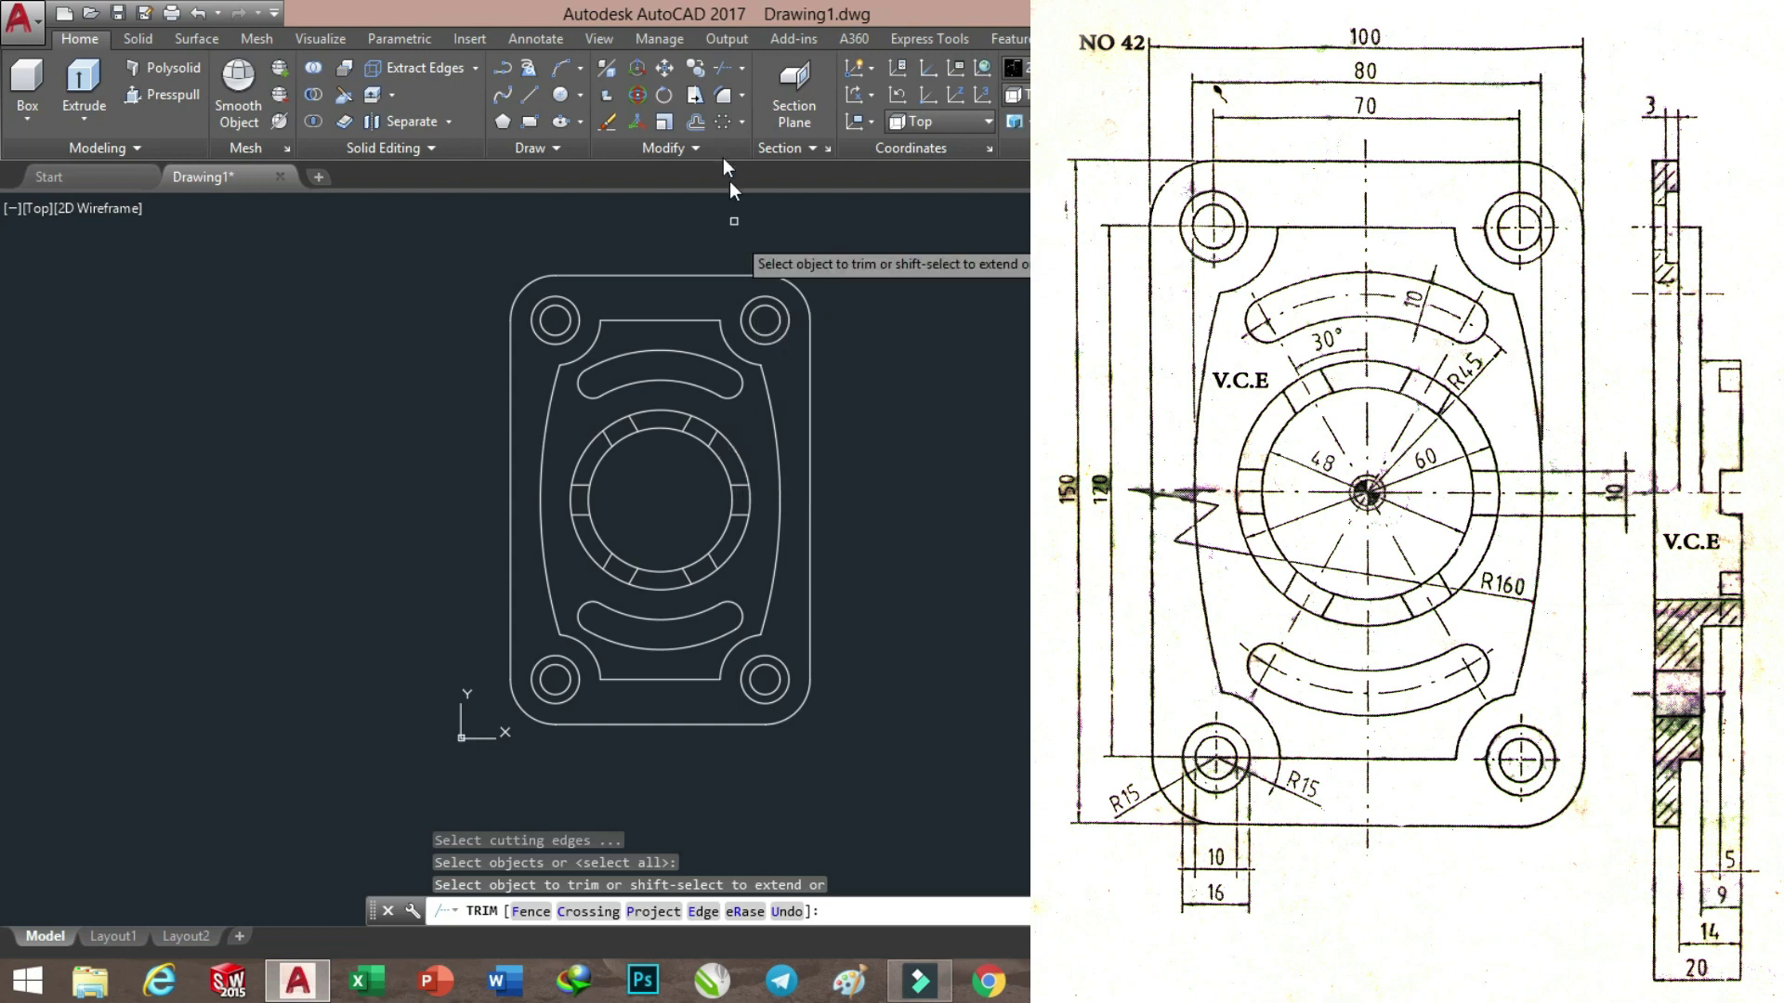
{"action": "left_click", "coordinate": [748, 73]}
{"action": "left_click", "coordinate": [909, 364]}
{"action": "left_click", "coordinate": [516, 608]}
{"action": "key", "text": "Return"}
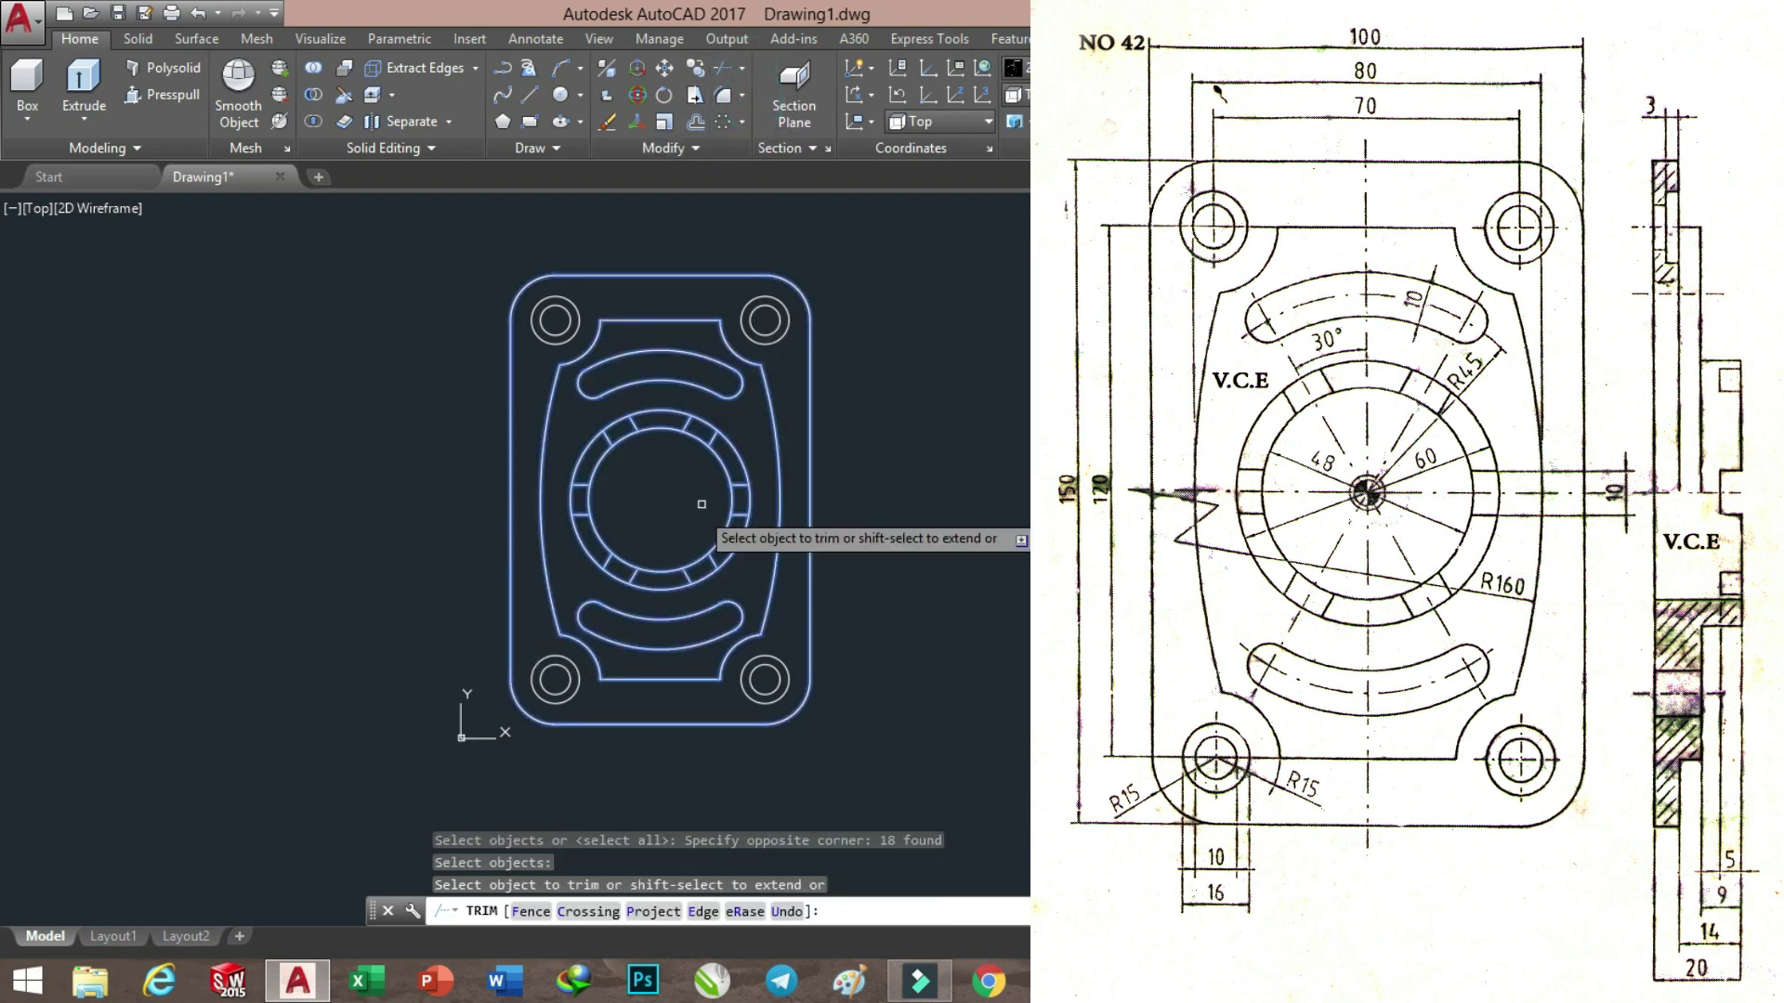
{"action": "right_click", "coordinate": [909, 435]}
{"action": "left_click", "coordinate": [962, 471]}
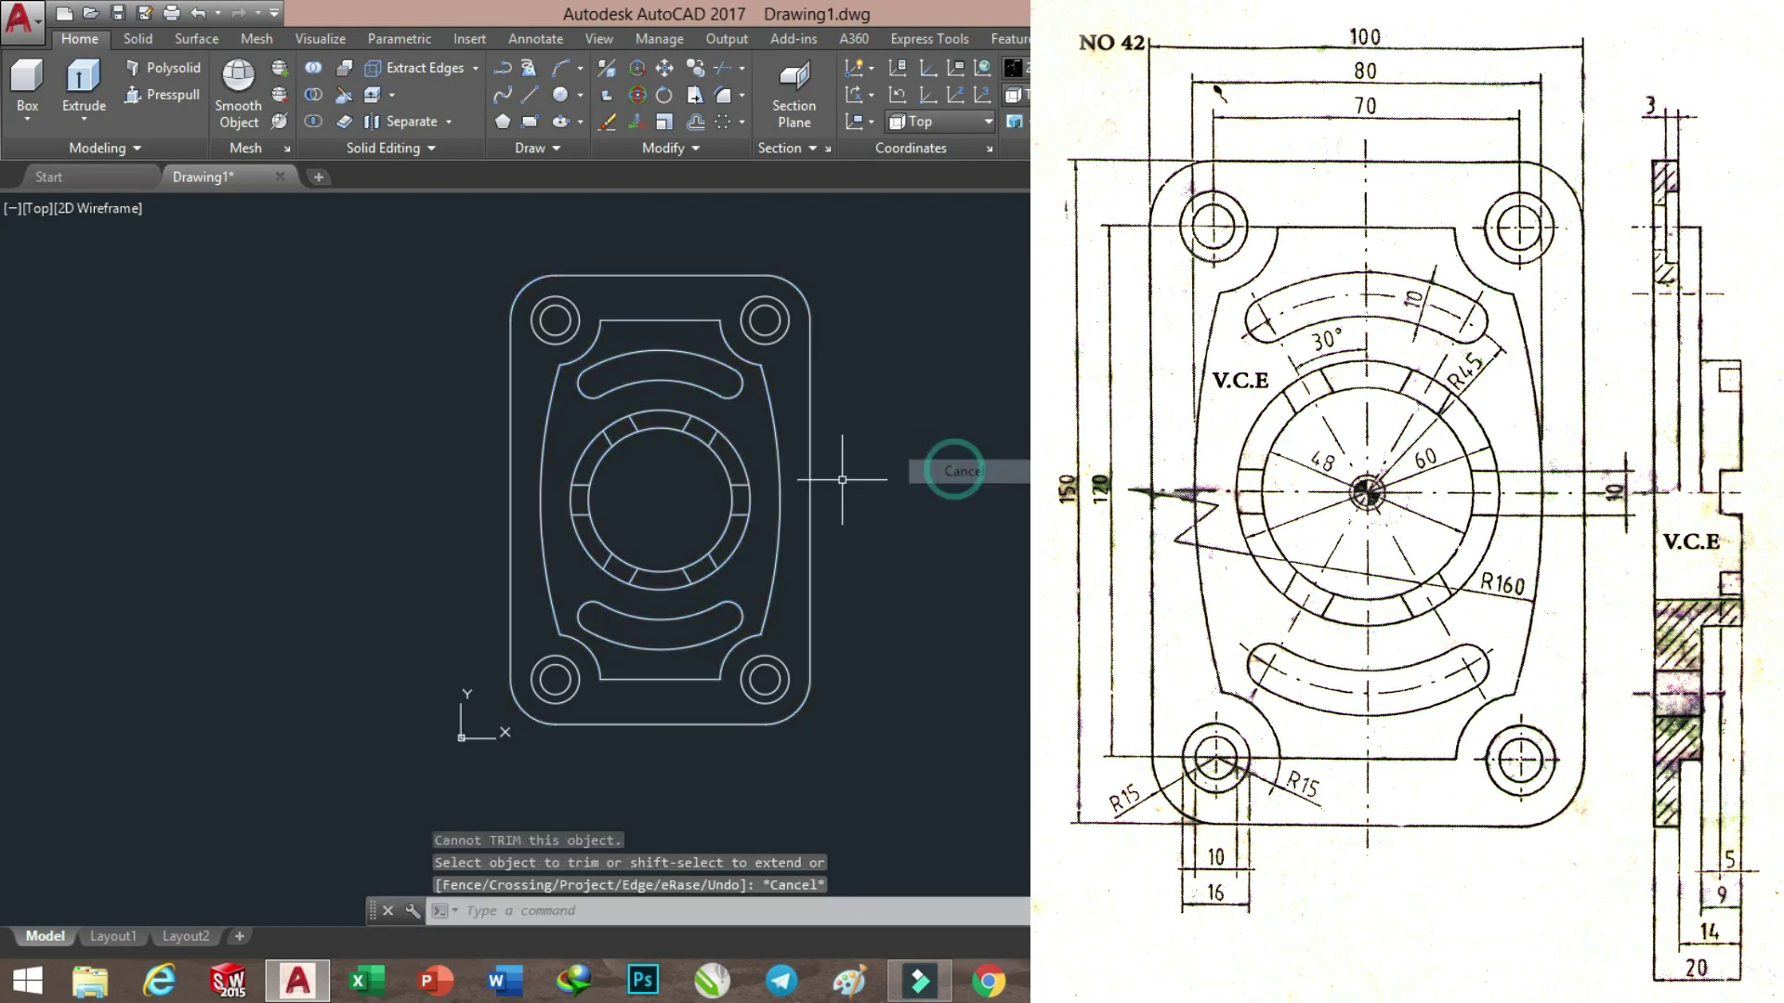
Explode the ring and its notches
{"action": "left_click", "coordinate": [753, 410]}
{"action": "left_click", "coordinate": [583, 586]}
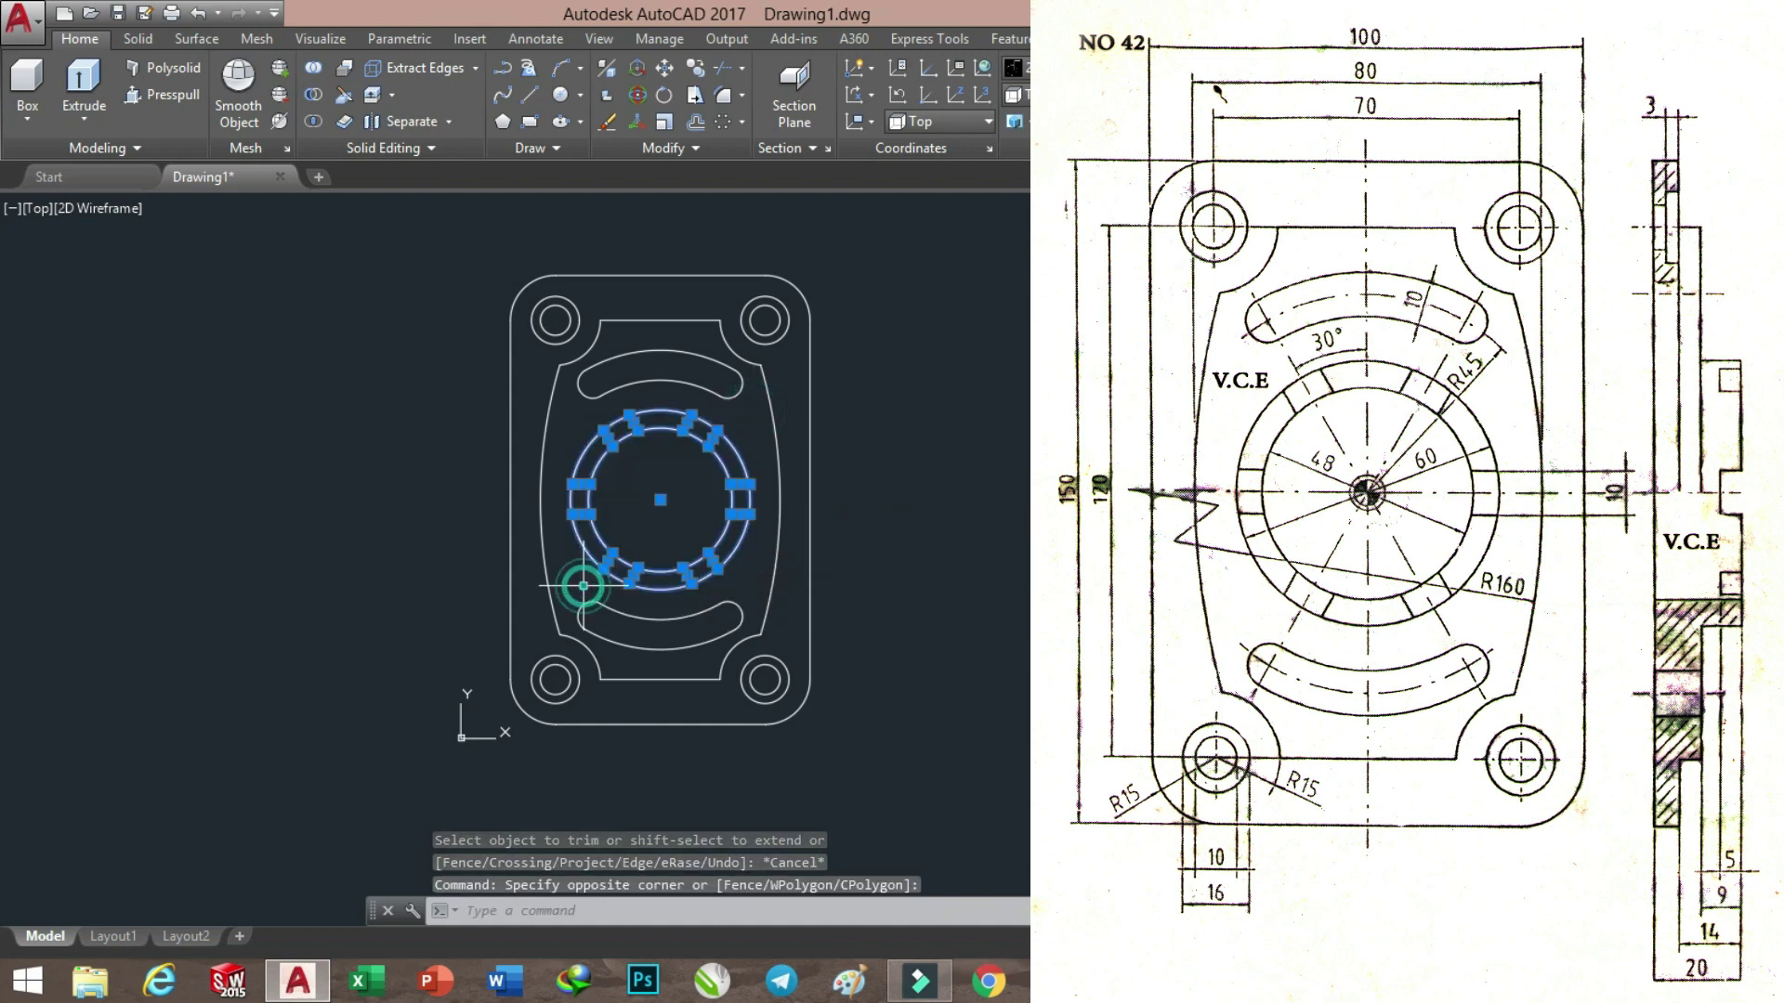
{"action": "left_click", "coordinate": [695, 149]}
{"action": "left_click", "coordinate": [664, 176]}
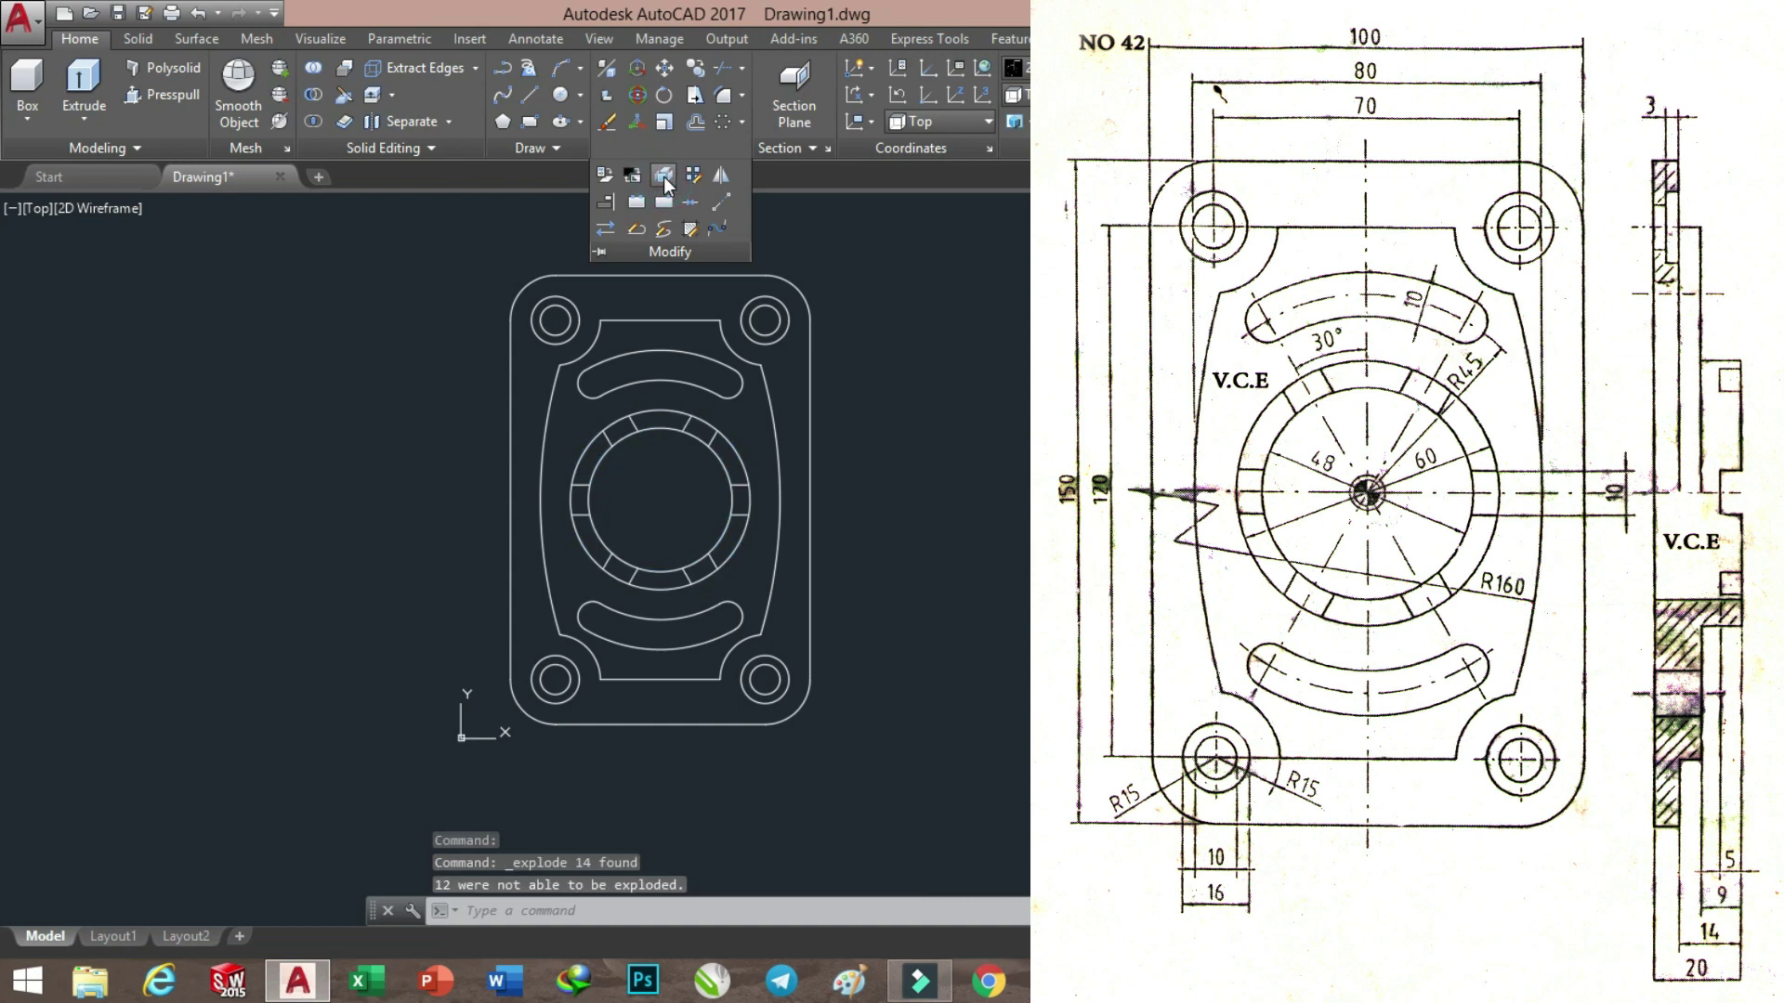
Trim away the six ring arcs between the notches, leaving six separate notch blocks
{"action": "left_click", "coordinate": [724, 89]}
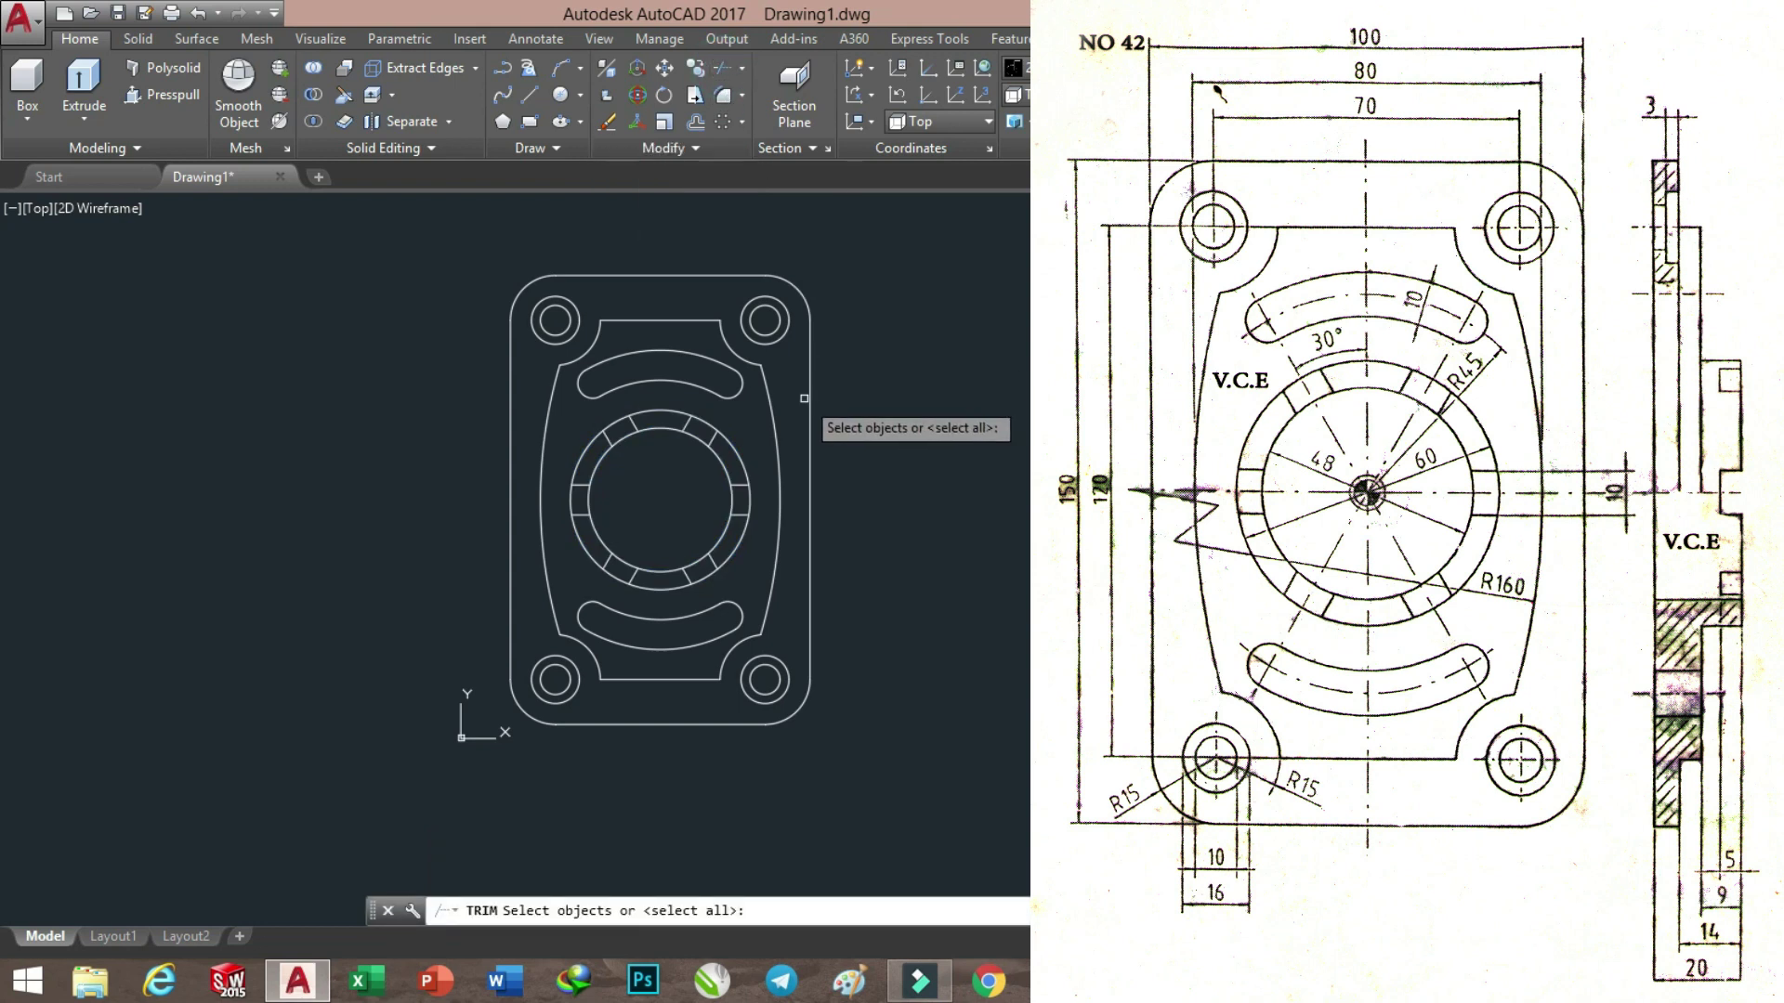
{"action": "key", "text": "Return"}
{"action": "left_click", "coordinate": [736, 440]}
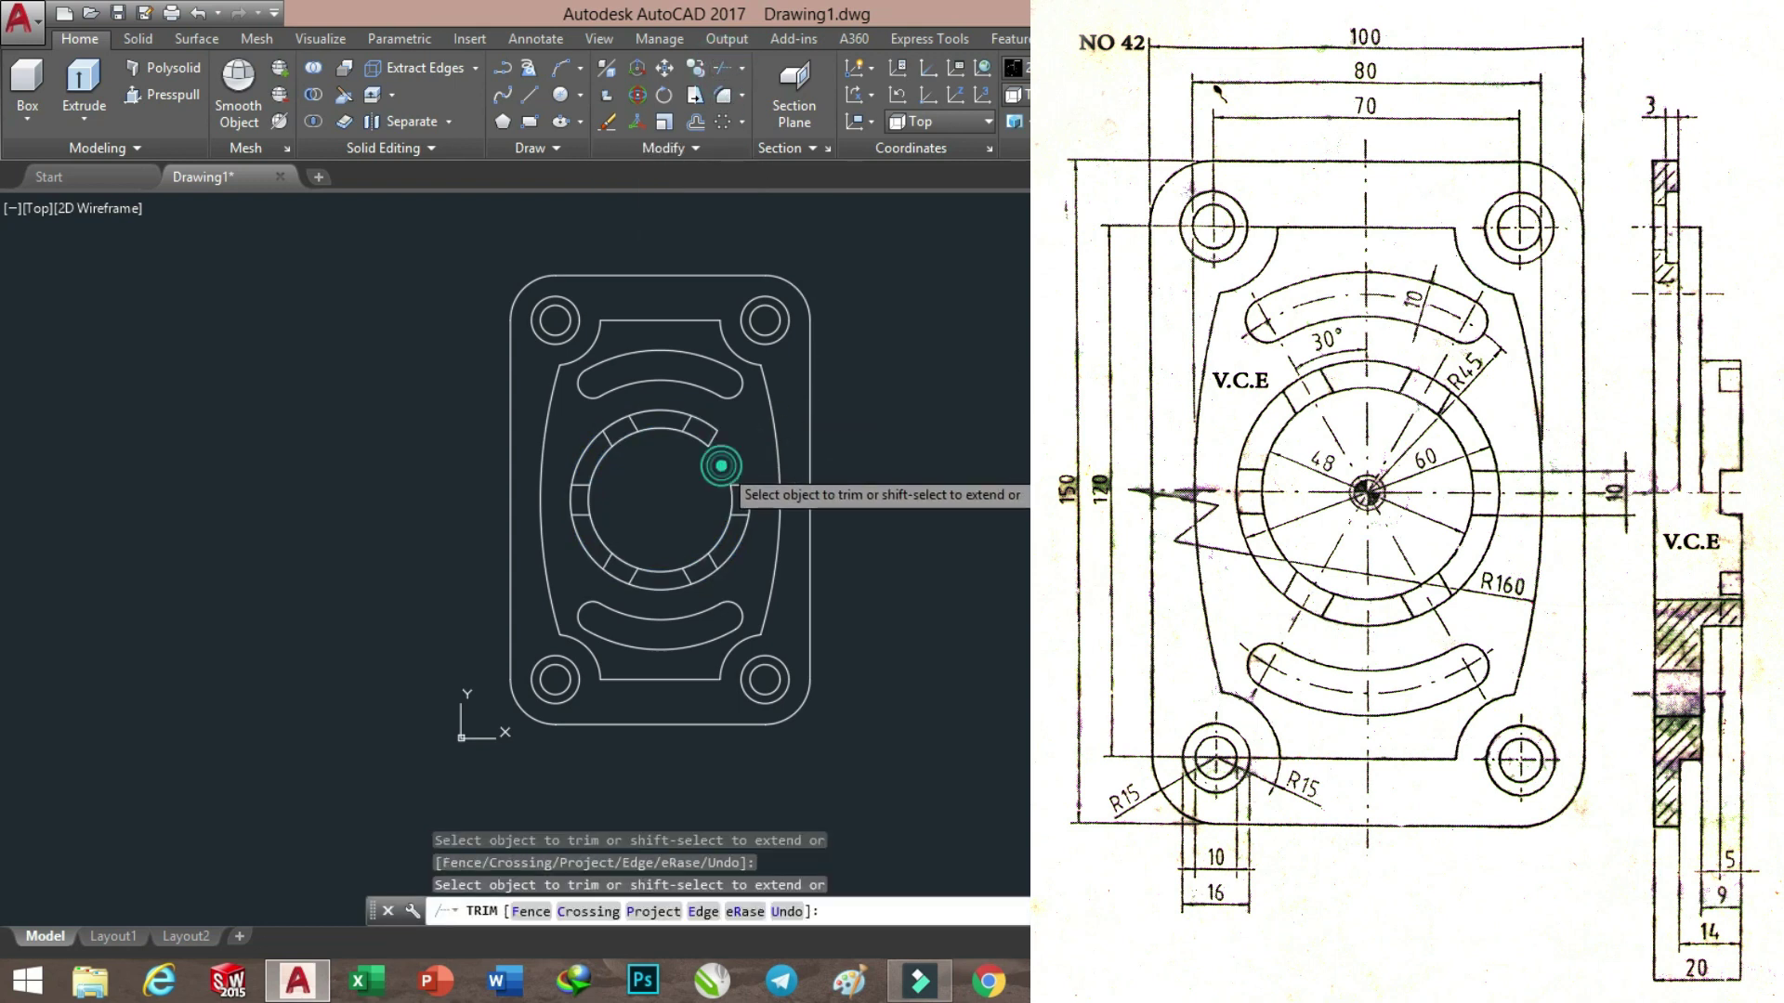
{"action": "left_click", "coordinate": [658, 410]}
{"action": "left_click", "coordinate": [660, 429]}
{"action": "left_click", "coordinate": [592, 458]}
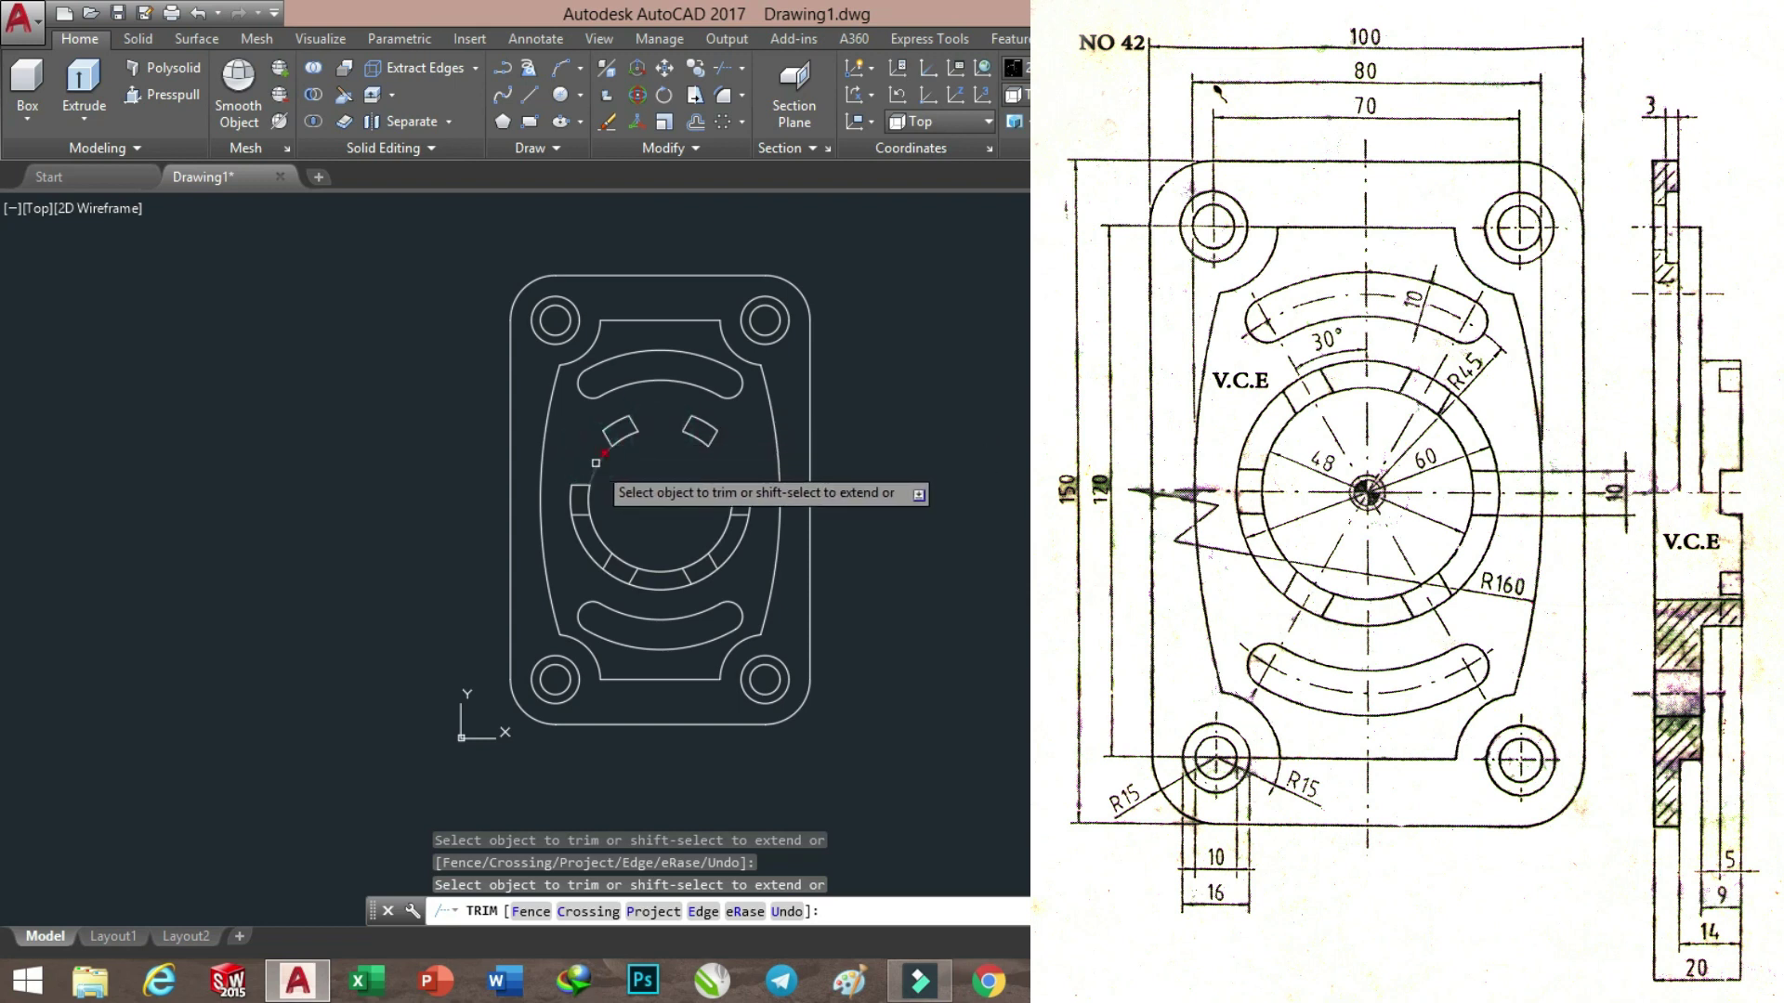
{"action": "left_click", "coordinate": [595, 536]}
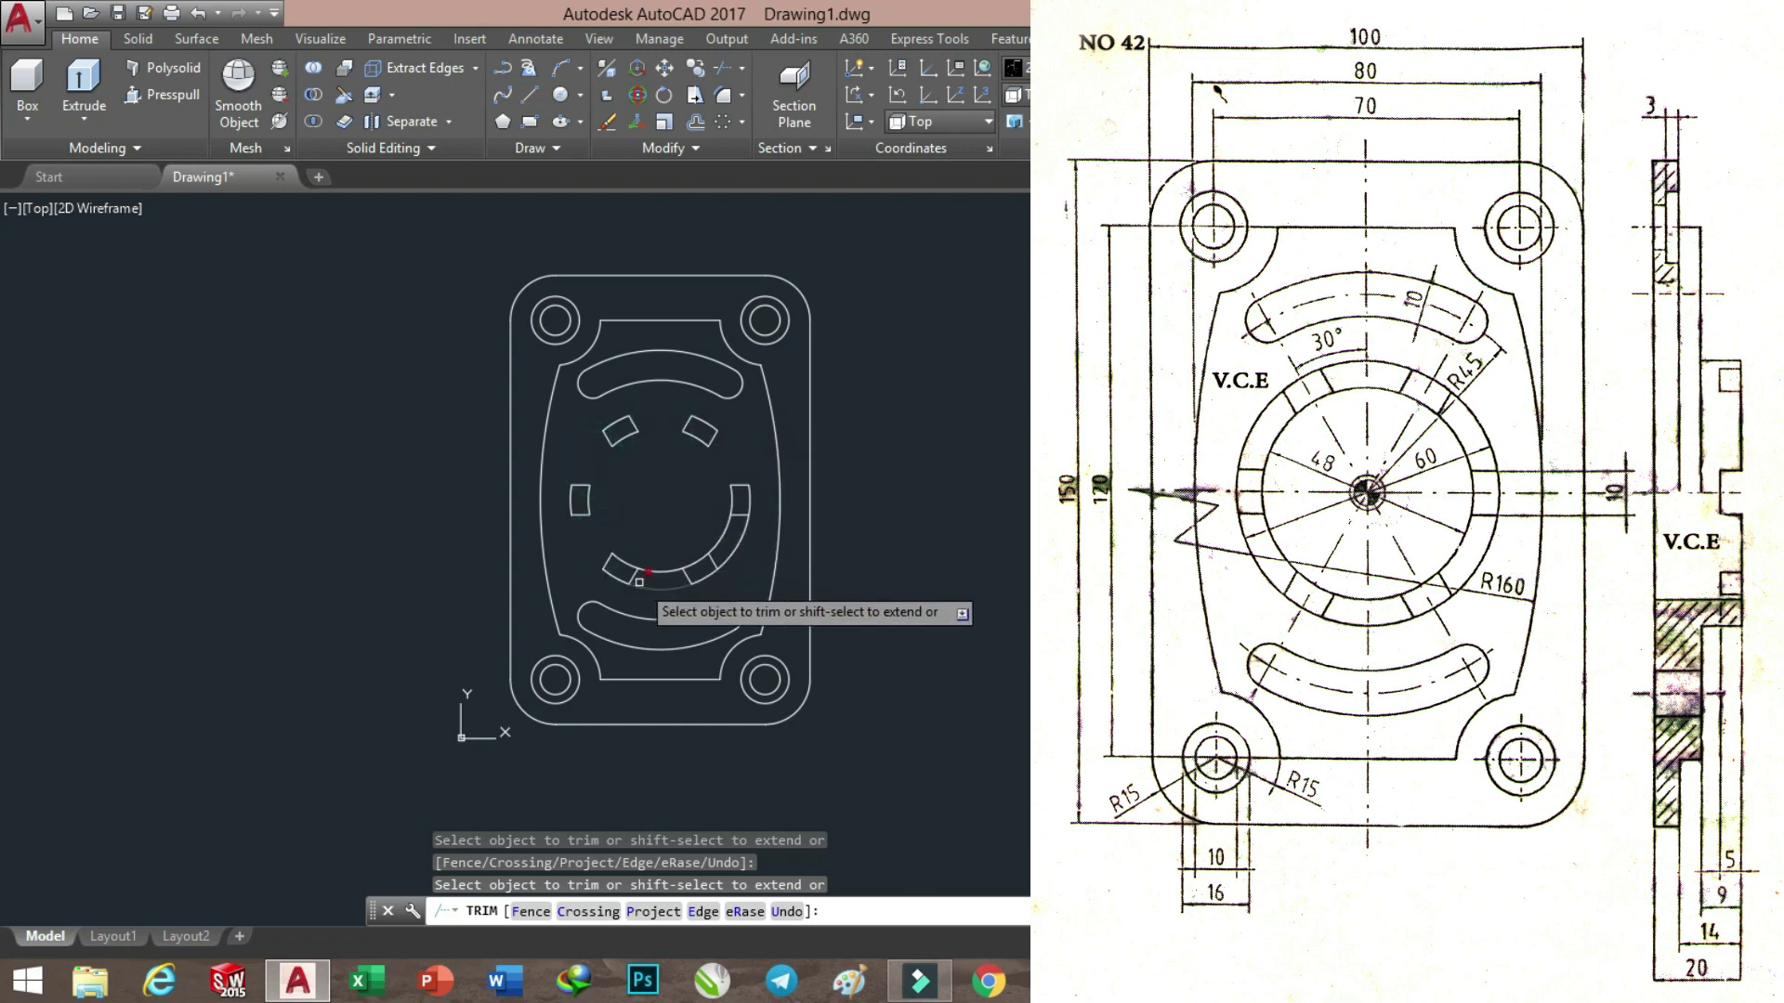
{"action": "left_click", "coordinate": [663, 578]}
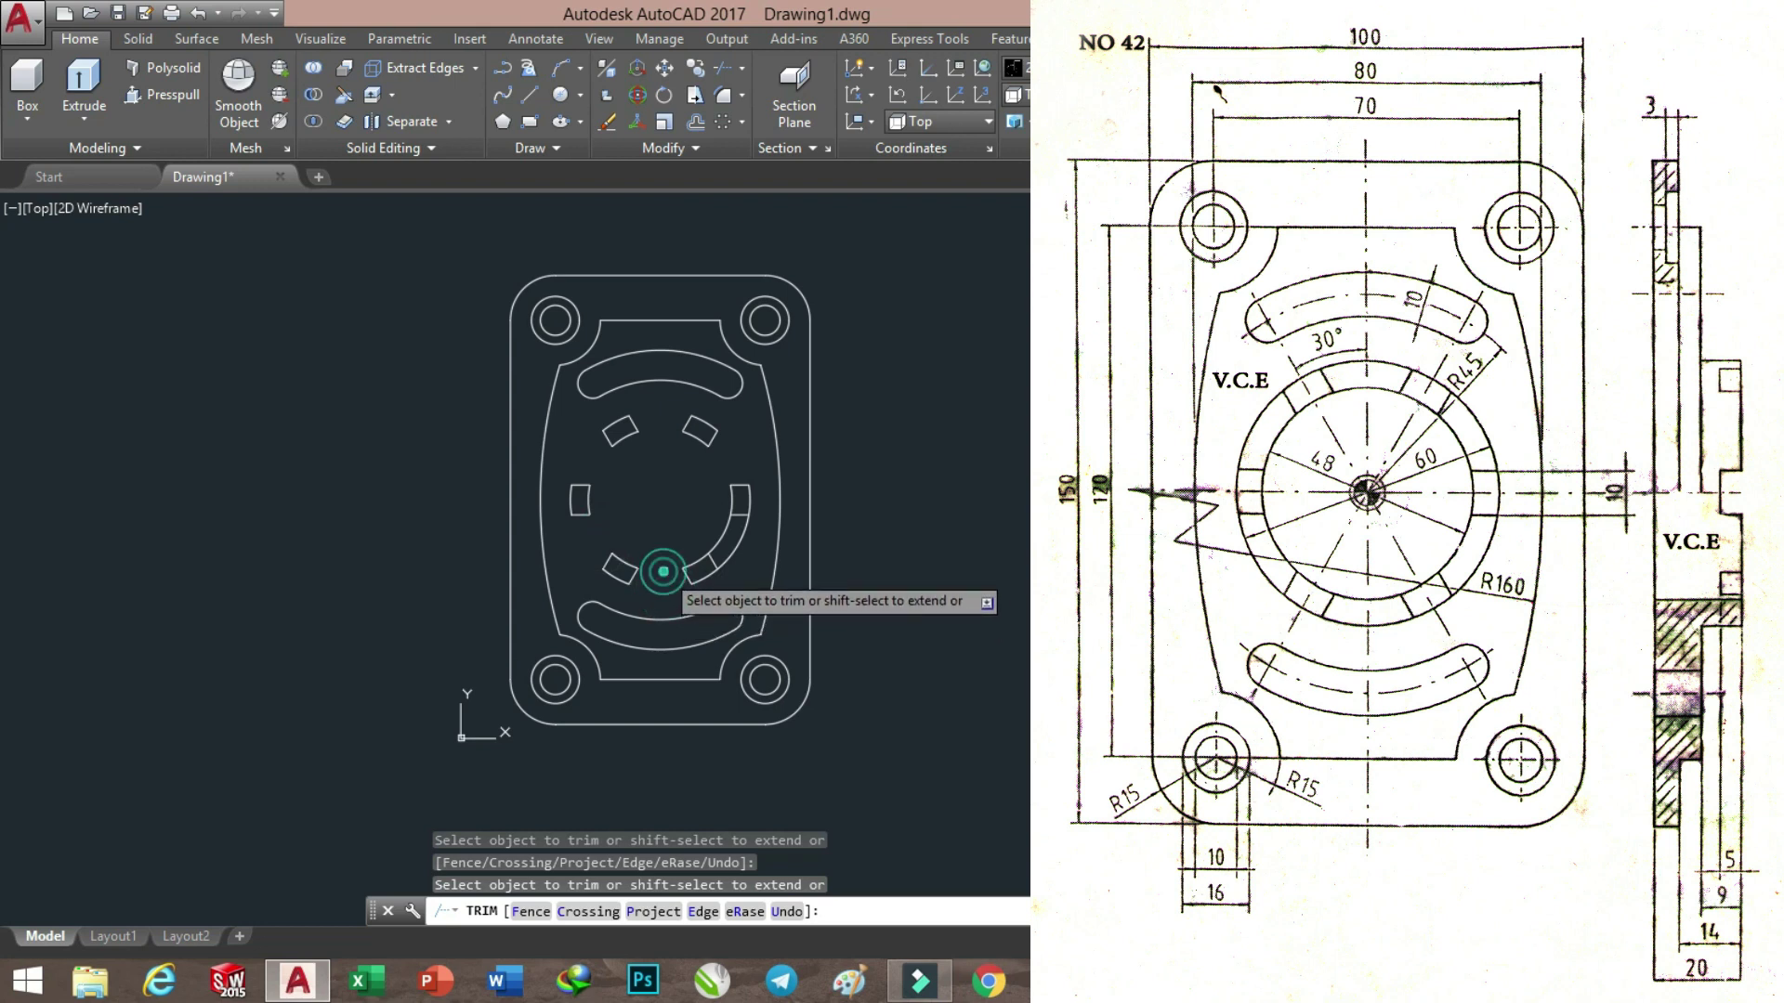
{"action": "left_click", "coordinate": [734, 537]}
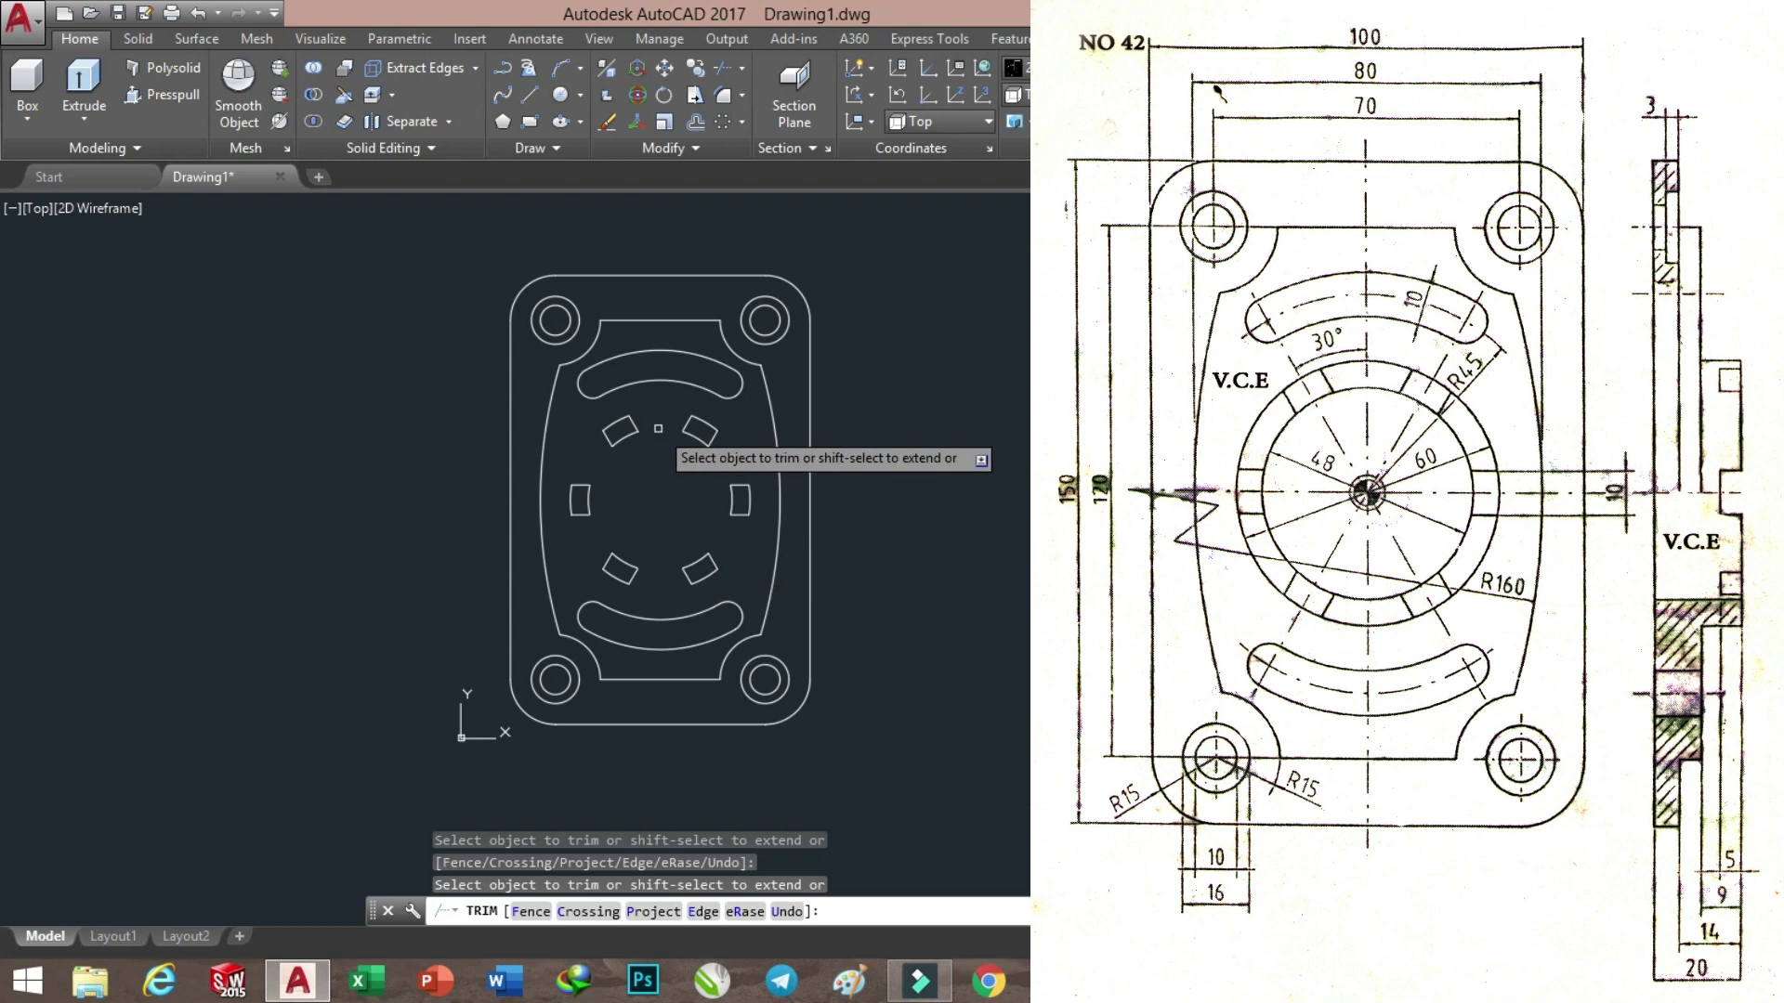
{"action": "left_click", "coordinate": [565, 149]}
Convert the six notch blocks into regions
{"action": "left_click", "coordinate": [581, 202]}
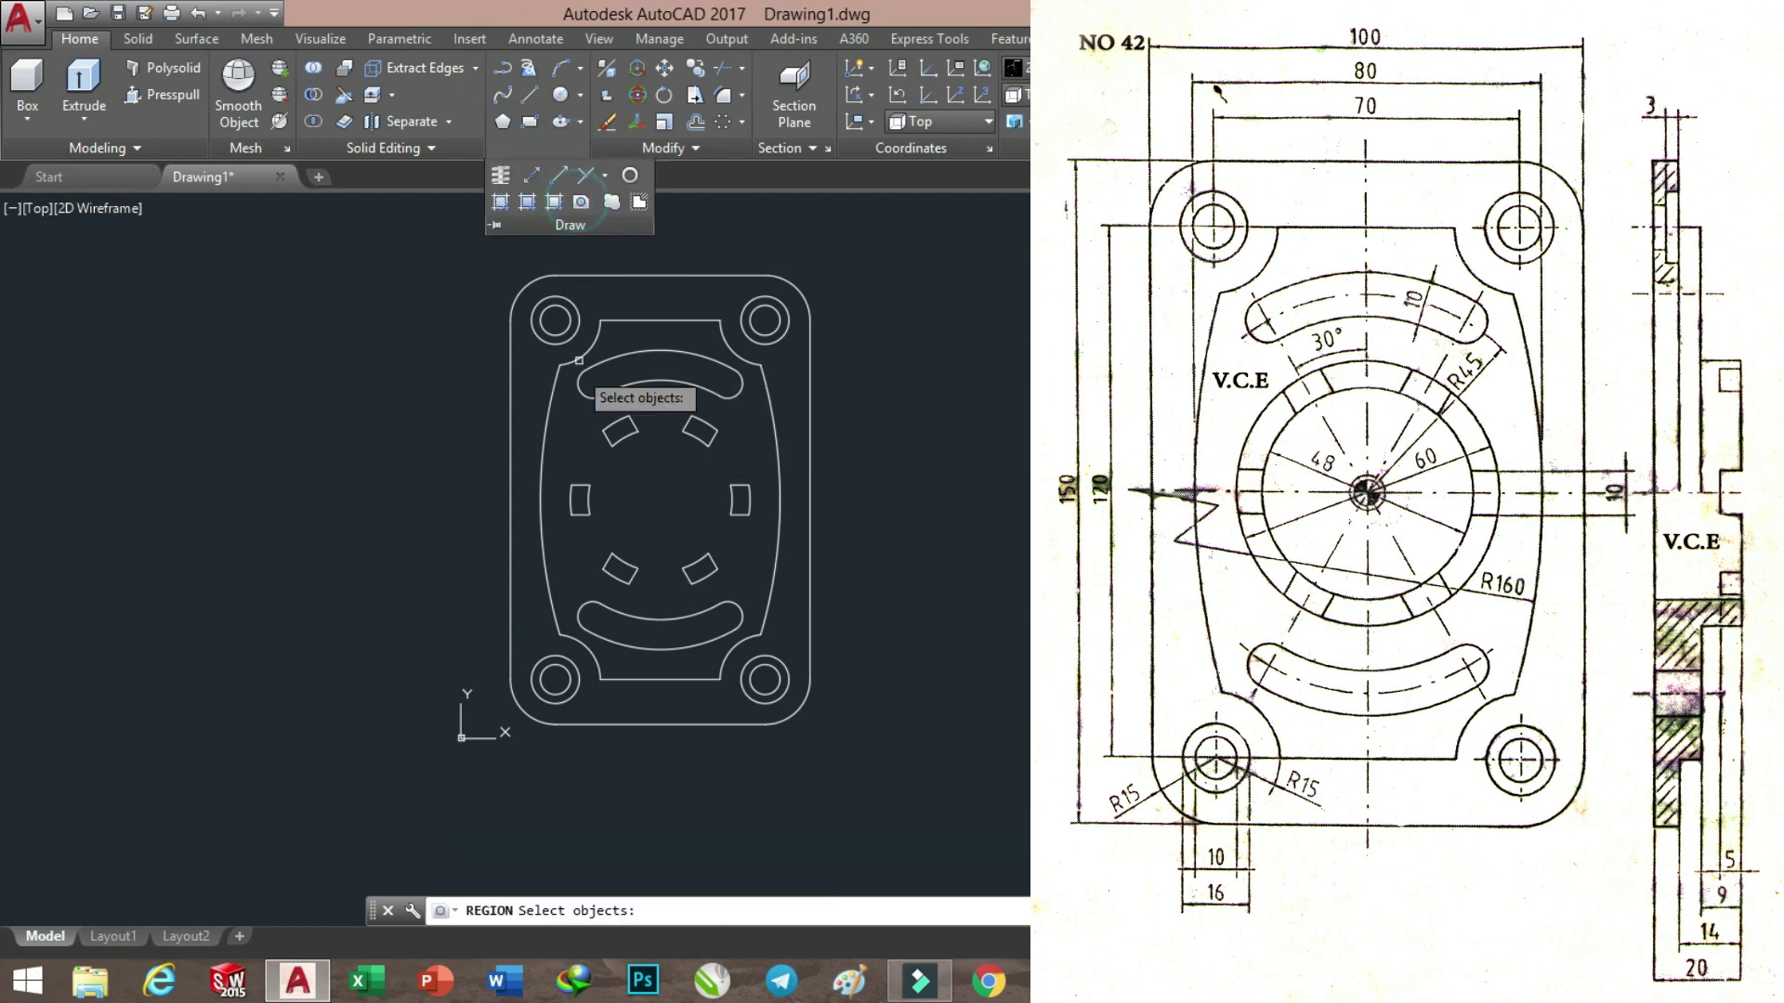
{"action": "left_click", "coordinate": [474, 391]}
{"action": "left_click", "coordinate": [780, 595]}
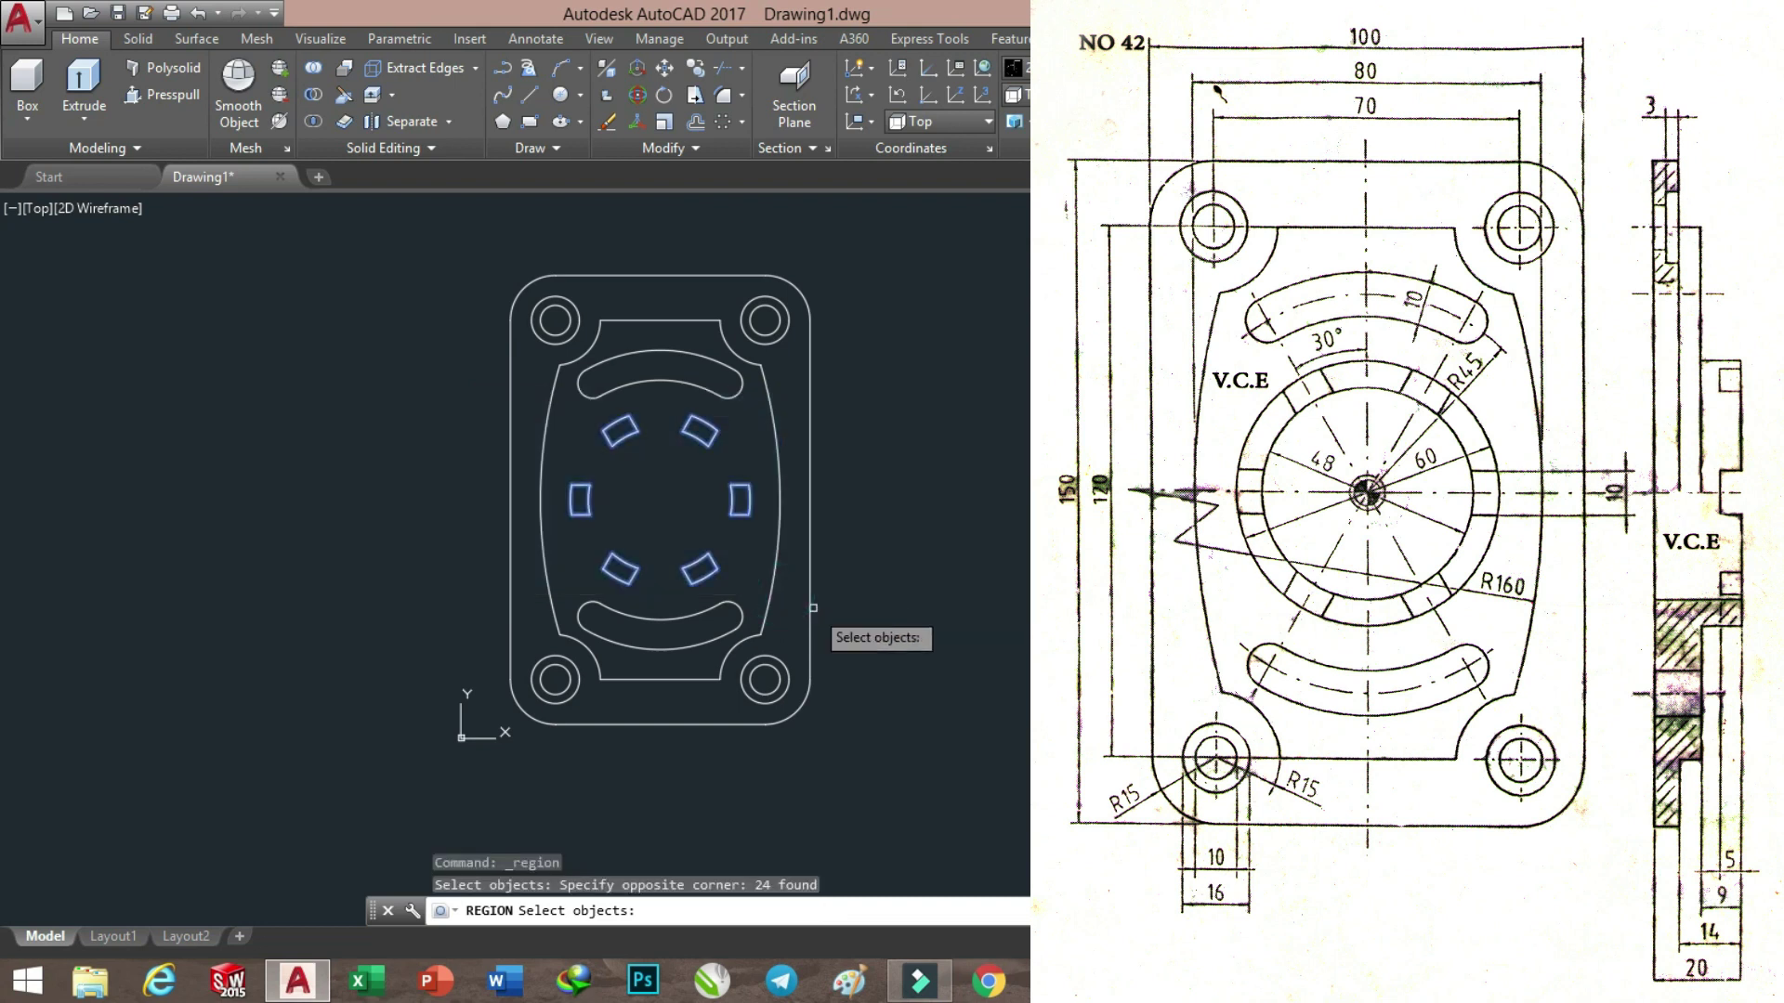
{"action": "key", "text": "Return"}
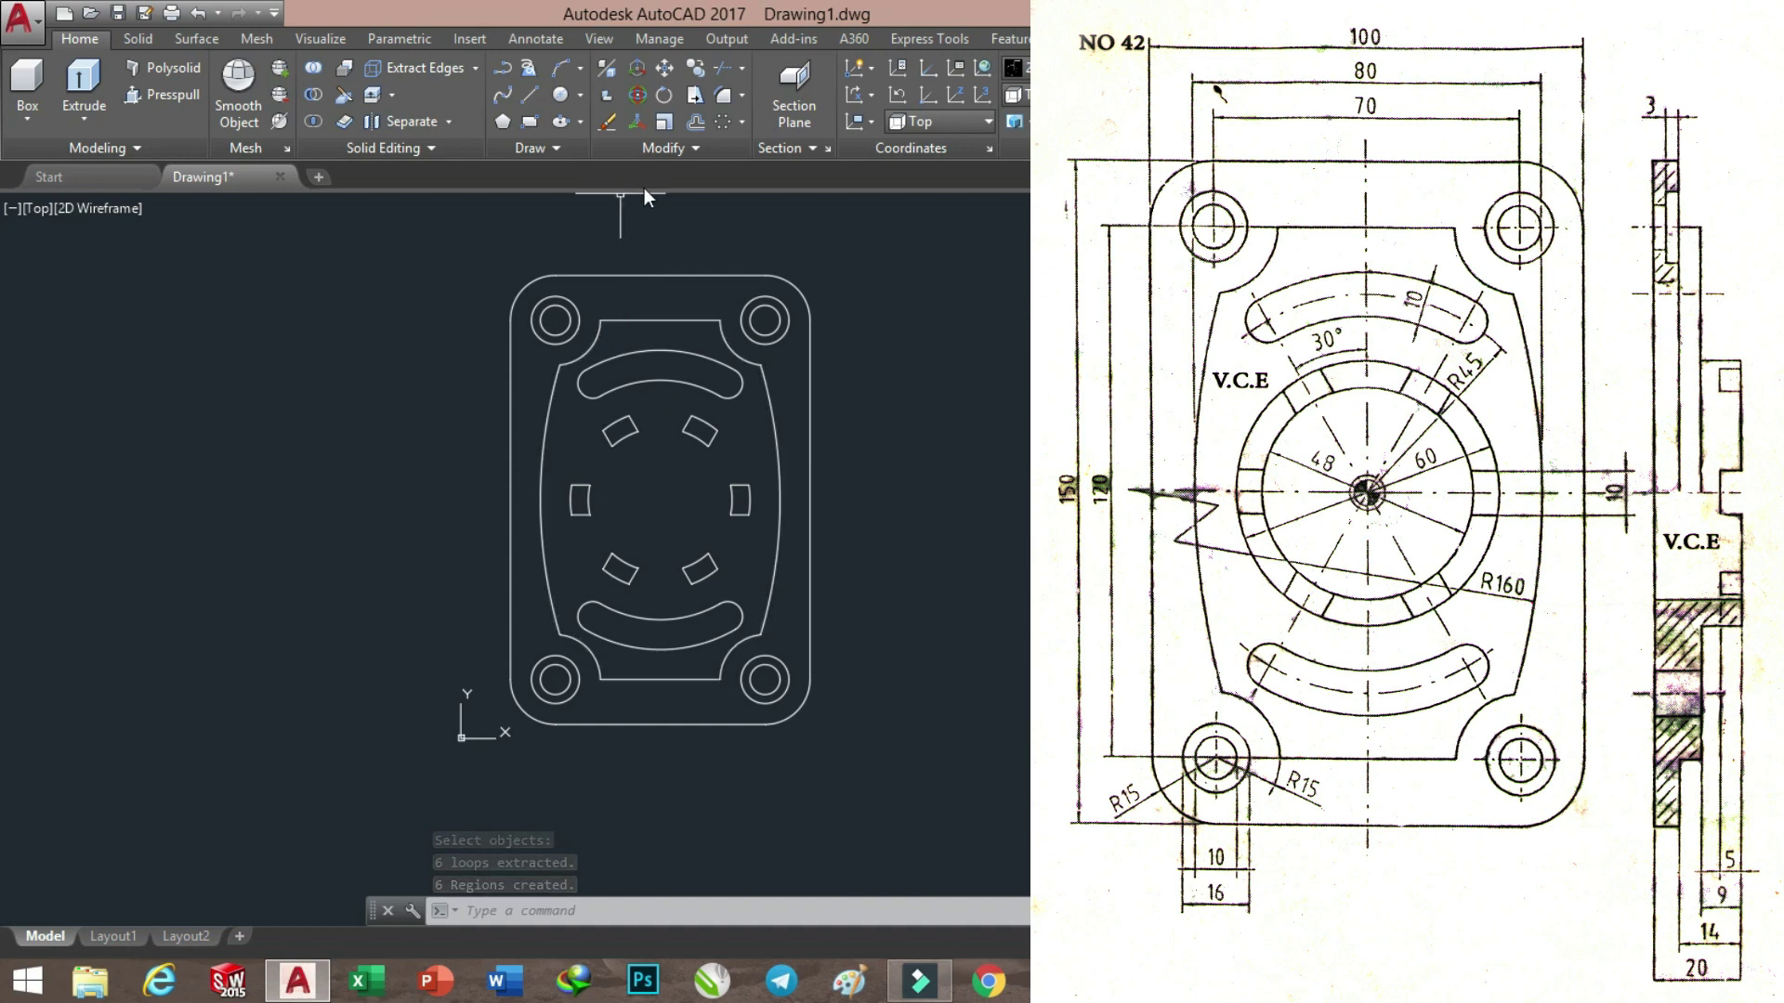
Draw concentric circles of radius 24 and 30 at the ring centre
{"action": "left_click", "coordinate": [580, 95]}
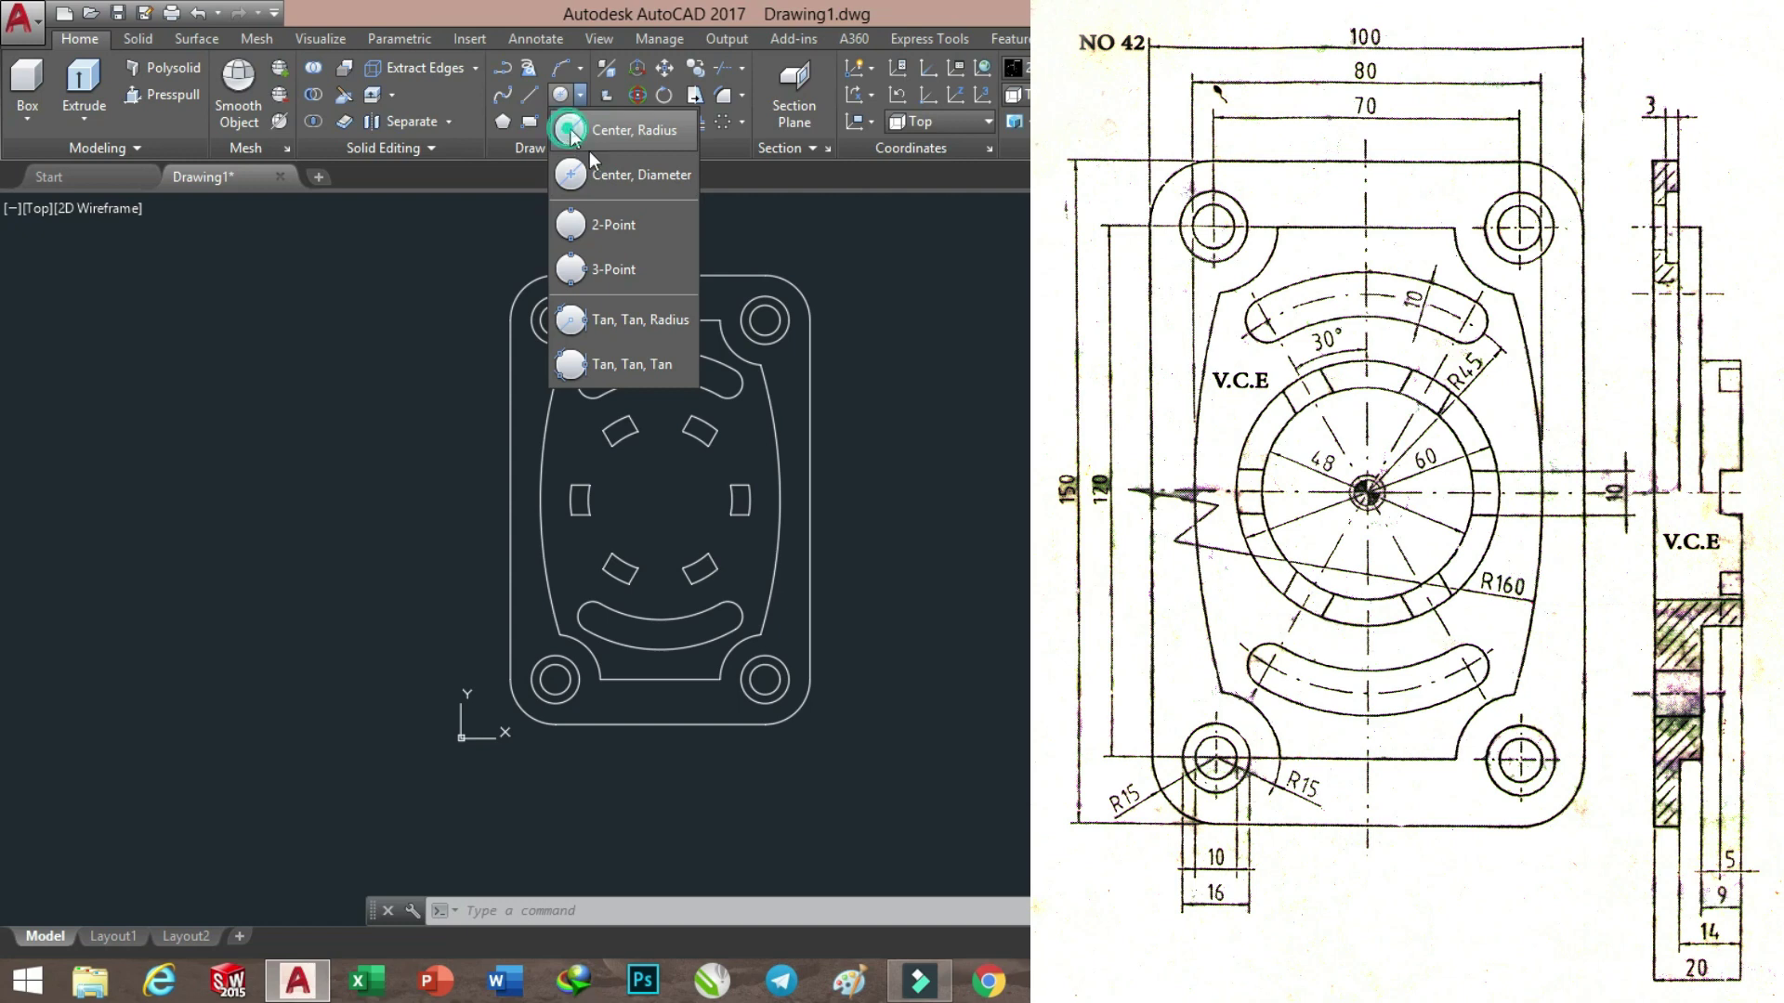
{"action": "left_click", "coordinate": [573, 131]}
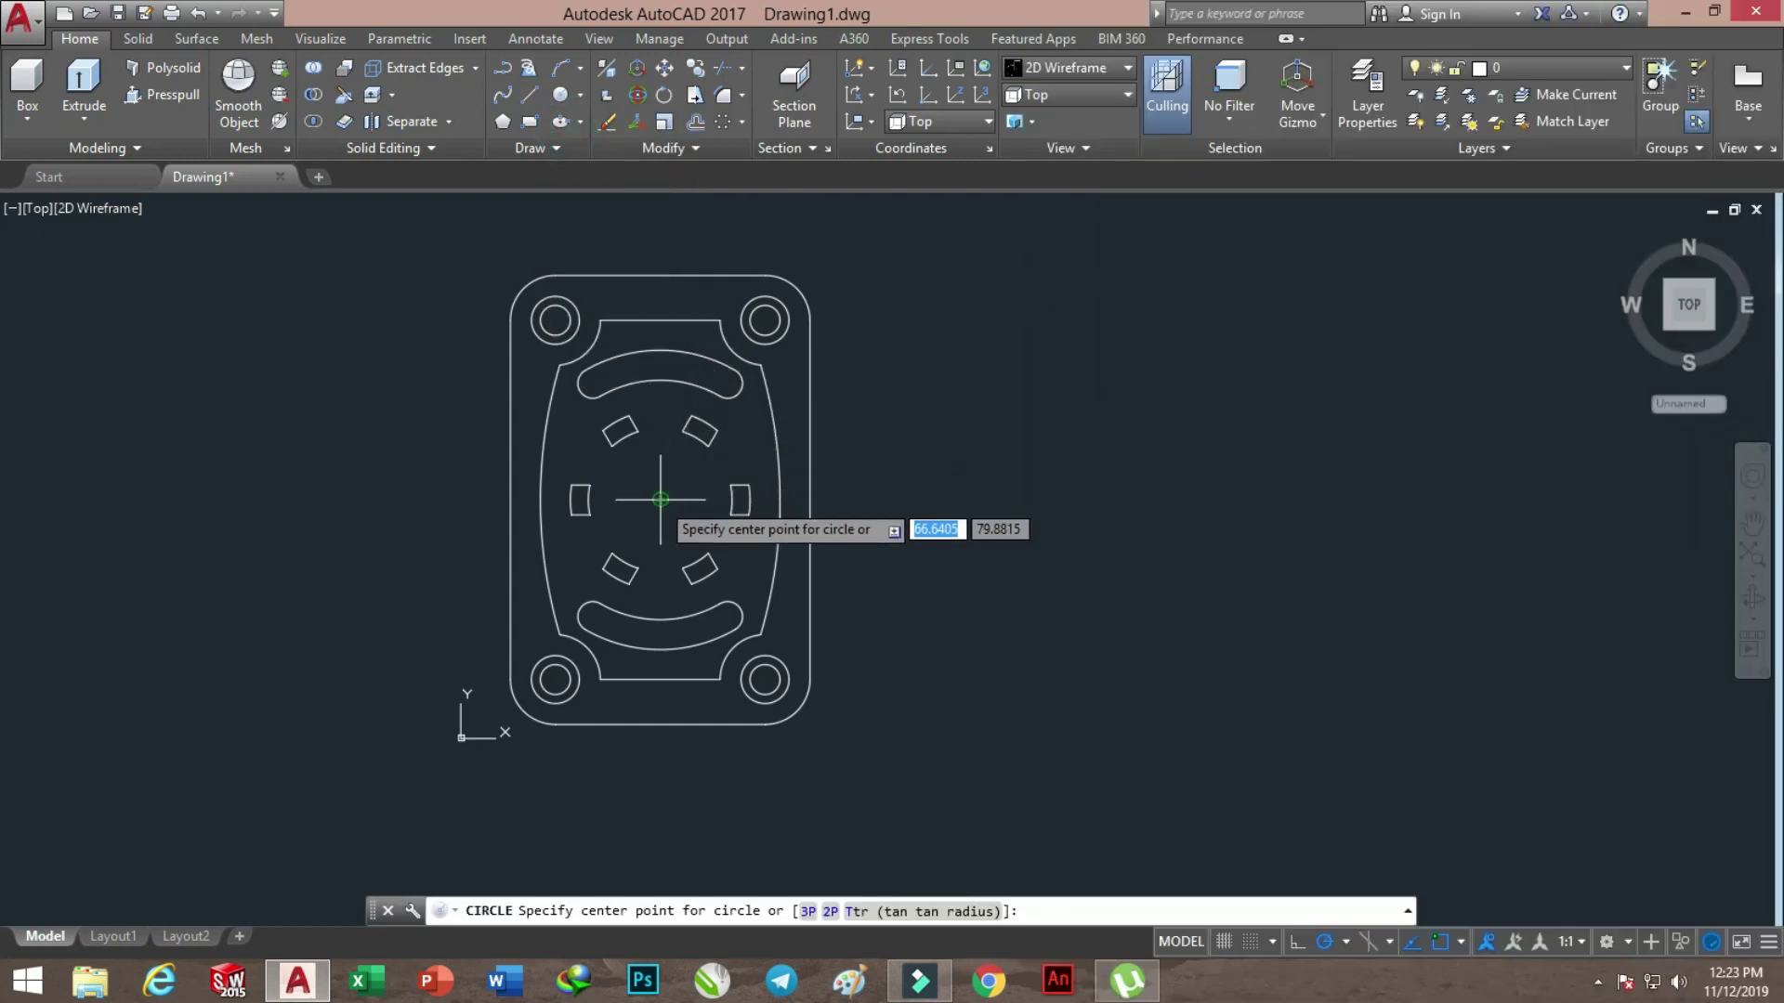
{"action": "left_click", "coordinate": [661, 500]}
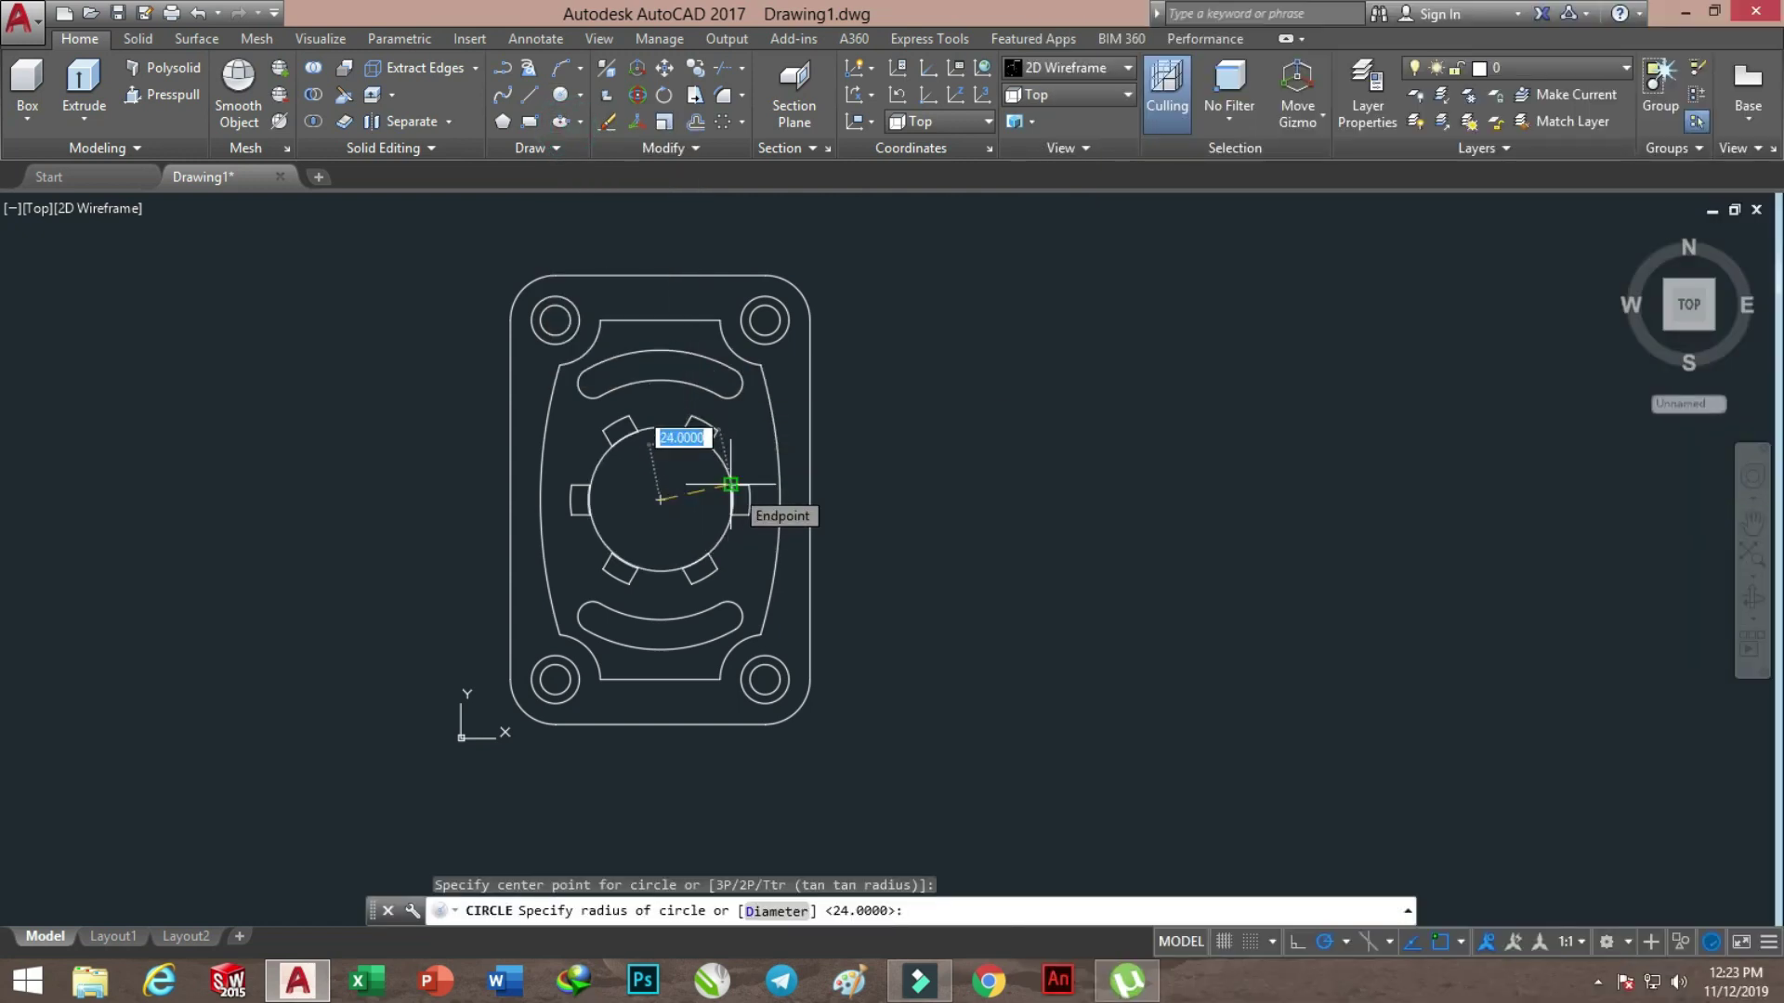
{"action": "left_click", "coordinate": [731, 484]}
{"action": "left_click", "coordinate": [561, 94]}
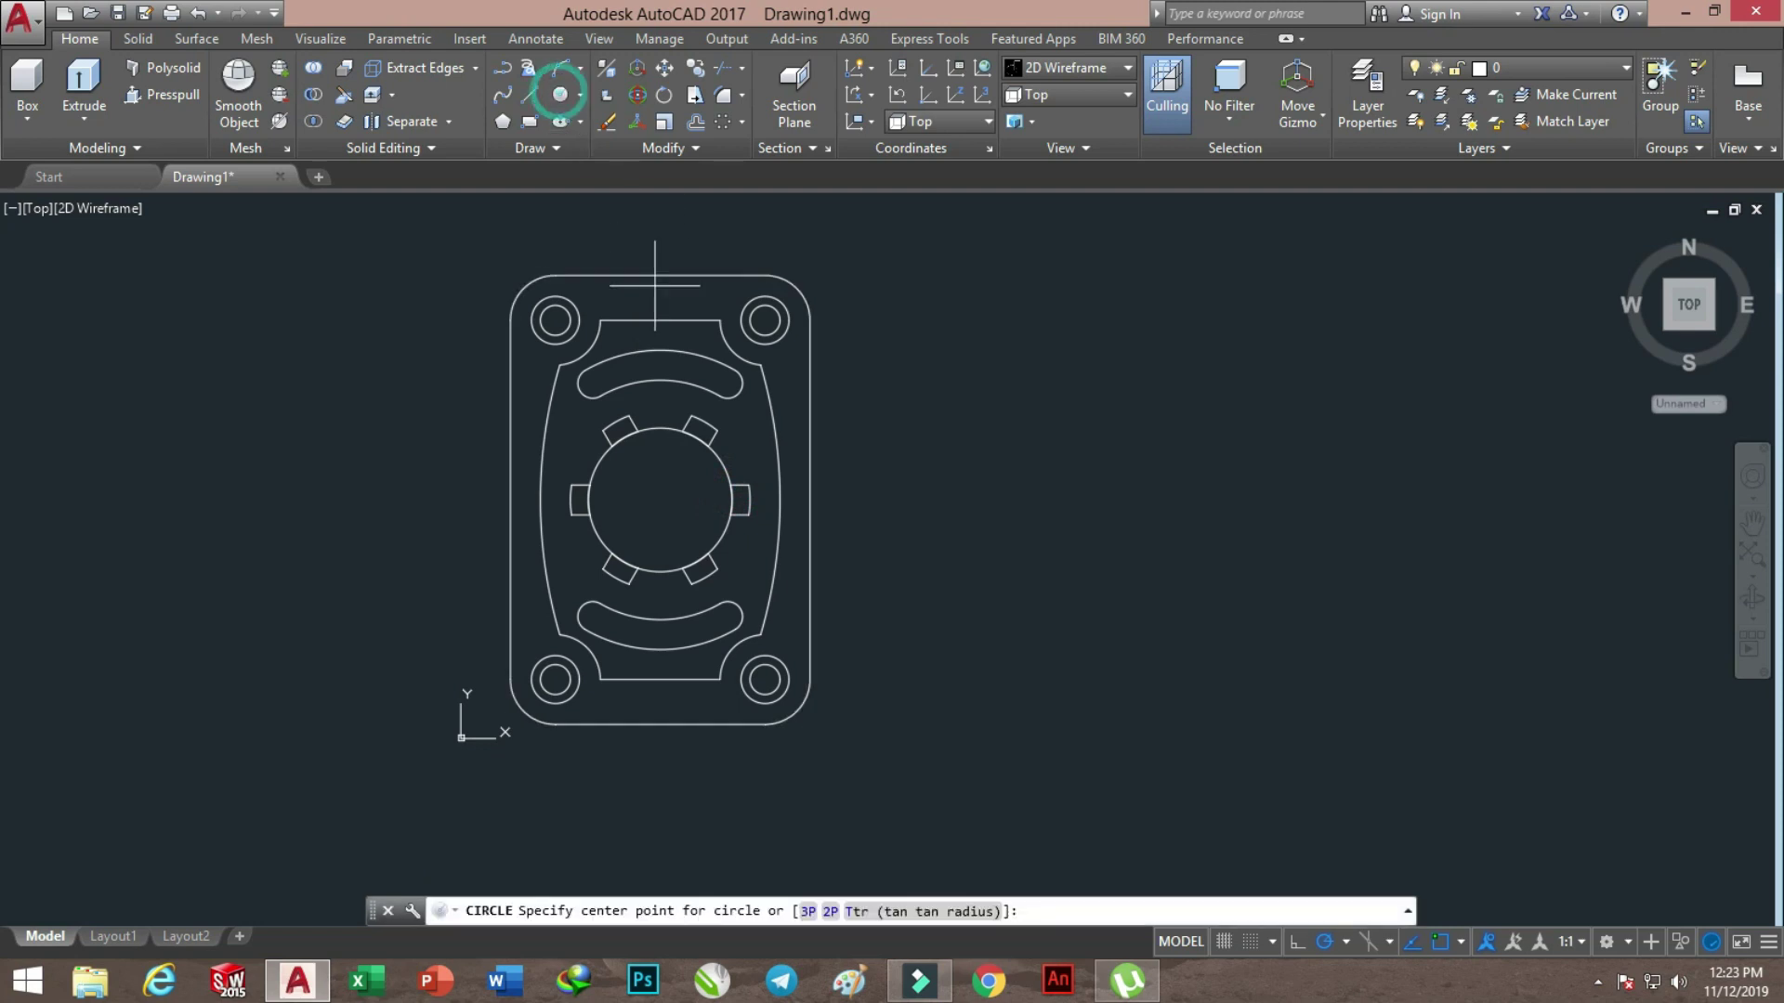
{"action": "left_click", "coordinate": [661, 500]}
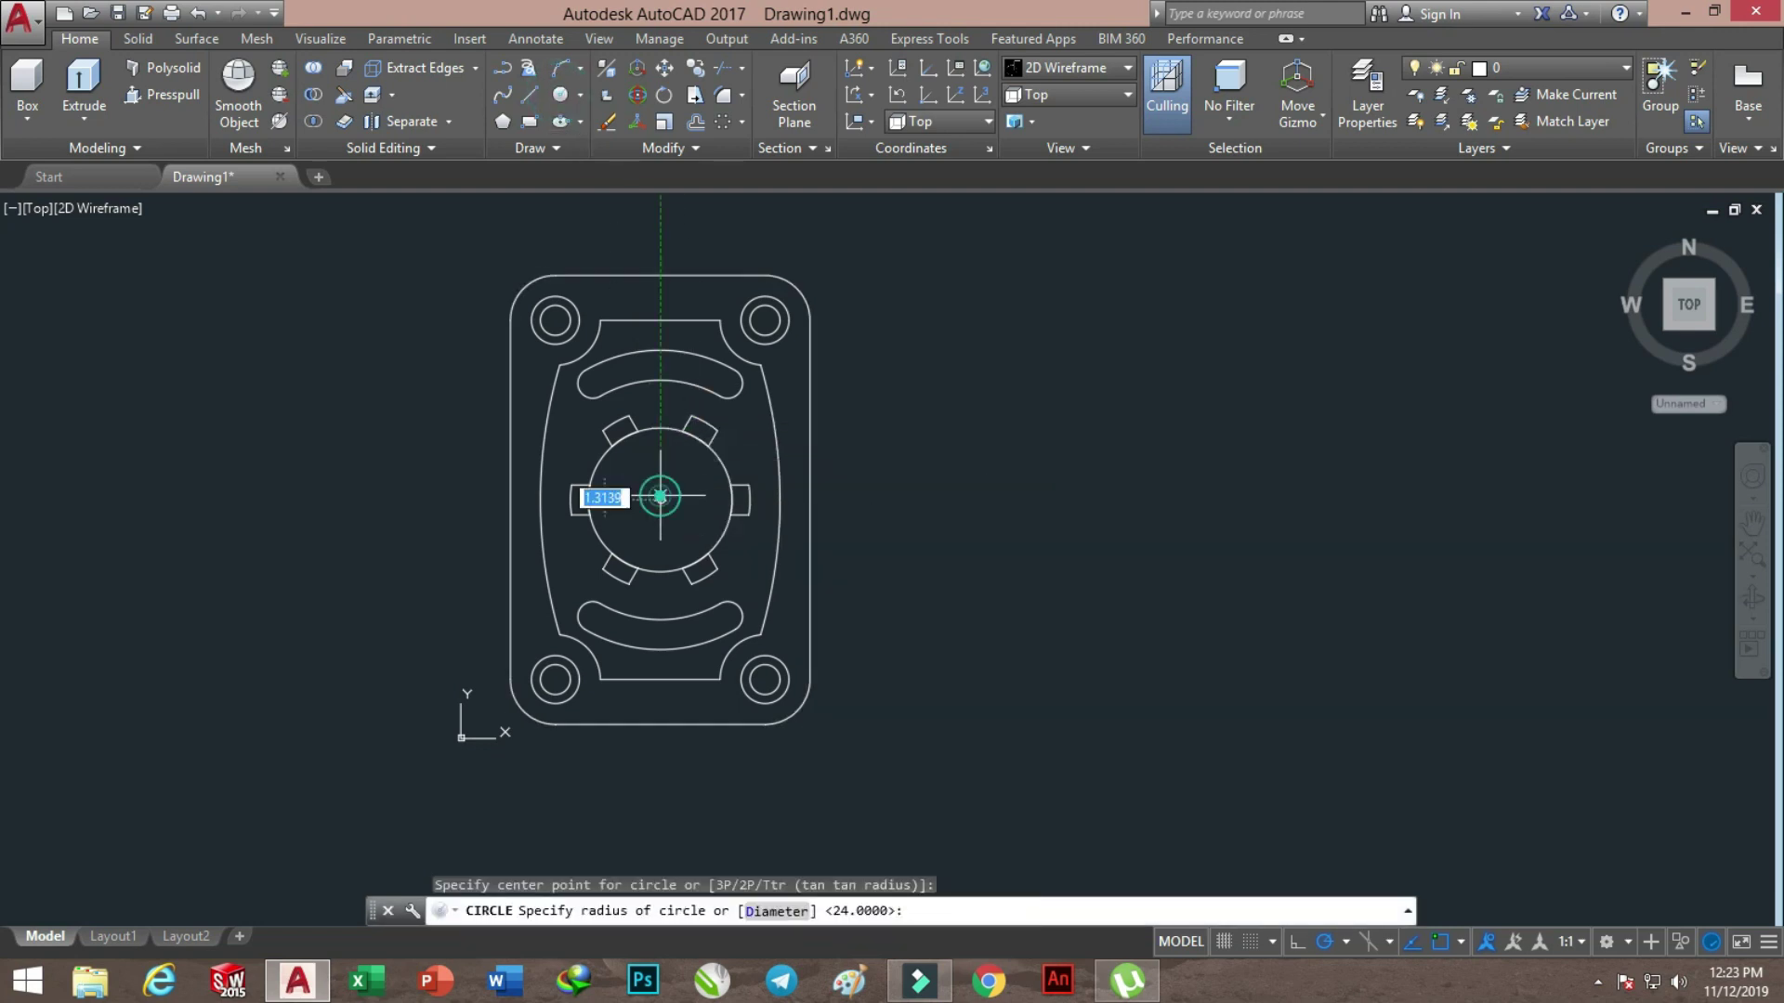
{"action": "left_click", "coordinate": [750, 499]}
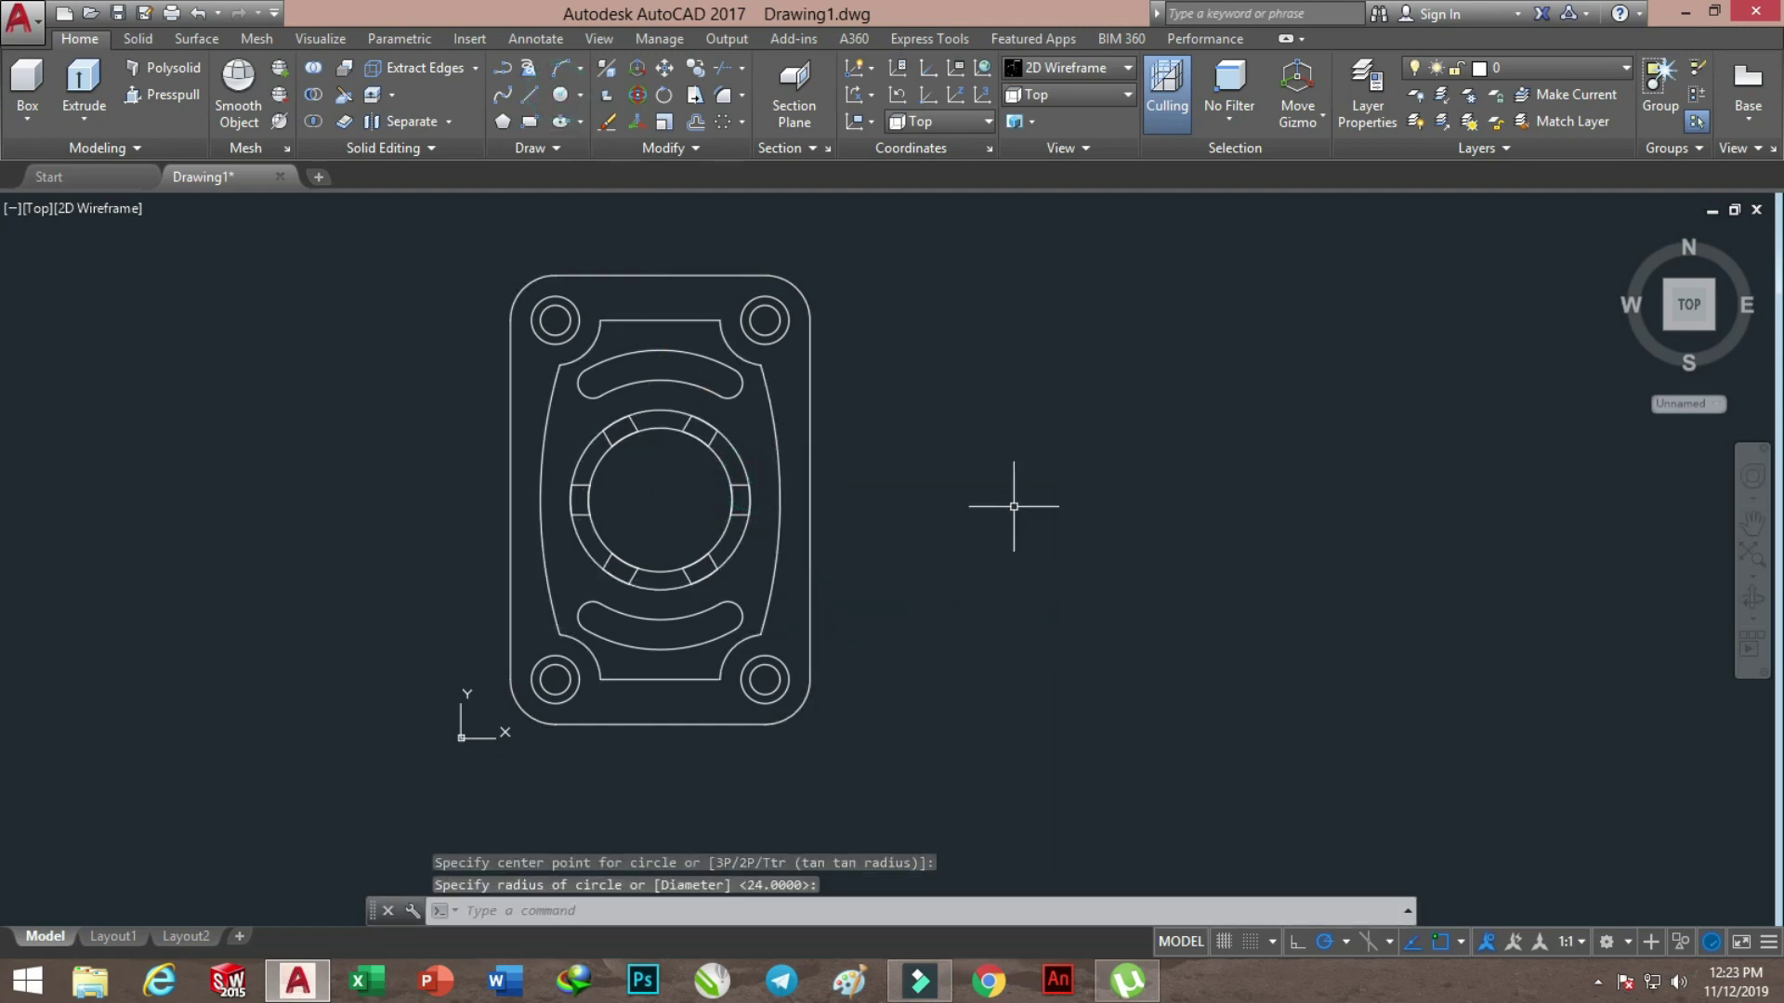
{"action": "left_click", "coordinate": [1087, 97]}
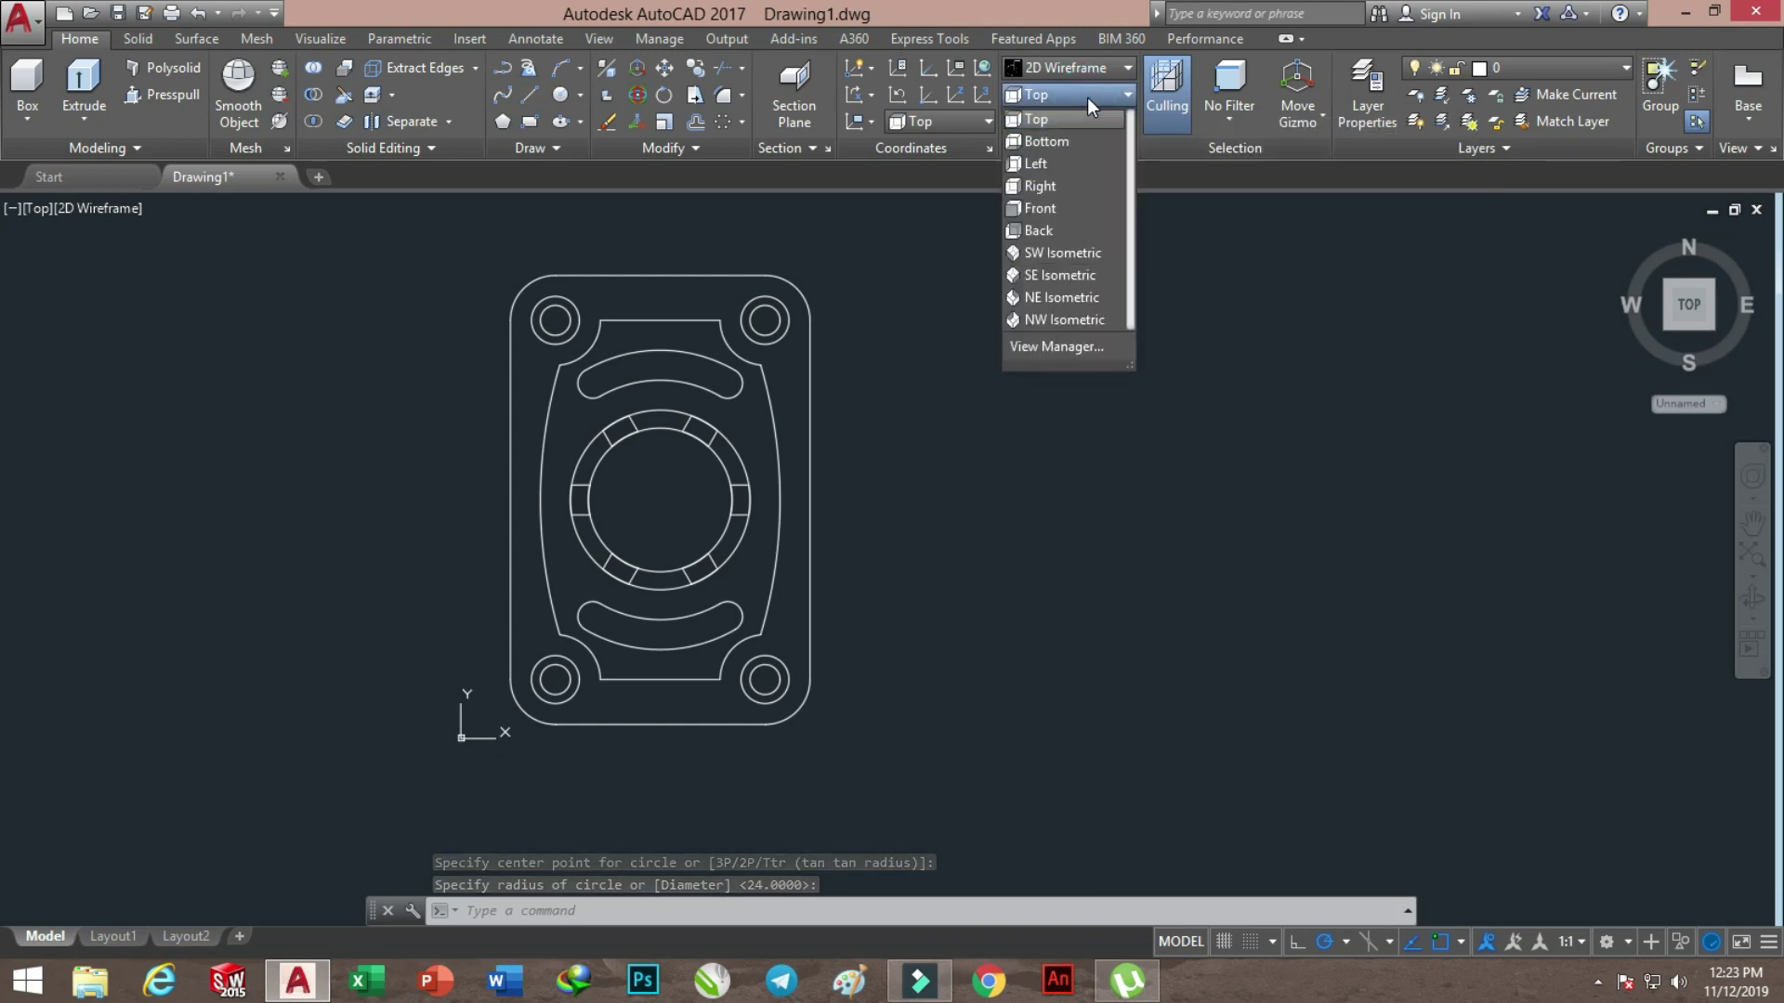
Switch the view to SW Isometric
{"action": "left_click", "coordinate": [1069, 253]}
{"action": "scroll", "coordinate": [760, 395], "scroll_direction": "down", "scroll_amount": 2}
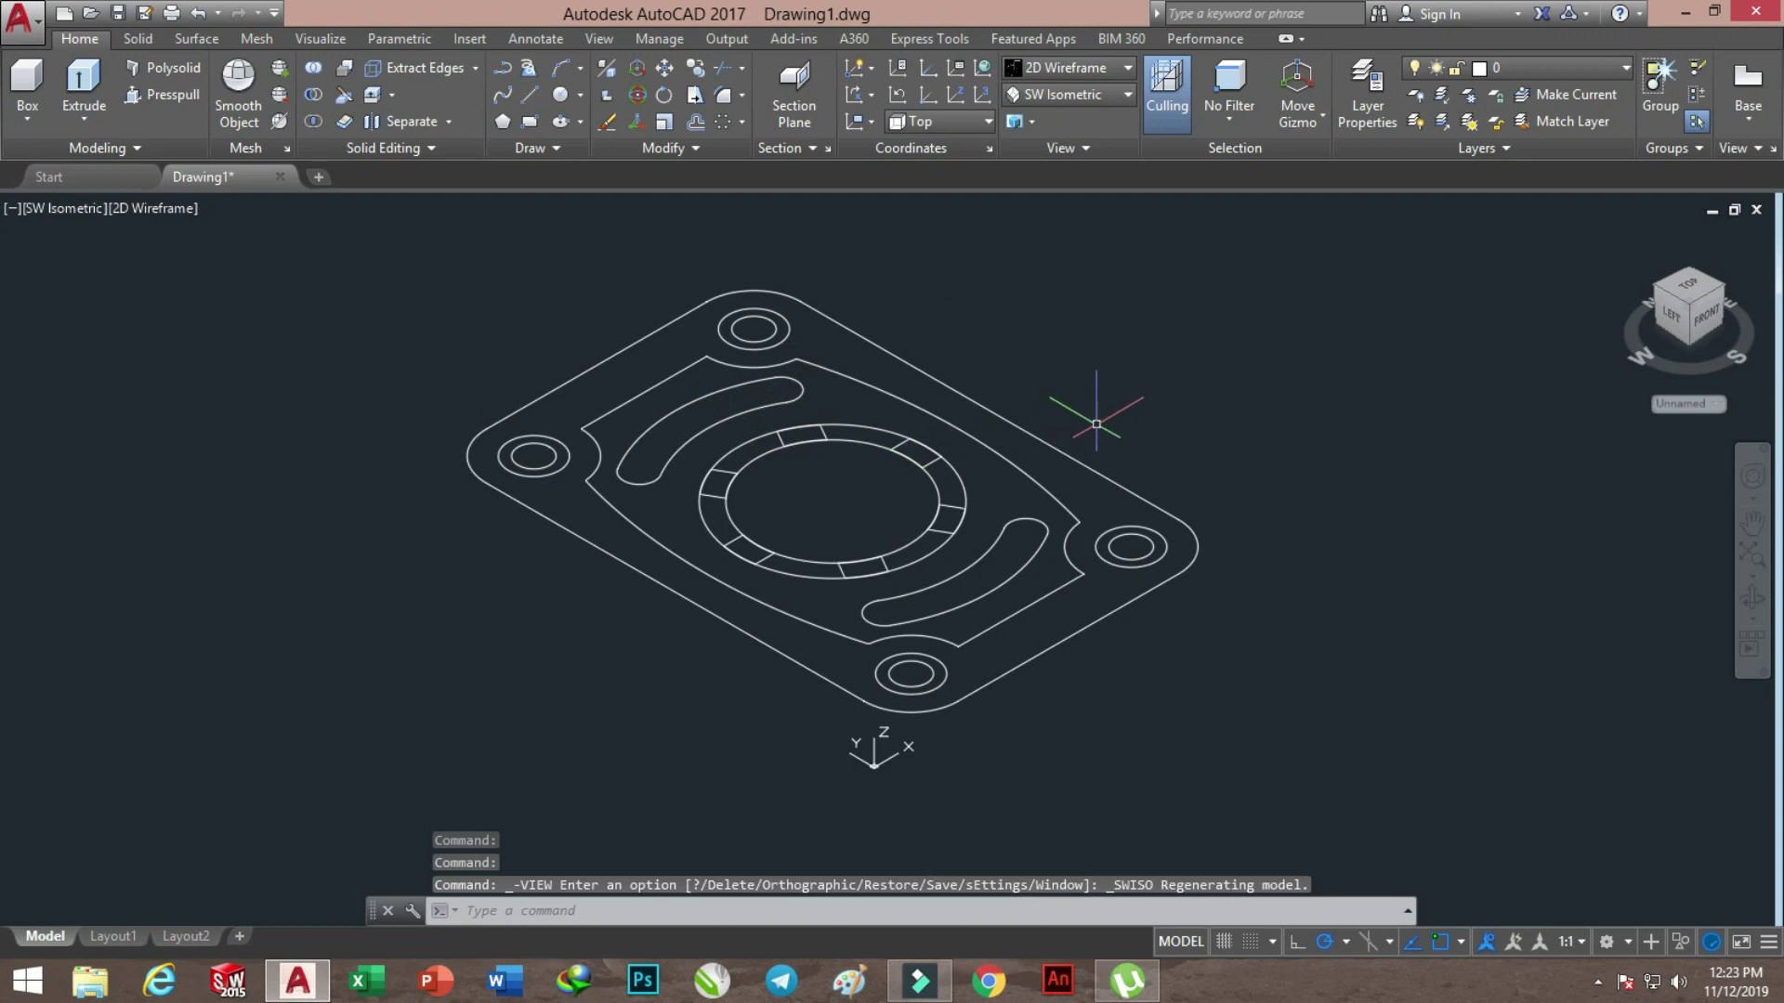
{"action": "scroll", "coordinate": [1096, 423], "scroll_direction": "up", "scroll_amount": 2}
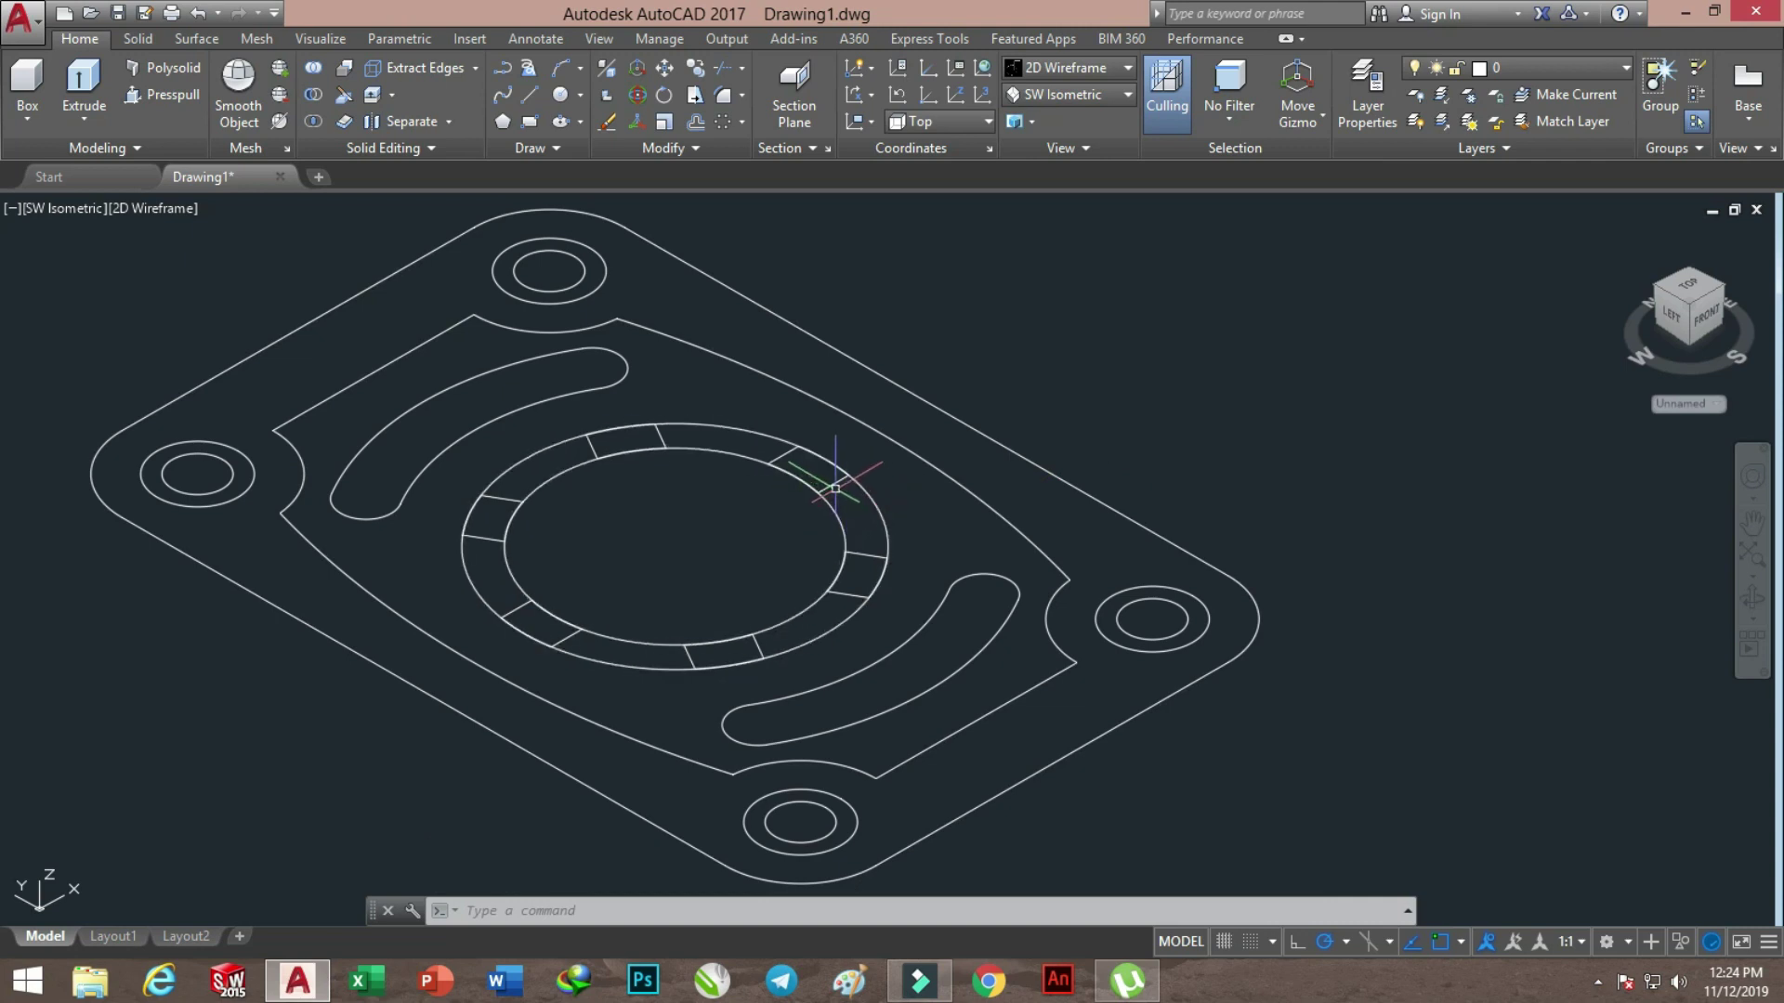
{"action": "mouse_move", "coordinate": [877, 505]}
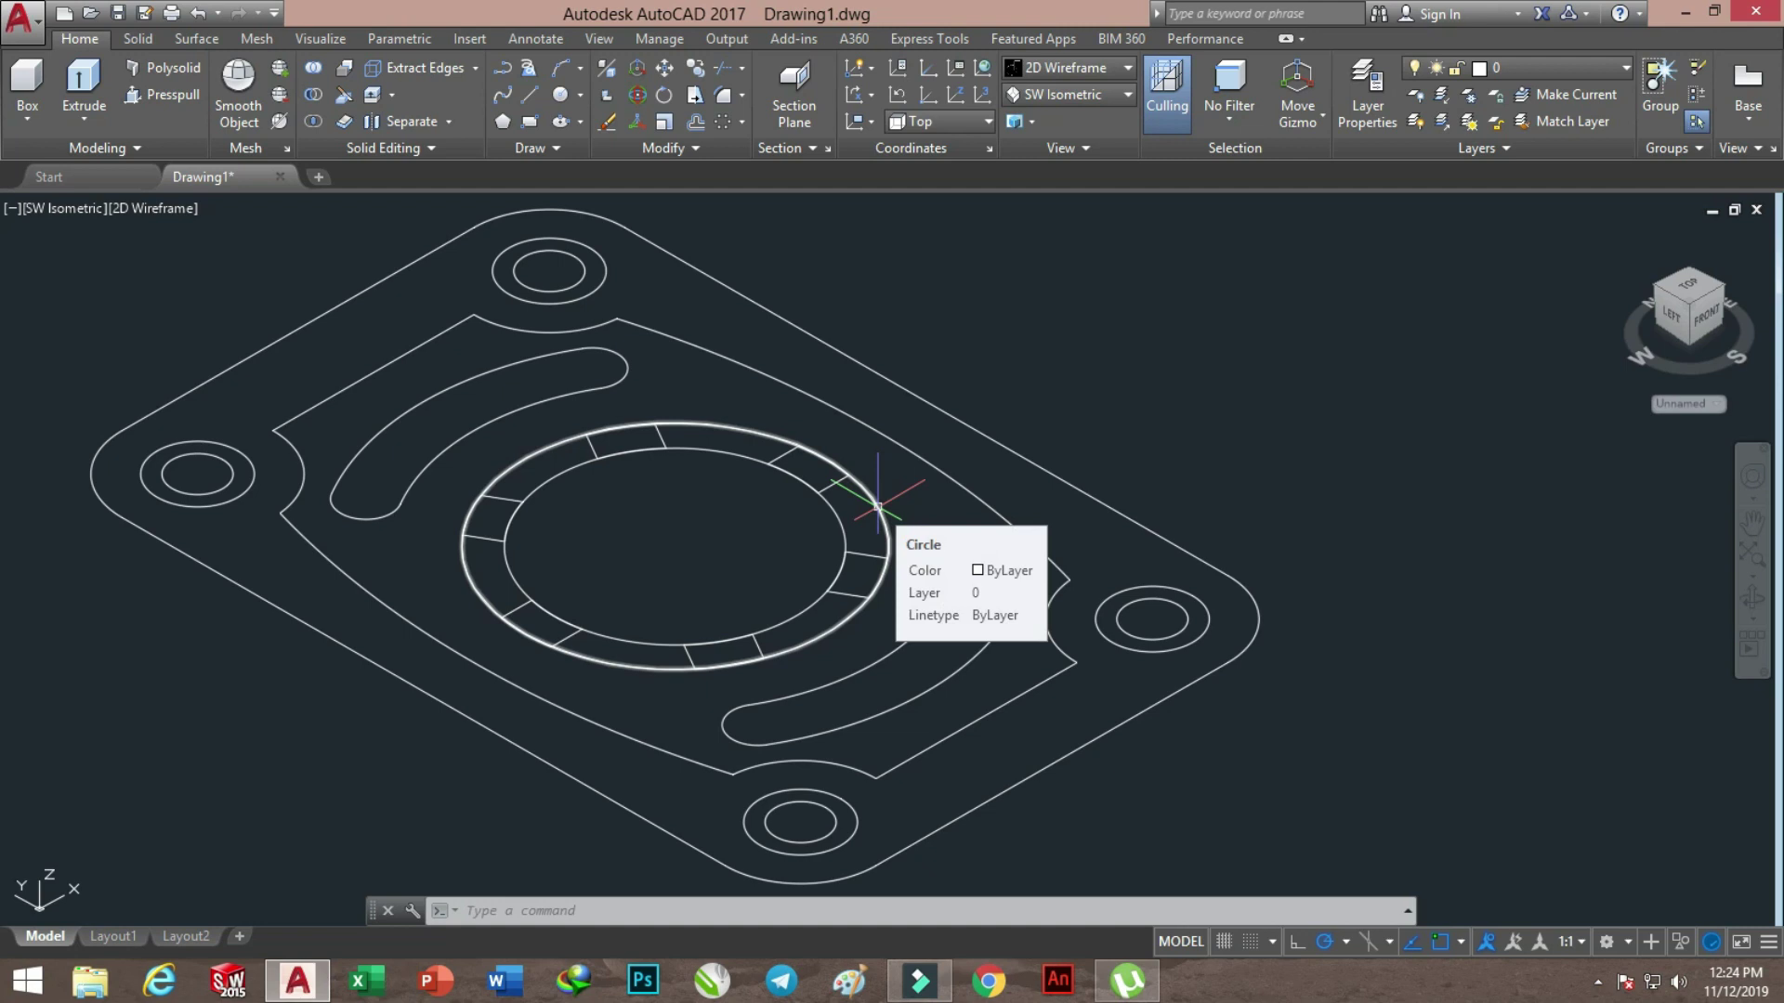
Extrude the ring's outer and inner circles to a height of 20
{"action": "left_click", "coordinate": [877, 506]}
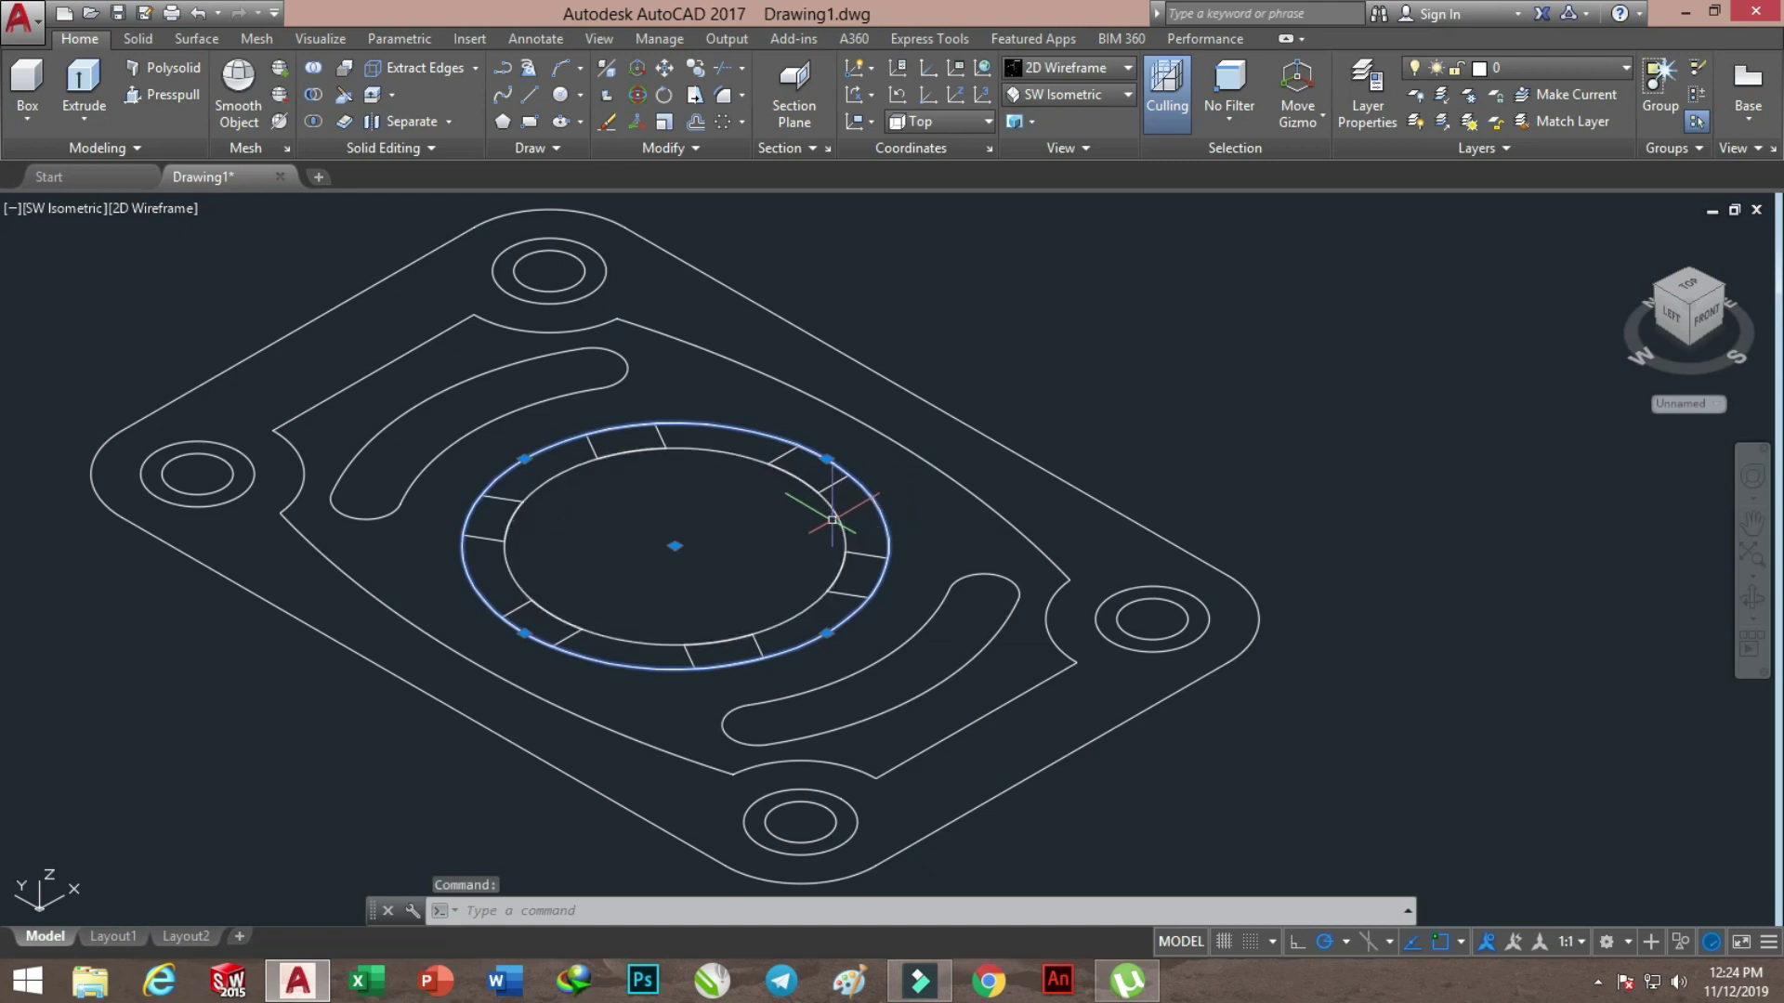
{"action": "left_click", "coordinate": [836, 518]}
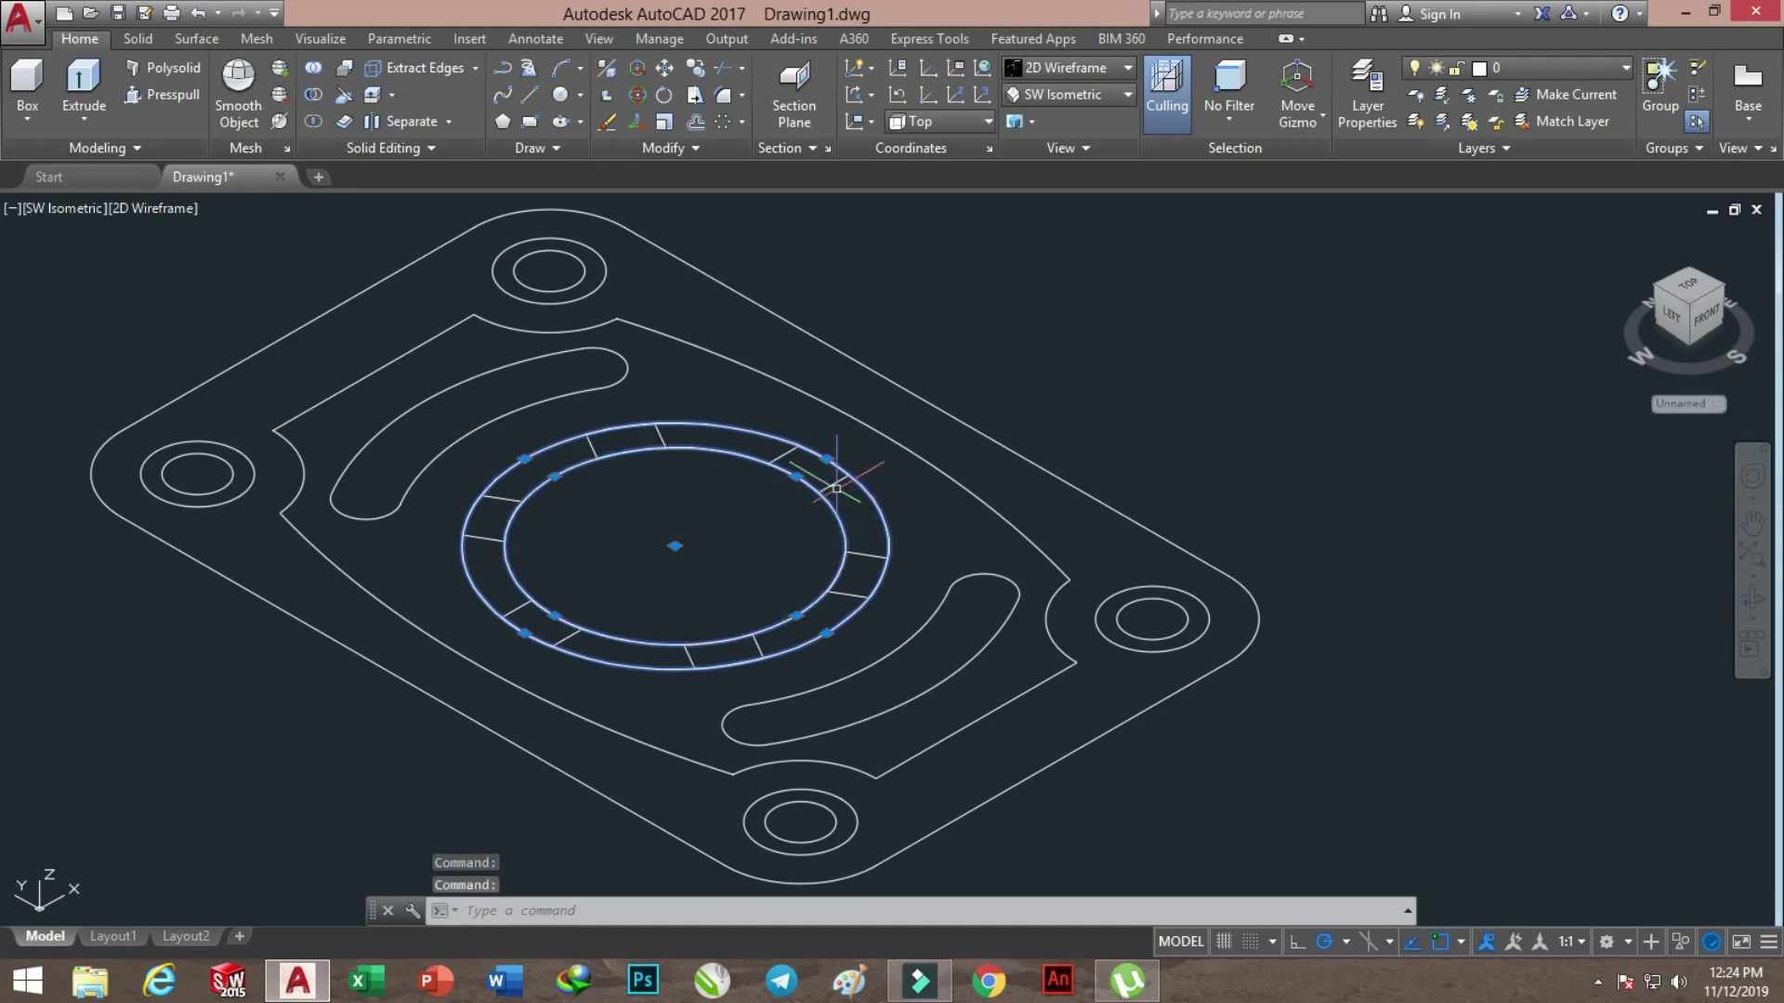
{"action": "left_click", "coordinate": [84, 89]}
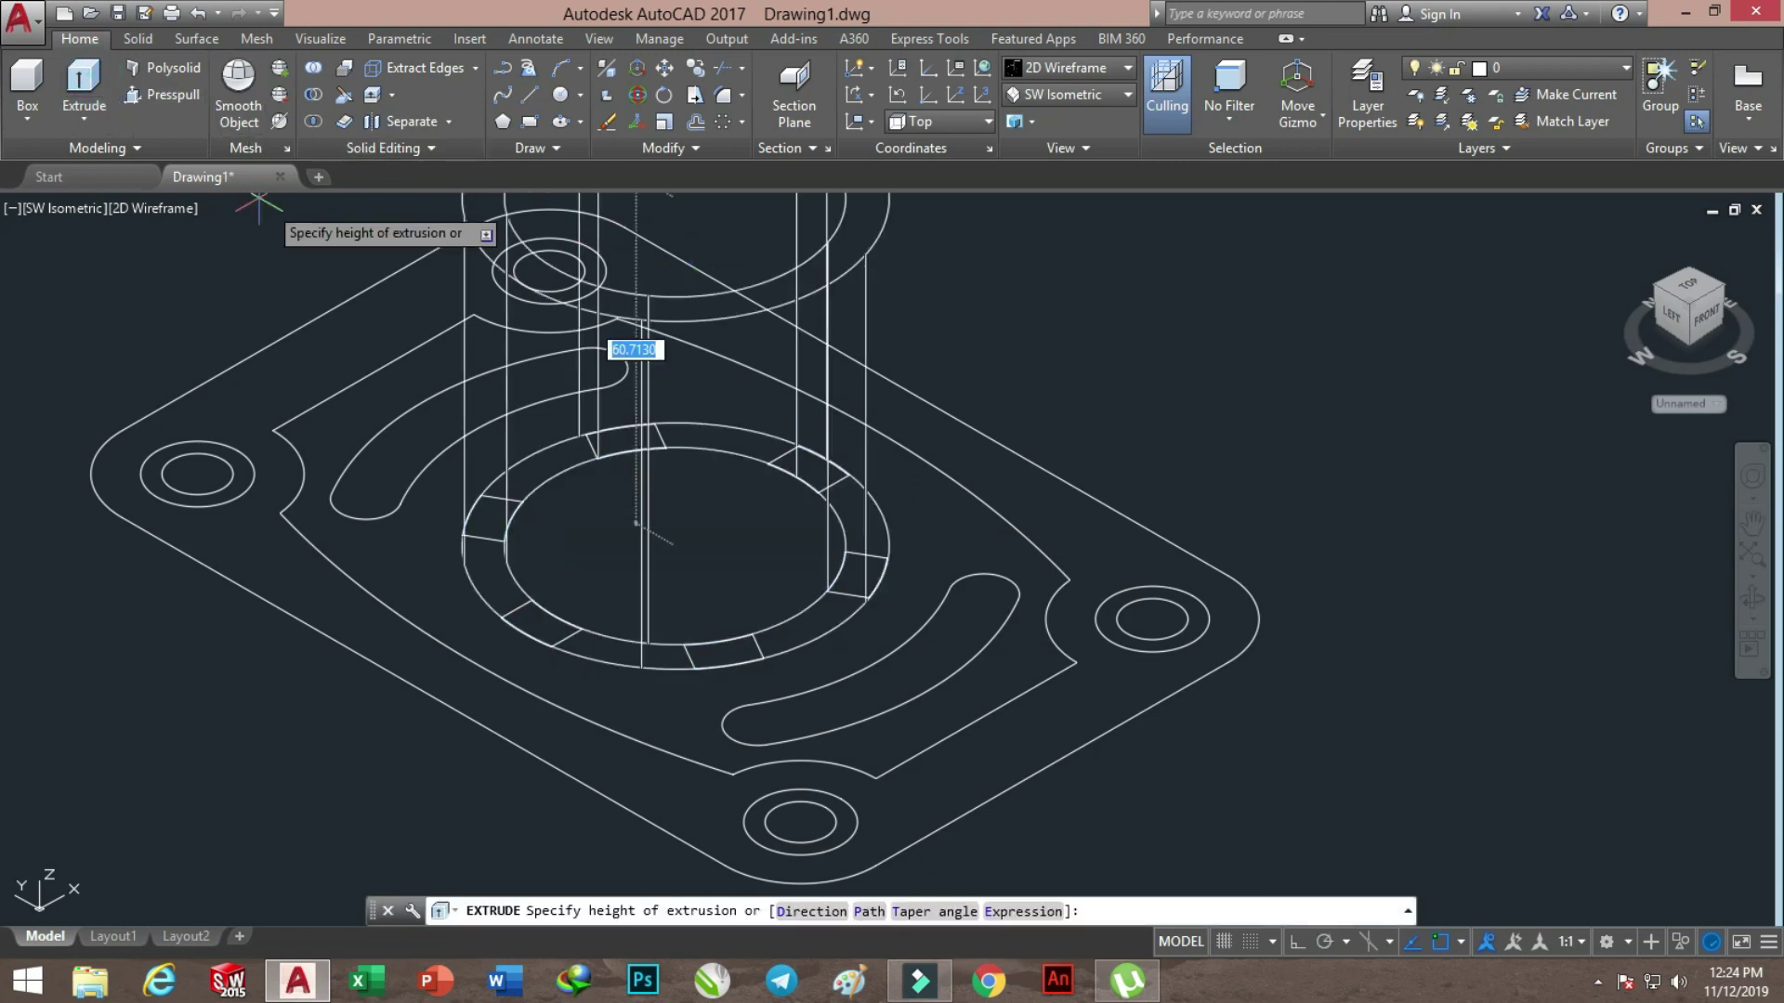
{"action": "type", "text": "20"}
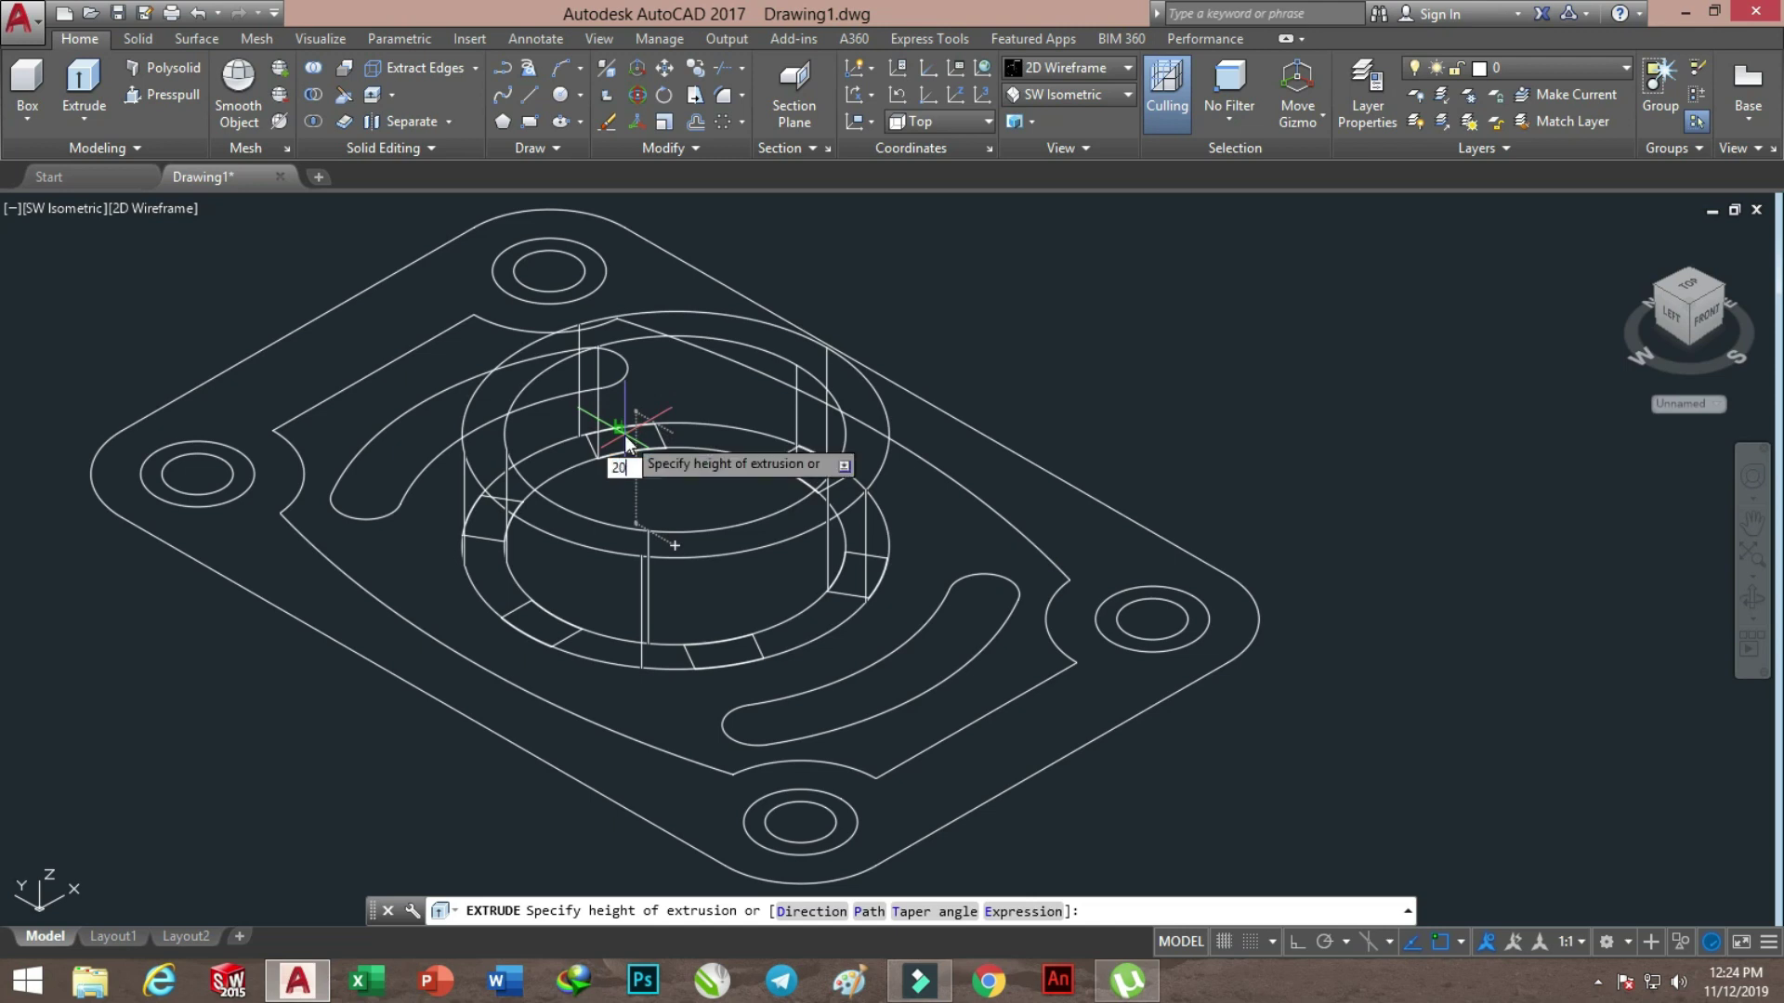
{"action": "key", "text": "Return"}
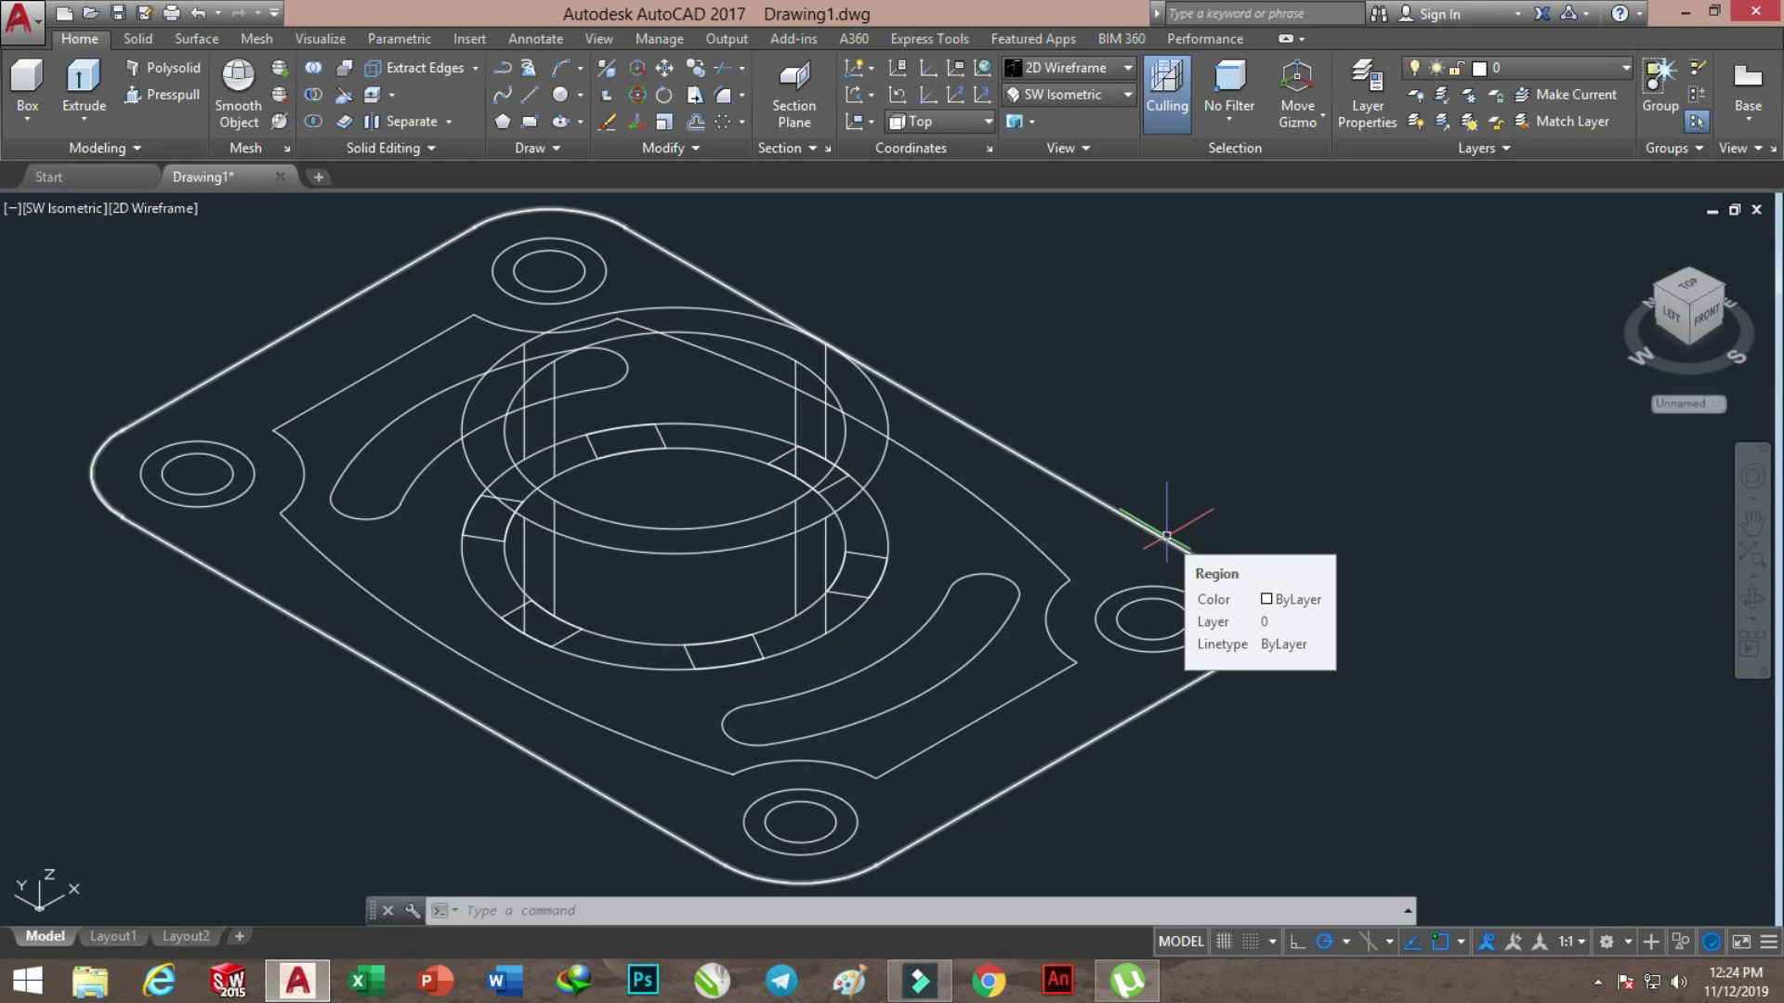
Extrude the notched inner outline and both curved slots 11 units high
{"action": "left_click", "coordinate": [83, 88]}
{"action": "left_click", "coordinate": [1042, 557]}
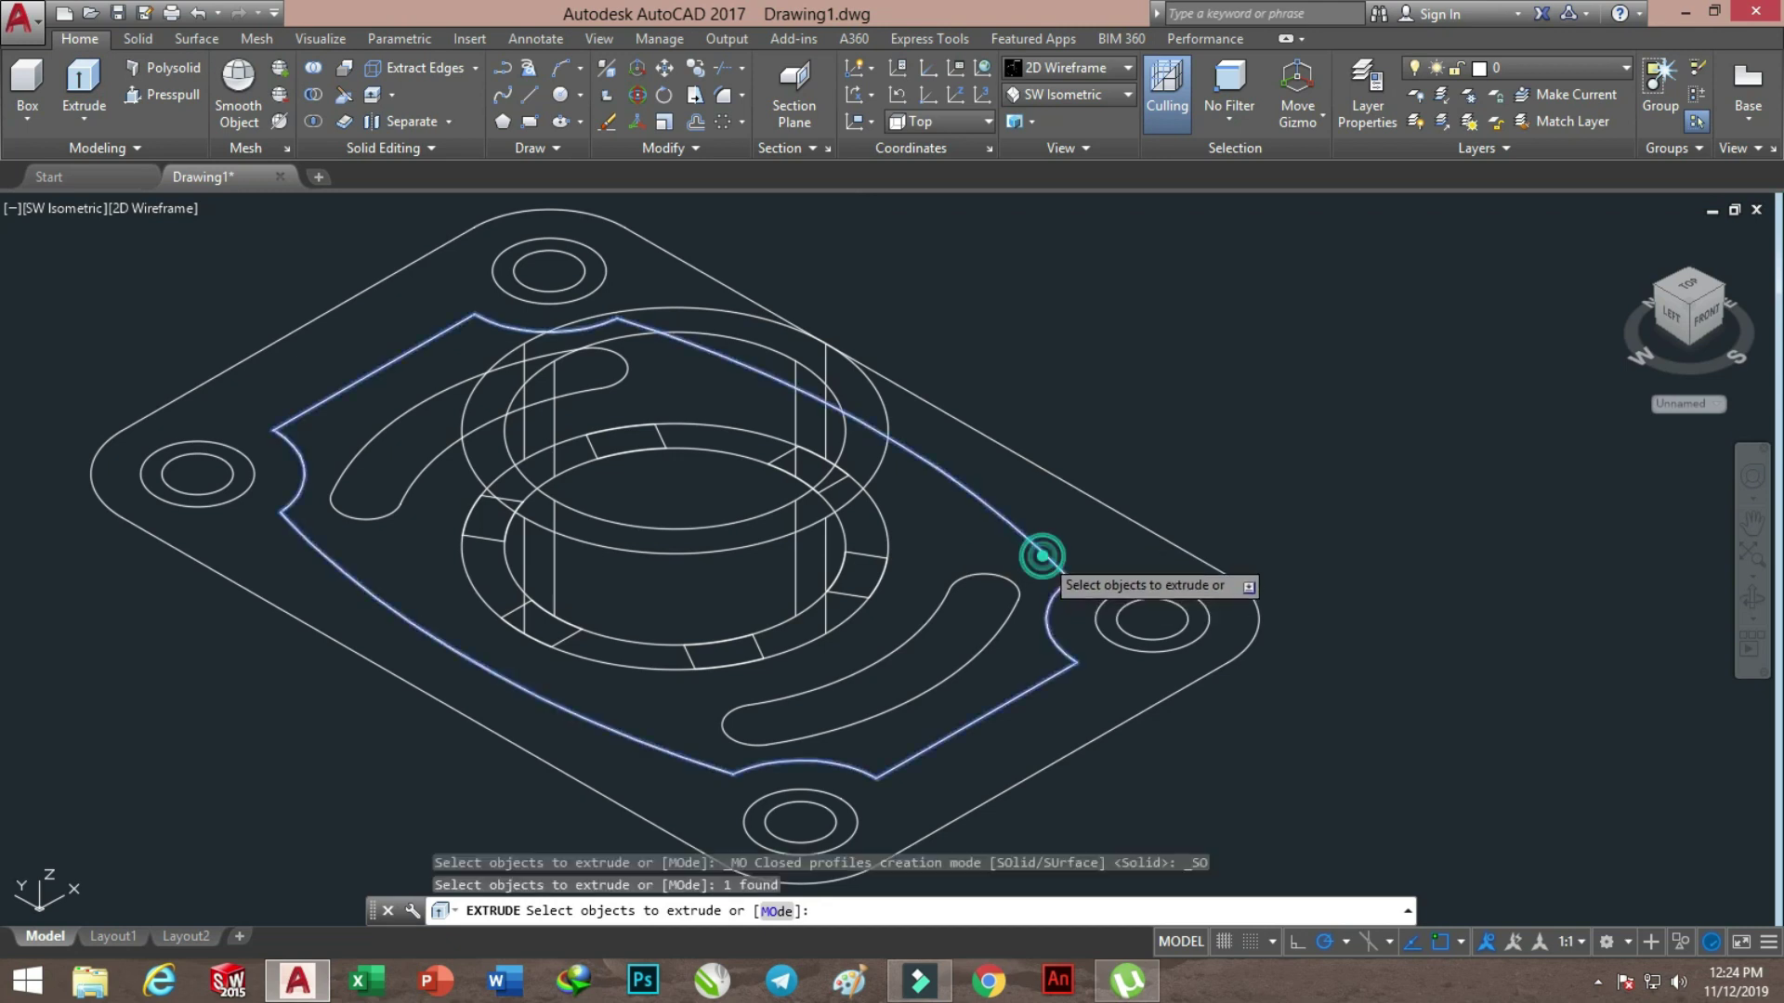
{"action": "left_click", "coordinate": [1017, 589]}
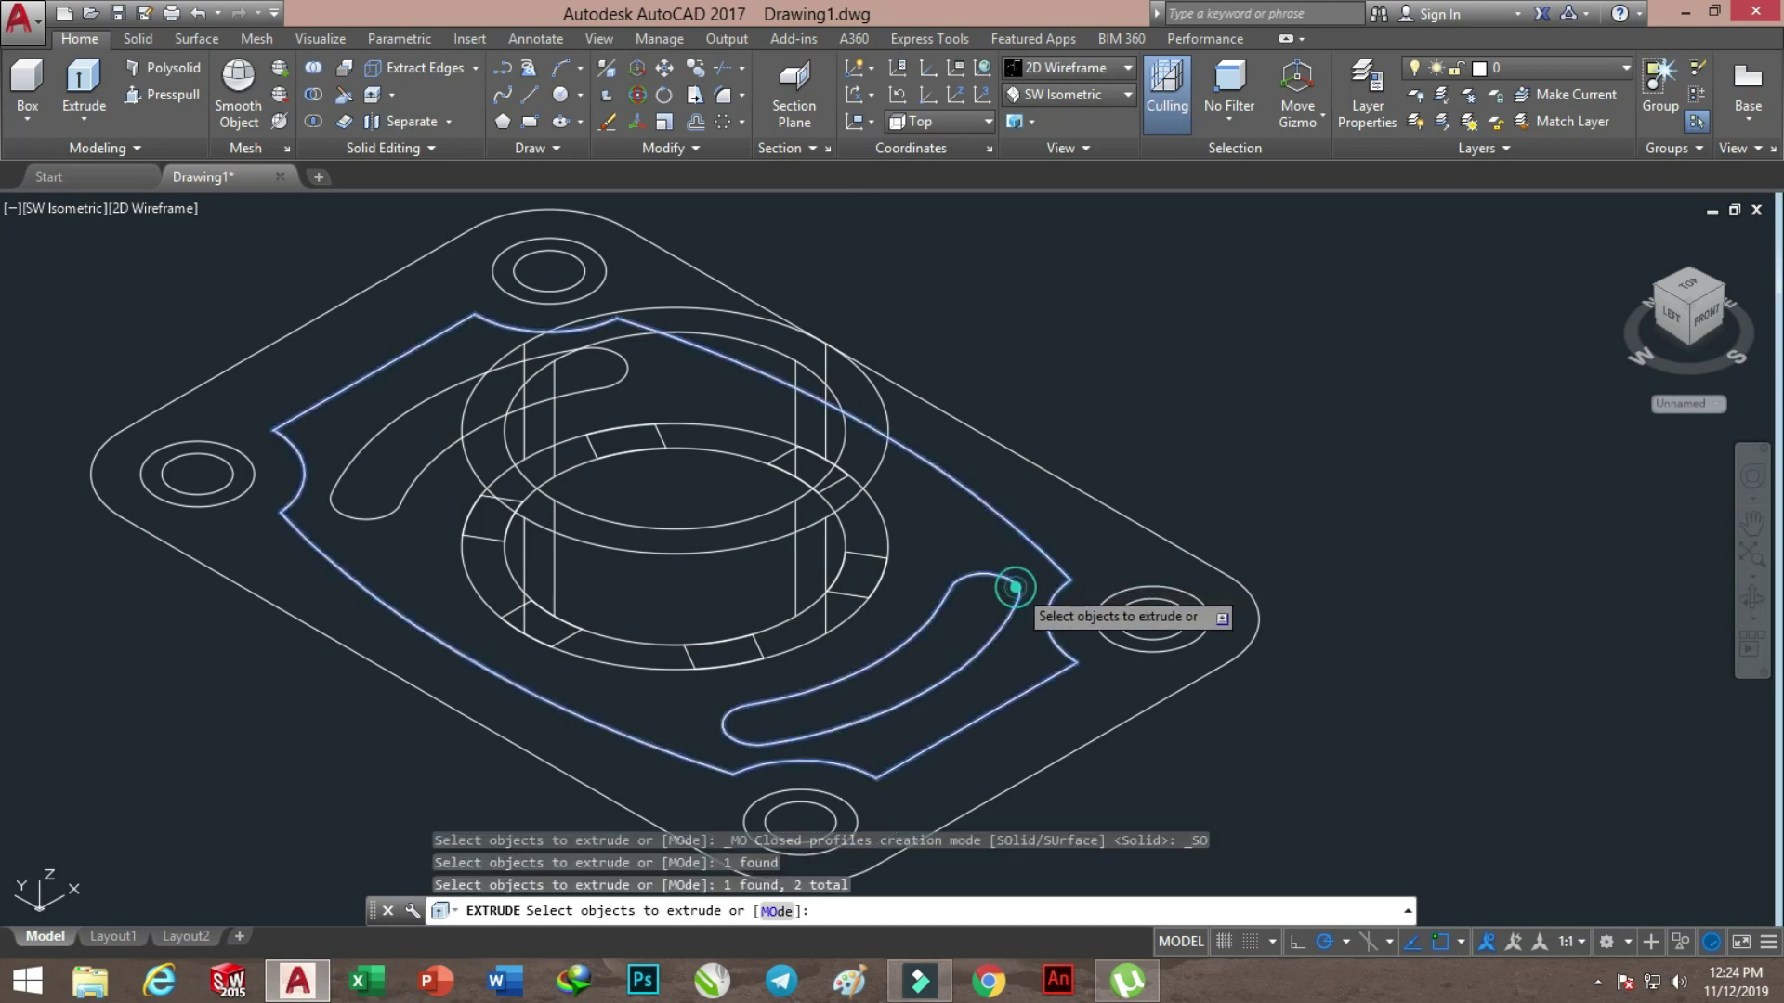
{"action": "left_click", "coordinate": [396, 418]}
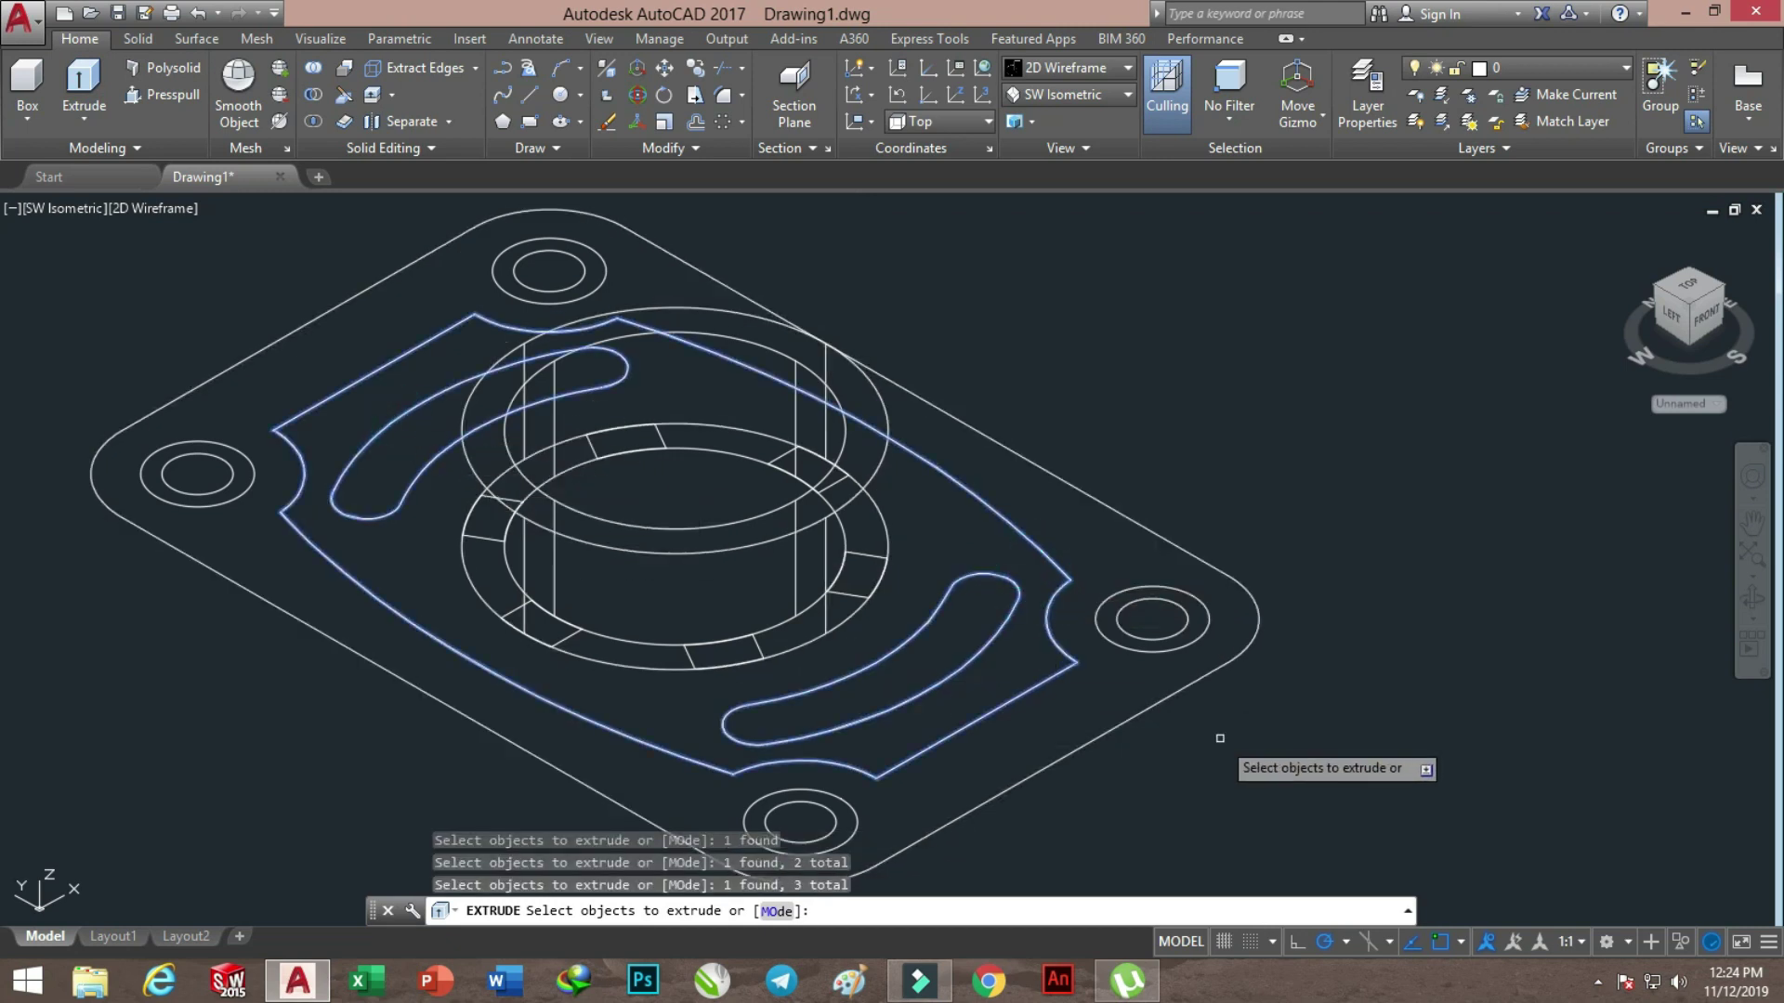
{"action": "key", "text": "Return"}
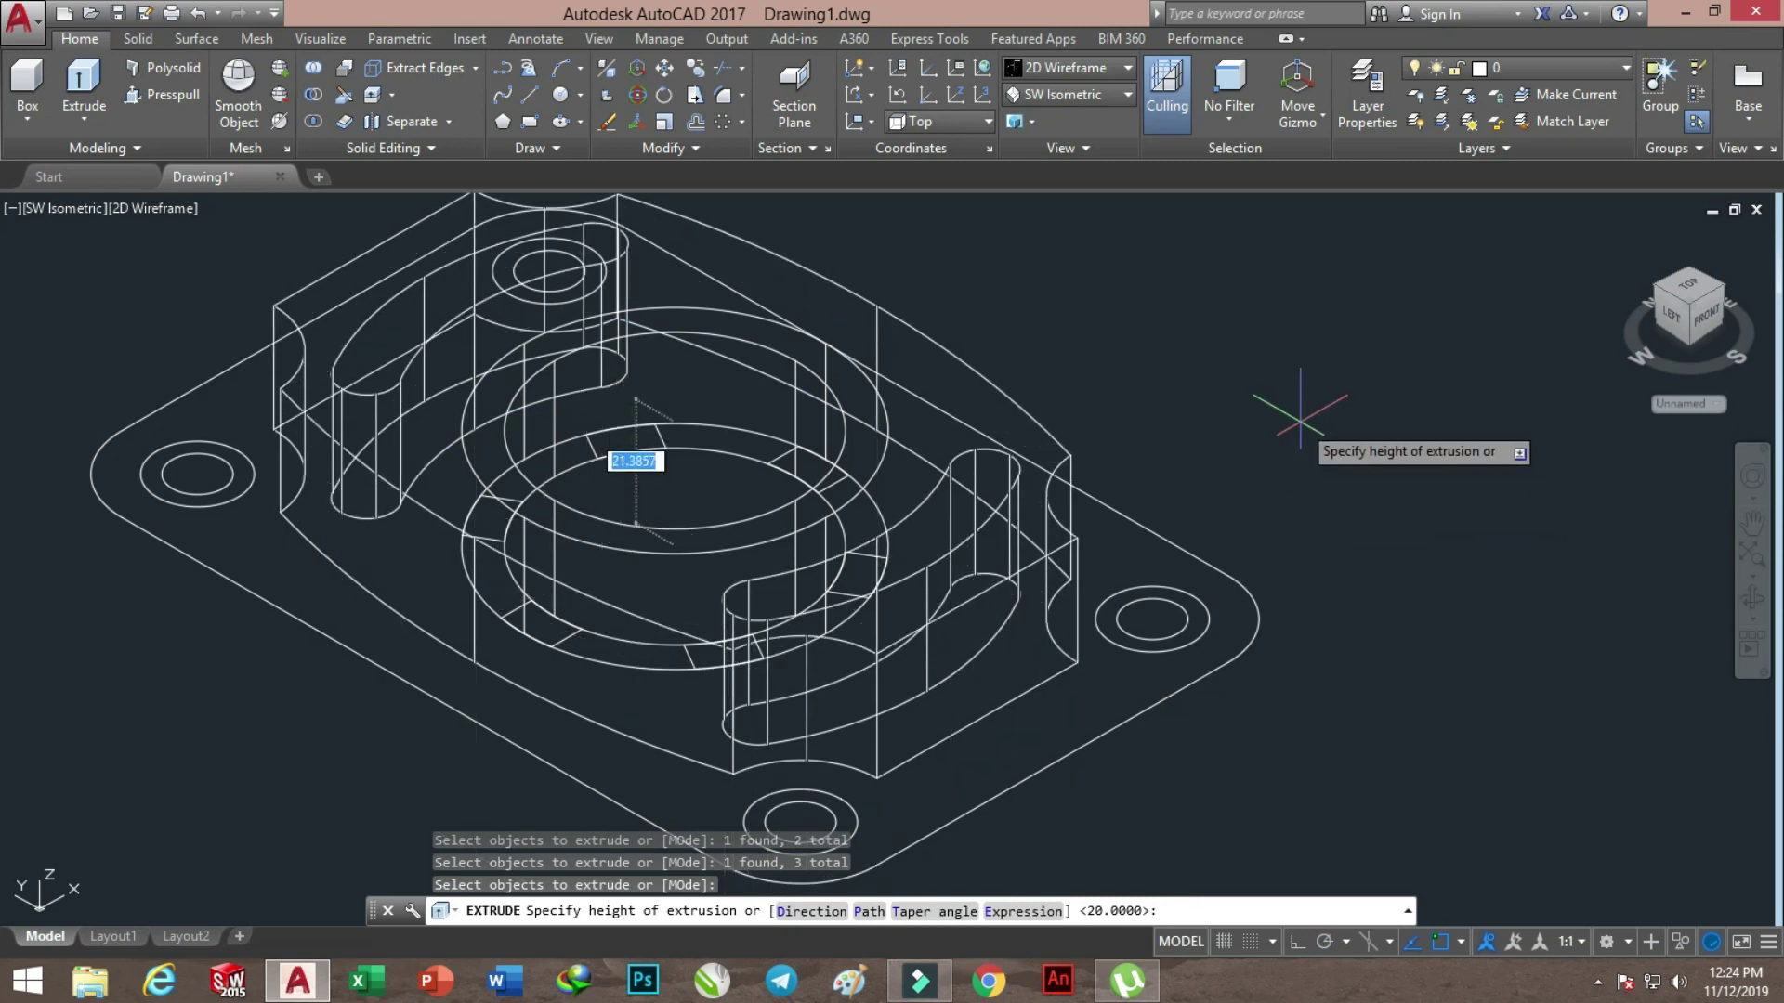
{"action": "type", "text": "11"}
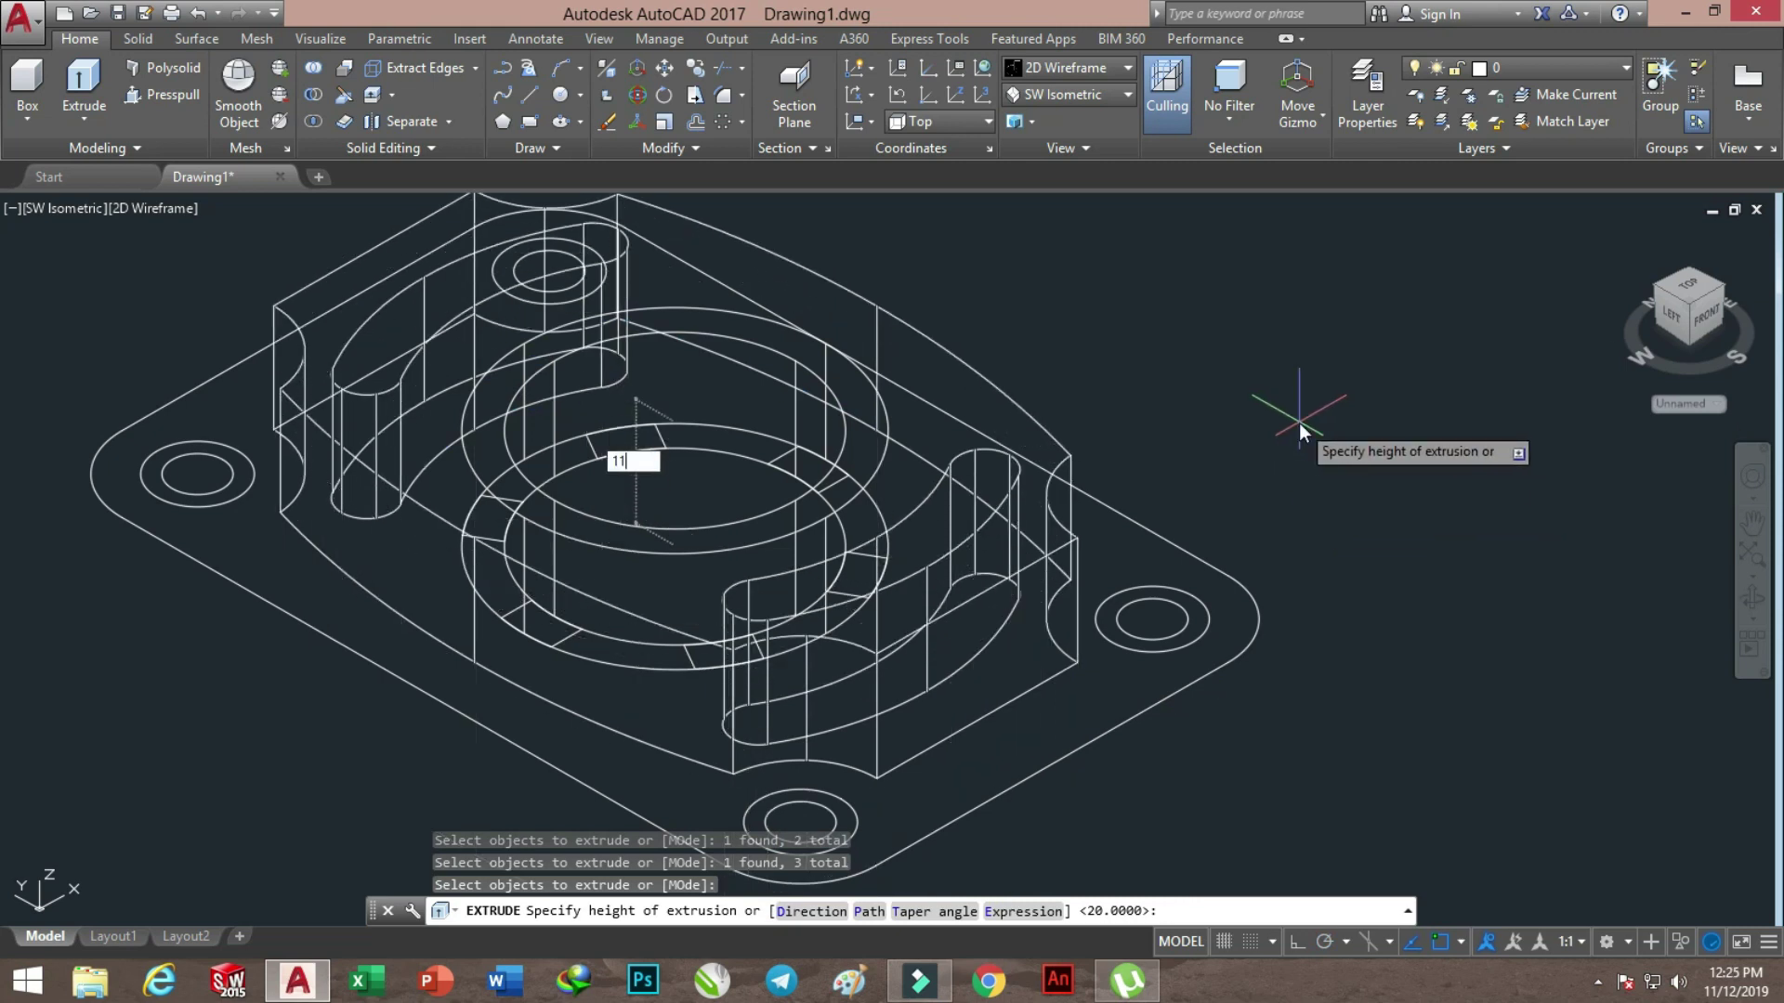
{"action": "key", "text": "Return"}
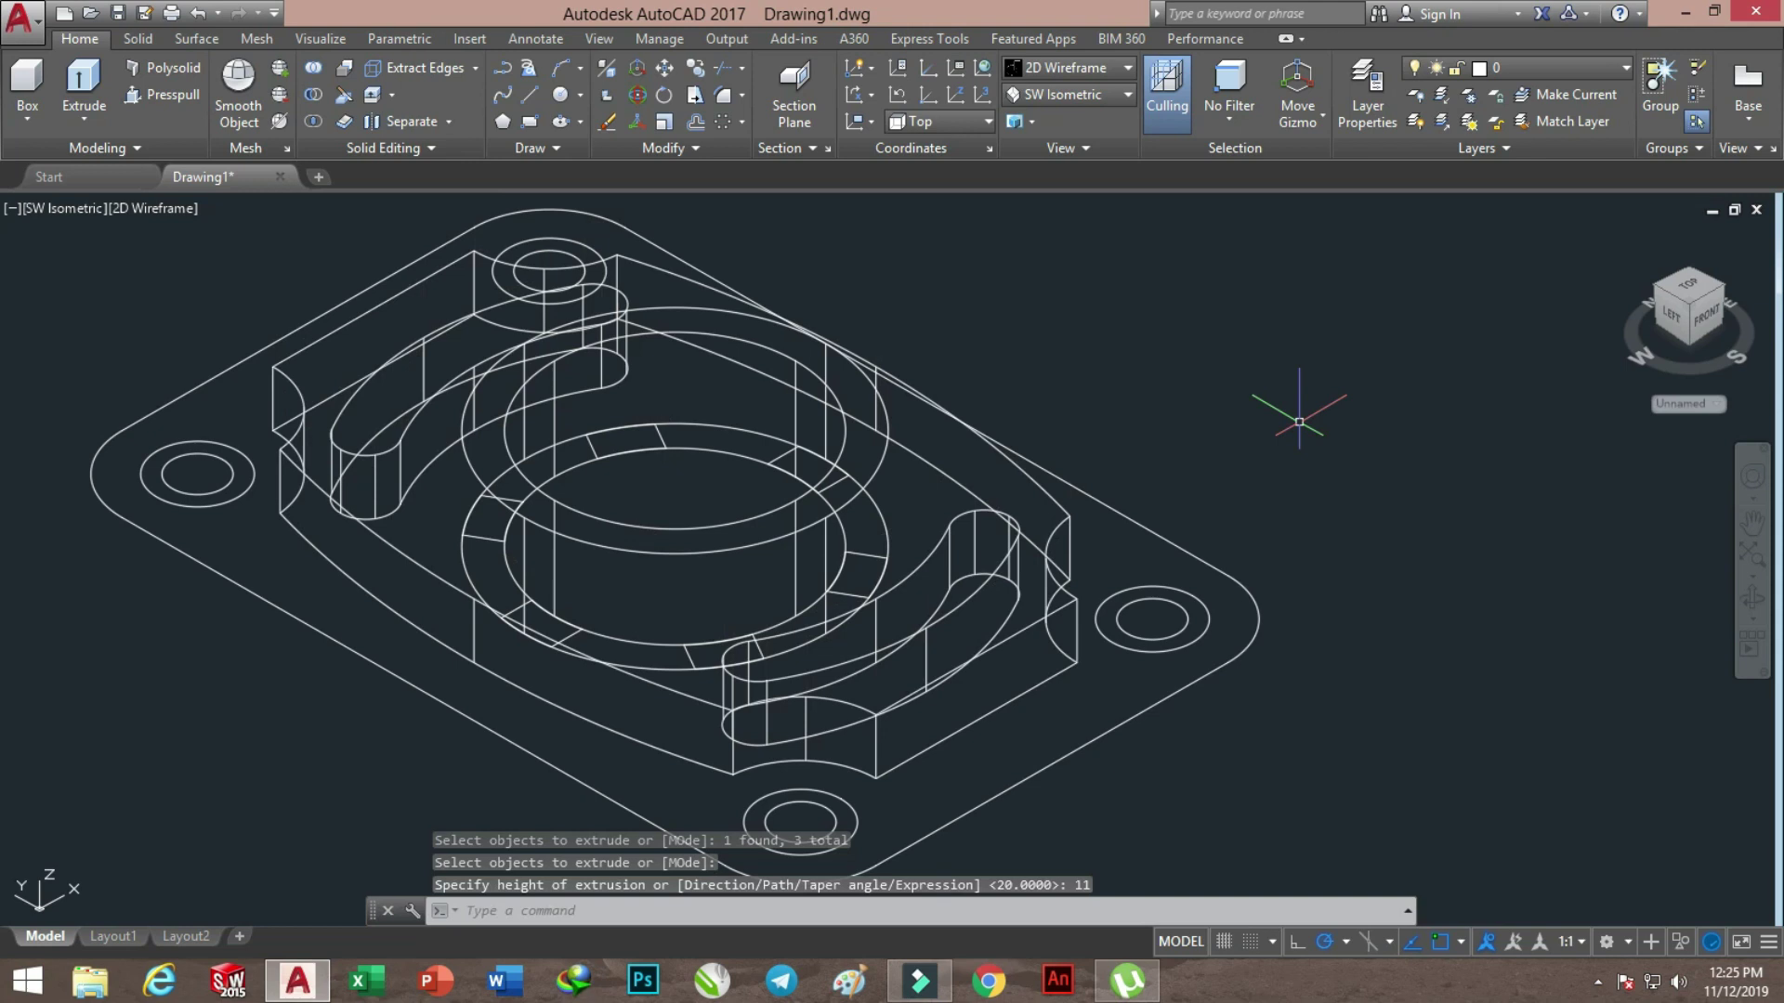
{"action": "left_click", "coordinate": [1255, 590]}
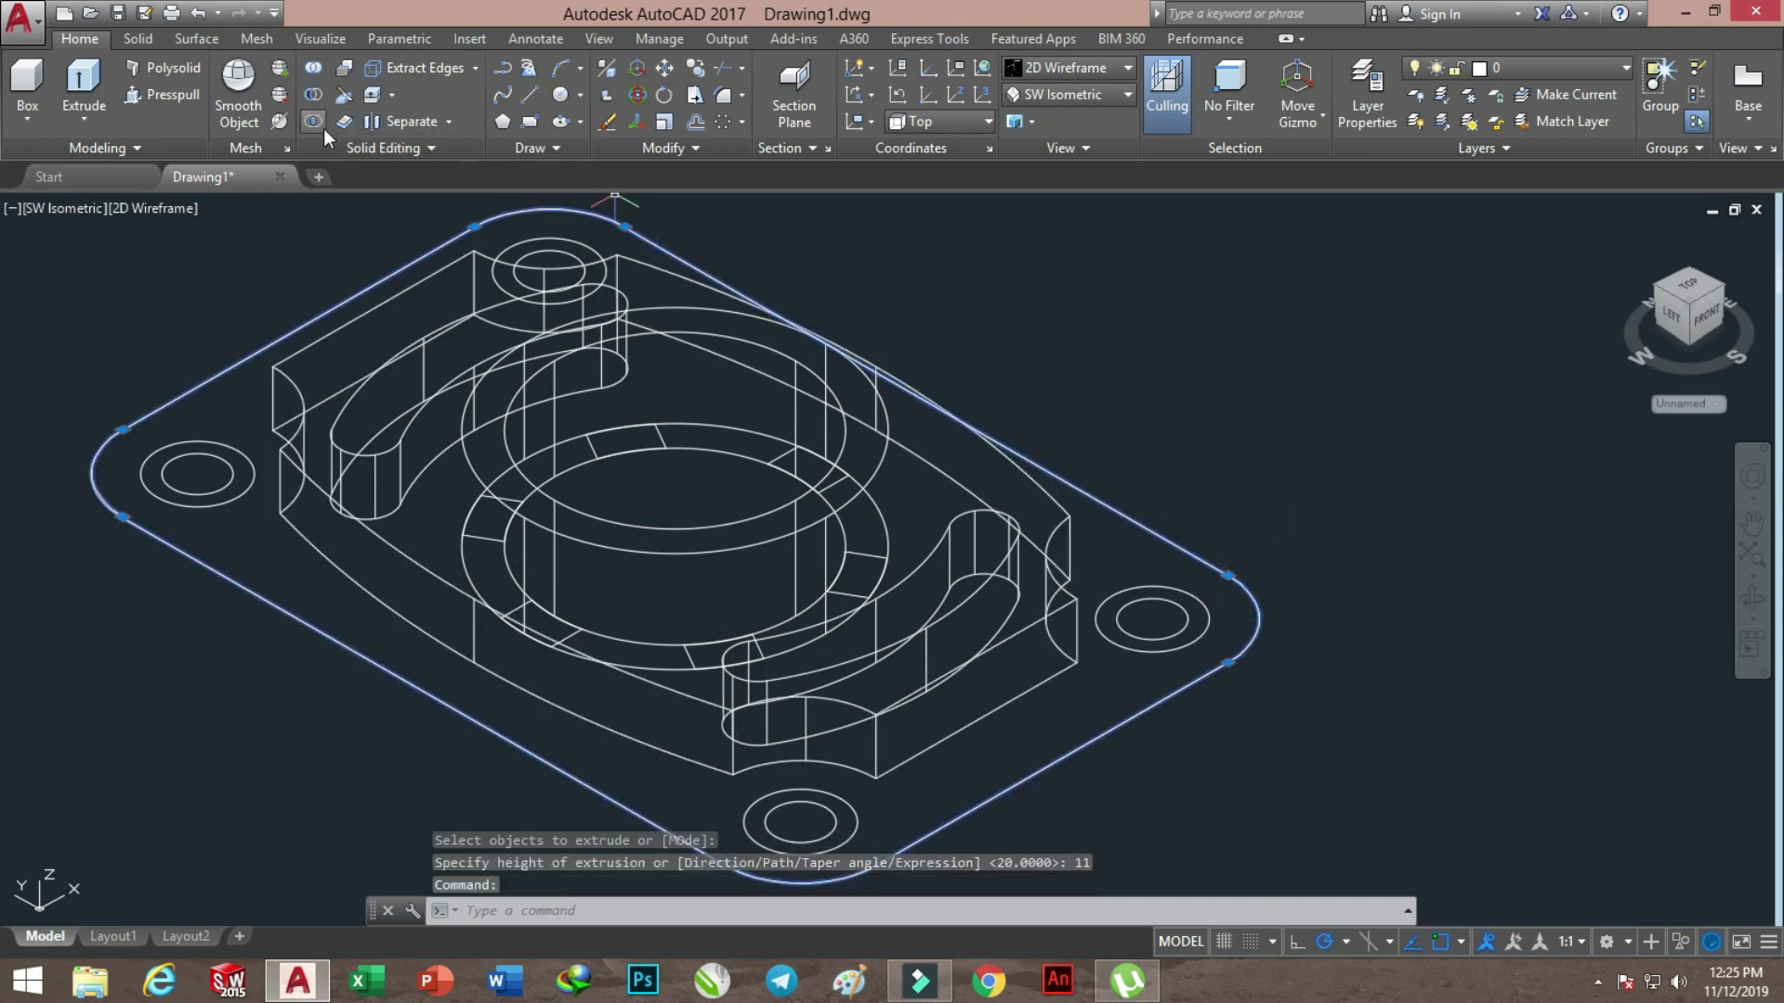
Extrude the outer base outline and the four boss circles each 6 high
{"action": "left_click", "coordinate": [92, 80]}
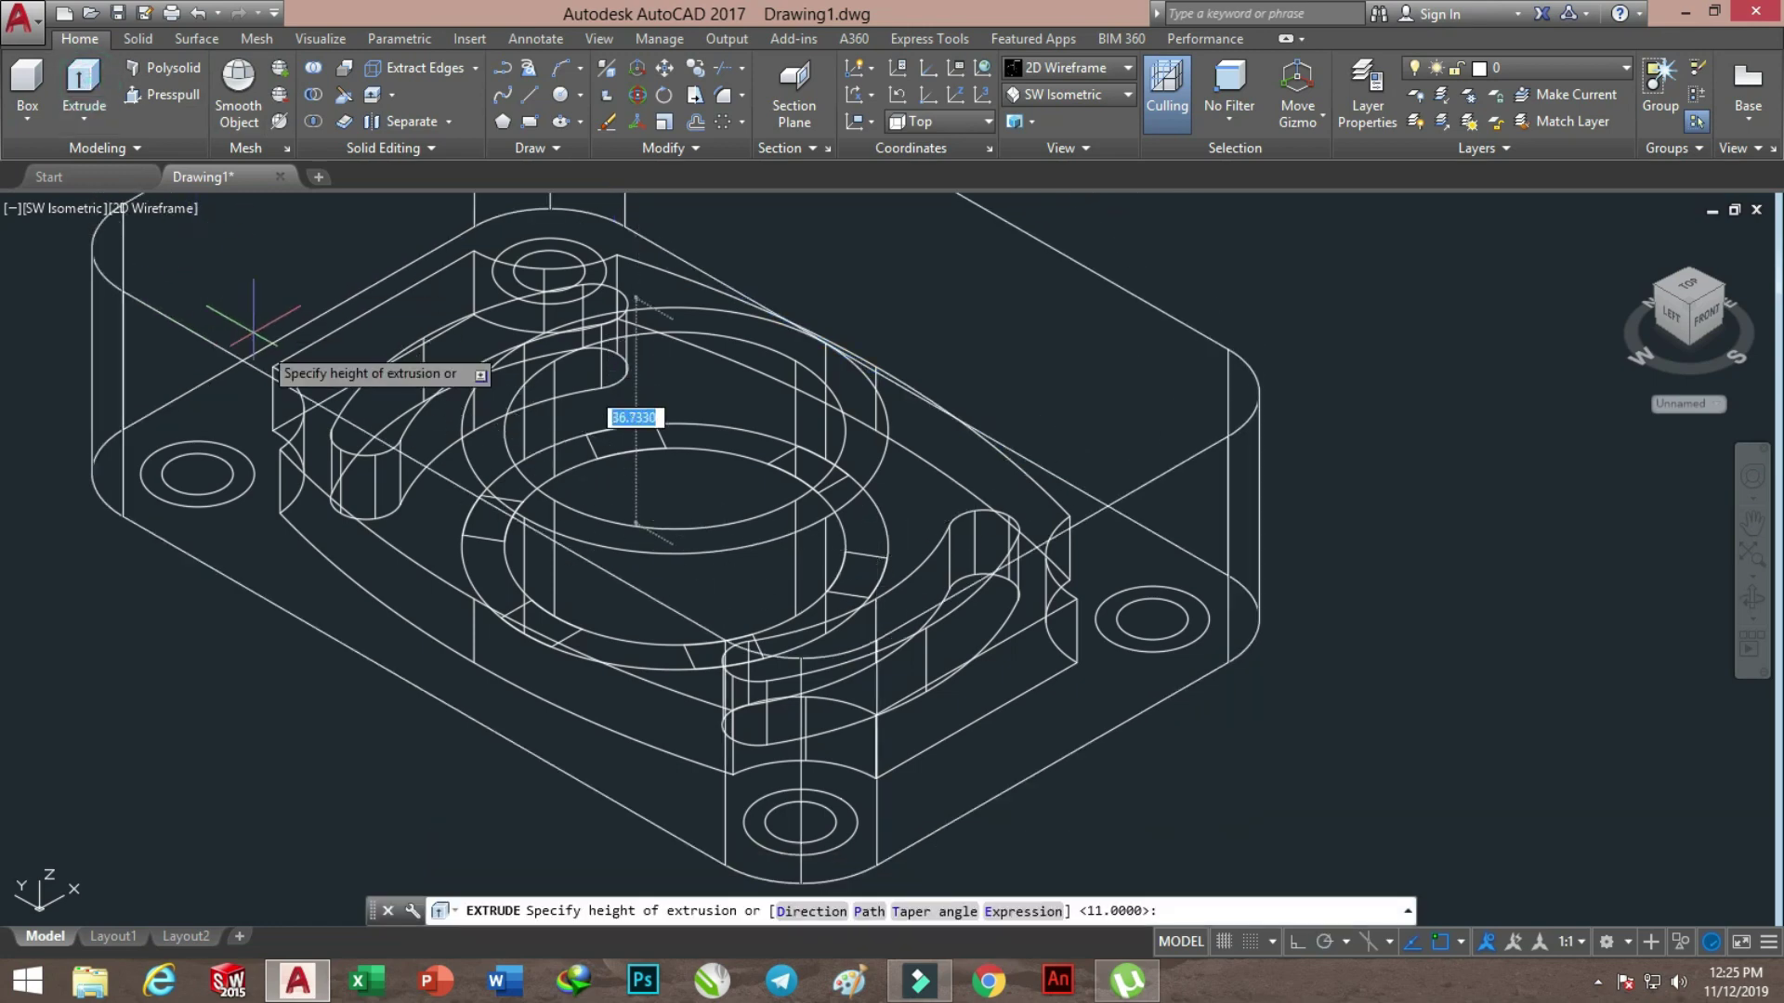
{"action": "type", "text": "6"}
{"action": "key", "text": "Return"}
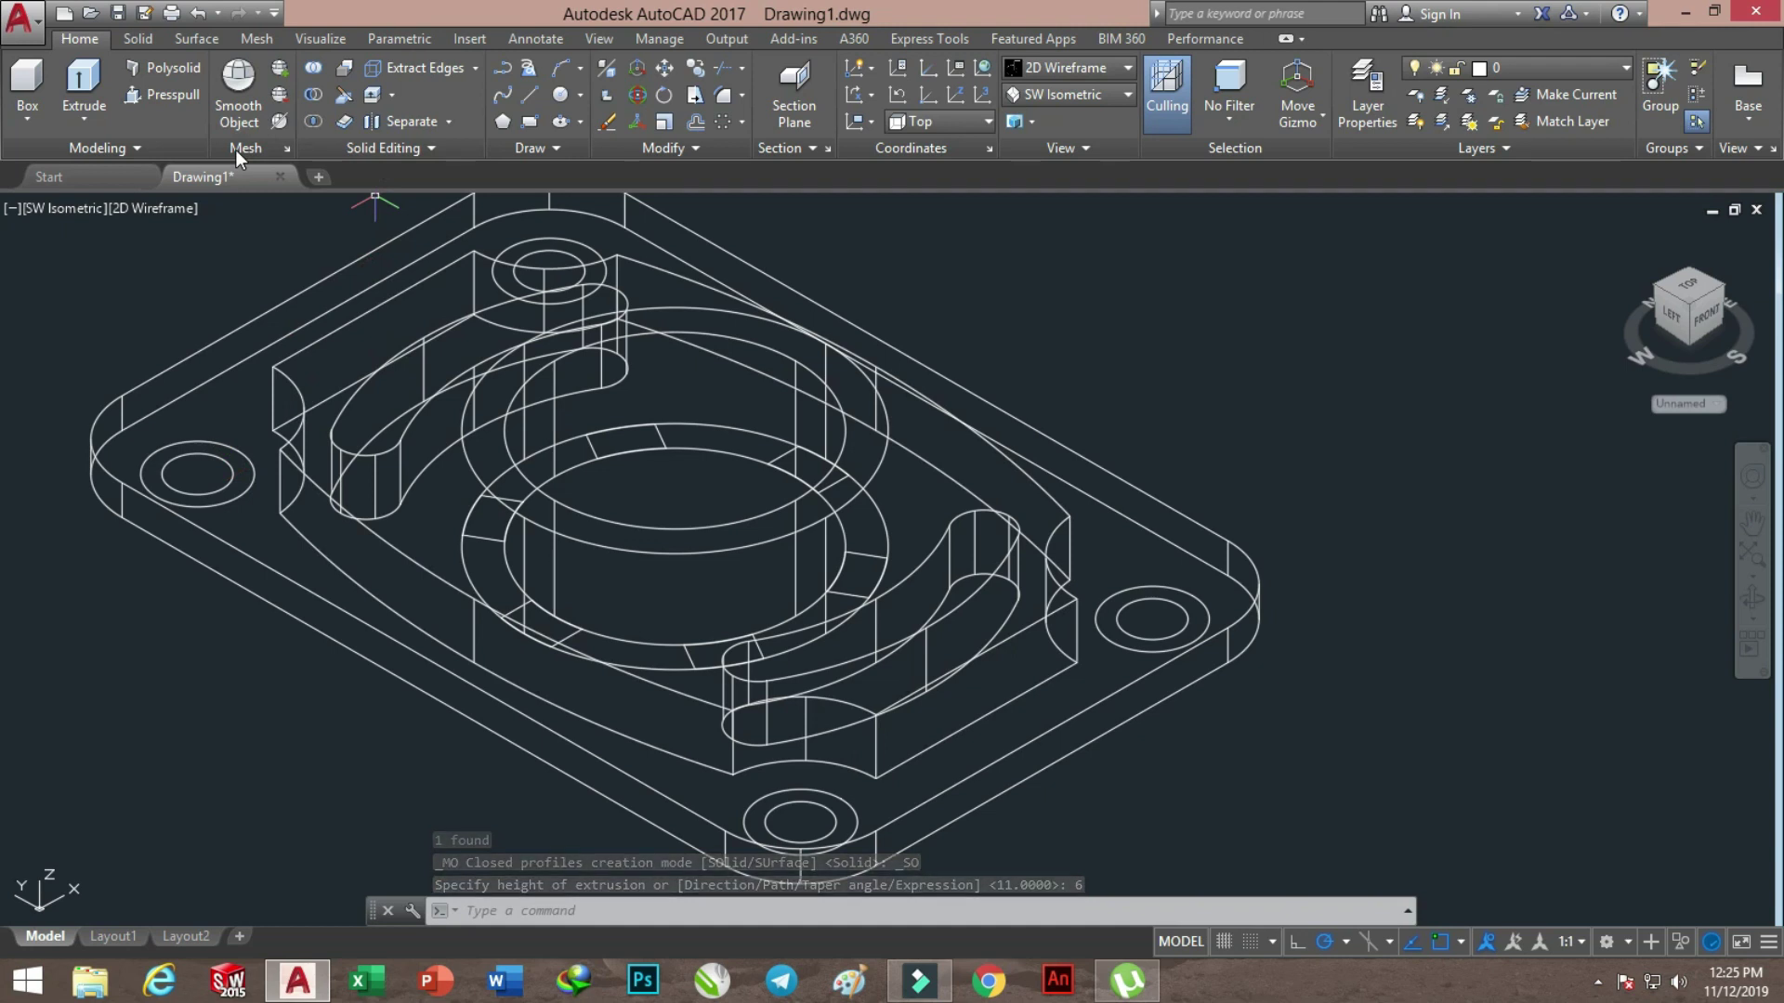
{"action": "left_click", "coordinate": [83, 88]}
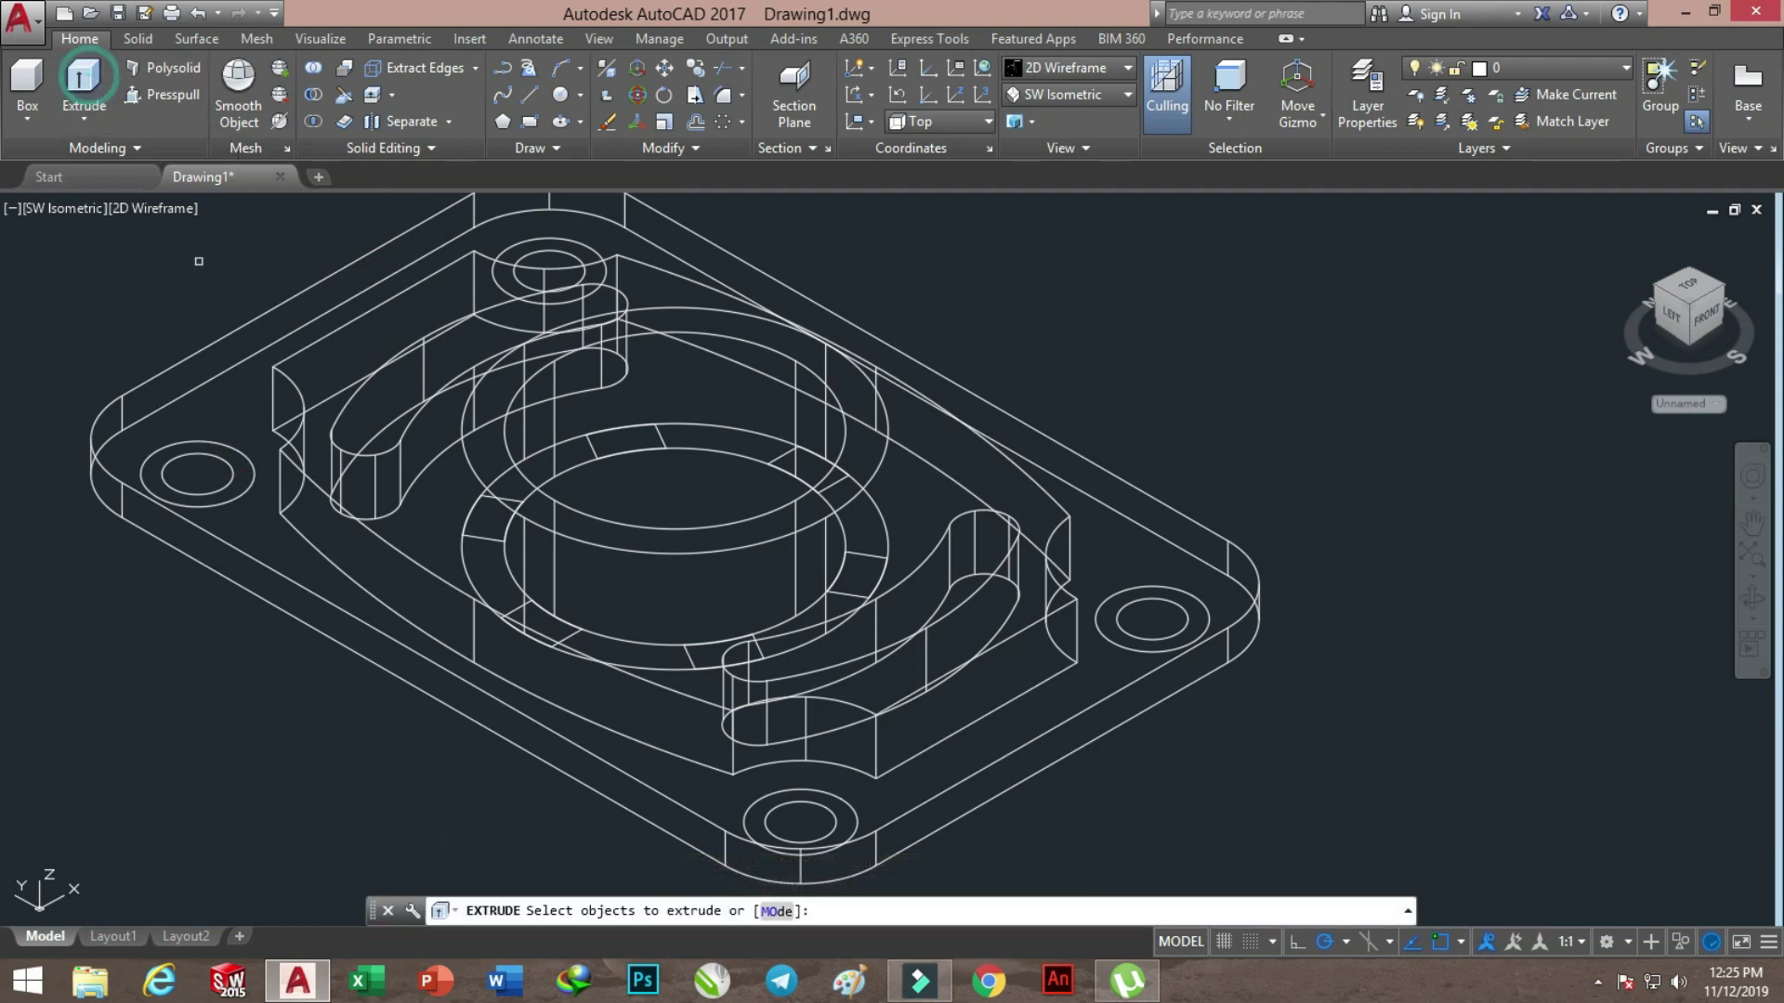
{"action": "left_click", "coordinate": [222, 457]}
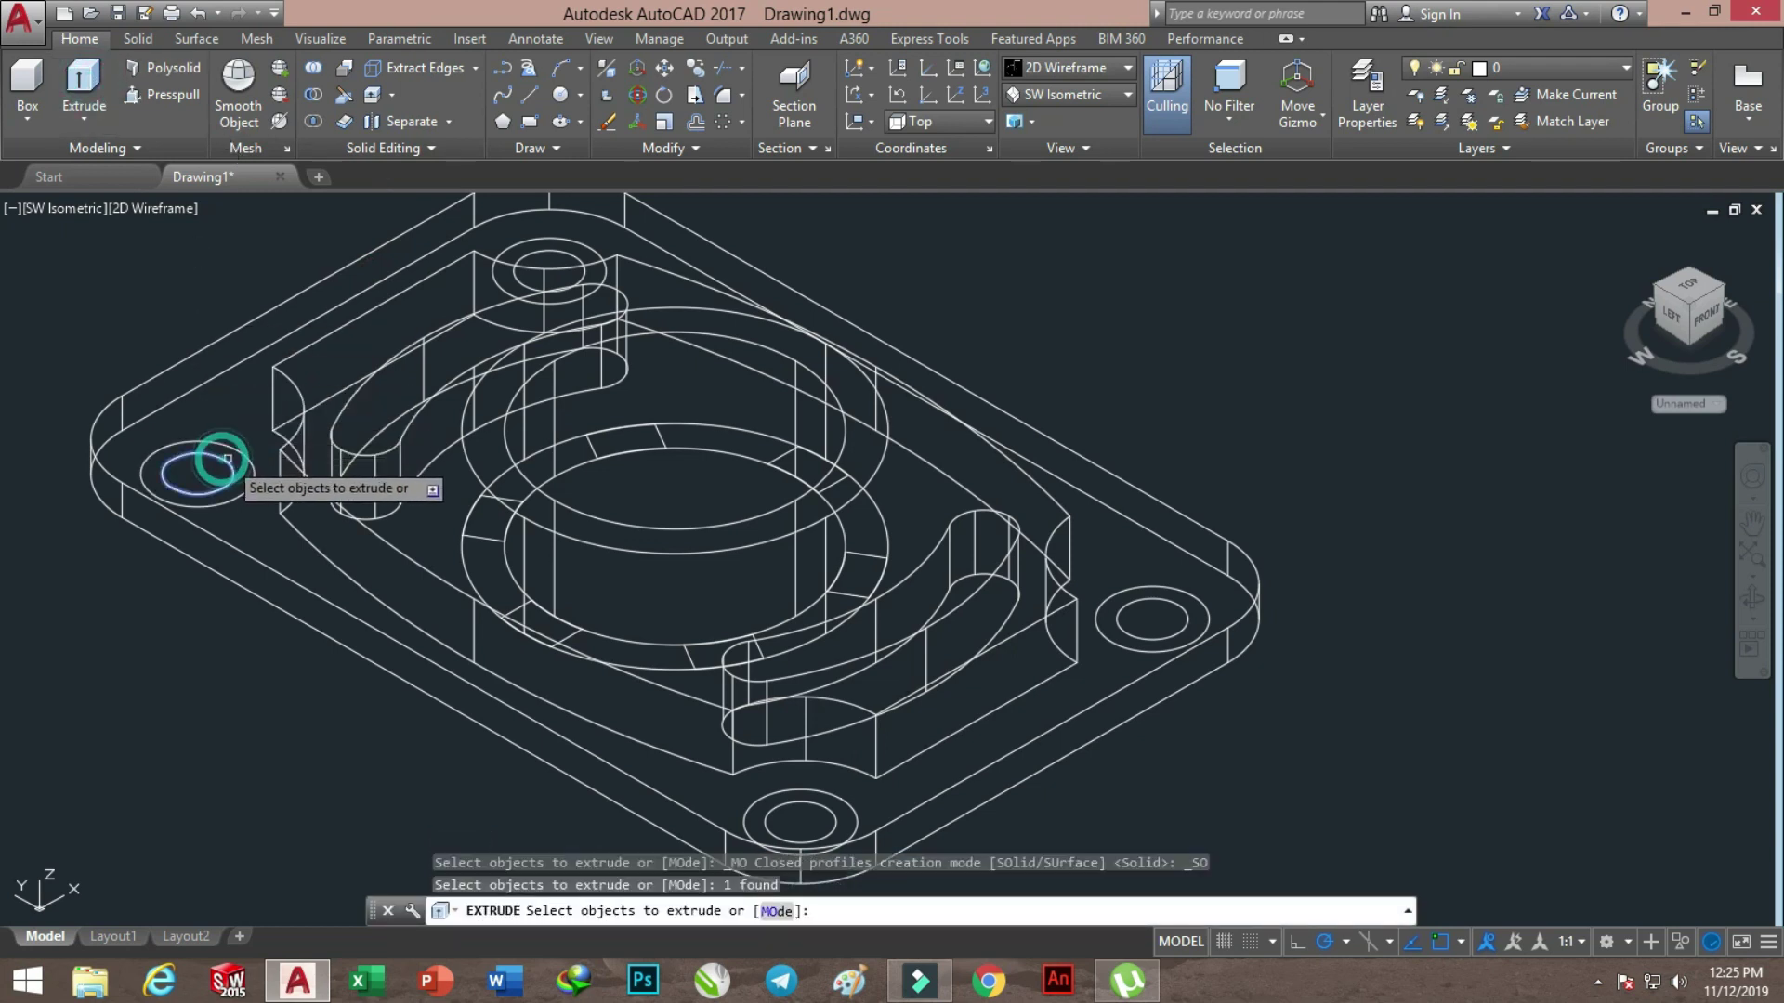
{"action": "left_click", "coordinate": [519, 280]}
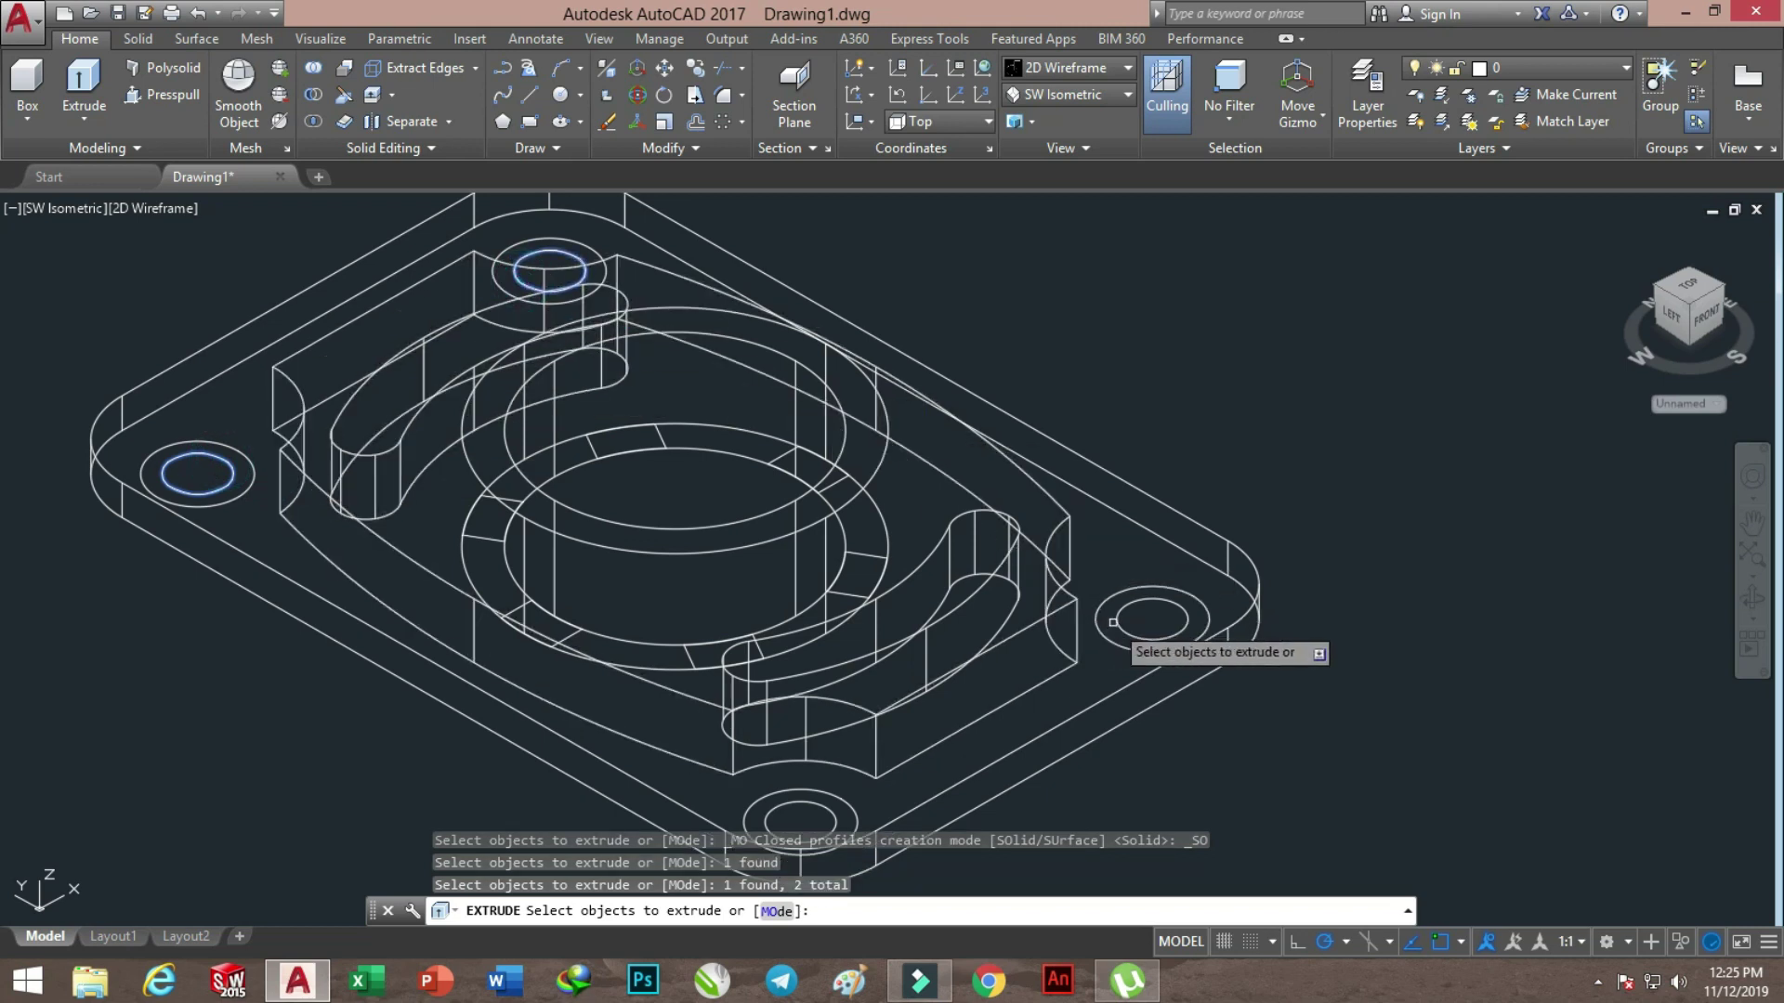
{"action": "left_click", "coordinate": [1207, 620]}
{"action": "left_click", "coordinate": [844, 798]}
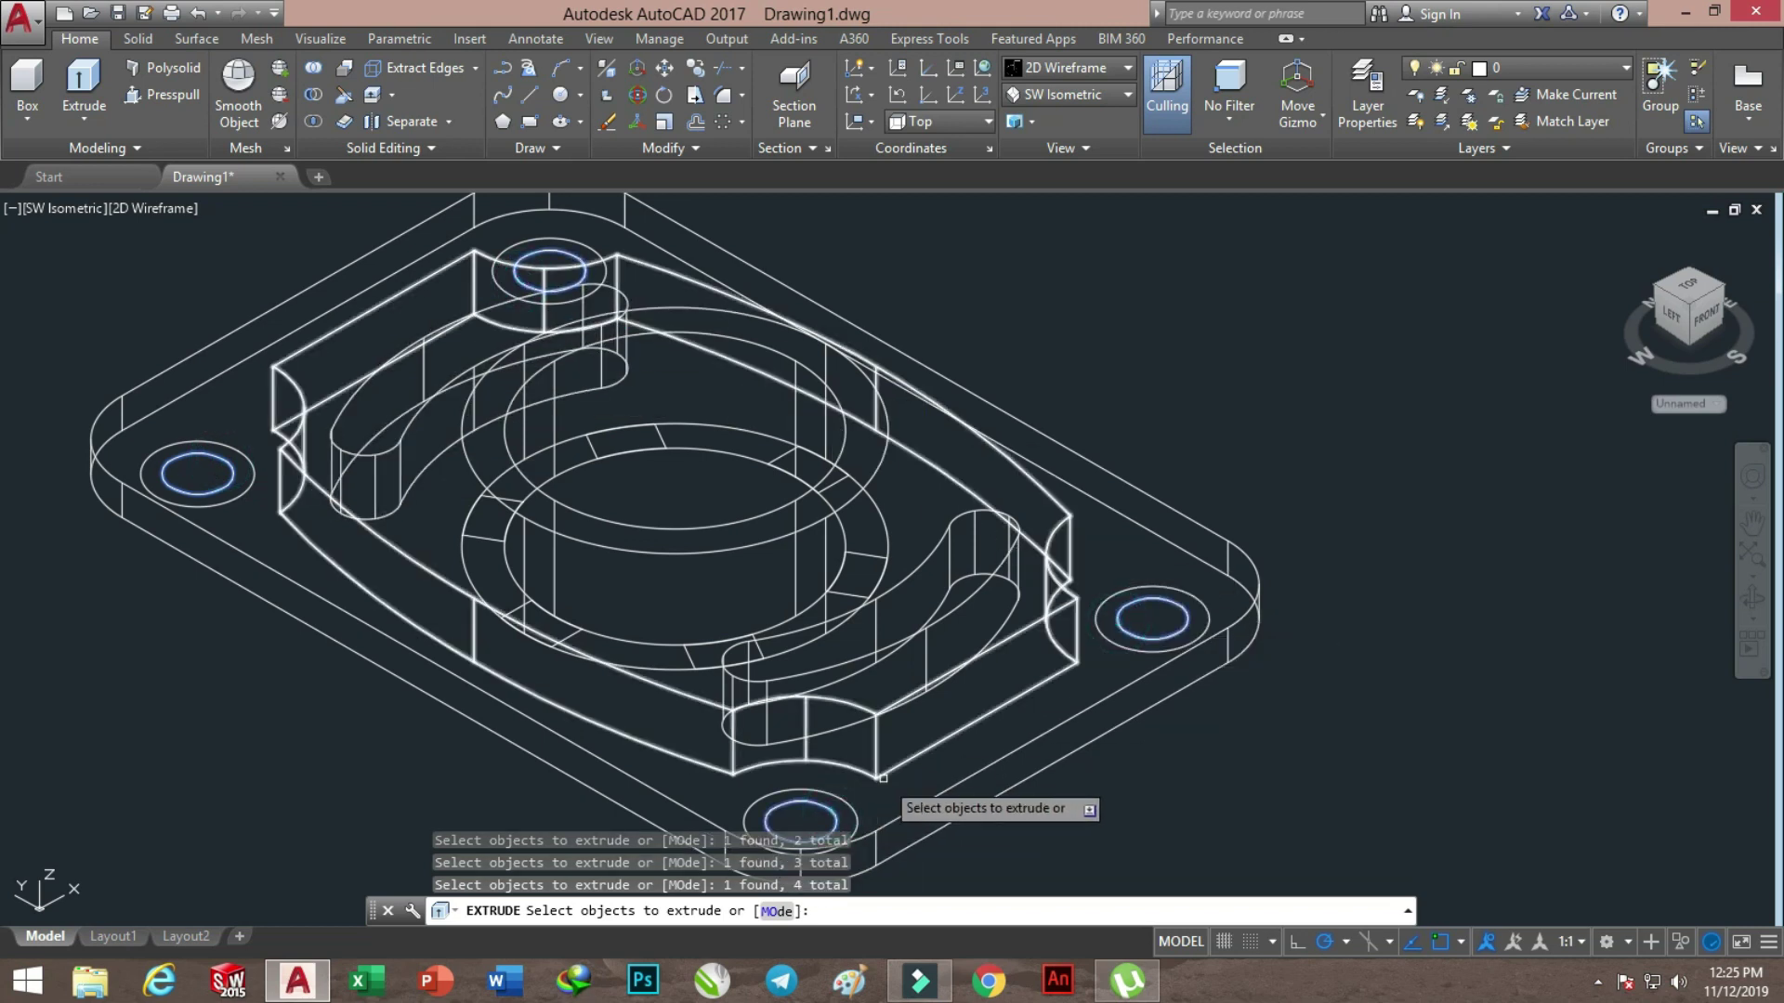
{"action": "key", "text": "Return"}
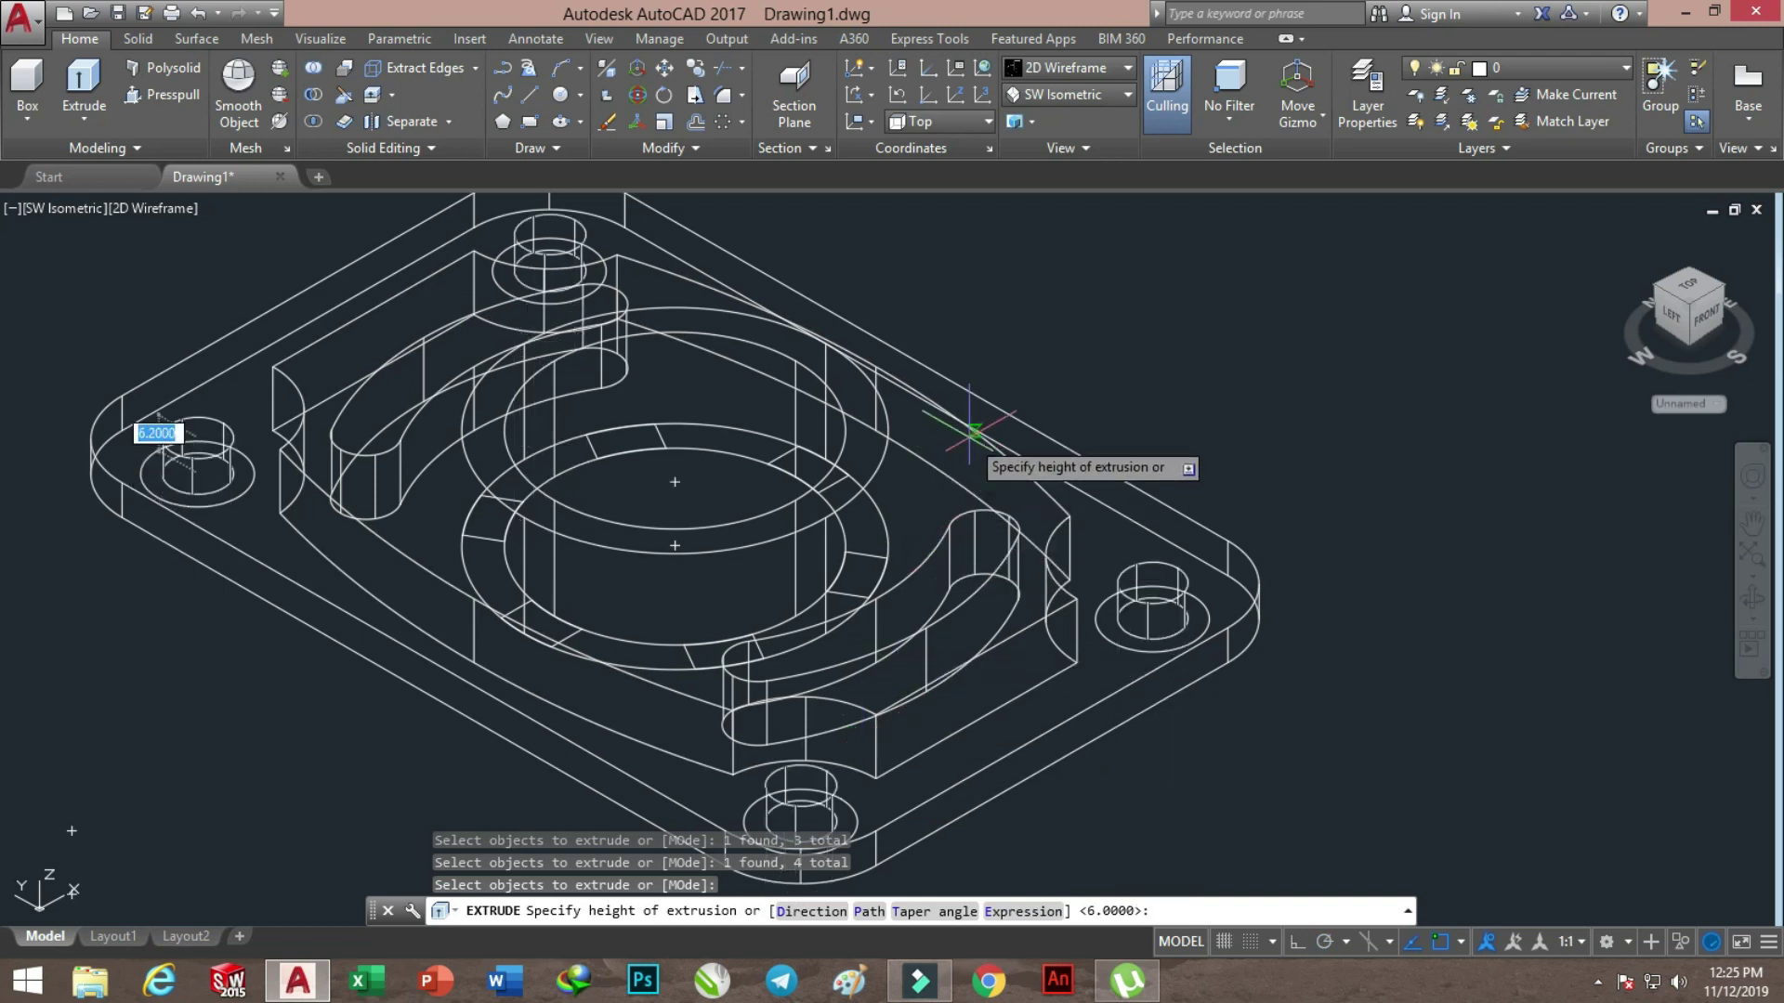
{"action": "type", "text": "6"}
{"action": "key", "text": "Return"}
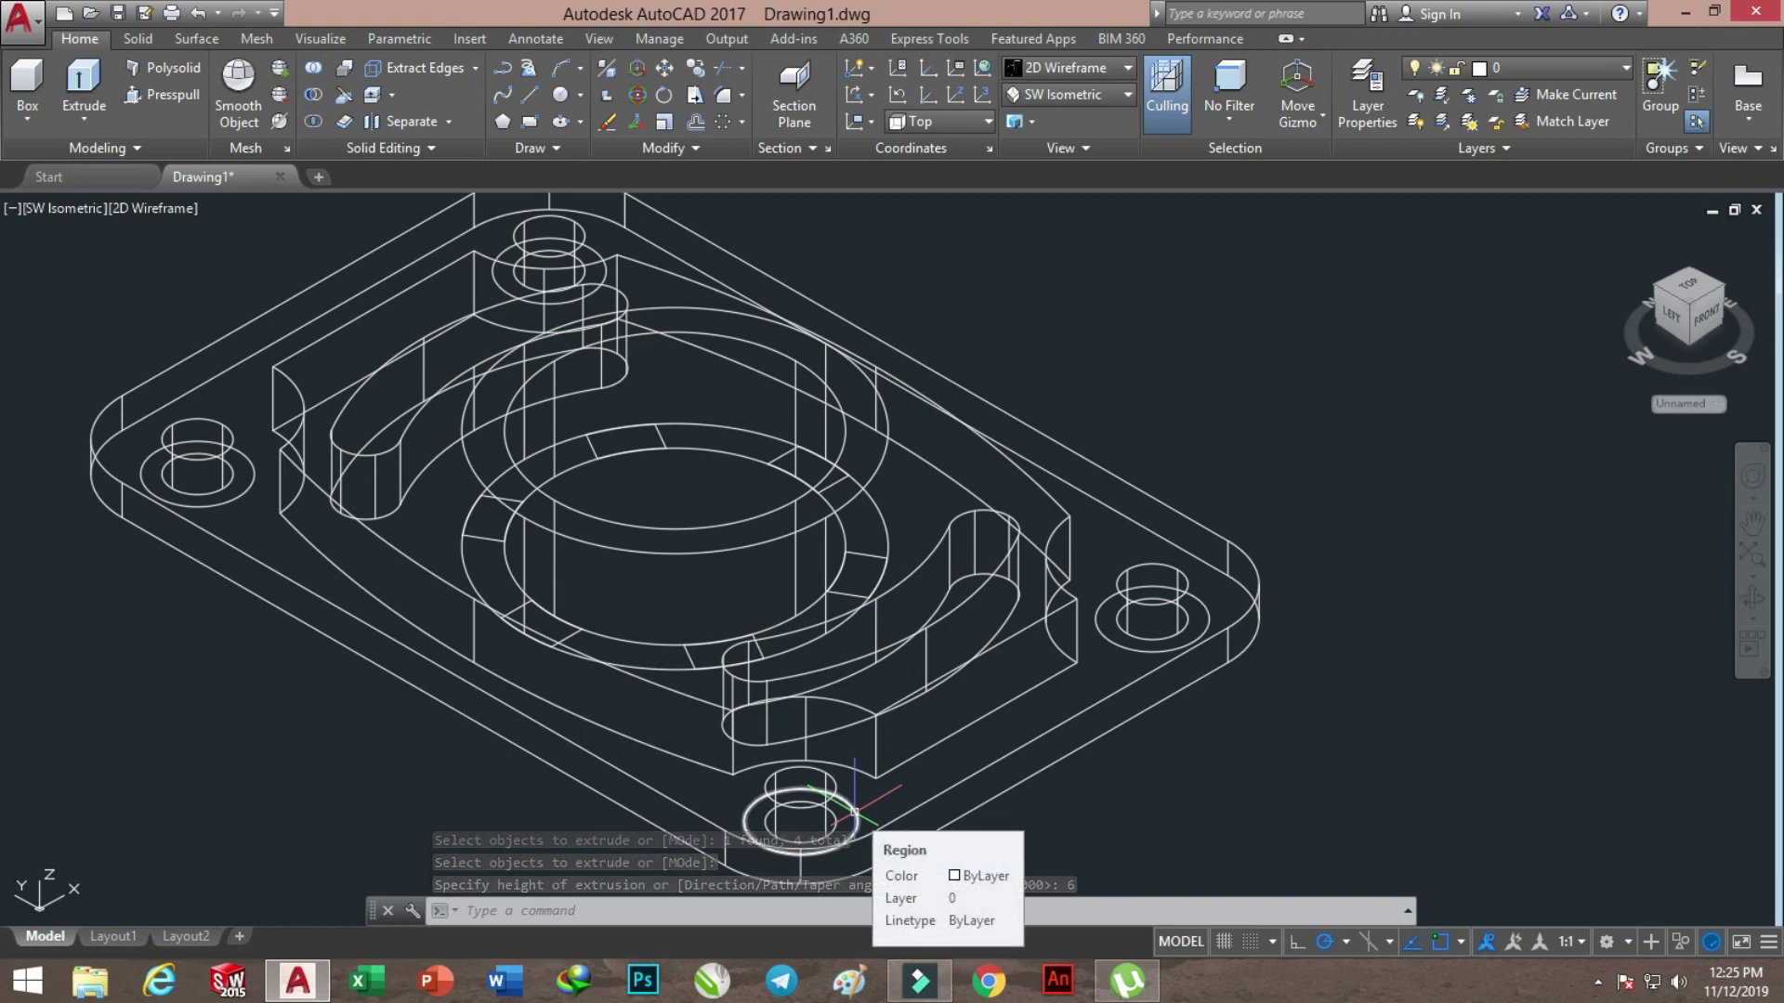
Extrude the bolt-hole circles to a height of 3
{"action": "key", "text": "Return"}
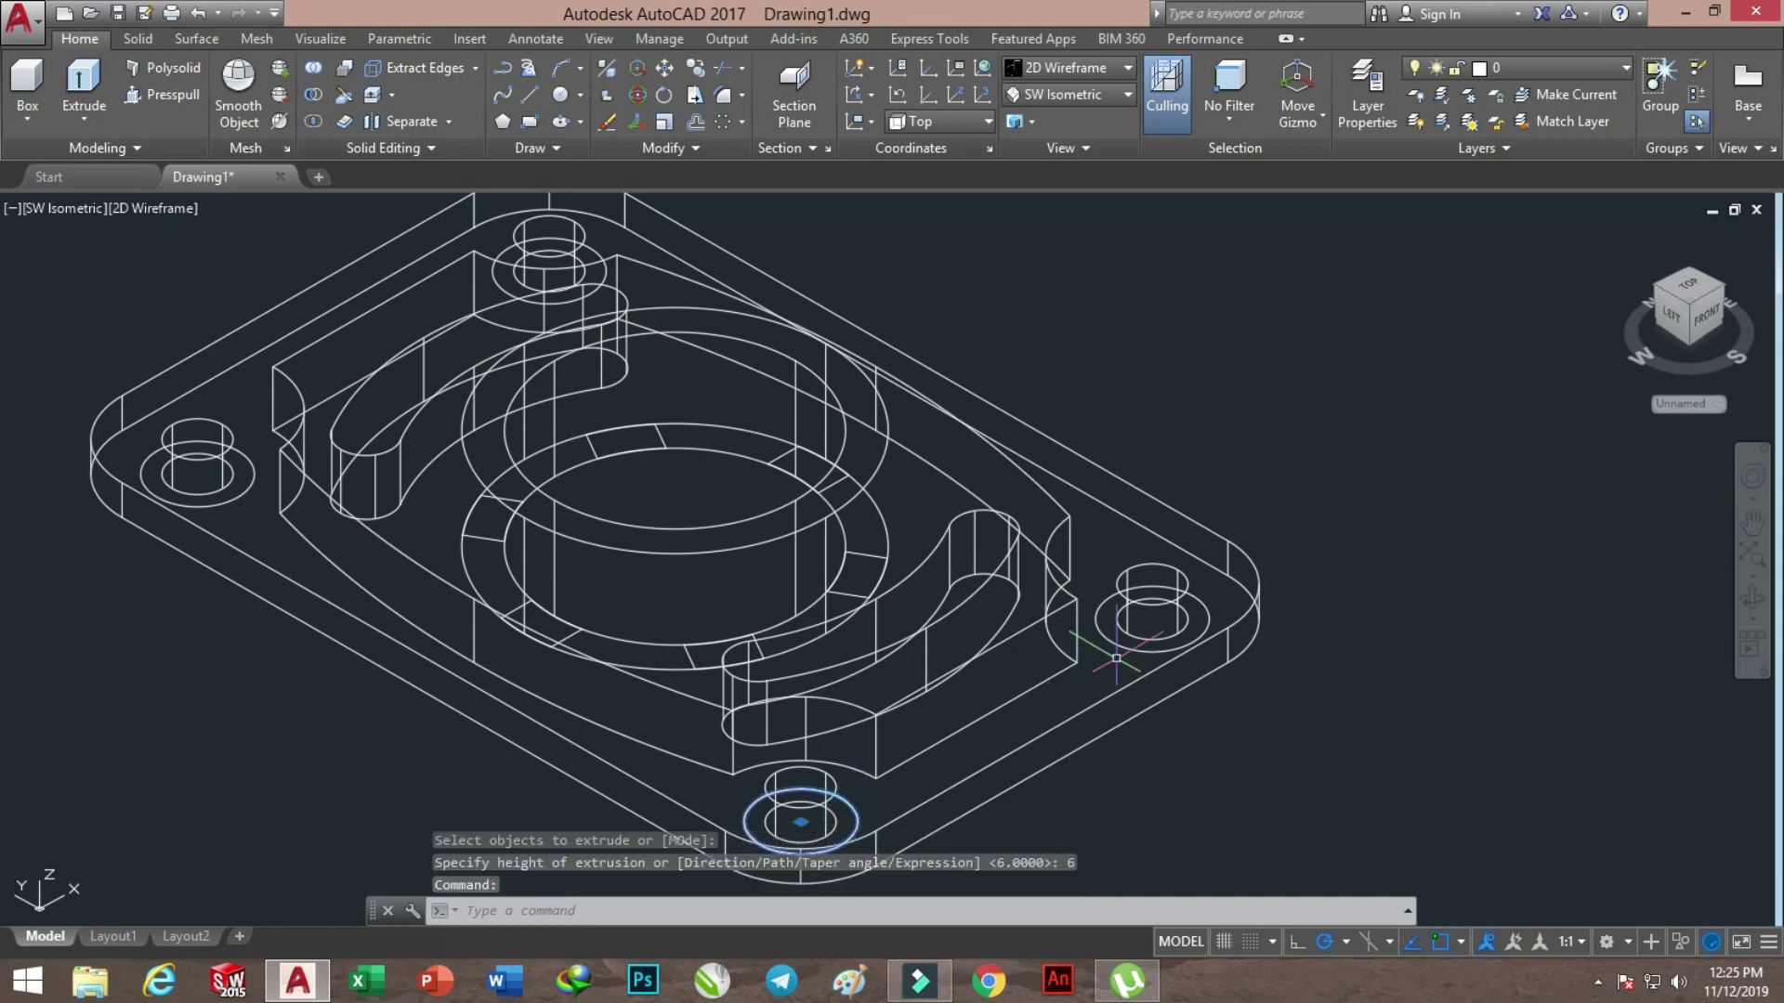
{"action": "left_click", "coordinate": [1116, 658]}
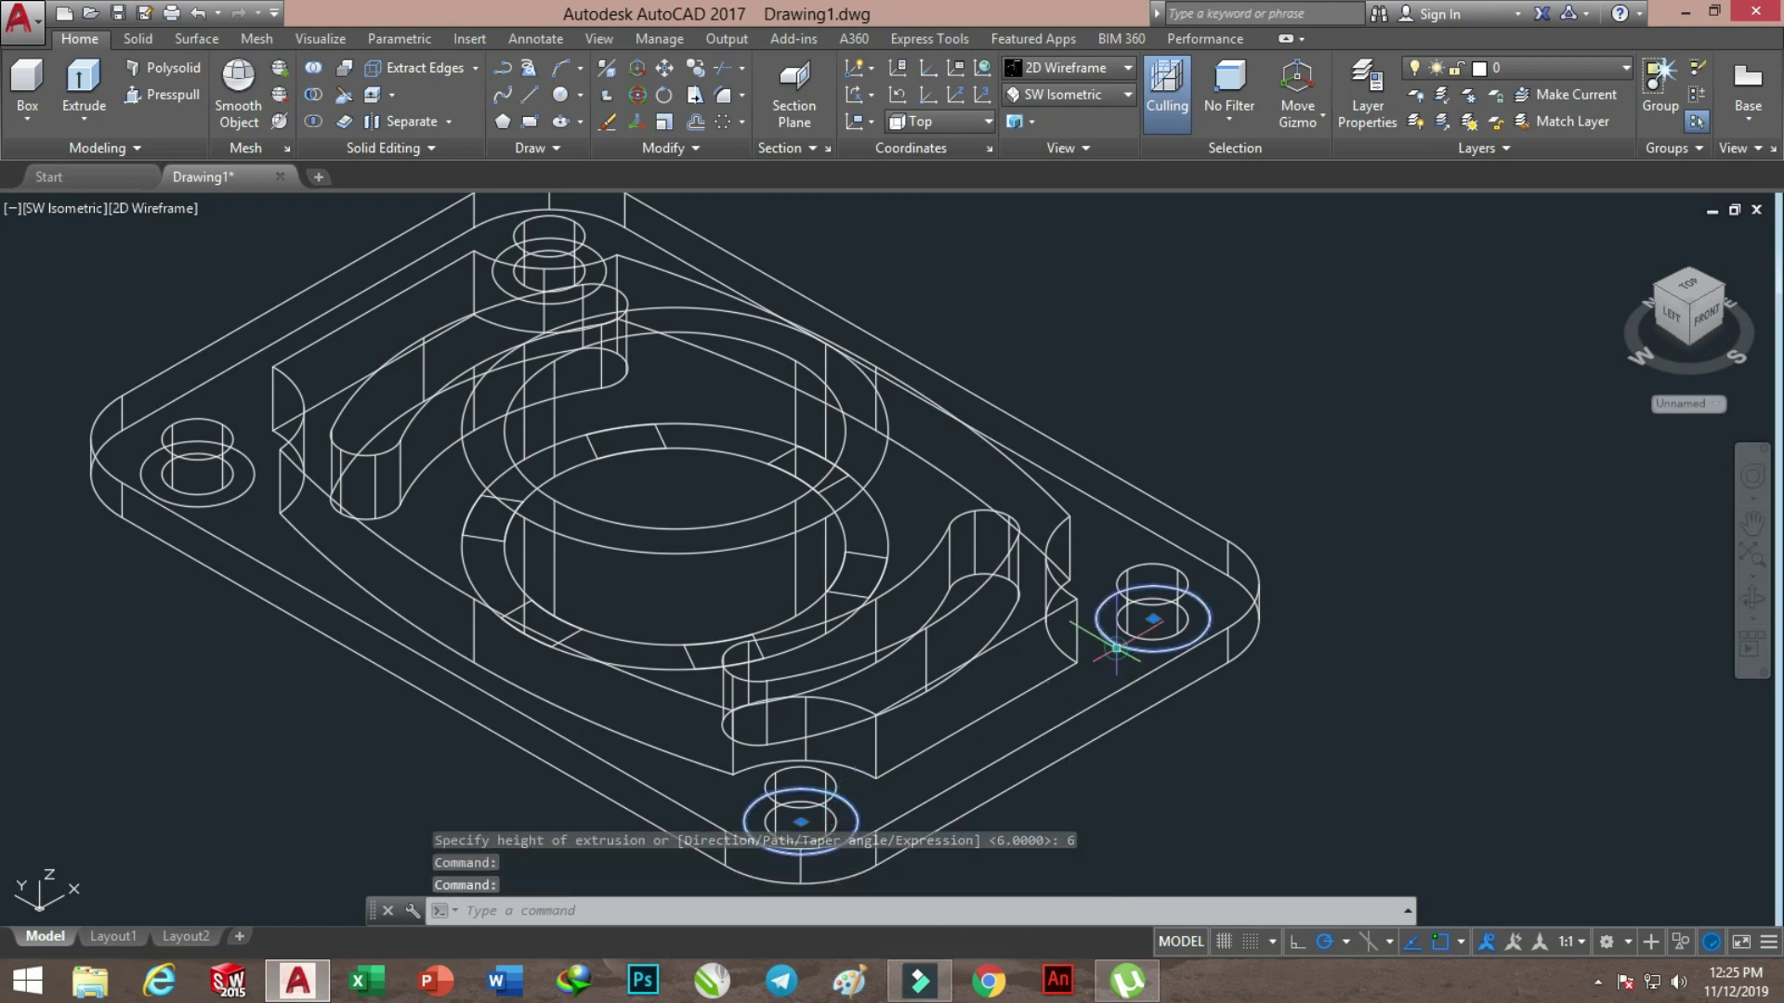
{"action": "left_click", "coordinate": [602, 275]}
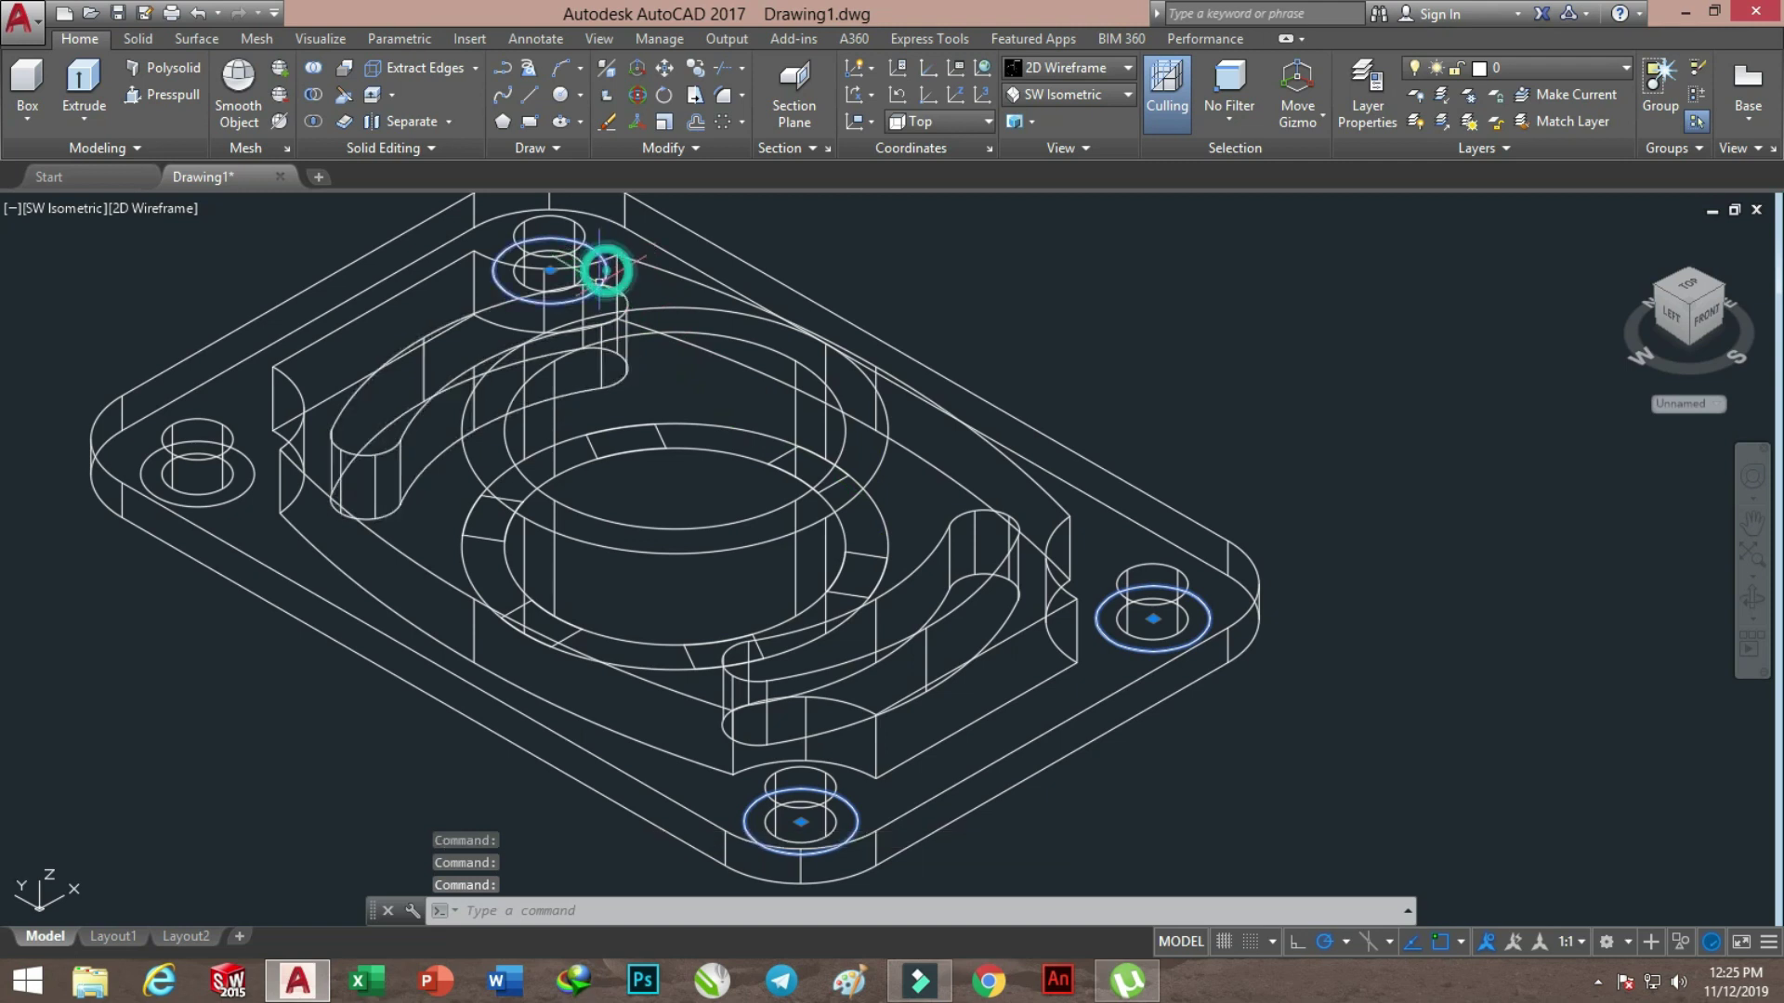
{"action": "left_click", "coordinate": [253, 484]}
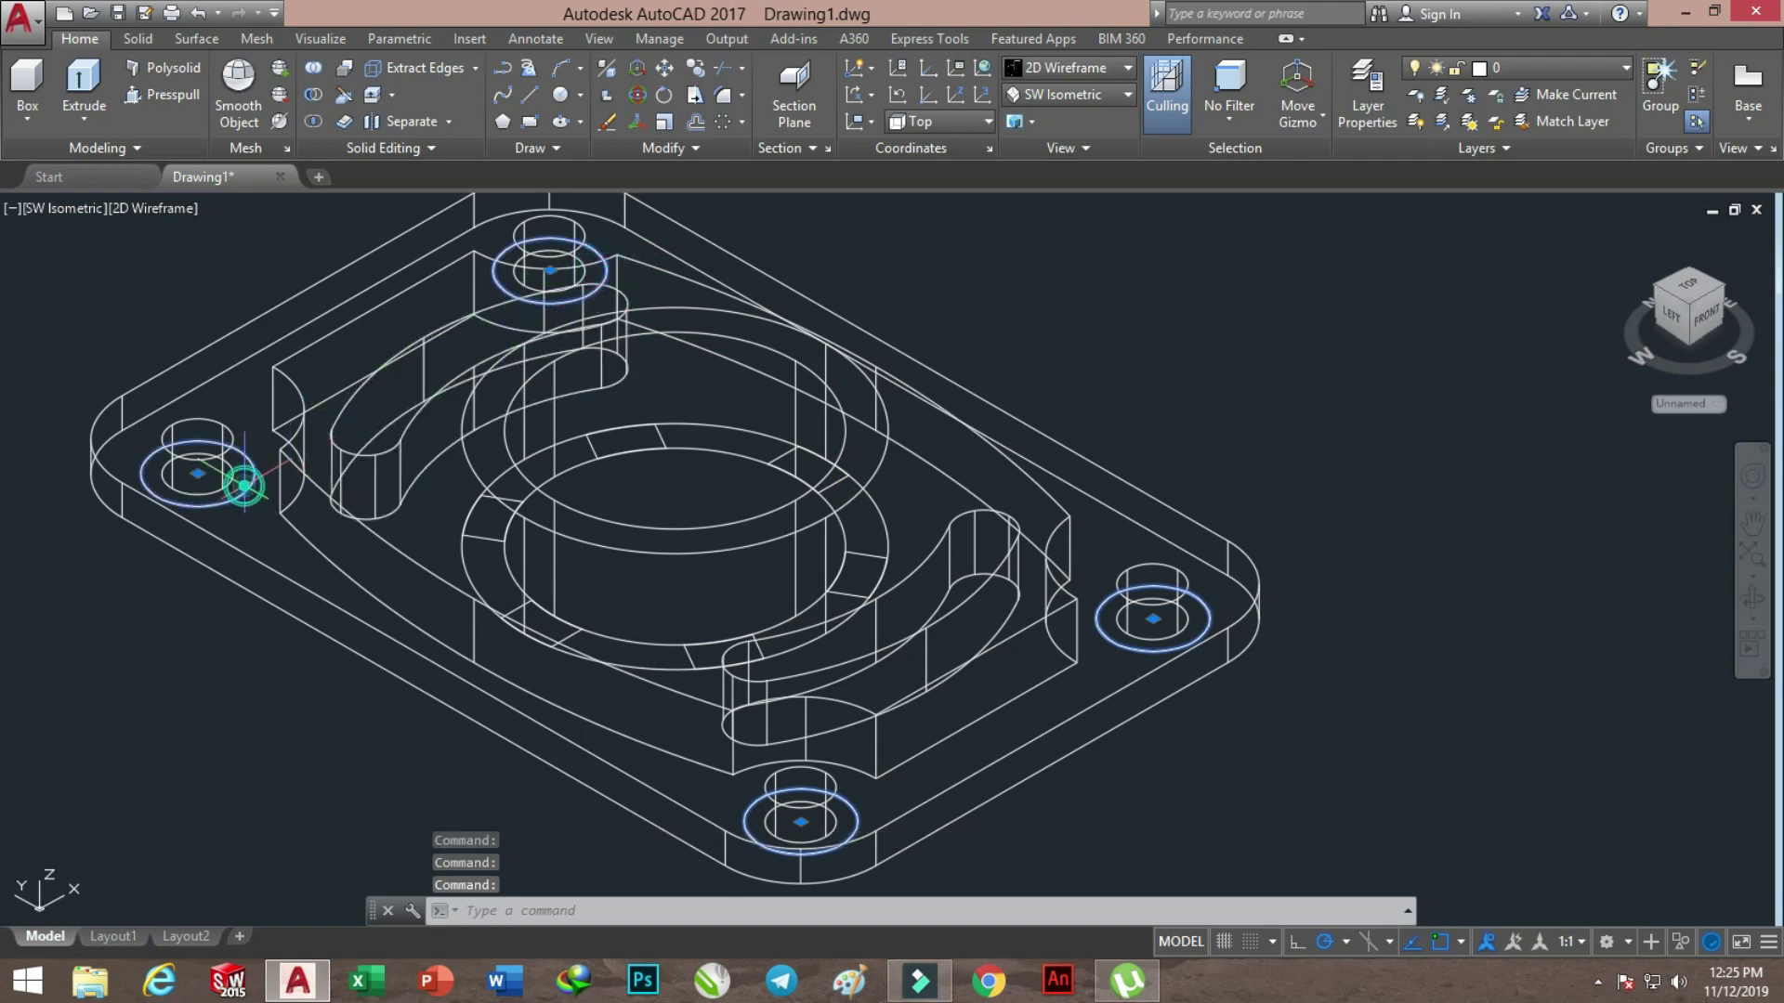
{"action": "left_click", "coordinate": [87, 84]}
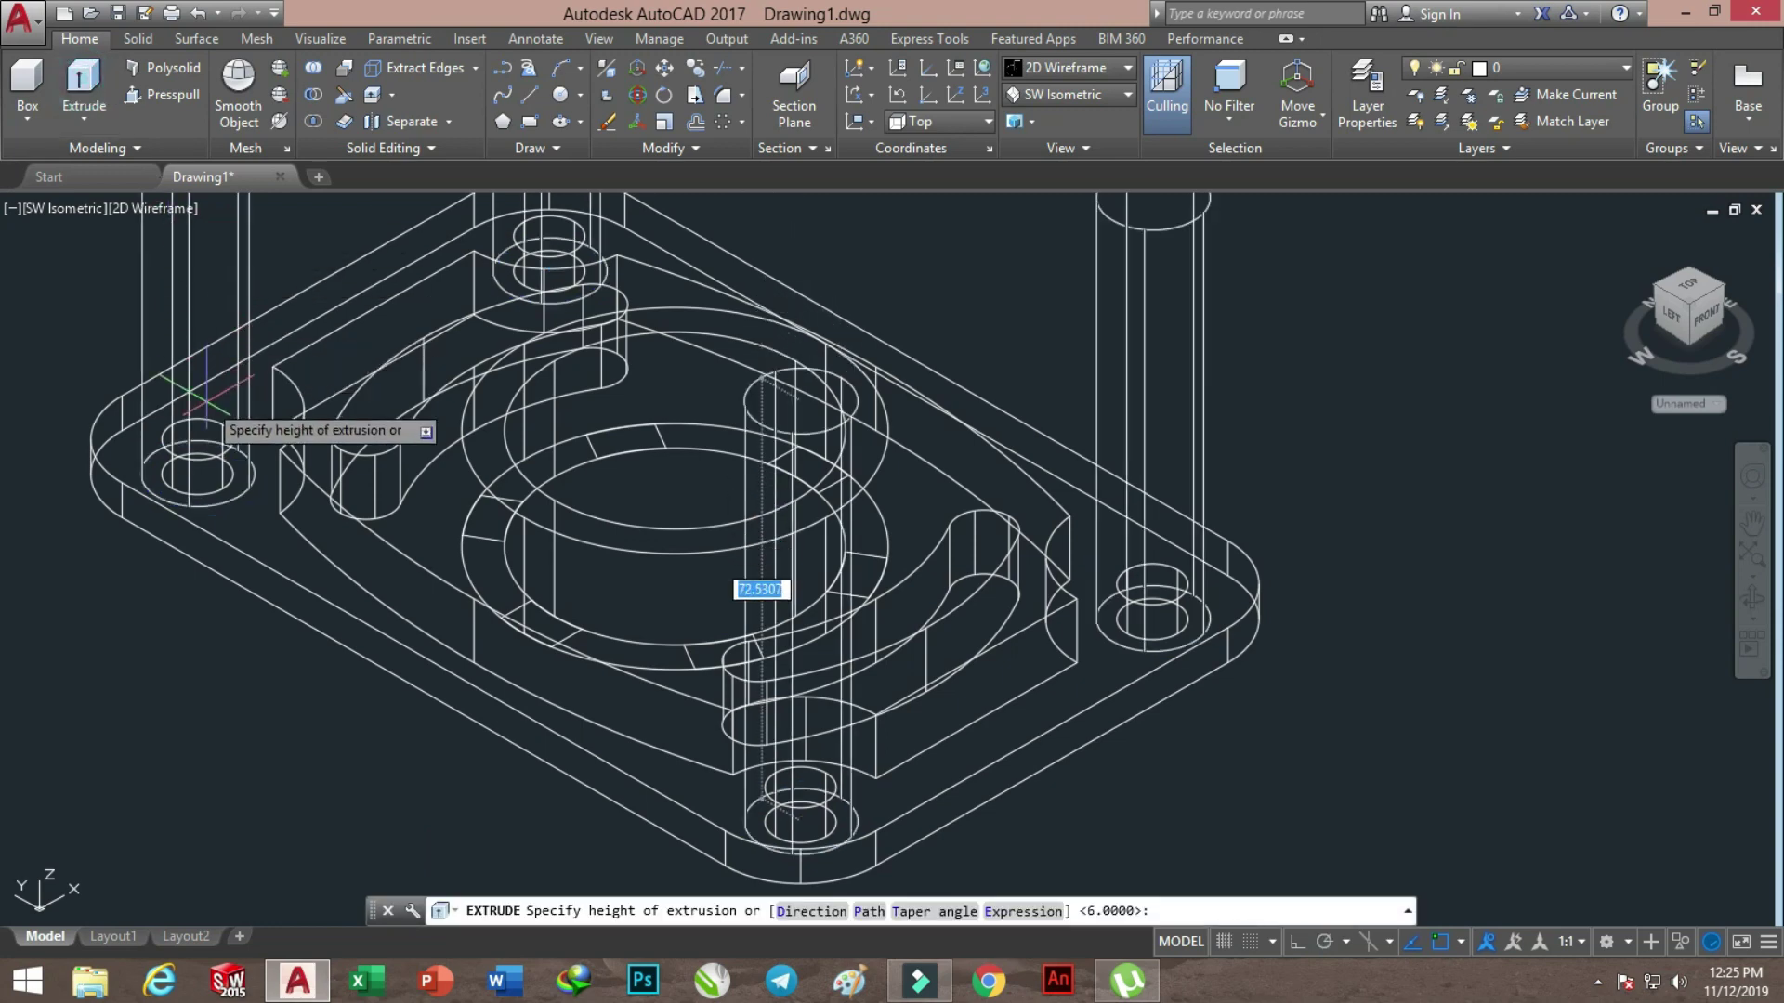
{"action": "type", "text": "3"}
{"action": "key", "text": "Return"}
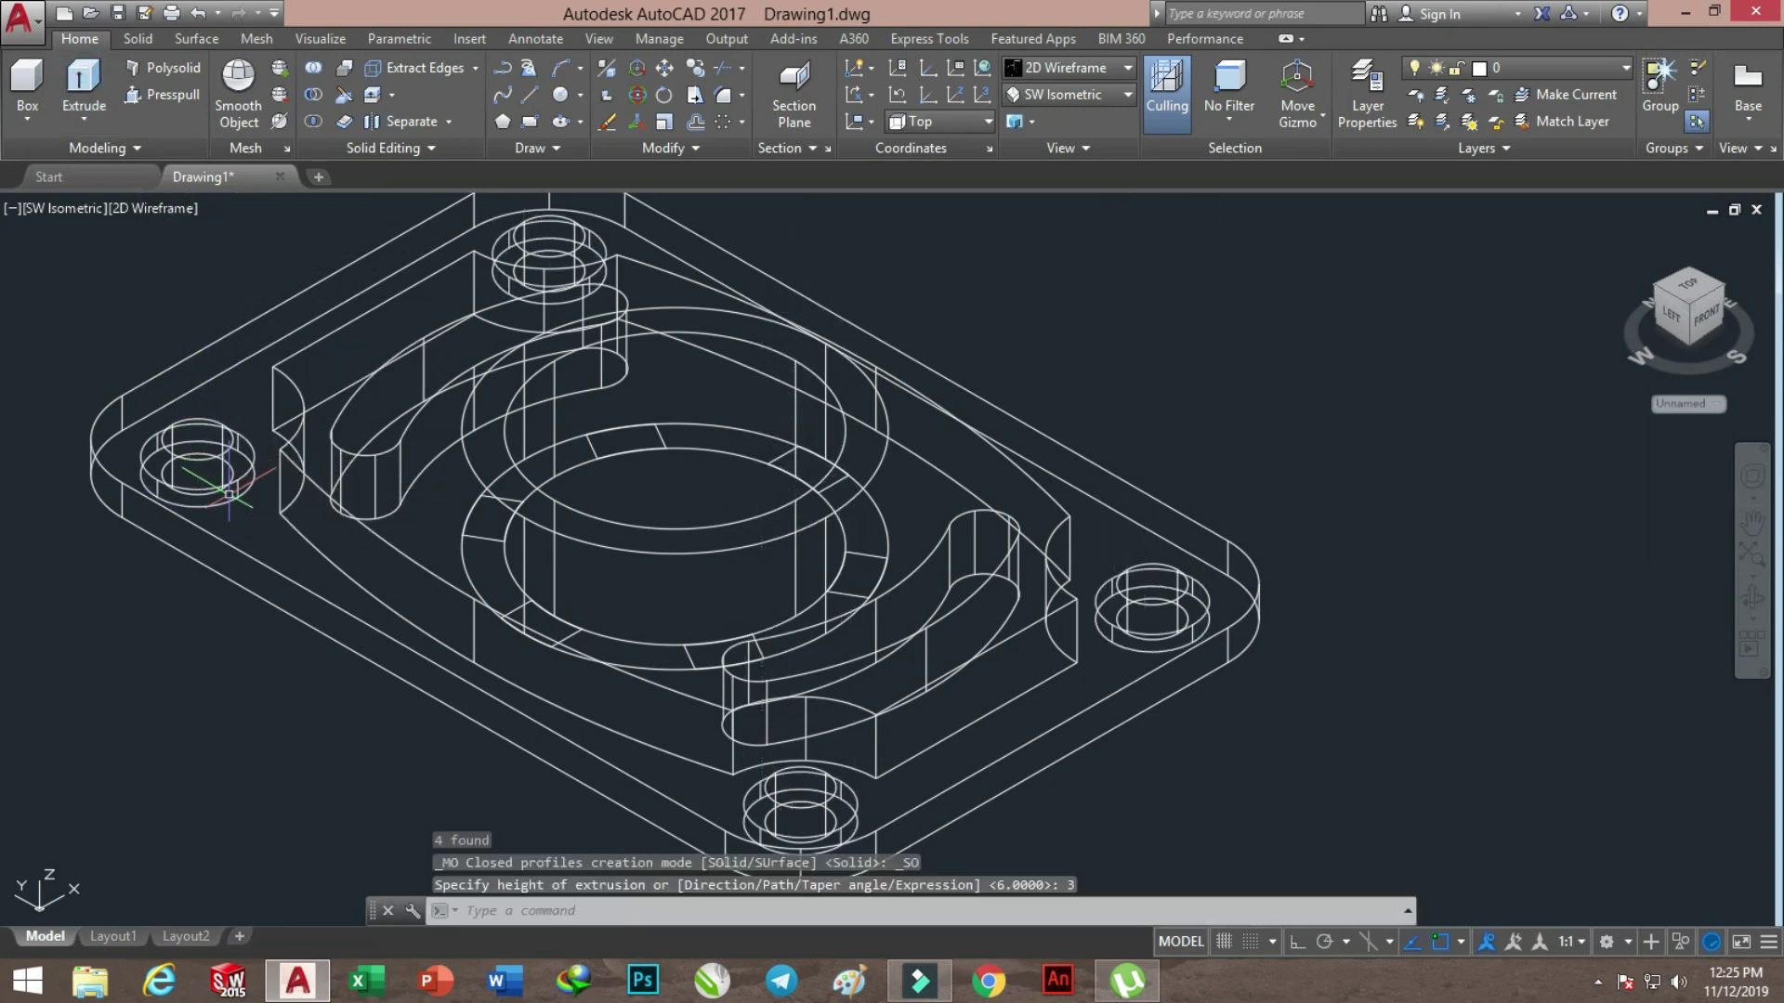
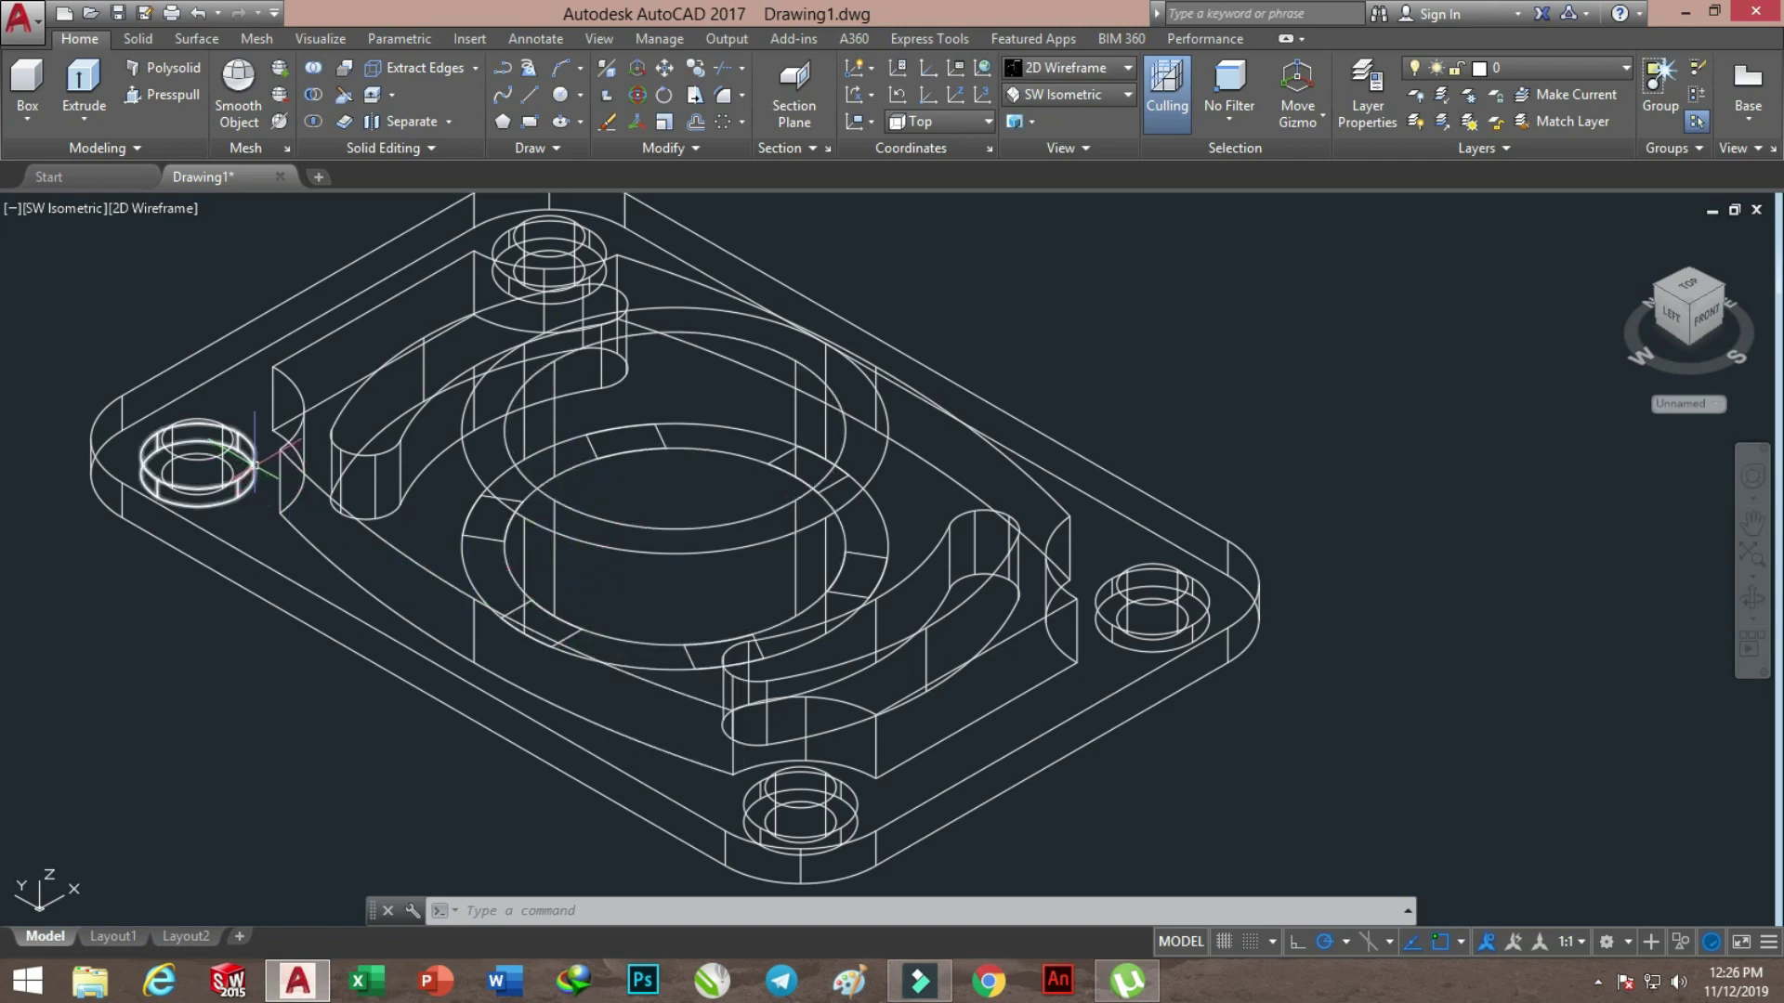
In Front view, raise the two small side rectangles 3 units straight up
{"action": "left_click", "coordinate": [1098, 93]}
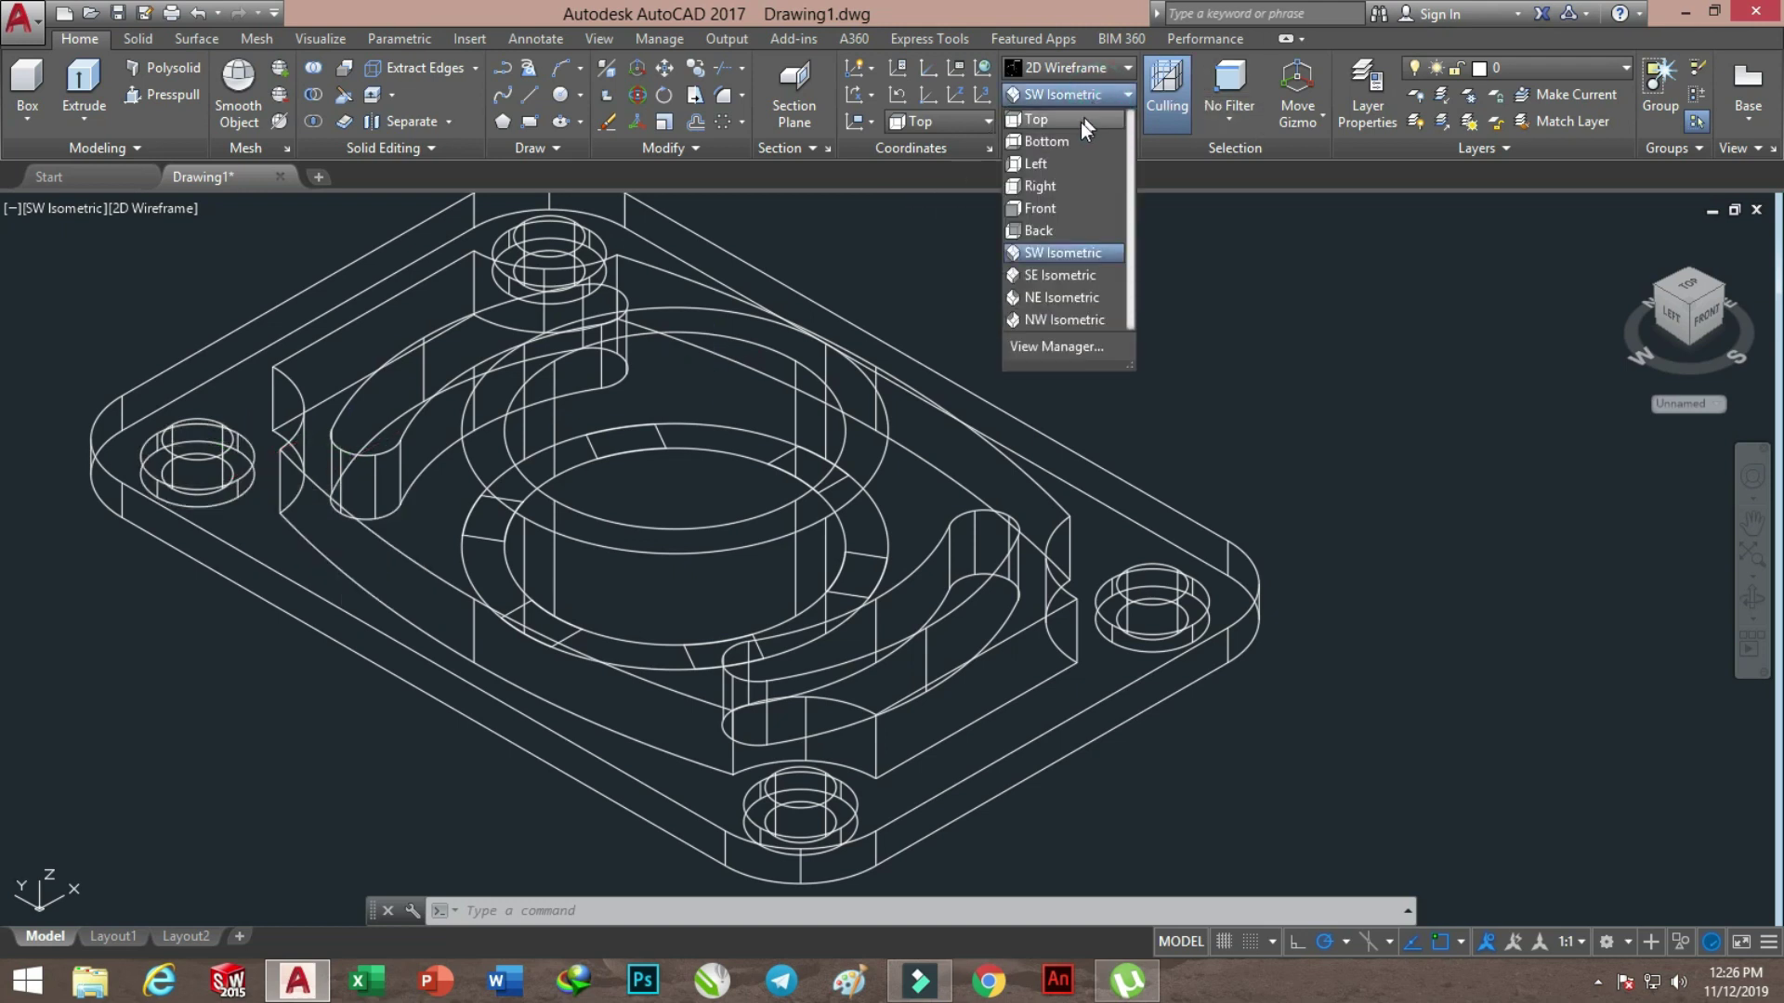
{"action": "left_click", "coordinate": [1057, 210]}
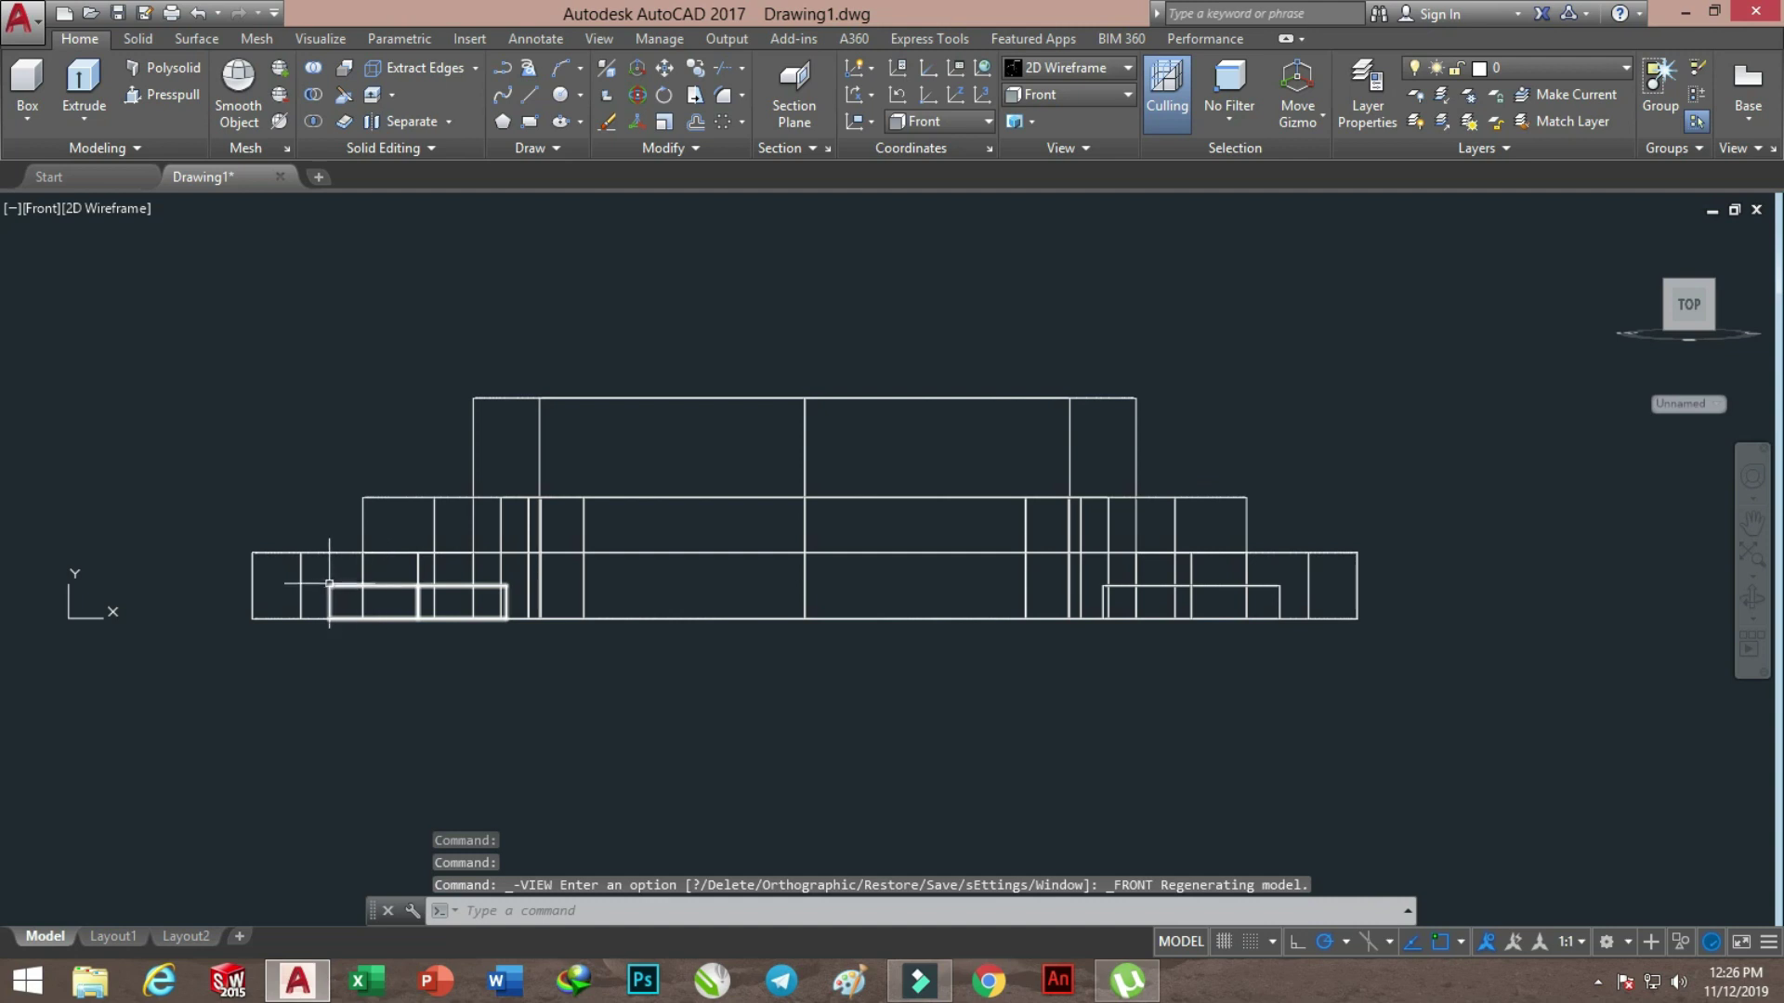
{"action": "left_click", "coordinate": [315, 572]}
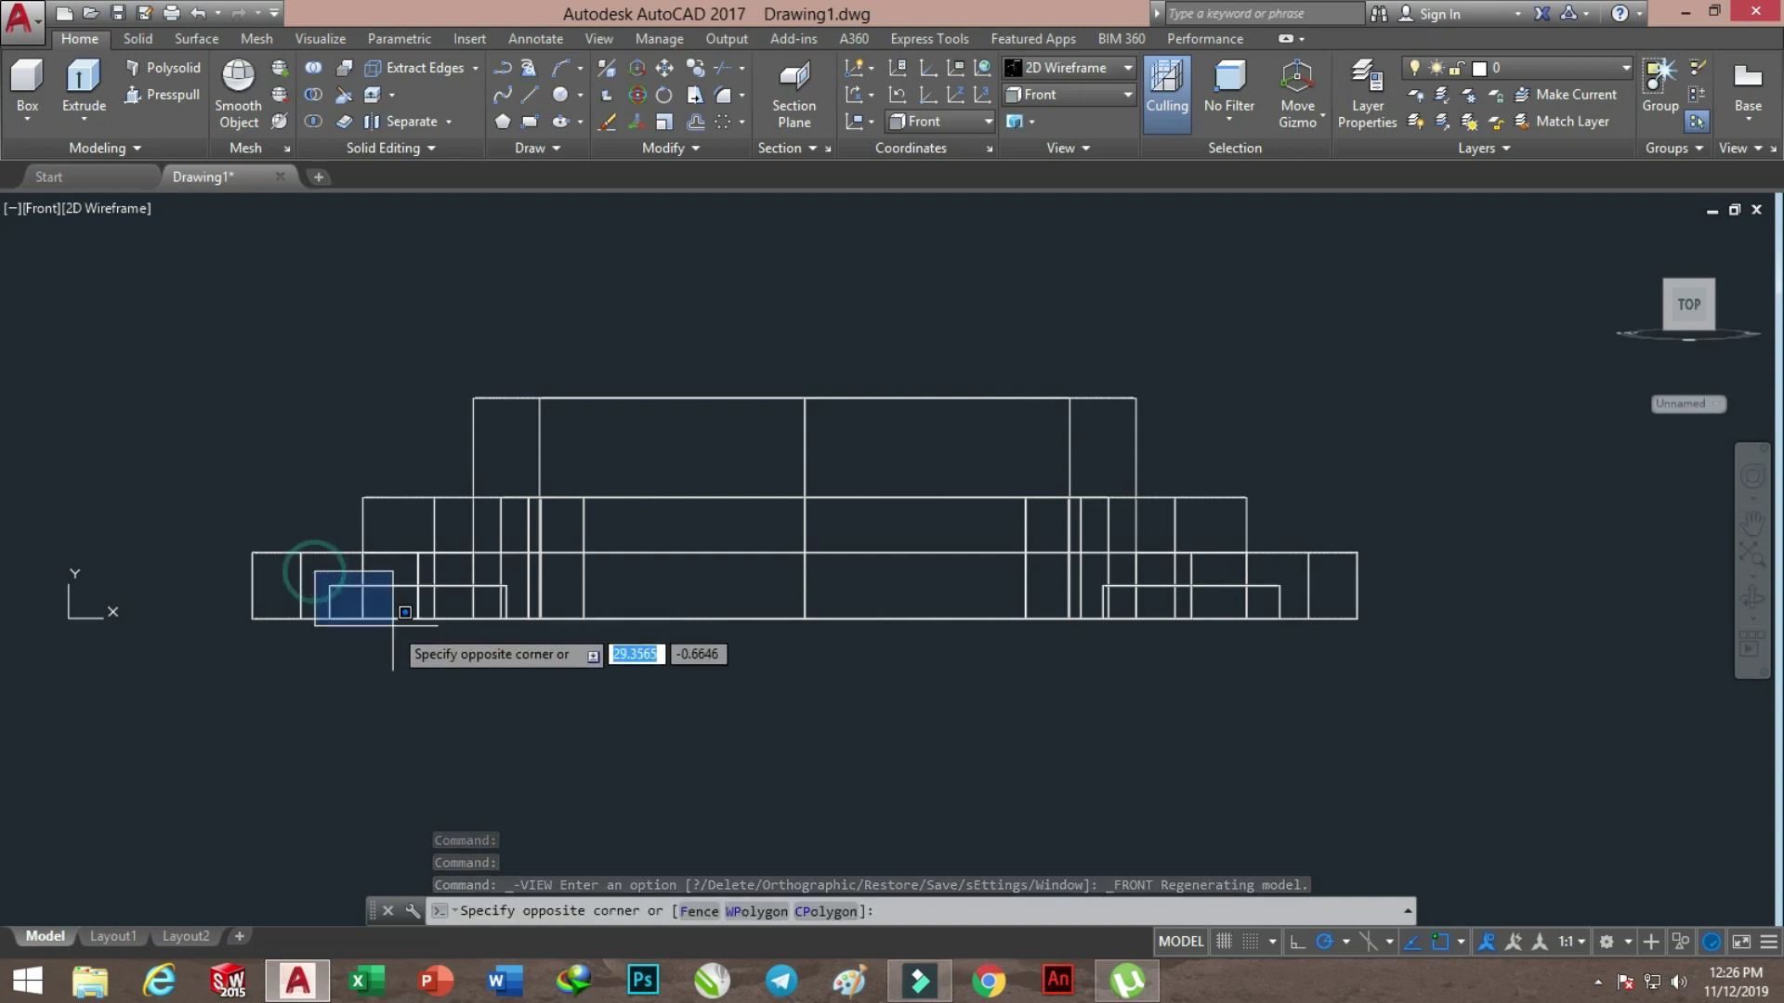
{"action": "left_click", "coordinate": [510, 629]}
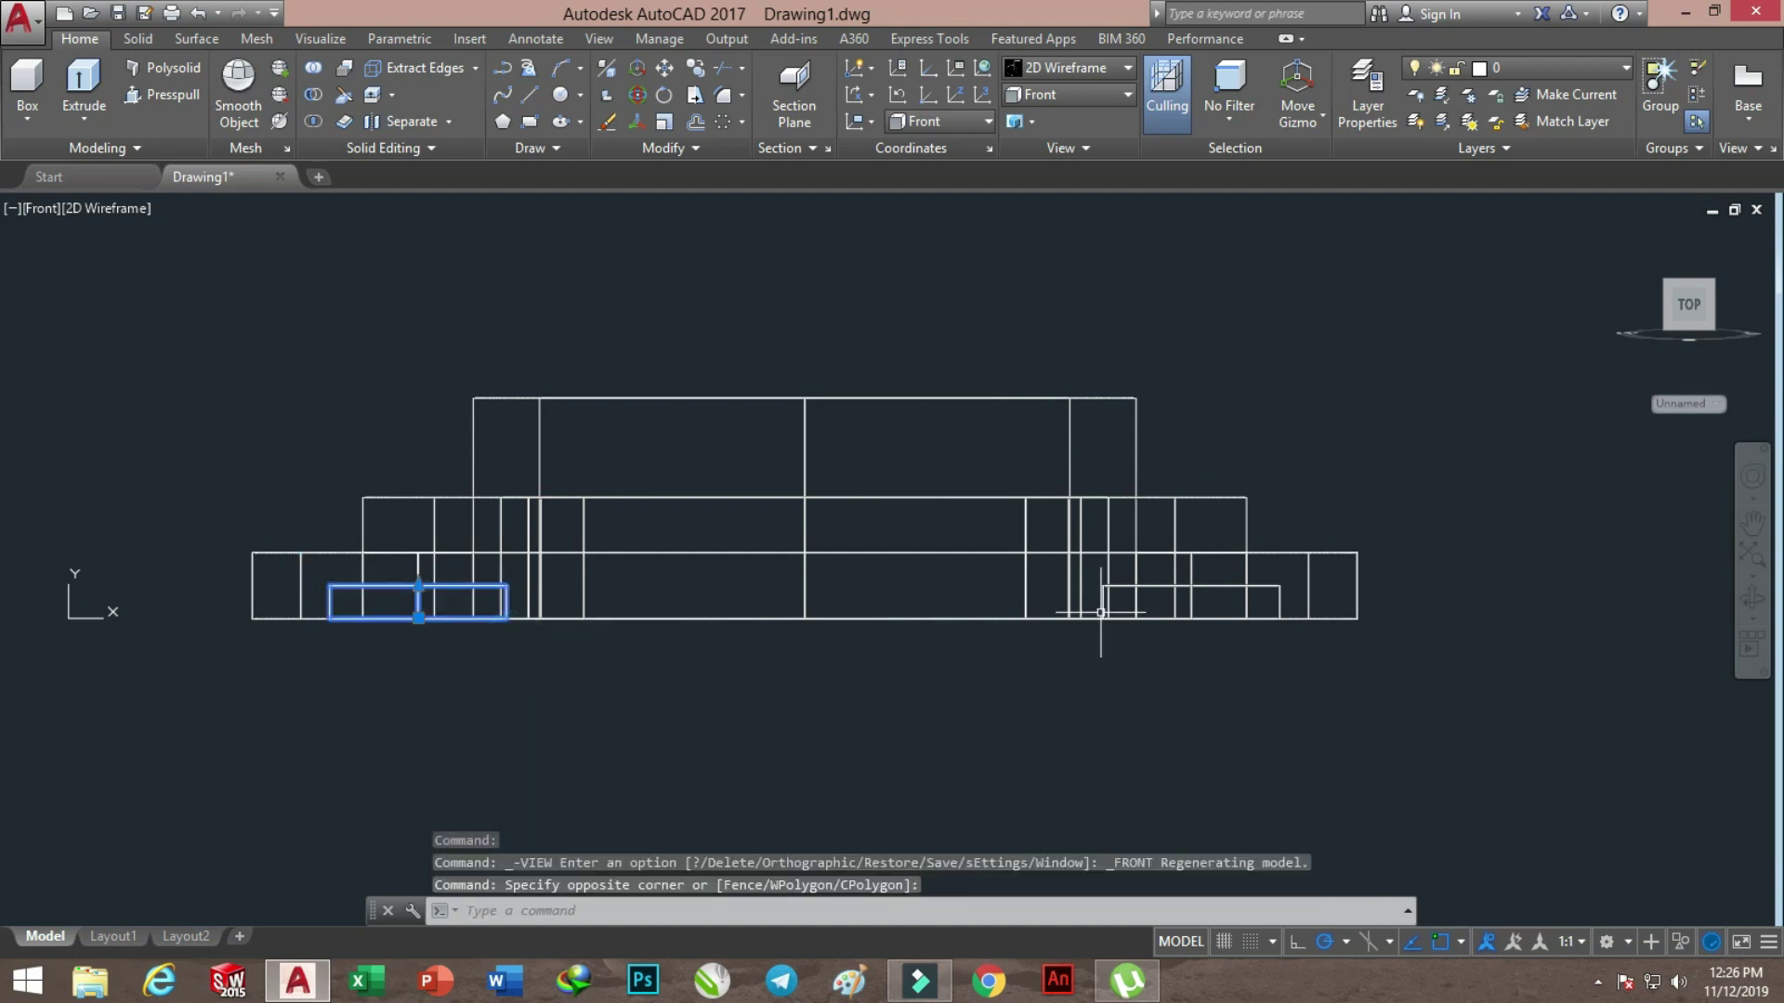
{"action": "left_click", "coordinate": [1095, 569]}
{"action": "left_click", "coordinate": [1283, 650]}
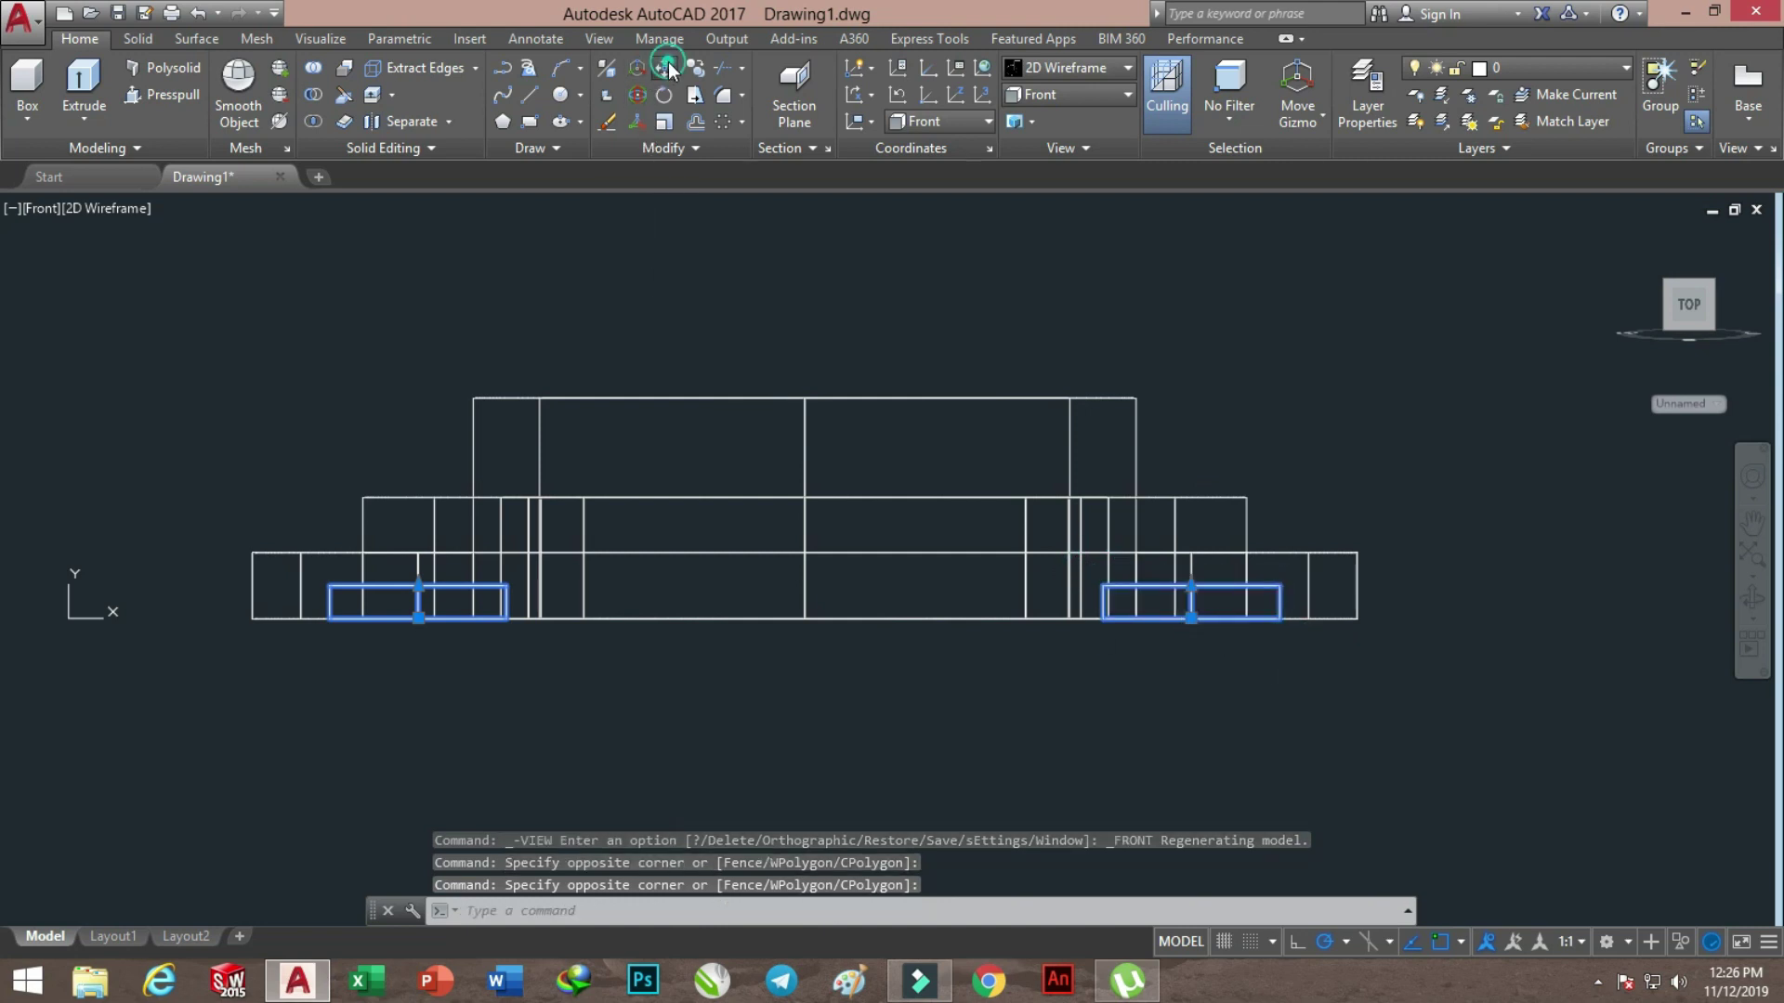
{"action": "left_click", "coordinate": [666, 68]}
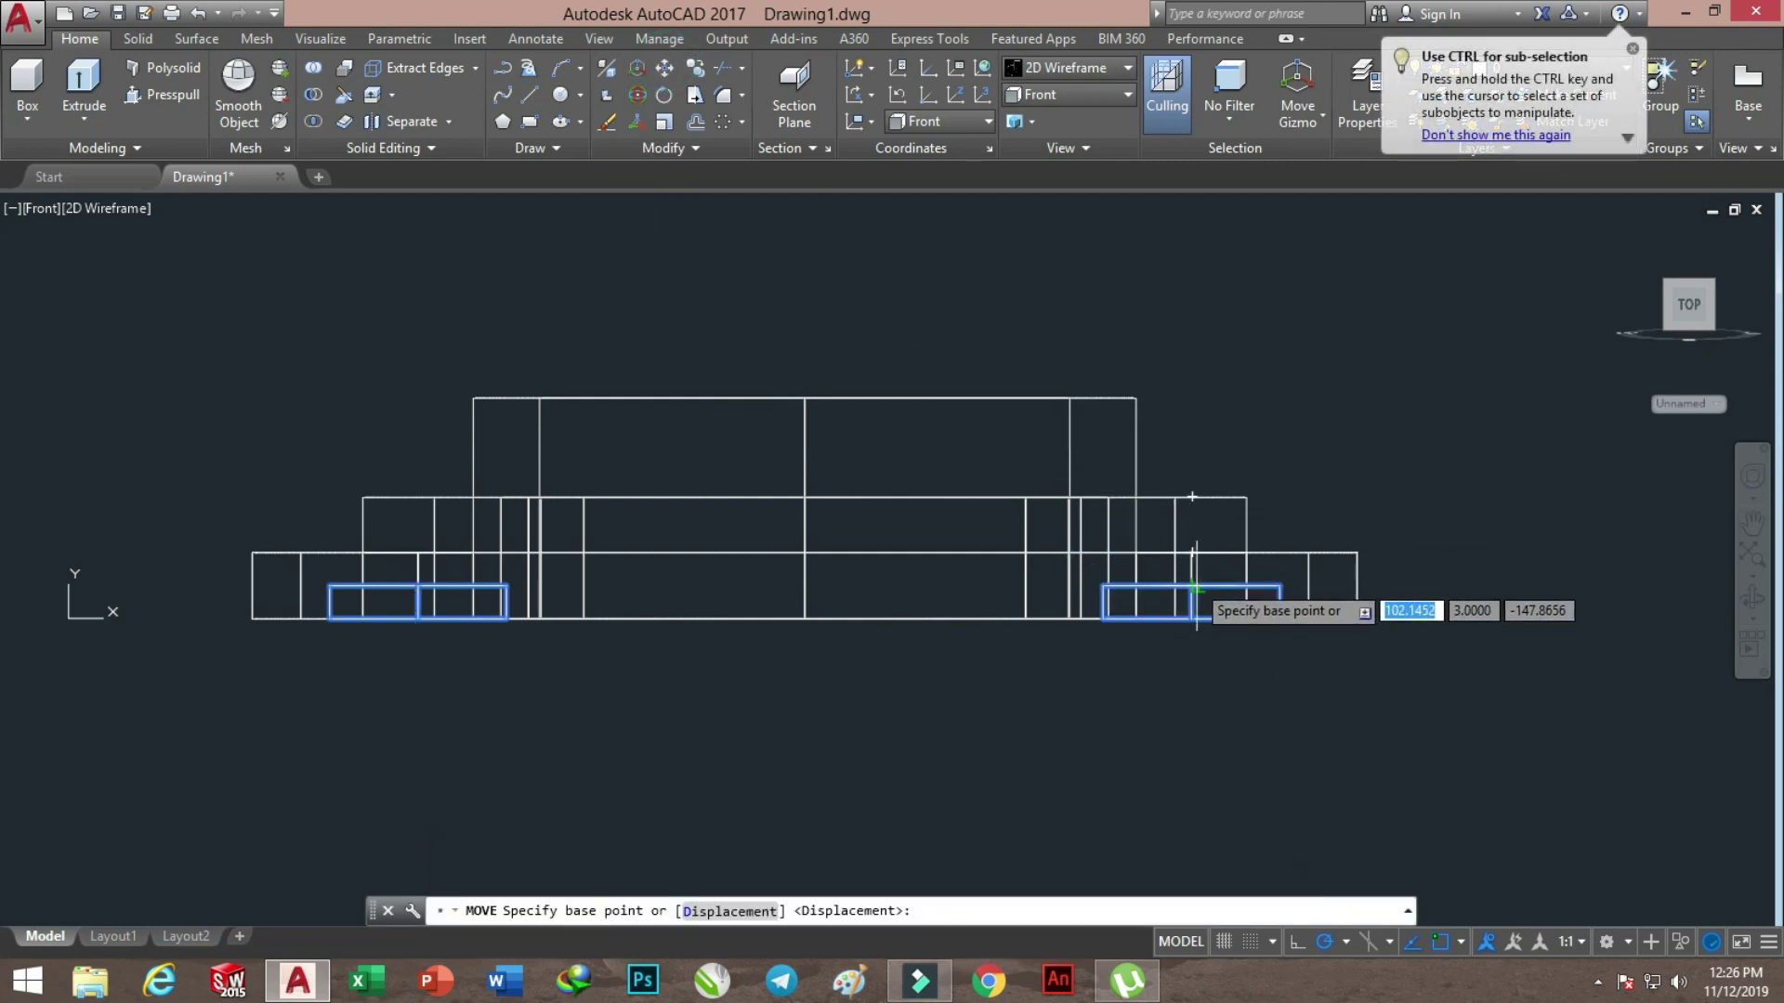
{"action": "left_click", "coordinate": [1192, 587]}
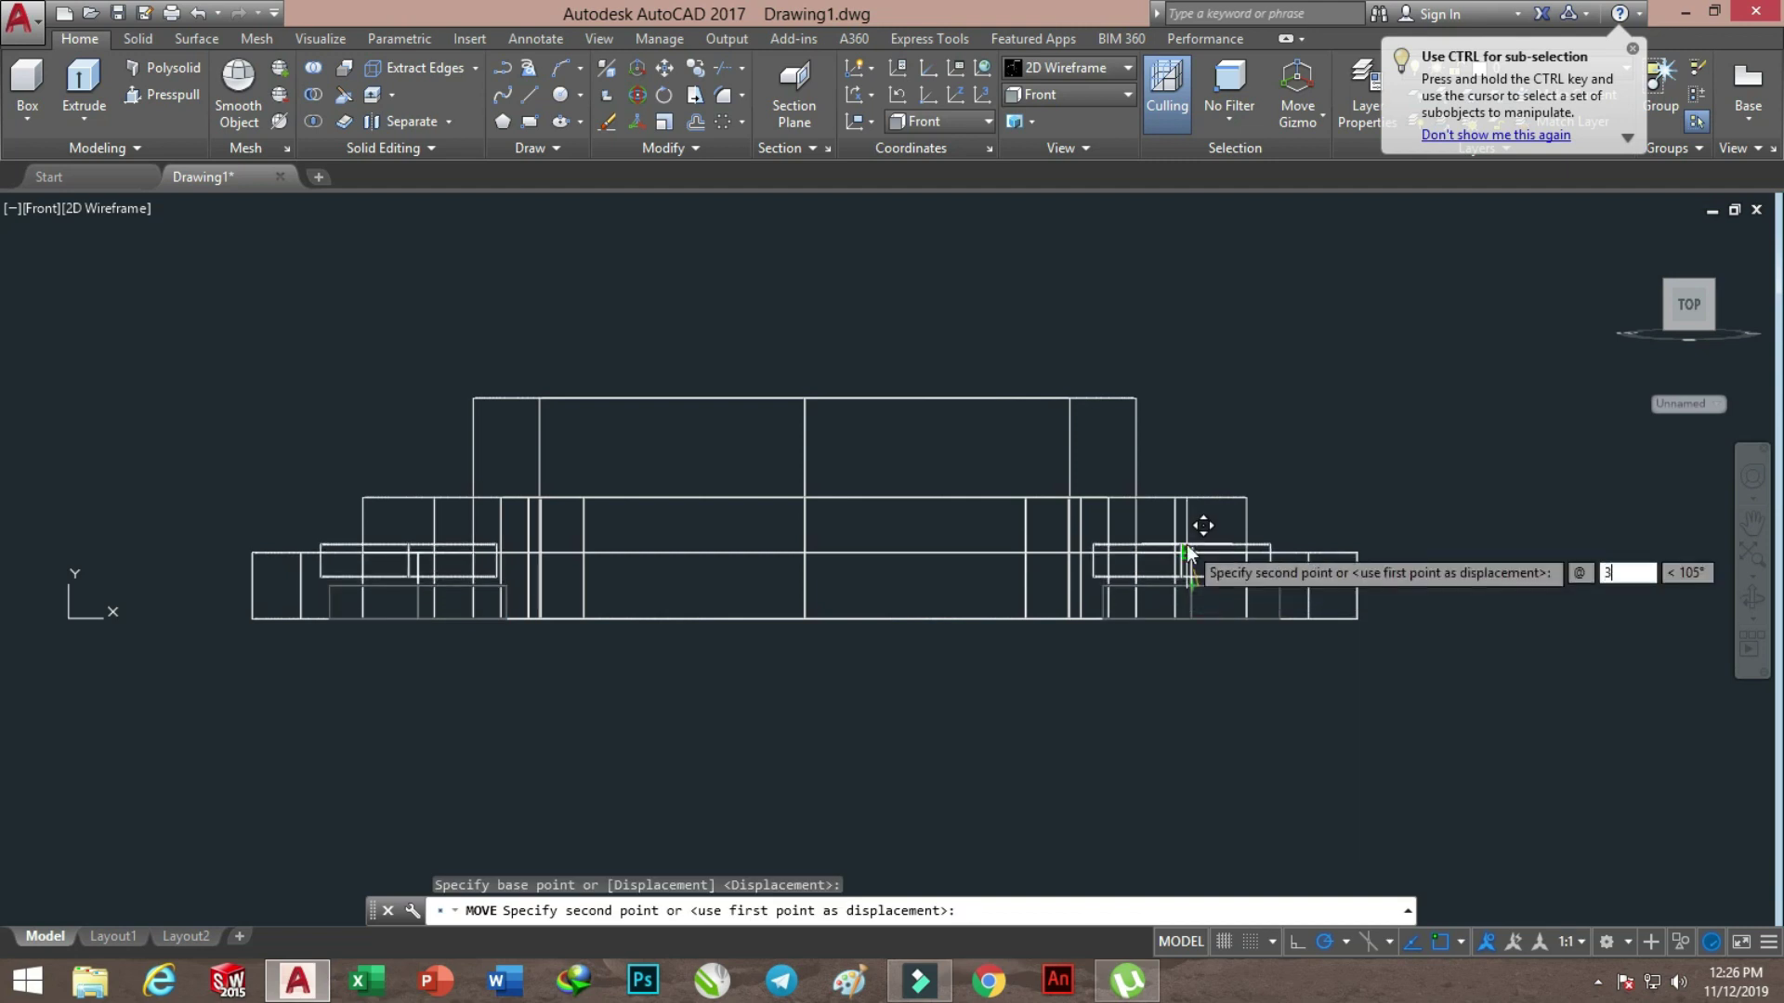
{"action": "key", "text": "Tab"}
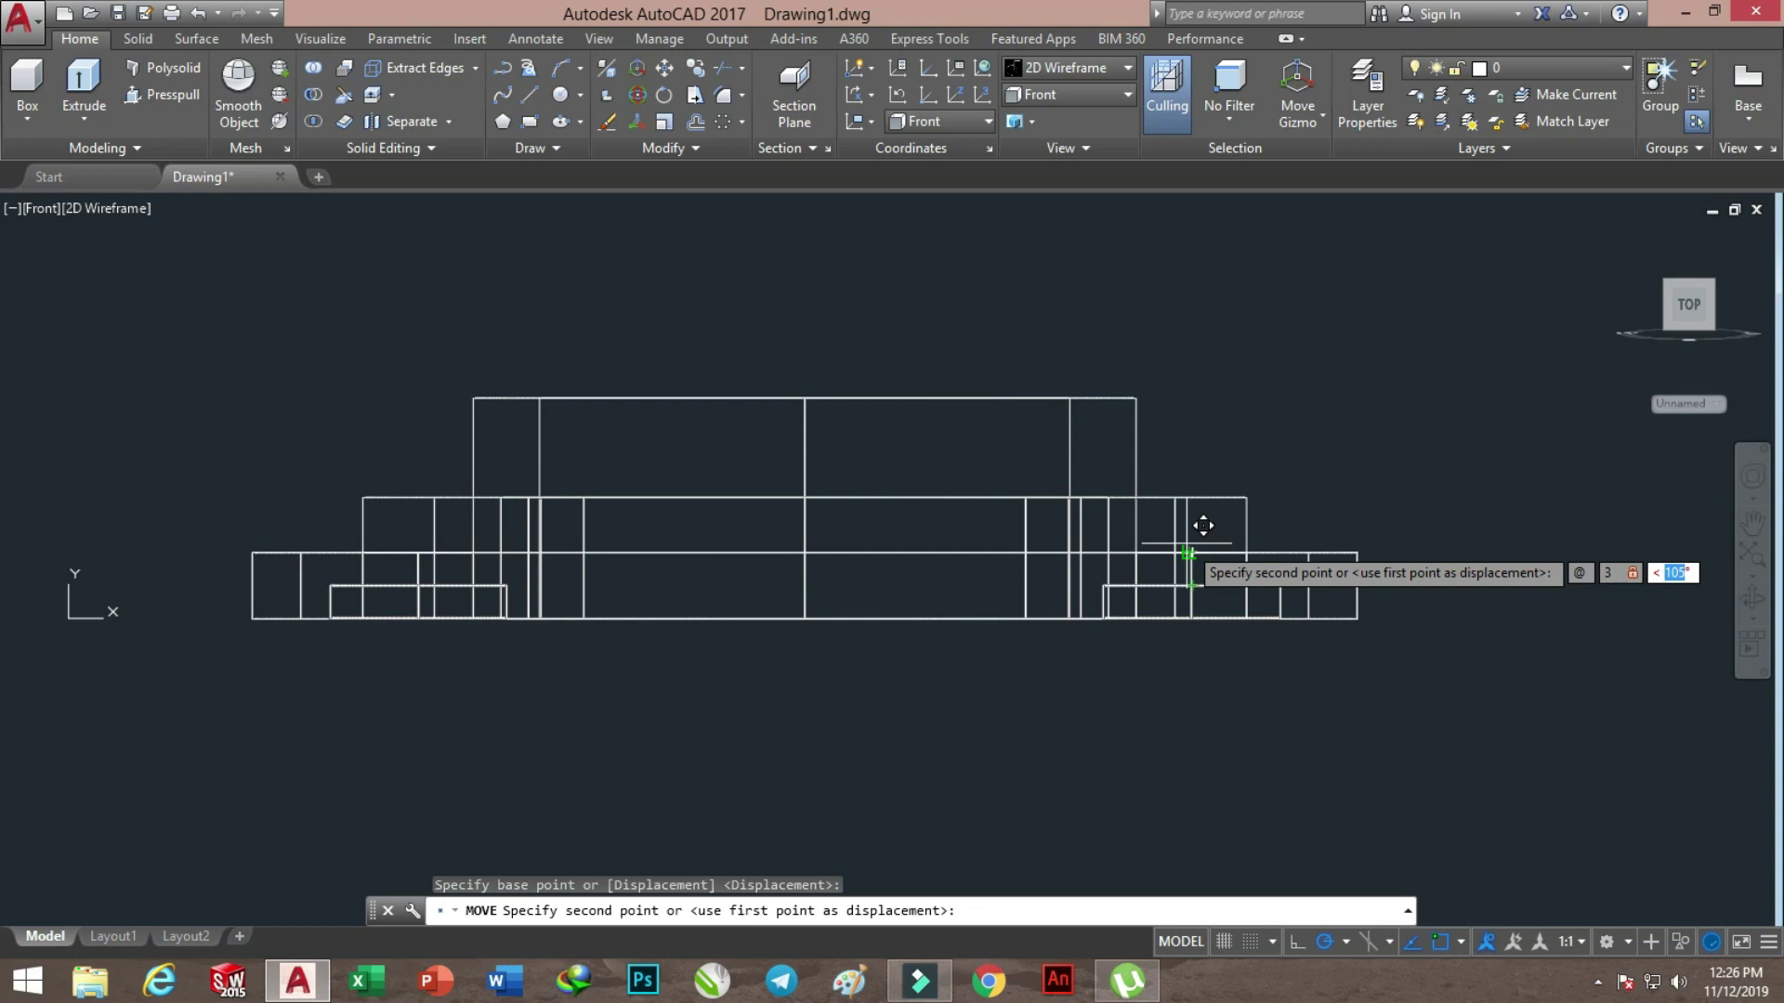
{"action": "type", "text": "90"}
{"action": "key", "text": "Return"}
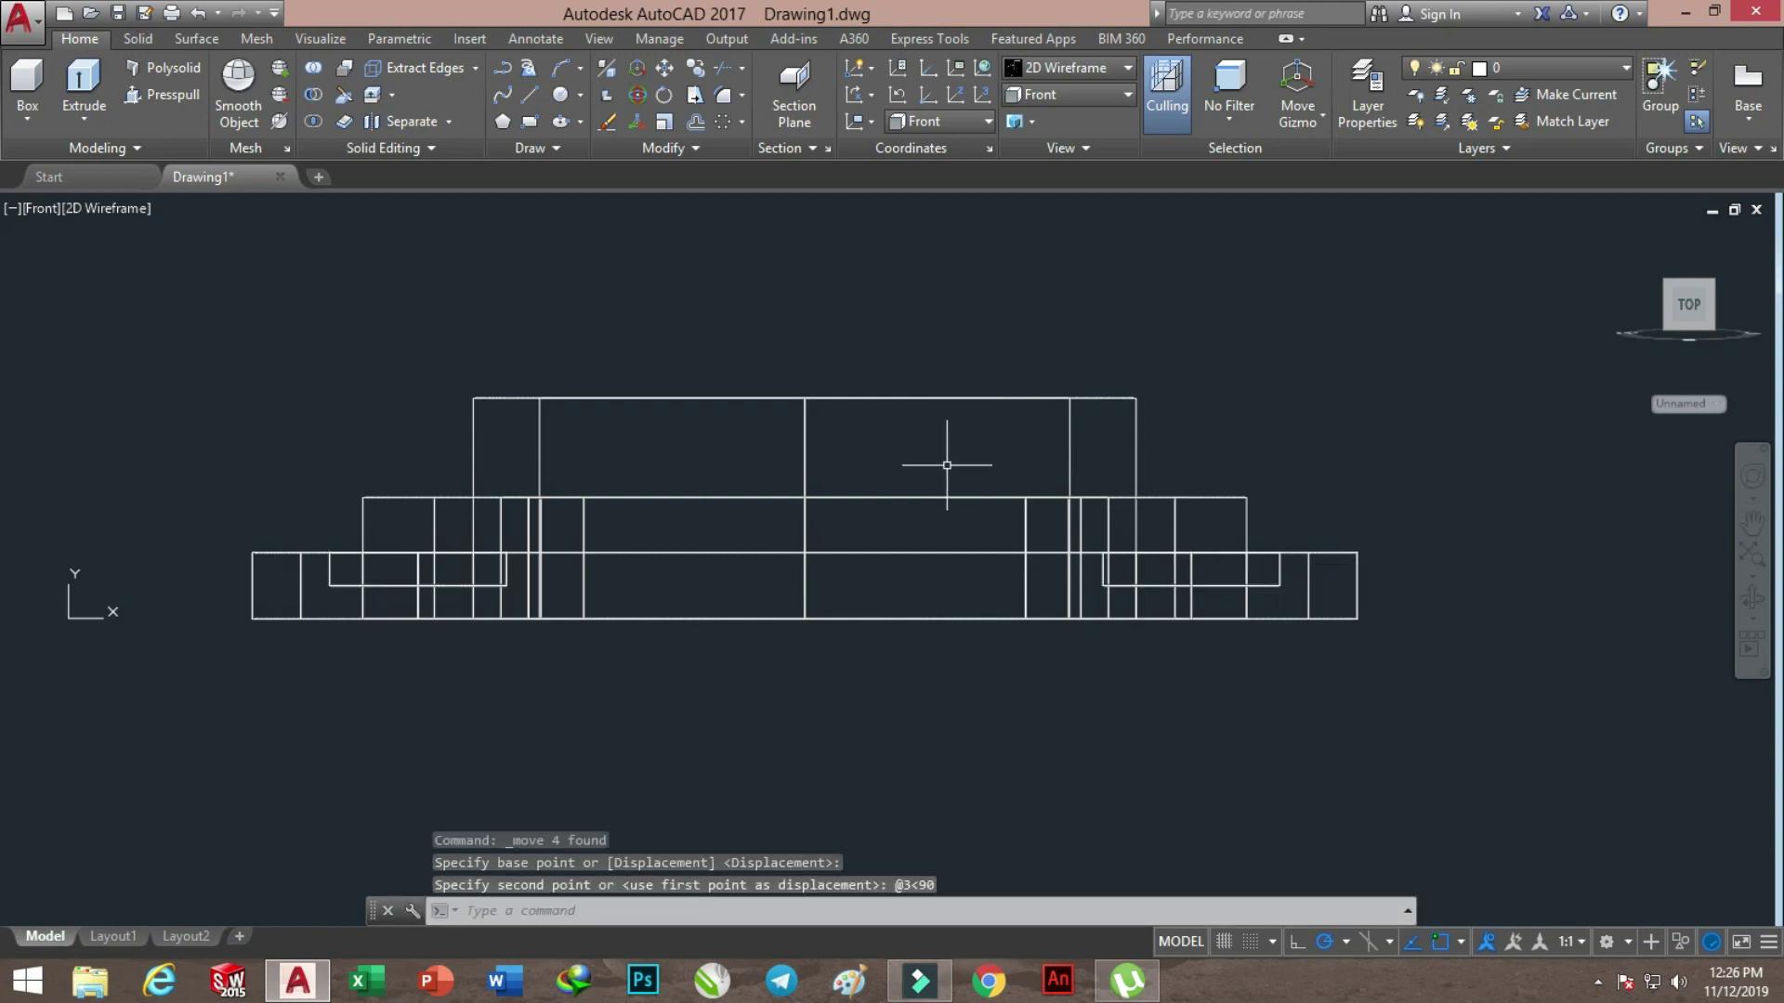
Lift the two bottom centre lines 20 units up and return to SW Isometric
{"action": "left_click", "coordinate": [560, 578]}
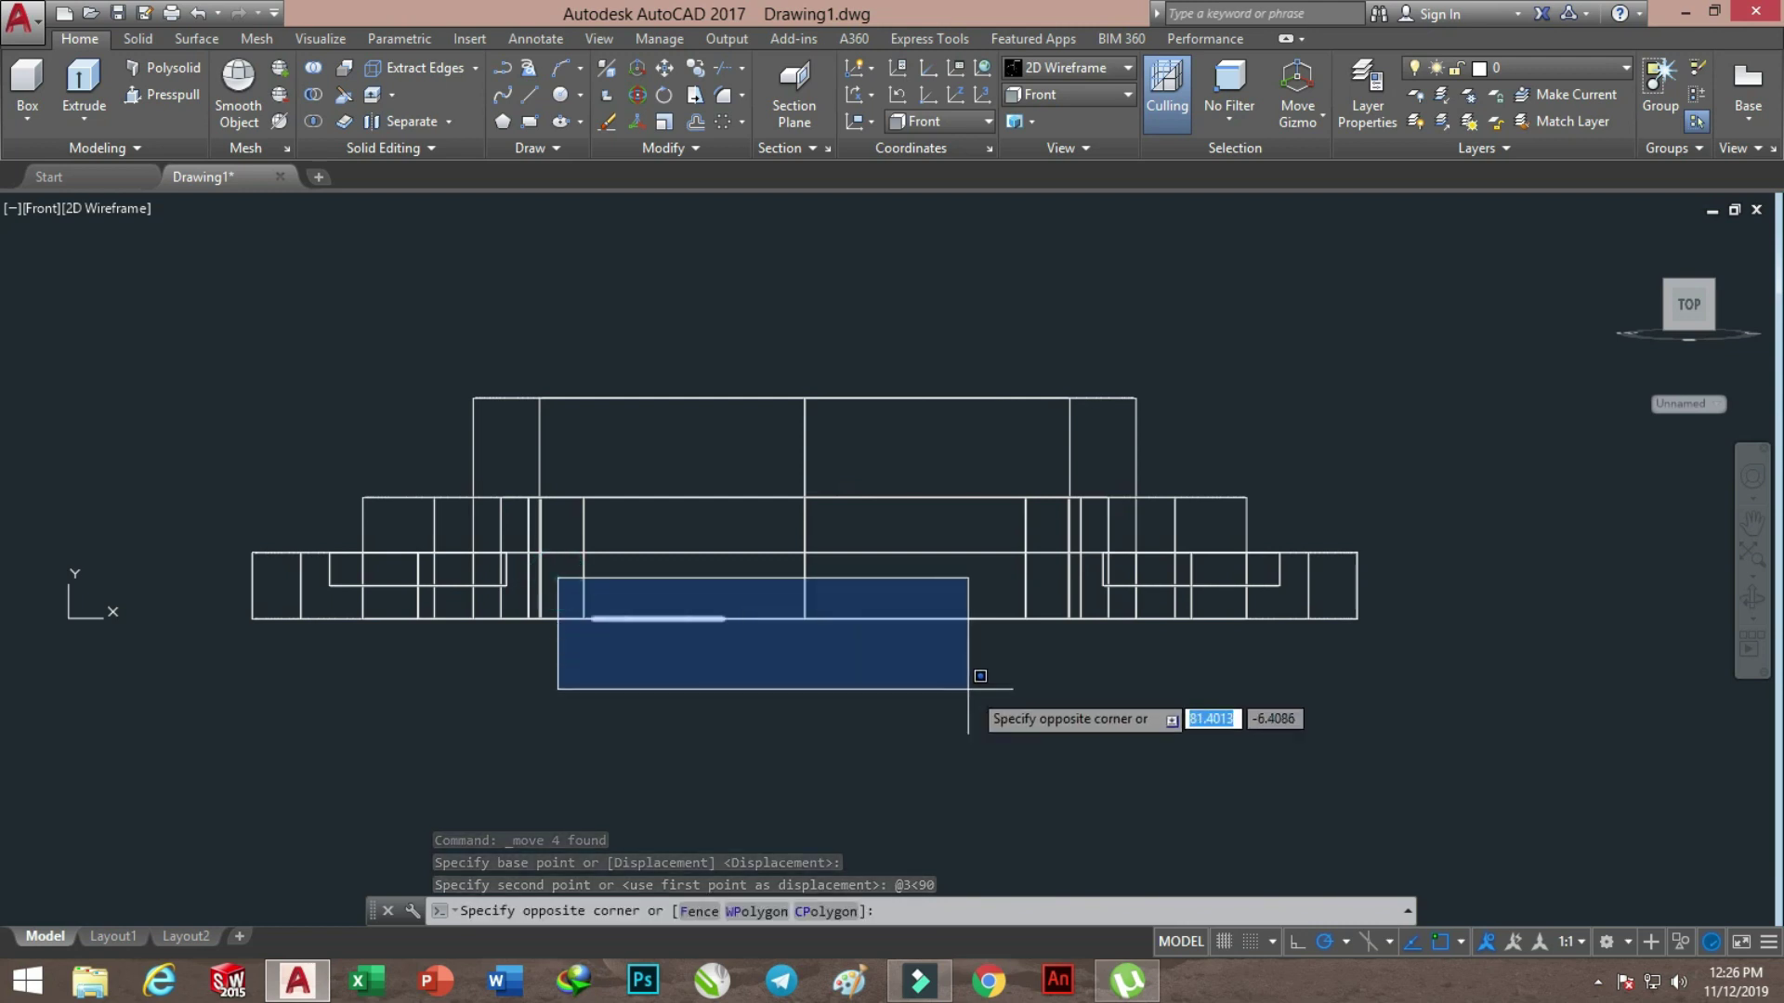
{"action": "left_click", "coordinate": [1025, 683]}
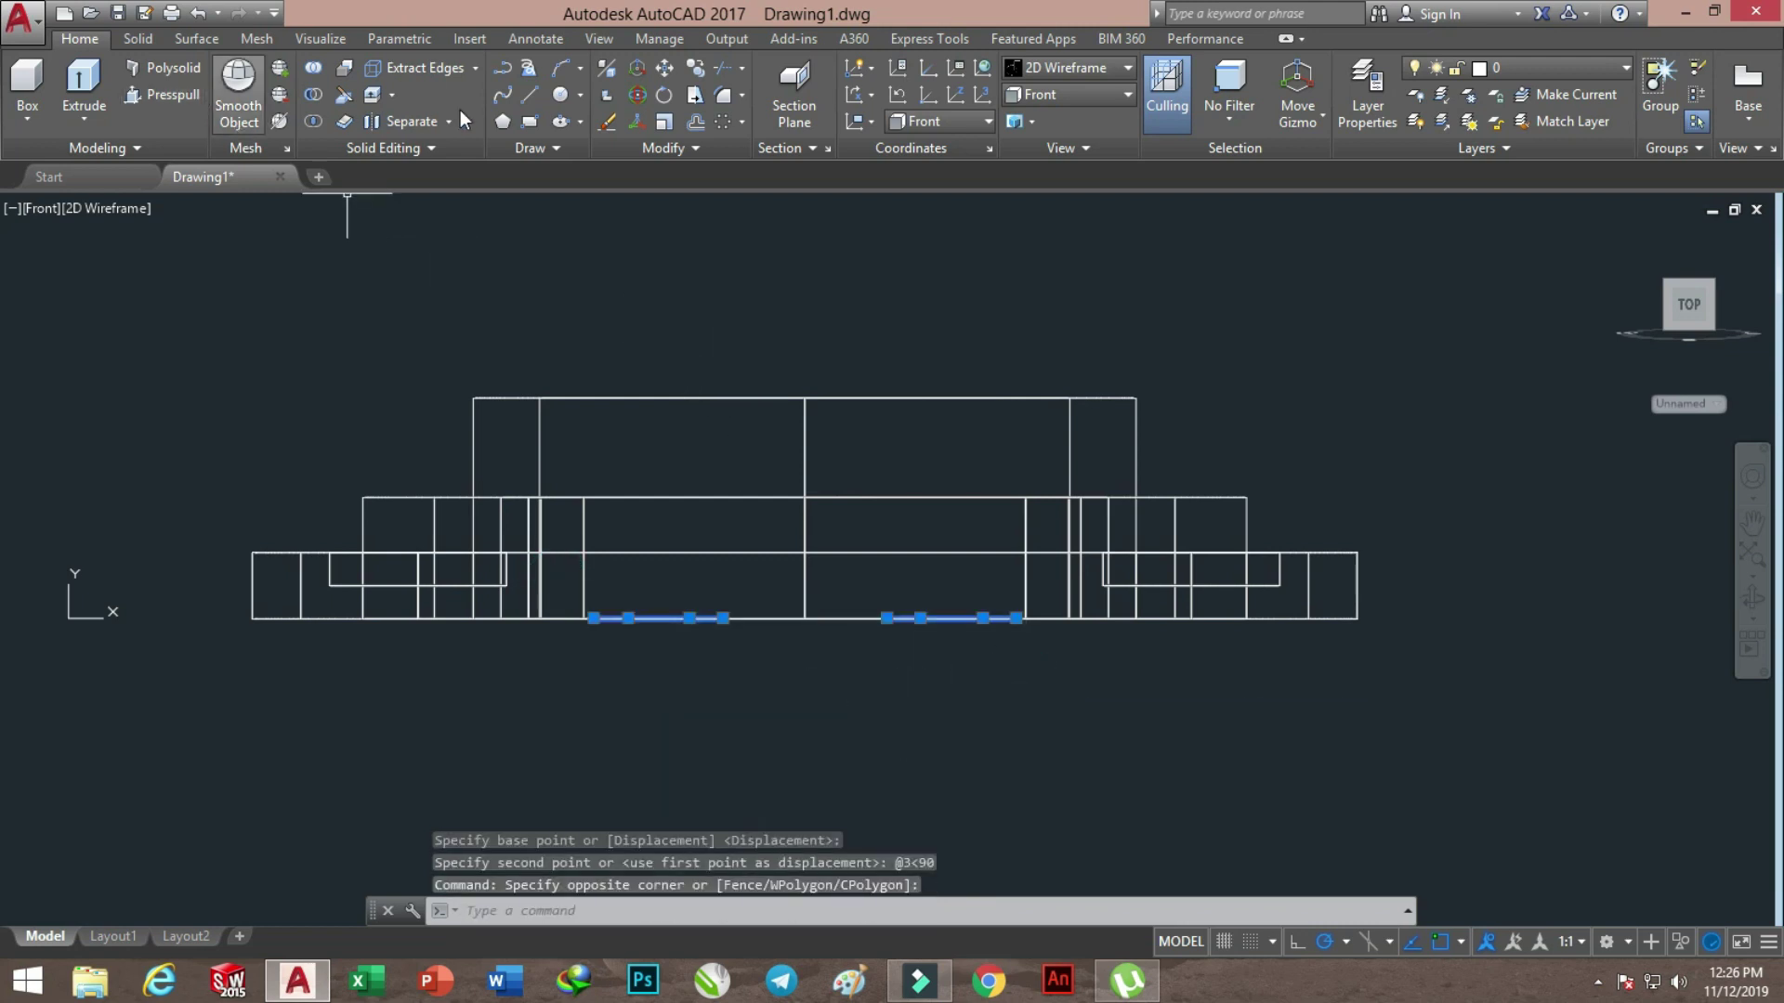
{"action": "left_click", "coordinate": [666, 67]}
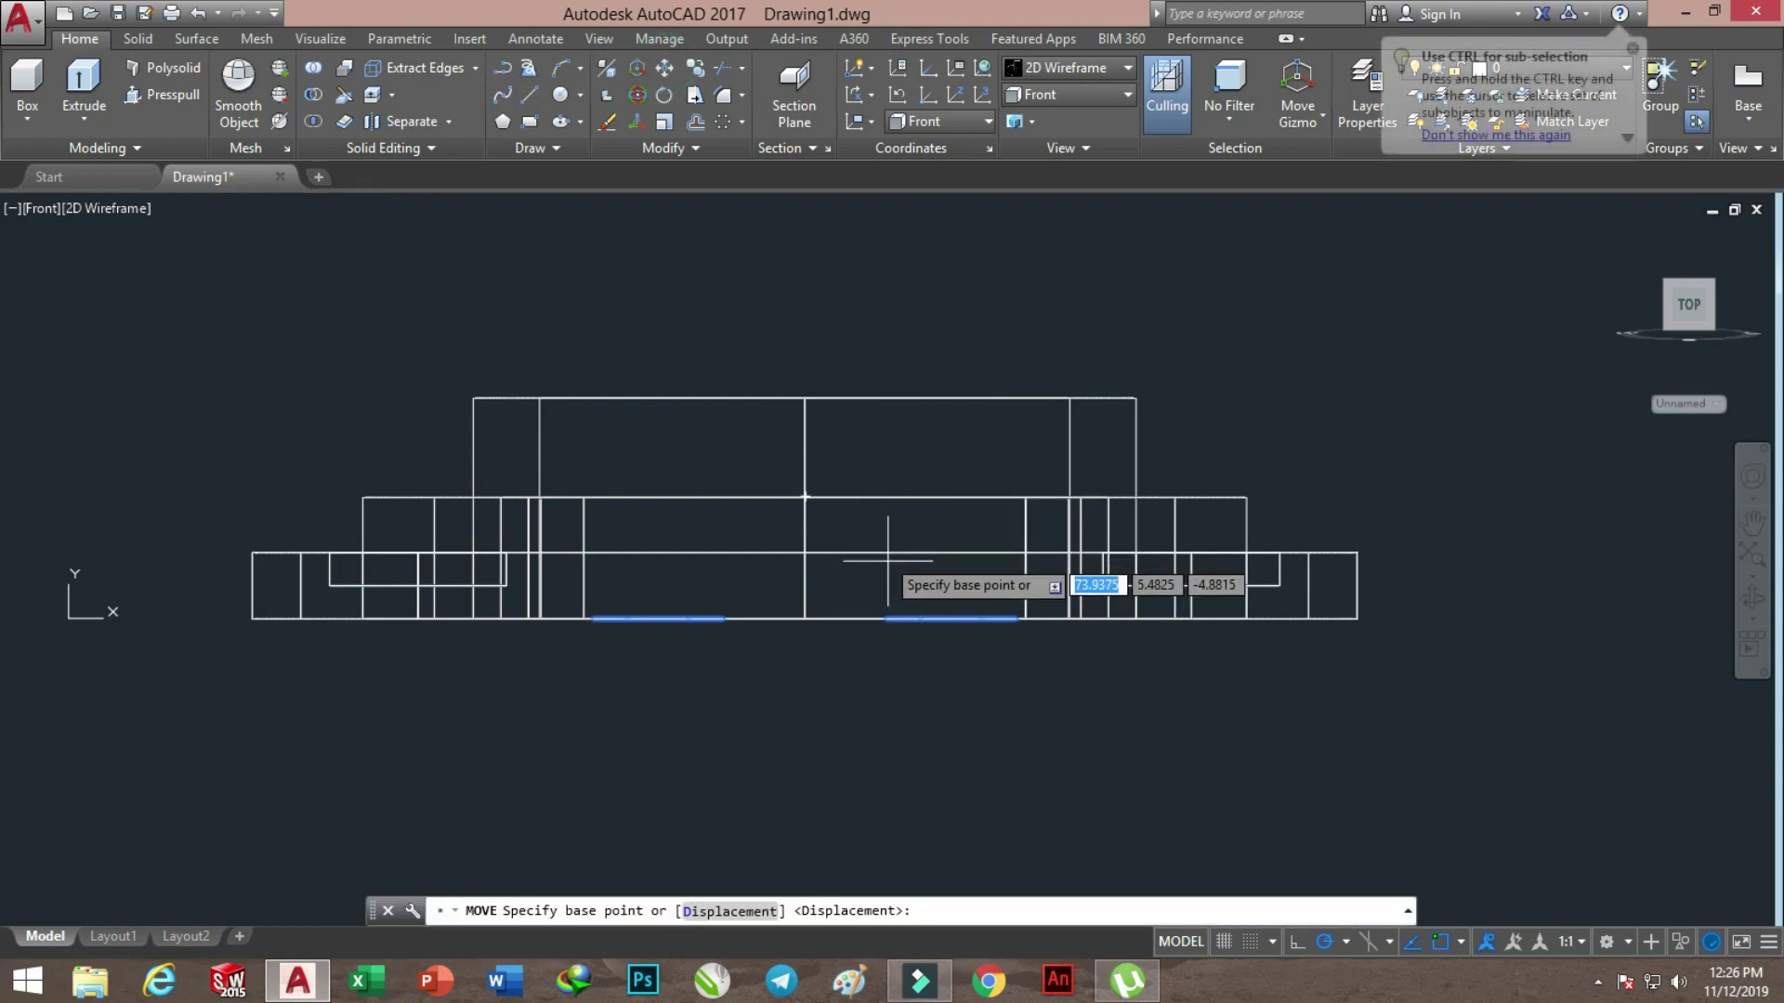
{"action": "left_click", "coordinate": [903, 618]}
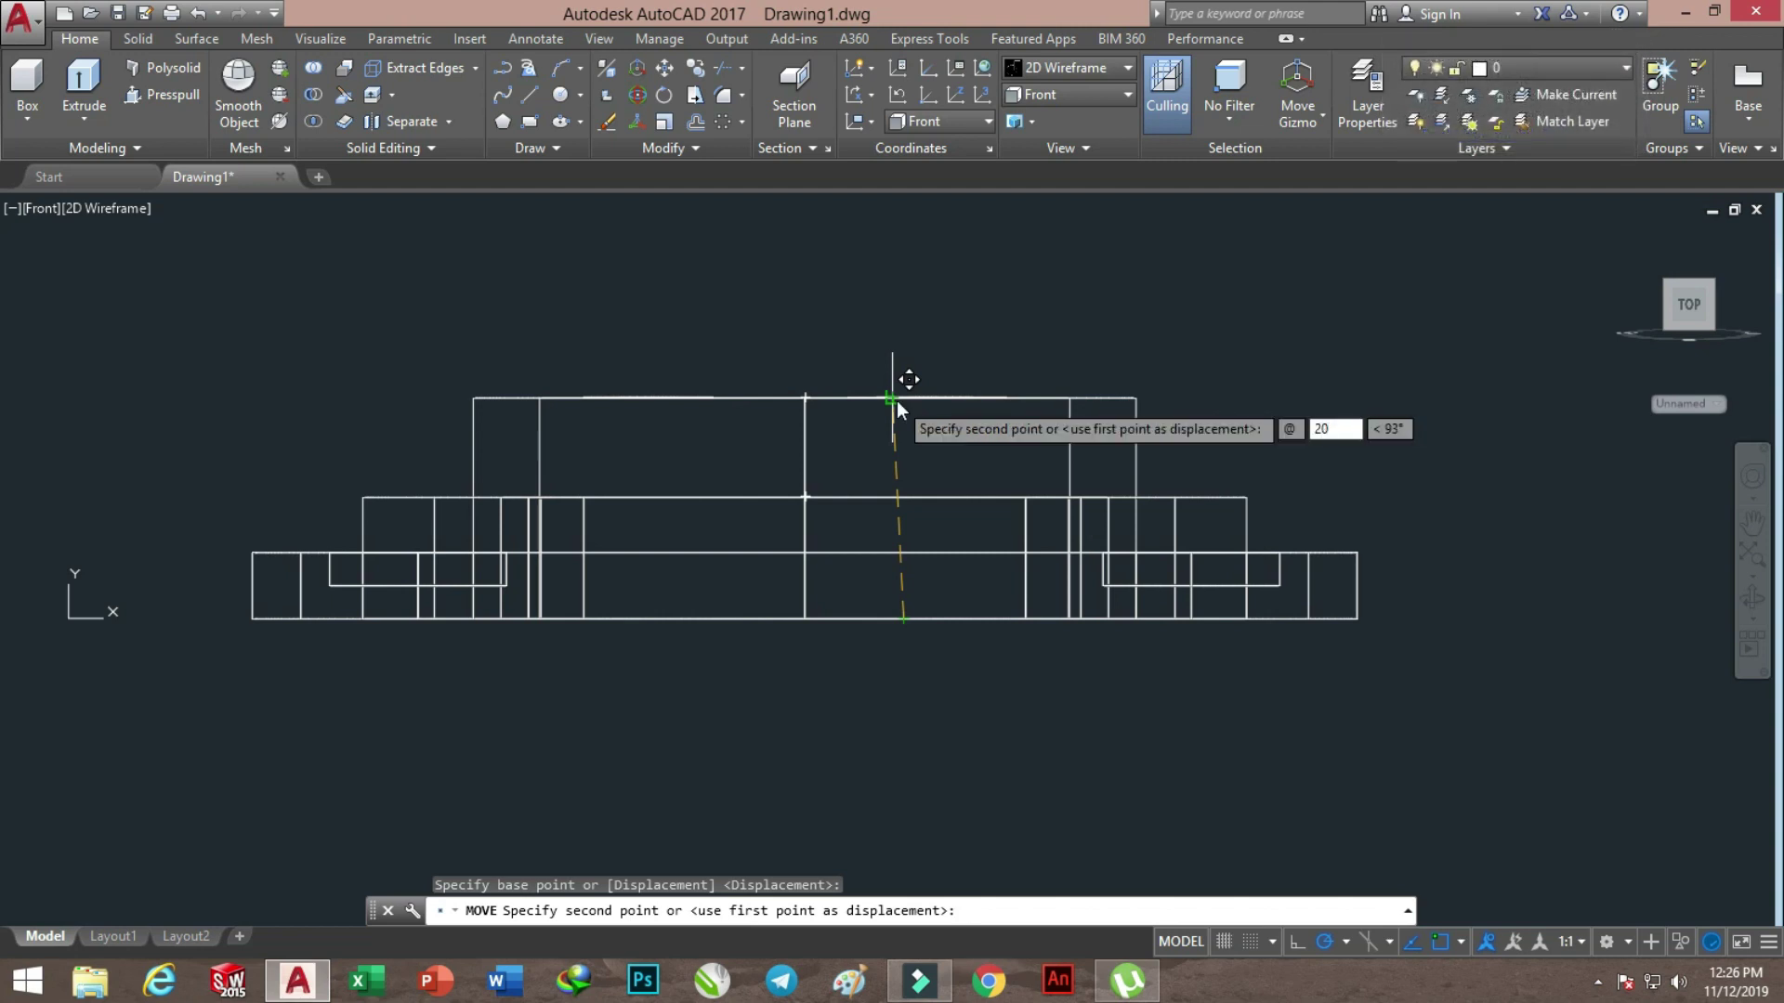
{"action": "key", "text": "Tab"}
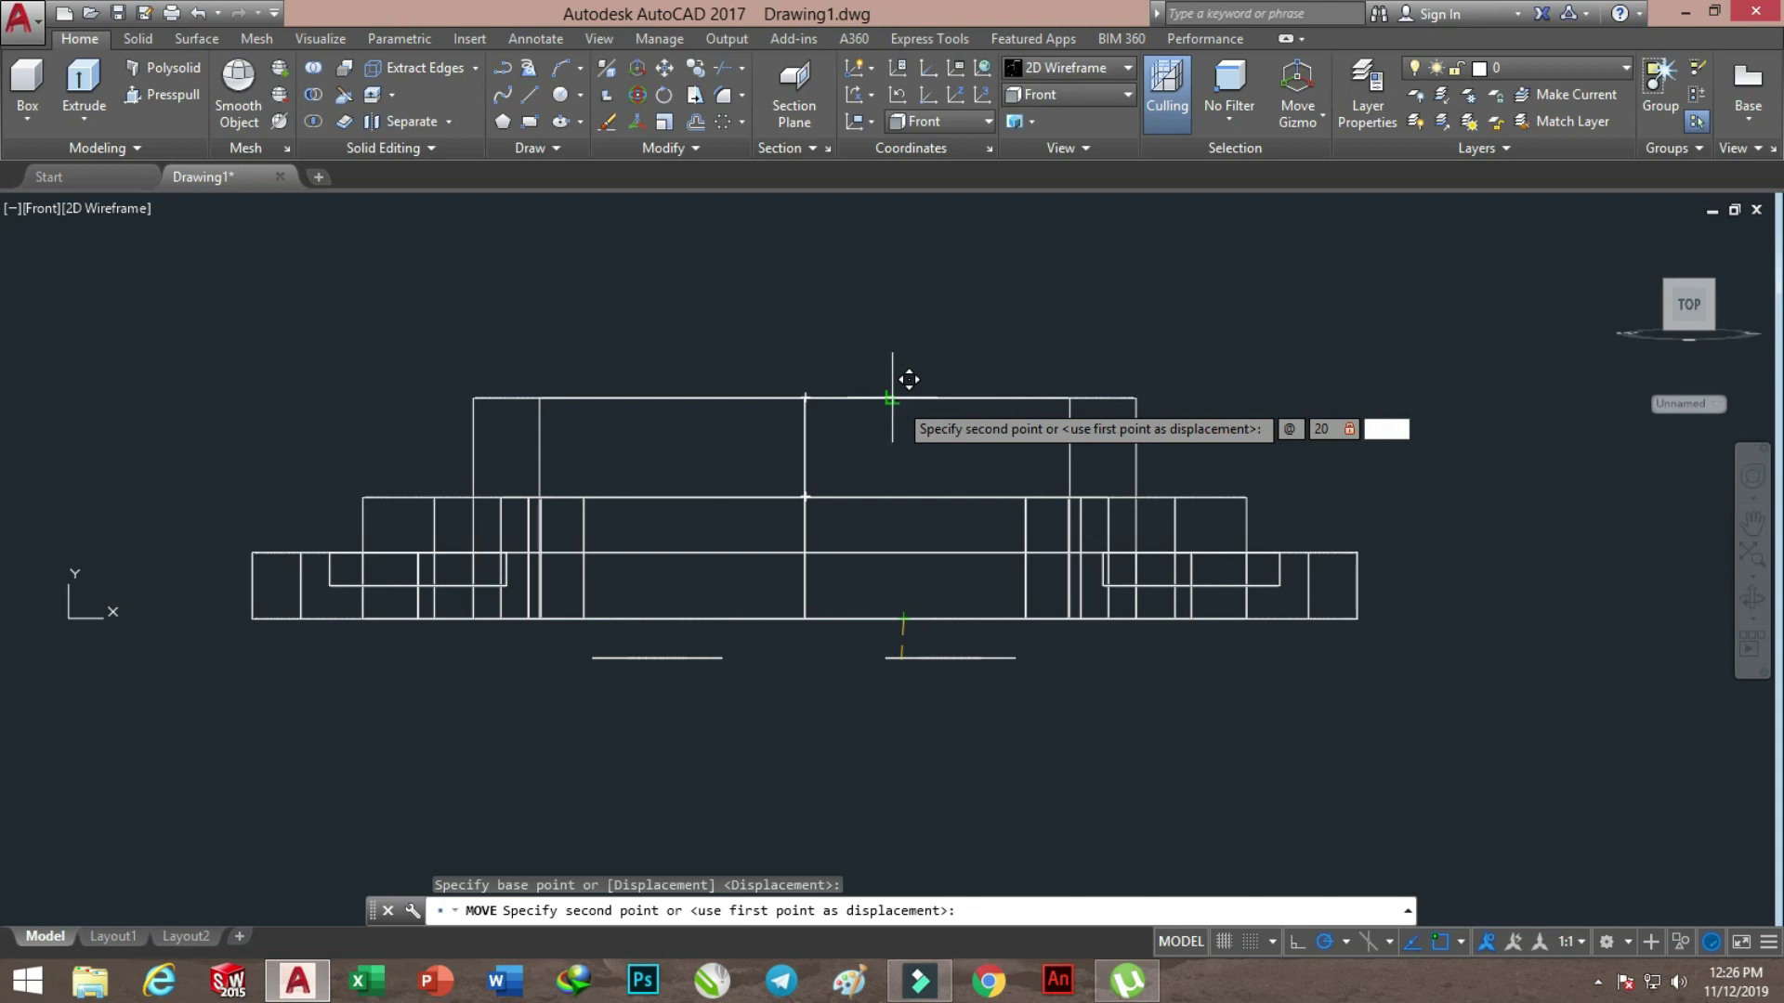
{"action": "key", "text": "Return"}
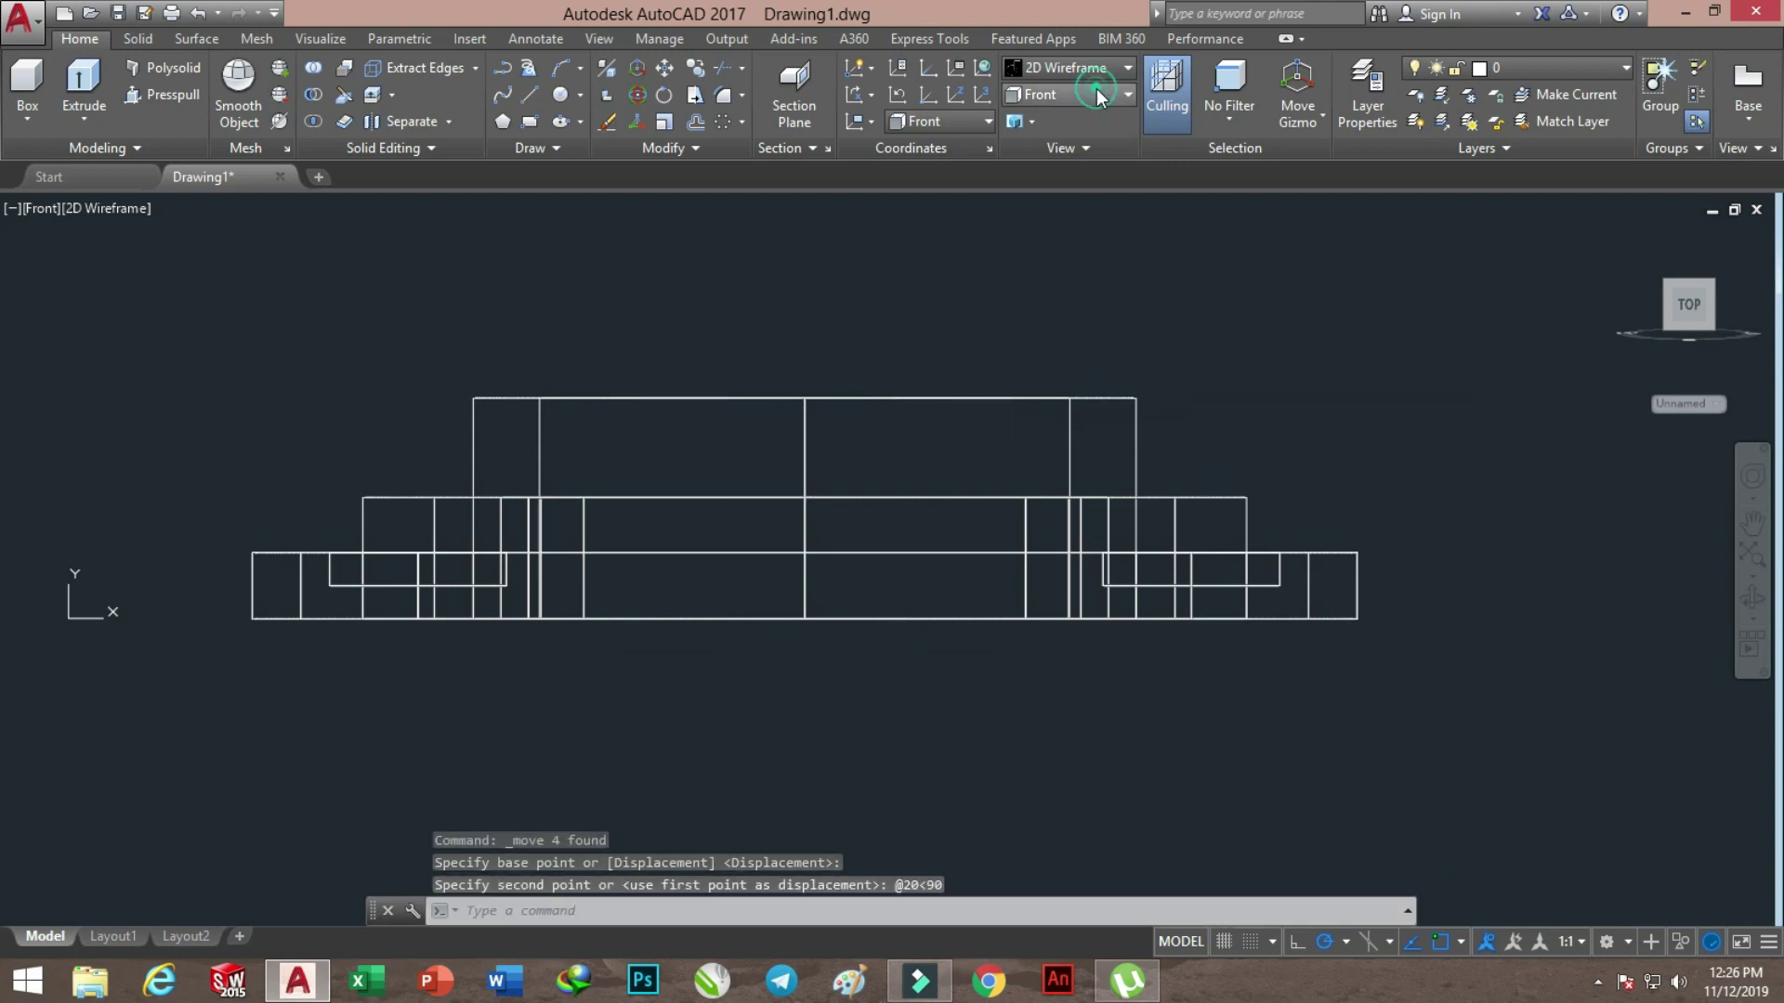
{"action": "left_click", "coordinate": [1098, 96]}
{"action": "left_click", "coordinate": [1061, 253]}
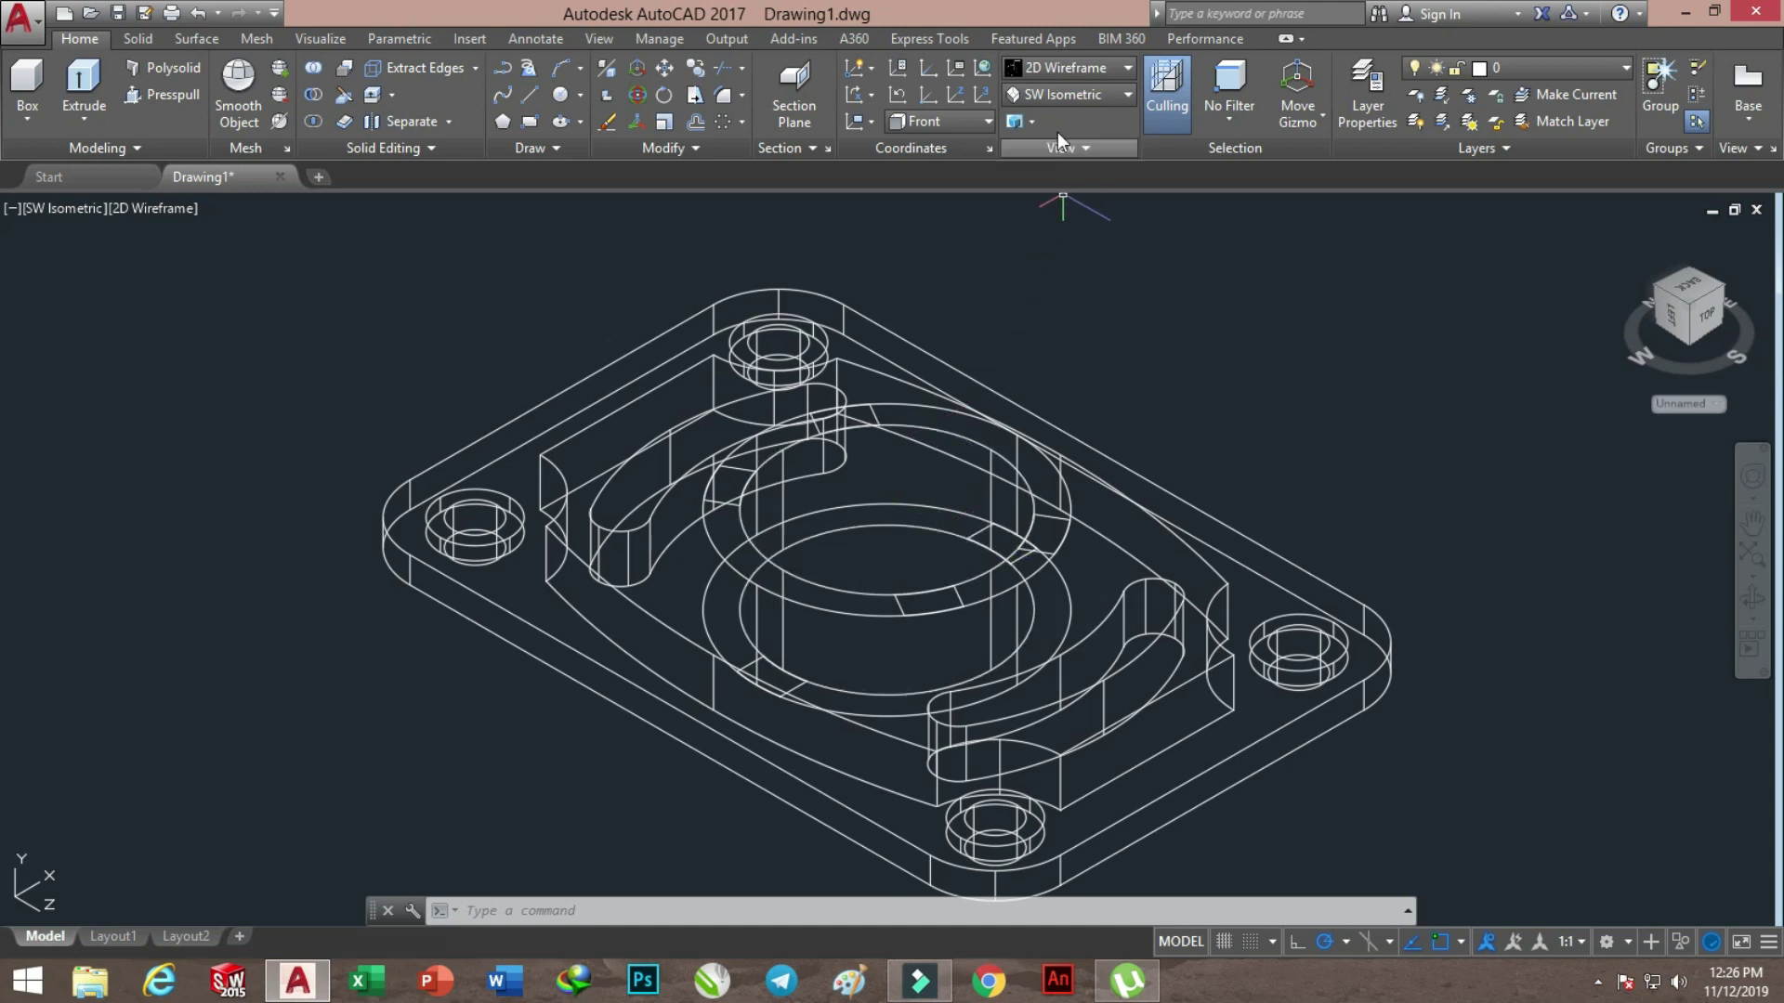
{"action": "left_click", "coordinate": [1067, 92]}
In Right view, move the last bottom centre line 20 units up from its midpoint
{"action": "left_click", "coordinate": [1054, 186]}
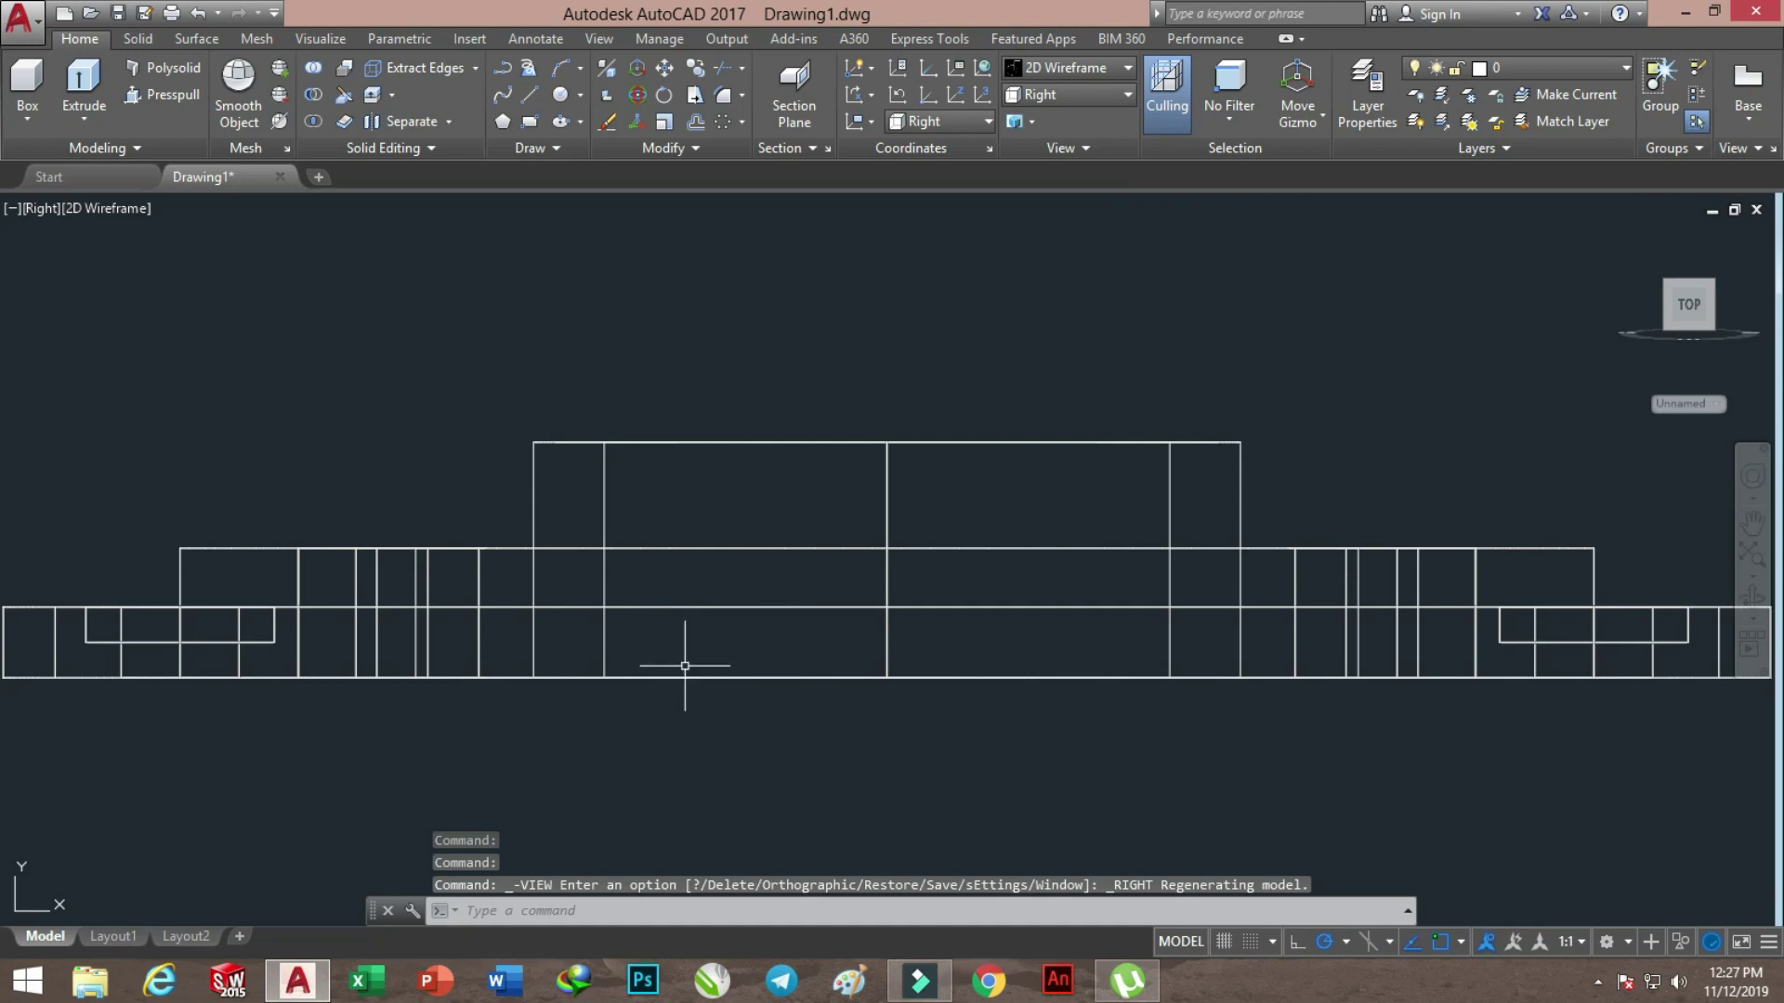
{"action": "left_click", "coordinate": [649, 633]}
{"action": "left_click", "coordinate": [1138, 739]}
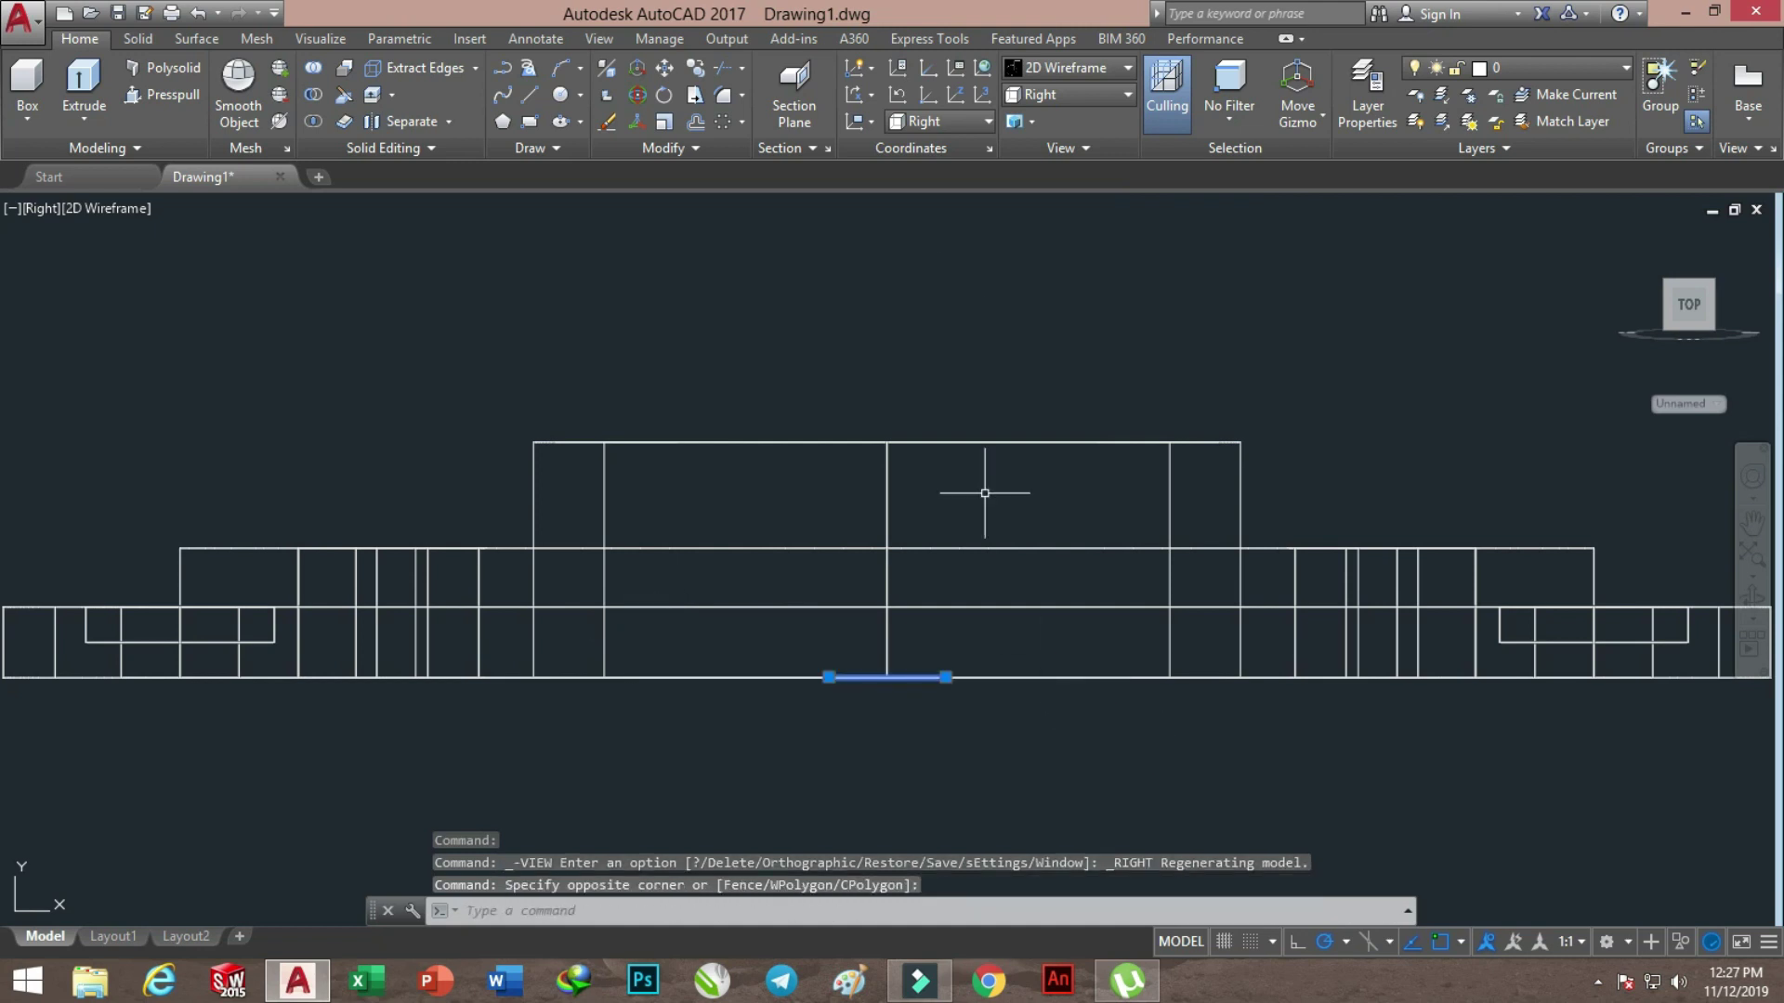
{"action": "left_click", "coordinate": [665, 67]}
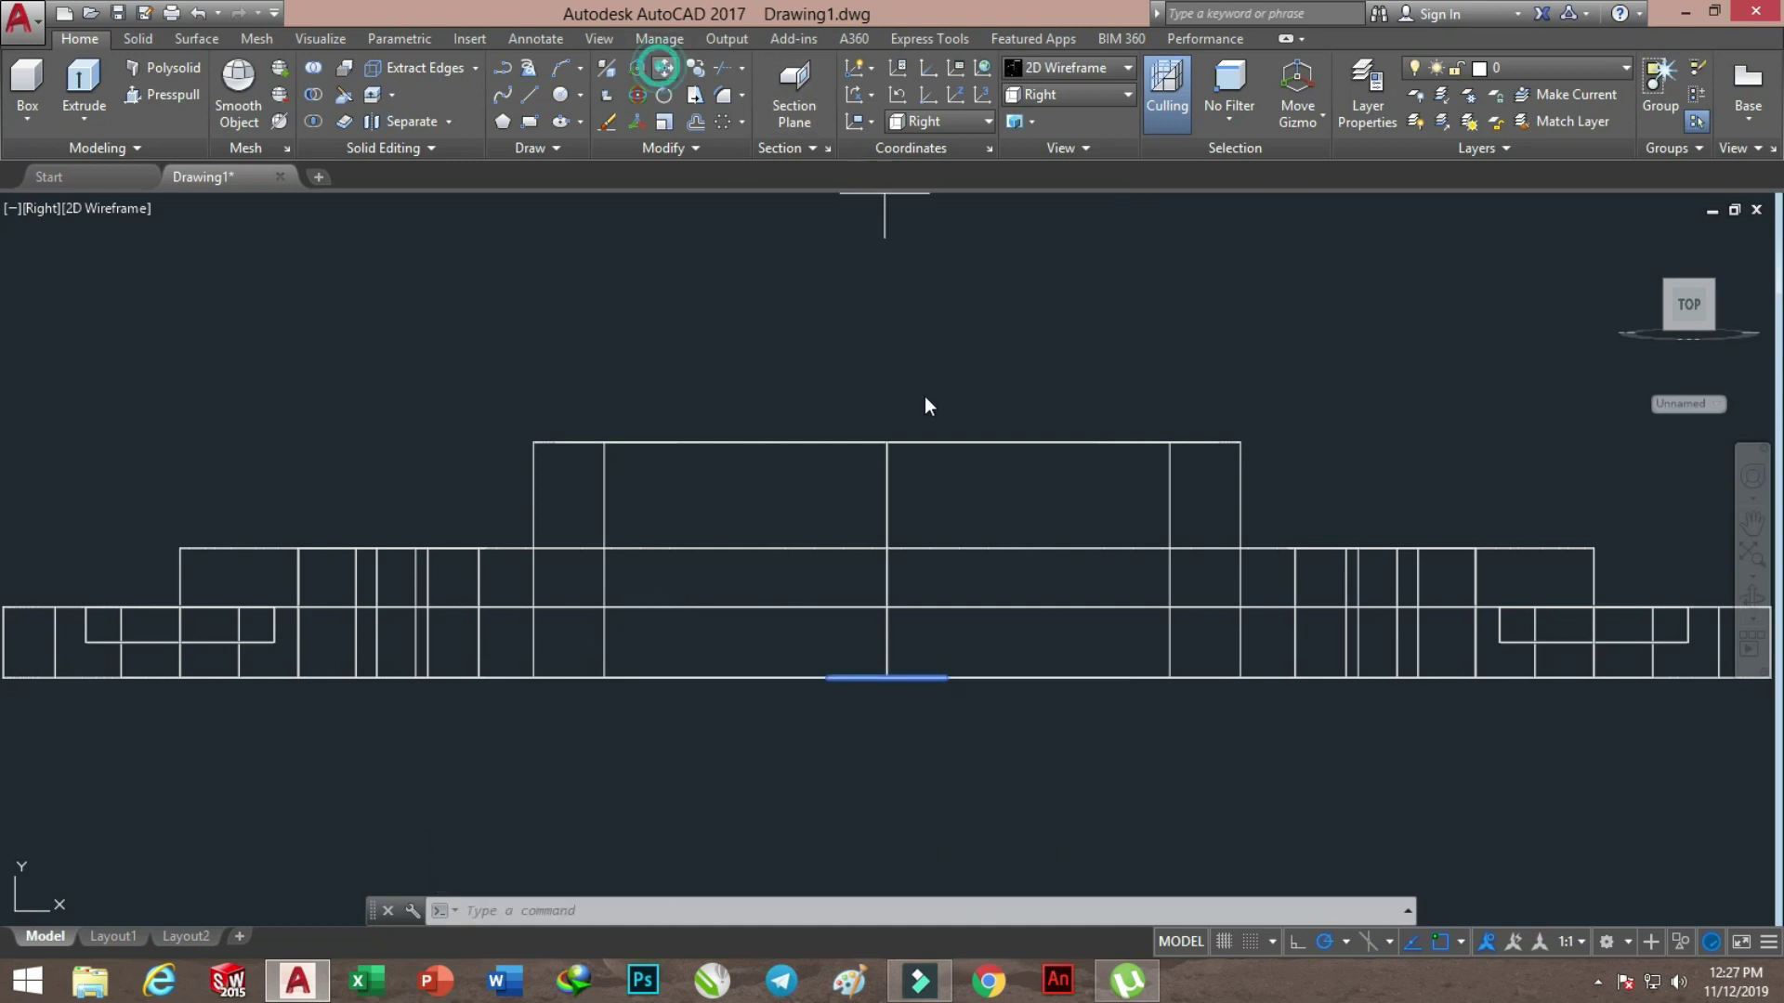
{"action": "left_click", "coordinate": [886, 678]}
{"action": "type", "text": "20"}
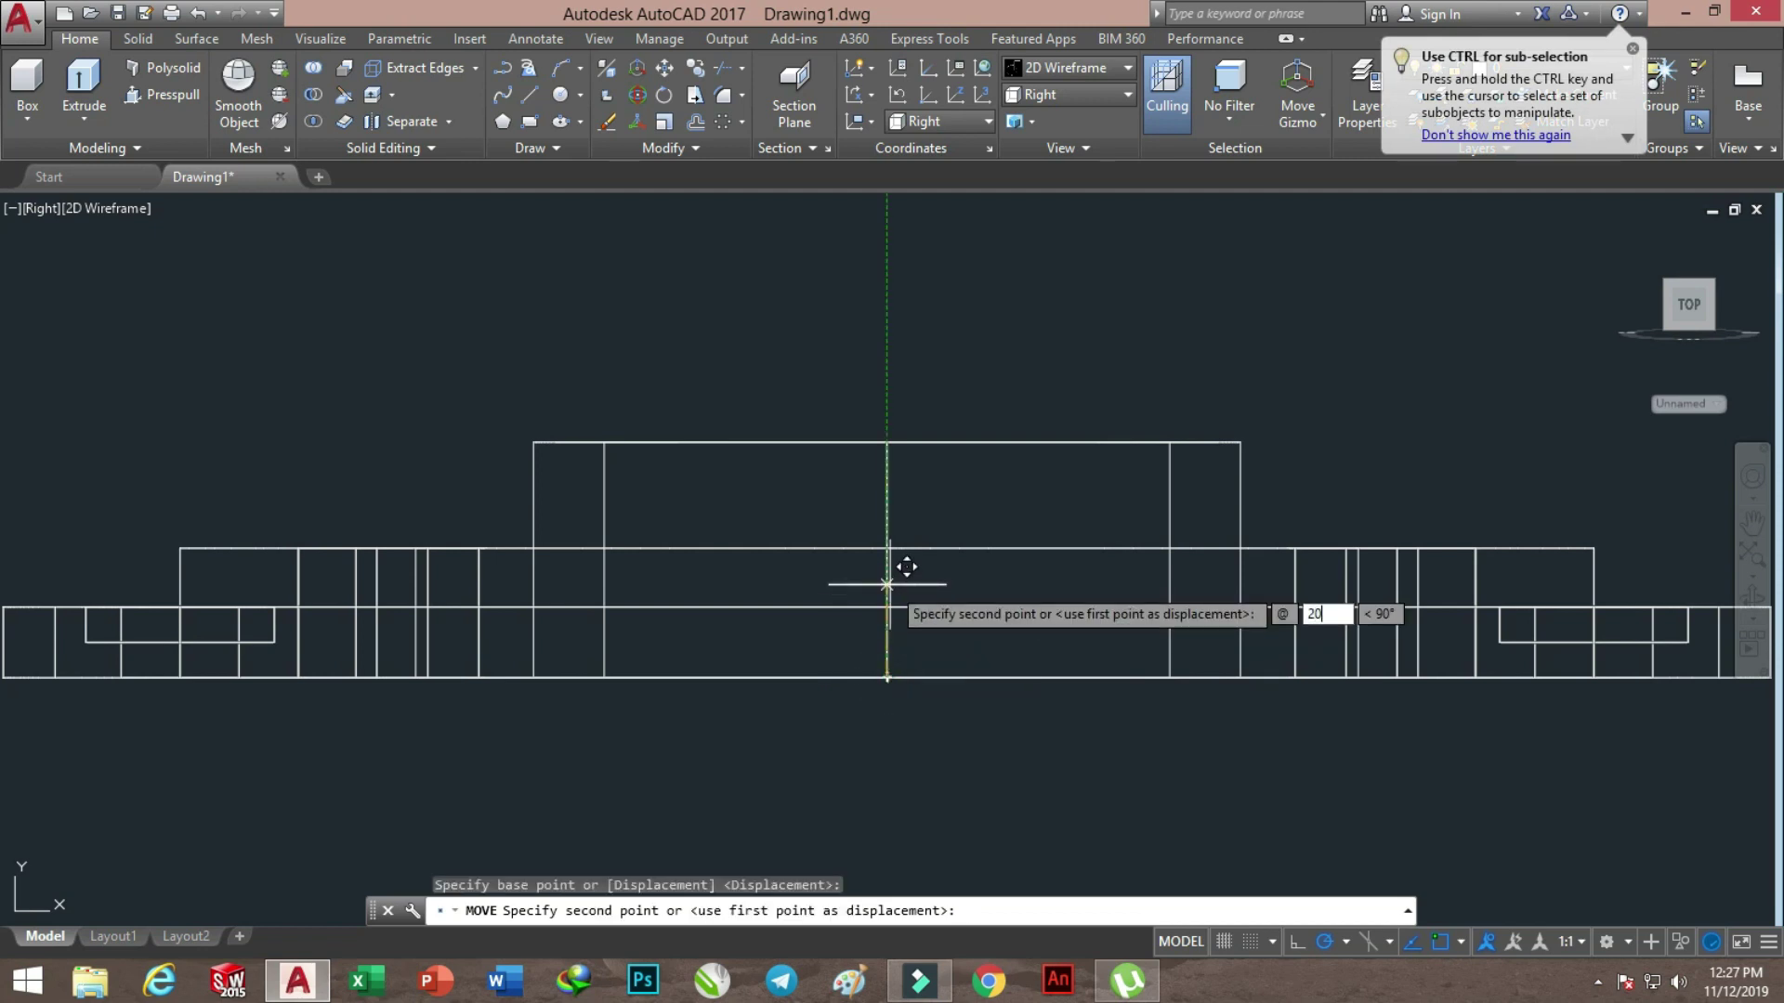
{"action": "key", "text": "Tab"}
{"action": "key", "text": "Return"}
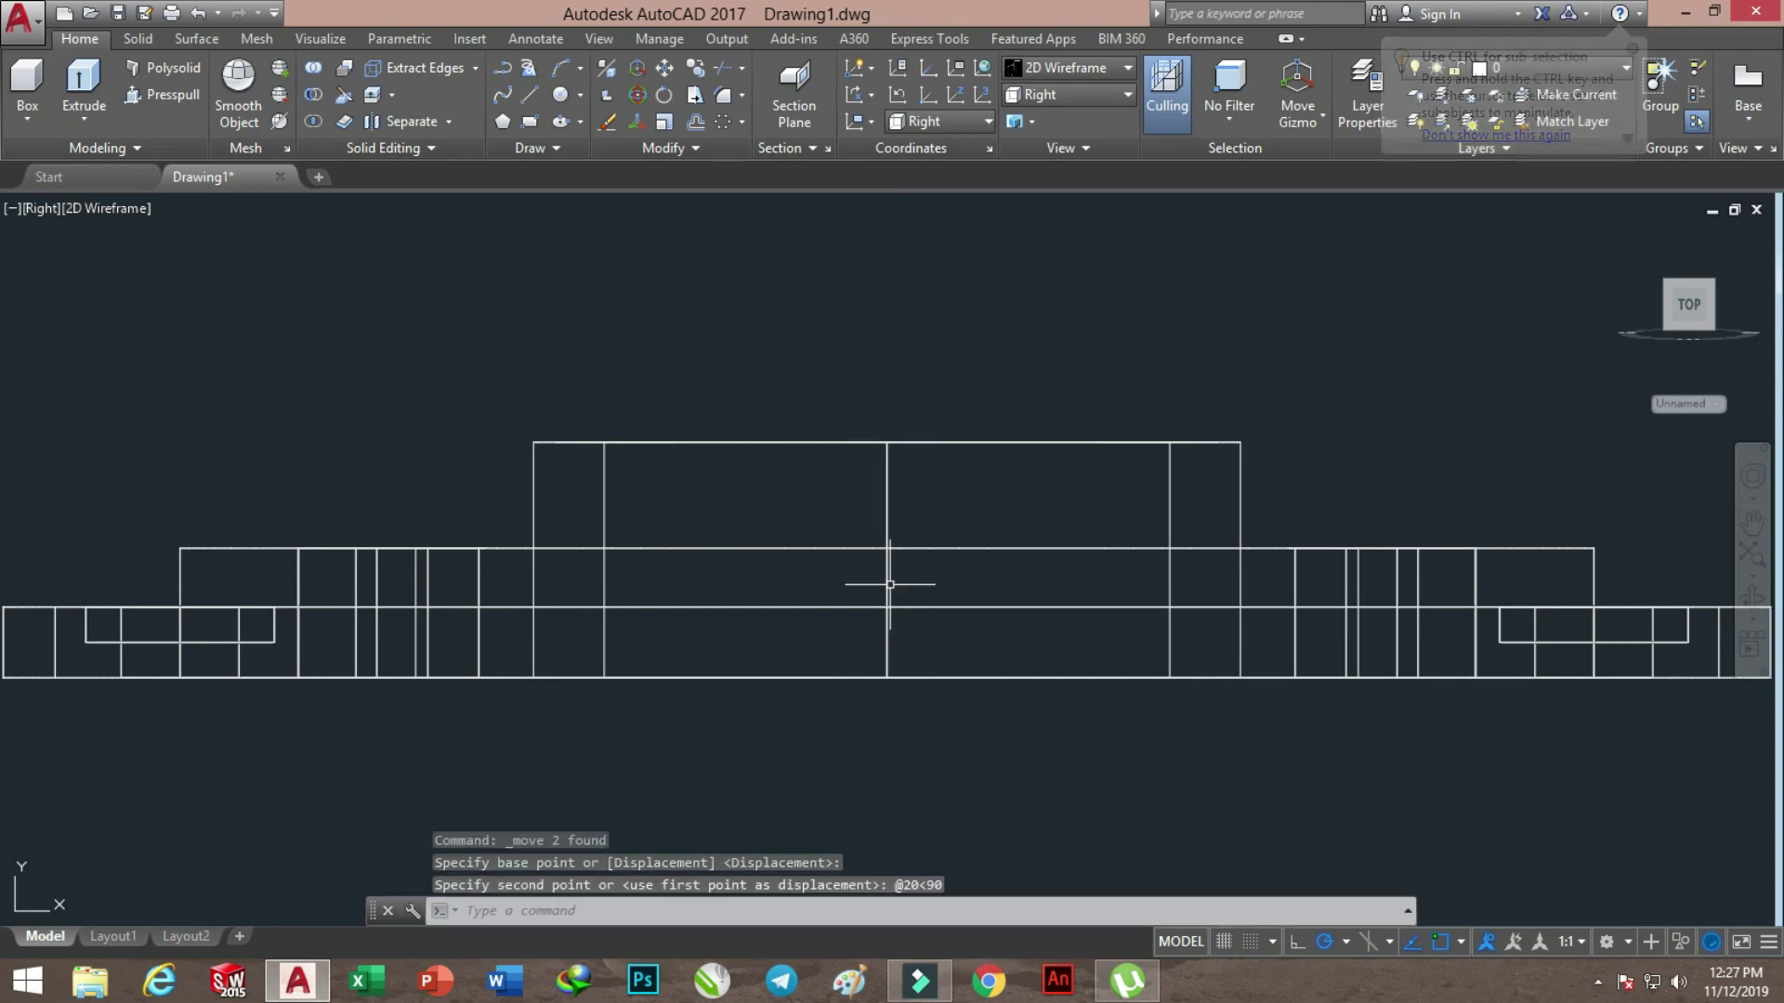
{"action": "left_click", "coordinate": [1078, 96]}
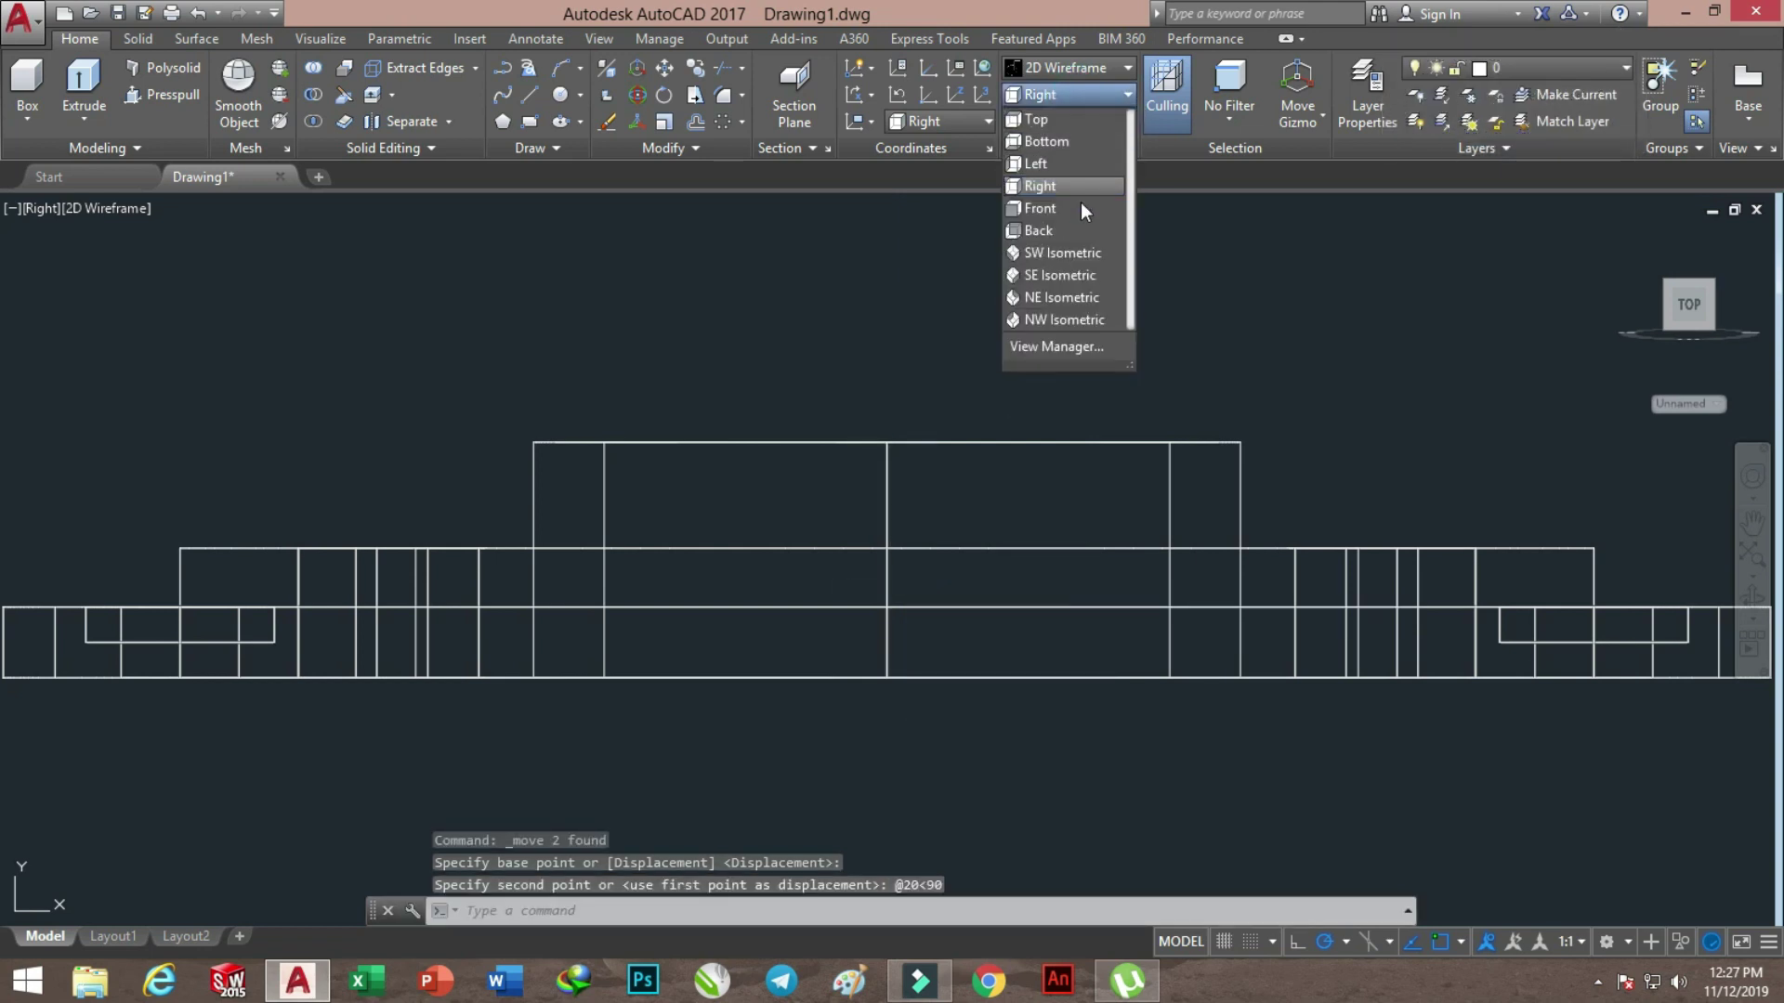
{"action": "left_click", "coordinate": [1068, 255]}
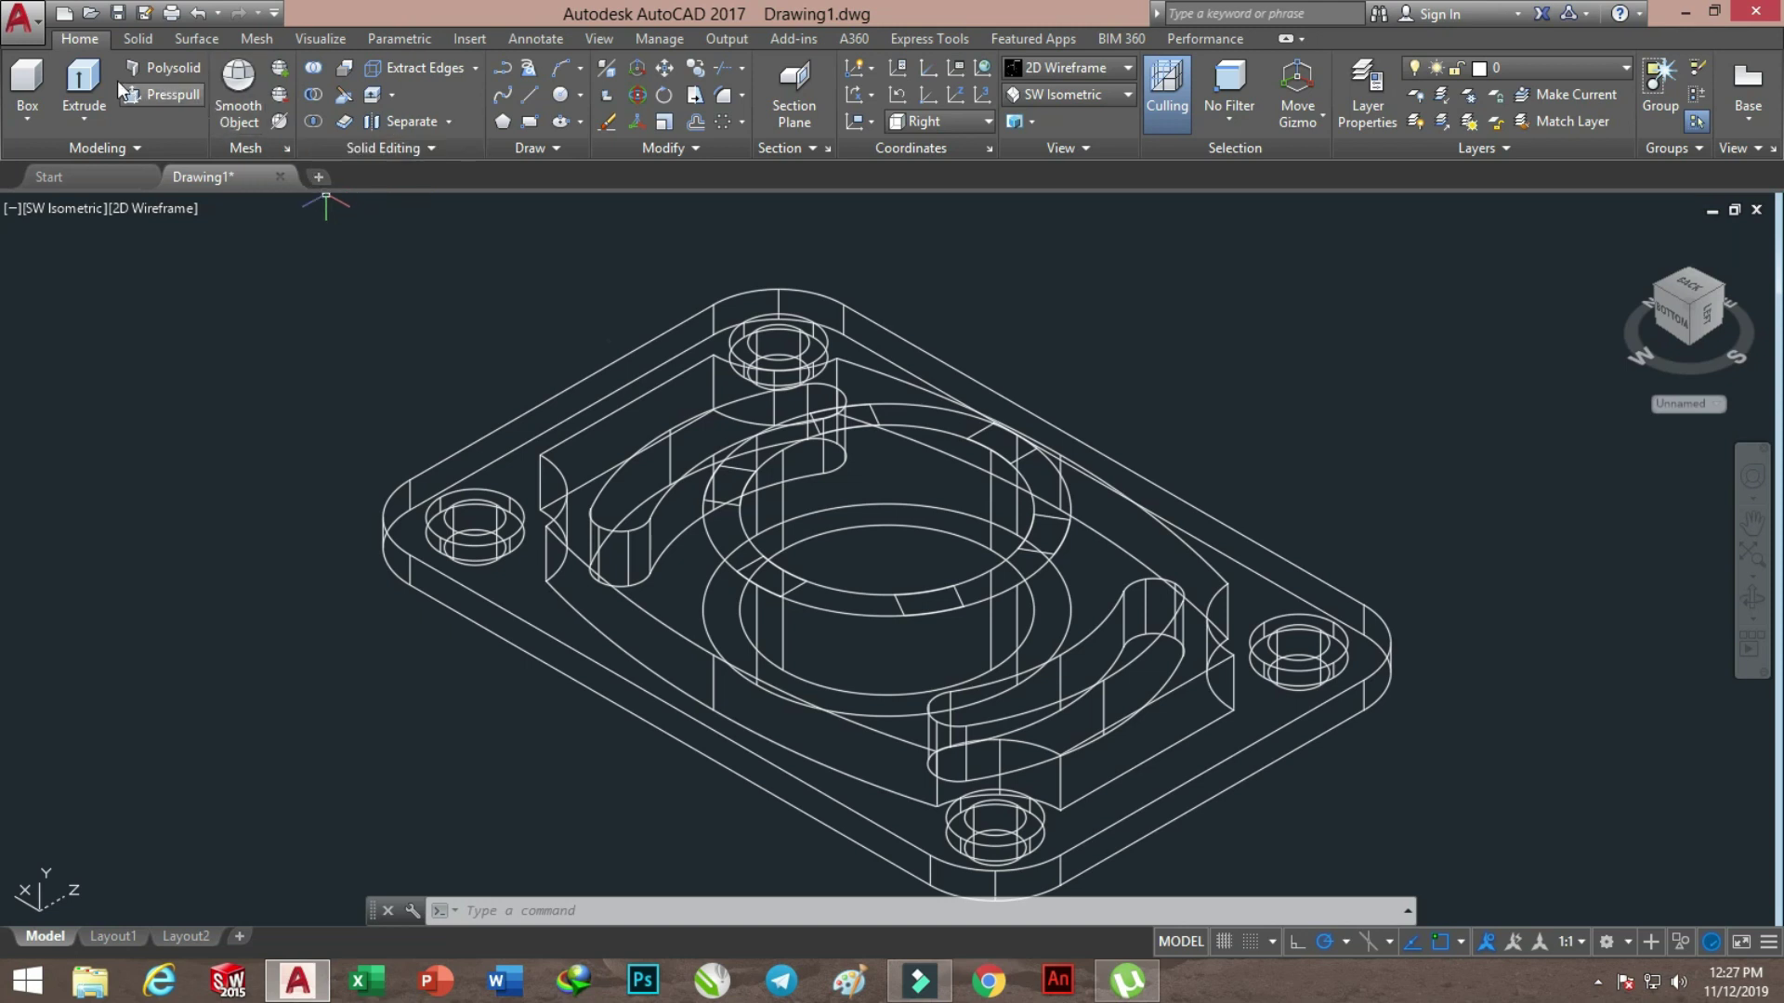
{"action": "left_click", "coordinate": [84, 84]}
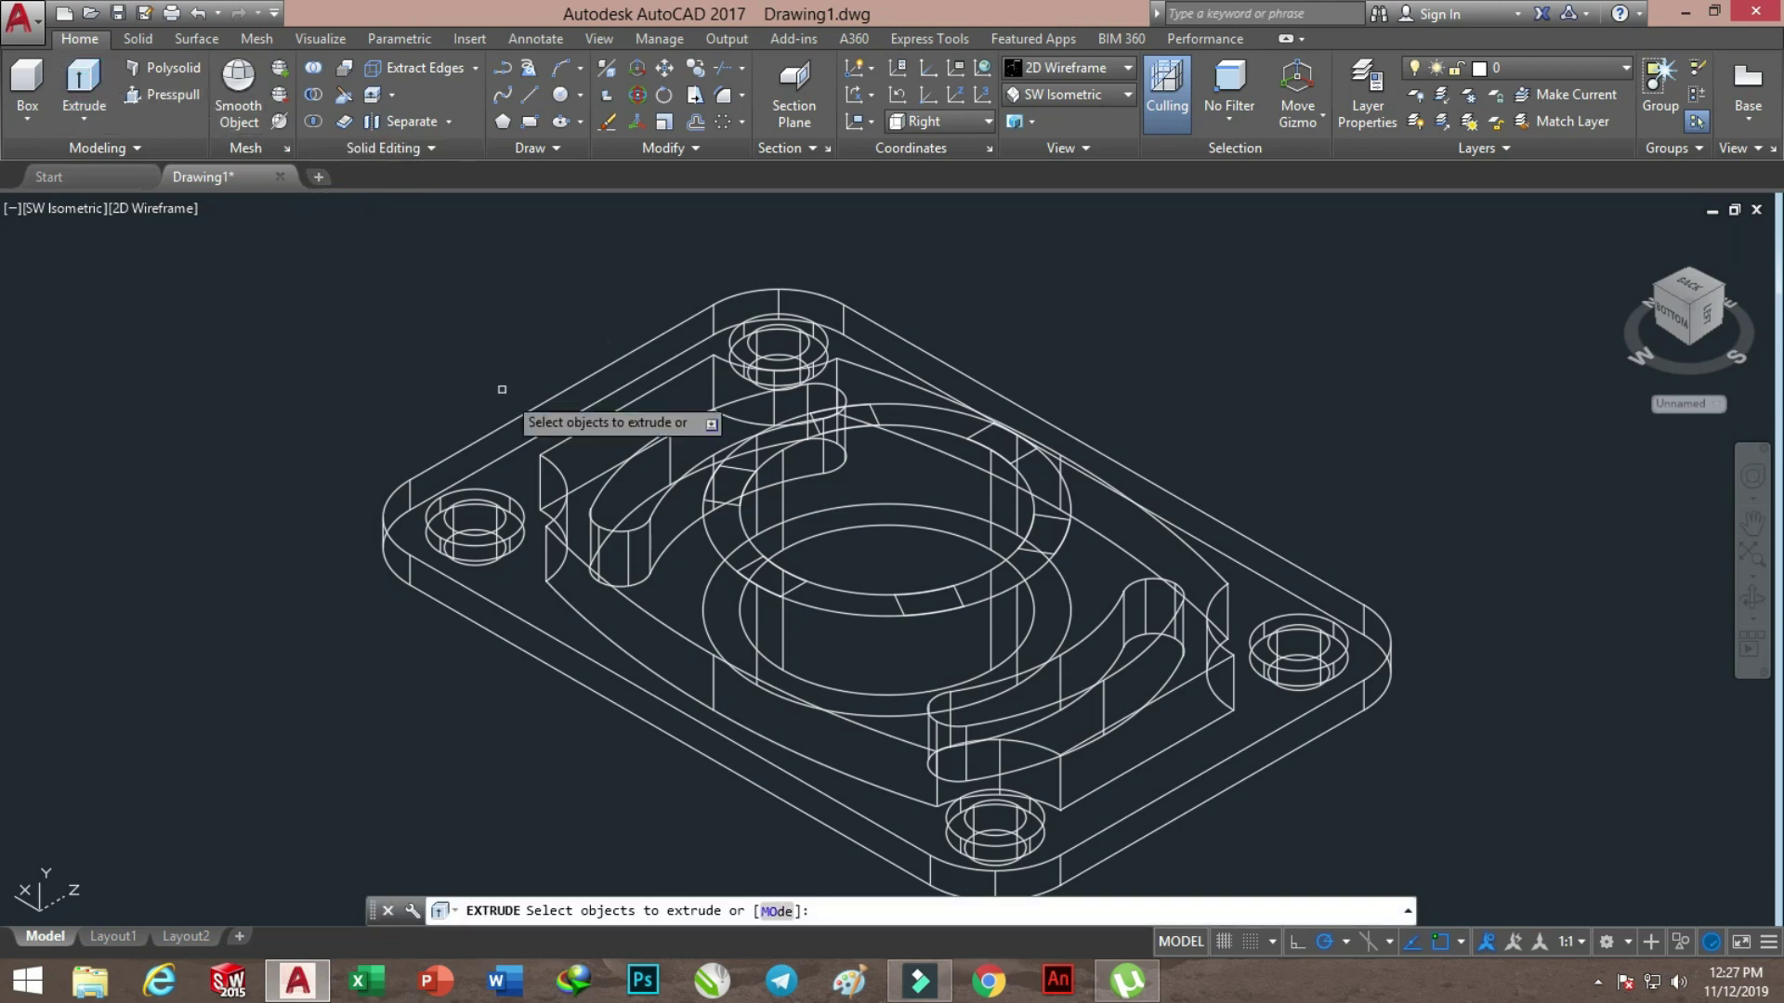
Extrude the six notch profiles around the boss to a height of 5
{"action": "left_click", "coordinate": [793, 586]}
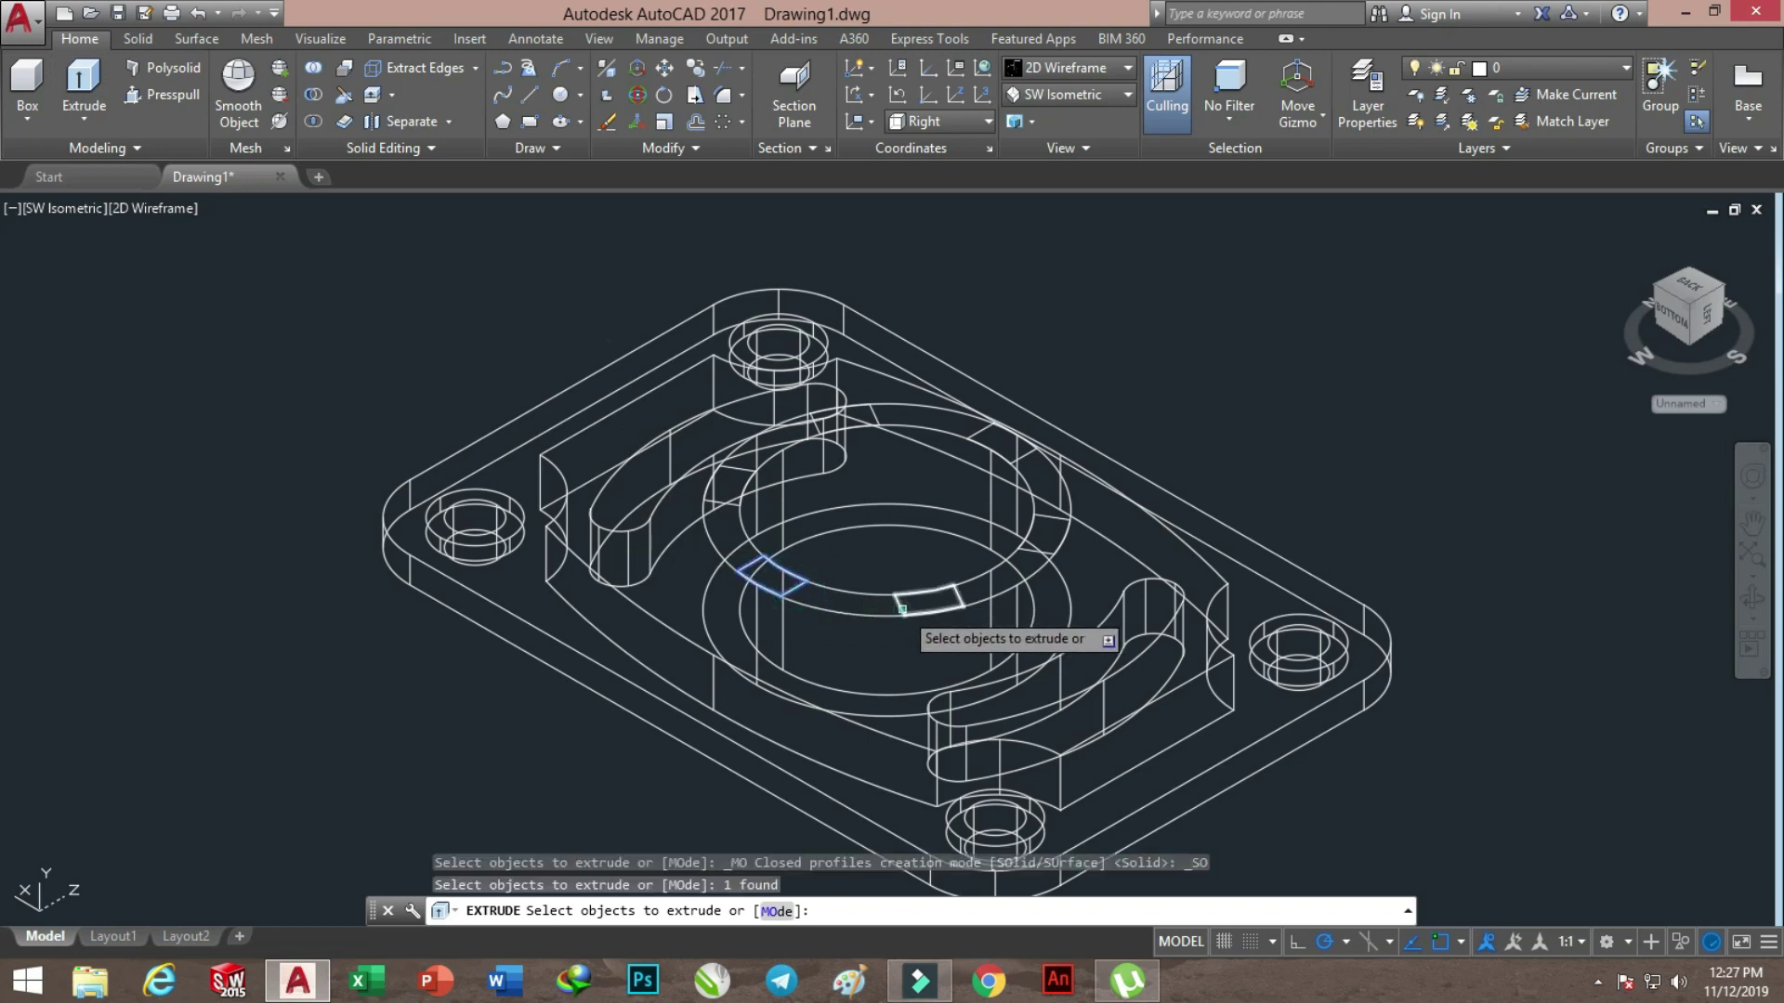
{"action": "left_click", "coordinate": [910, 609]}
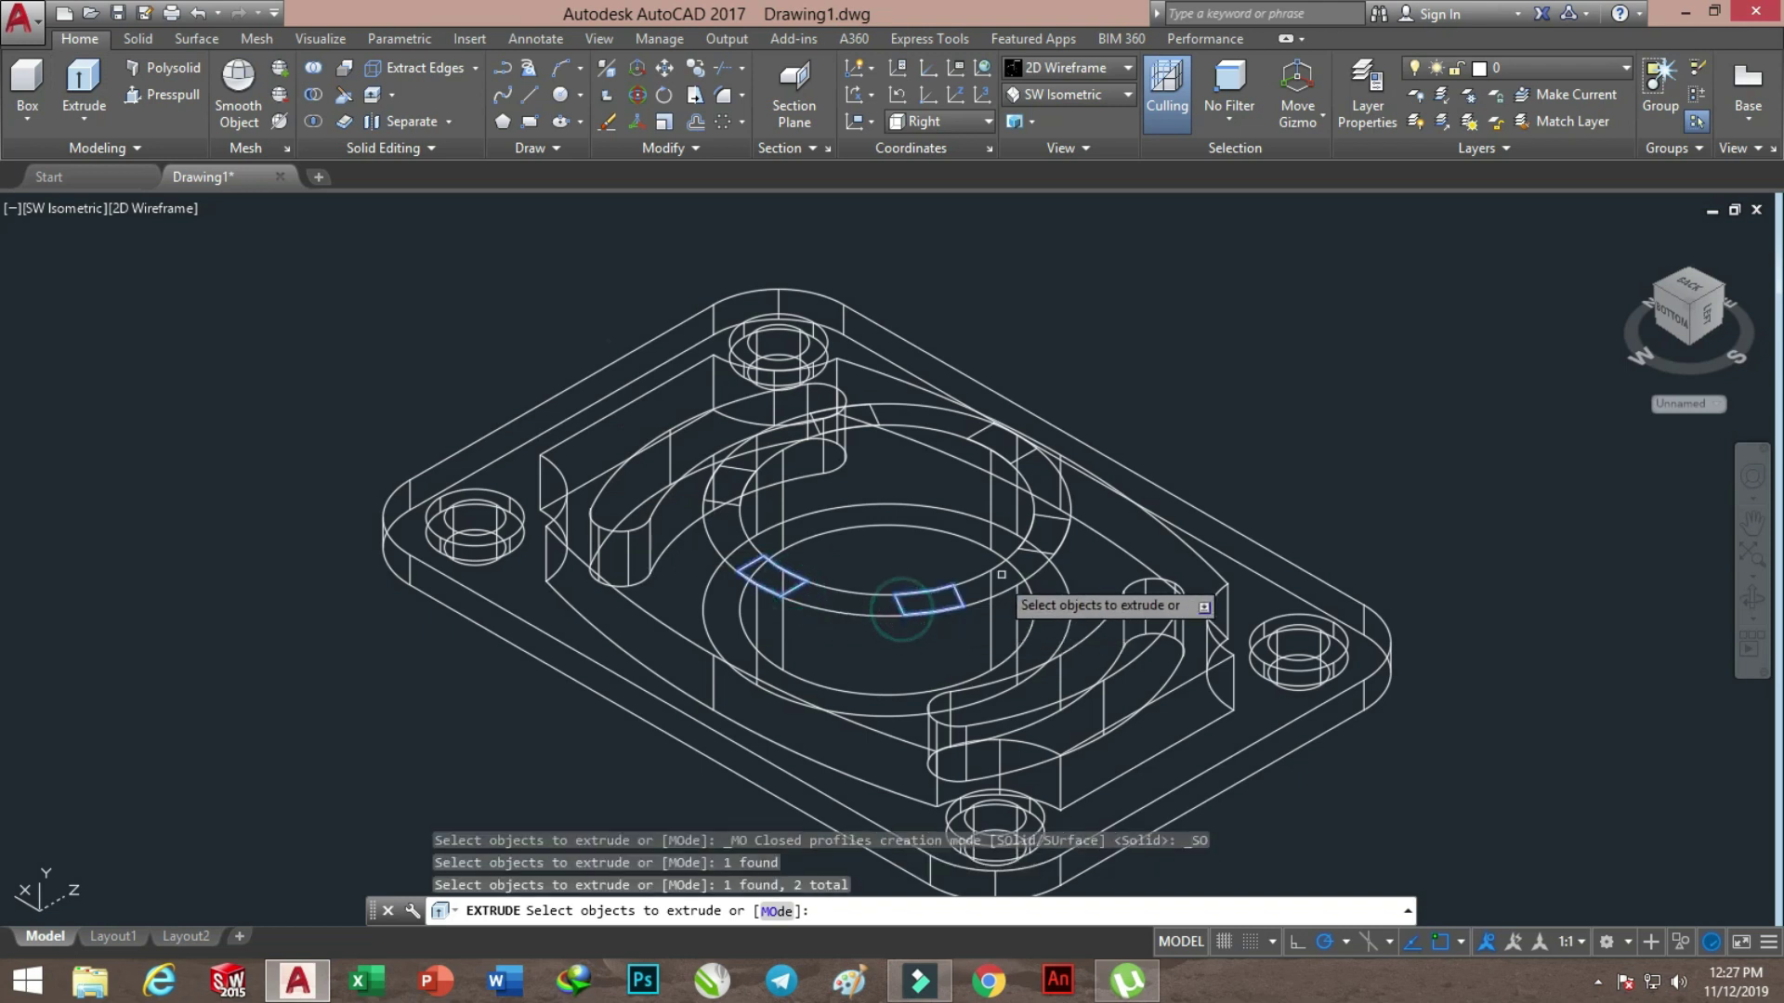
{"action": "left_click", "coordinate": [1043, 537]}
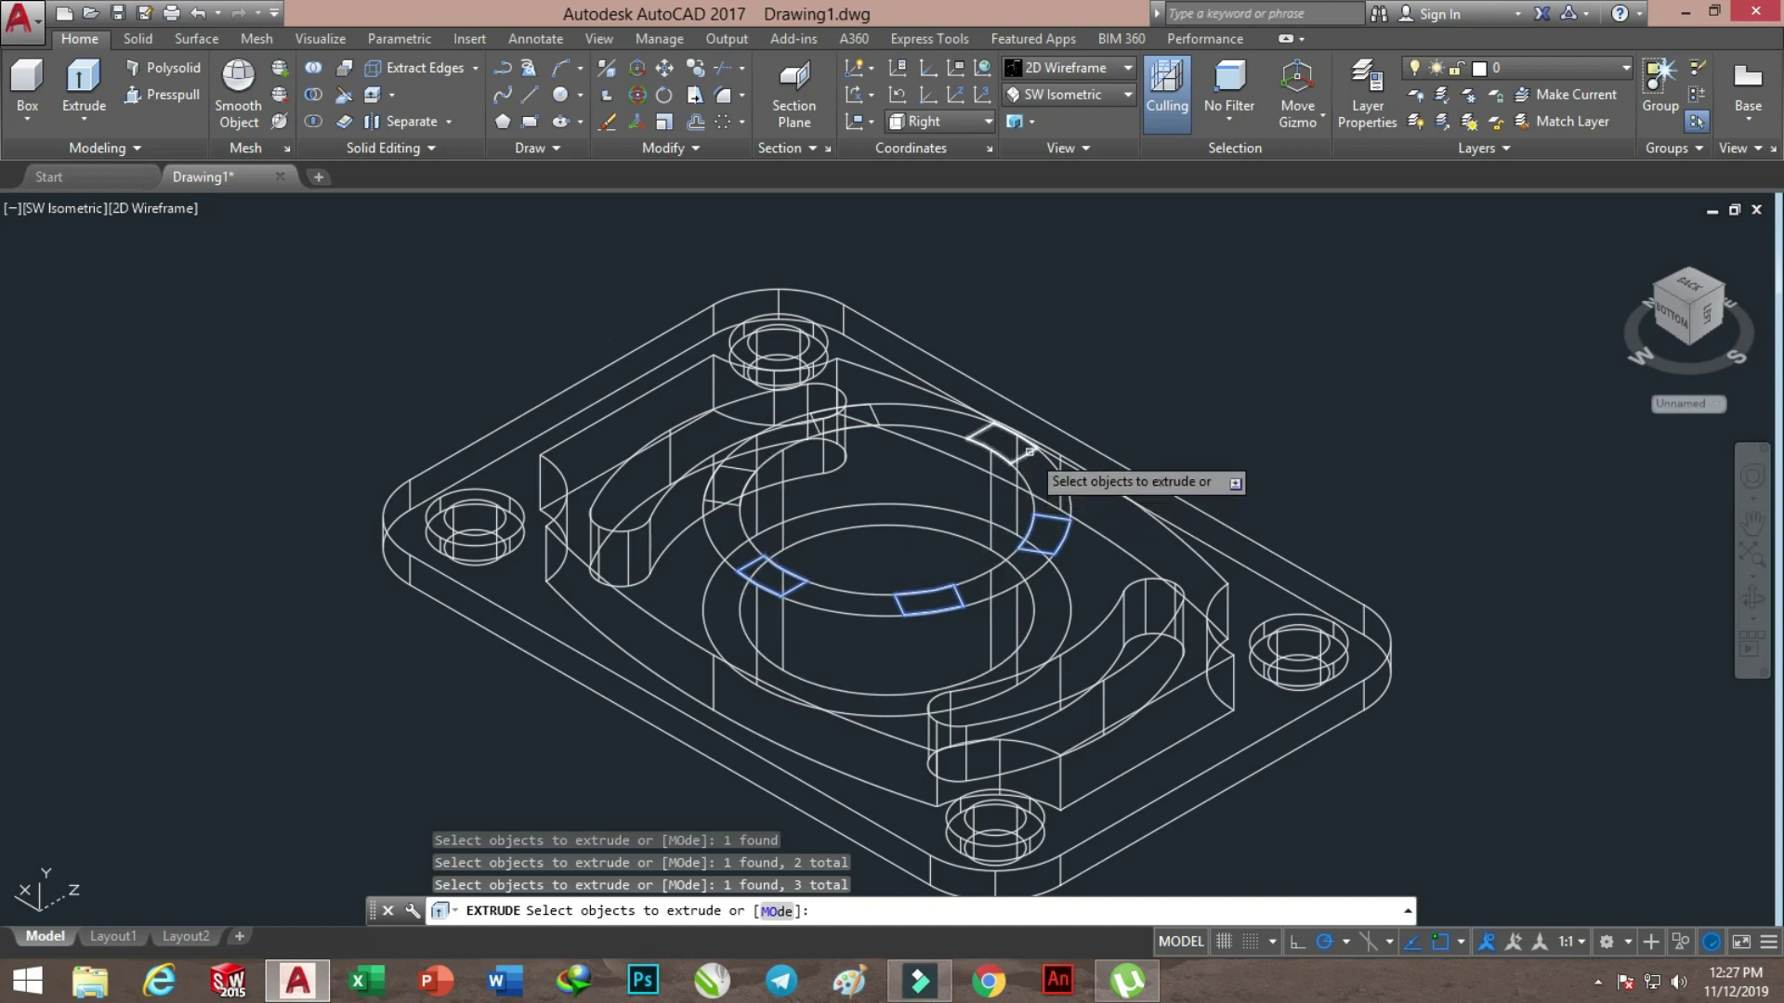
{"action": "left_click", "coordinate": [992, 429]}
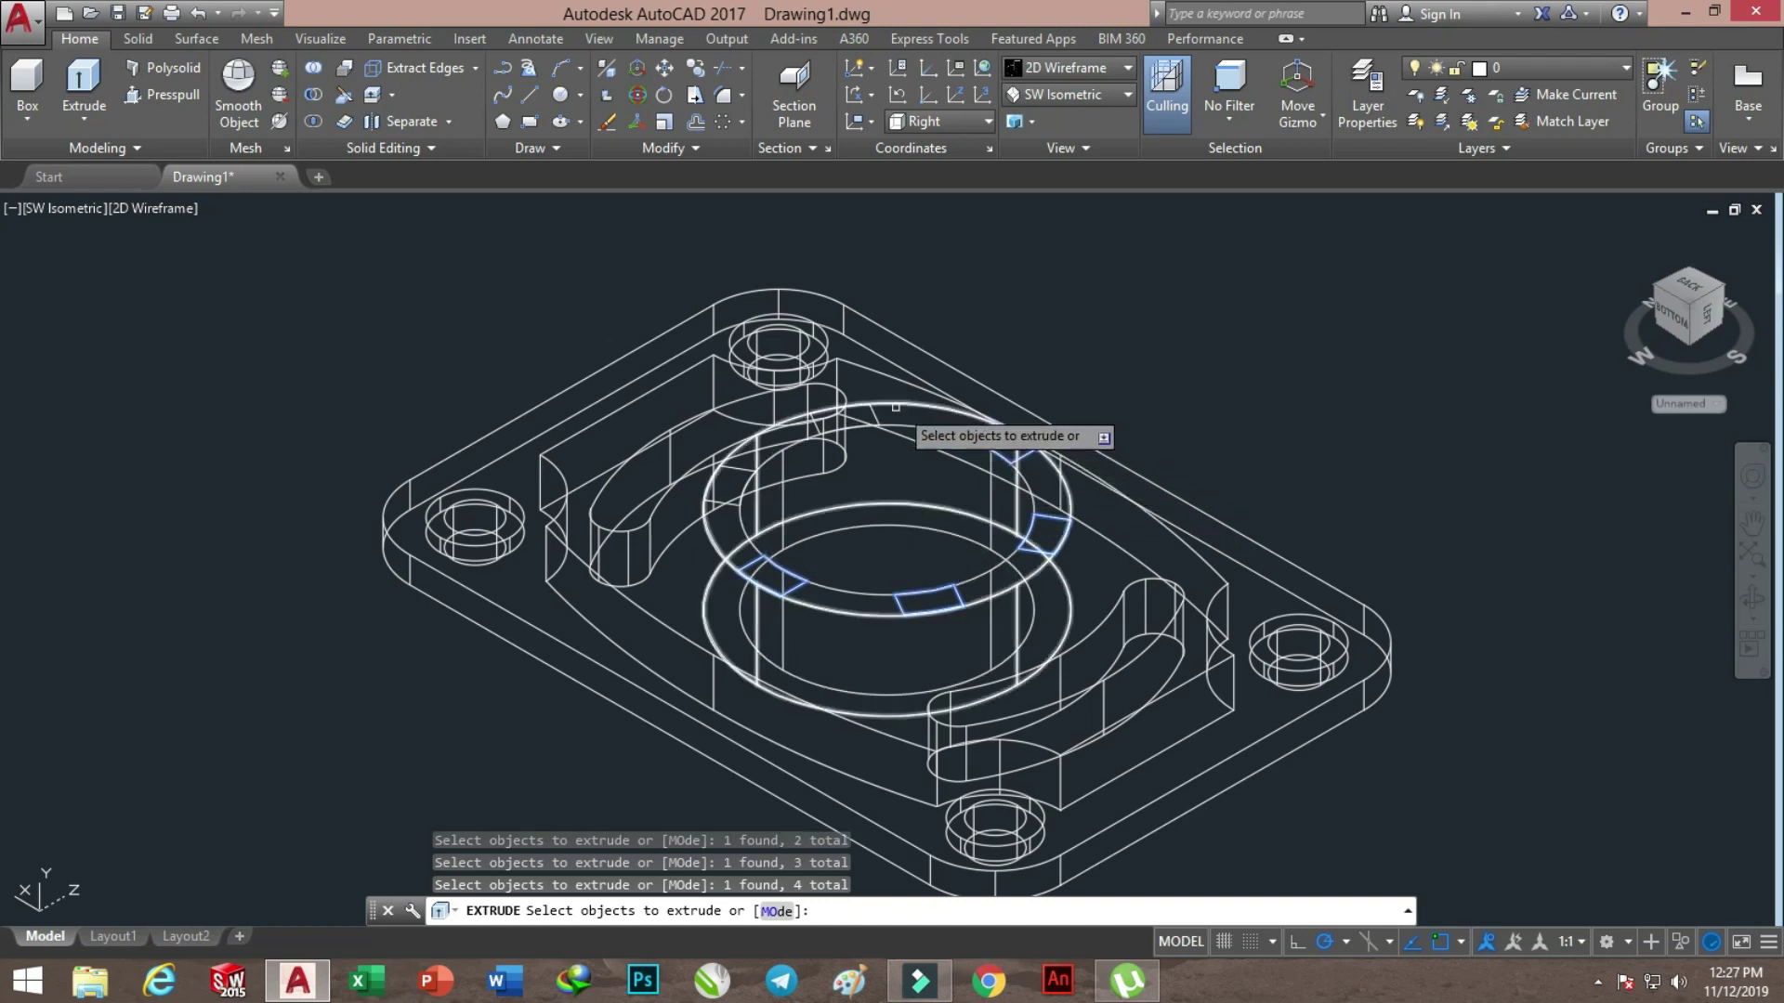
{"action": "left_click", "coordinate": [848, 414]}
{"action": "left_click", "coordinate": [741, 470]}
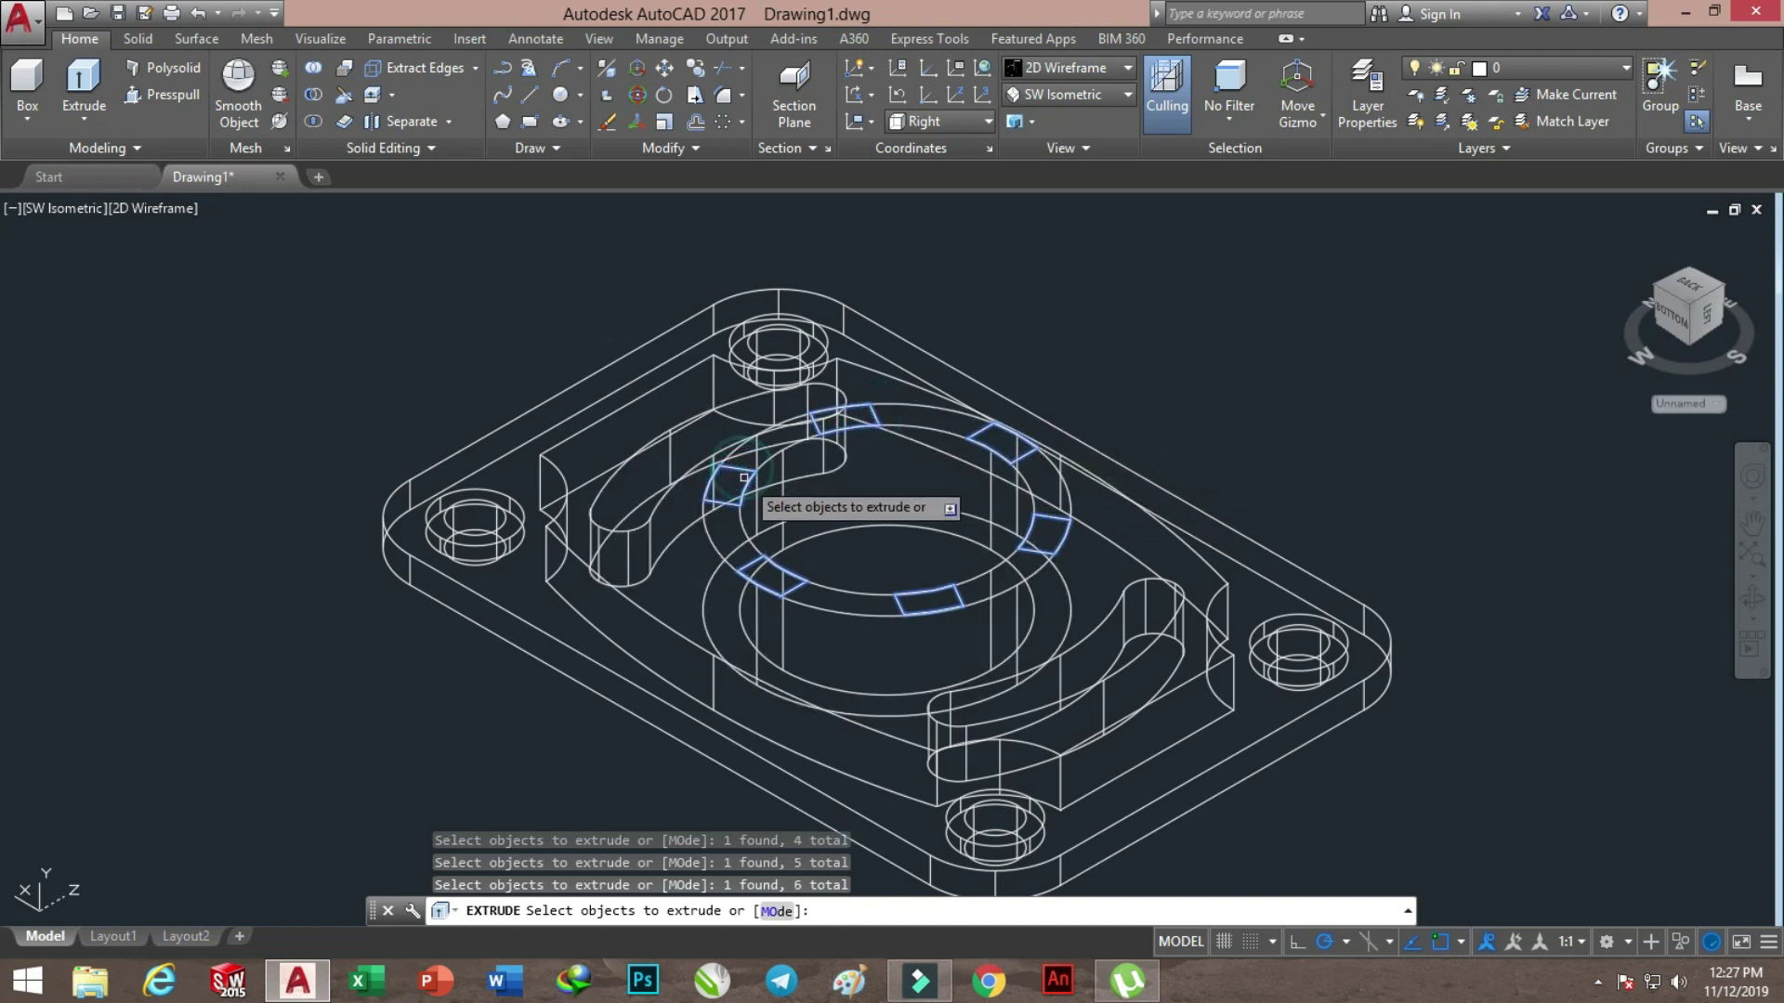
{"action": "key", "text": "Return"}
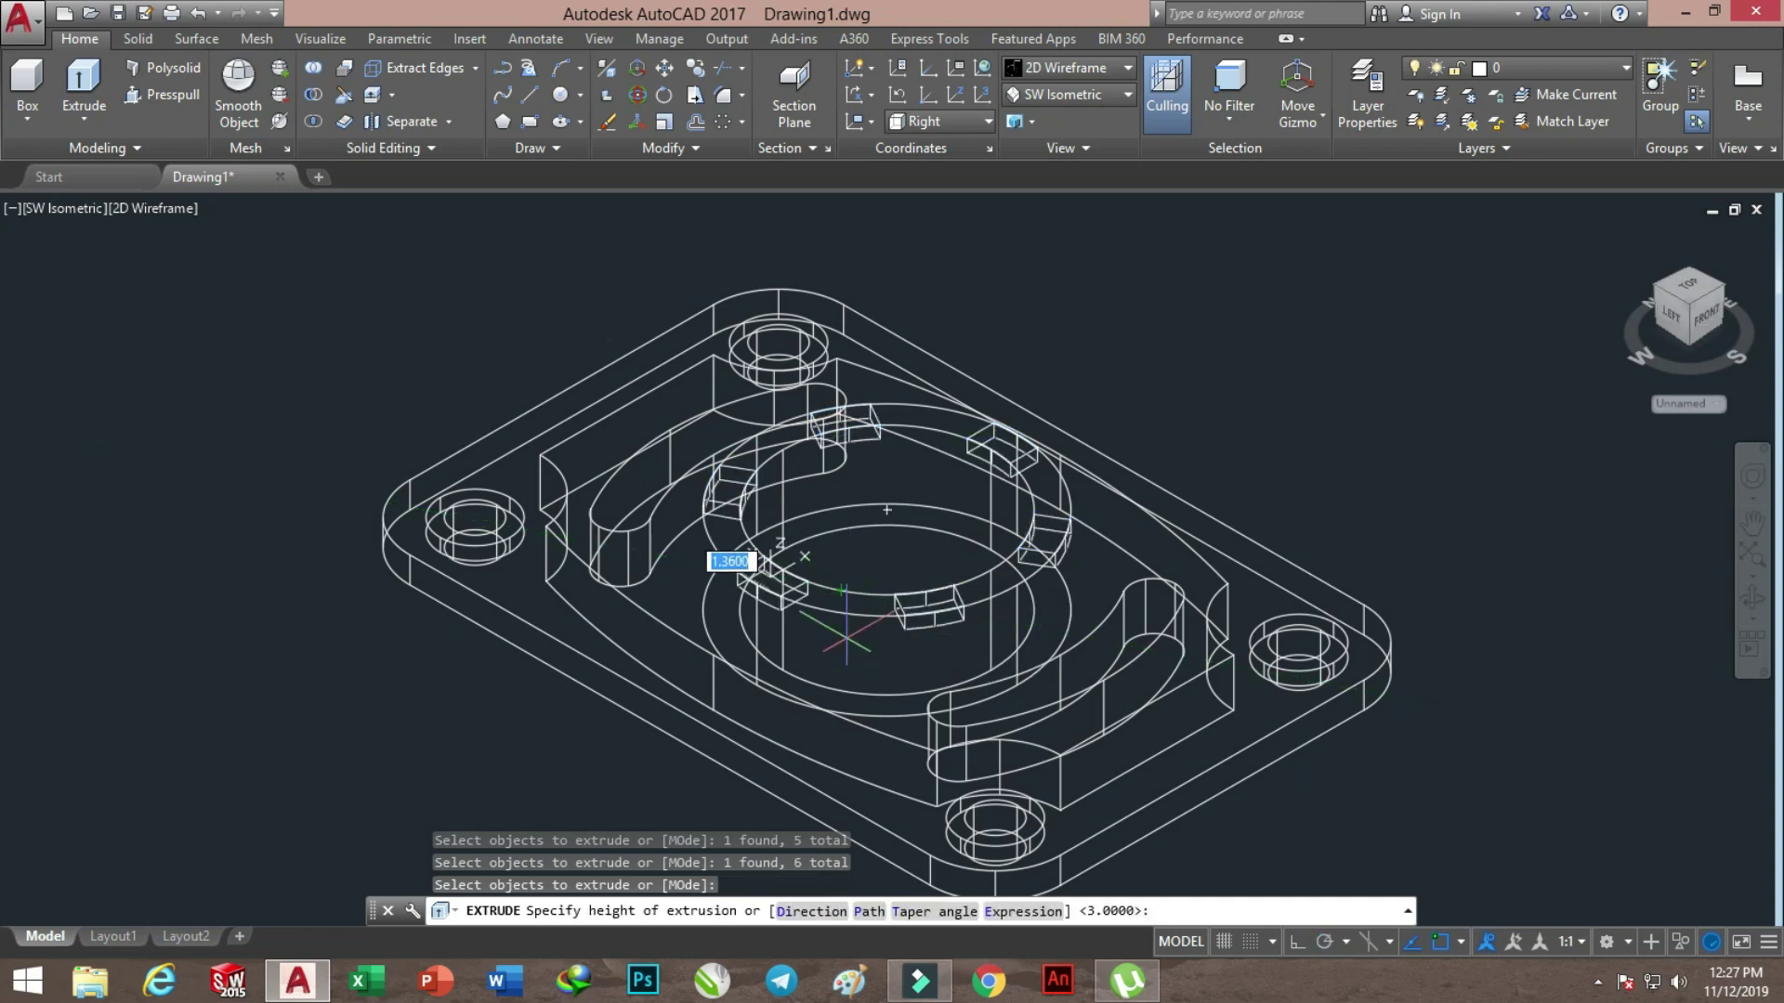
{"action": "key", "text": "Return"}
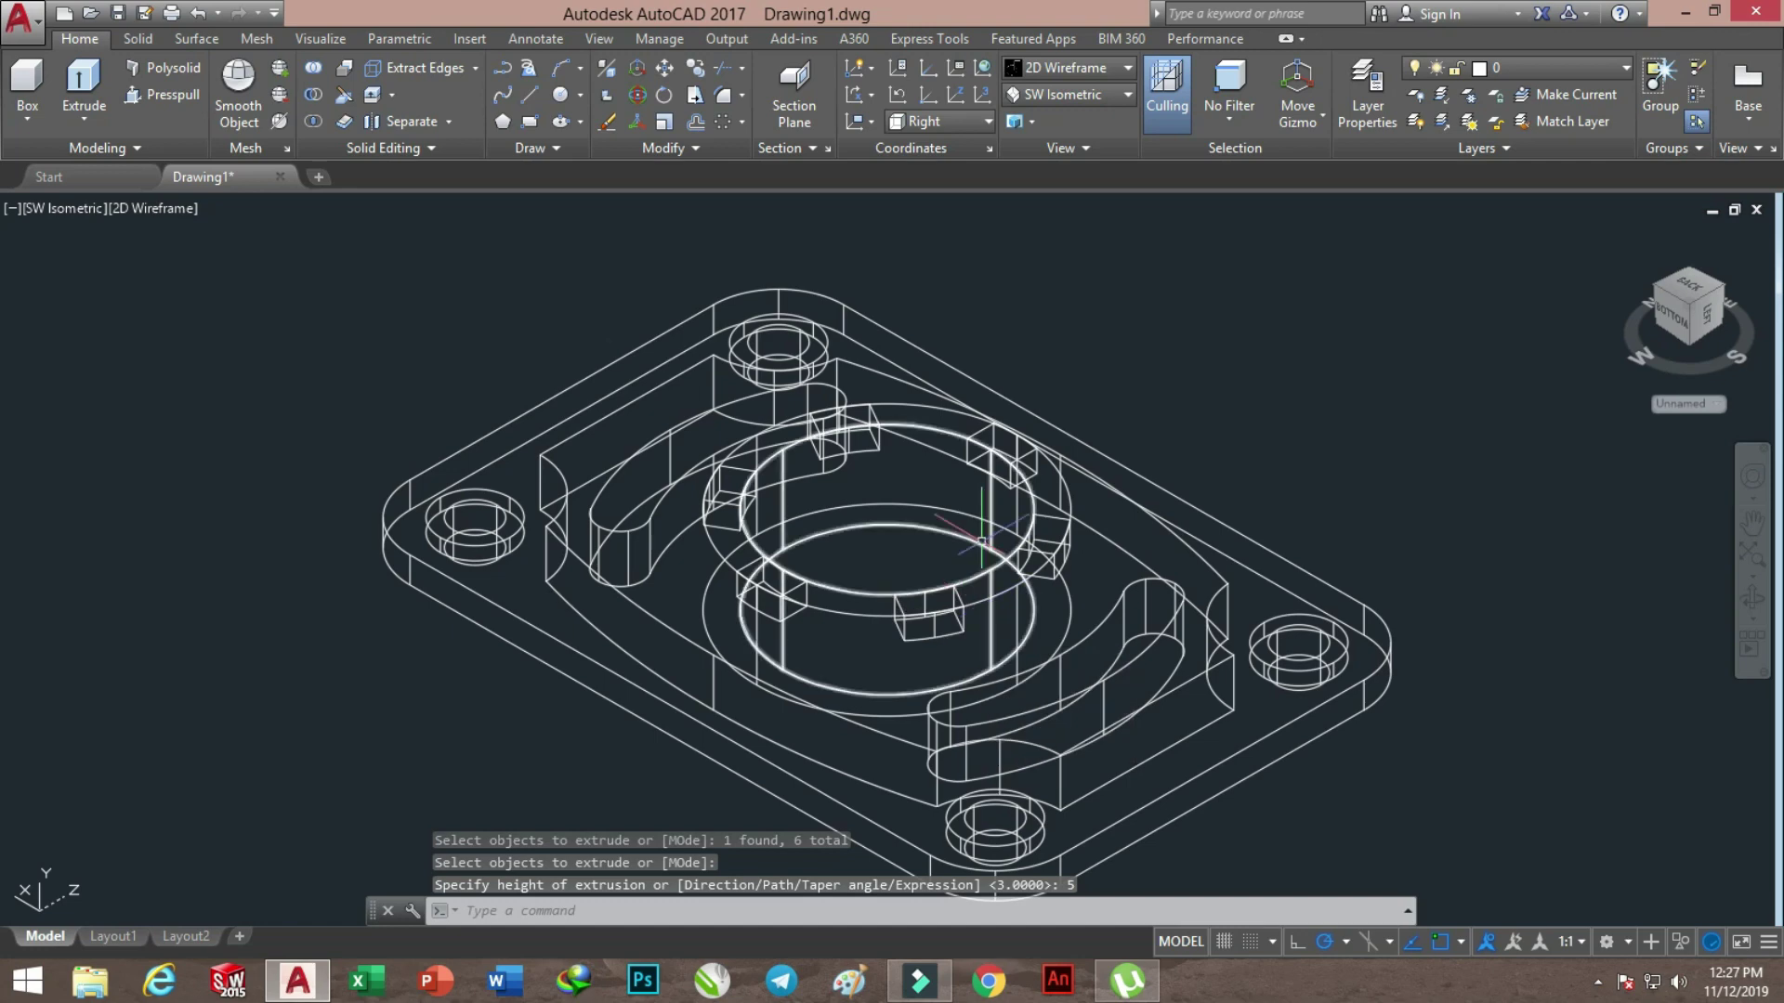
{"action": "scroll", "coordinate": [965, 627], "scroll_direction": "up", "scroll_amount": 4}
{"action": "scroll", "coordinate": [964, 627], "scroll_direction": "down", "scroll_amount": 3}
{"action": "scroll", "coordinate": [966, 626], "scroll_direction": "down", "scroll_amount": 3}
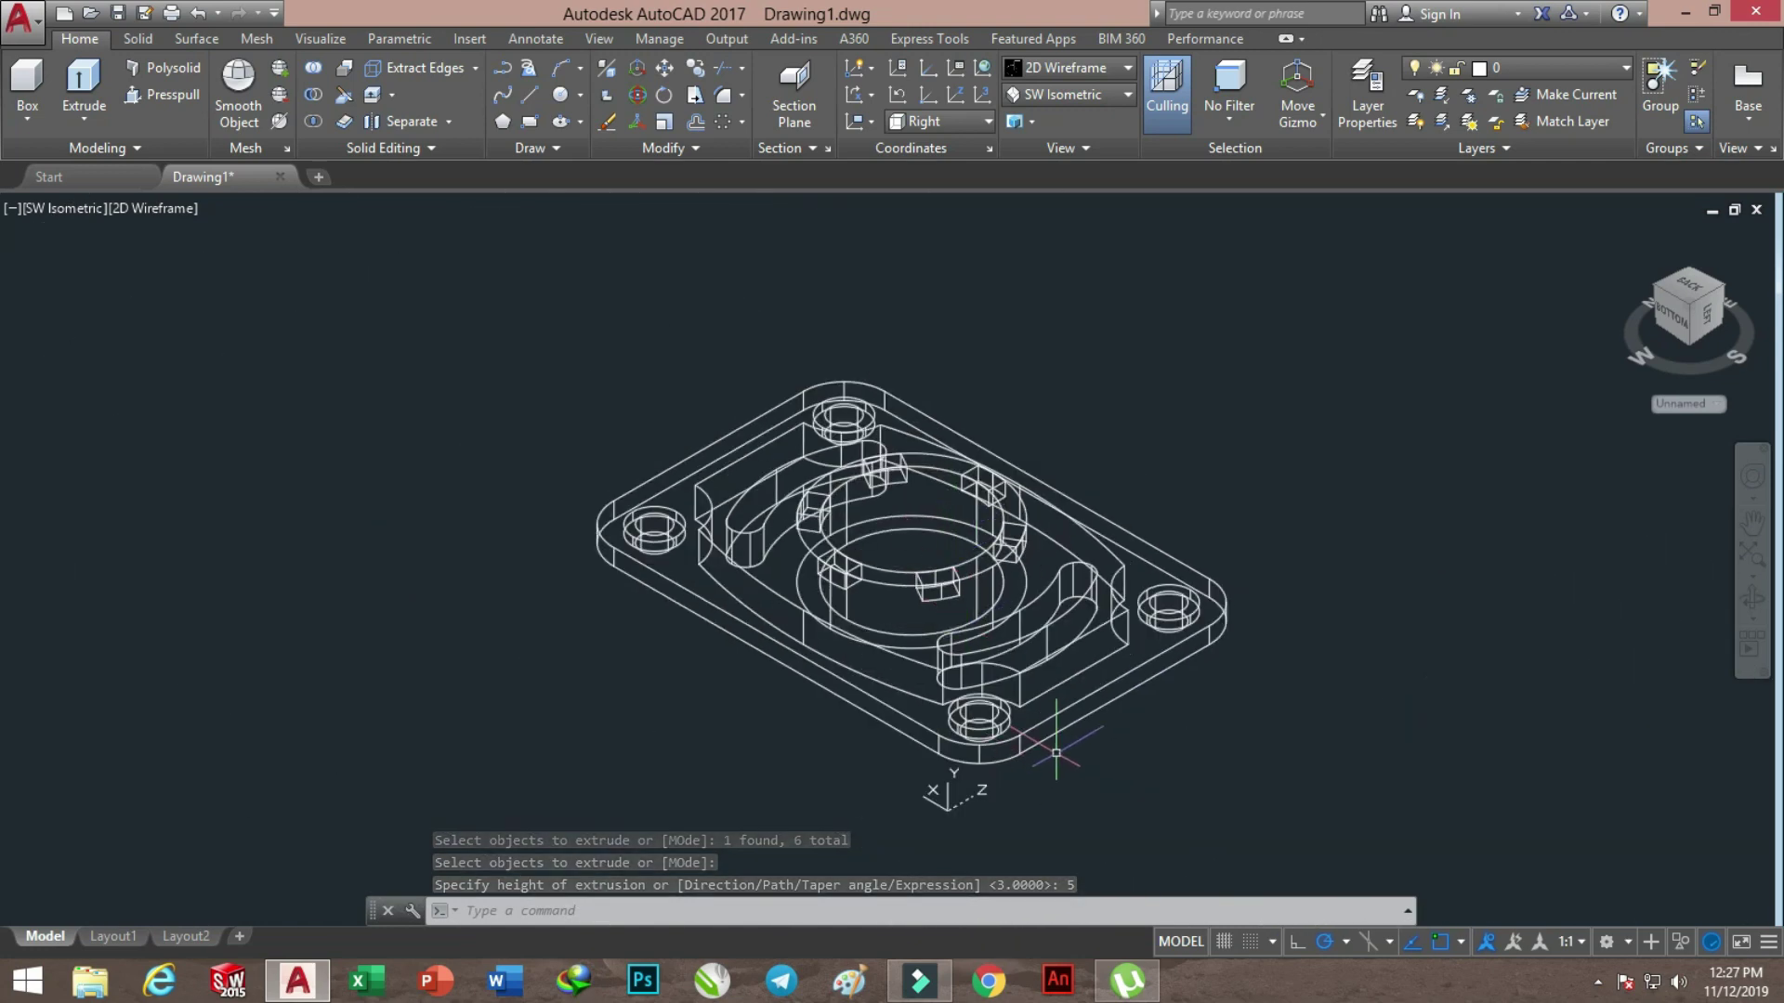
{"action": "scroll", "coordinate": [1057, 751], "scroll_direction": "up", "scroll_amount": 2}
{"action": "scroll", "coordinate": [1022, 650], "scroll_direction": "down", "scroll_amount": 2}
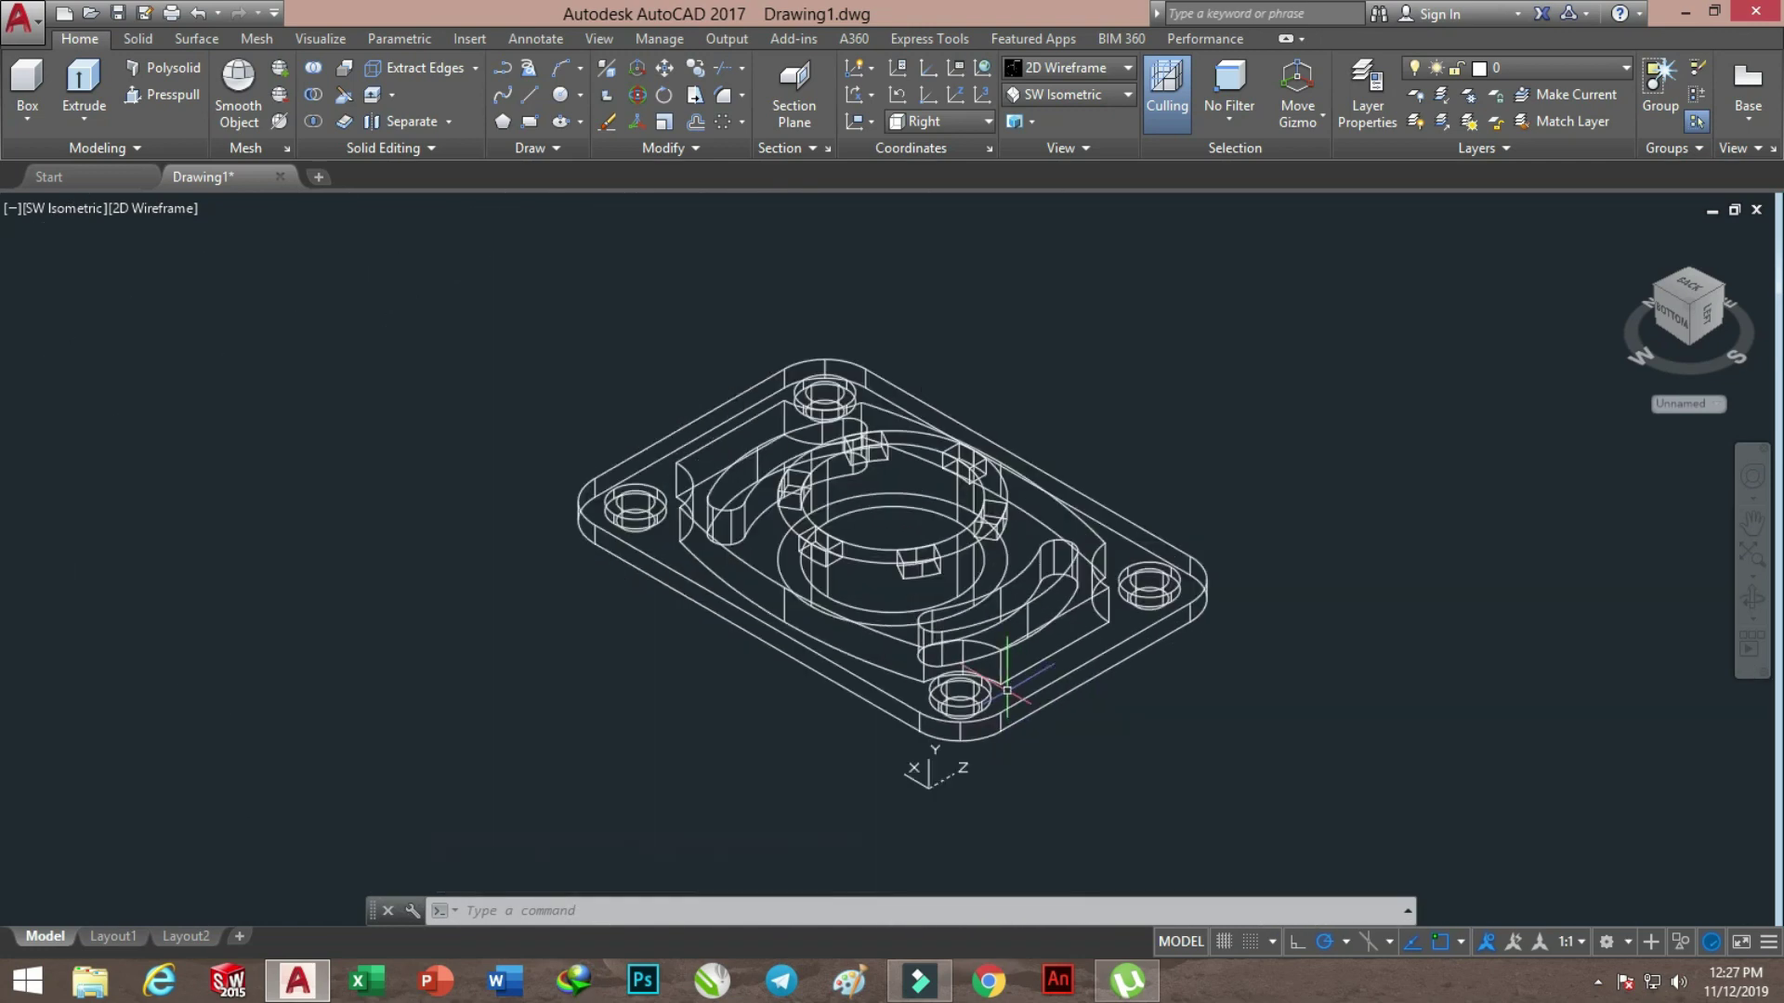
{"action": "scroll", "coordinate": [1023, 606], "scroll_direction": "up", "scroll_amount": 2}
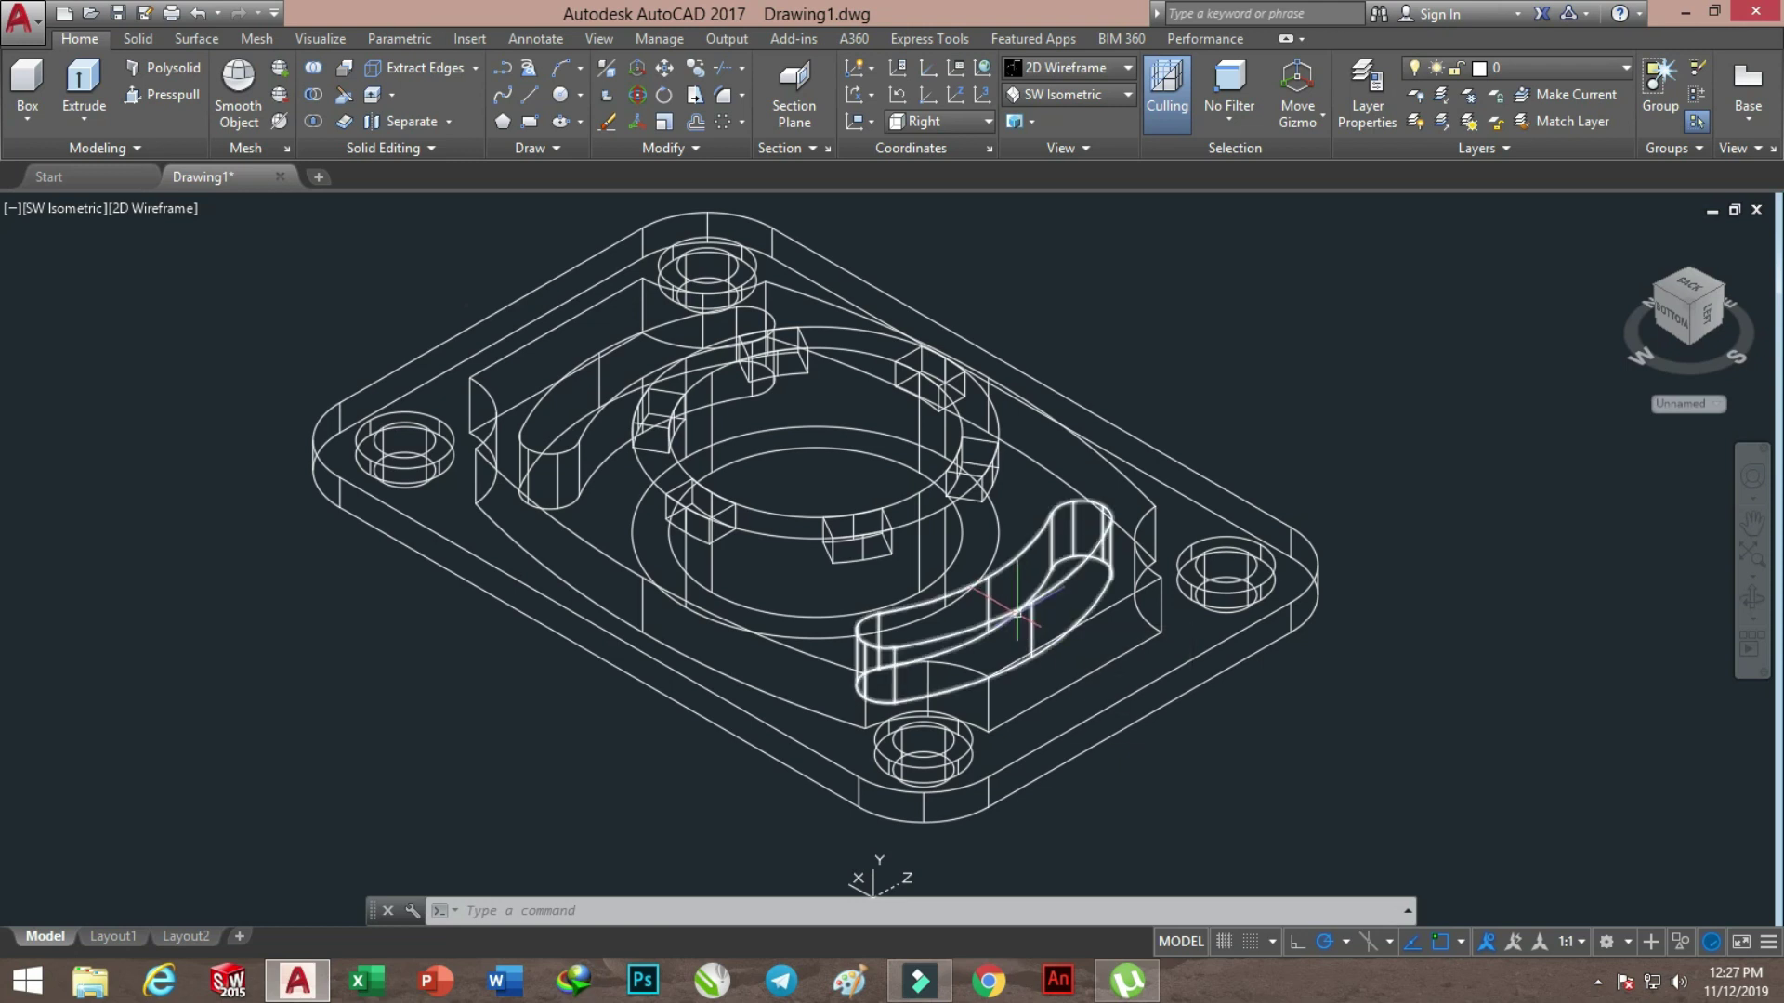
{"action": "left_click", "coordinate": [1114, 70]}
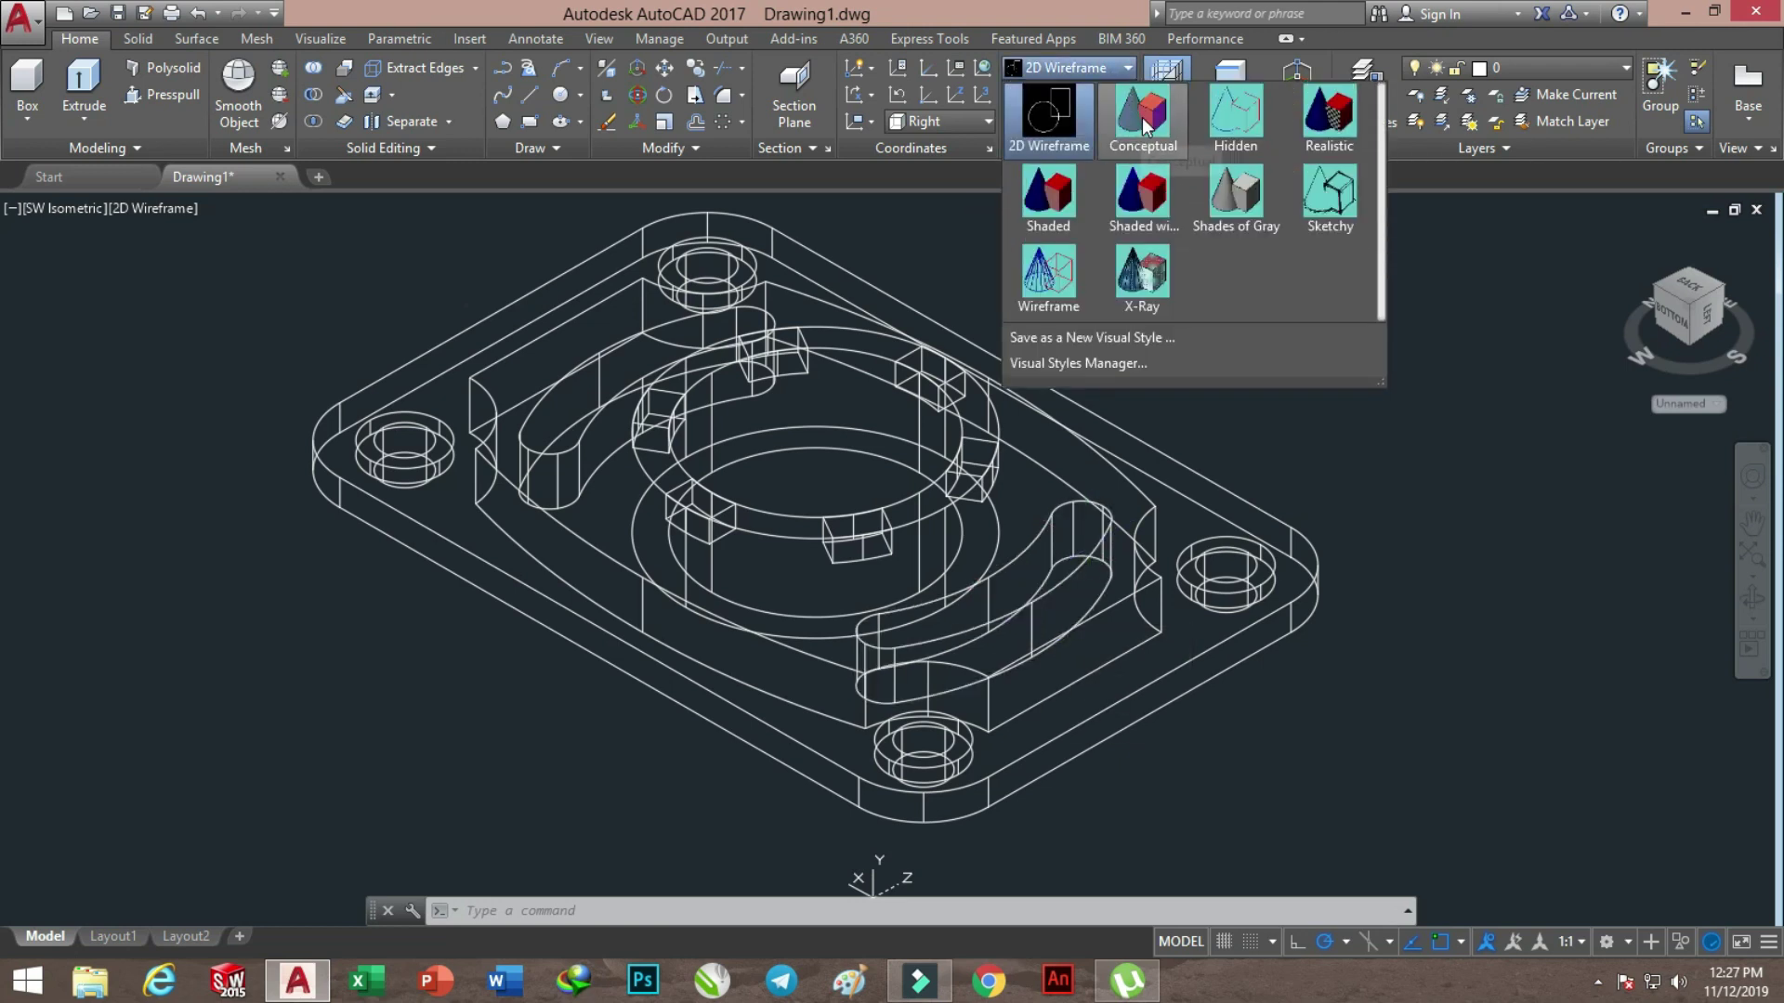
Switch to the Conceptual visual style and colour the base plate green
{"action": "left_click", "coordinate": [1141, 116]}
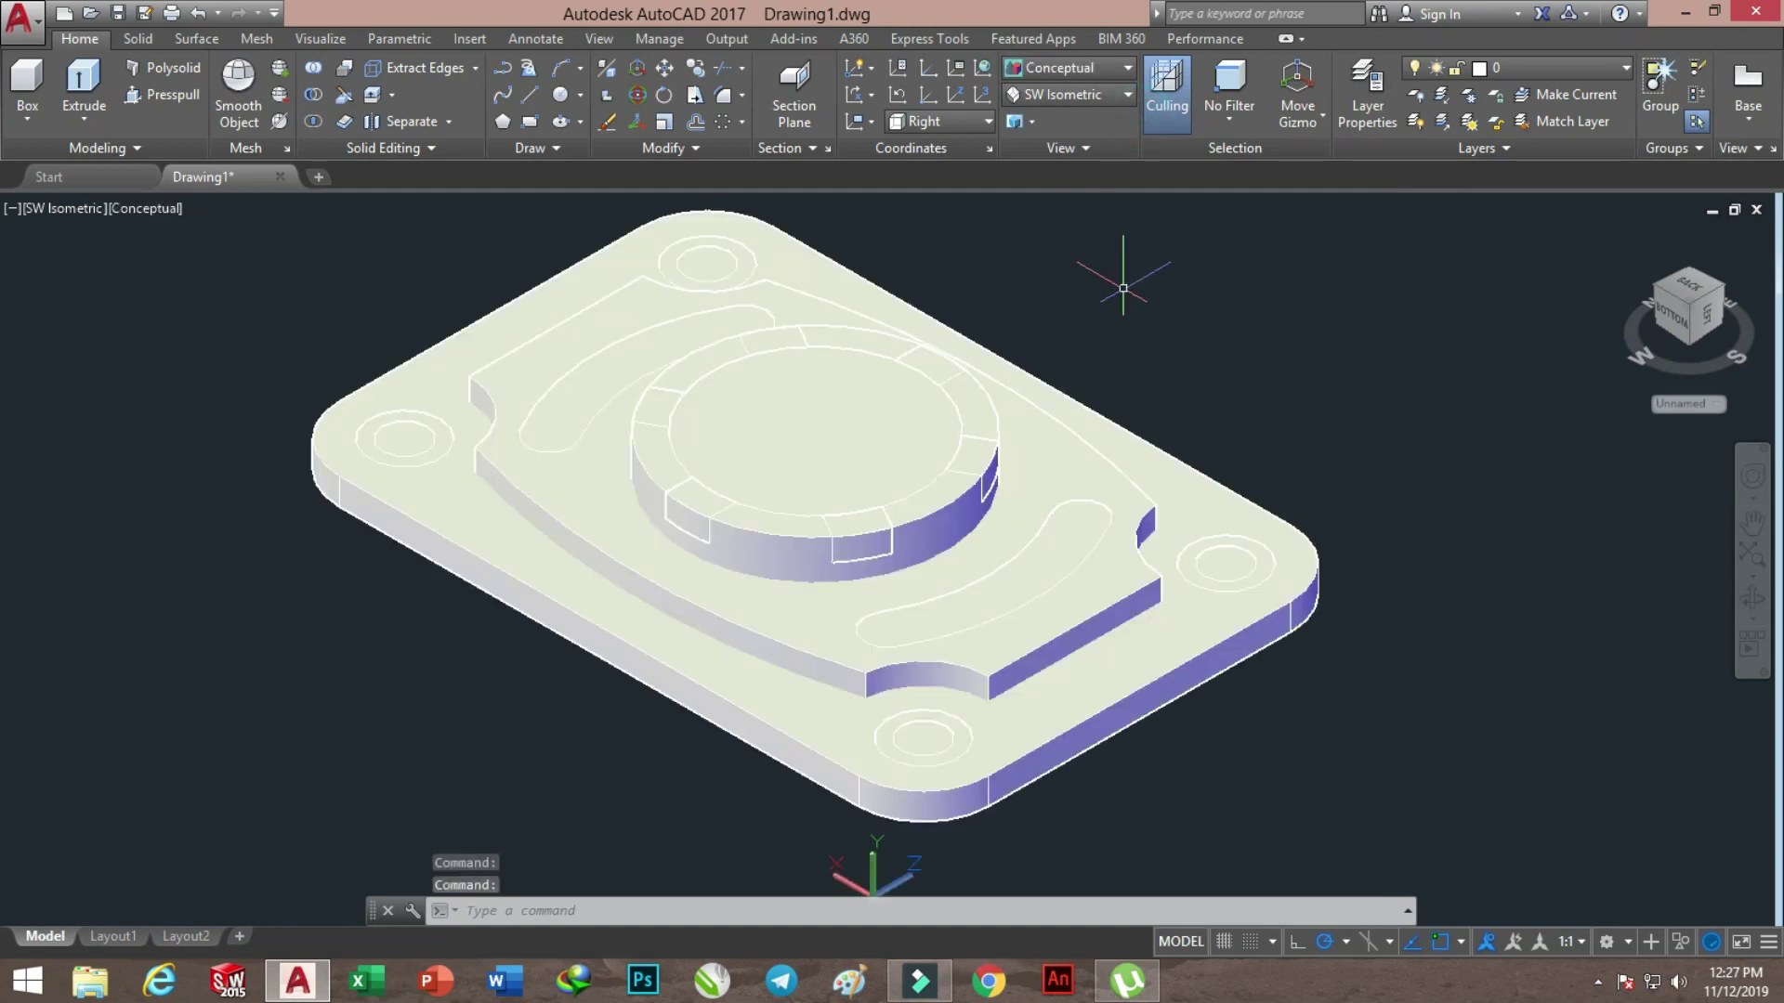
{"action": "left_click", "coordinate": [1268, 509]}
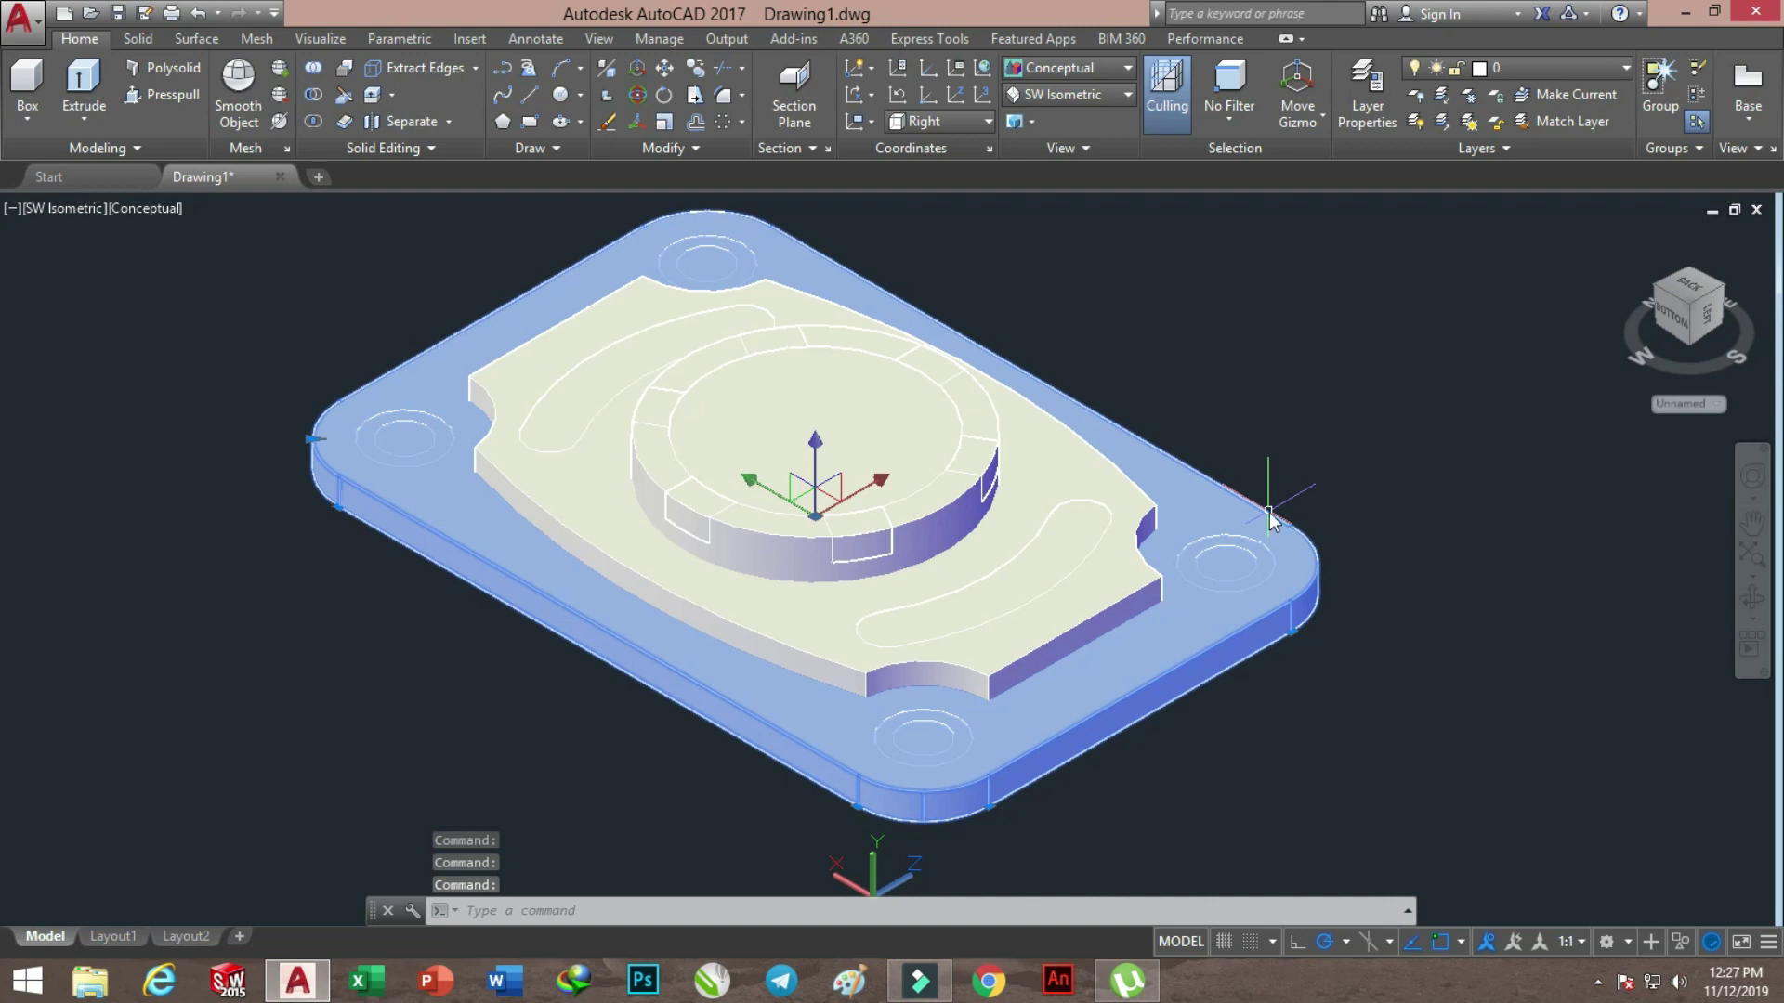
{"action": "right_click", "coordinate": [1269, 509]}
{"action": "left_click", "coordinate": [1301, 908]}
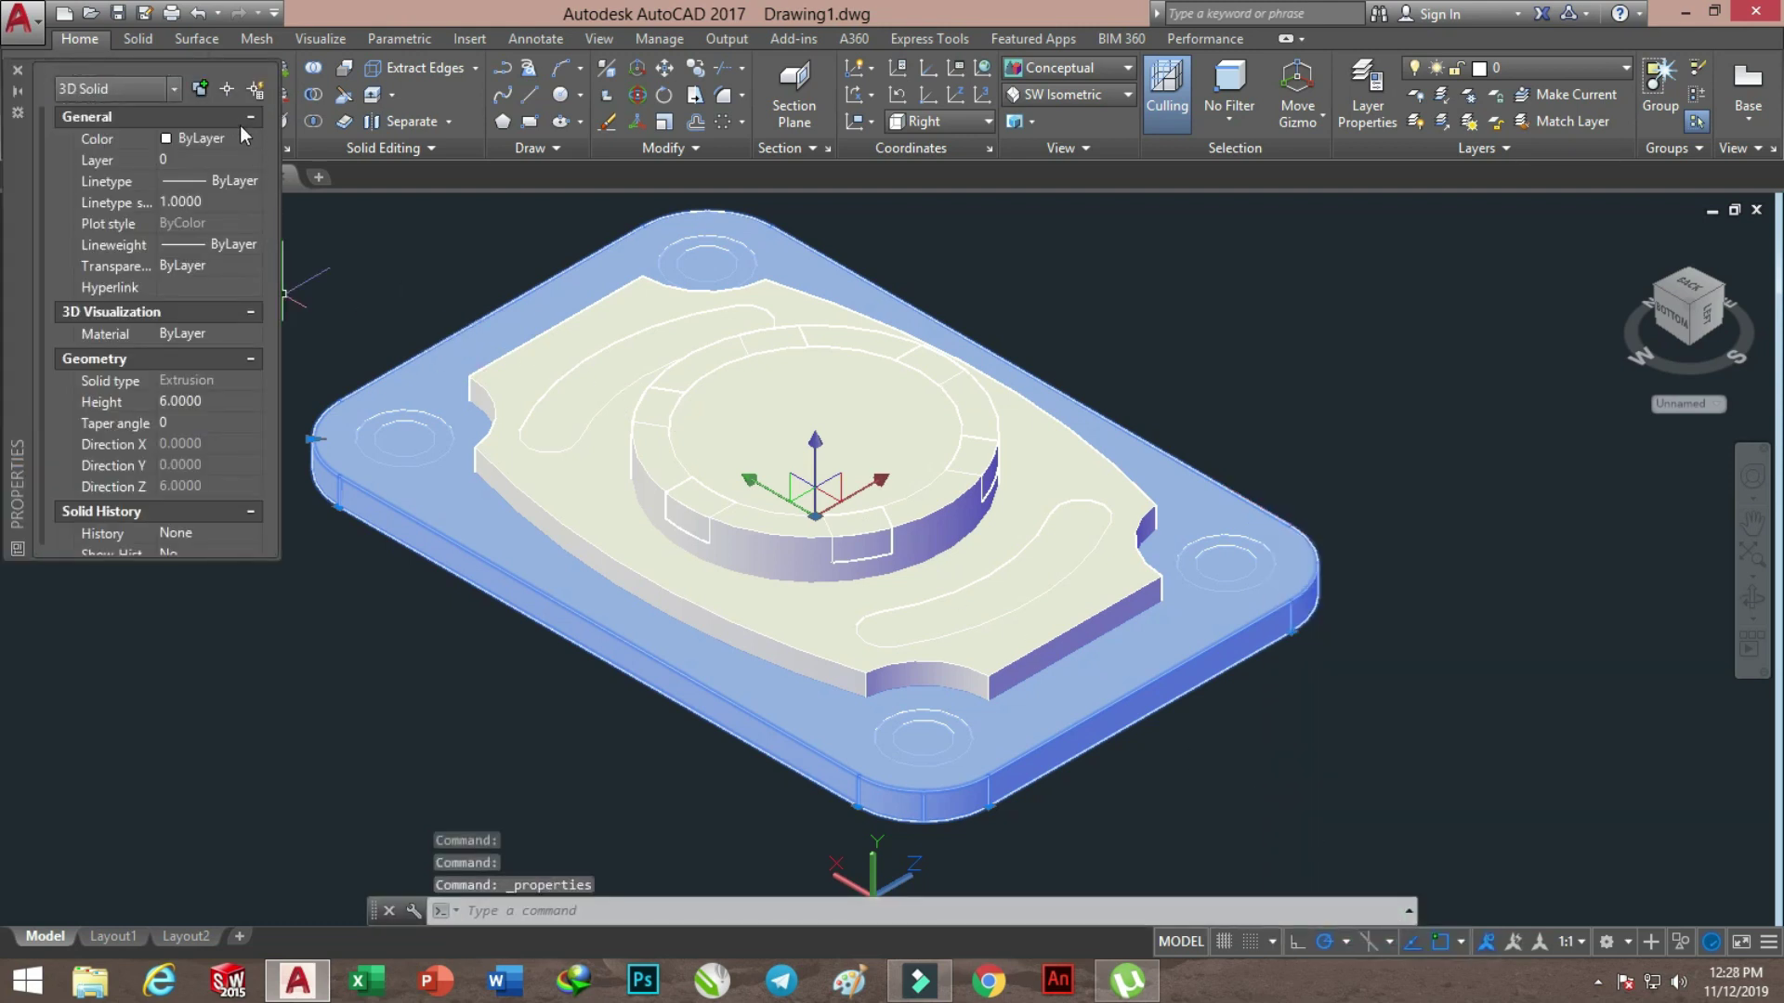
{"action": "left_click", "coordinate": [223, 138]}
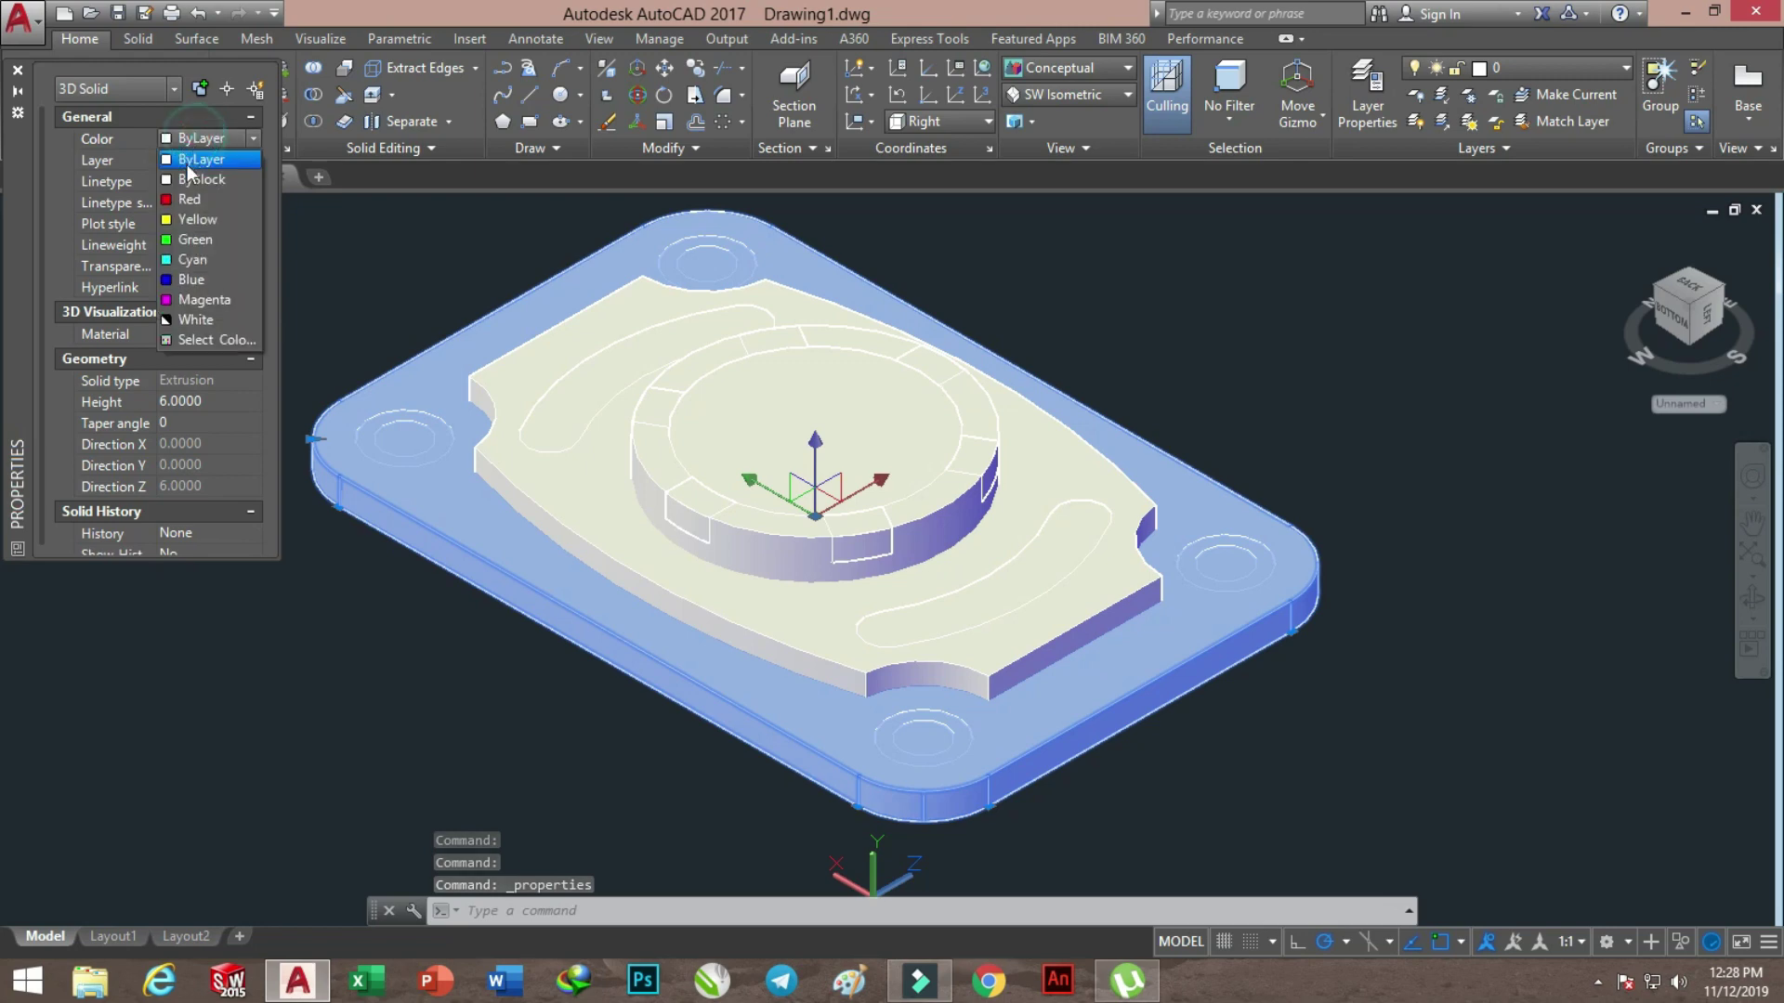
{"action": "left_click", "coordinate": [186, 240]}
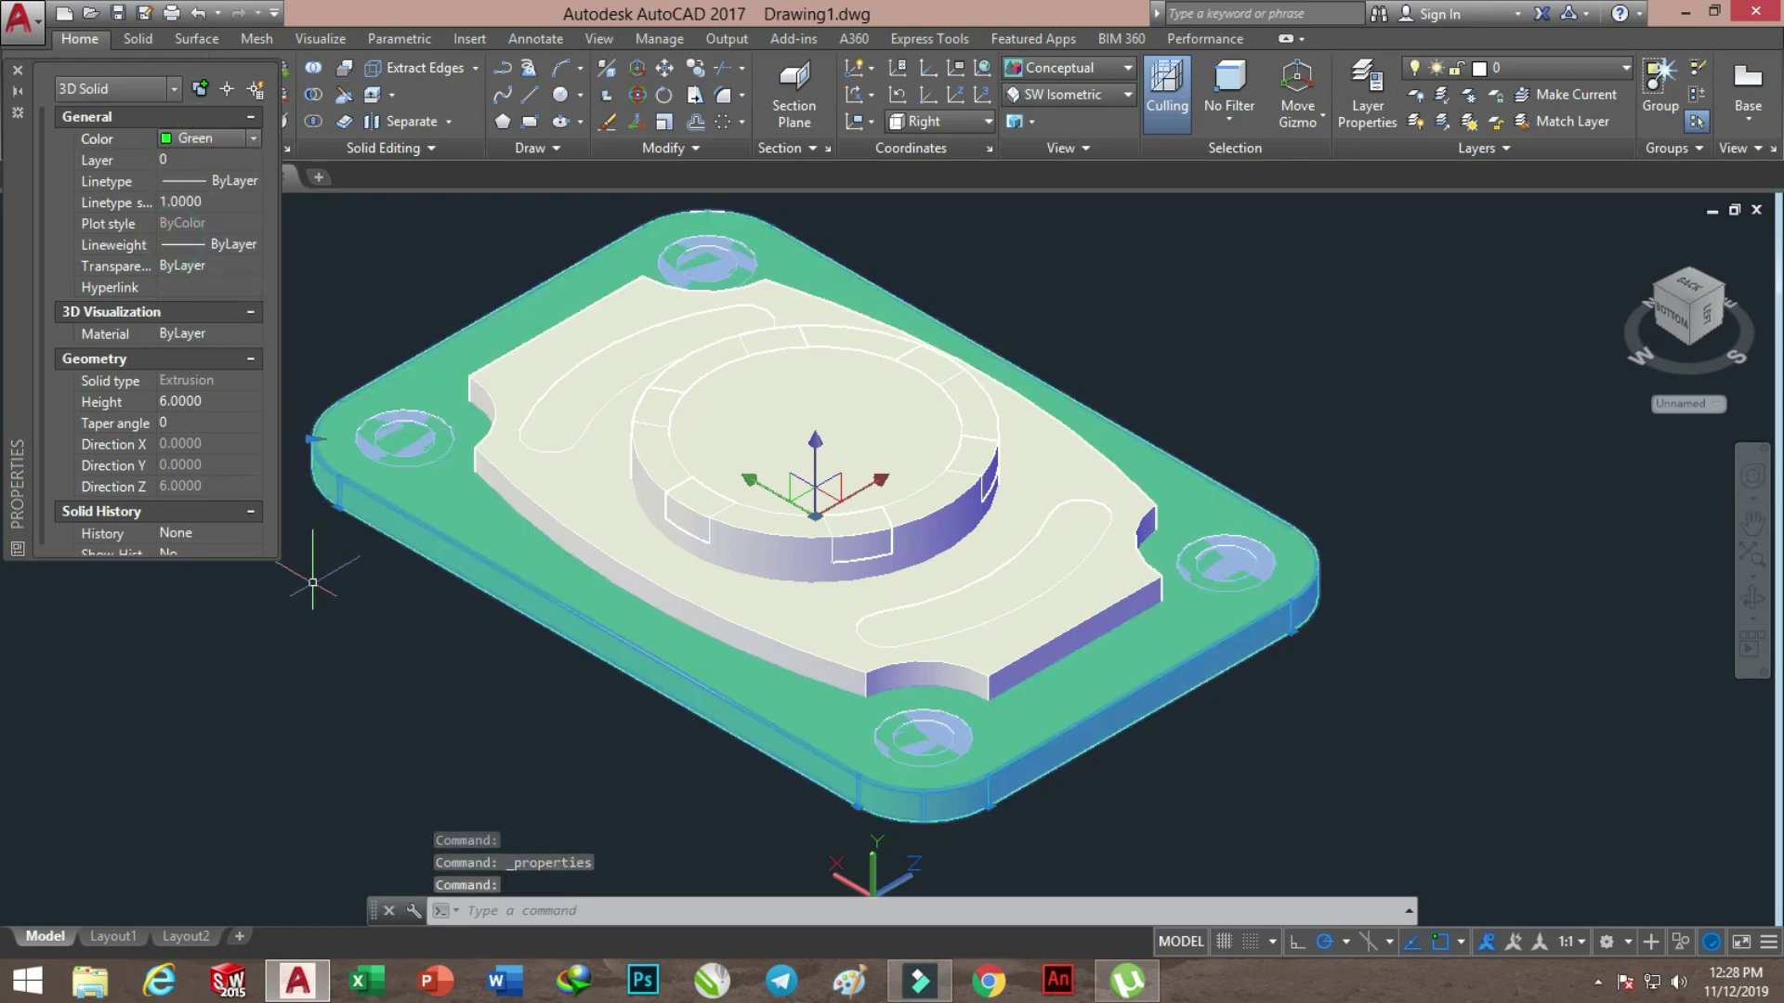
{"action": "key", "text": "Escape"}
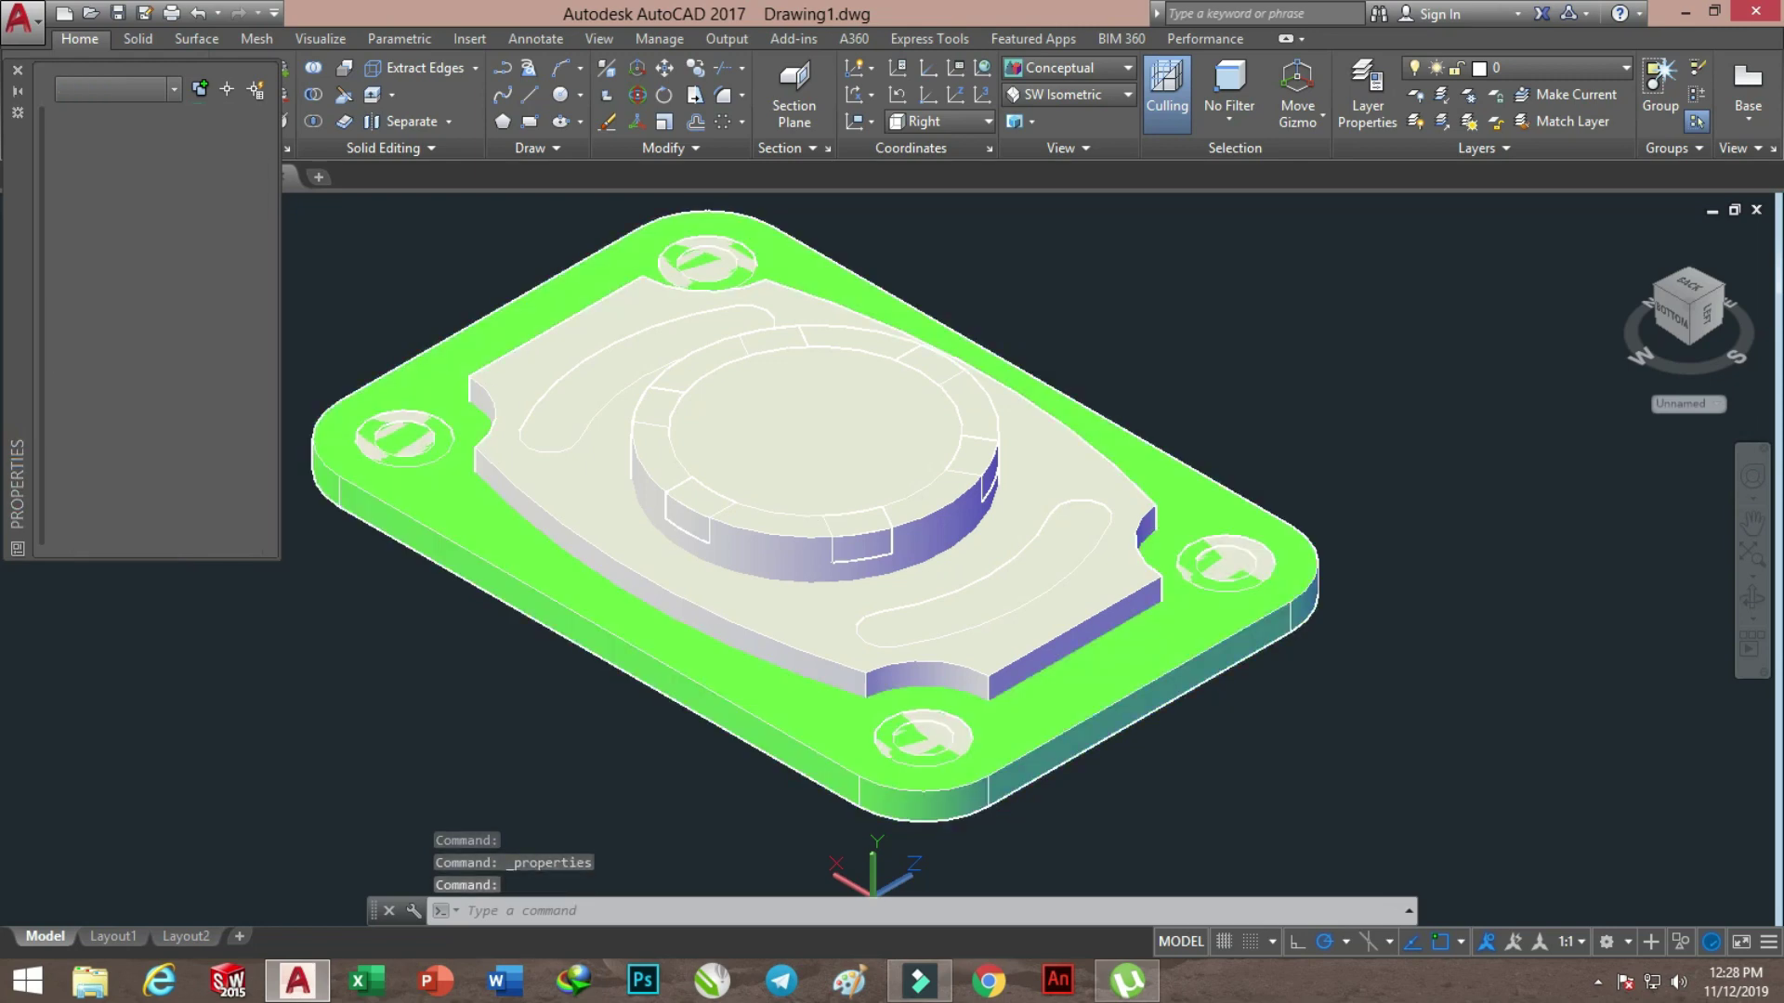
{"action": "key", "text": "Escape"}
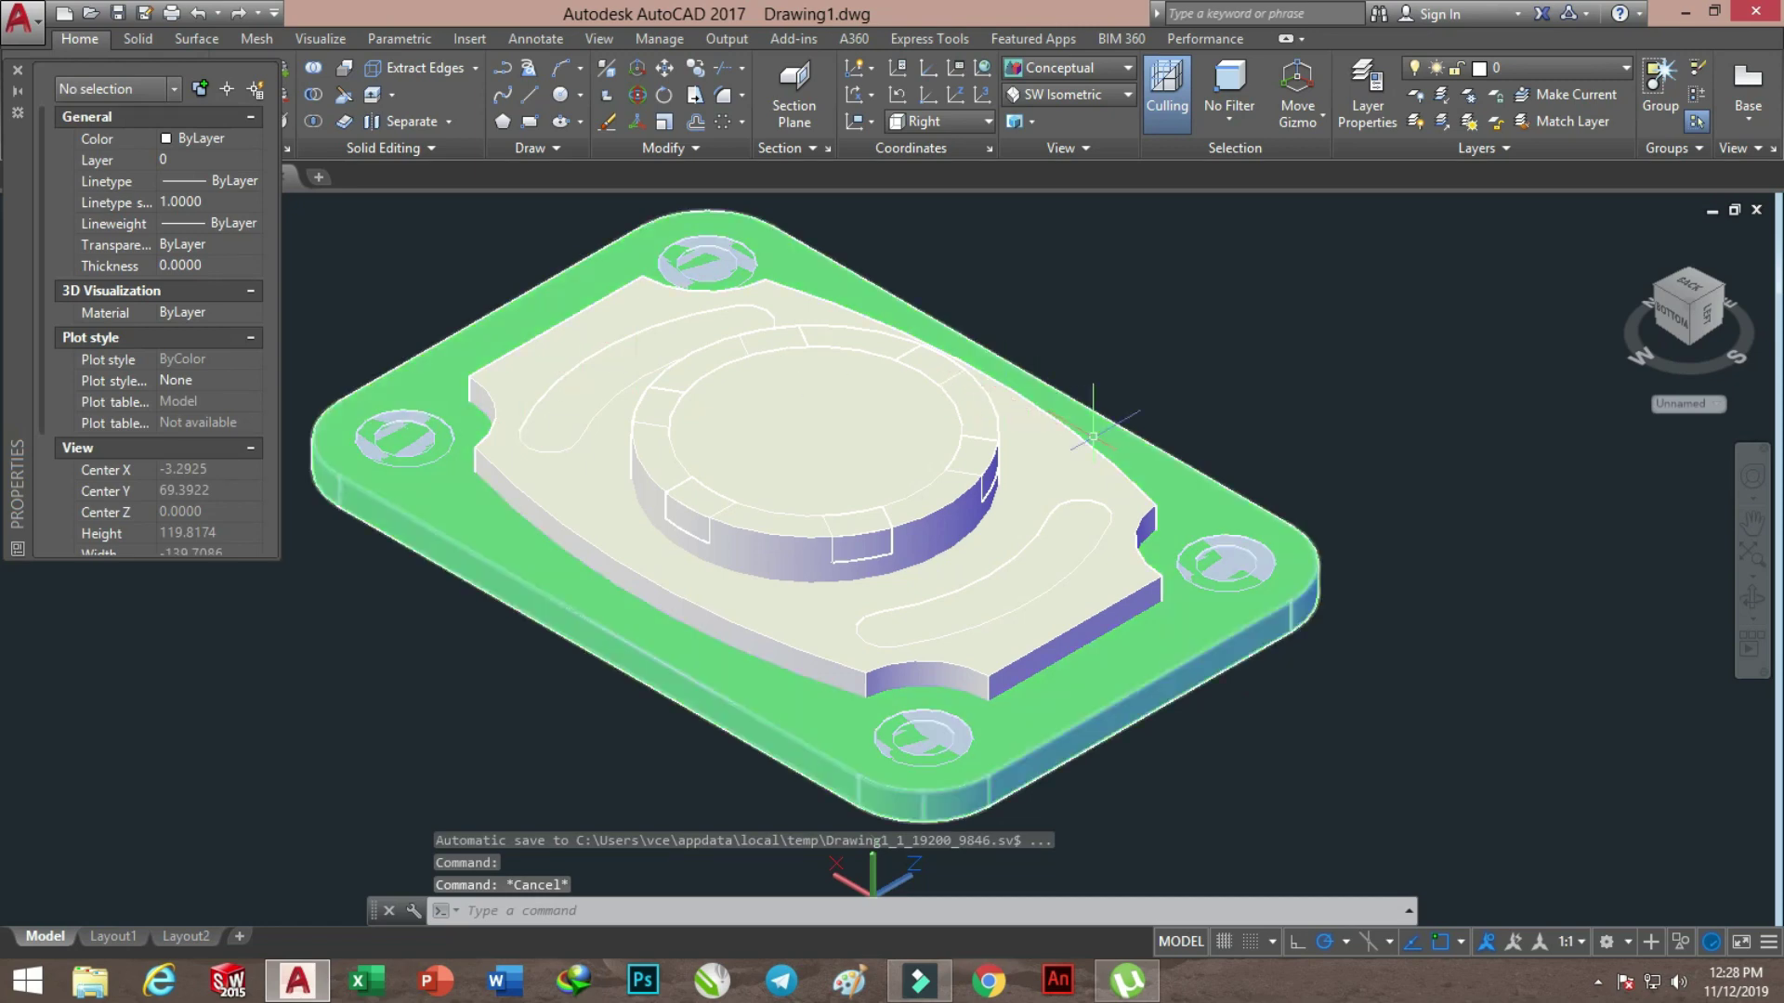
Colour the raised plate red and the round boss yellow
{"action": "left_click", "coordinate": [1084, 450]}
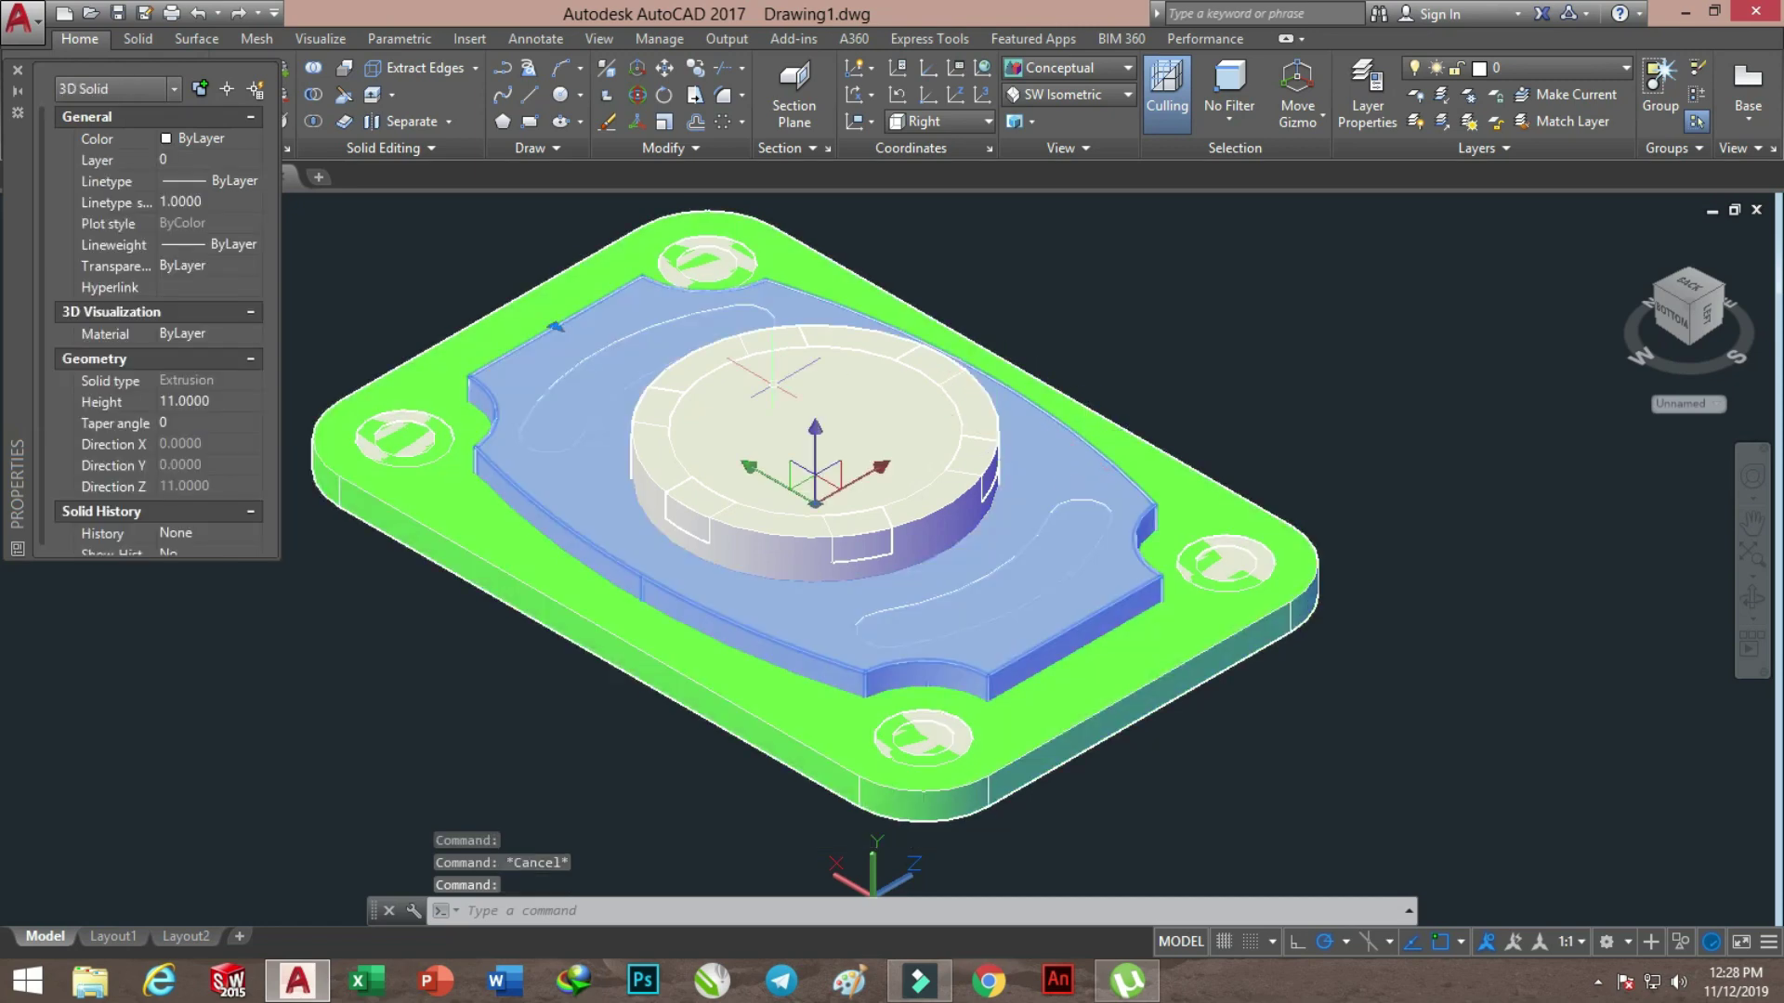
{"action": "left_click", "coordinate": [185, 139]}
{"action": "left_click", "coordinate": [244, 141]}
{"action": "left_click", "coordinate": [182, 201]}
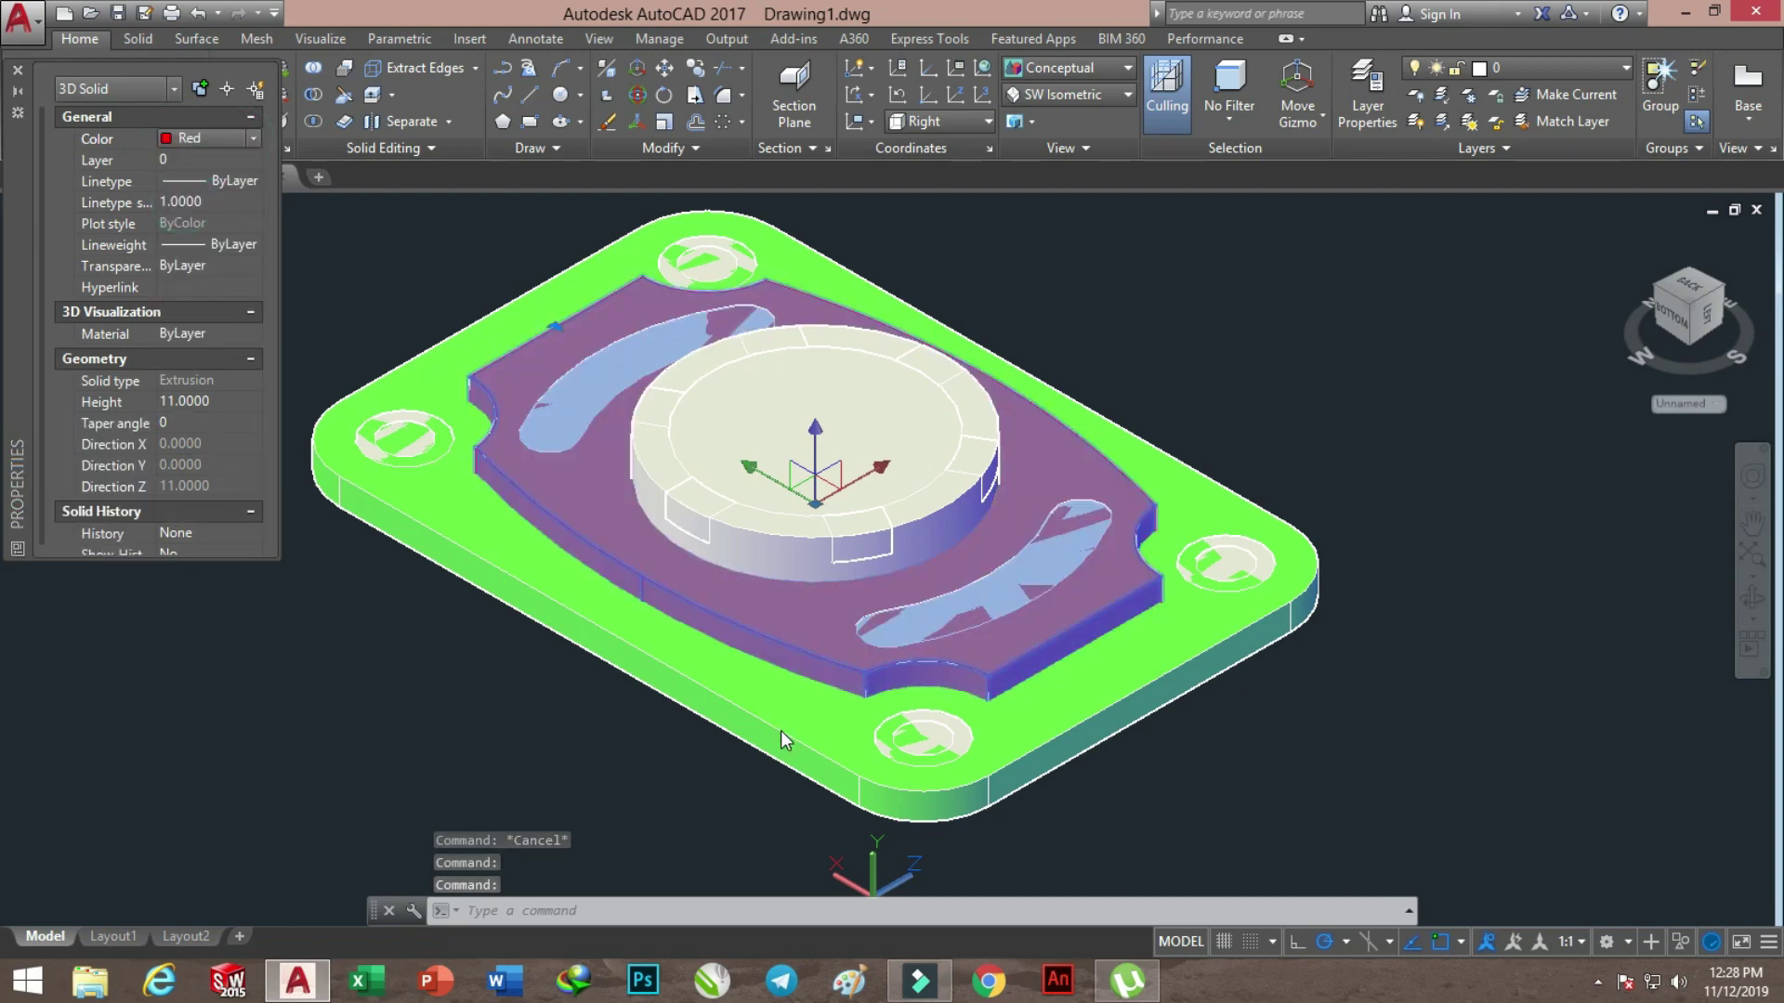
{"action": "key", "text": "Escape"}
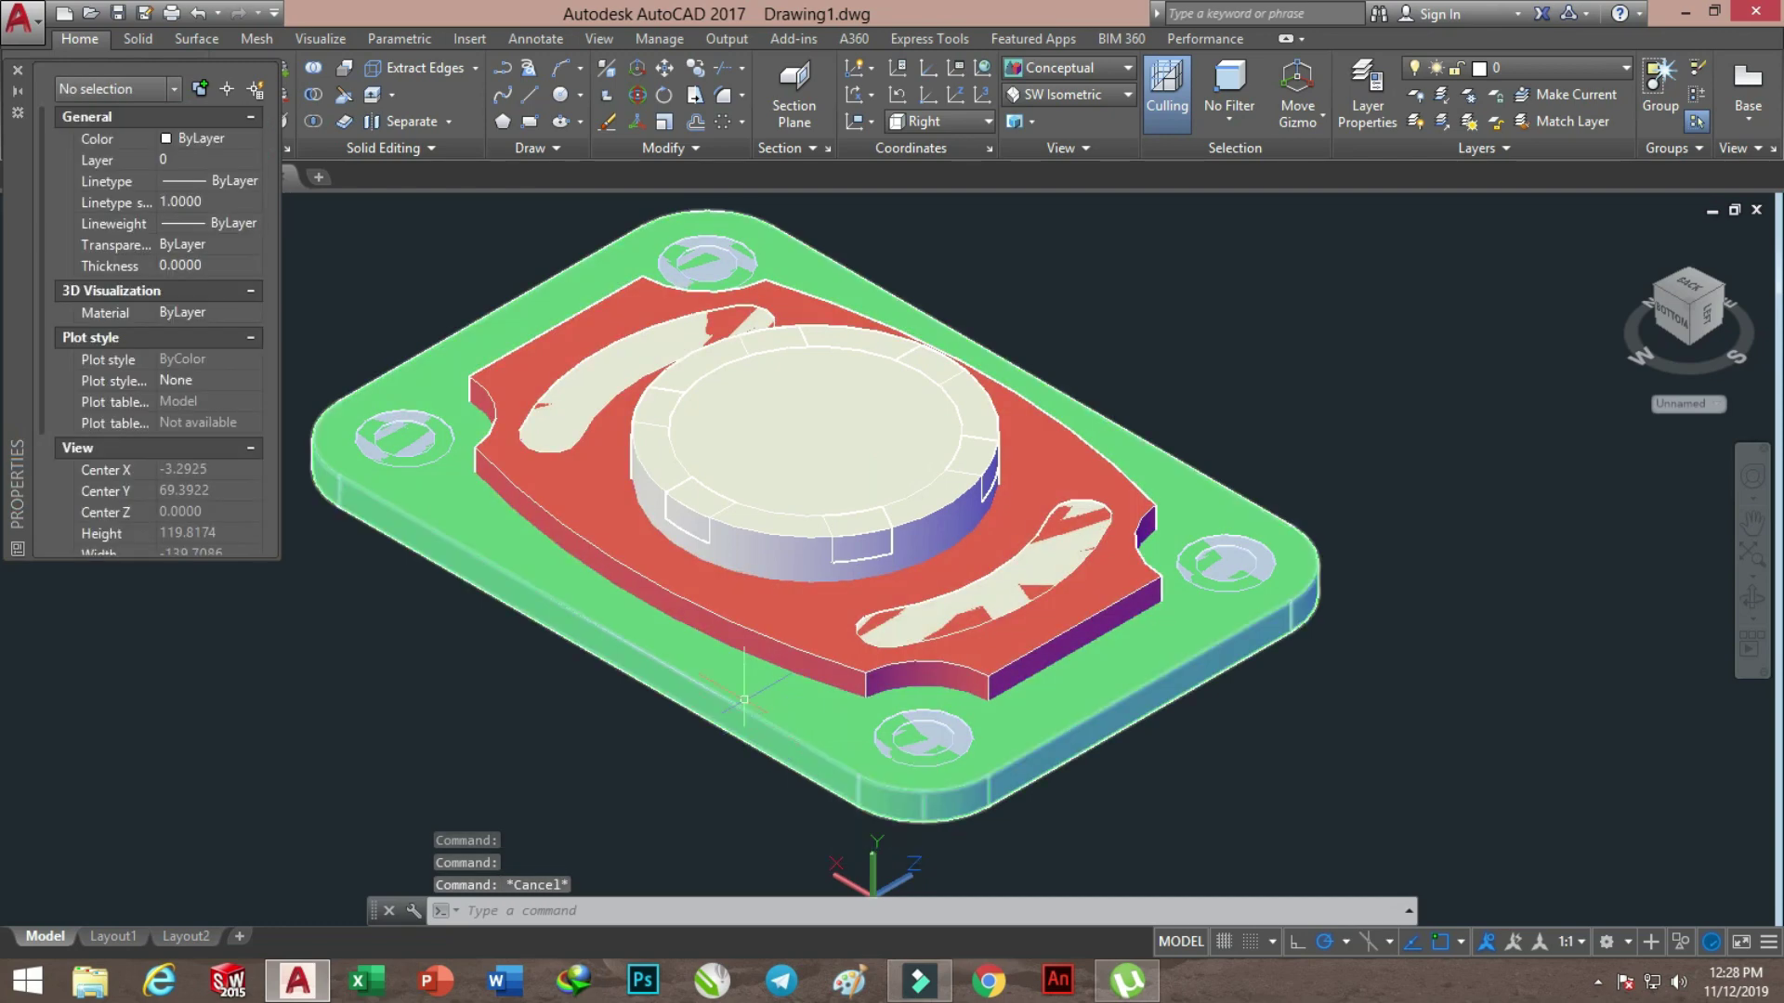
{"action": "left_click", "coordinate": [757, 533]}
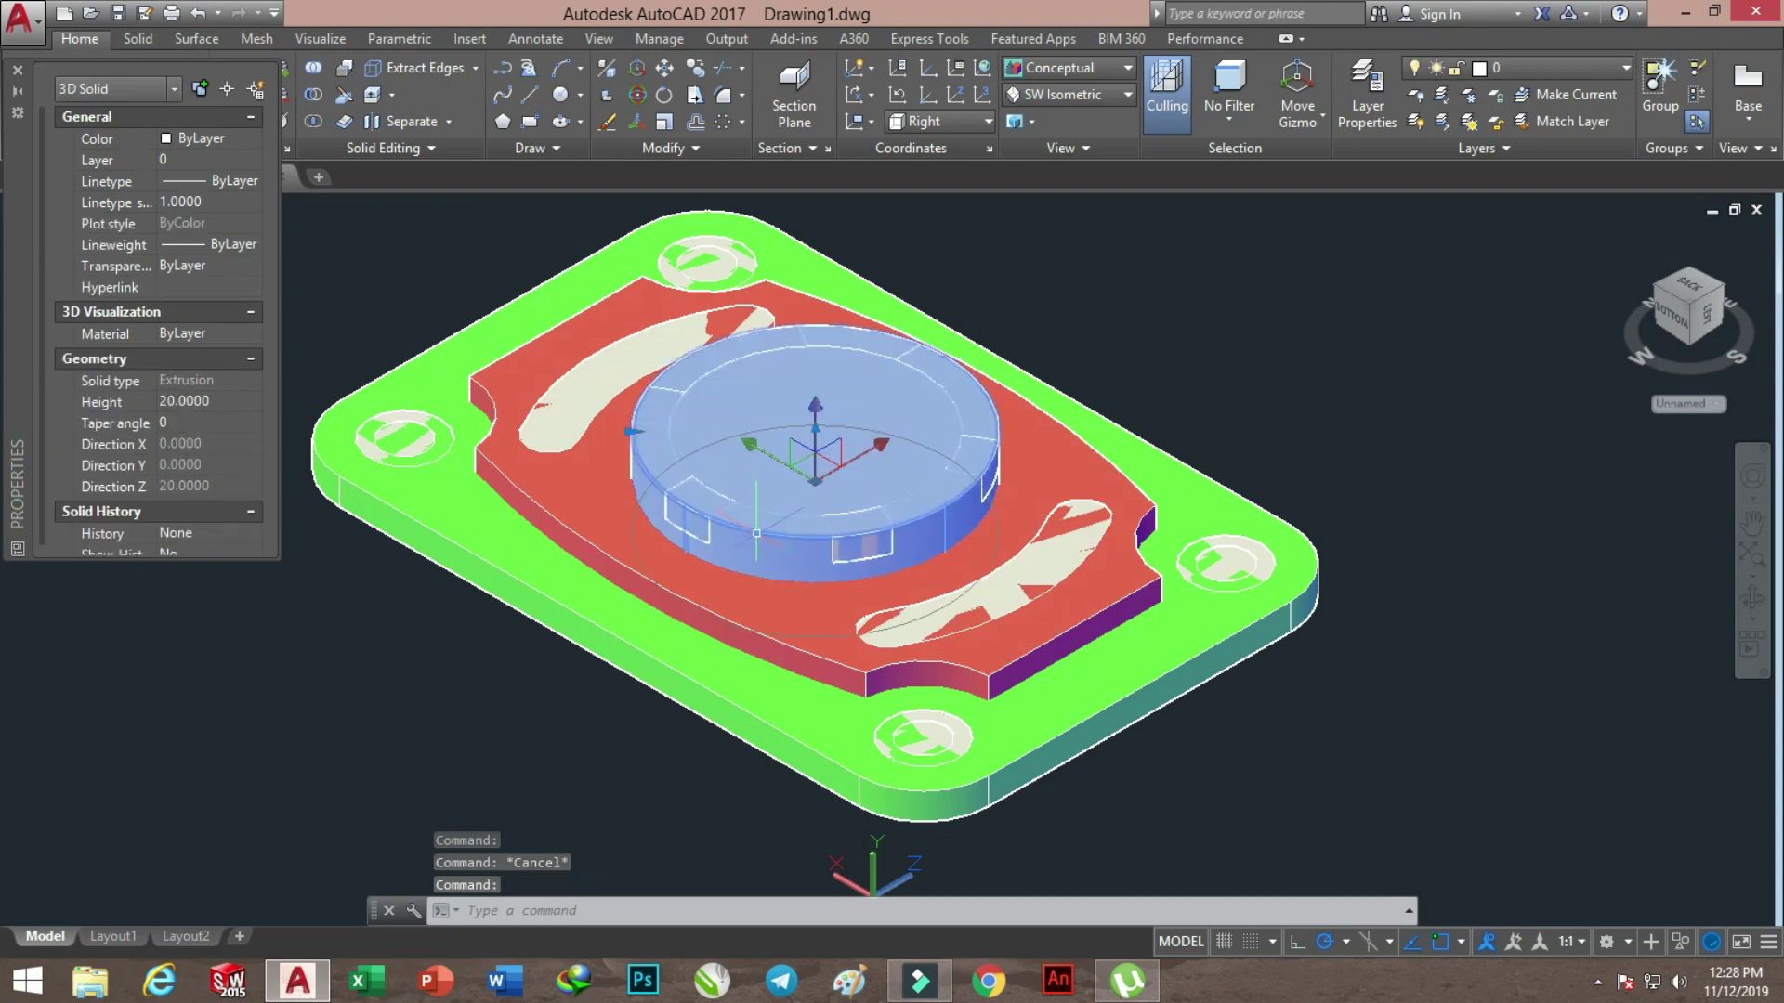
{"action": "left_click", "coordinate": [248, 147]}
{"action": "left_click", "coordinate": [171, 220]}
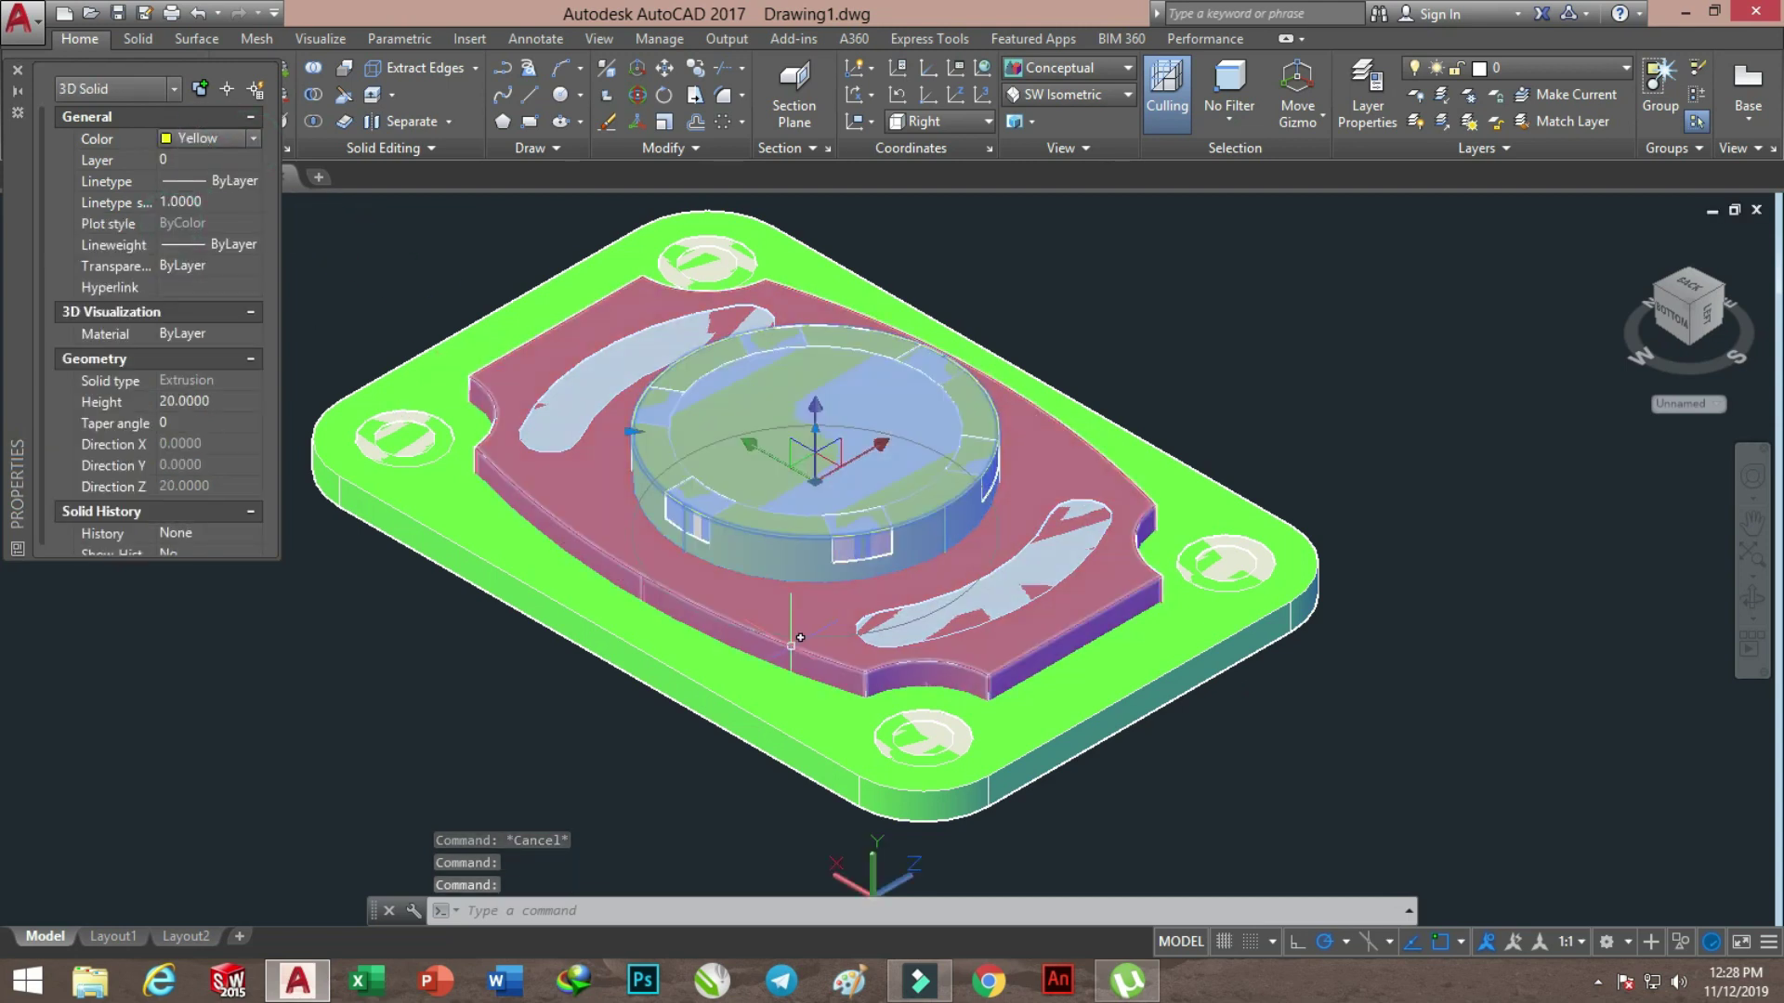
{"action": "key", "text": "Escape"}
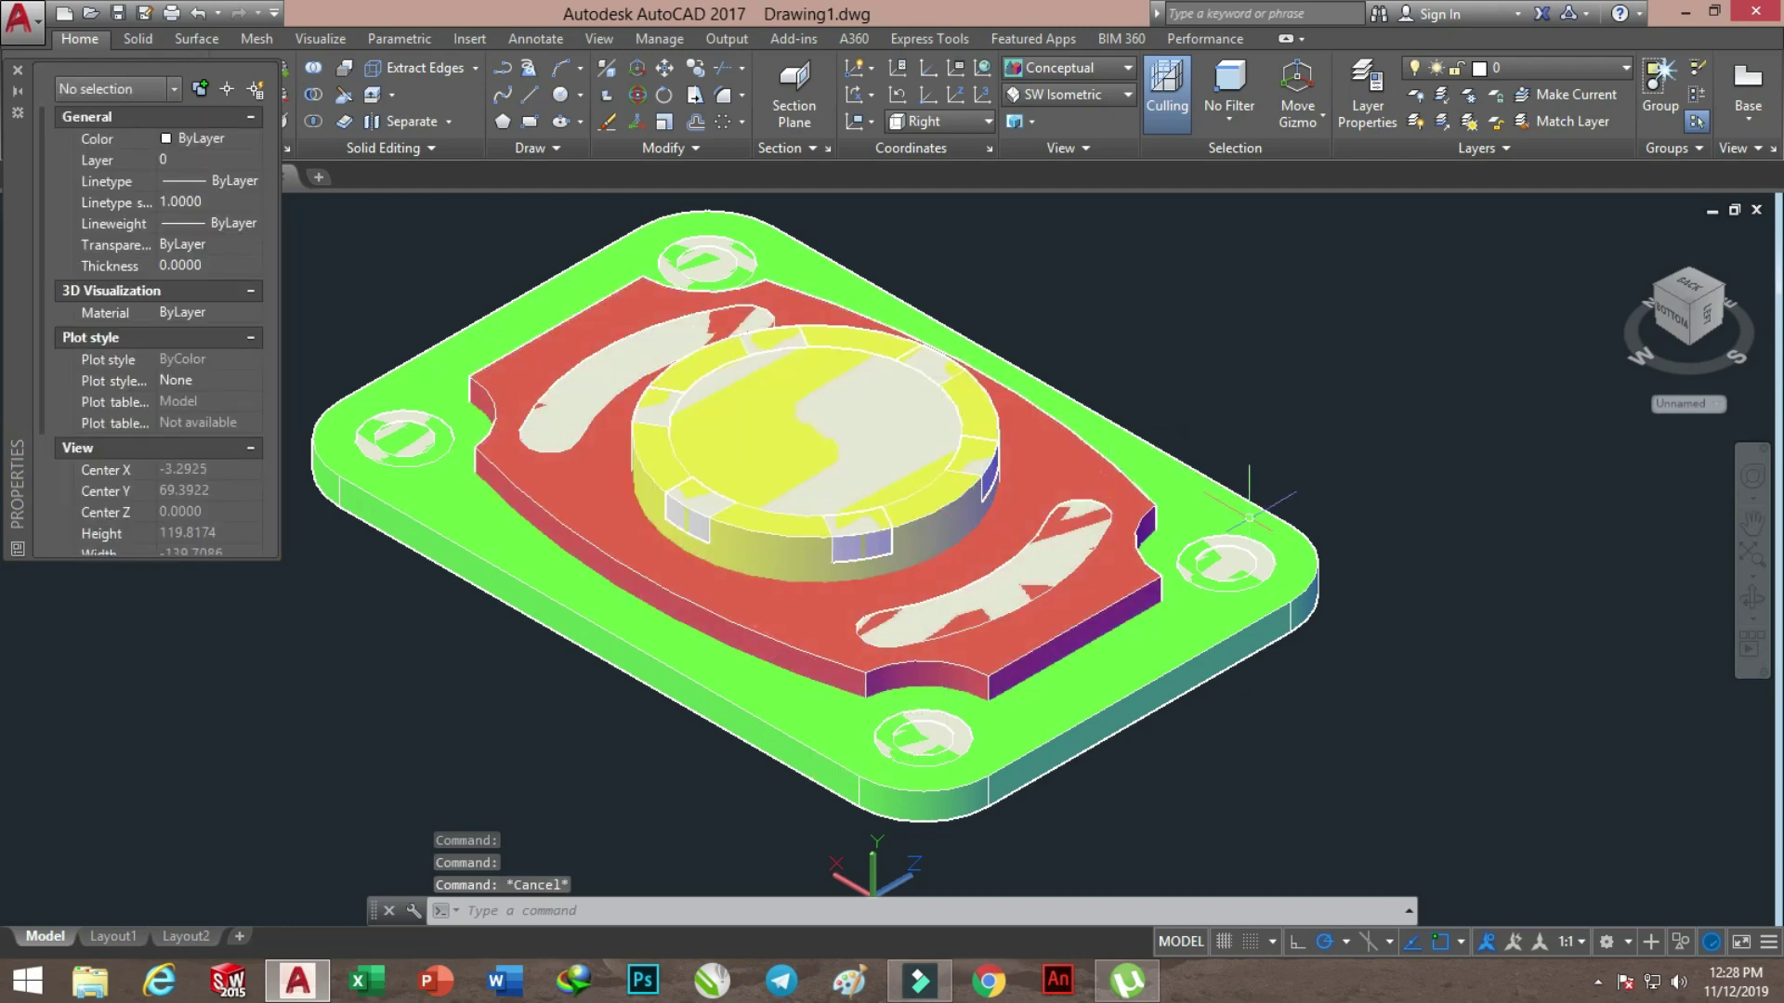
{"action": "left_click", "coordinate": [18, 70]}
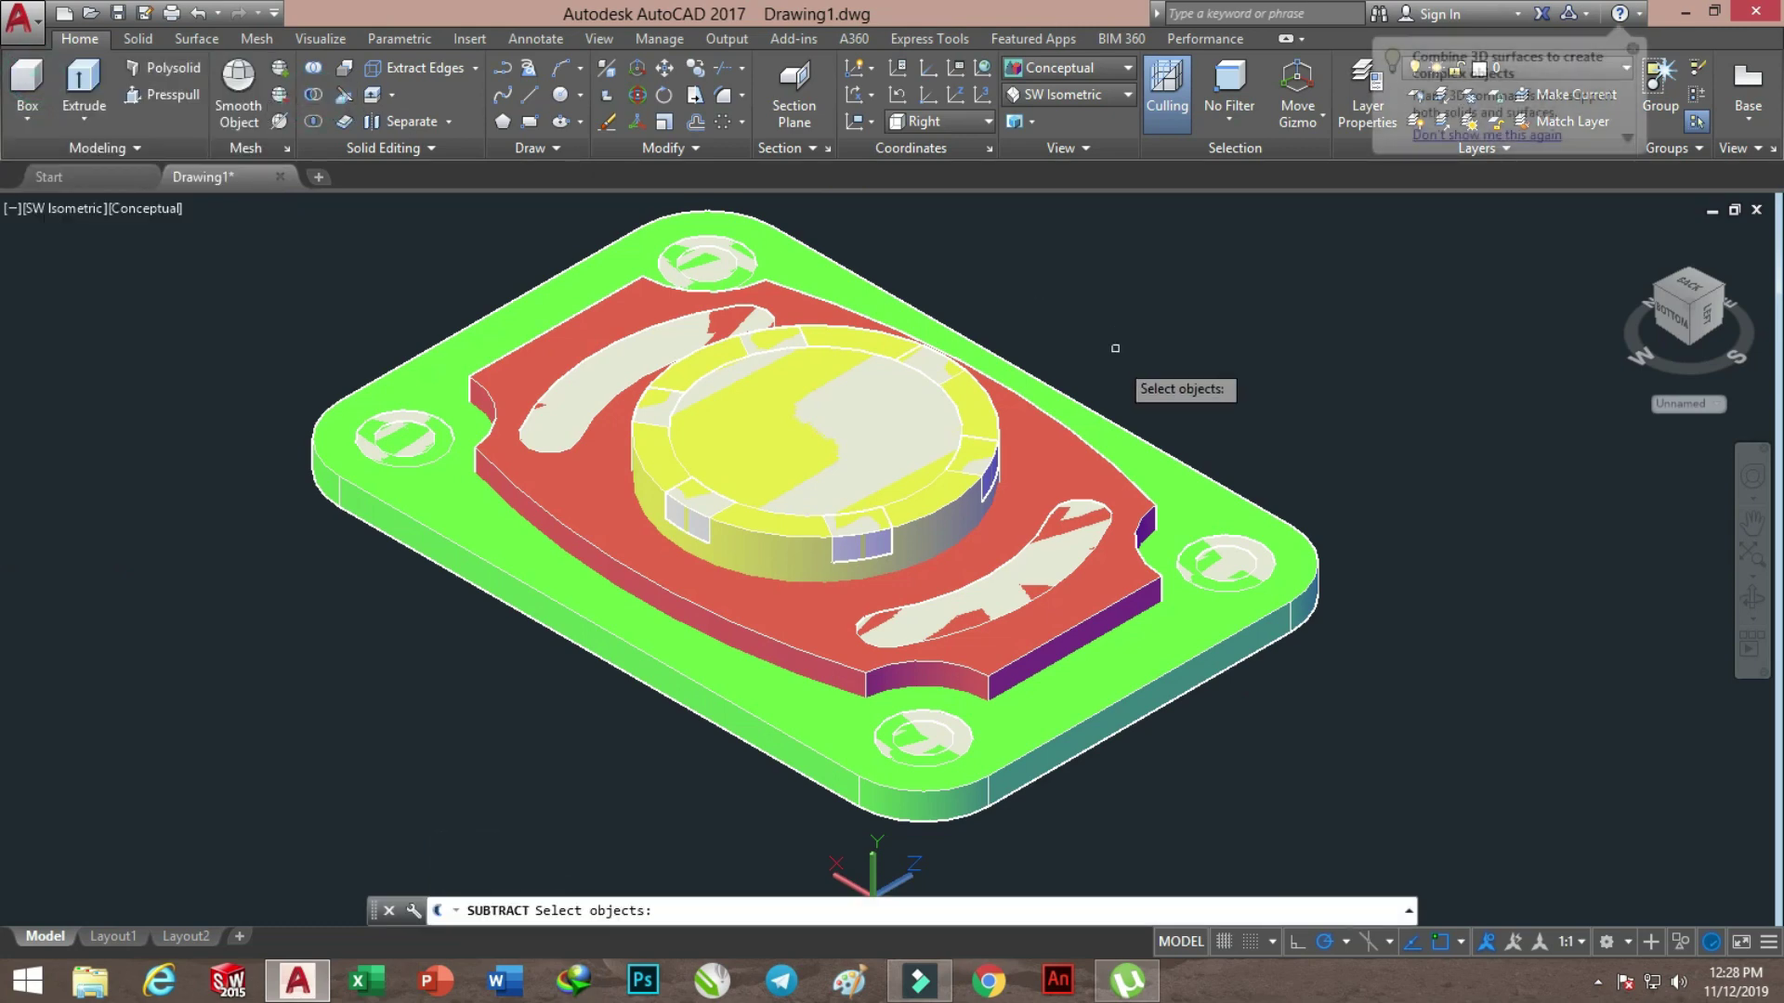
Subtract the four corner bolt holes and their counterbores from the green base plate
{"action": "left_click", "coordinate": [1126, 423]}
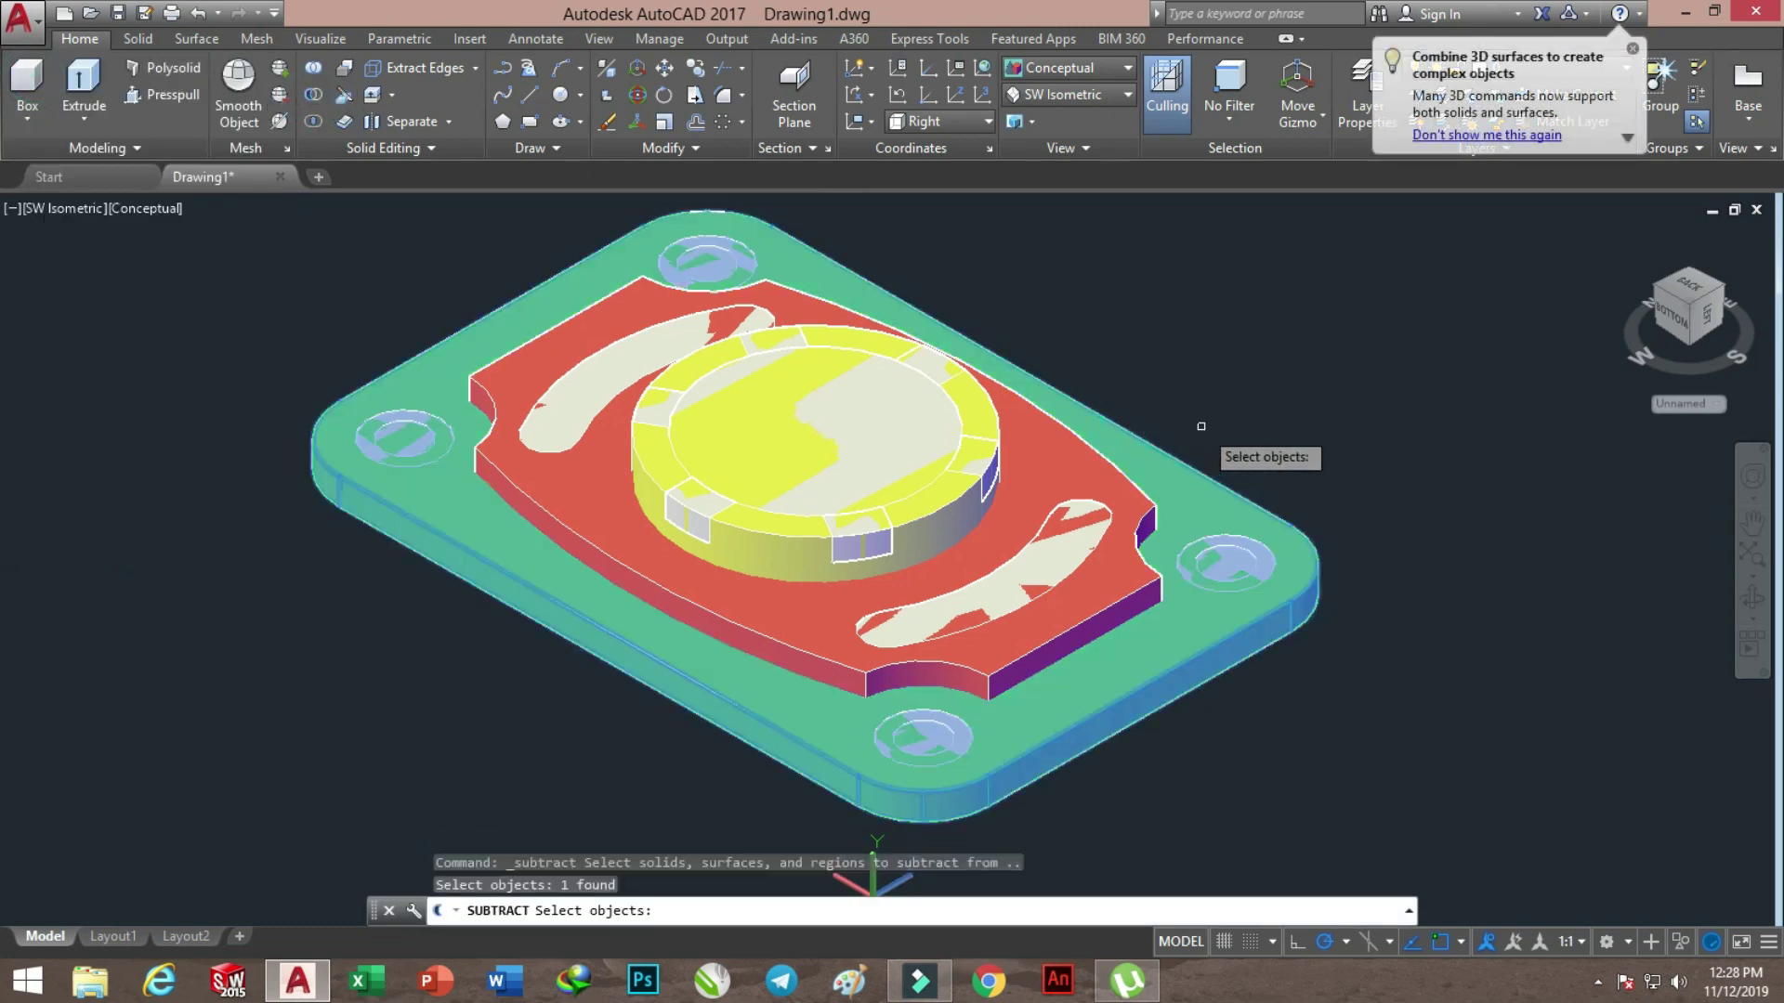
{"action": "key", "text": "Return"}
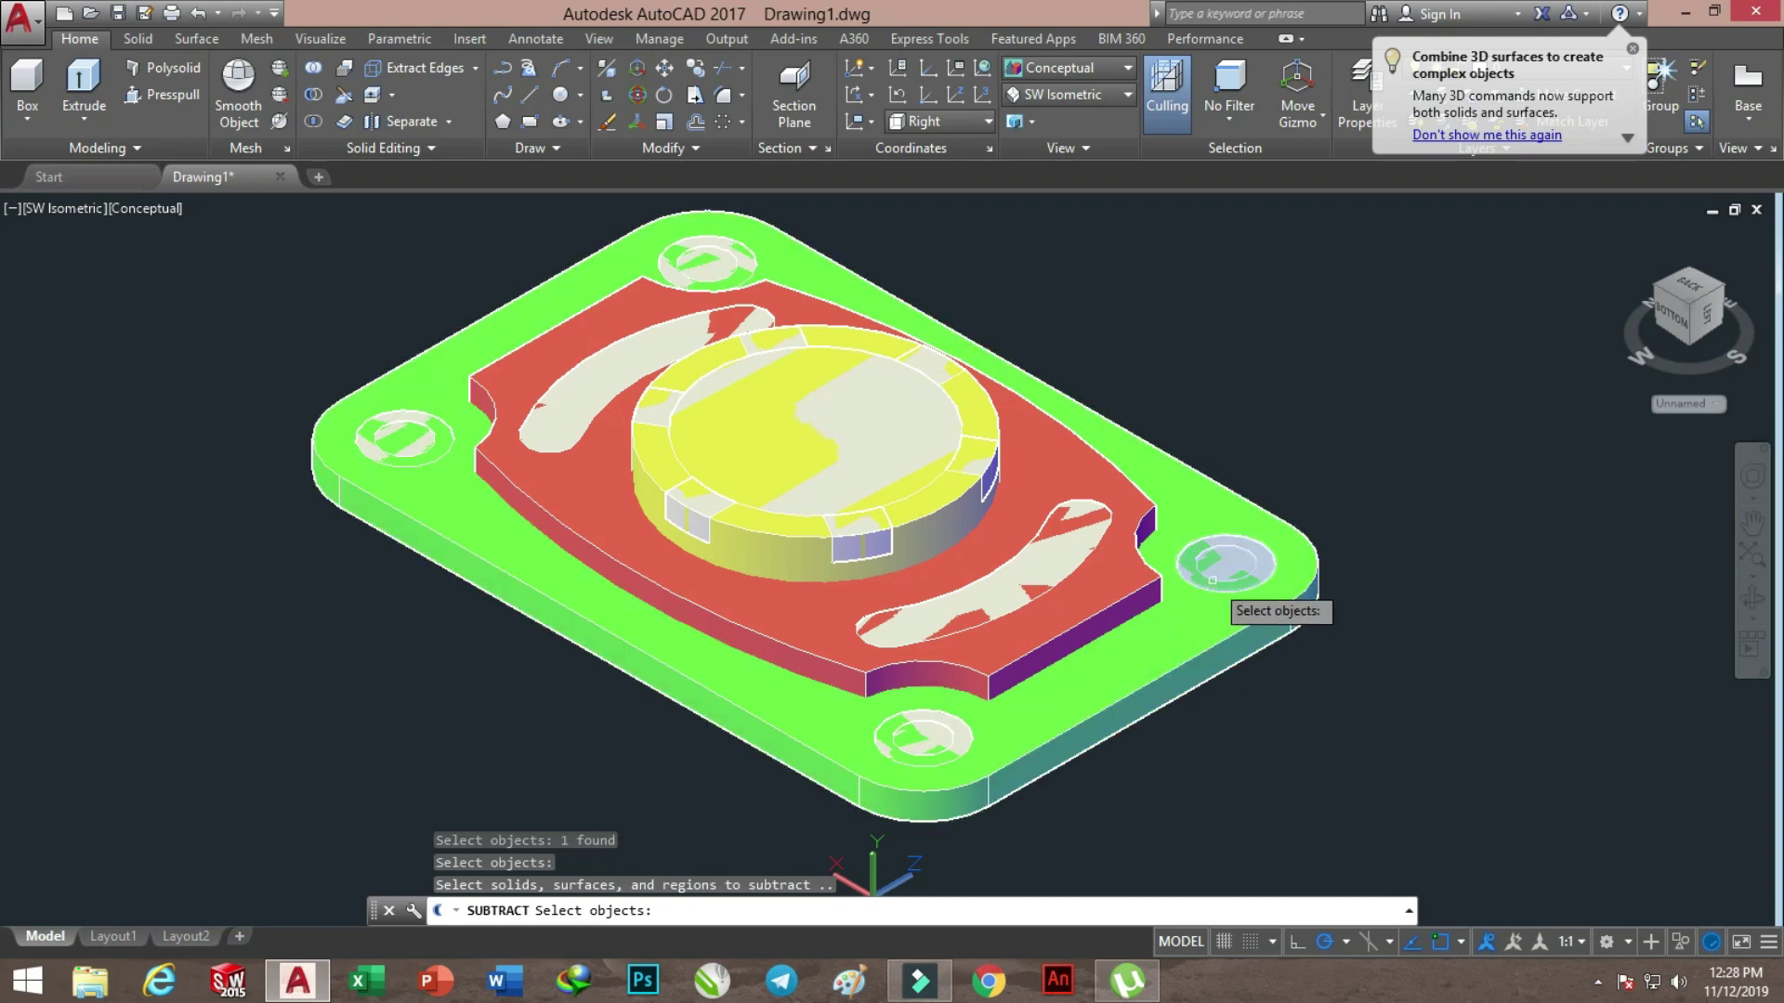
{"action": "left_click", "coordinate": [1211, 580]}
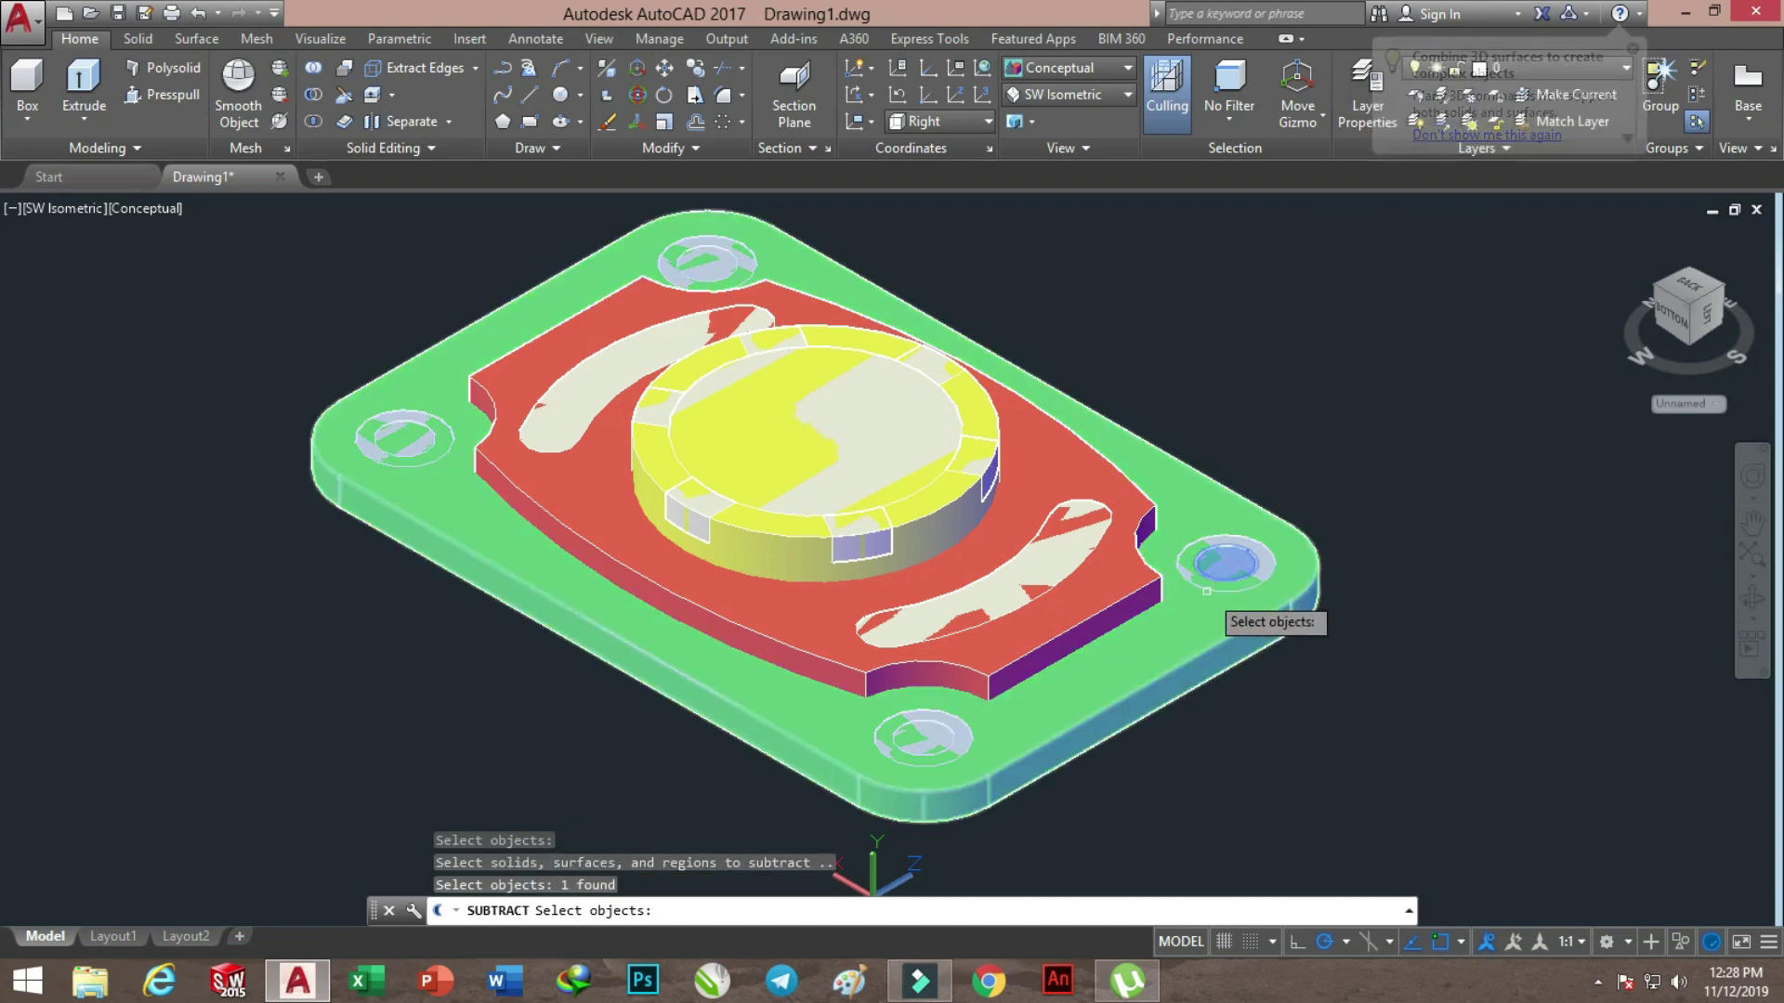
{"action": "left_click", "coordinate": [1206, 588]}
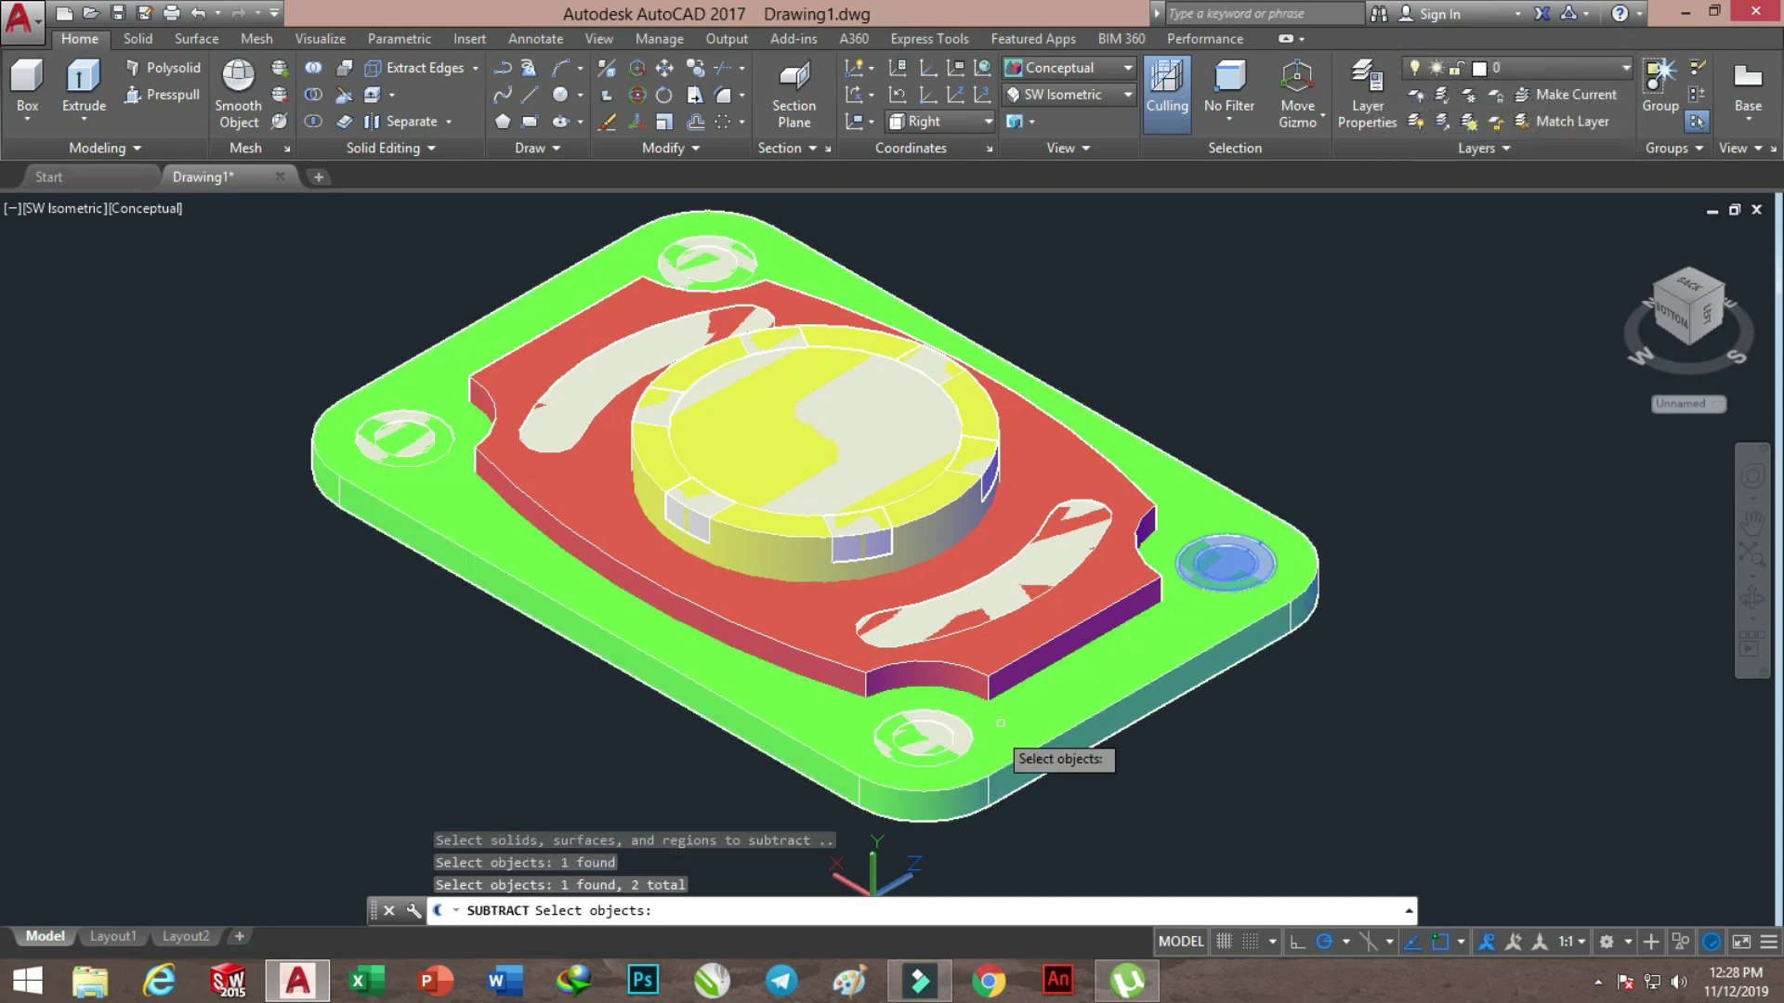
{"action": "left_click", "coordinate": [957, 743]}
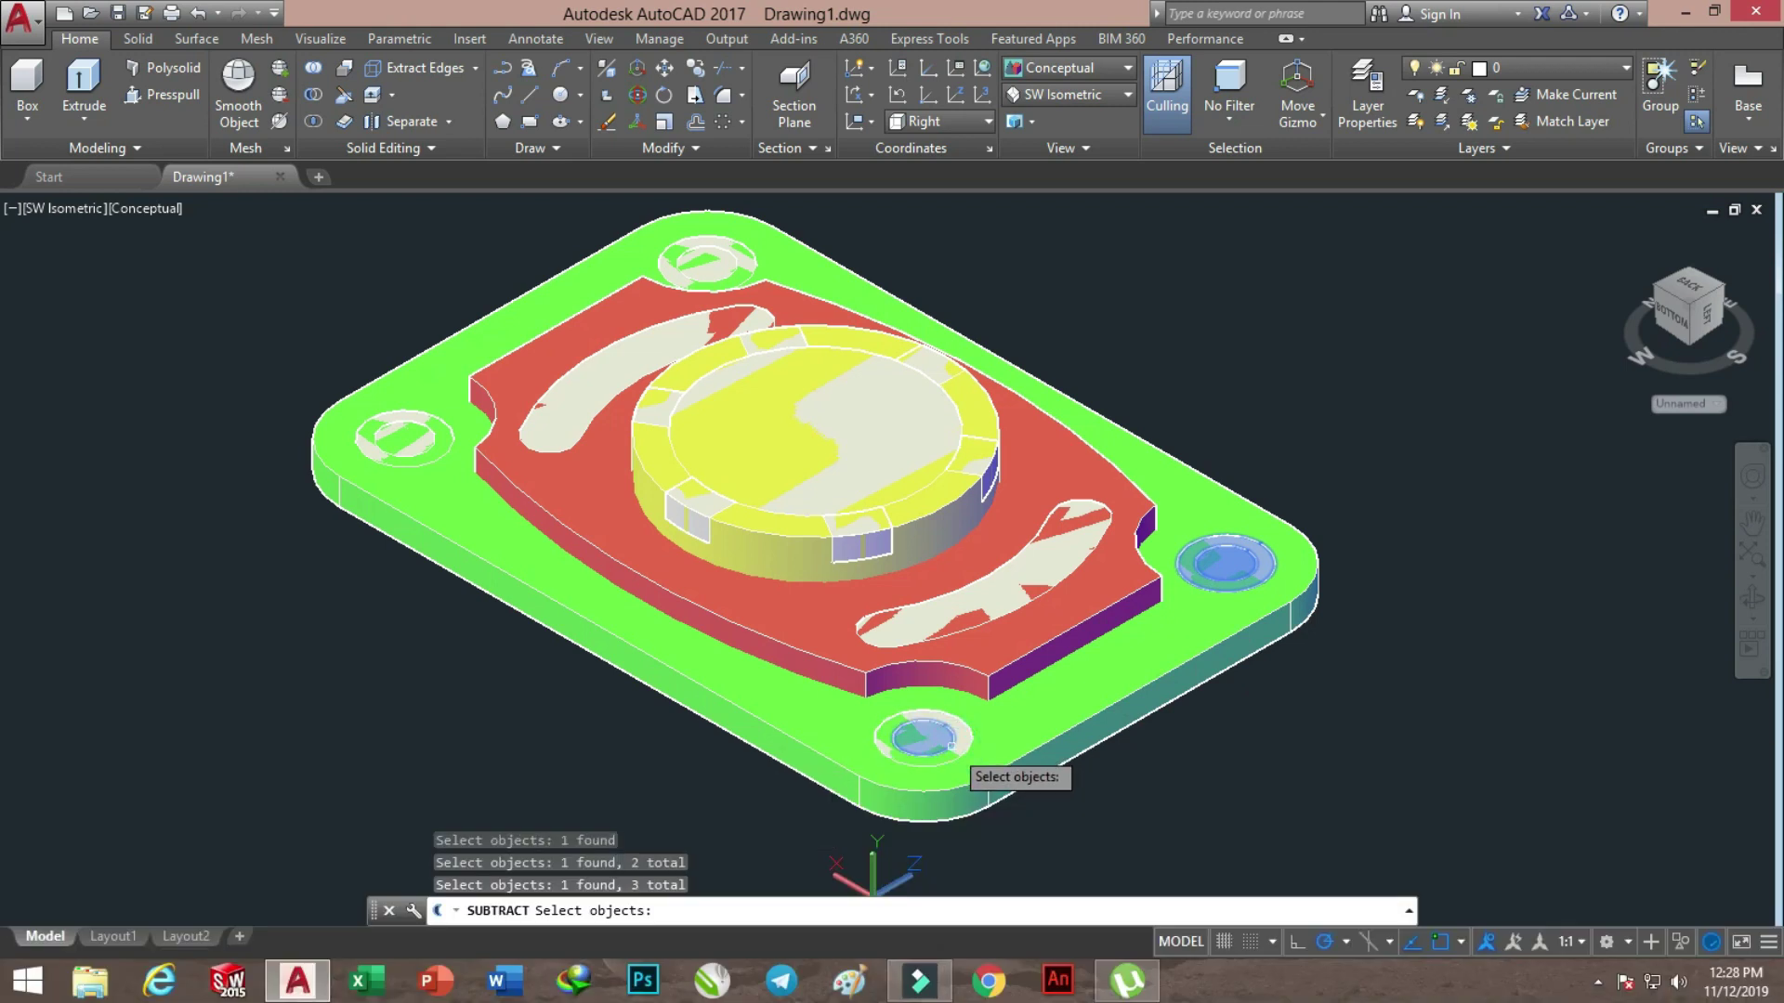
{"action": "left_click", "coordinate": [957, 739]}
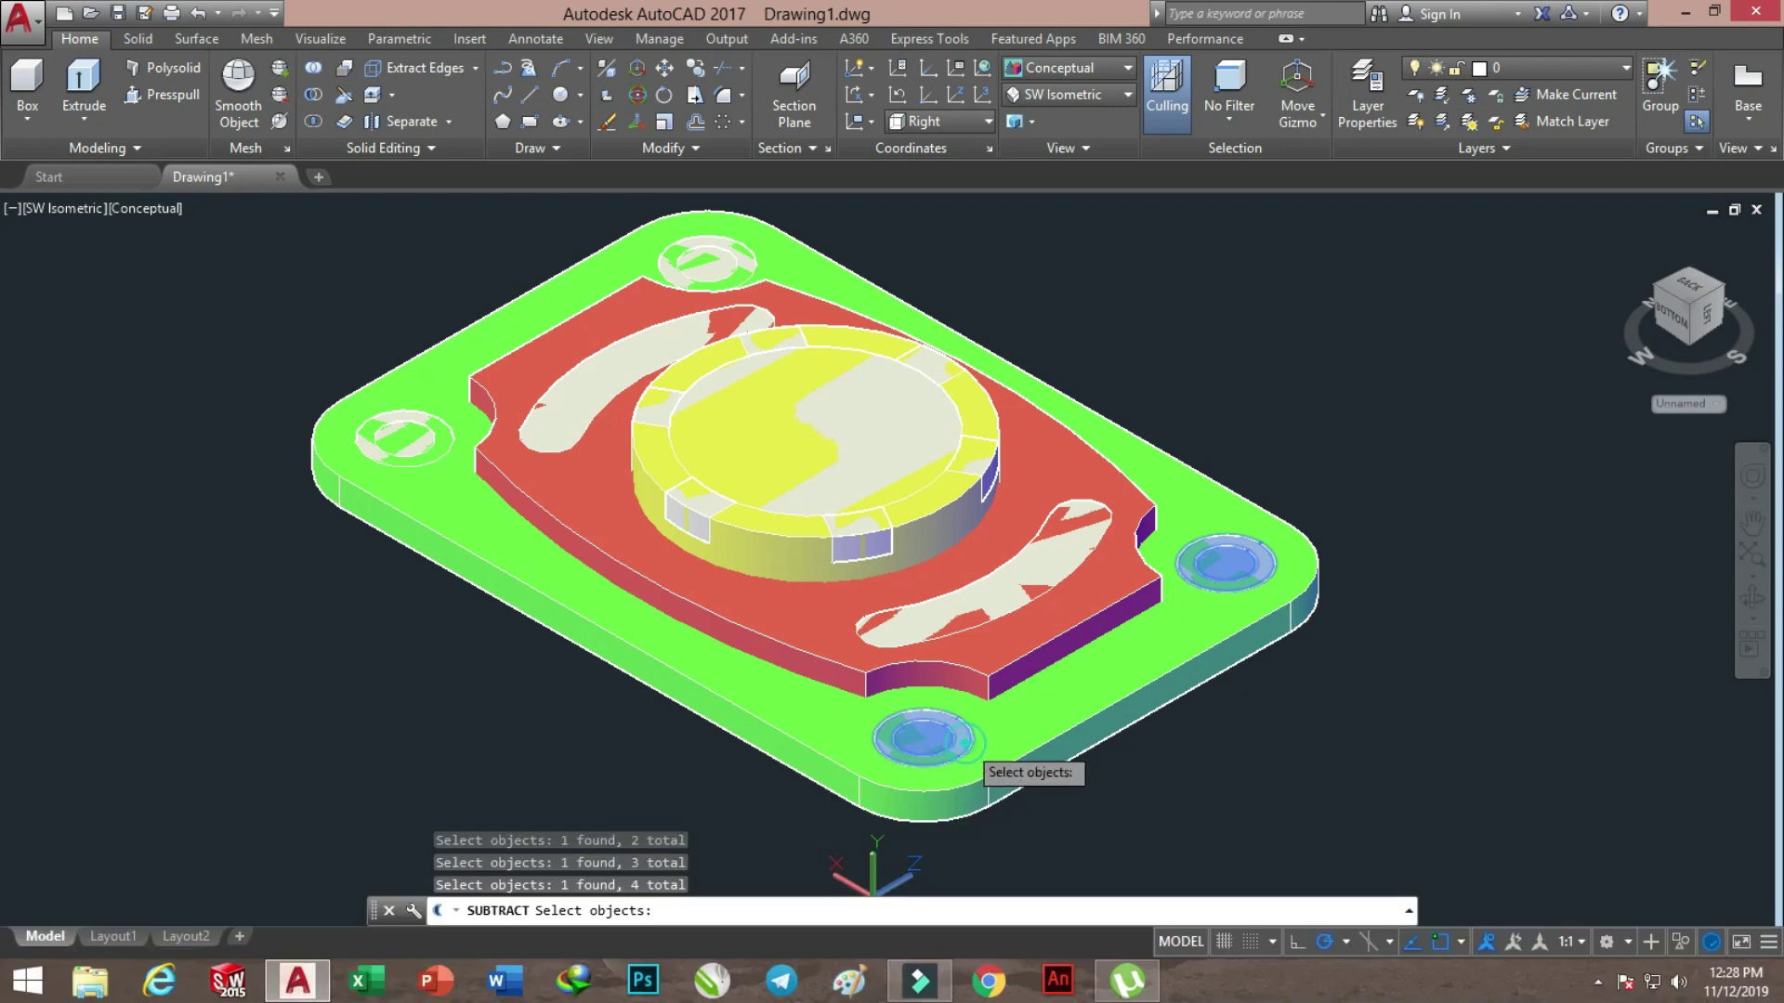
{"action": "left_click", "coordinate": [418, 450]}
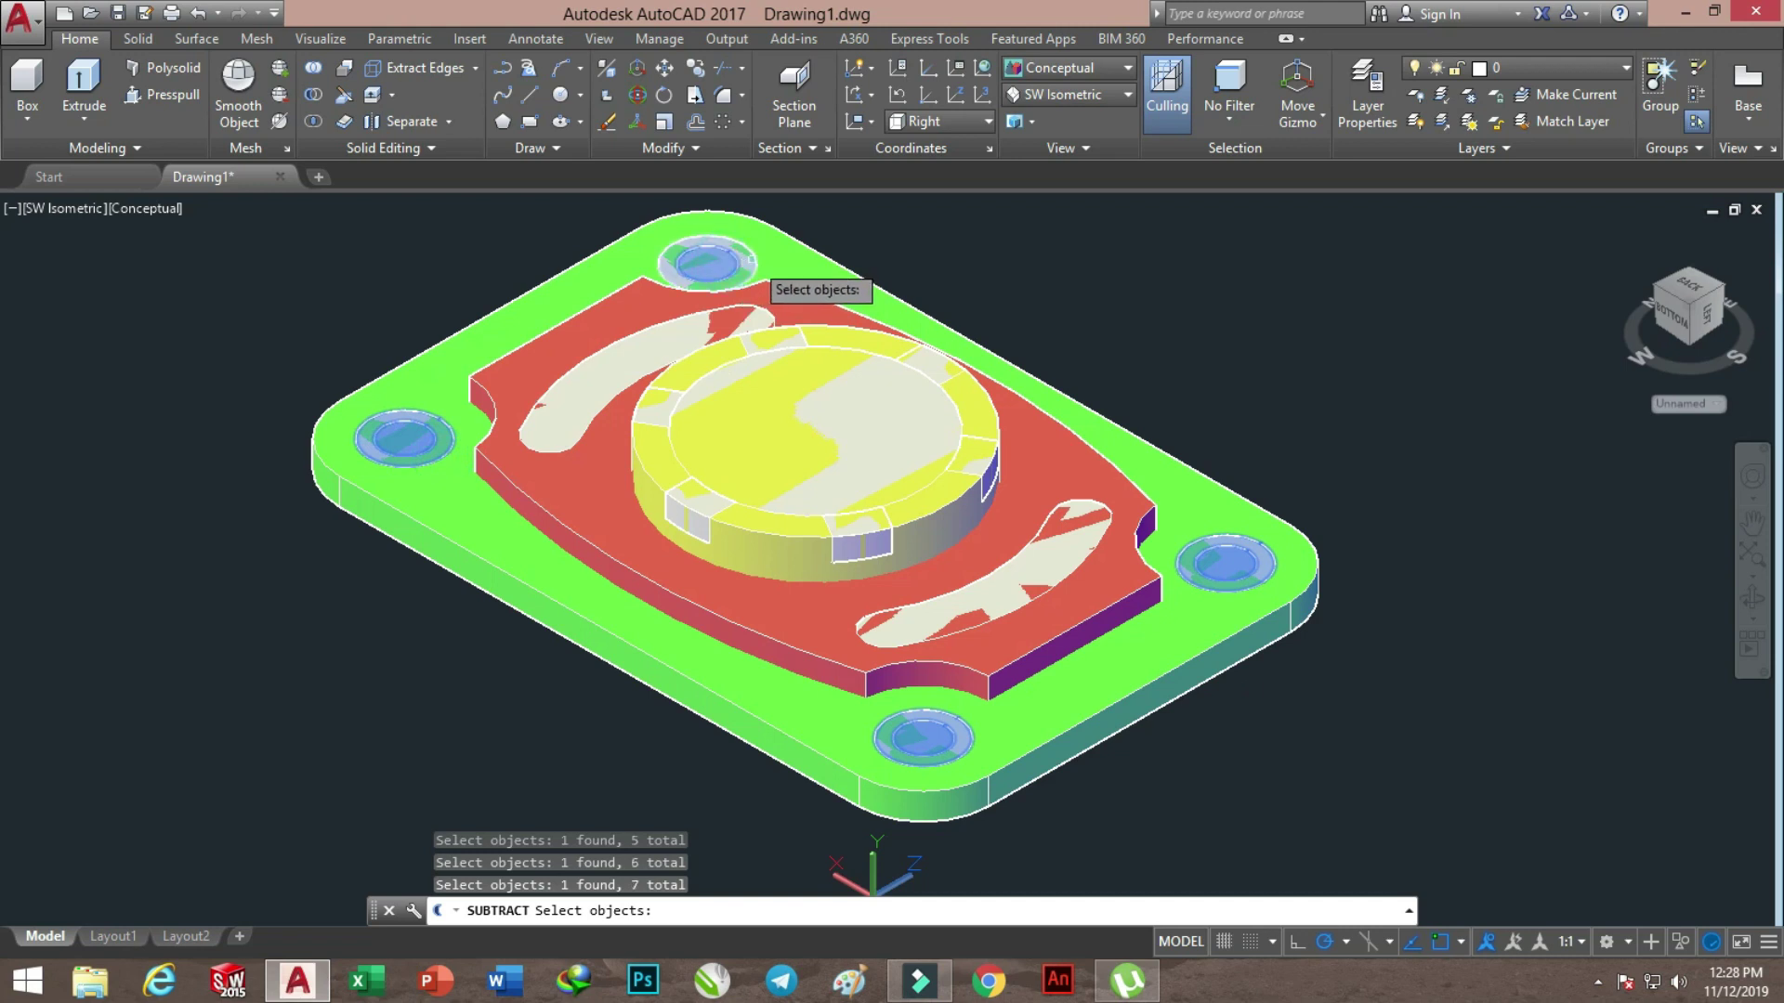
{"action": "left_click", "coordinate": [1166, 454]}
{"action": "key", "text": "Return"}
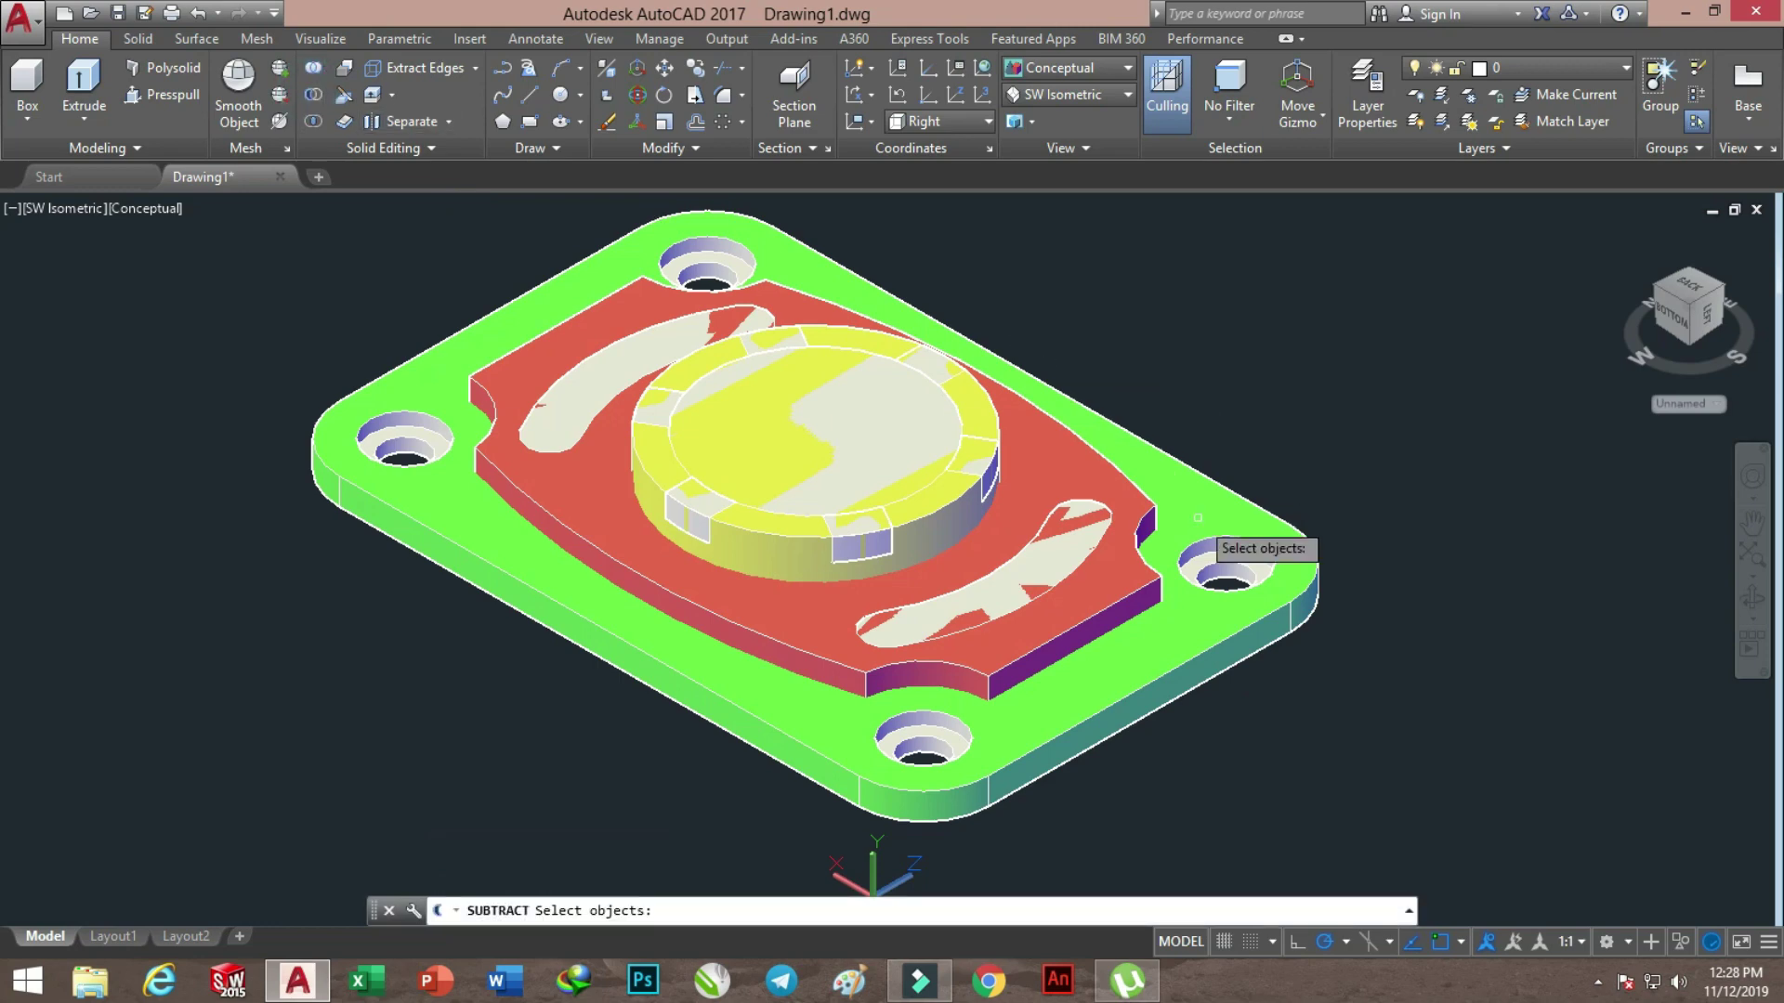
{"action": "left_click", "coordinate": [1176, 595]}
Subtract the lower and upper curved slot solids from the red plate
{"action": "left_click", "coordinate": [1176, 598]}
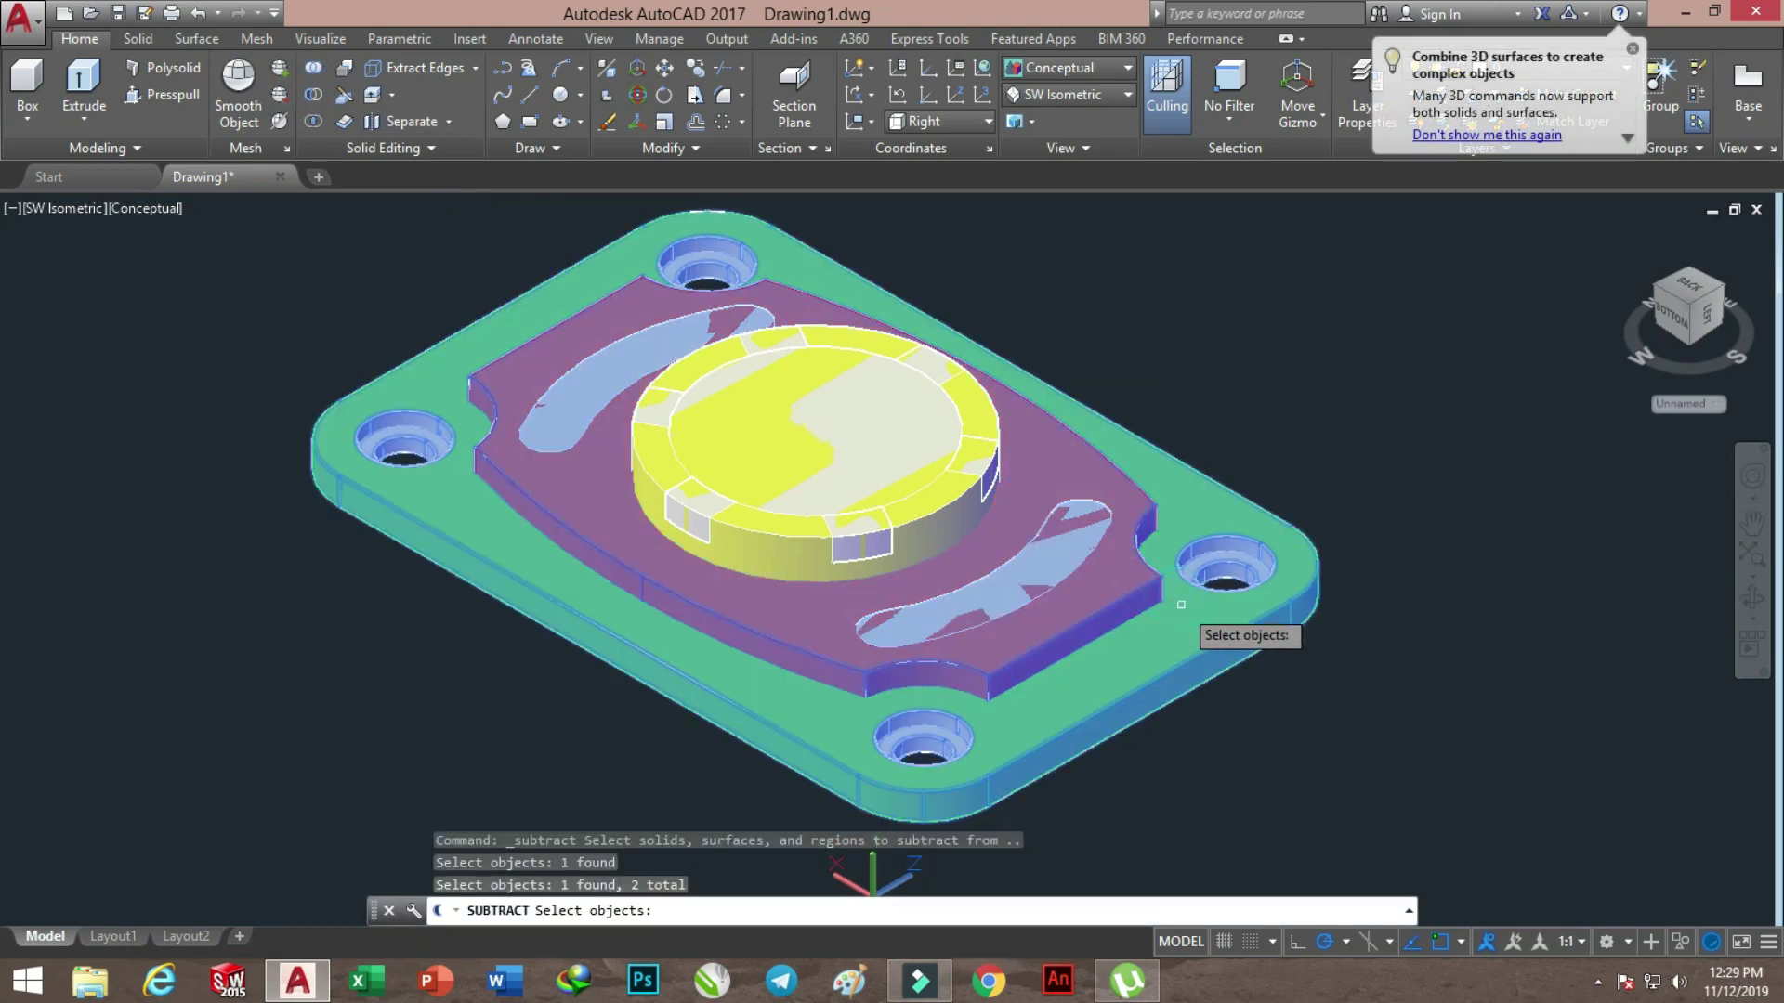
{"action": "key", "text": "Return"}
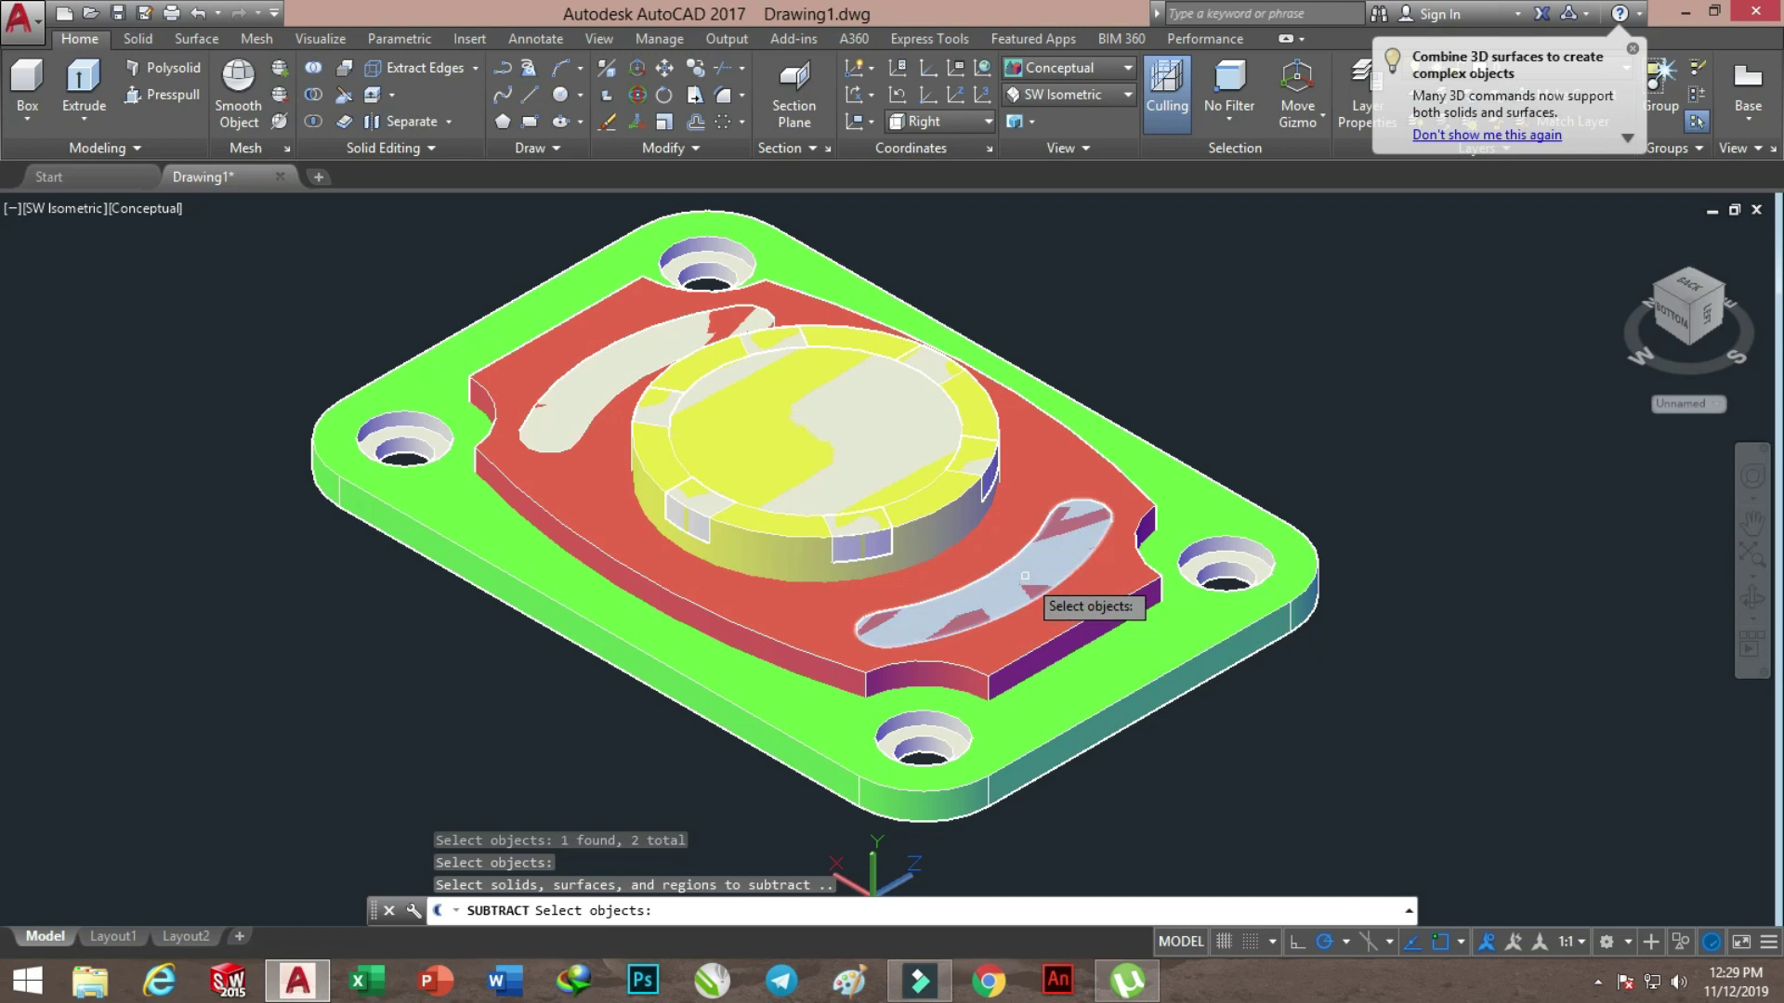
{"action": "left_click", "coordinate": [1025, 584]}
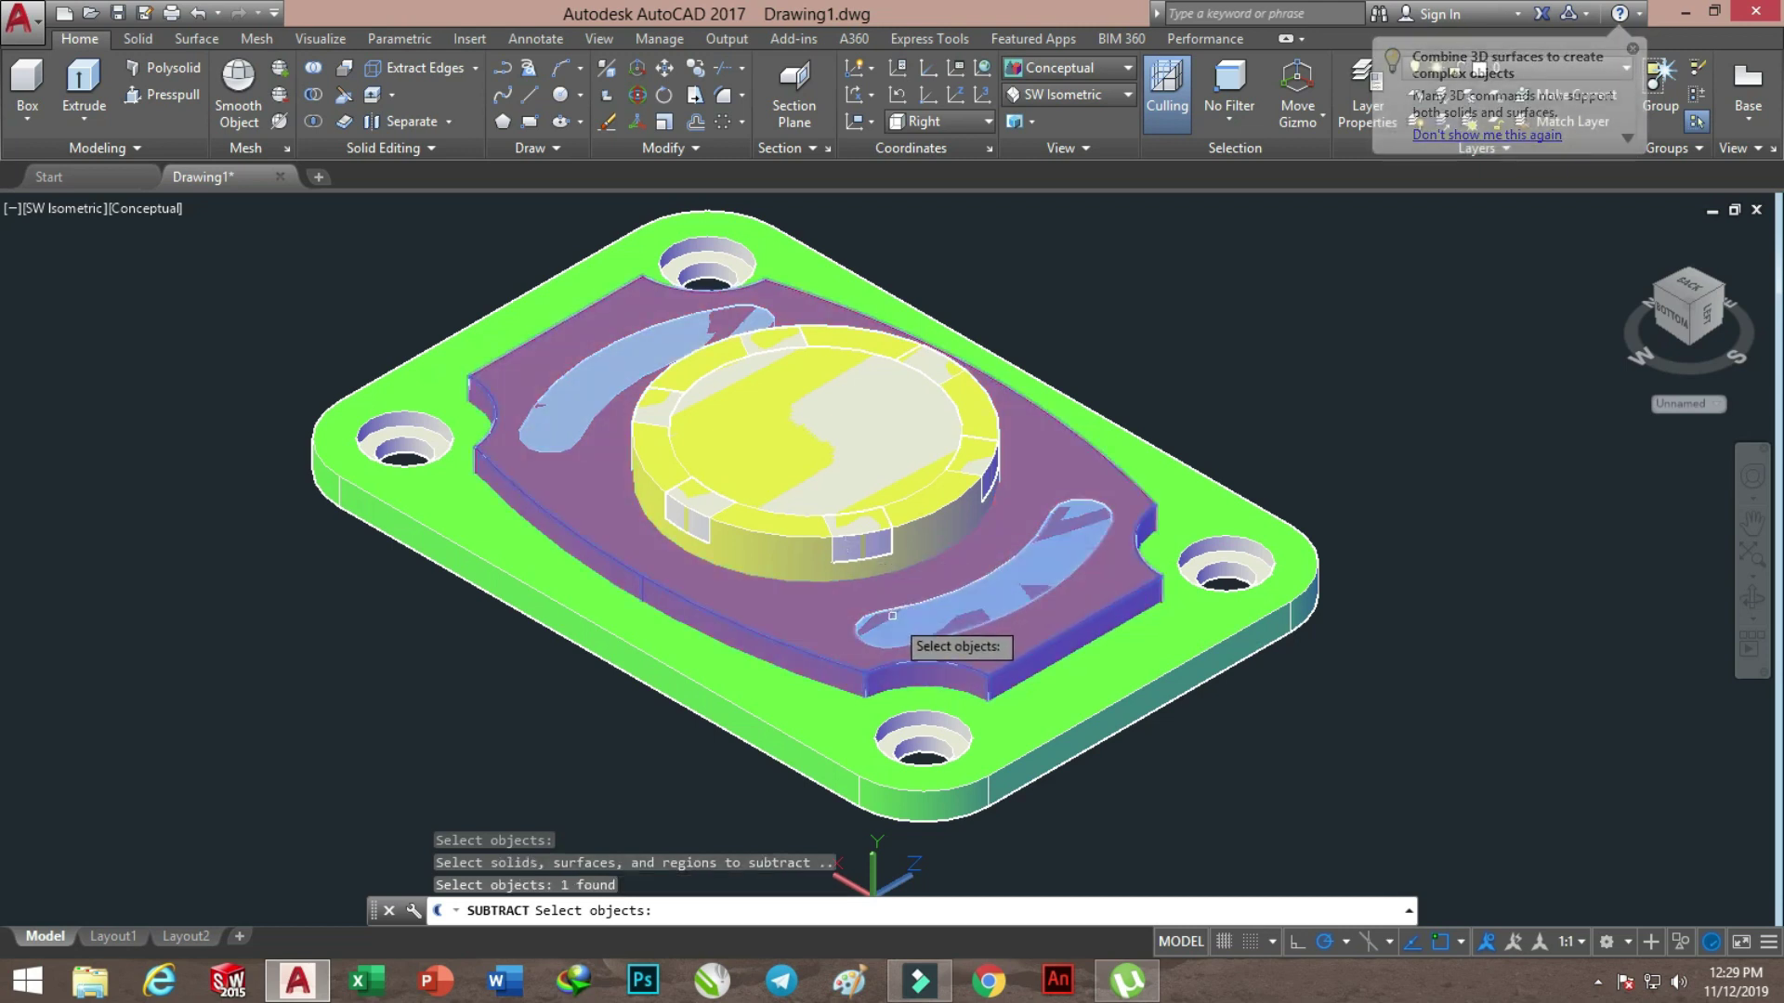
{"action": "left_click", "coordinate": [316, 99]}
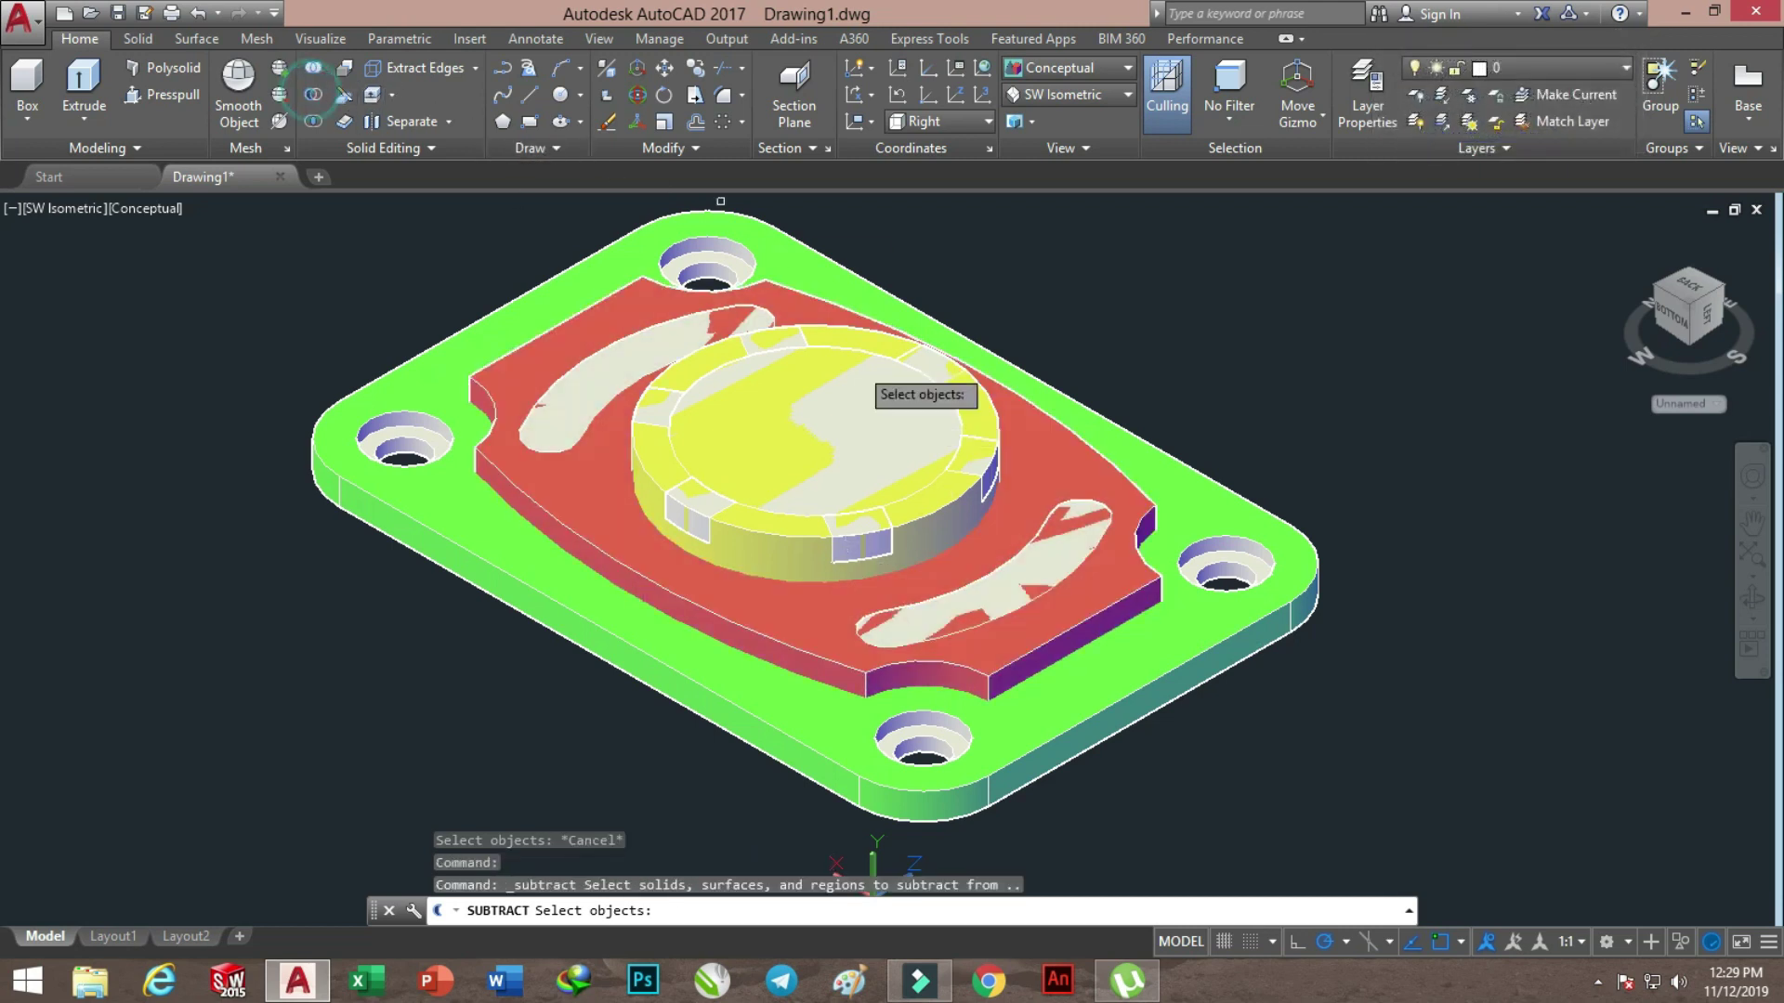
{"action": "left_click", "coordinate": [1124, 474]}
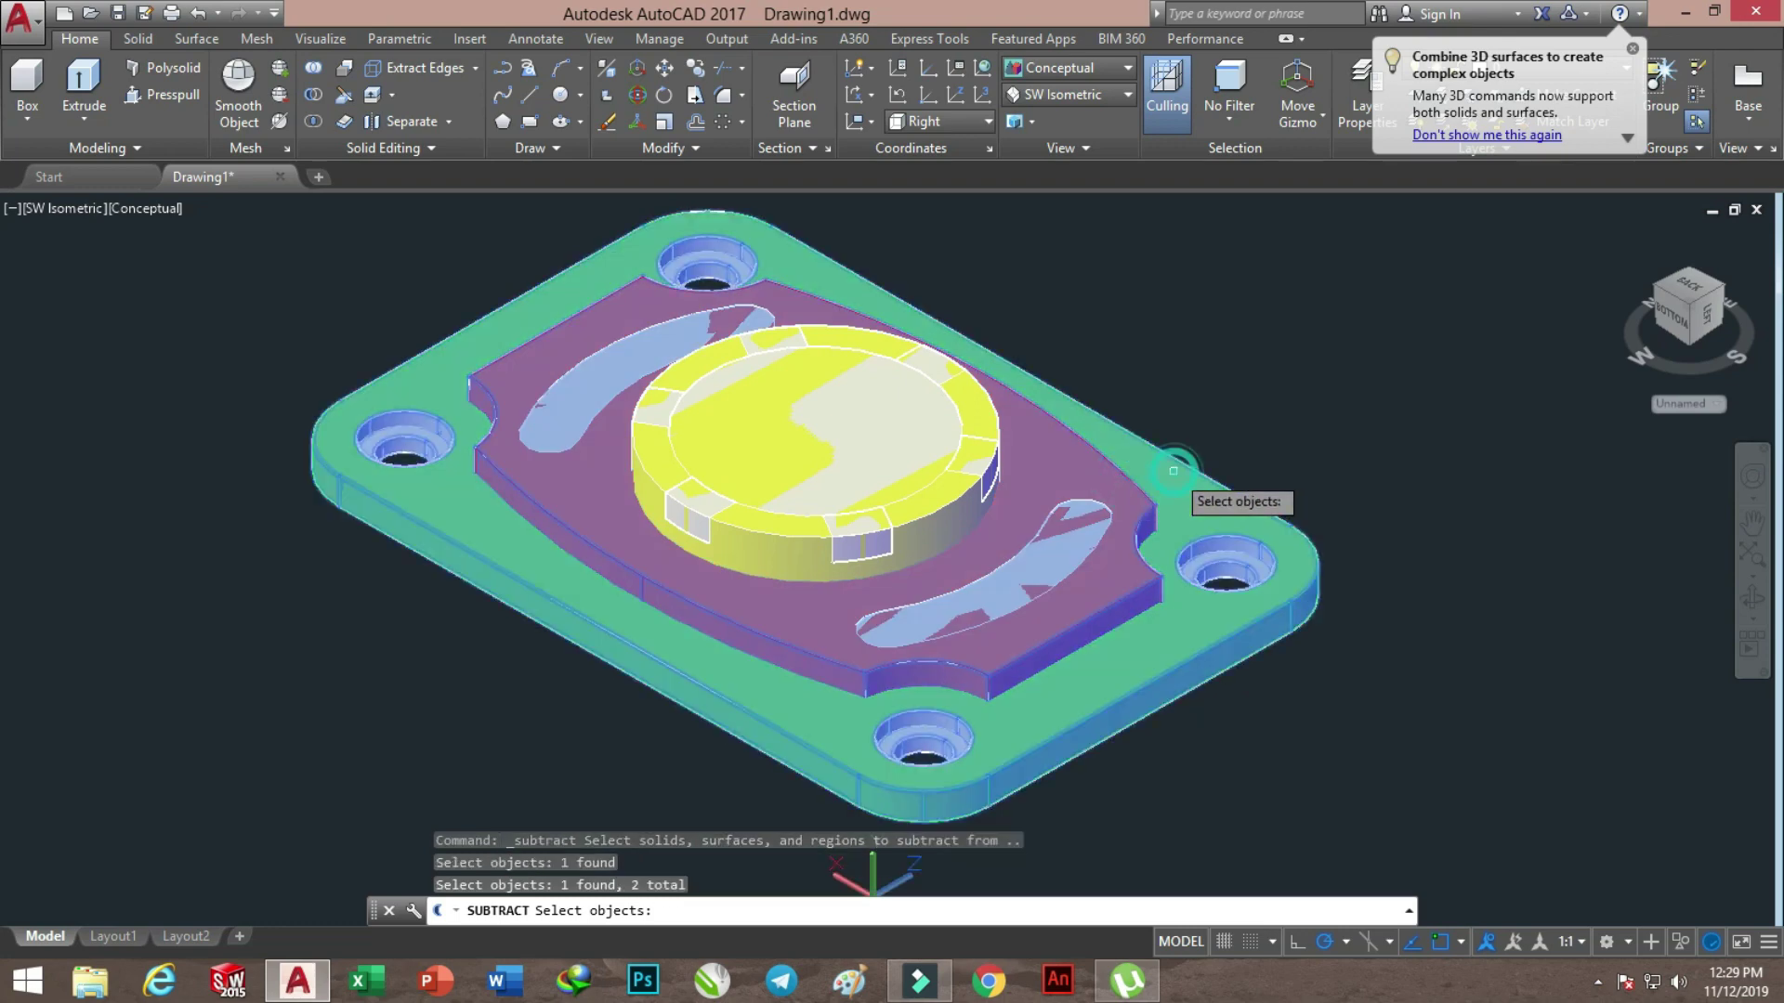
{"action": "key", "text": "Return"}
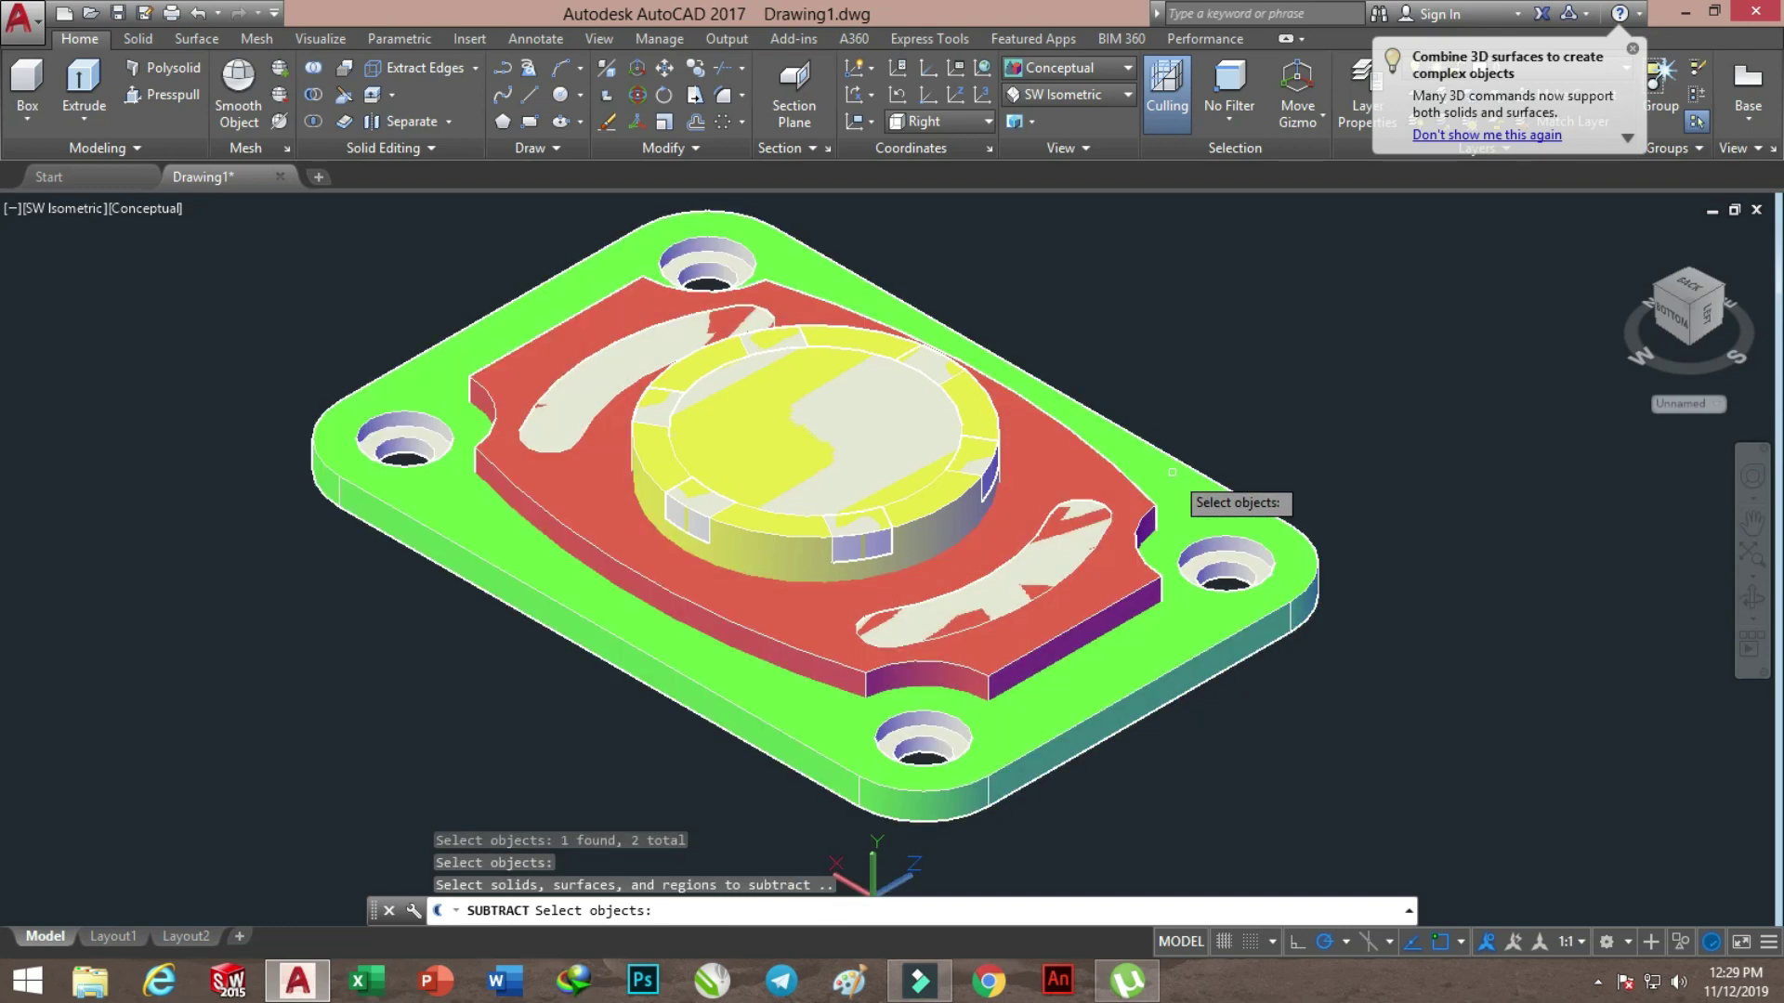
{"action": "left_click", "coordinate": [1073, 541]}
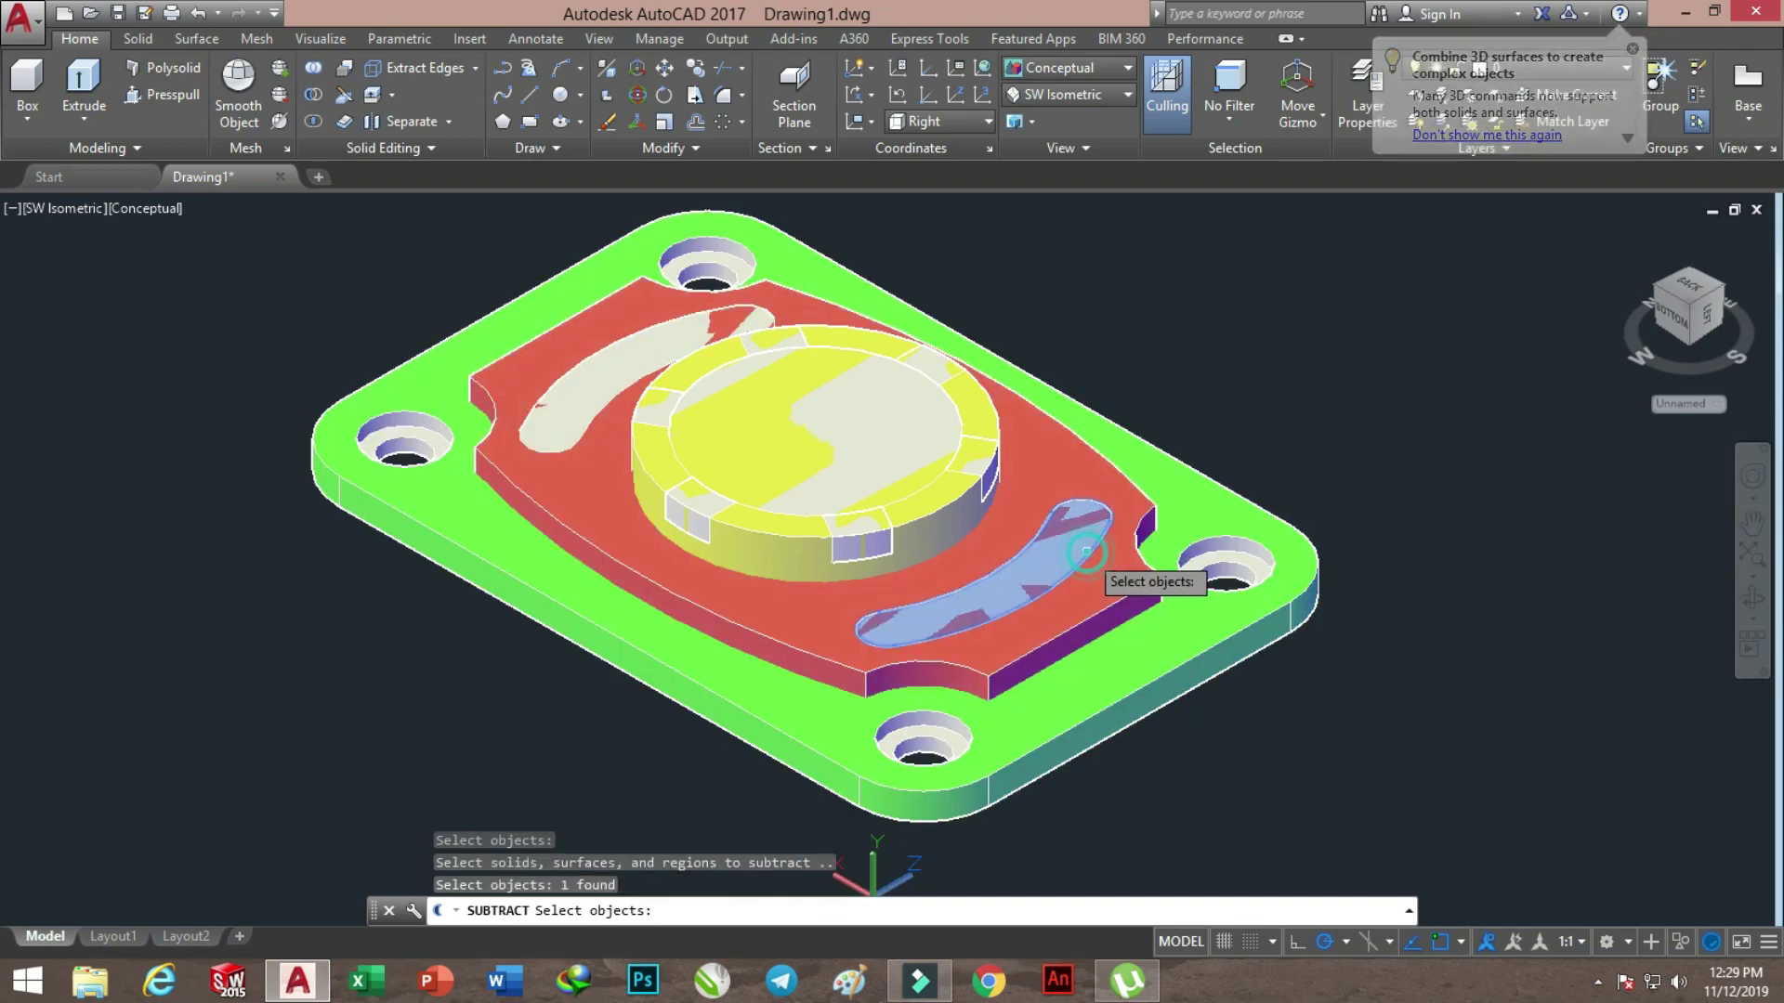
{"action": "left_click", "coordinate": [637, 376]}
{"action": "key", "text": "Return"}
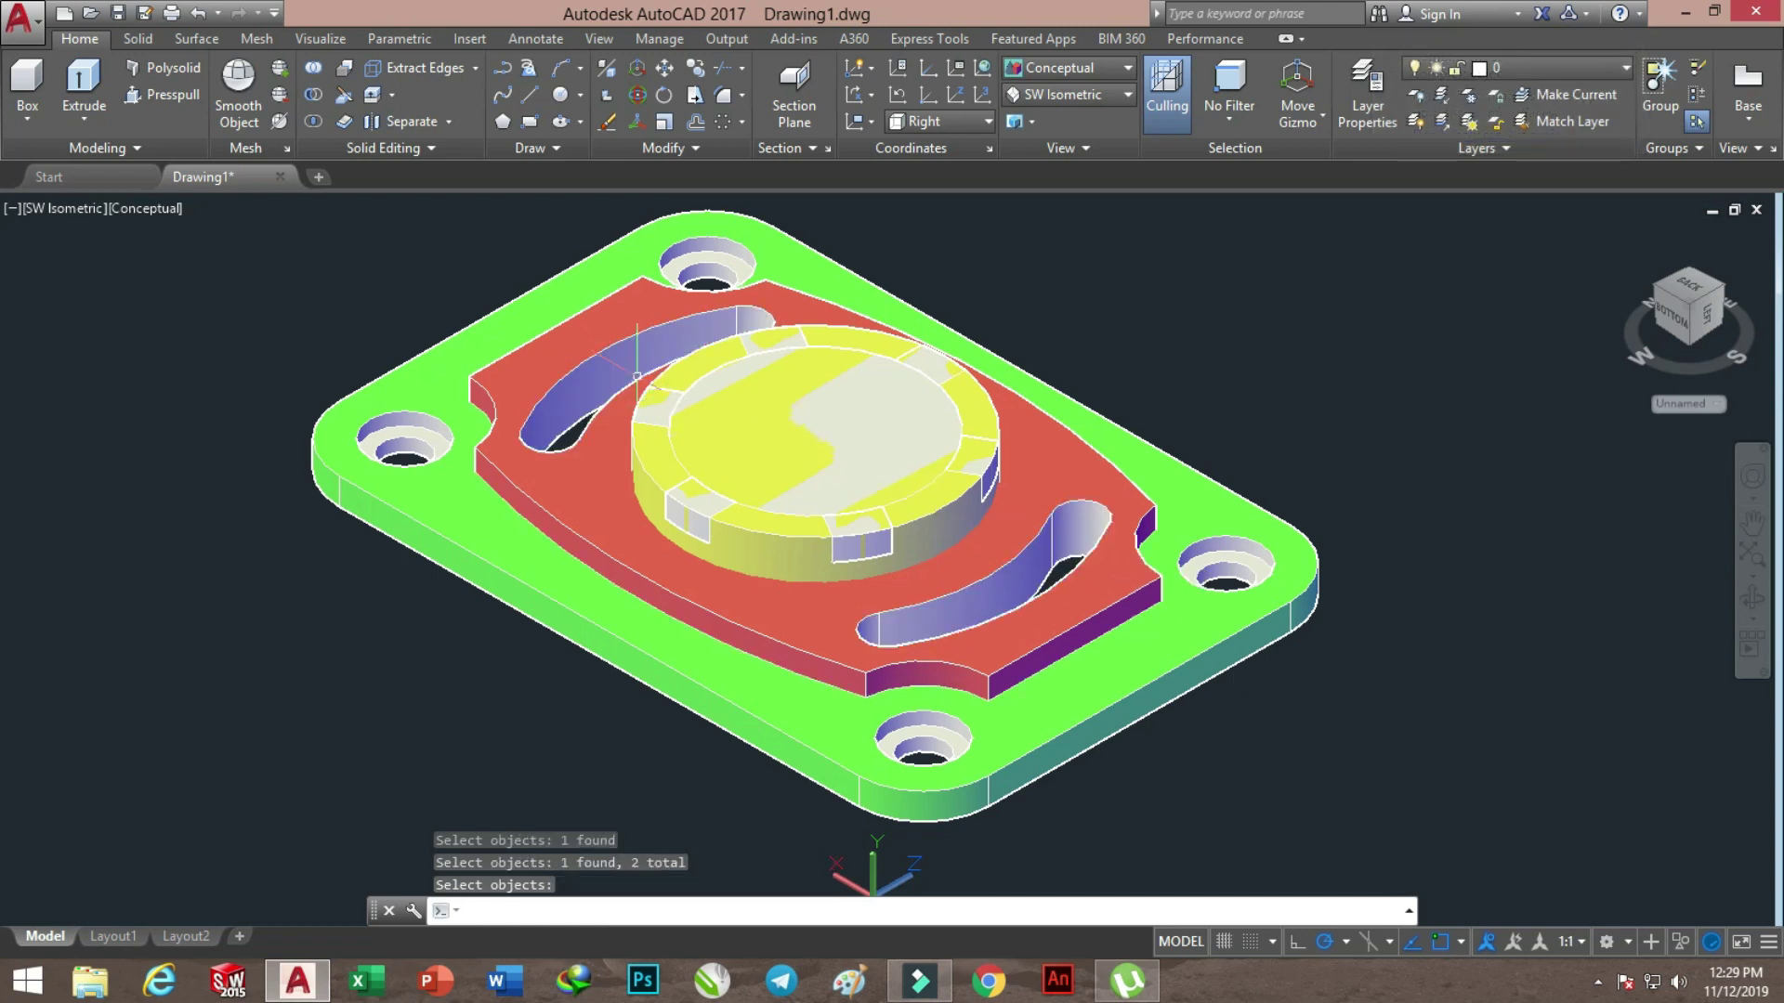
{"action": "key", "text": "Return"}
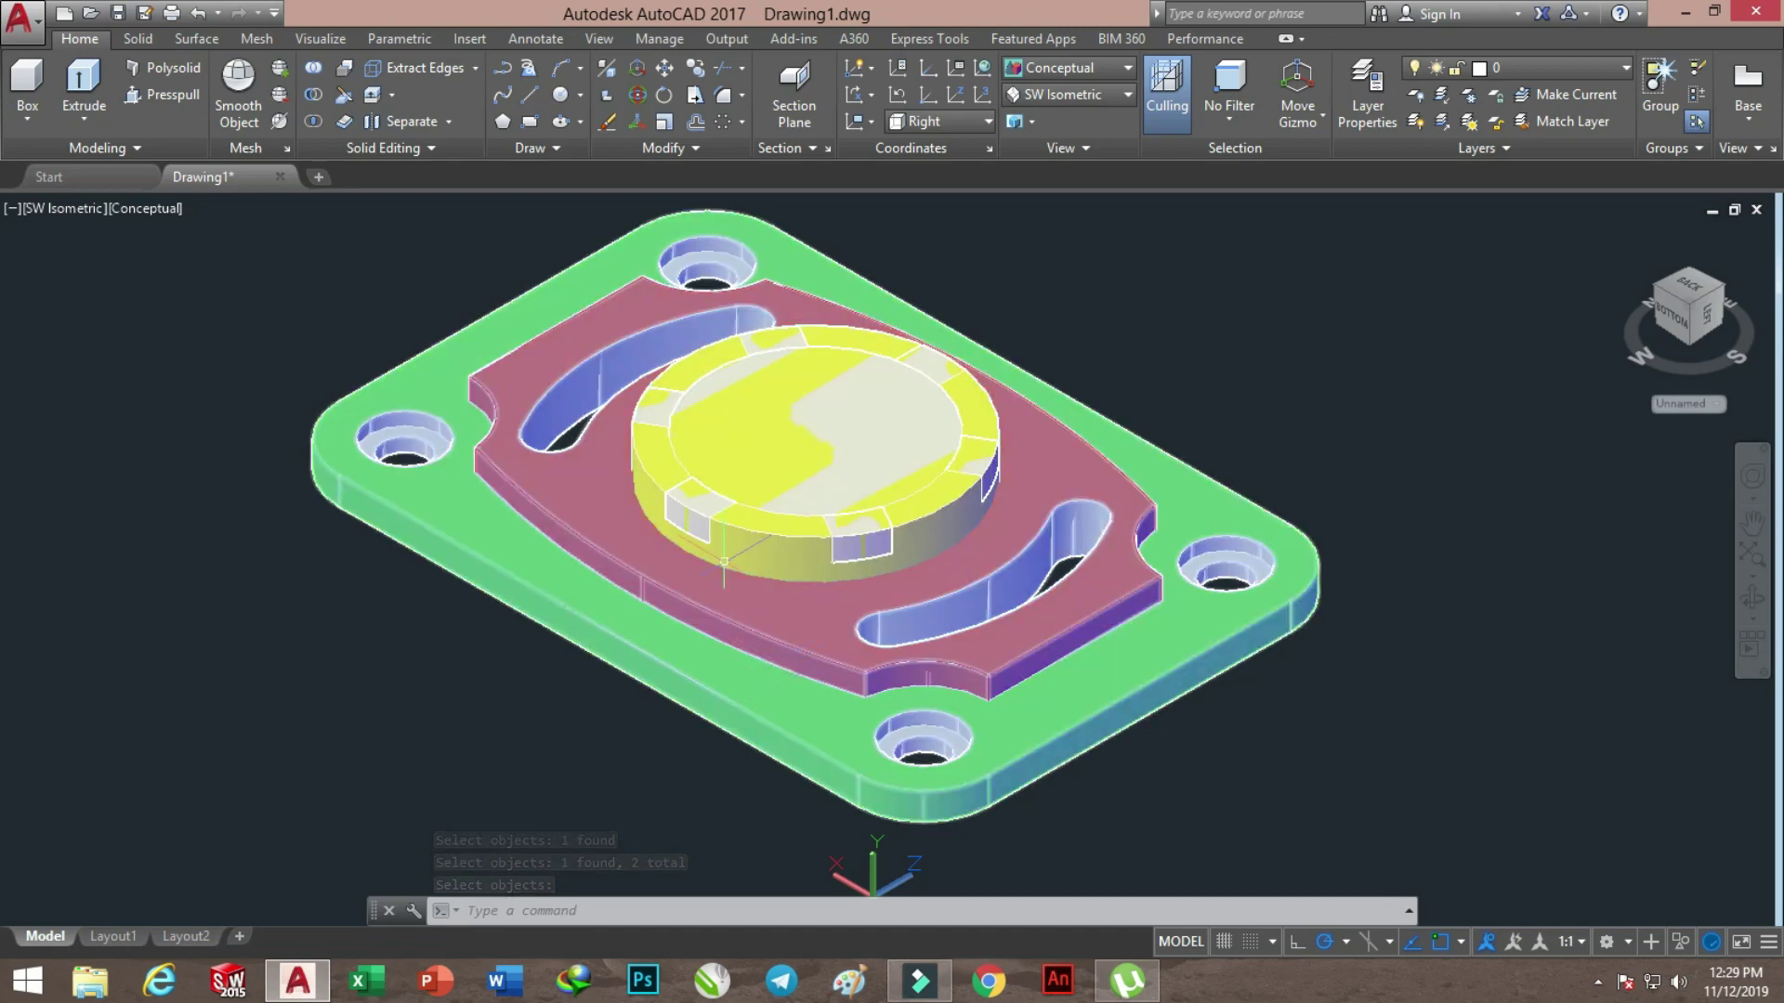
Subtract the inner disc from the yellow boss to form a central through-bore
{"action": "left_click", "coordinate": [313, 93]}
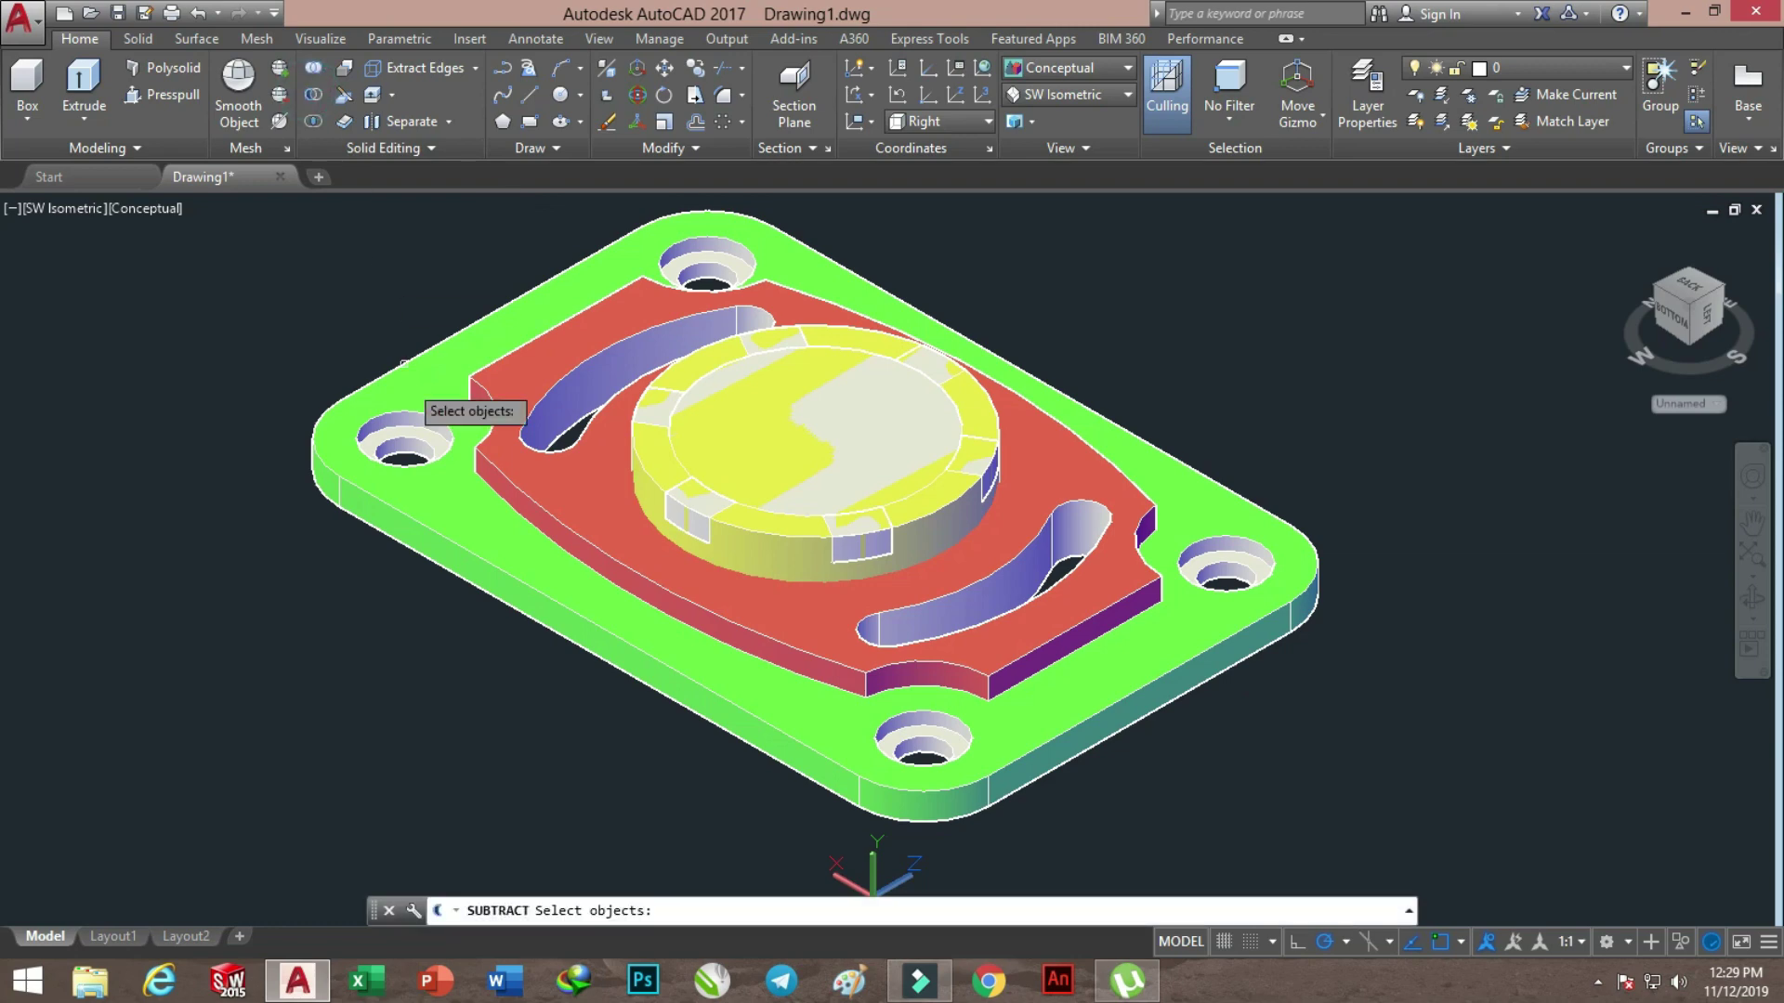
{"action": "left_click", "coordinate": [444, 511]}
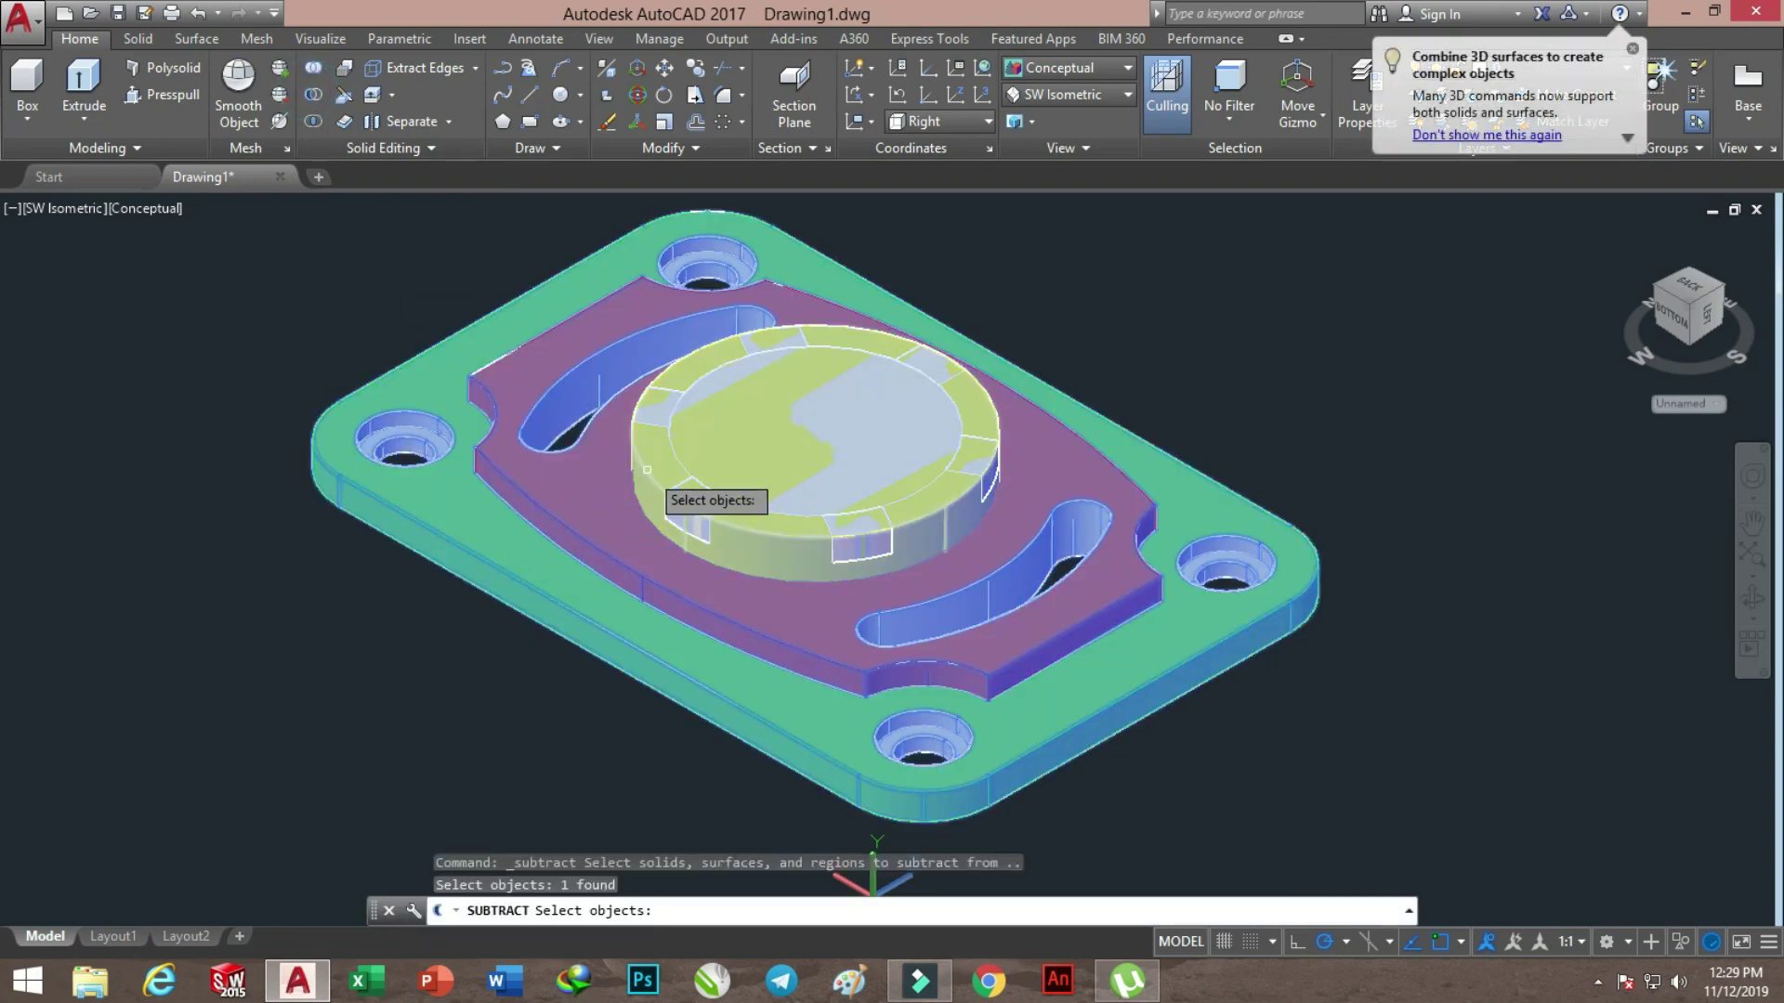
{"action": "left_click", "coordinate": [633, 474]}
{"action": "key", "text": "Return"}
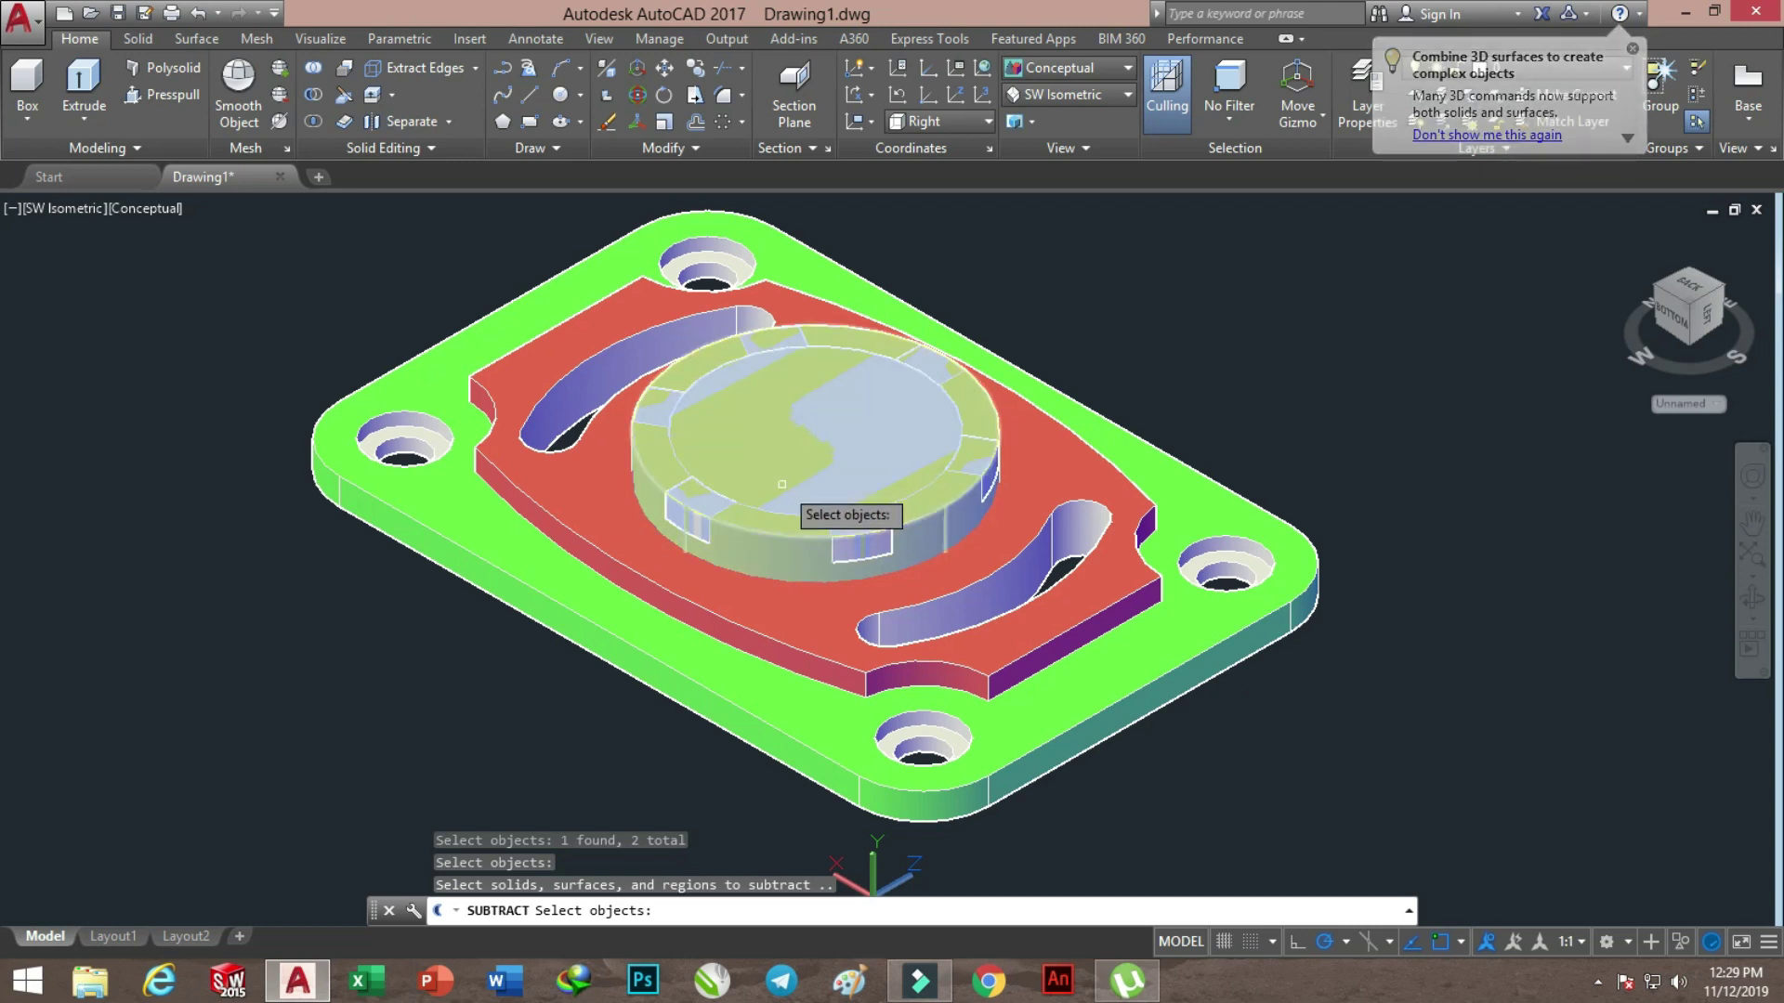
{"action": "left_click", "coordinate": [790, 476]}
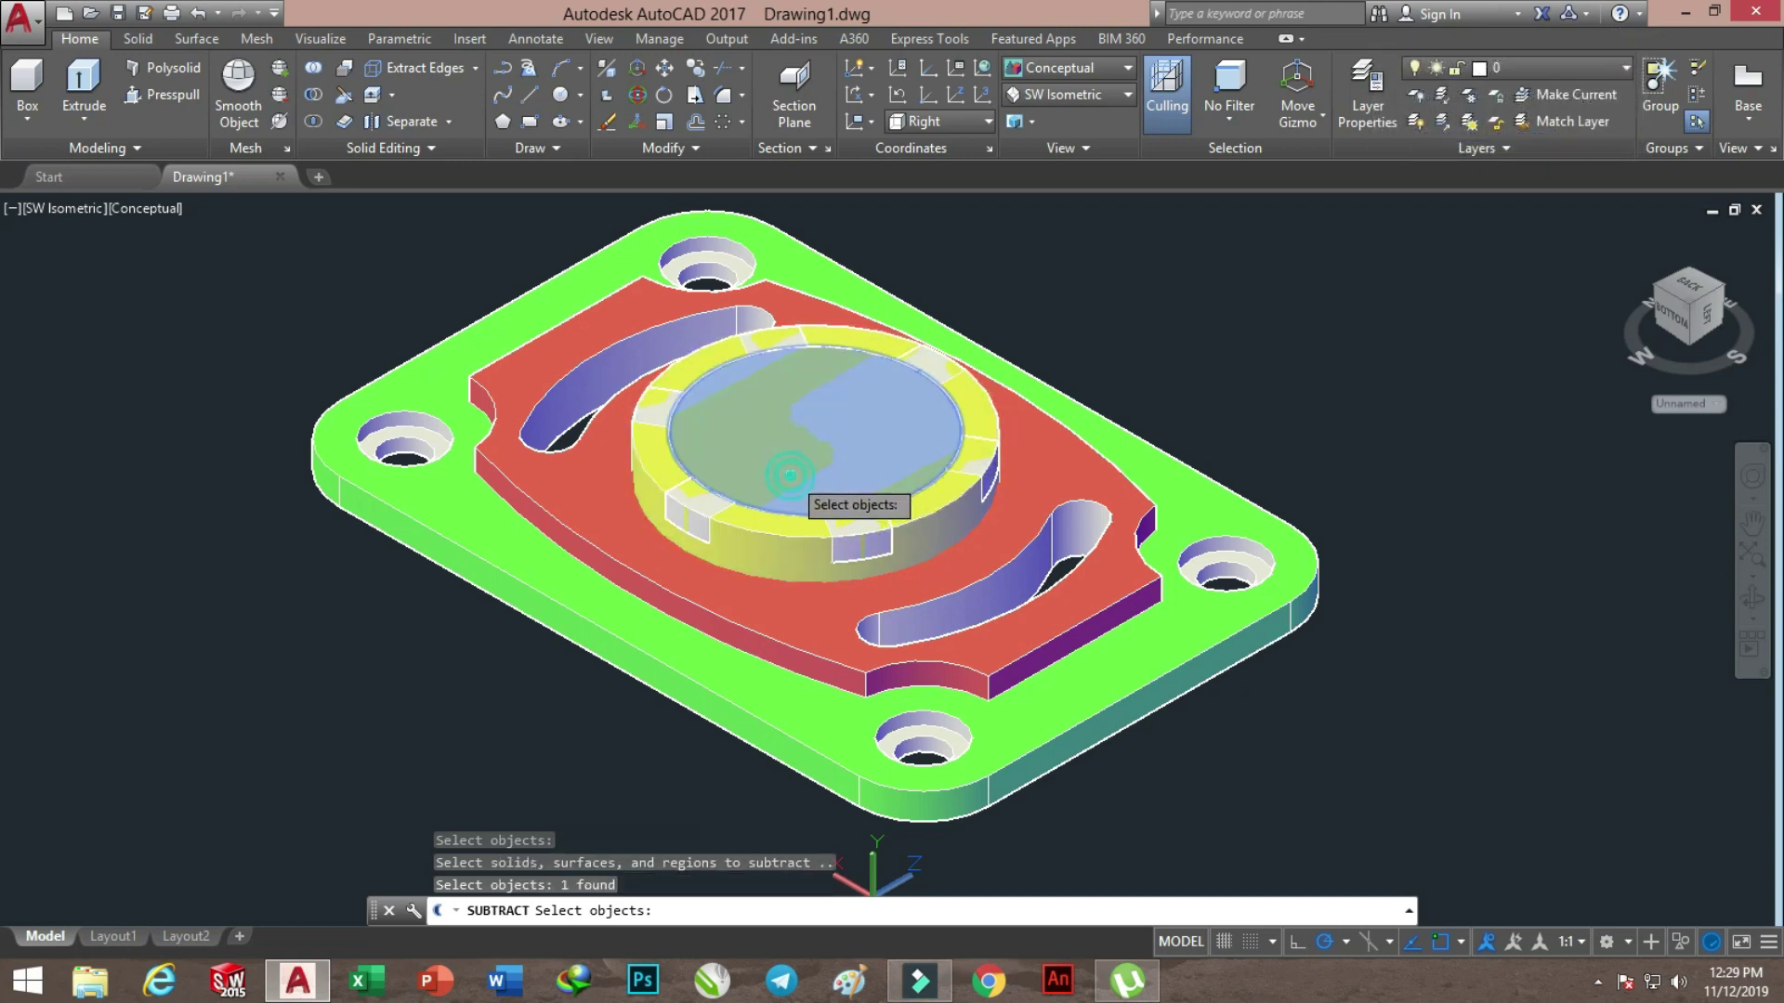
{"action": "key", "text": "Return"}
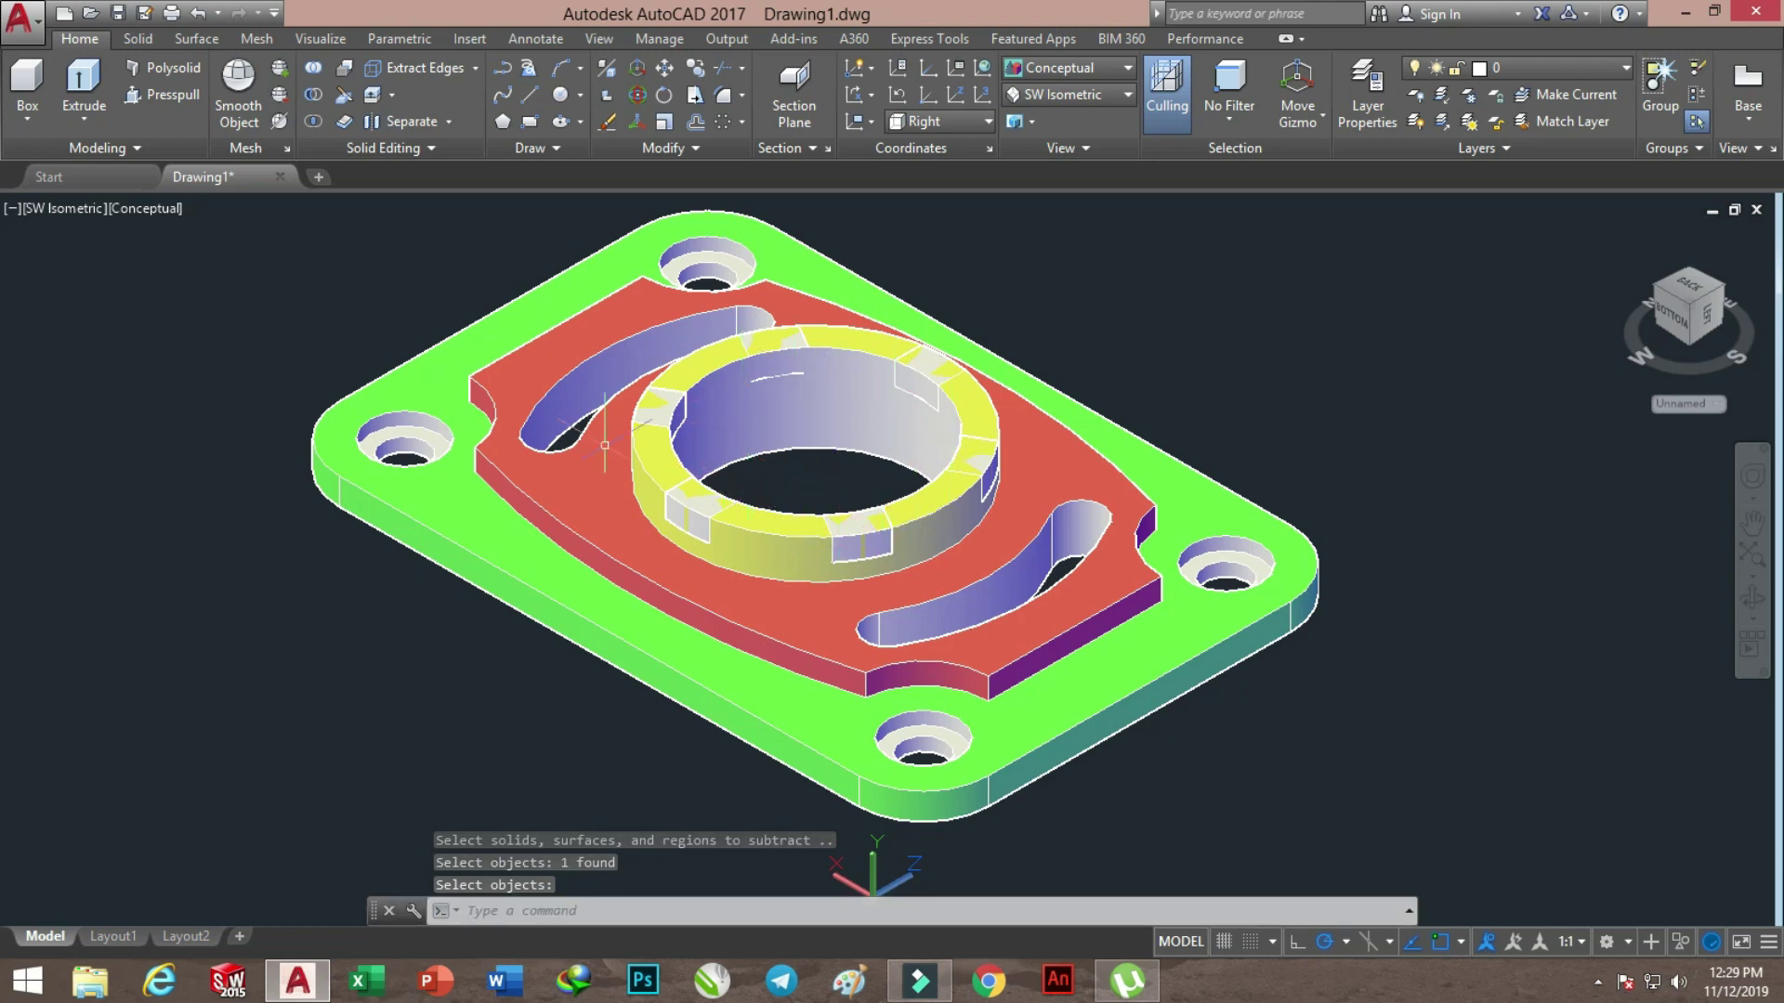
Subtract the six notch blocks spaced around the yellow boss rim
{"action": "left_click", "coordinate": [313, 94]}
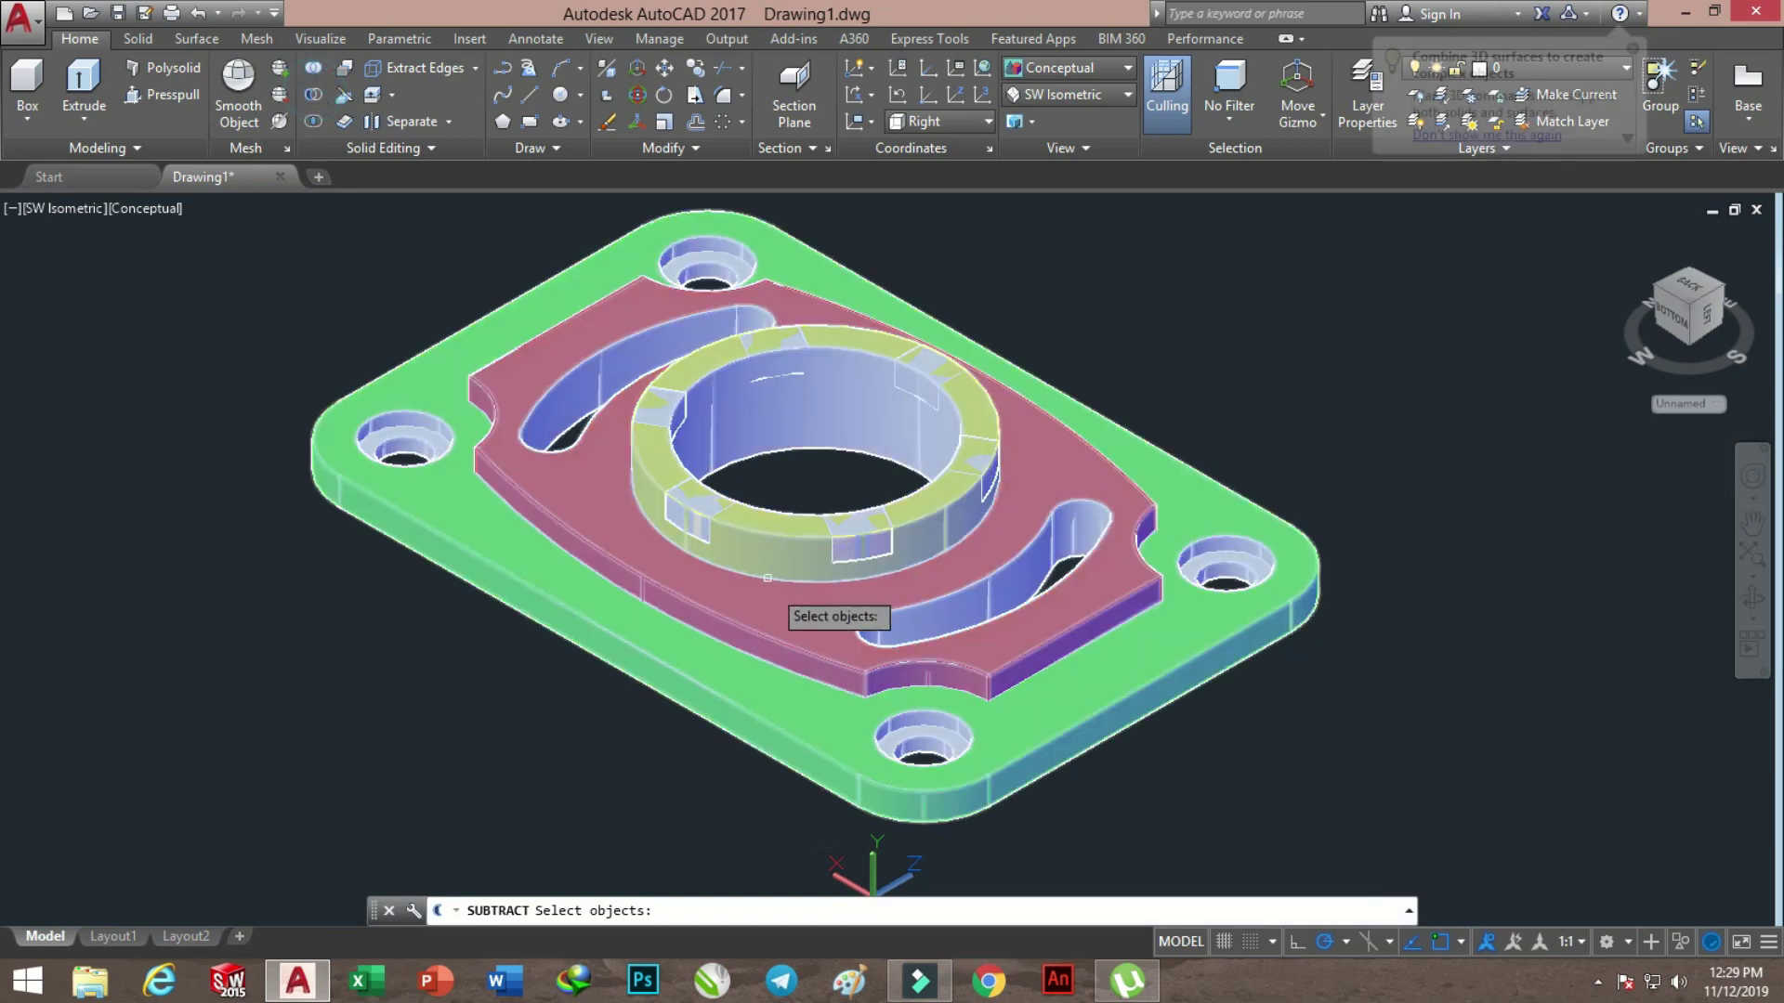
{"action": "left_click", "coordinate": [768, 578]}
{"action": "key", "text": "Return"}
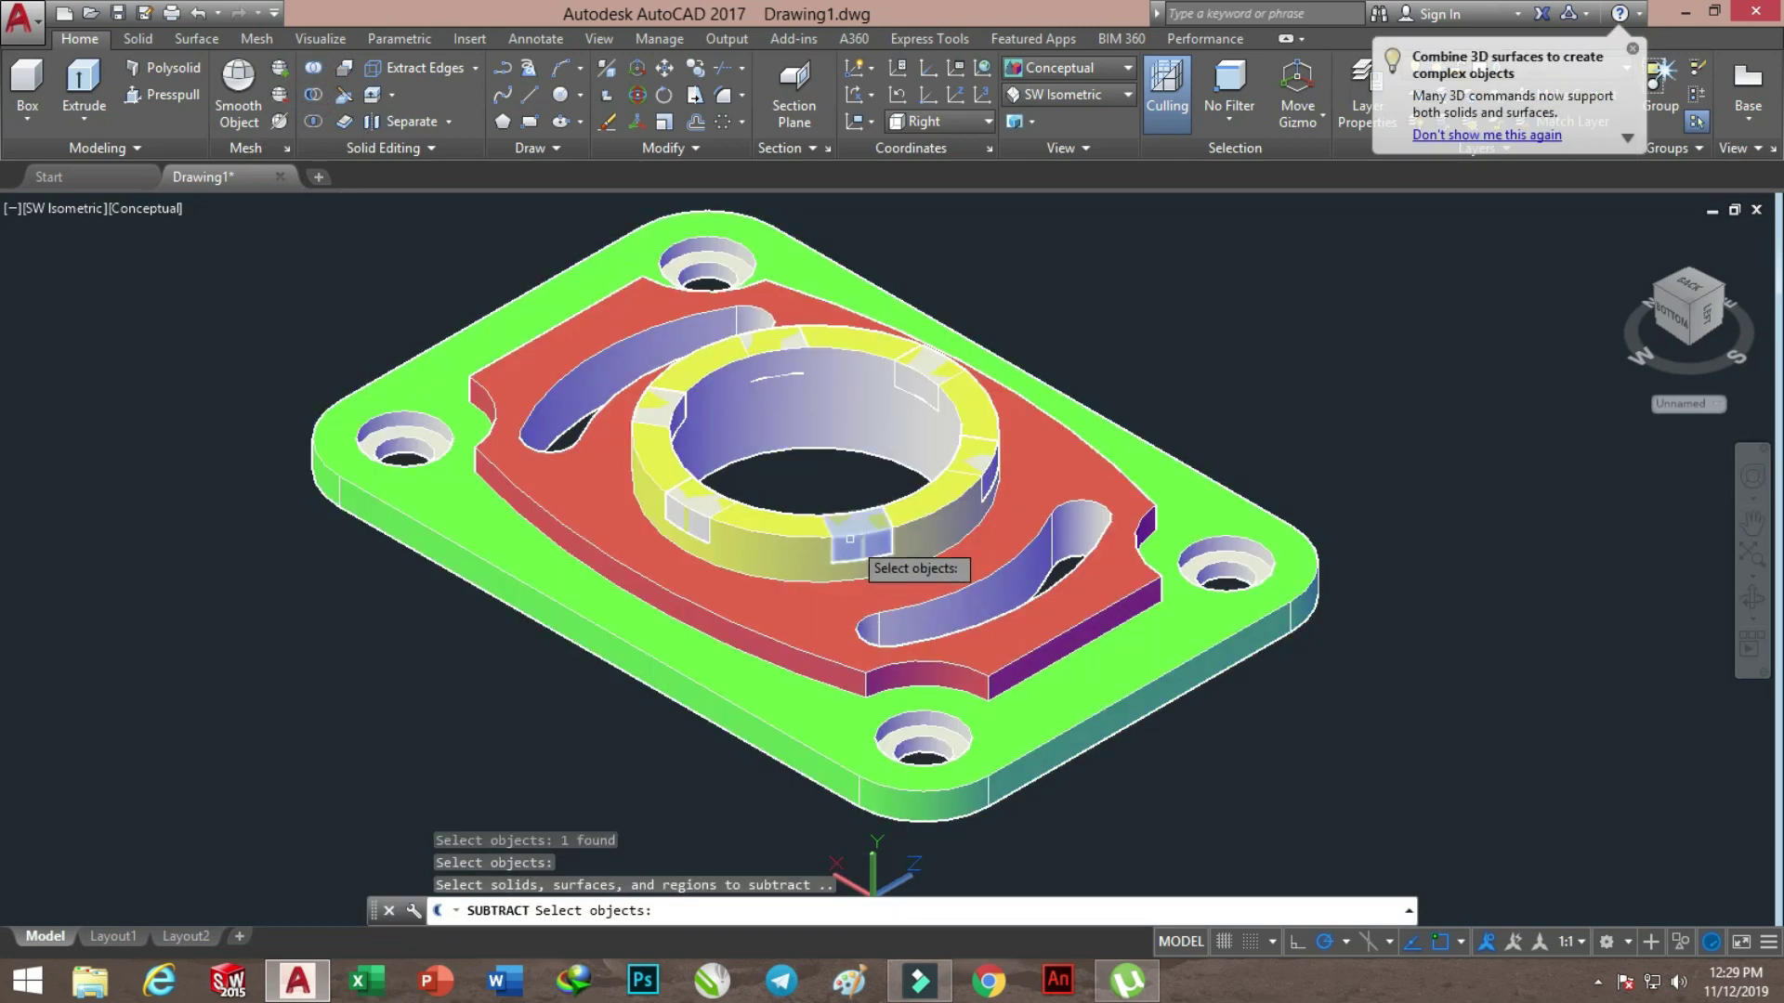
{"action": "left_click", "coordinate": [849, 539]}
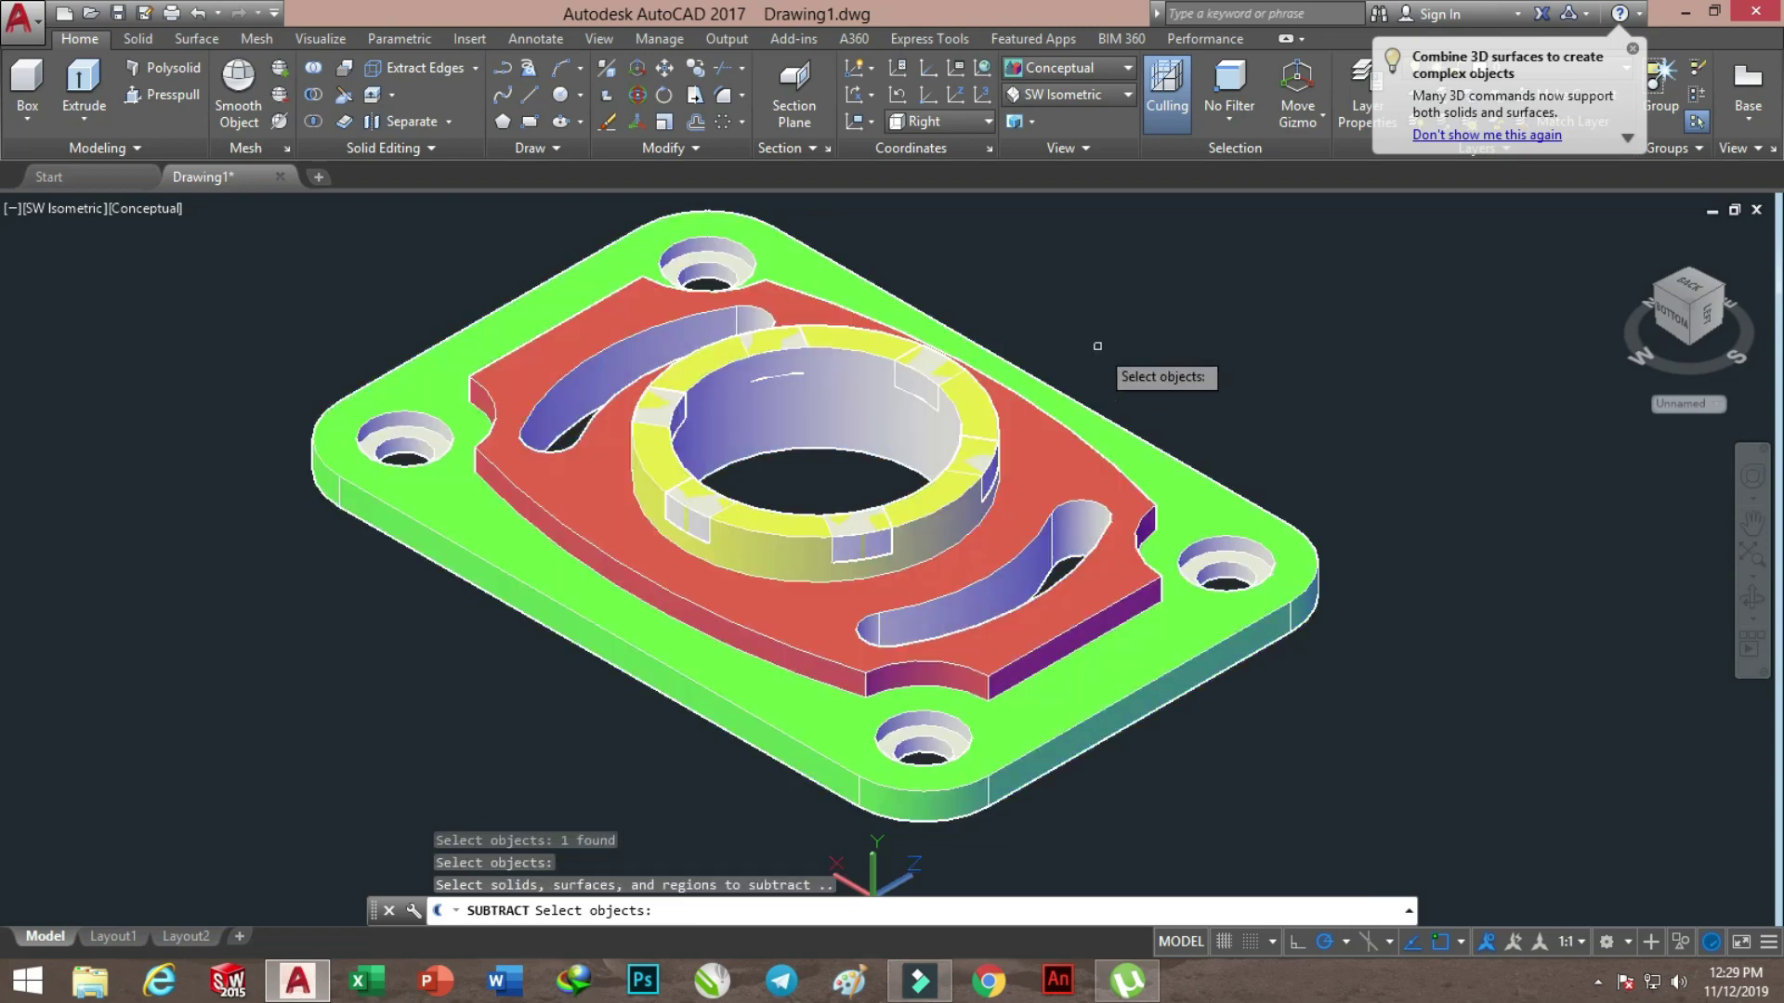
{"action": "left_click", "coordinate": [983, 462]}
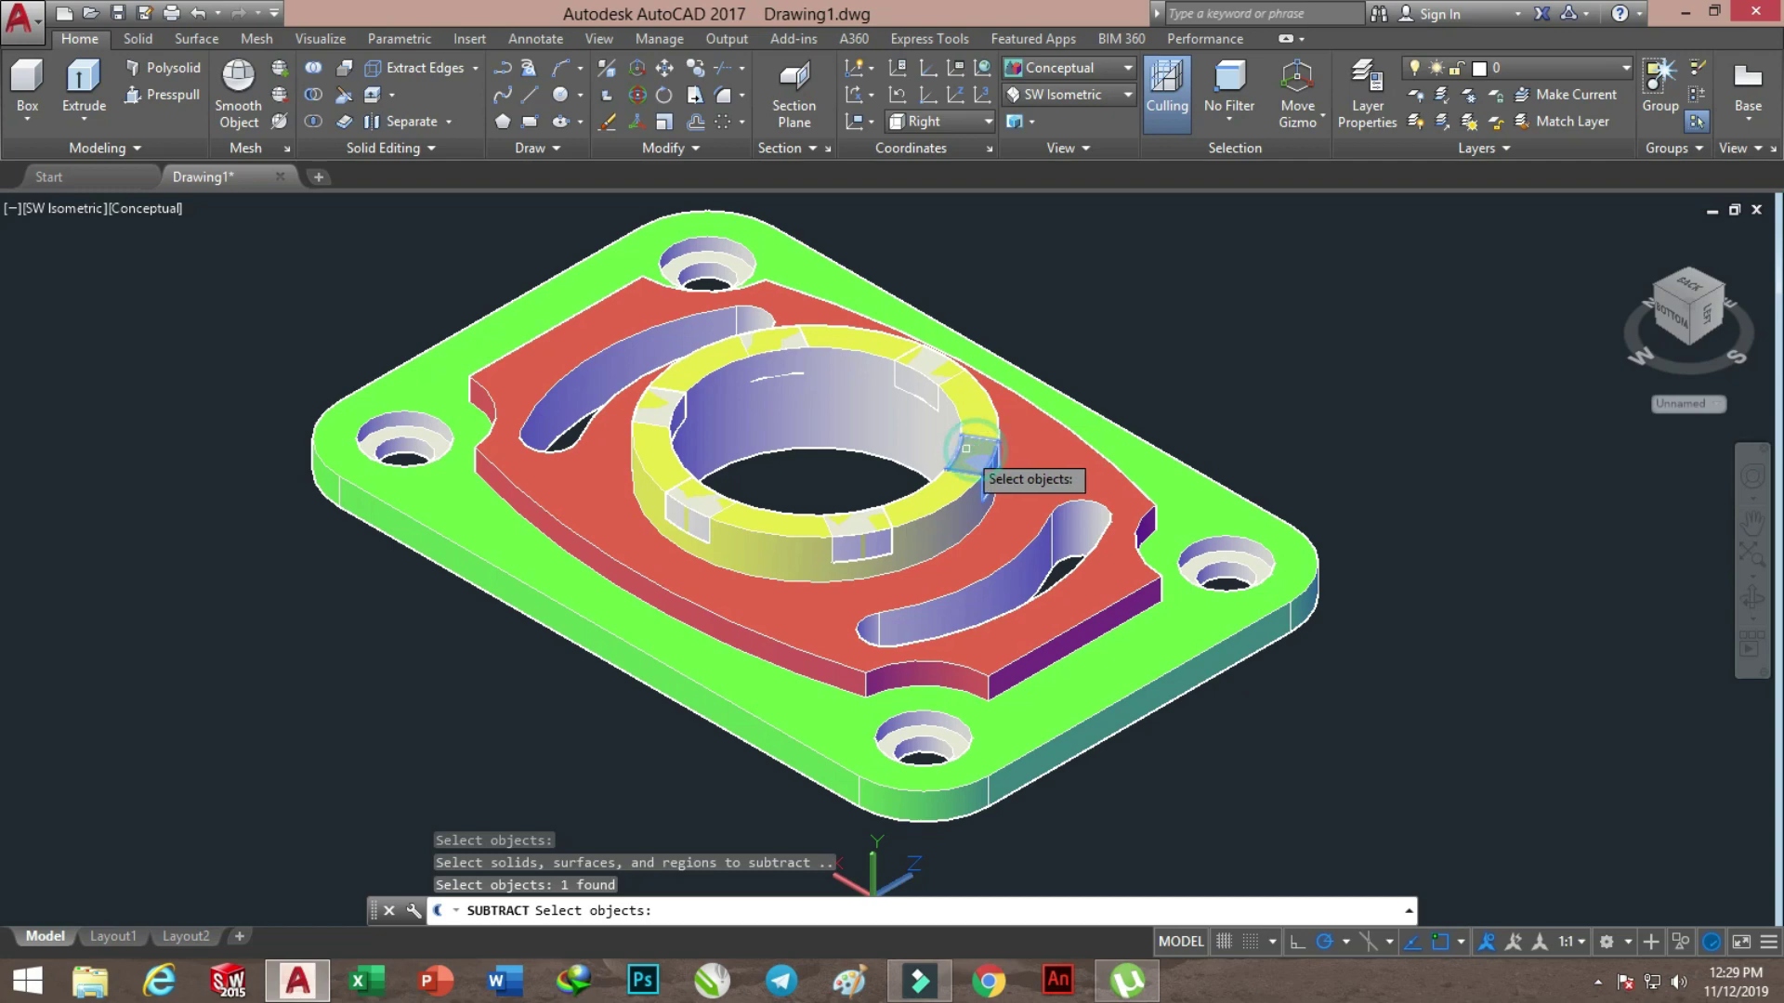
{"action": "left_click", "coordinate": [923, 369]}
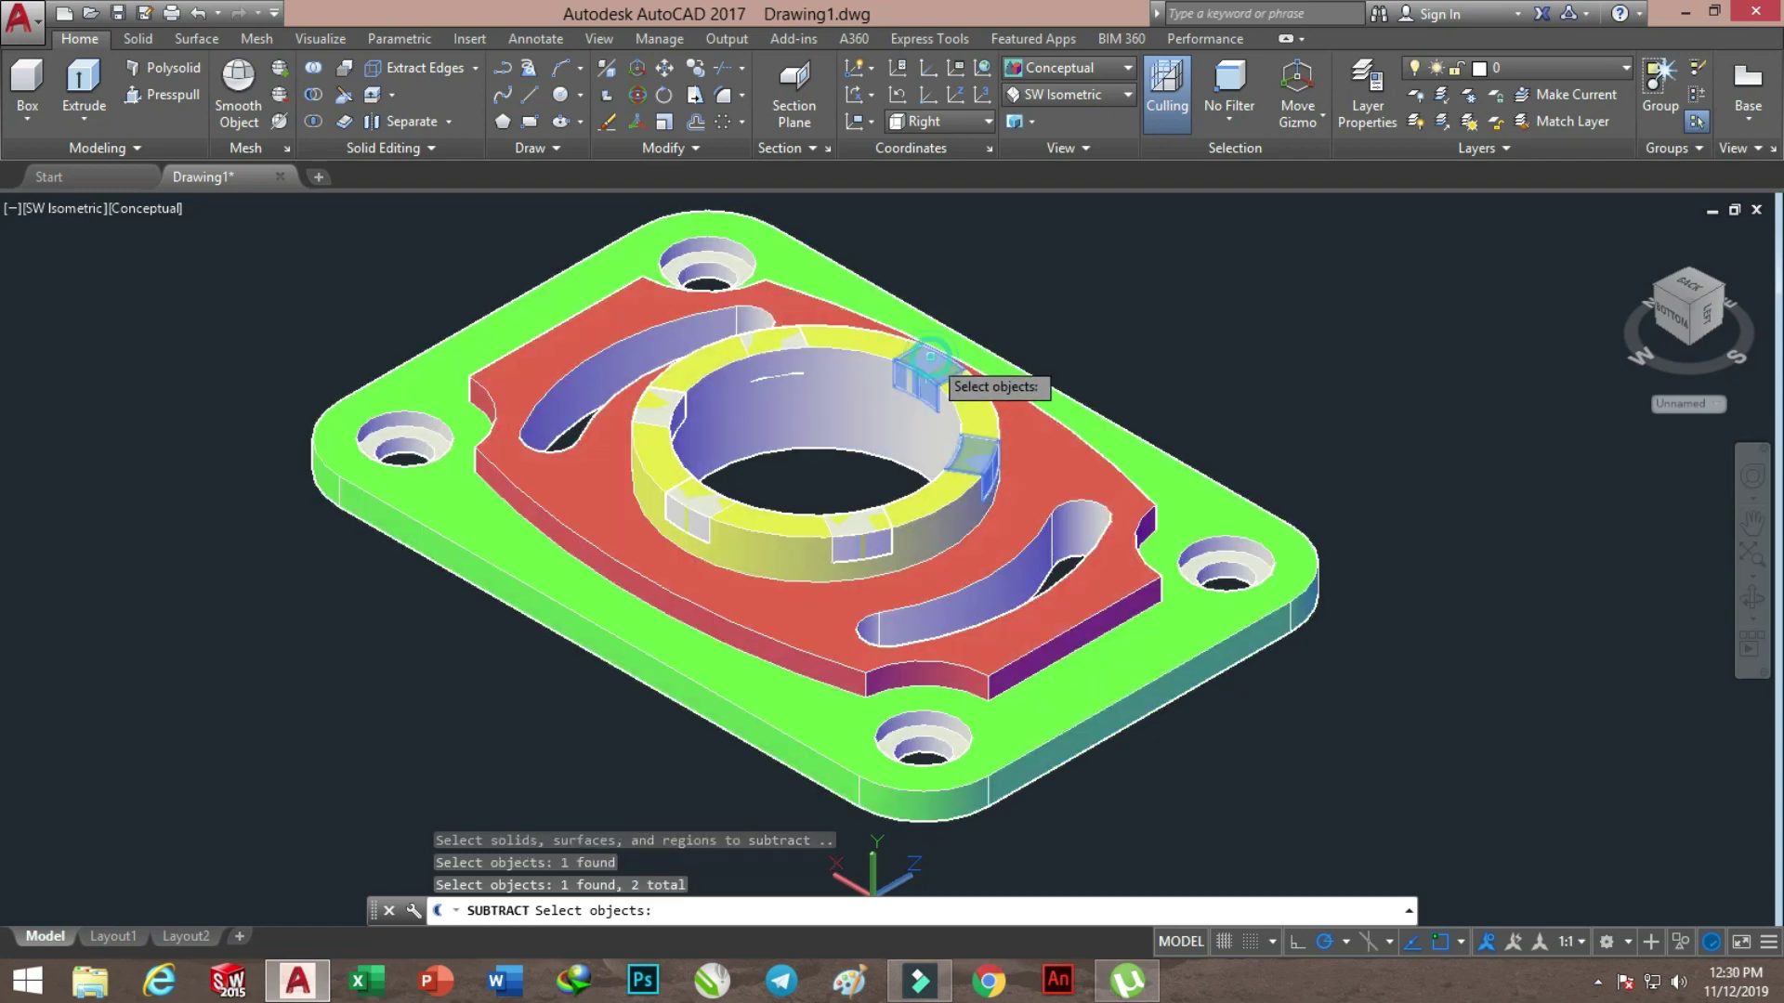
{"action": "left_click", "coordinate": [785, 350]}
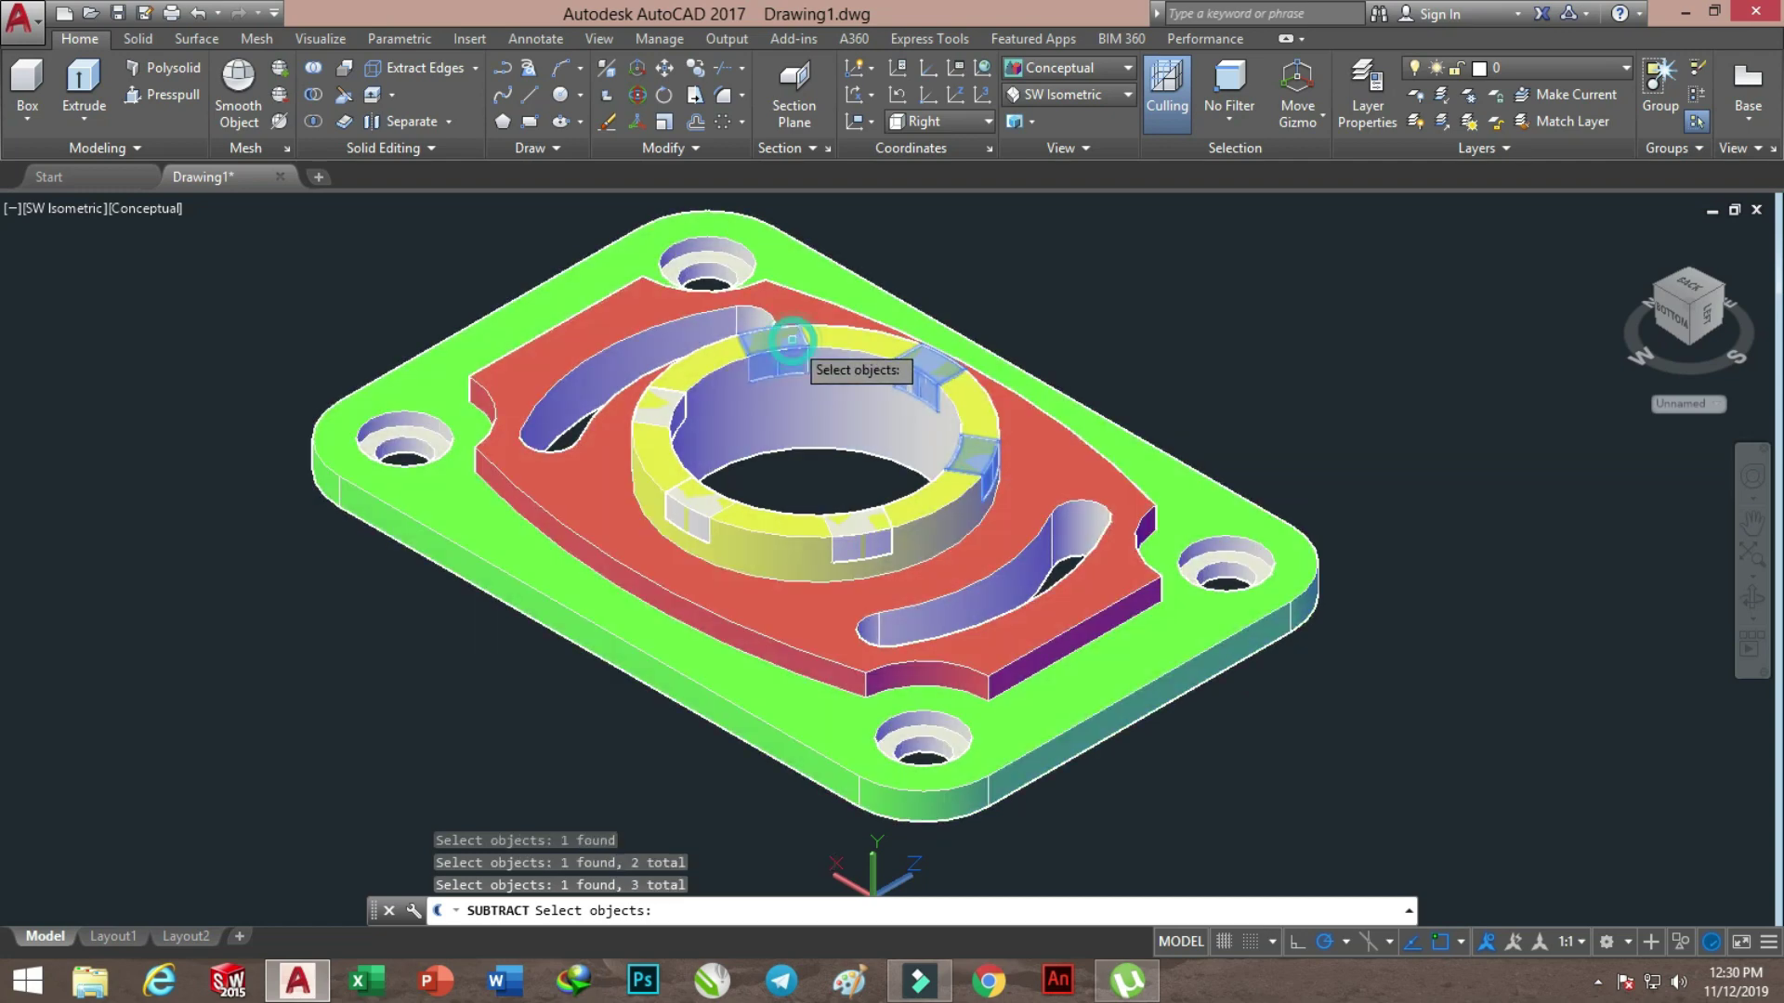
{"action": "left_click", "coordinate": [674, 412]}
{"action": "left_click", "coordinate": [683, 513]}
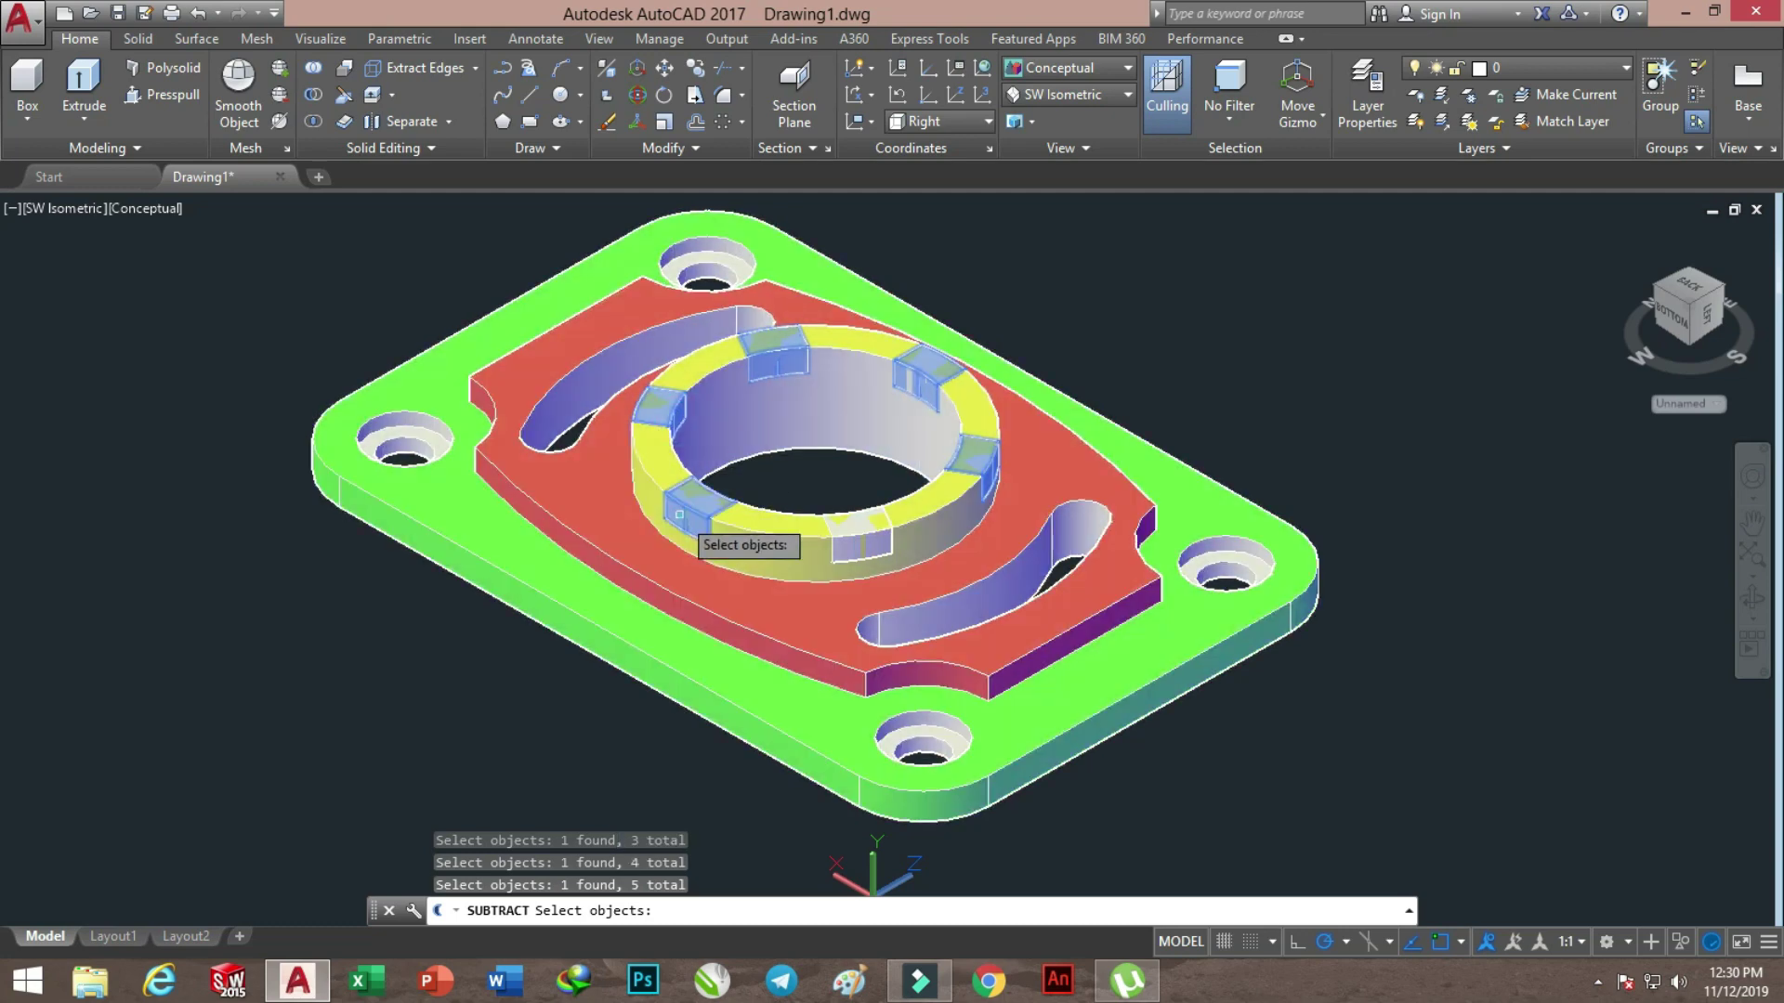
{"action": "left_click", "coordinate": [862, 537]}
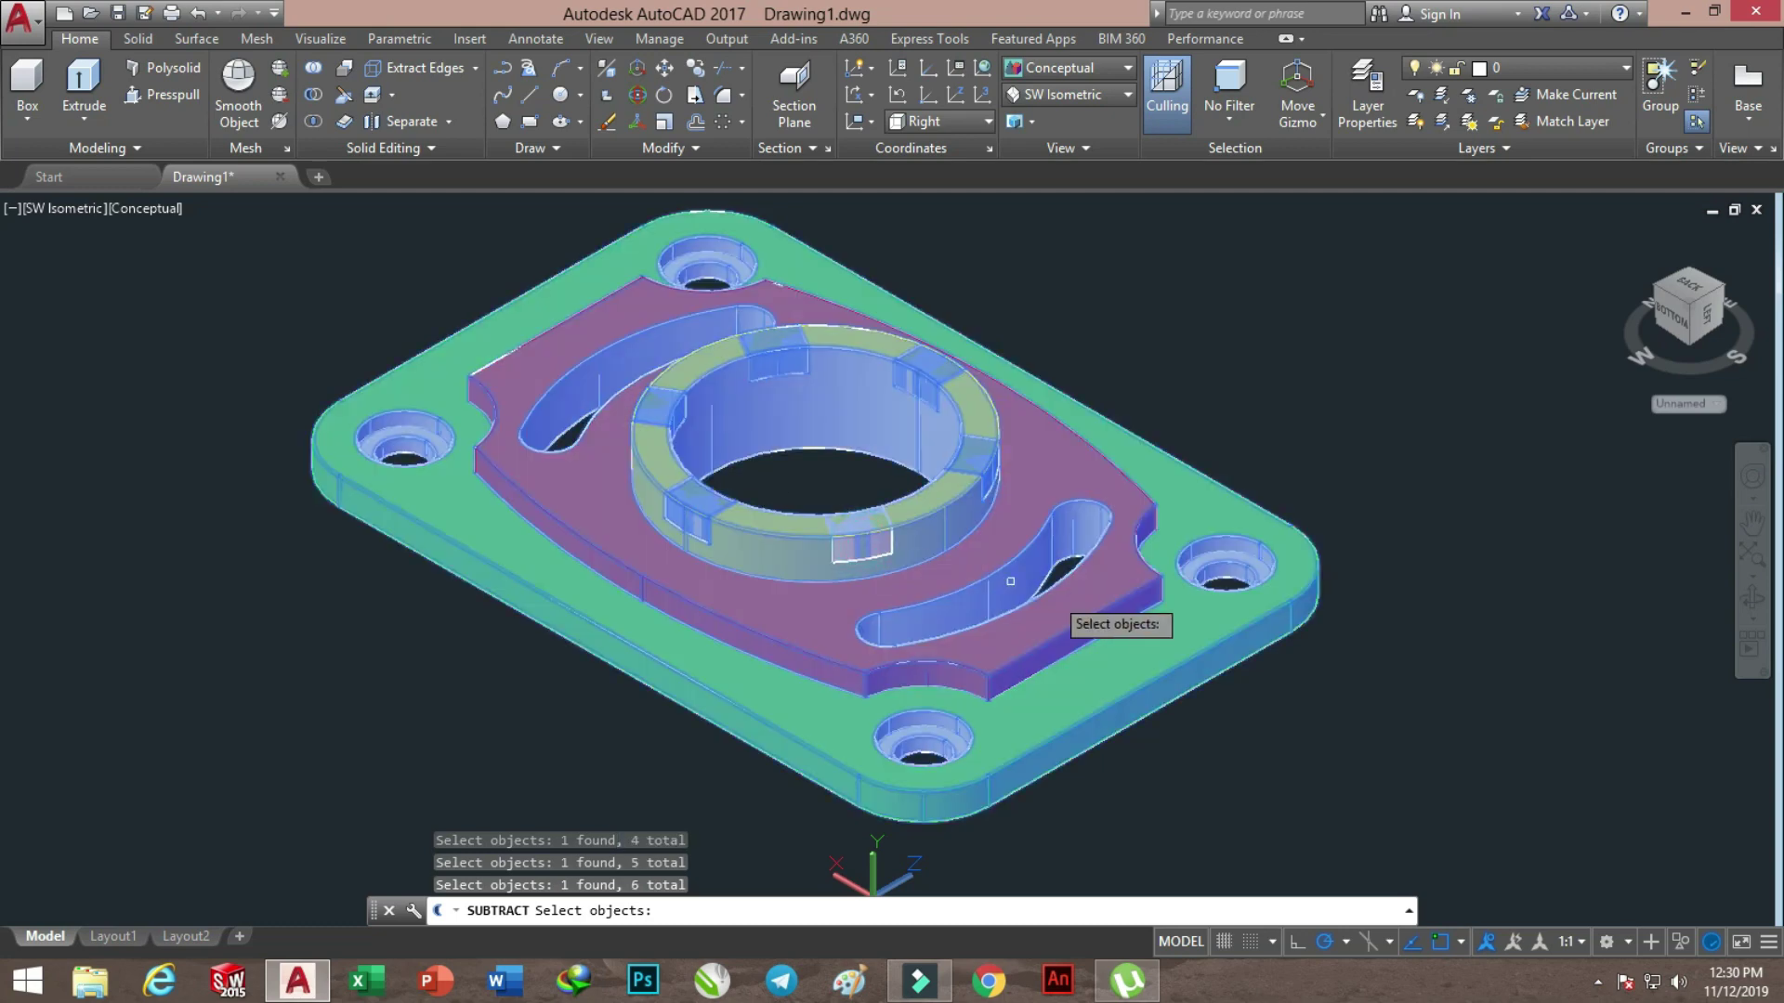
{"action": "key", "text": "Return"}
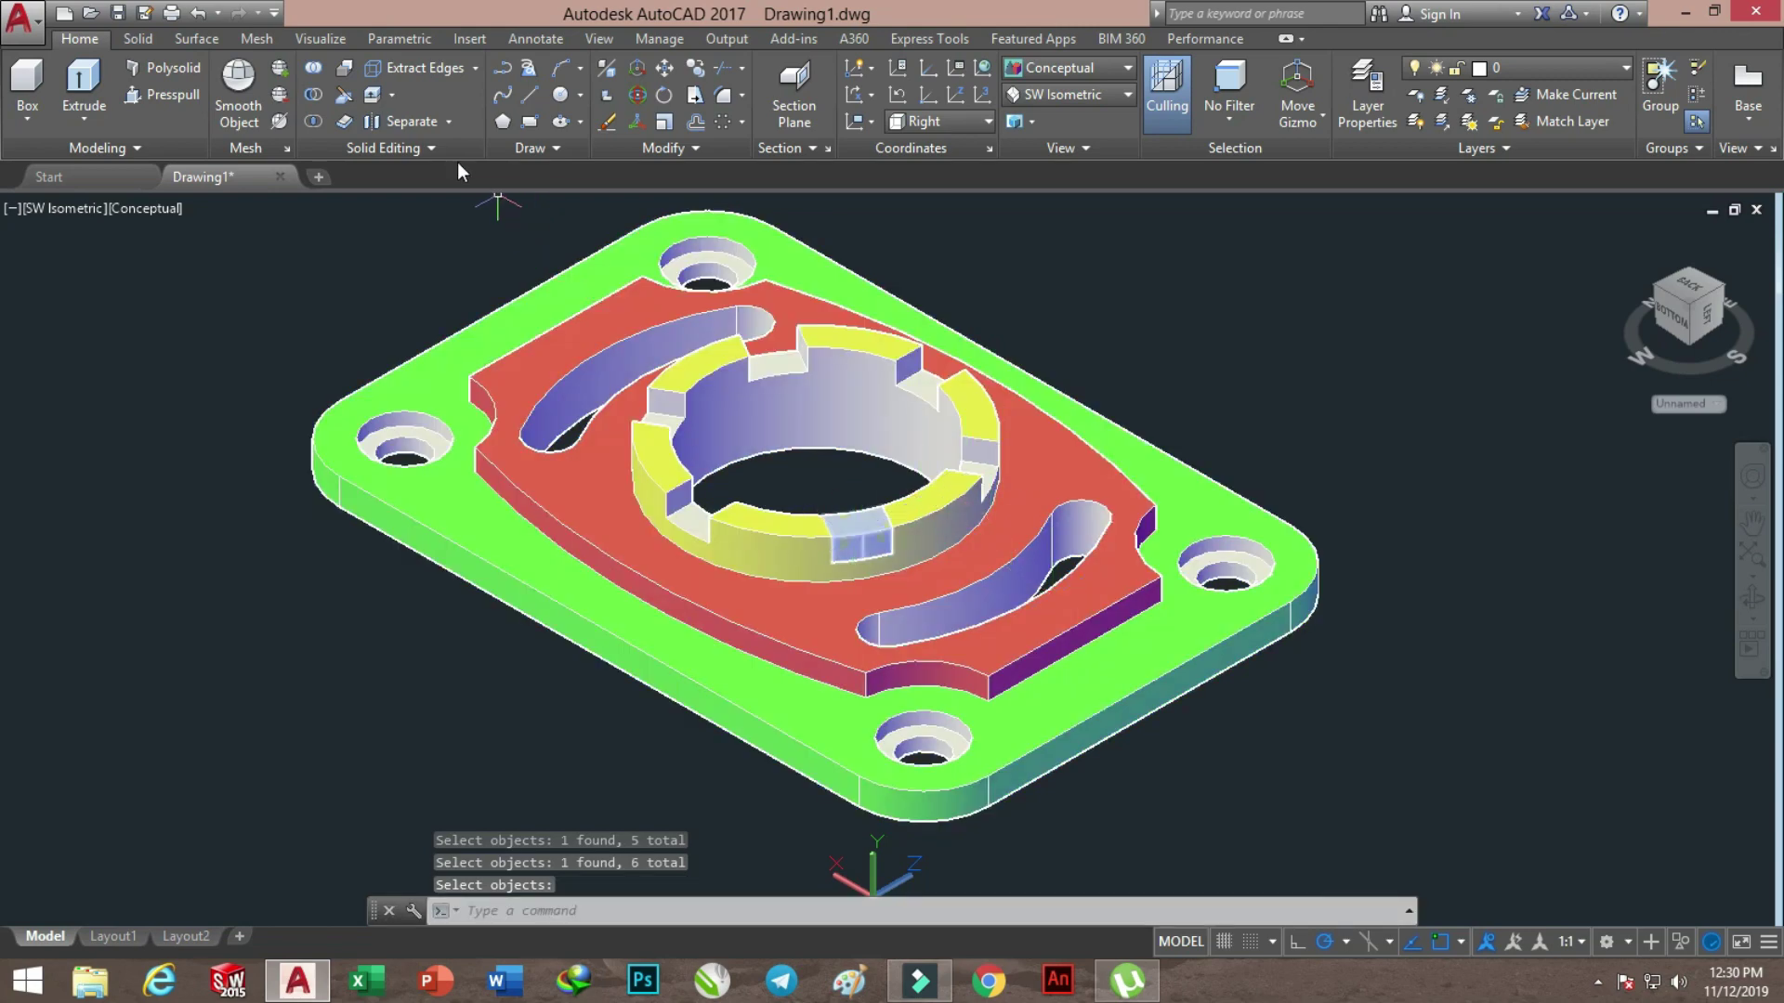
Cut away the leftover front notch block that the first subtract missed
{"action": "left_click", "coordinate": [318, 102]}
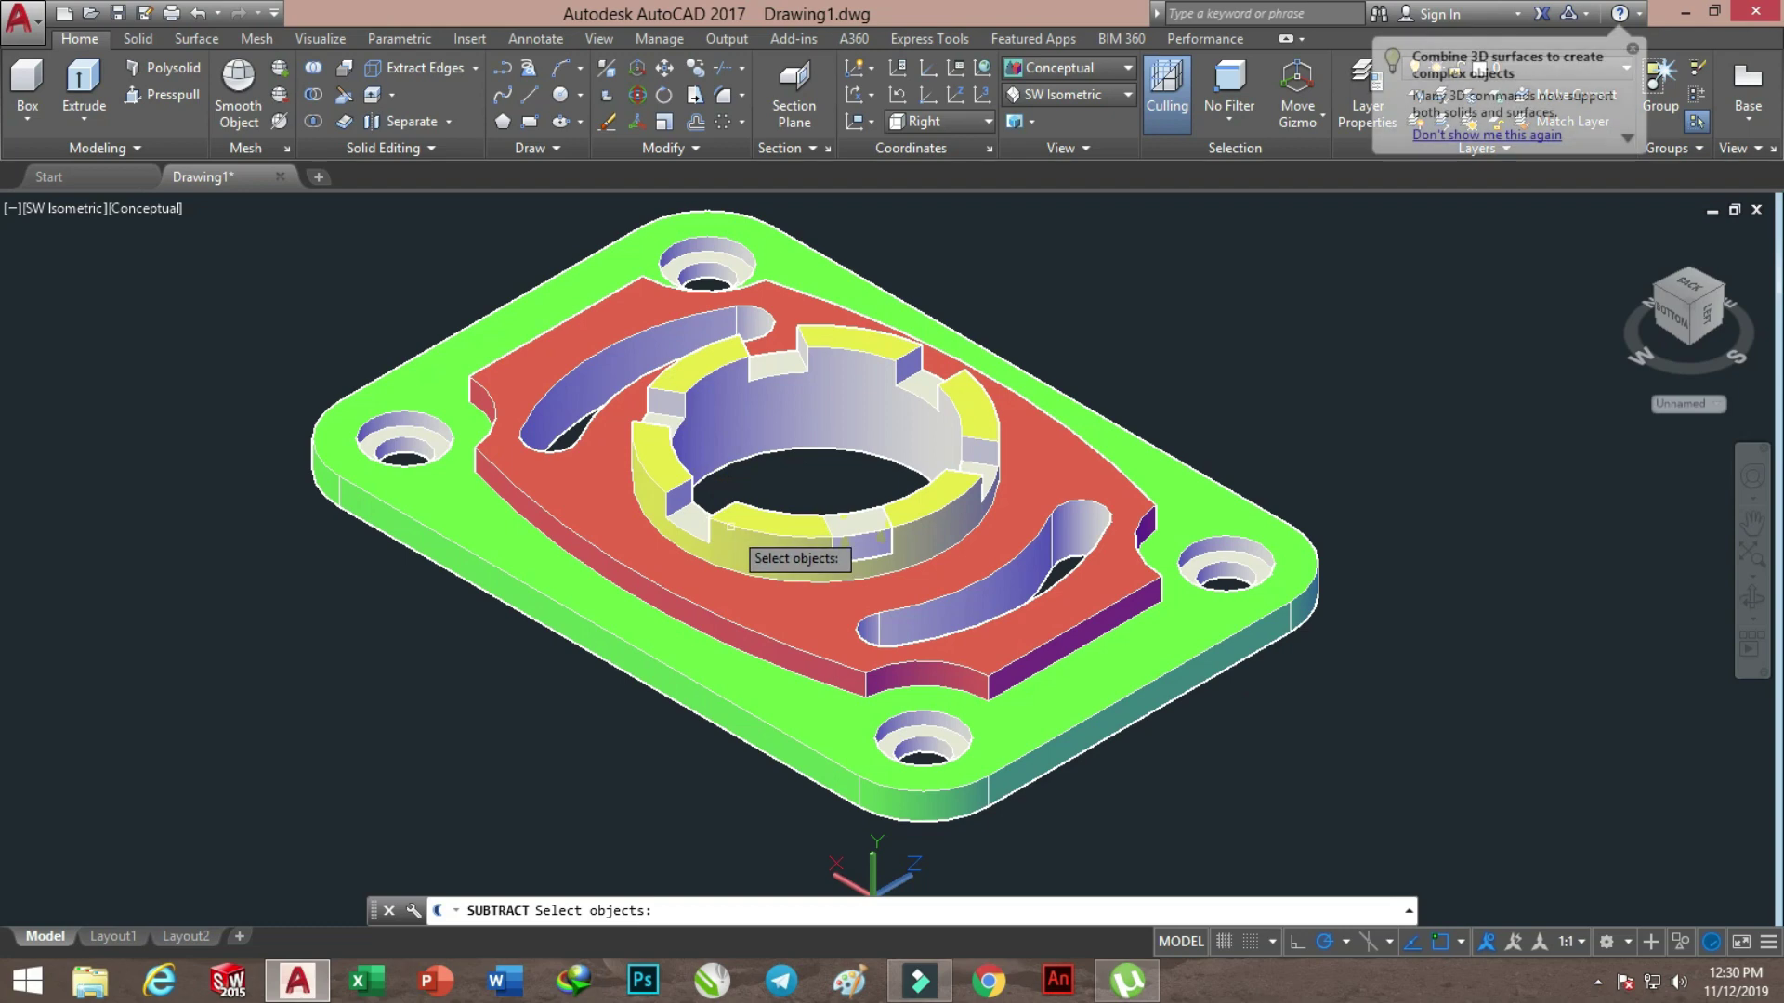
{"action": "left_click", "coordinate": [734, 524]}
{"action": "key", "text": "Return"}
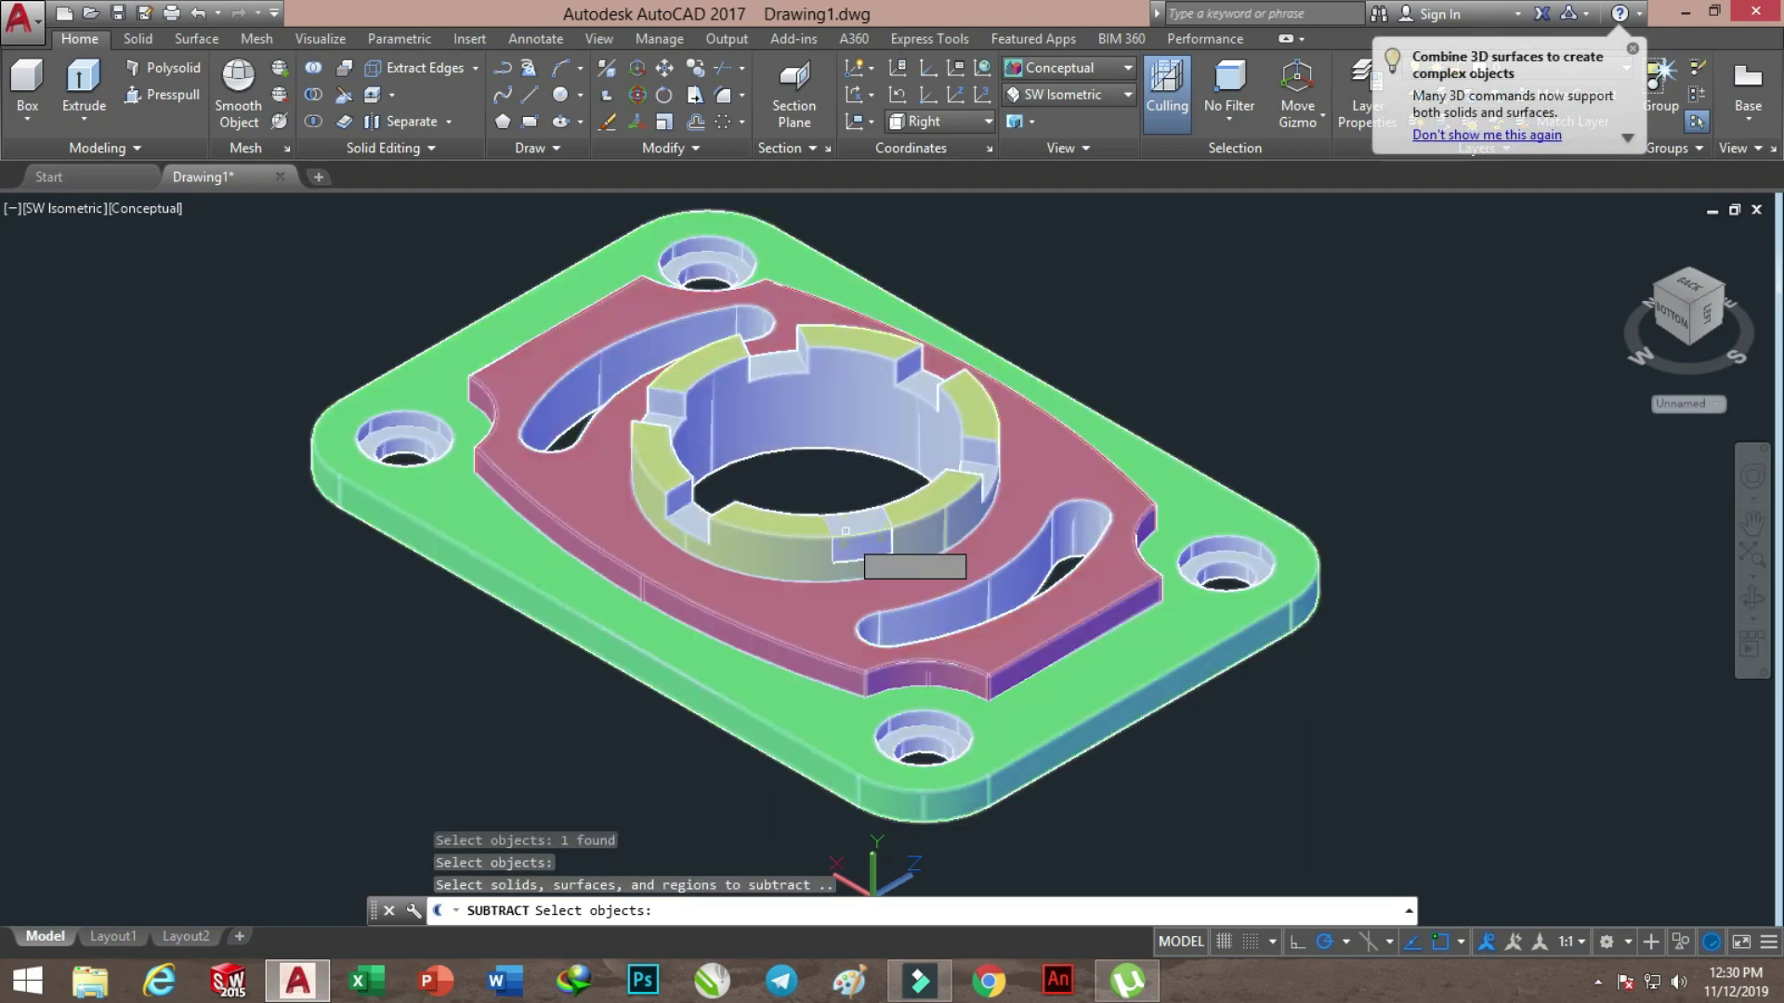
{"action": "left_click", "coordinate": [845, 529]}
{"action": "key", "text": "Return"}
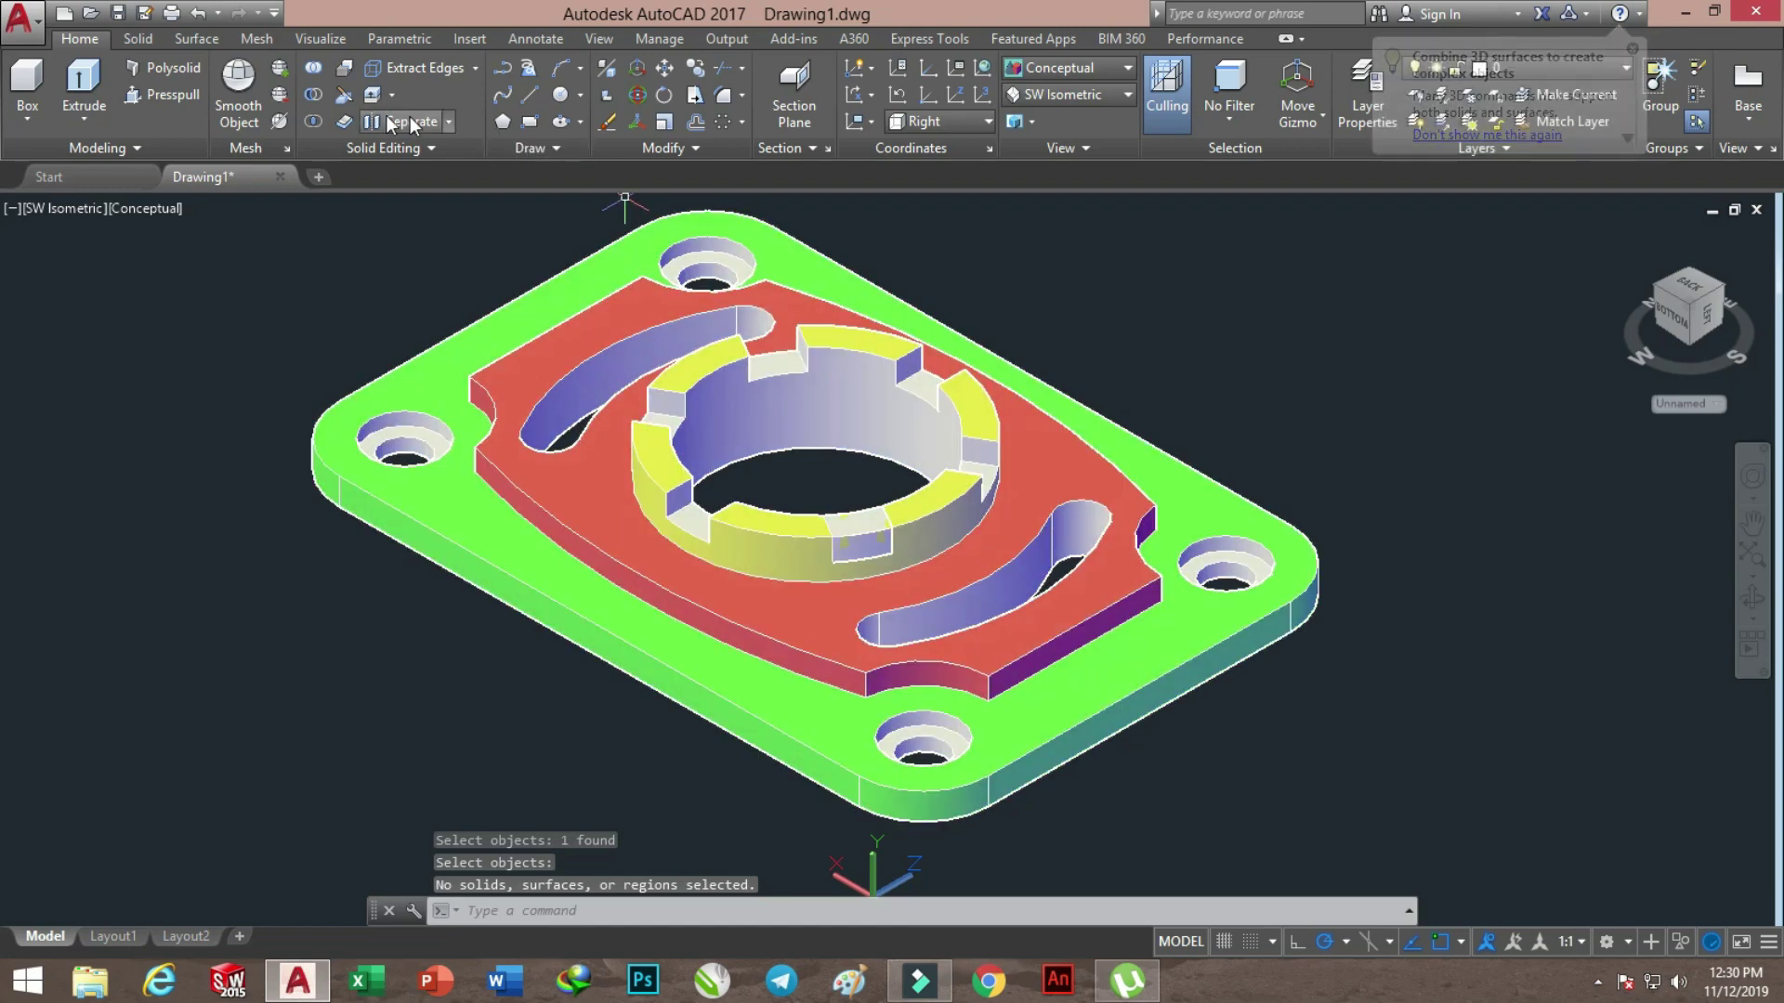
{"action": "left_click", "coordinate": [315, 92]}
{"action": "left_click", "coordinate": [748, 506]}
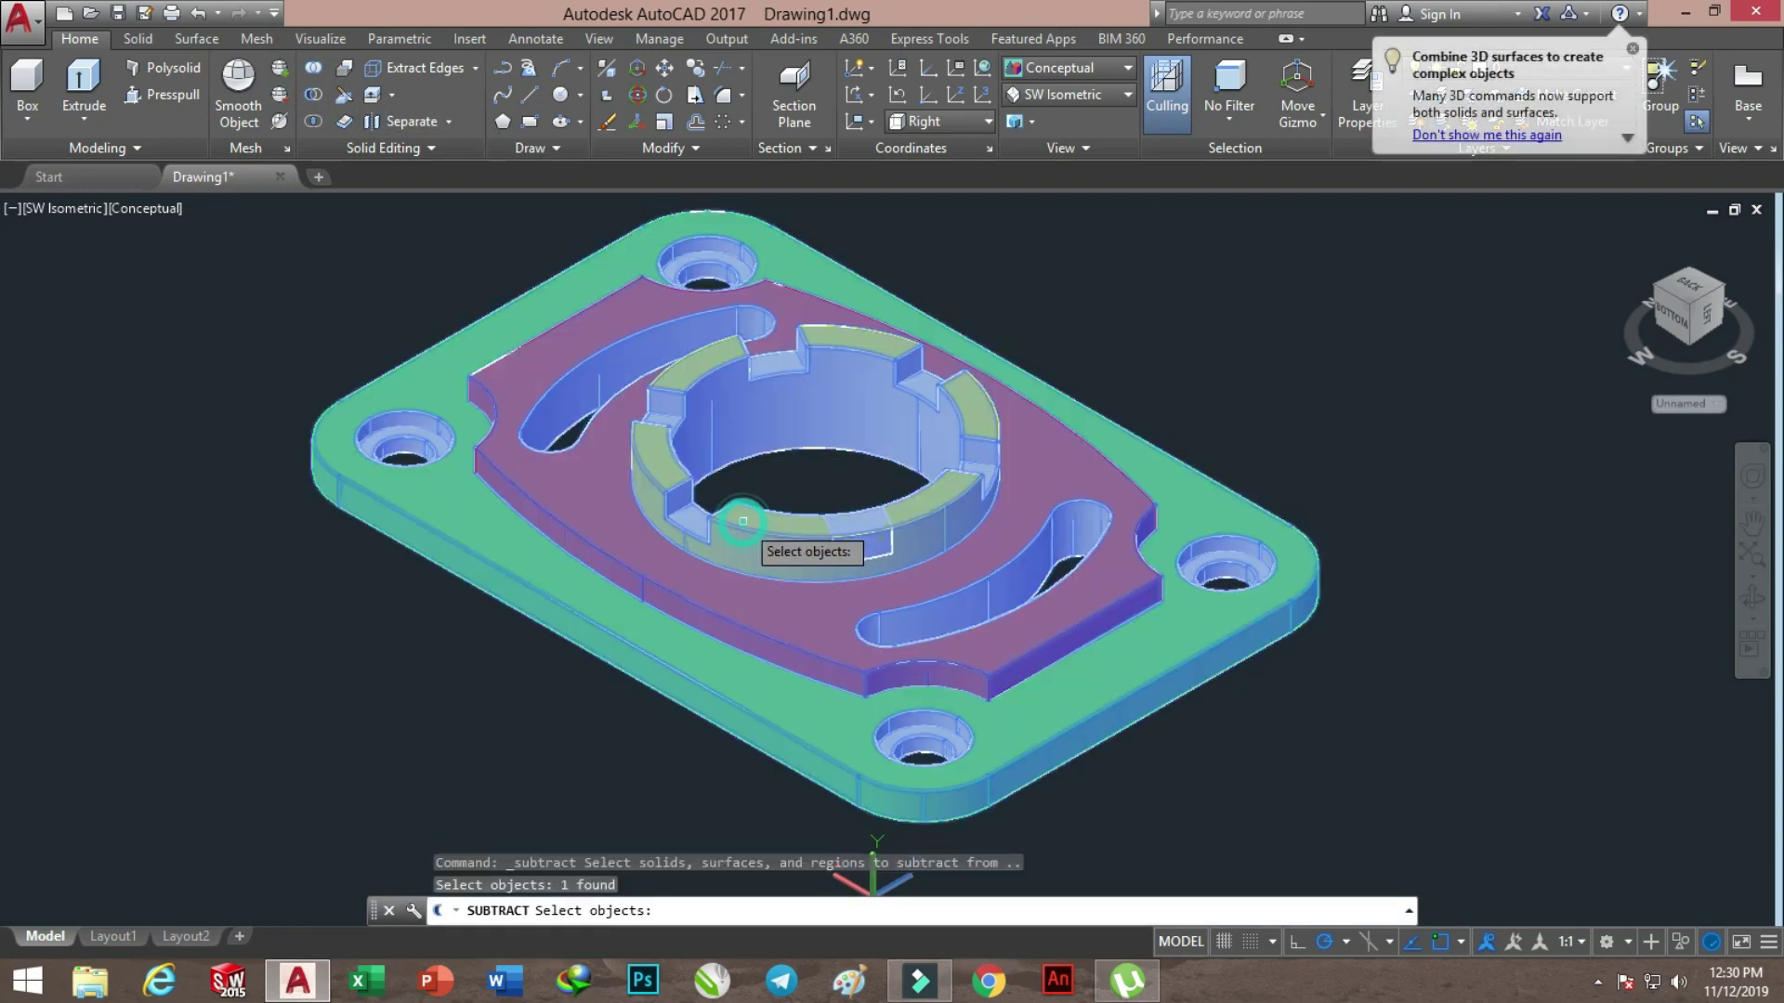
{"action": "key", "text": "Return"}
{"action": "left_click", "coordinate": [842, 540]}
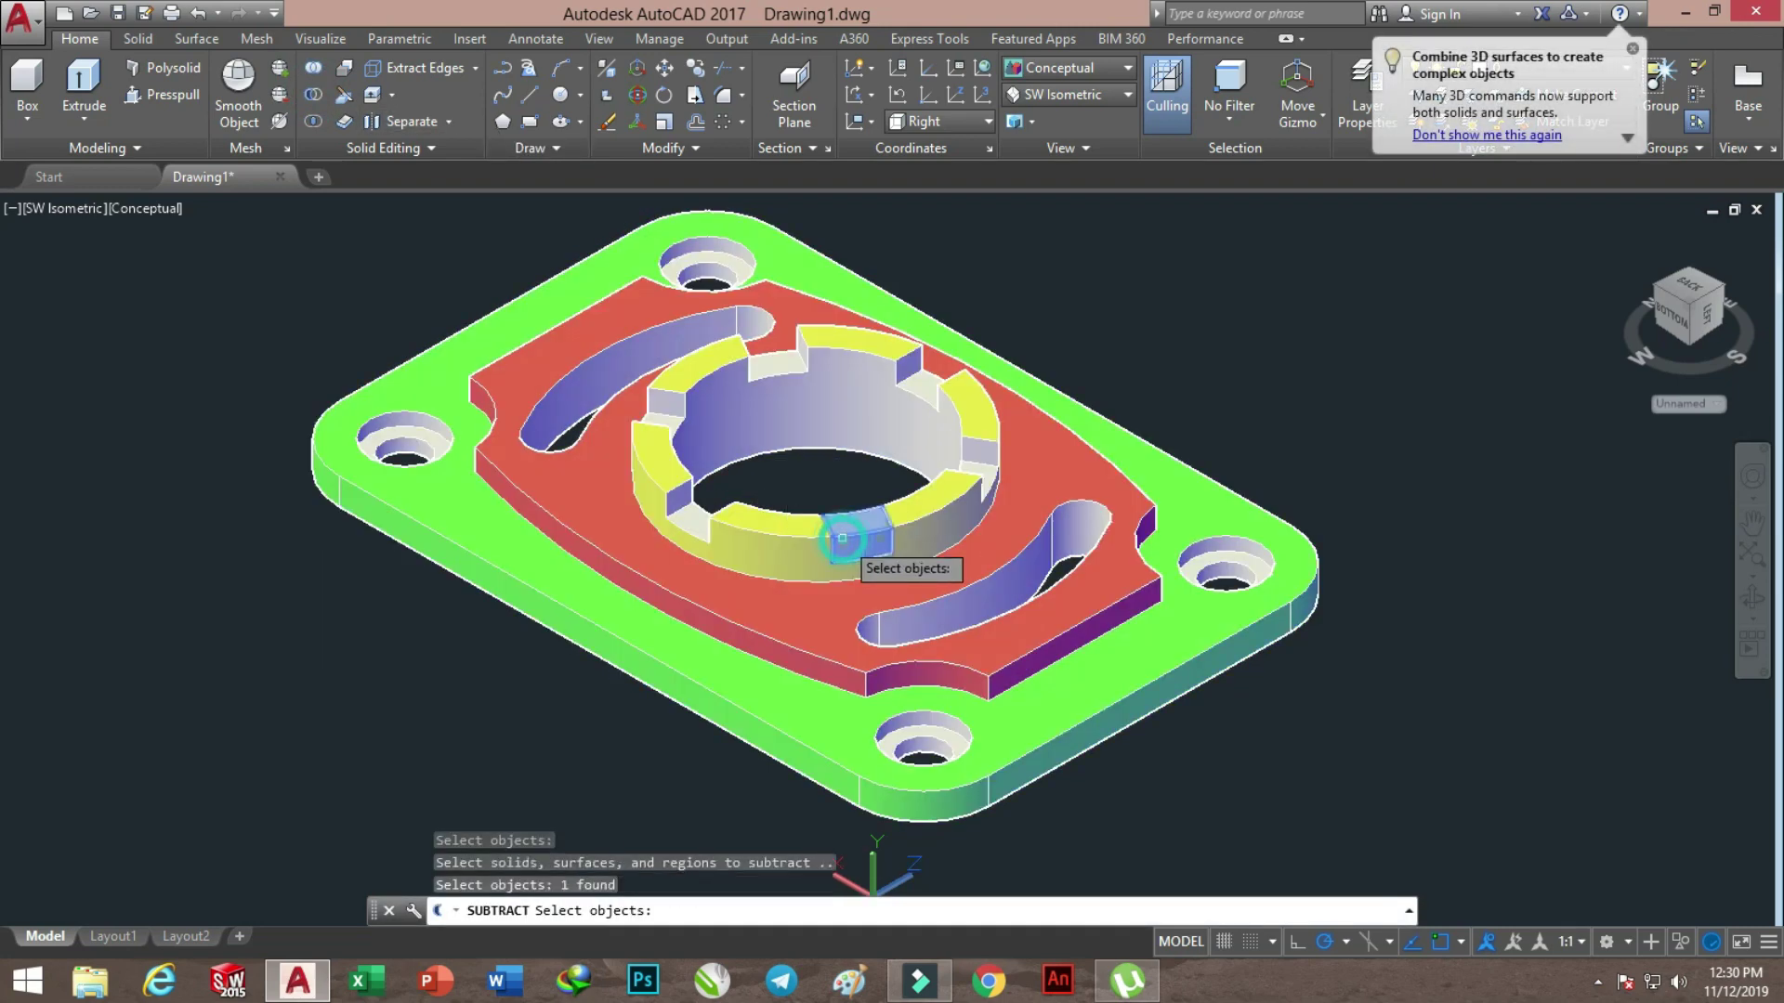
{"action": "key", "text": "Return"}
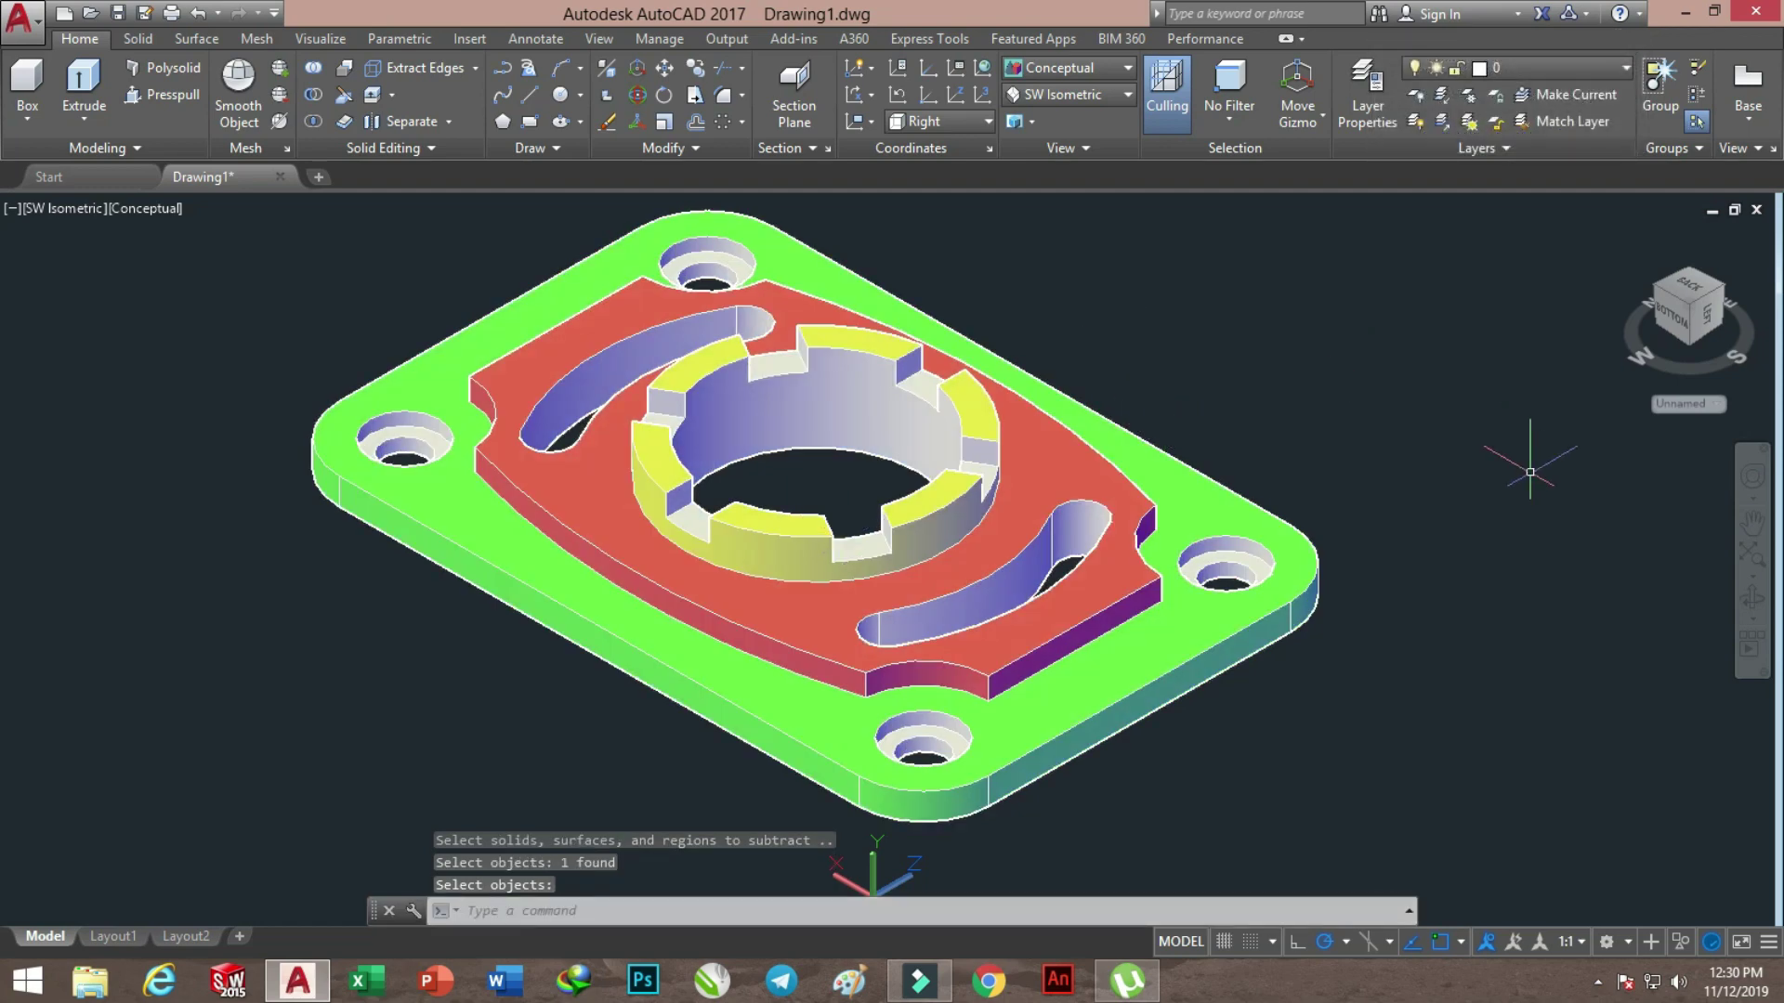
{"action": "left_click", "coordinate": [1753, 598]}
Orbit the view to look down more directly onto the flange plate
{"action": "mouse_move", "coordinate": [1152, 554]}
{"action": "left_mouse_down"}
{"action": "mouse_move", "coordinate": [972, 694]}
{"action": "mouse_move", "coordinate": [1158, 588]}
{"action": "left_mouse_up"}
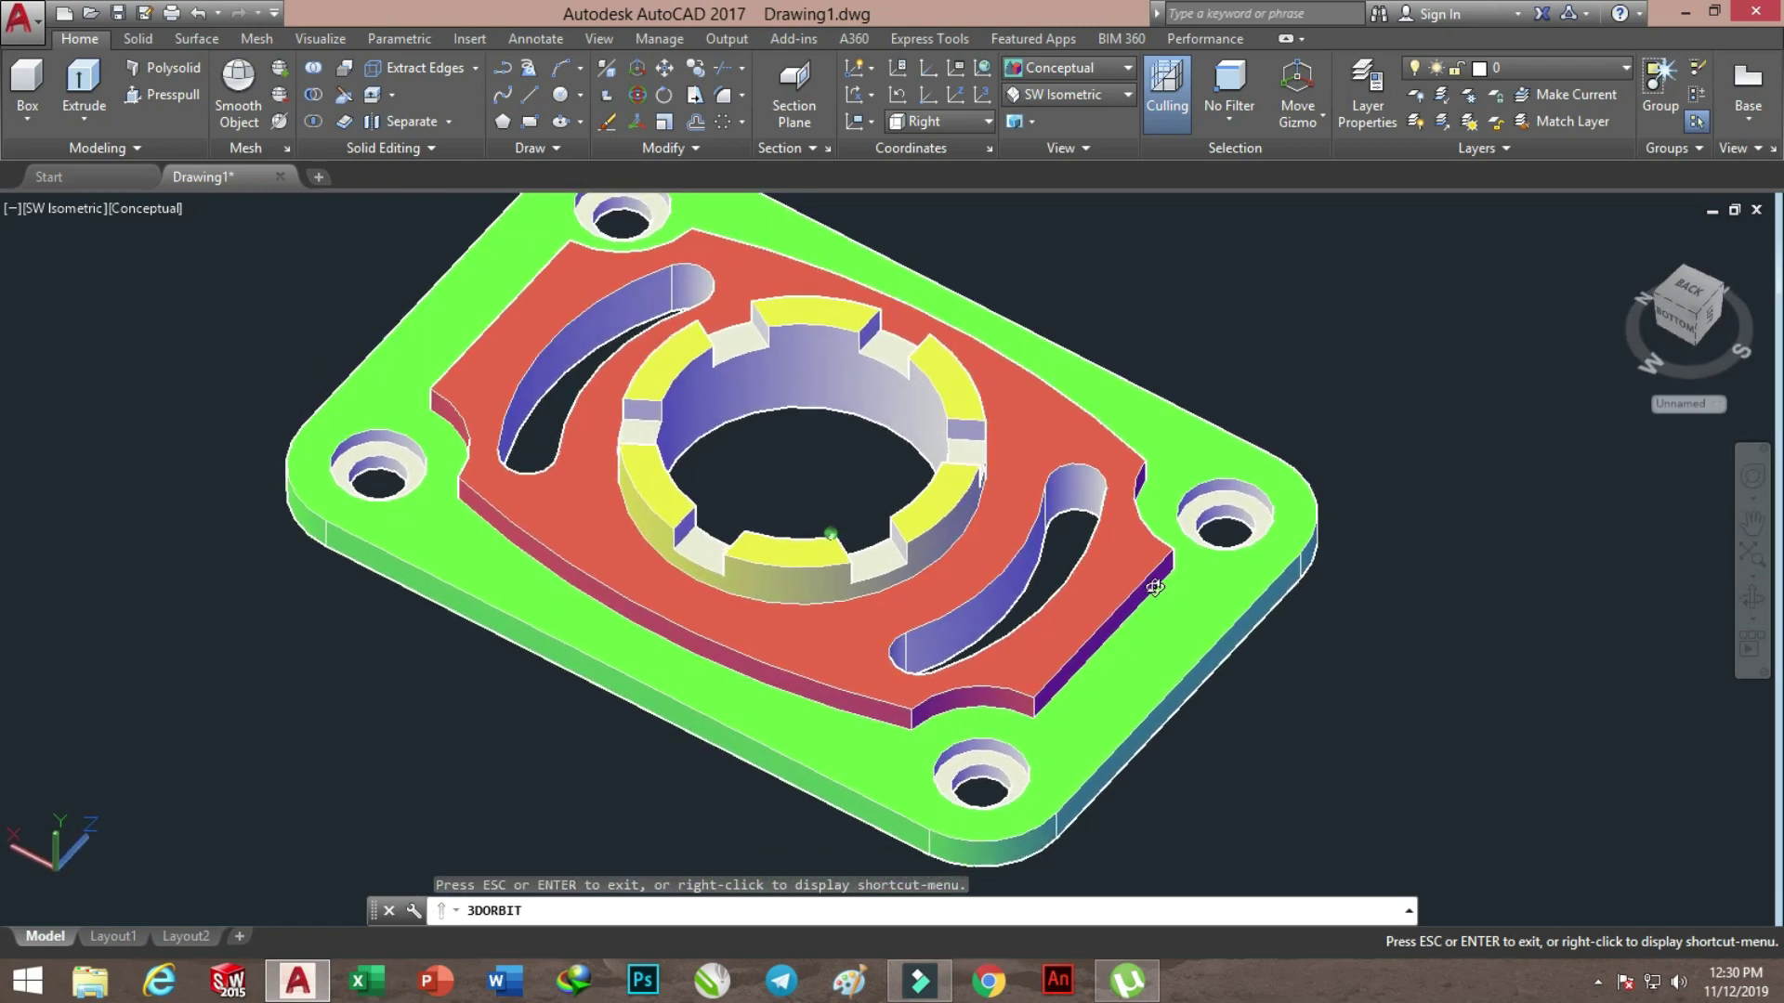